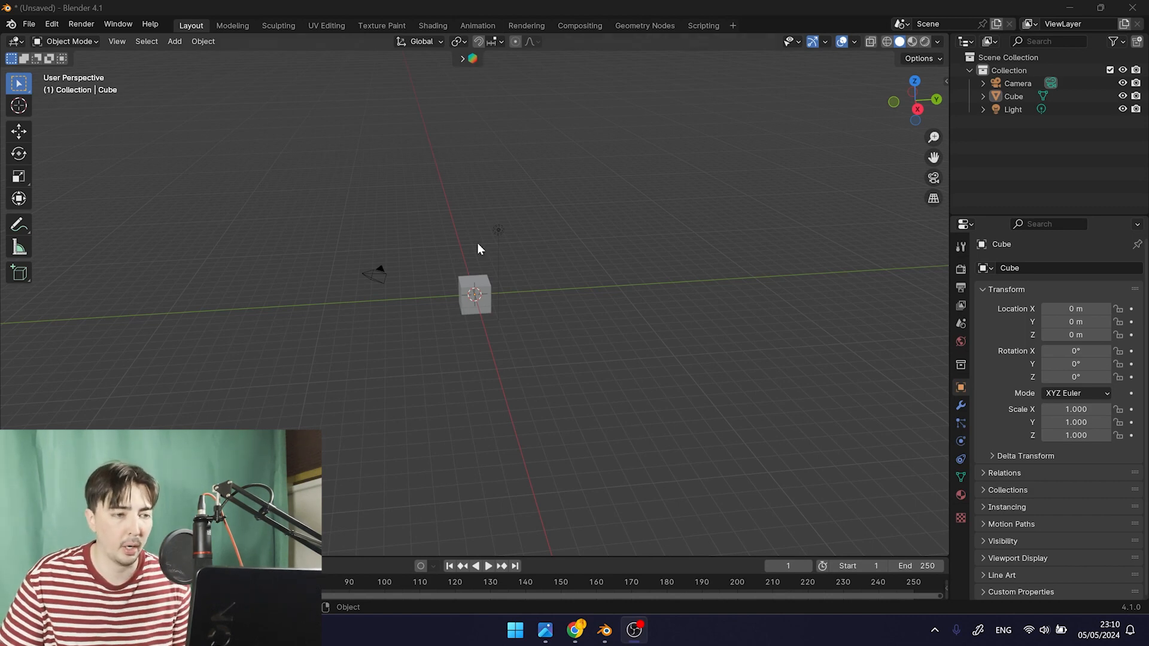
Delete the default camera, cube and light from the scene
{"action": "middle_click_drag", "start_coordinate": [464, 261], "coordinate": [336, 260]}
{"action": "left_click_drag", "start_coordinate": [336, 259], "coordinate": [604, 402]}
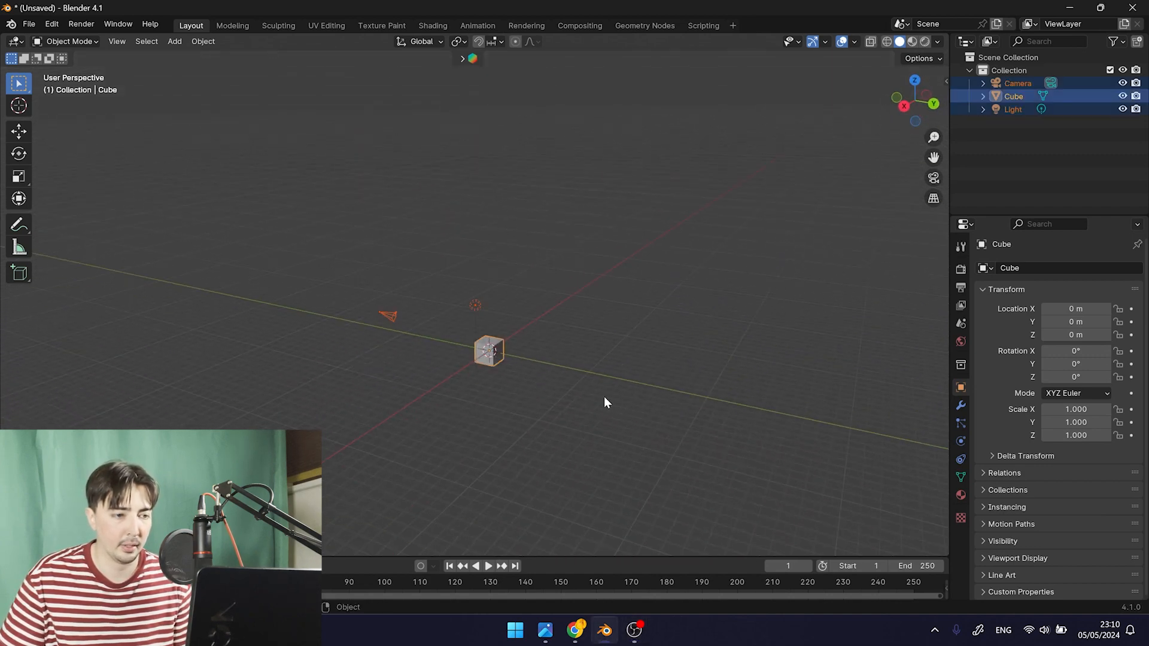
{"action": "key", "text": "x"}
{"action": "left_click", "coordinate": [600, 394]}
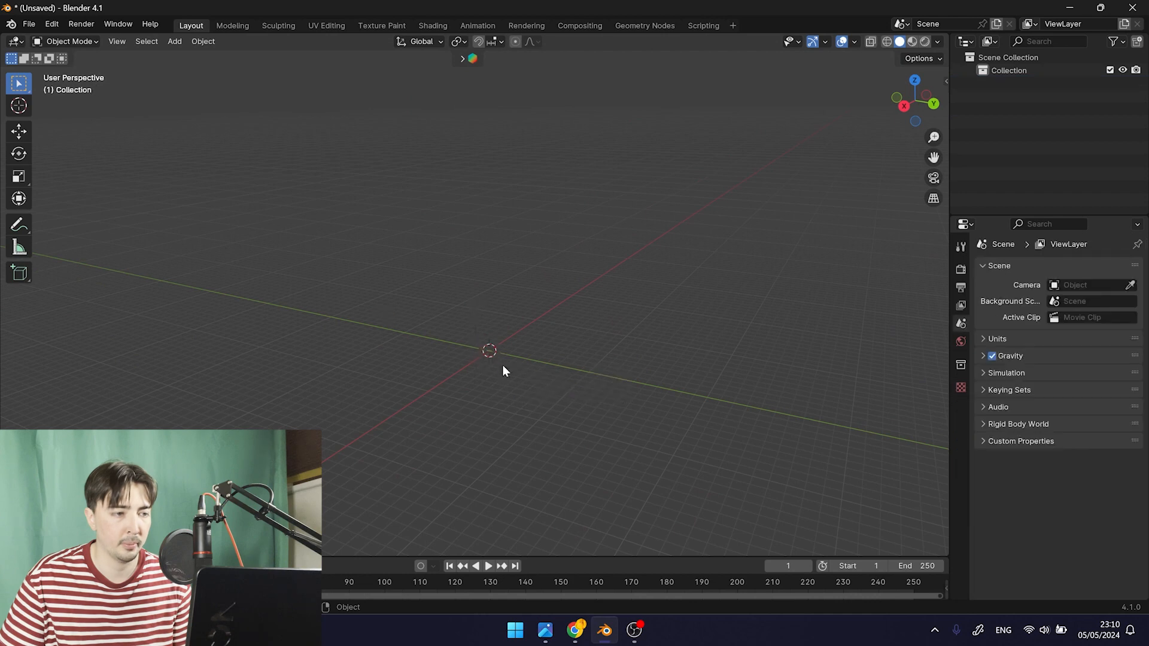
Import the FBX model IceCream.fbx from E:\Zbrush\IceCream into the scene
{"action": "middle_click_drag", "start_coordinate": [503, 371], "coordinate": [428, 328]}
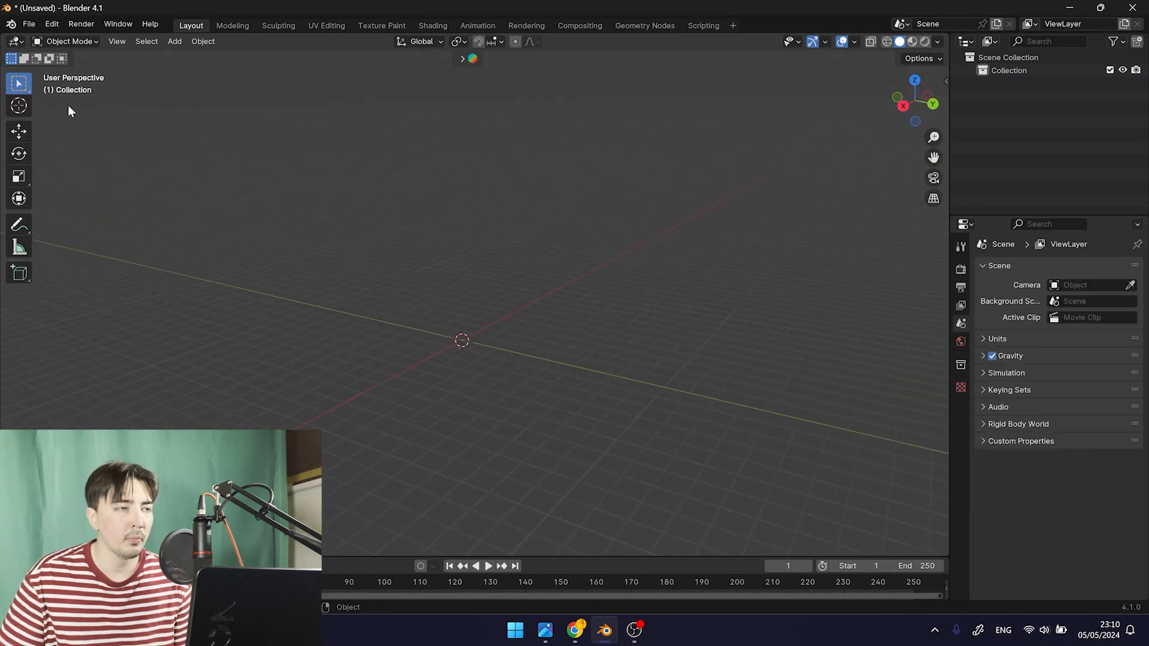
{"action": "left_click", "coordinate": [27, 24]}
{"action": "mouse_move", "coordinate": [79, 208]}
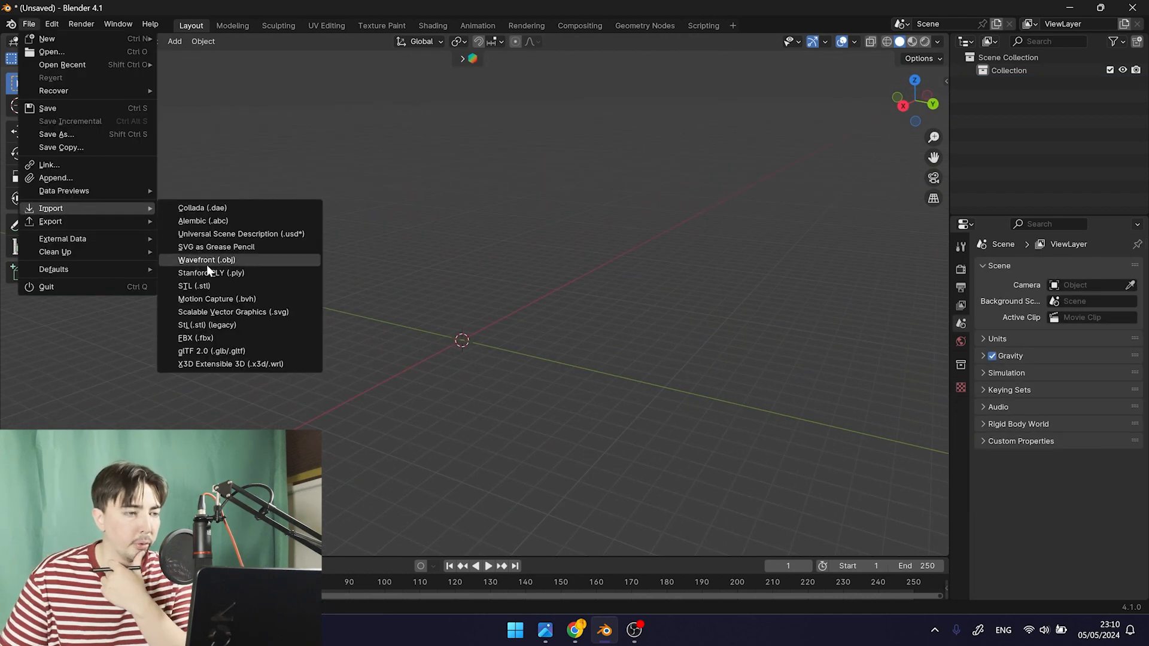
{"action": "left_click", "coordinate": [211, 337]}
{"action": "double_click", "coordinate": [415, 306]}
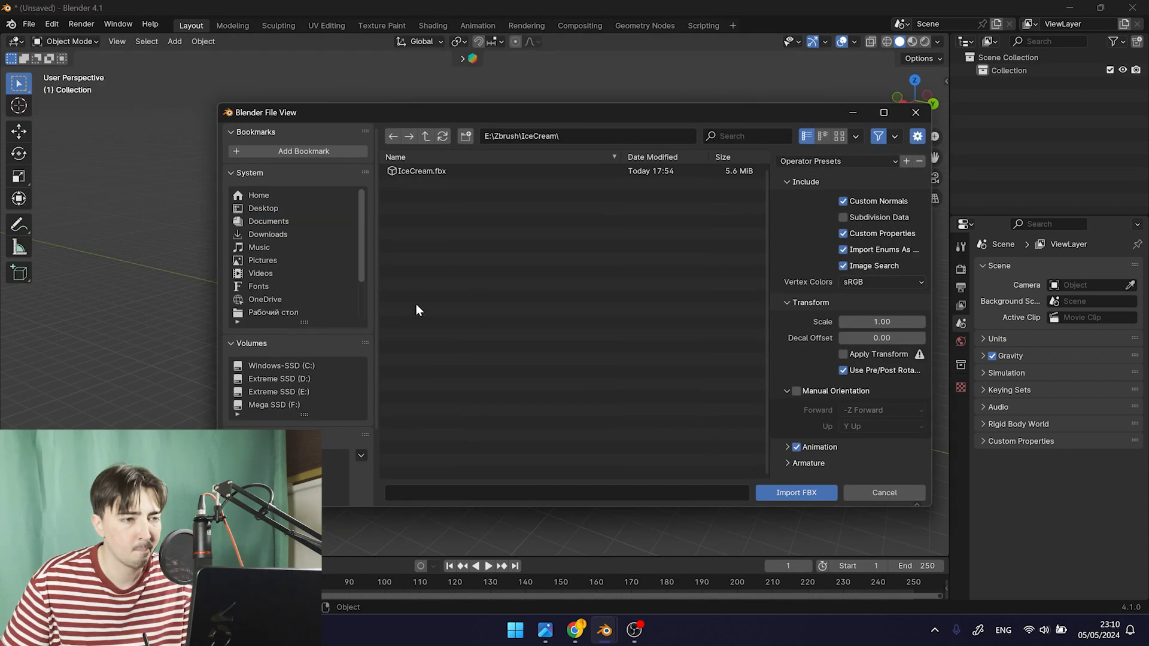
{"action": "left_click", "coordinate": [430, 172]}
{"action": "double_click", "coordinate": [430, 172]}
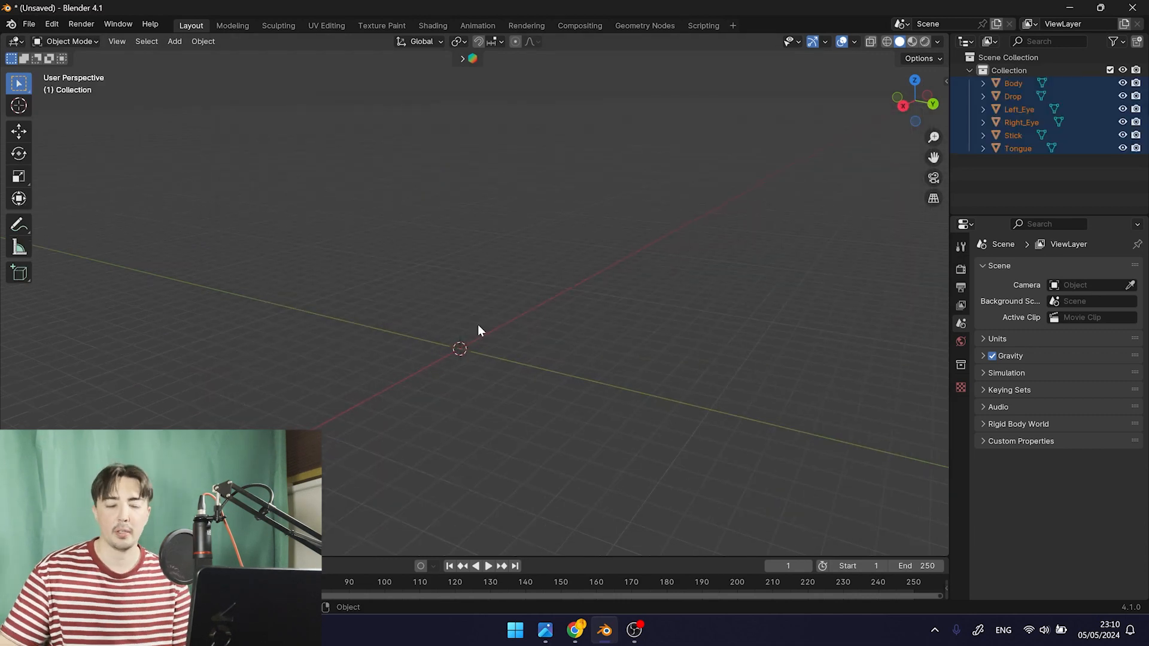
Scale all the imported ice cream parts uniformly by a factor of 100
{"action": "scroll", "coordinate": [454, 348], "scroll_direction": "up", "scroll_amount": 6}
{"action": "middle_click_drag", "start_coordinate": [450, 326], "coordinate": [450, 198], "text": "shift"}
{"action": "scroll", "coordinate": [403, 333], "scroll_direction": "up", "scroll_amount": 5}
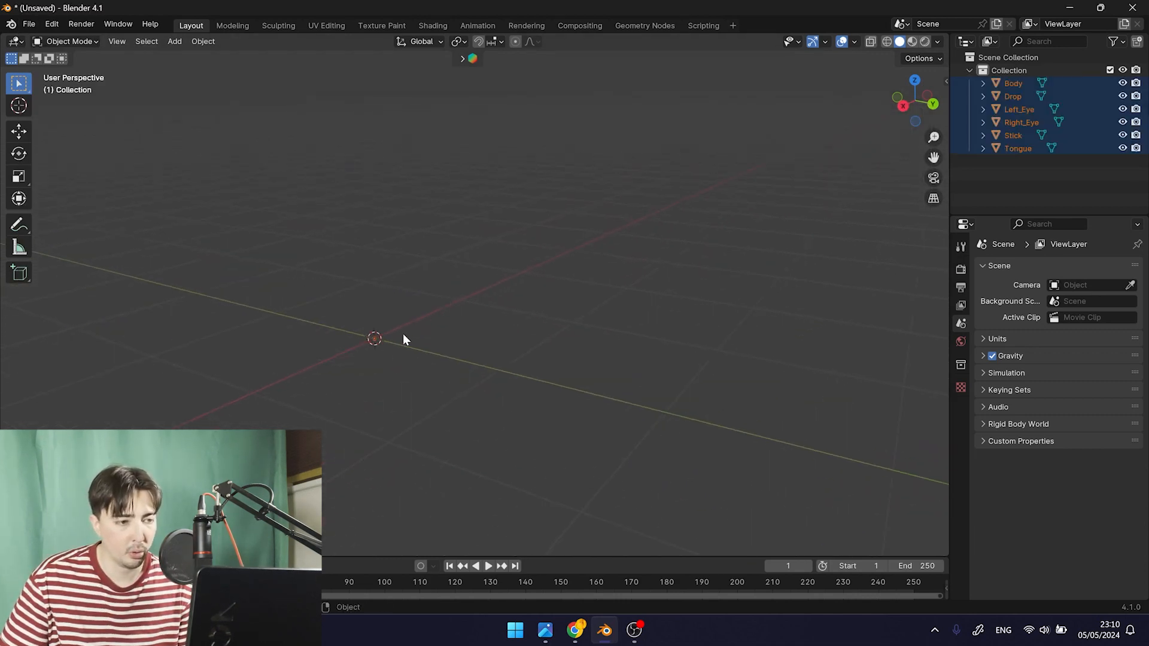
{"action": "middle_click_drag", "start_coordinate": [377, 343], "coordinate": [541, 349], "text": "shift"}
{"action": "key", "text": "n"}
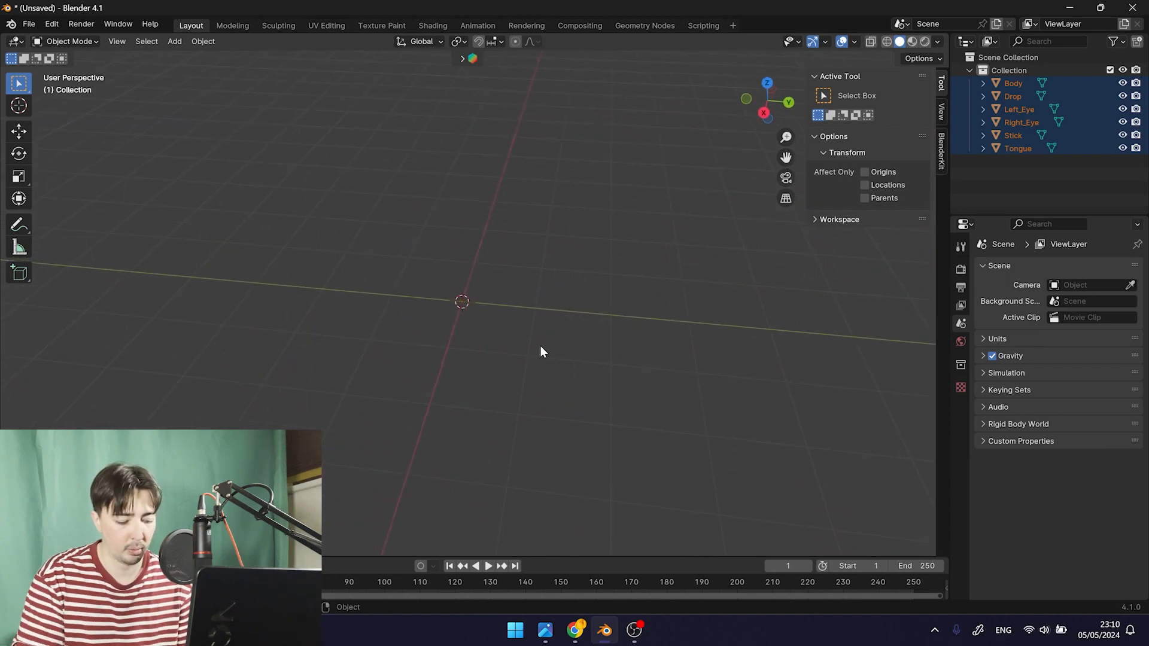
{"action": "type", "text": "s"}
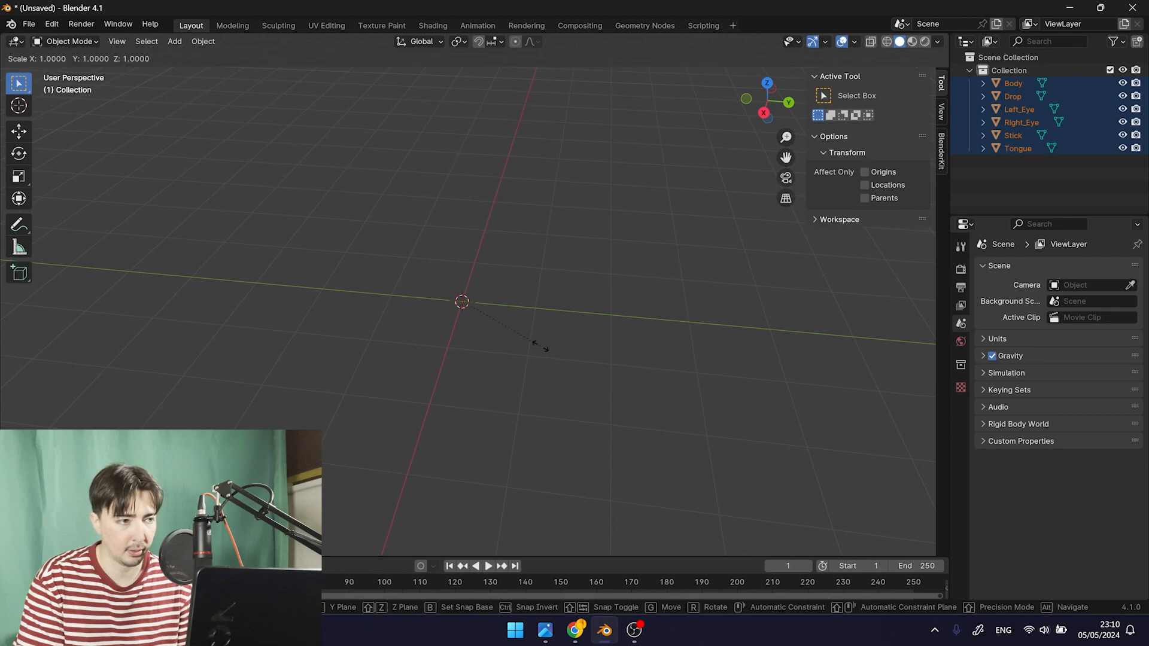
{"action": "type", "text": "100"}
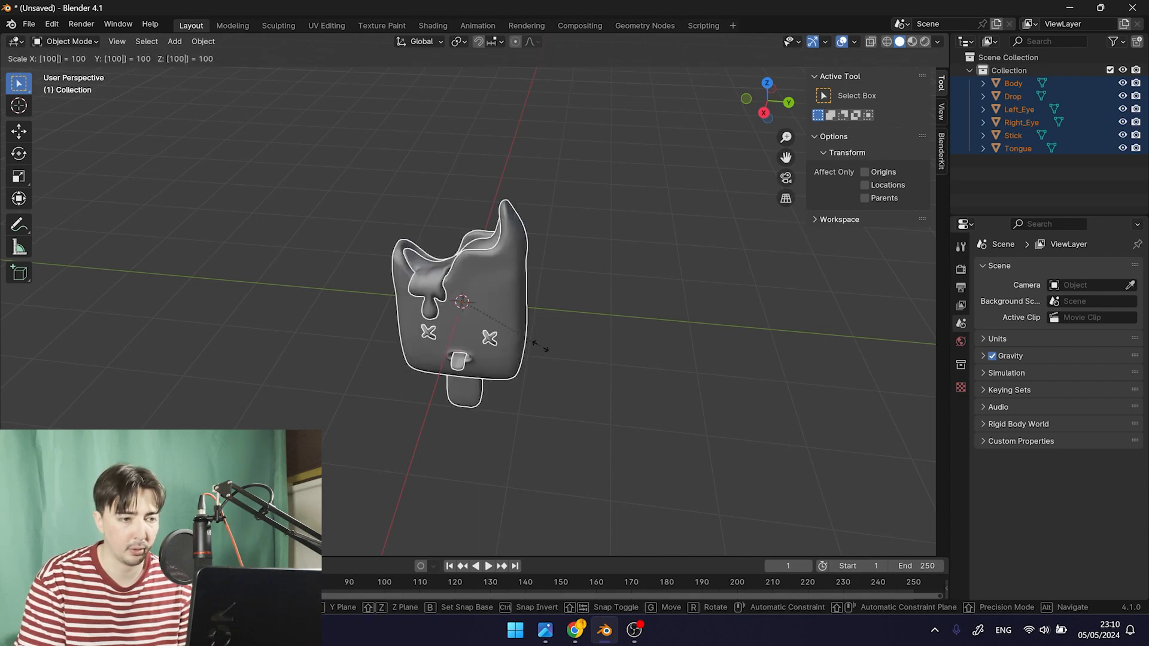
{"action": "key", "text": "Return"}
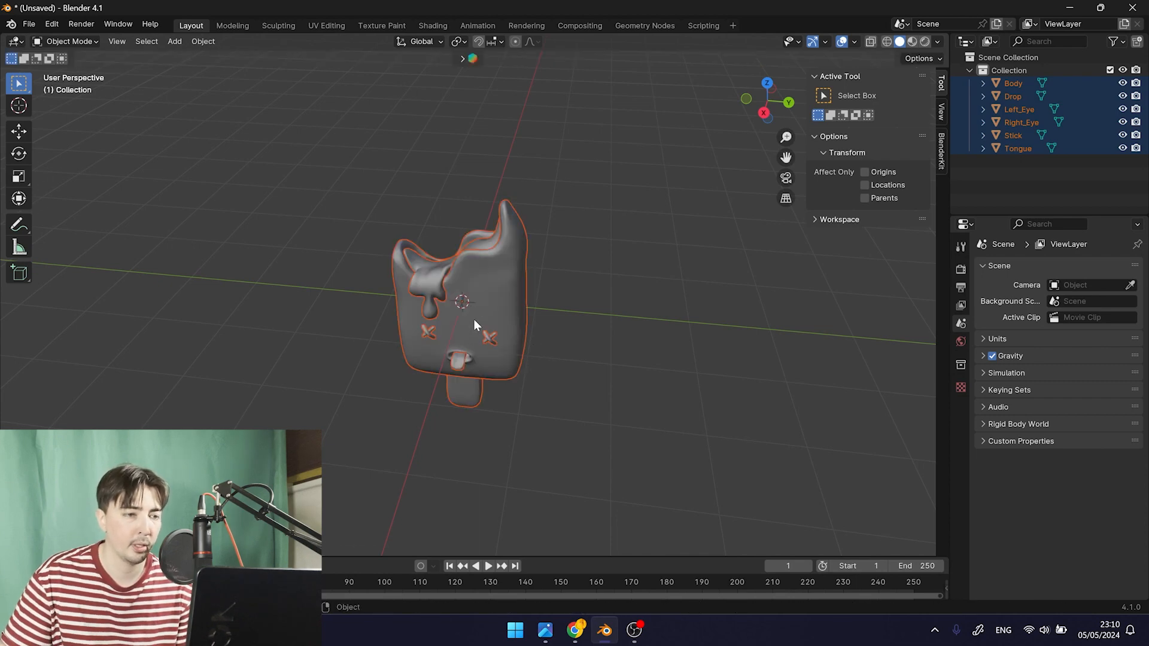
Examine the ice cream model from several sides and check its separate parts: body, drop, eyes, tongue and stick
{"action": "middle_click_drag", "start_coordinate": [473, 318], "coordinate": [606, 340]}
{"action": "scroll", "coordinate": [462, 336], "scroll_direction": "up", "scroll_amount": 2}
{"action": "scroll", "coordinate": [621, 324], "scroll_direction": "down", "scroll_amount": 2}
{"action": "left_click", "coordinate": [607, 340]}
{"action": "middle_click_drag", "start_coordinate": [515, 341], "coordinate": [470, 383]}
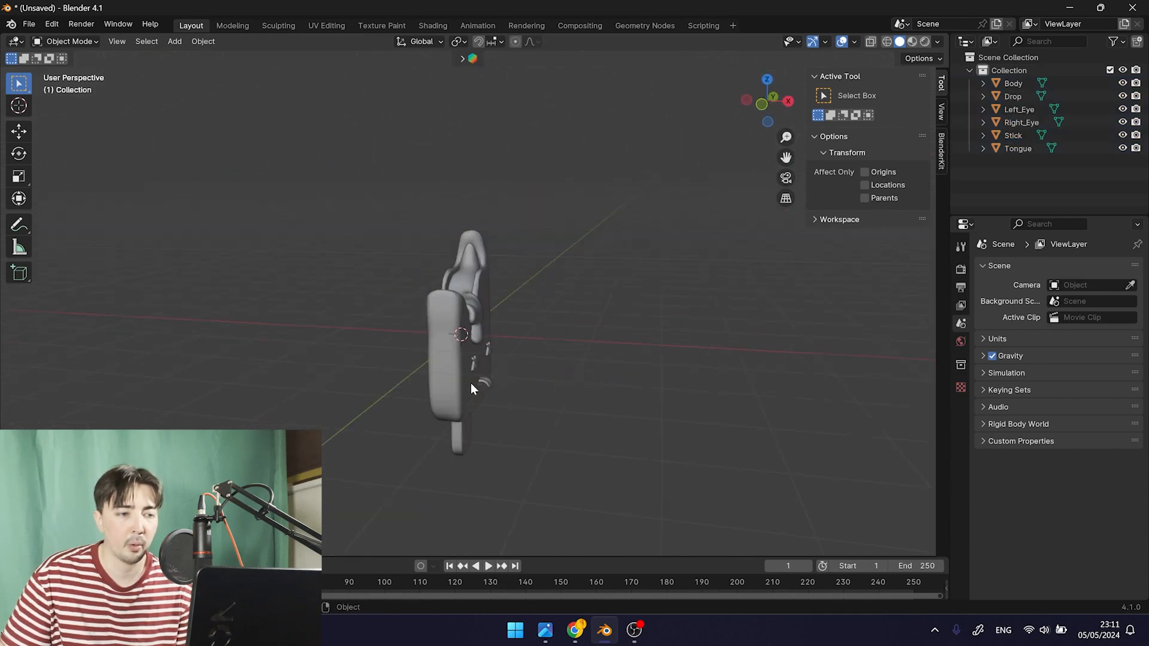
{"action": "left_click", "coordinate": [494, 327]}
{"action": "middle_click_drag", "start_coordinate": [495, 326], "coordinate": [437, 334]}
{"action": "left_click", "coordinate": [492, 325]}
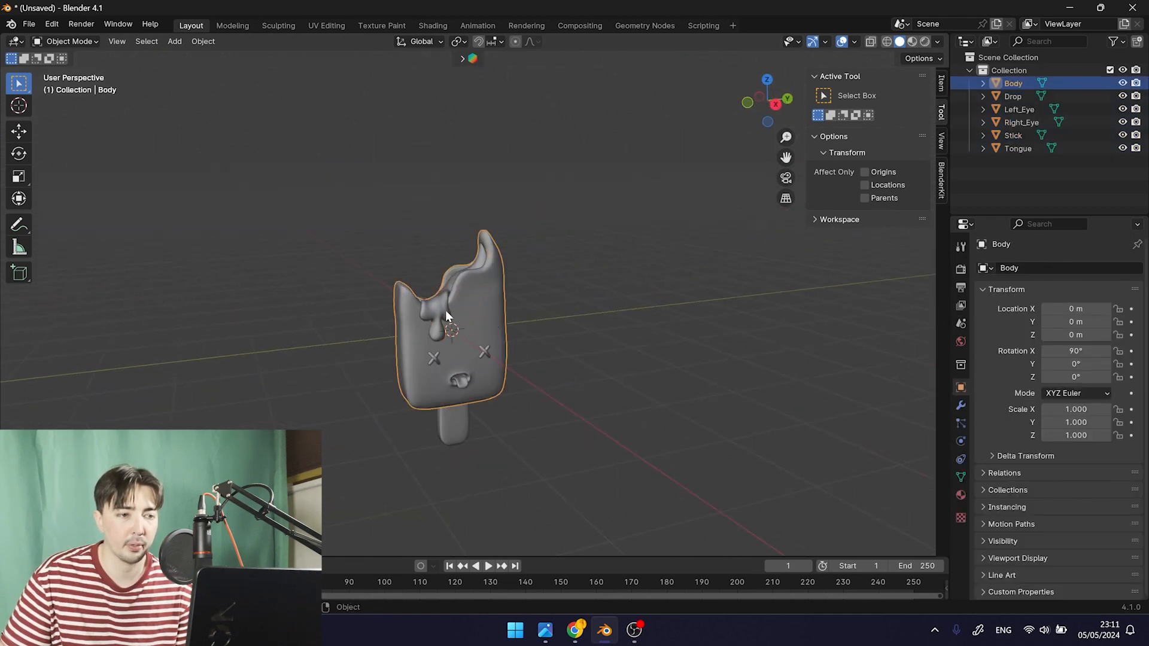
{"action": "left_click", "coordinate": [428, 328]}
{"action": "left_click", "coordinate": [432, 361]}
{"action": "left_click", "coordinate": [464, 381]}
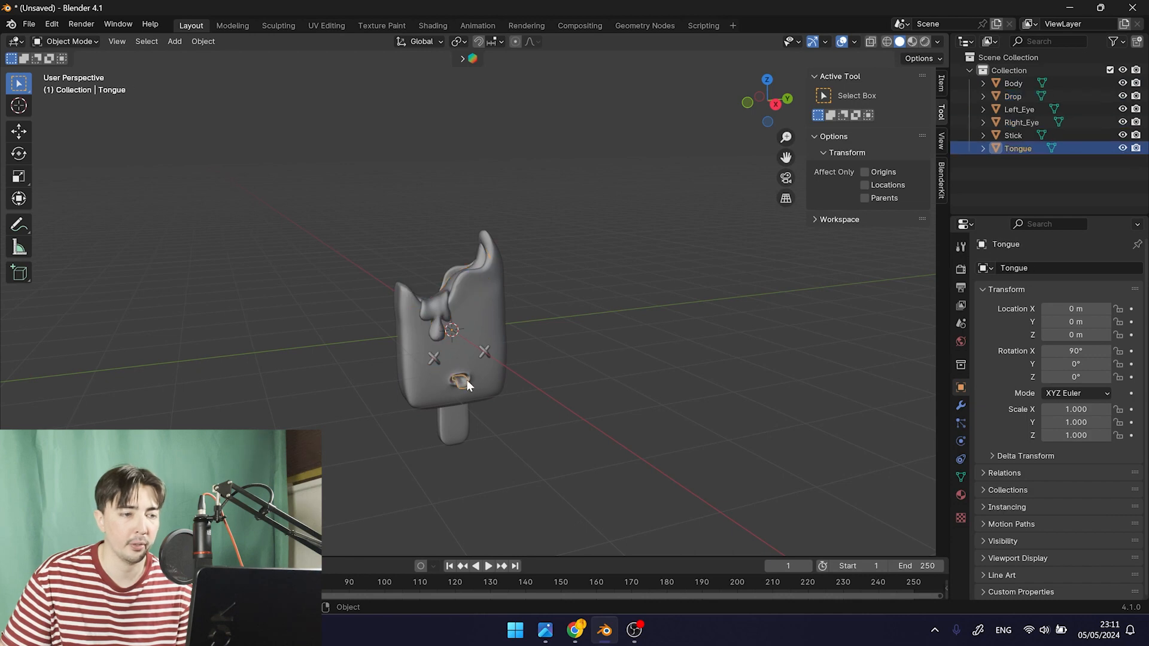
{"action": "left_click", "coordinate": [483, 349]}
{"action": "left_click", "coordinate": [461, 415]}
{"action": "left_click", "coordinate": [475, 388]}
{"action": "left_click", "coordinate": [620, 333]}
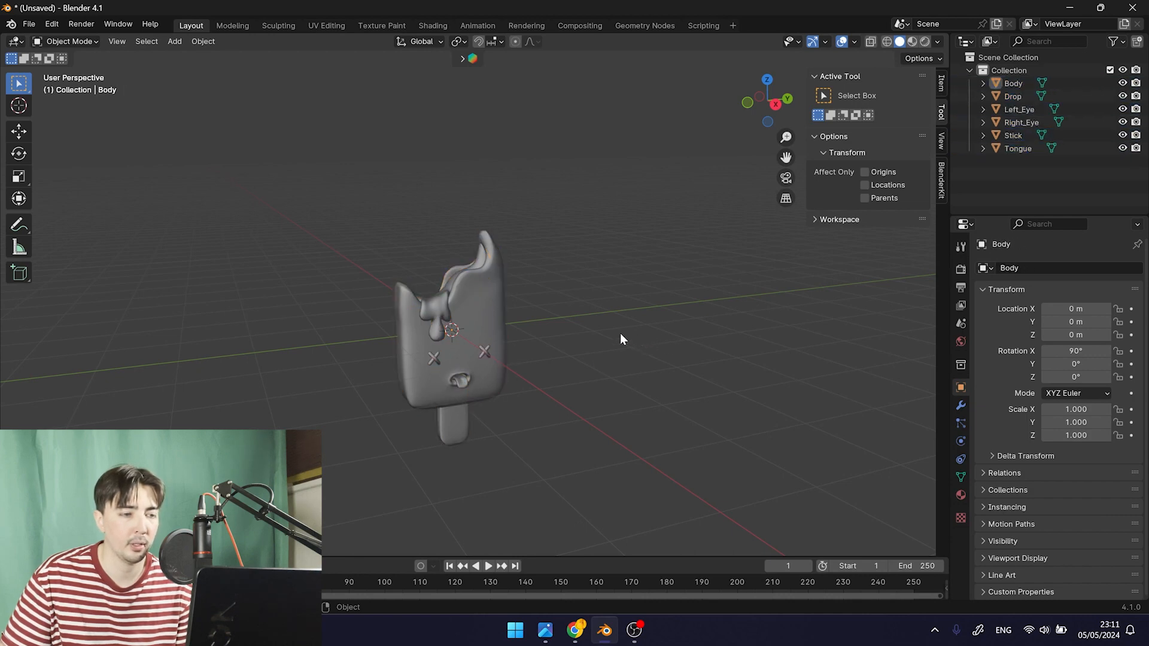
Select all the ice cream parts and raise them about 2.01 m along the Z axis in the right view
{"action": "middle_click_drag", "start_coordinate": [620, 333], "coordinate": [591, 370]}
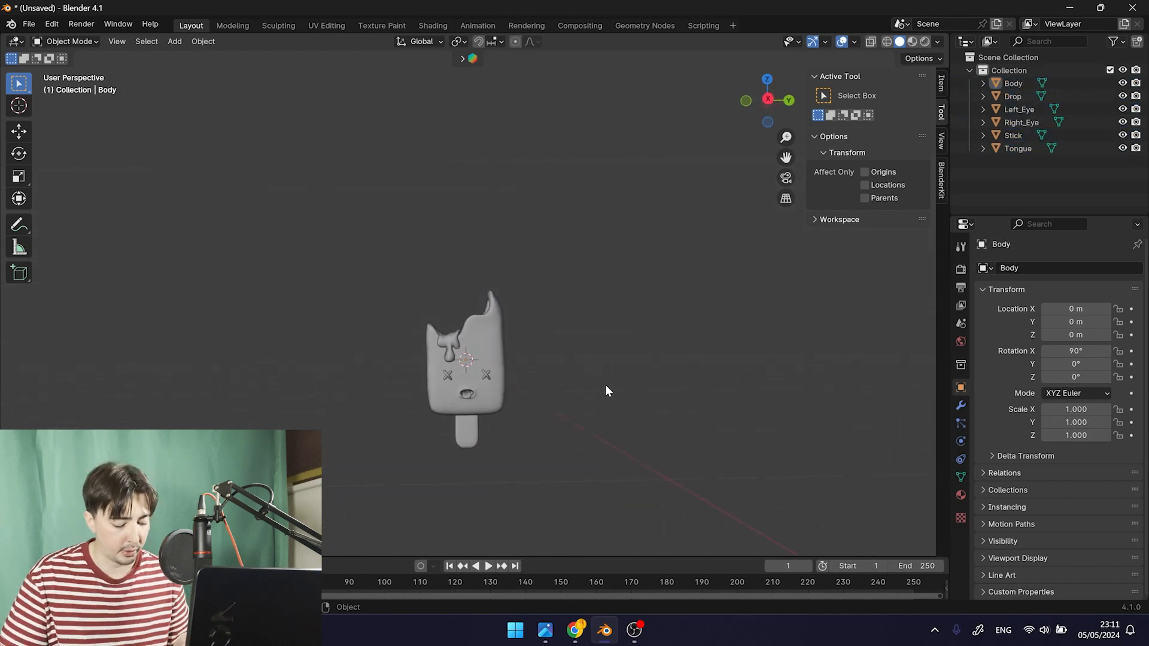
{"action": "middle_click_drag", "start_coordinate": [595, 429], "coordinate": [595, 433]}
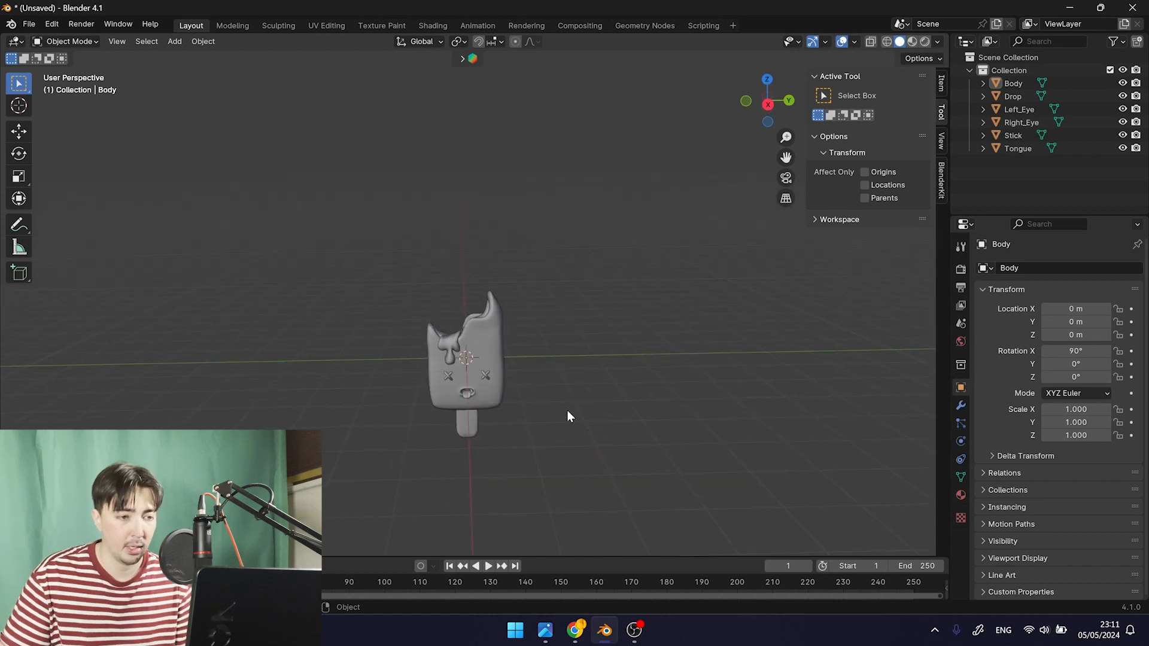
{"action": "left_click_drag", "start_coordinate": [369, 262], "coordinate": [604, 465]}
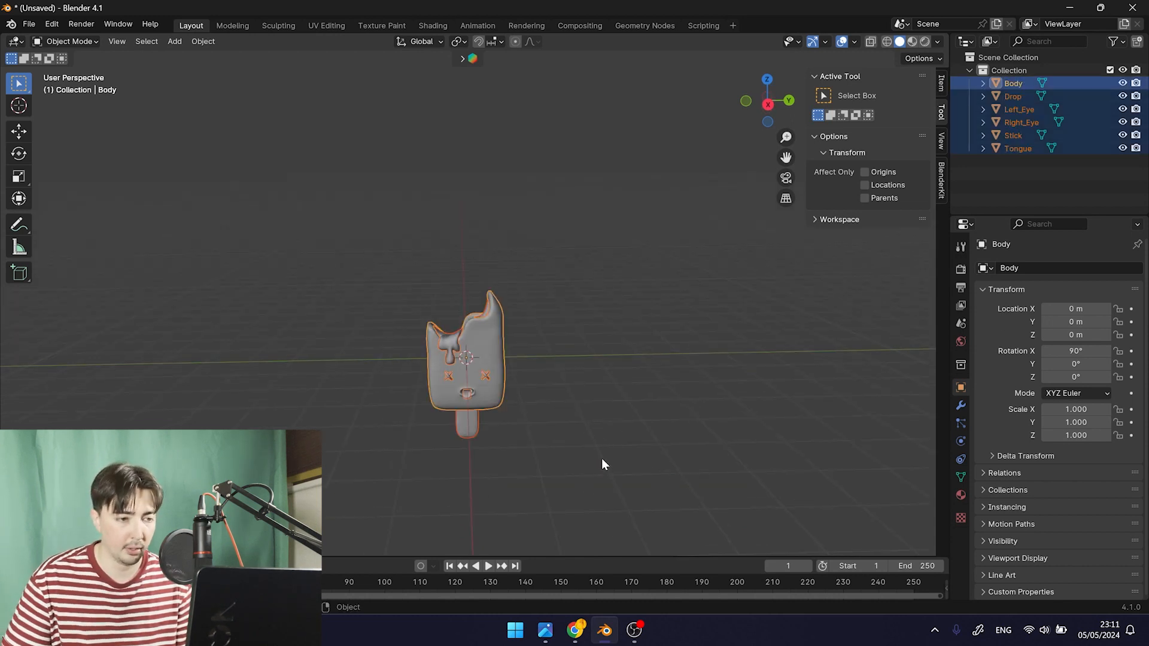
{"action": "key", "text": "KP_1"}
{"action": "key", "text": "KP_3"}
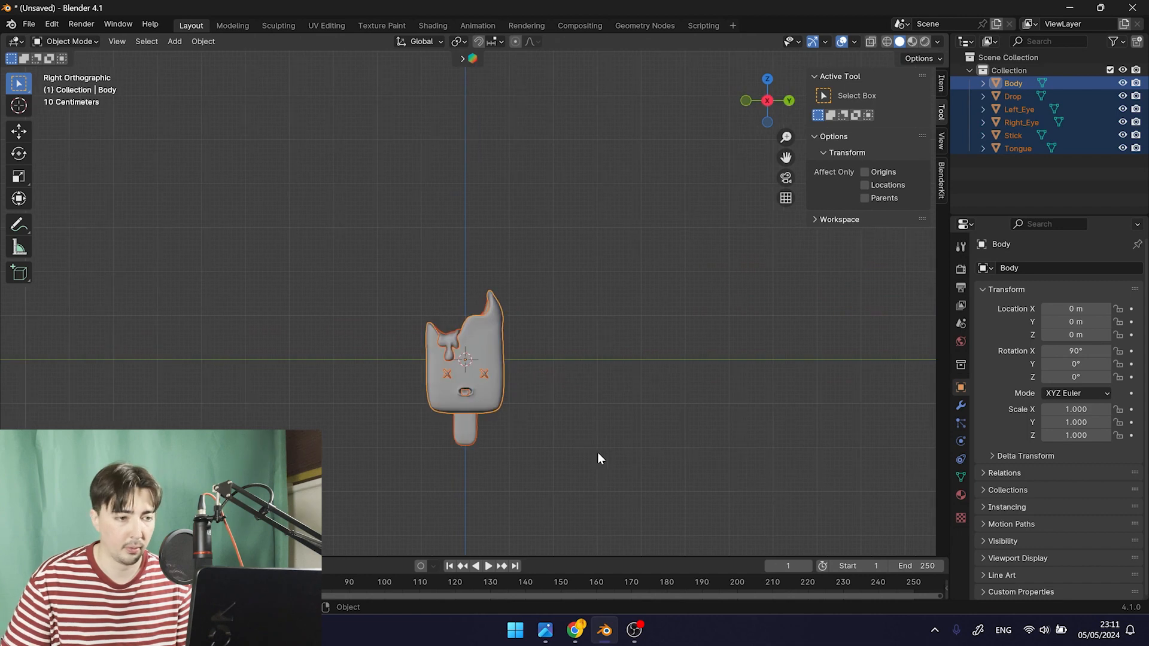
{"action": "scroll", "coordinate": [571, 453], "scroll_direction": "up", "scroll_amount": 2}
{"action": "key", "text": "g"}
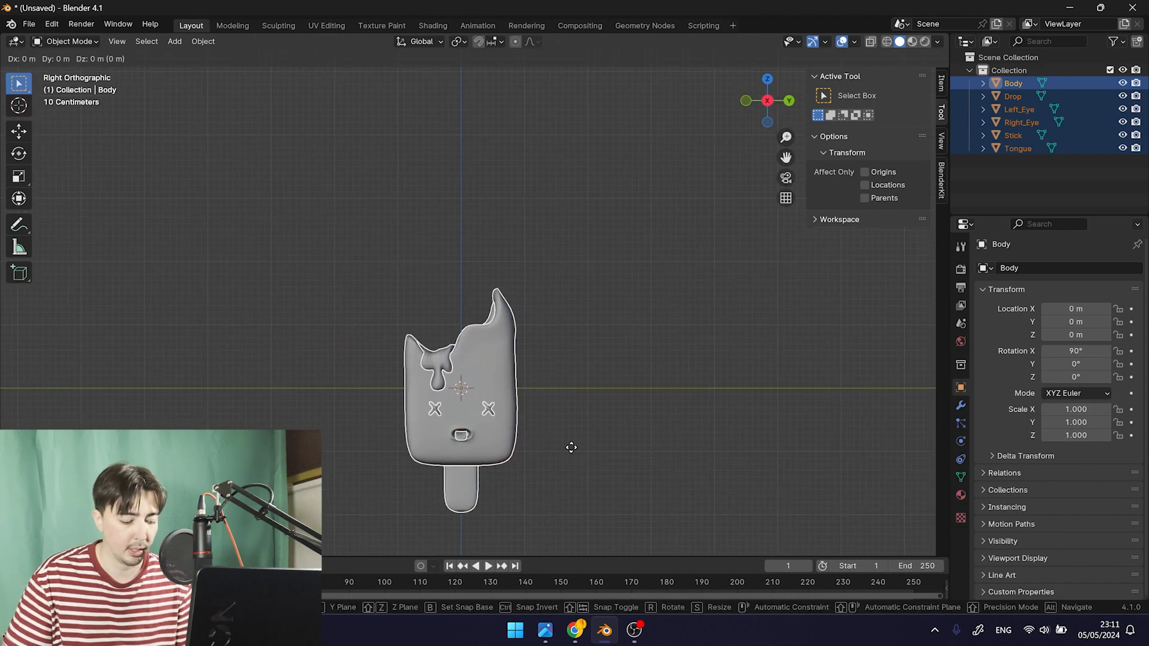
{"action": "key", "text": "z"}
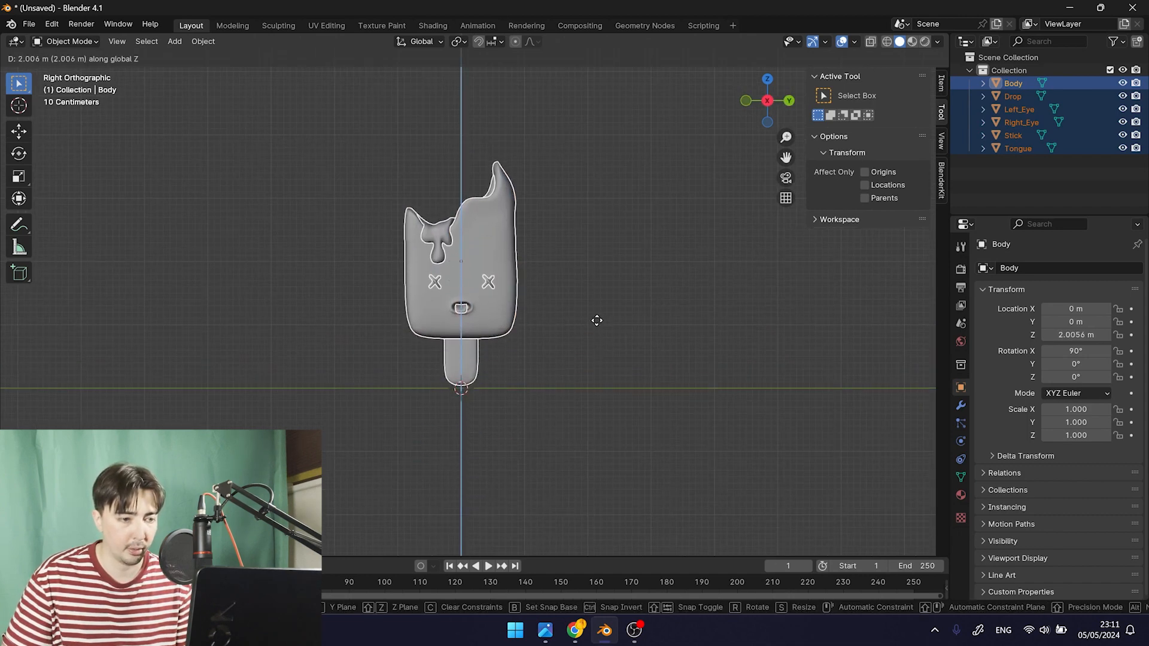
{"action": "left_click", "coordinate": [597, 321]}
Lower all the parts slightly to a Z location of about 1.97 m so the stick's bottom end meets the world origin
{"action": "scroll", "coordinate": [557, 363], "scroll_direction": "up", "scroll_amount": 4}
{"action": "middle_click_drag", "start_coordinate": [509, 509], "coordinate": [552, 370], "text": "shift"}
{"action": "scroll", "coordinate": [552, 370], "scroll_direction": "up", "scroll_amount": 4}
{"action": "key", "text": "g"}
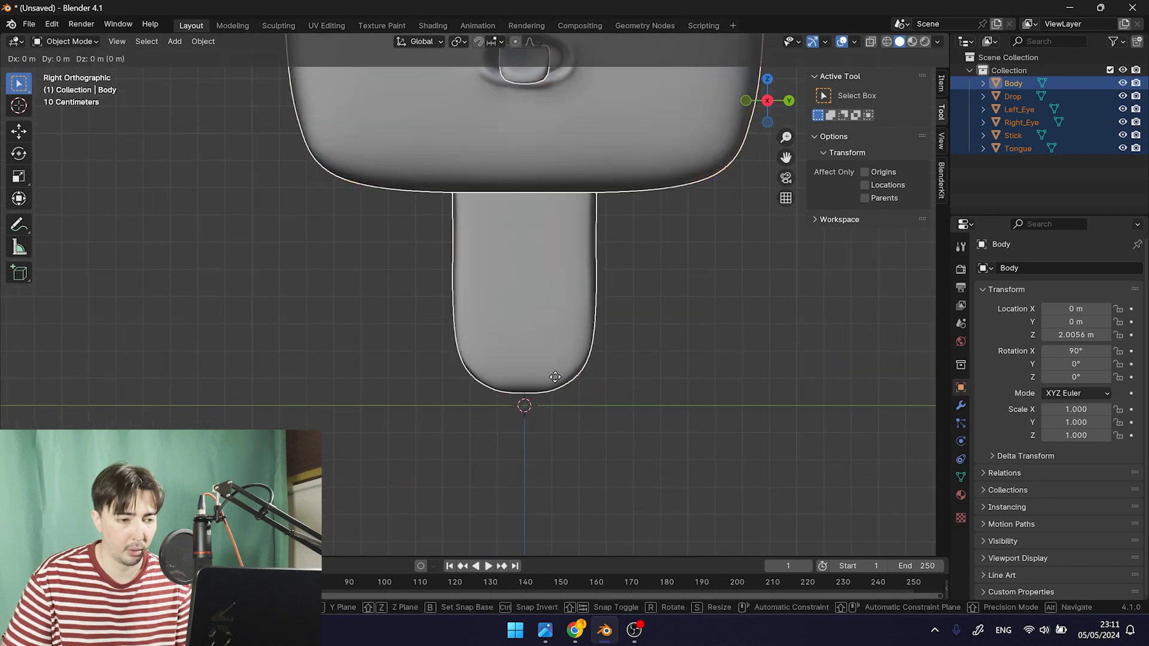
{"action": "key", "text": "z"}
{"action": "left_click", "coordinate": [573, 390]}
{"action": "scroll", "coordinate": [573, 393], "scroll_direction": "down", "scroll_amount": 5}
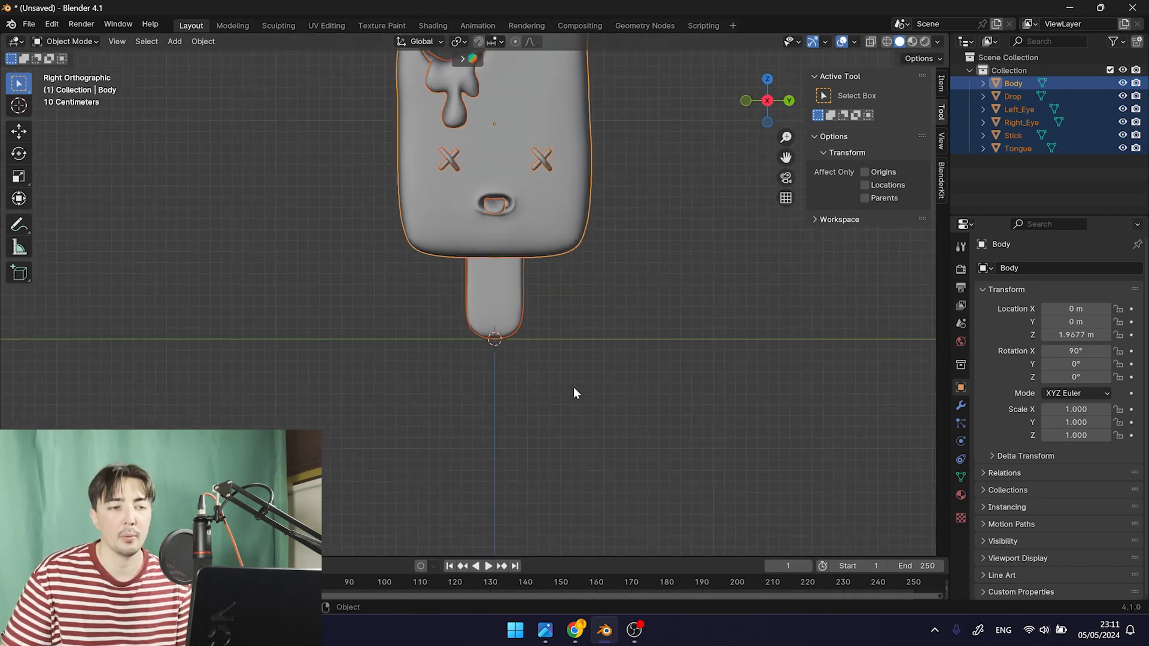
{"action": "scroll", "coordinate": [584, 371], "scroll_direction": "down", "scroll_amount": 2}
Check the individual parts of the raised model by selecting them one by one and all together
{"action": "middle_click_drag", "start_coordinate": [618, 336], "coordinate": [405, 231]}
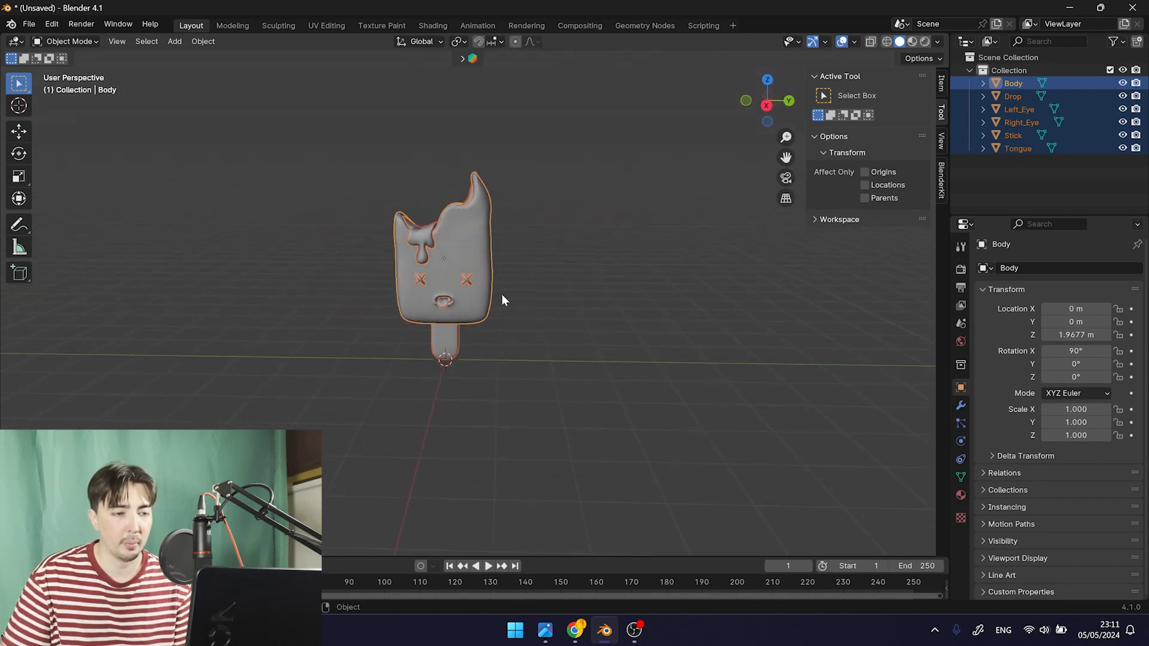
{"action": "left_click", "coordinate": [543, 310]}
{"action": "left_click", "coordinate": [441, 337]}
{"action": "left_click", "coordinate": [443, 303]}
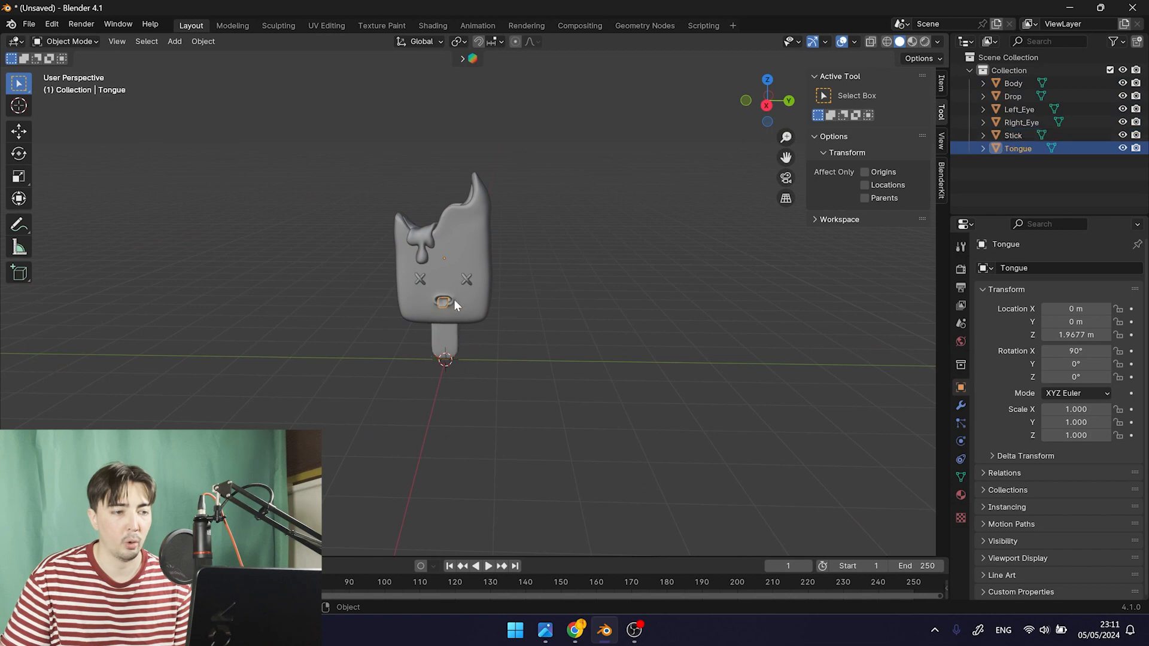
{"action": "left_click", "coordinate": [458, 293]}
{"action": "left_click", "coordinate": [471, 277]}
{"action": "left_click", "coordinate": [438, 234]}
{"action": "left_click", "coordinate": [430, 236]}
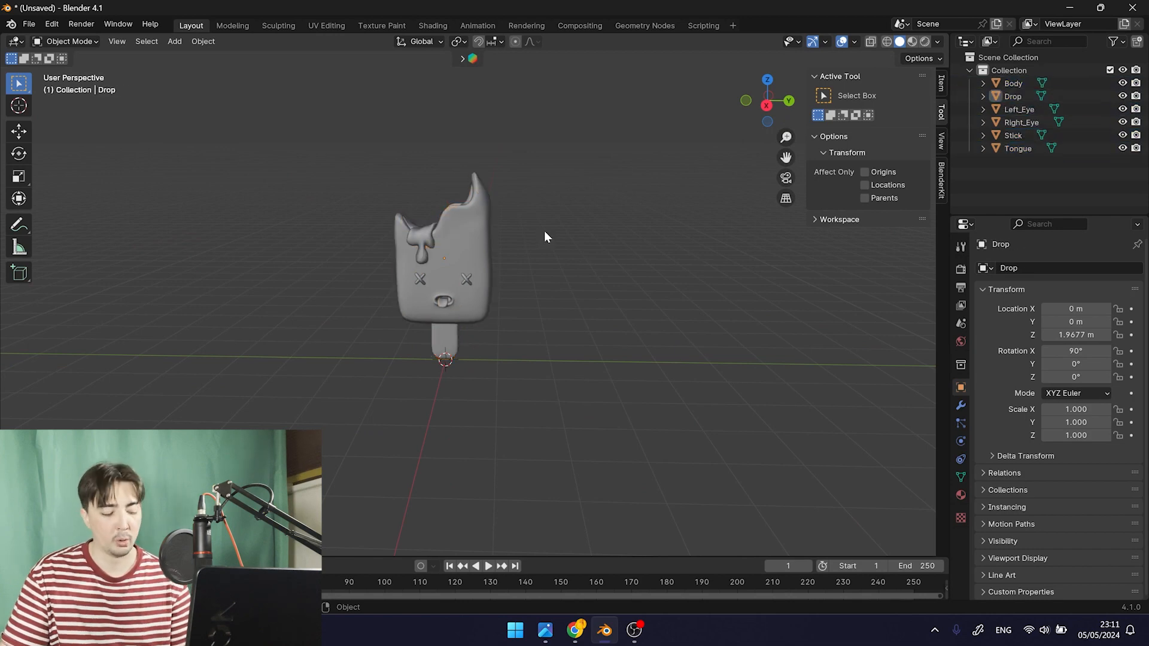
{"action": "left_click", "coordinate": [473, 250]}
{"action": "key", "text": "a"}
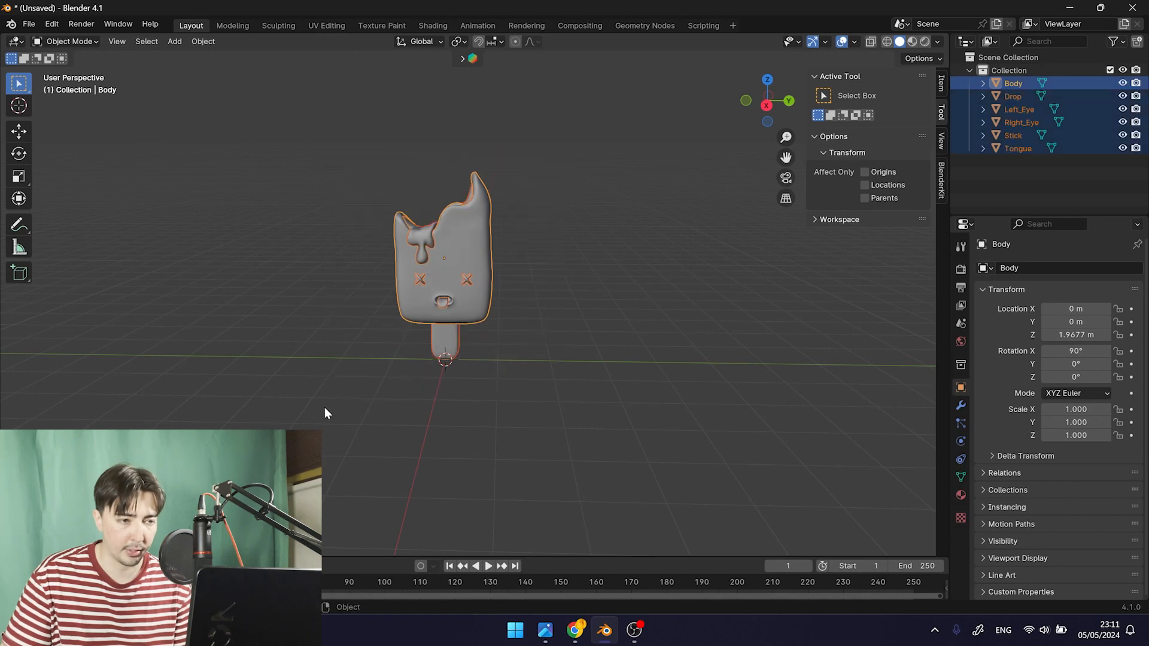
{"action": "left_click", "coordinate": [555, 279]}
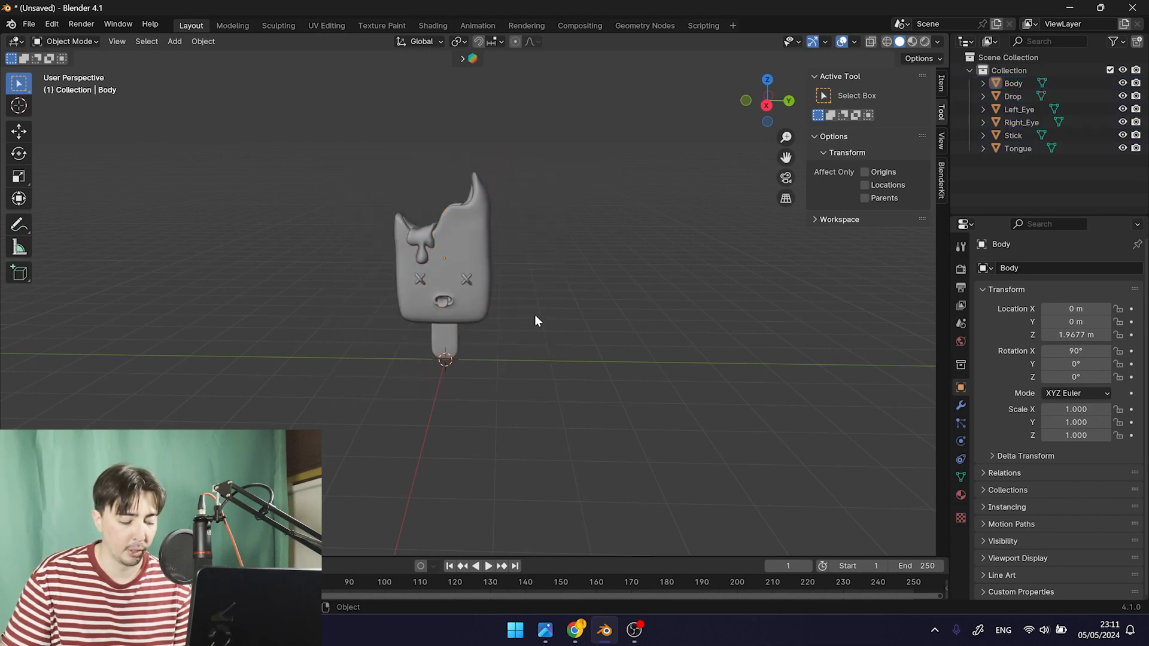
Add a Plain Axes empty at the world origin, at the base of the stick
{"action": "key", "text": "shift+a"}
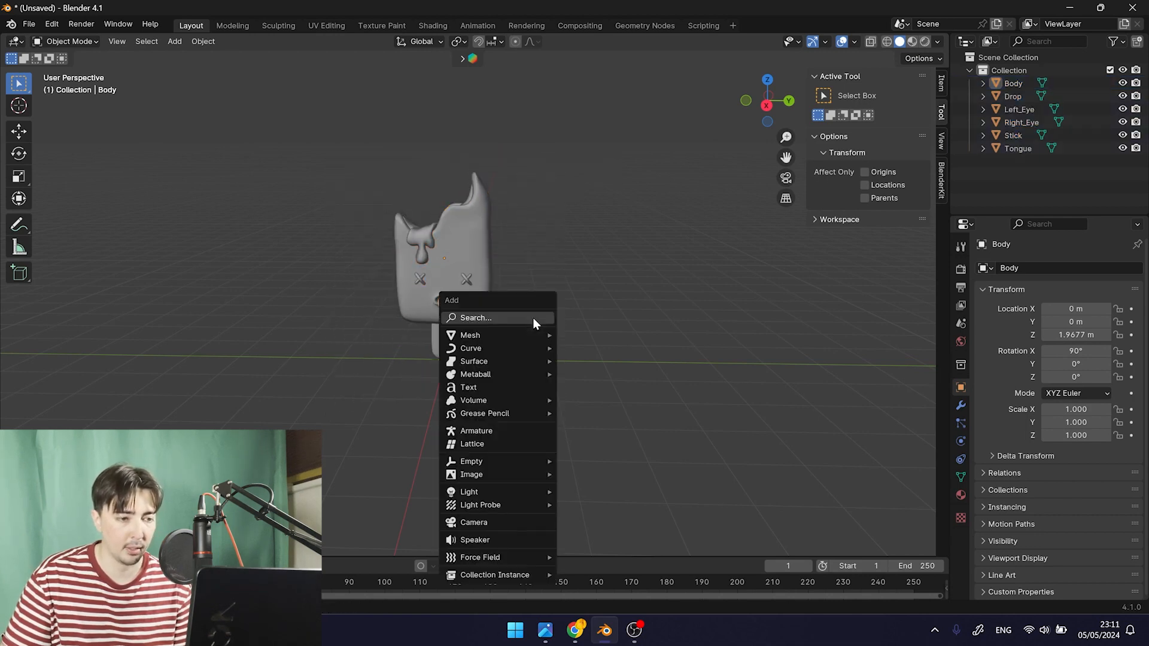
{"action": "mouse_move", "coordinate": [513, 461]}
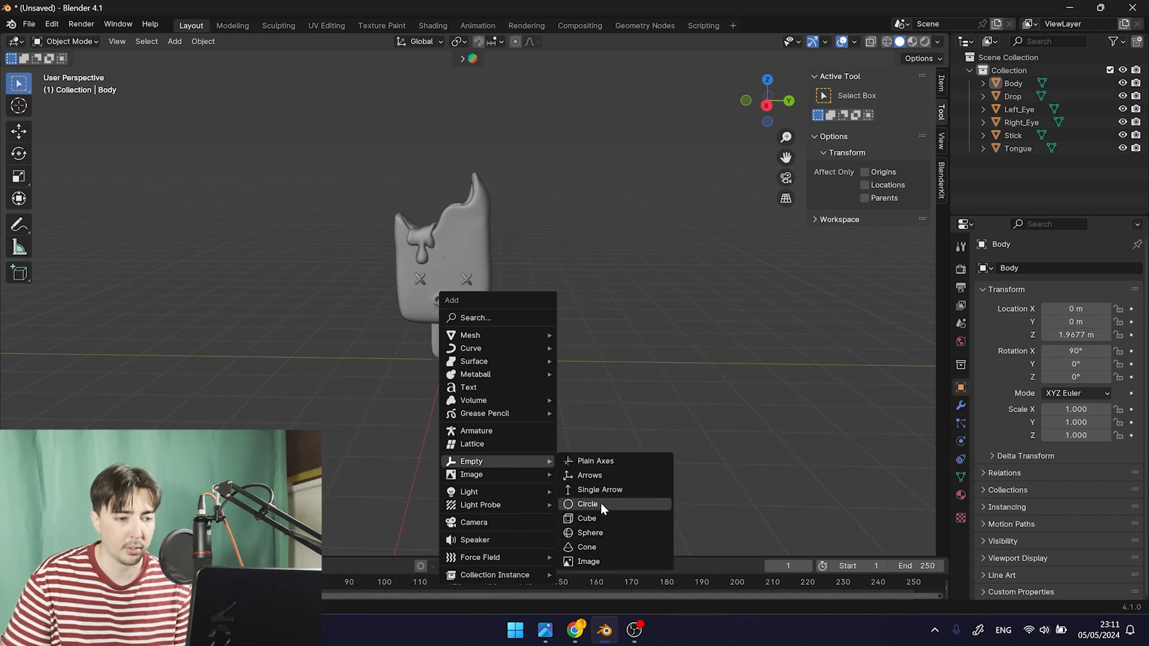
{"action": "left_click", "coordinate": [610, 463]}
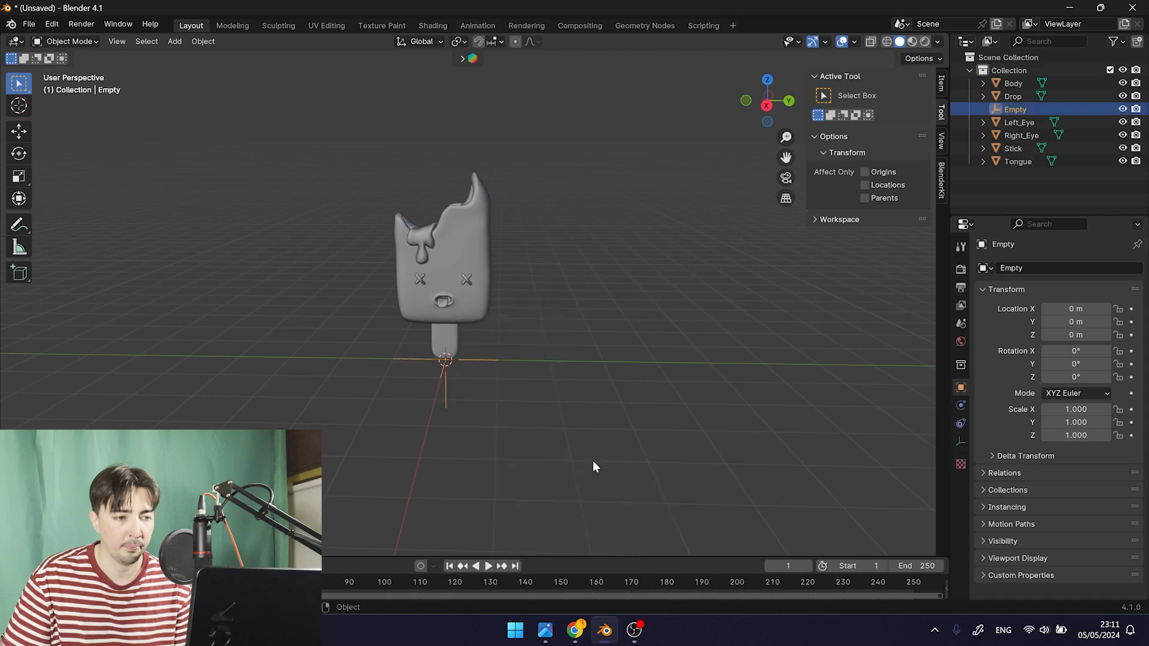
Select all the ice cream parts with the empty as the active object and parent the parts to it
{"action": "mouse_move", "coordinate": [594, 462]}
{"action": "middle_mouse_down"}
{"action": "mouse_move", "coordinate": [496, 435]}
{"action": "mouse_move", "coordinate": [543, 327]}
{"action": "mouse_move", "coordinate": [502, 369]}
{"action": "mouse_move", "coordinate": [429, 276]}
{"action": "middle_mouse_up"}
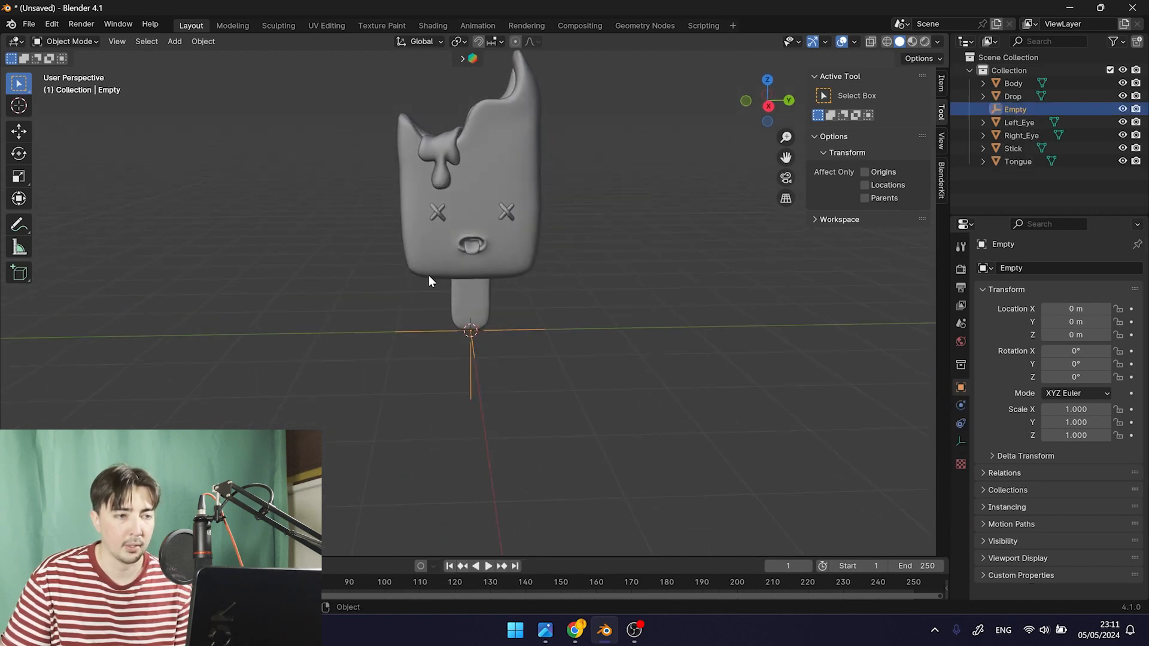
{"action": "left_click_drag", "start_coordinate": [310, 116], "coordinate": [578, 290]}
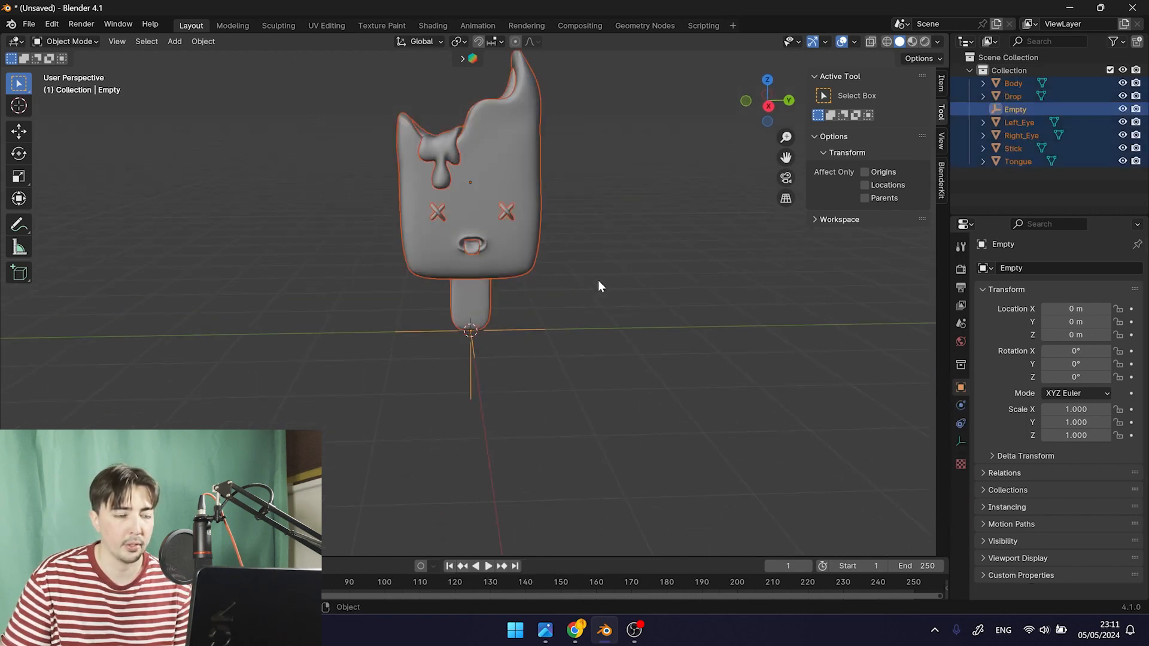
{"action": "left_click", "coordinate": [598, 280]}
{"action": "left_click_drag", "start_coordinate": [280, 120], "coordinate": [599, 303]}
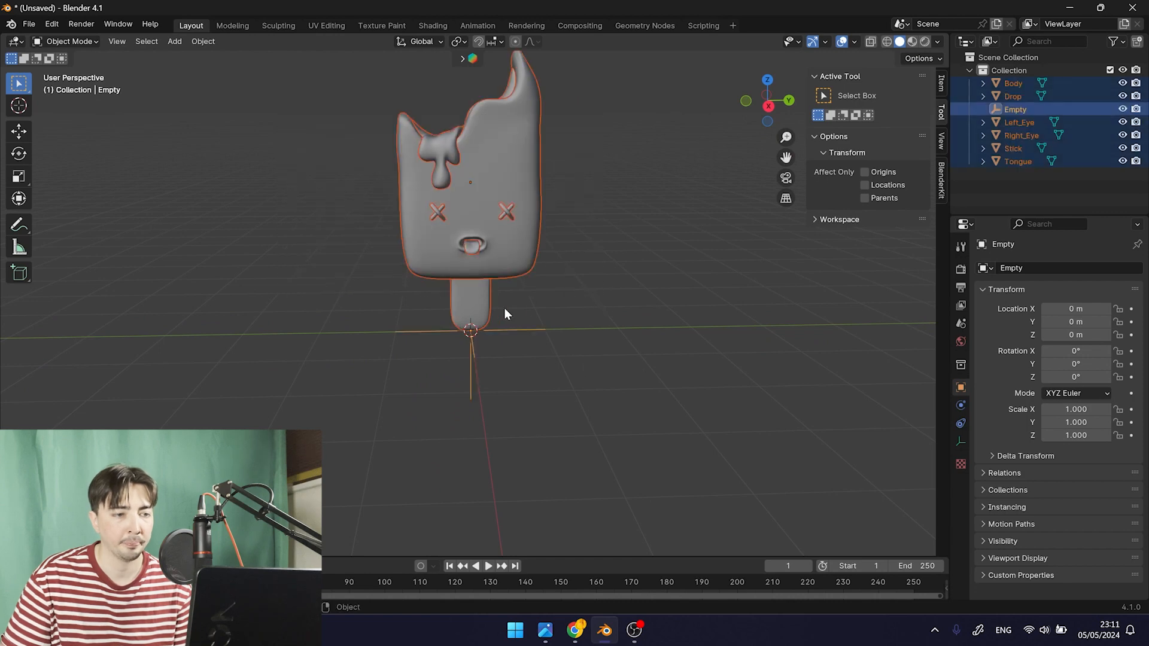
{"action": "left_click", "coordinate": [508, 330], "text": "shift"}
{"action": "scroll", "coordinate": [391, 383], "scroll_direction": "up", "scroll_amount": 3}
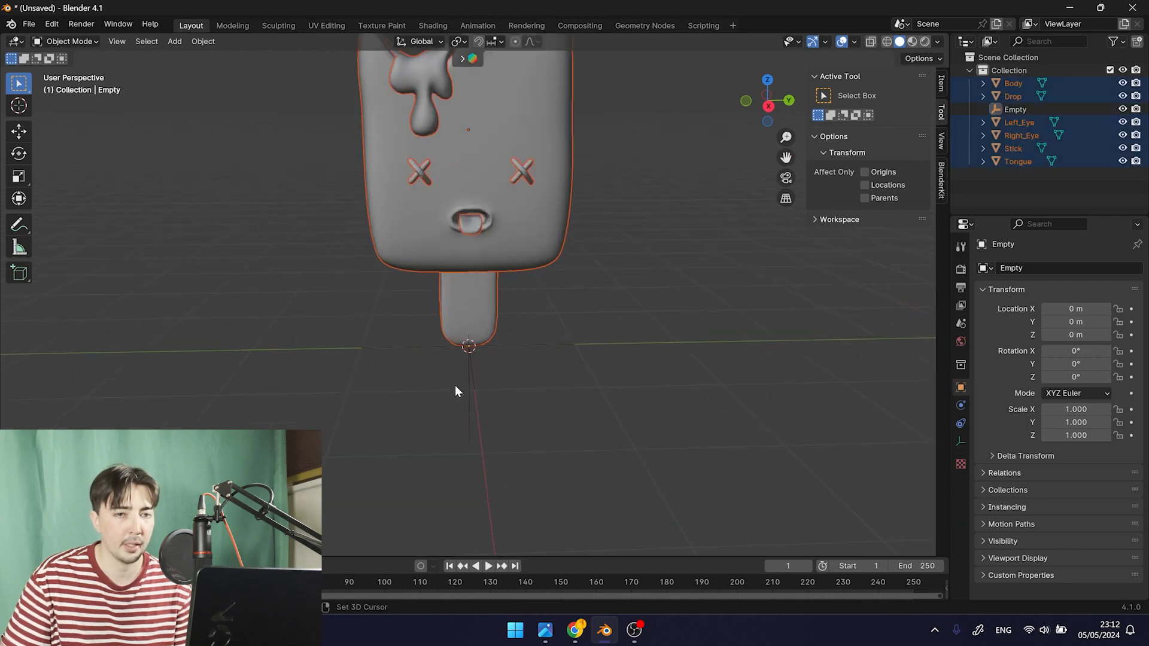
{"action": "left_click", "coordinate": [433, 356], "text": "shift"}
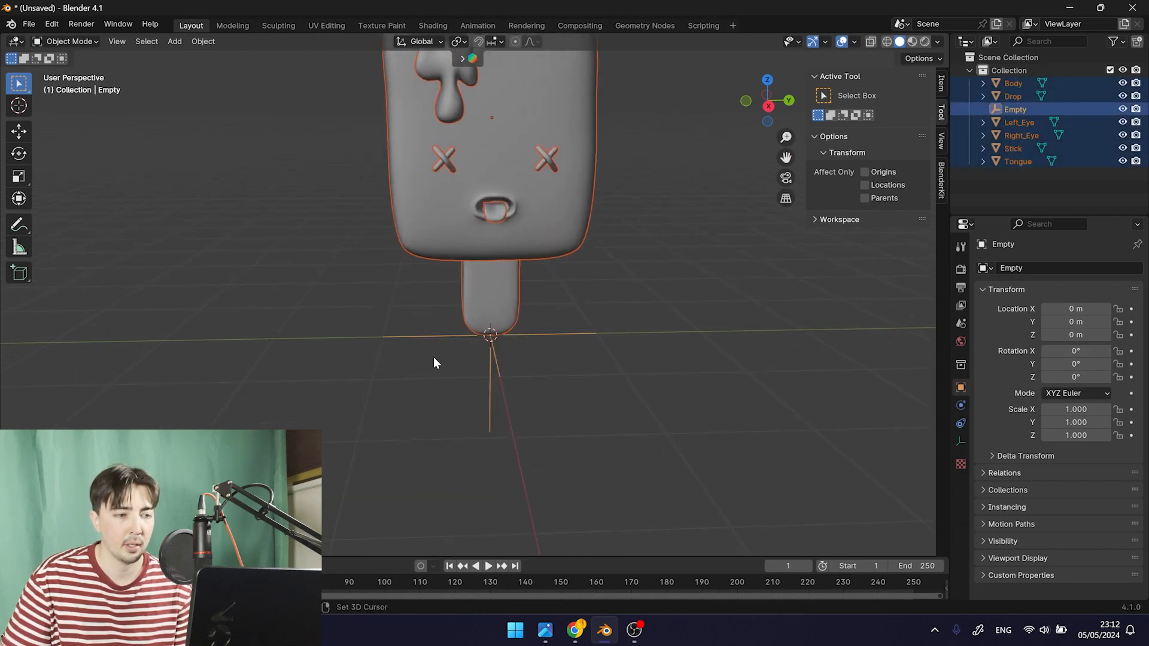
{"action": "key", "text": "ctrl+p"}
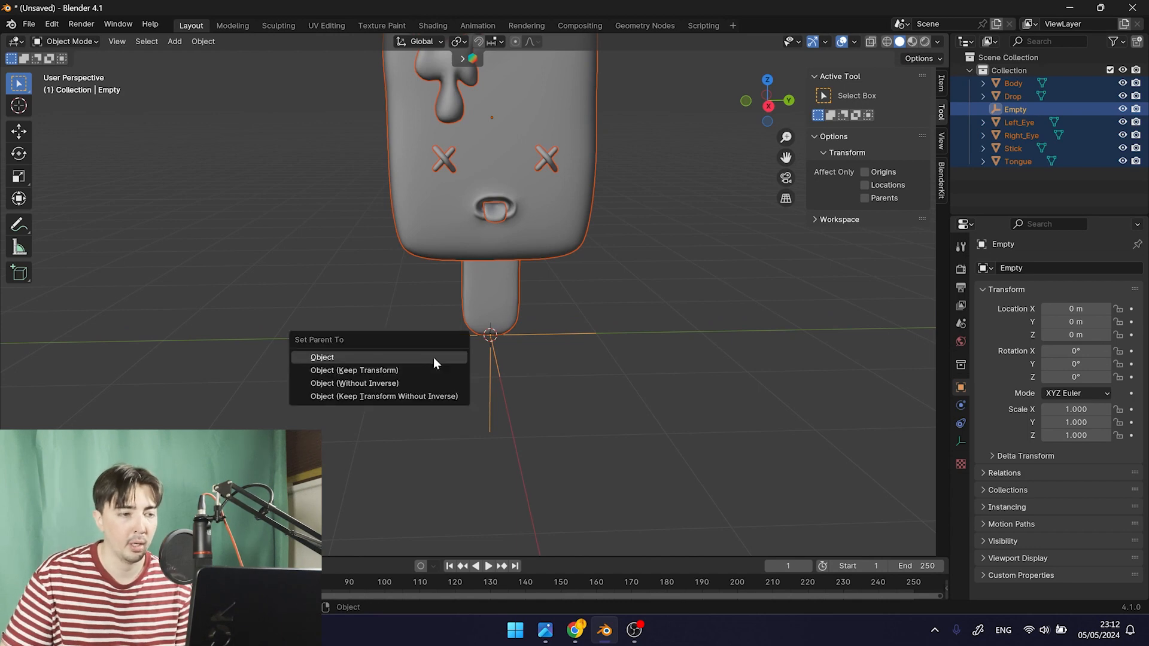
{"action": "left_click", "coordinate": [412, 368]}
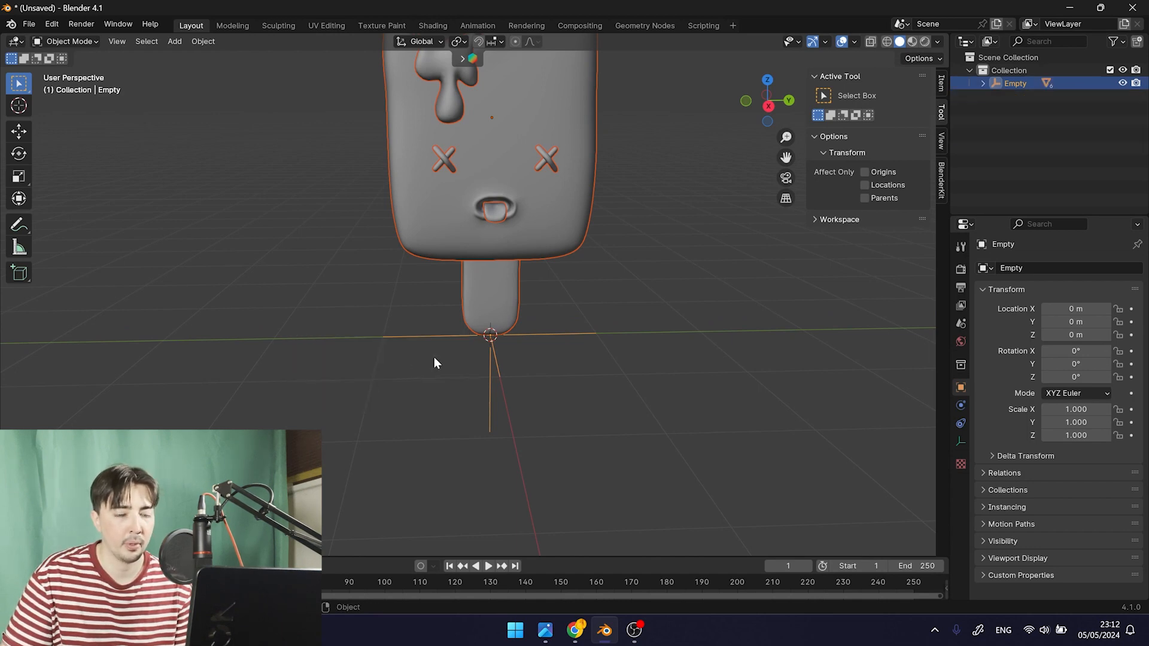
Try moving the empty by itself to test whether the ice cream parts follow it
{"action": "left_click", "coordinate": [1008, 81]}
{"action": "scroll", "coordinate": [587, 348], "scroll_direction": "down", "scroll_amount": 3}
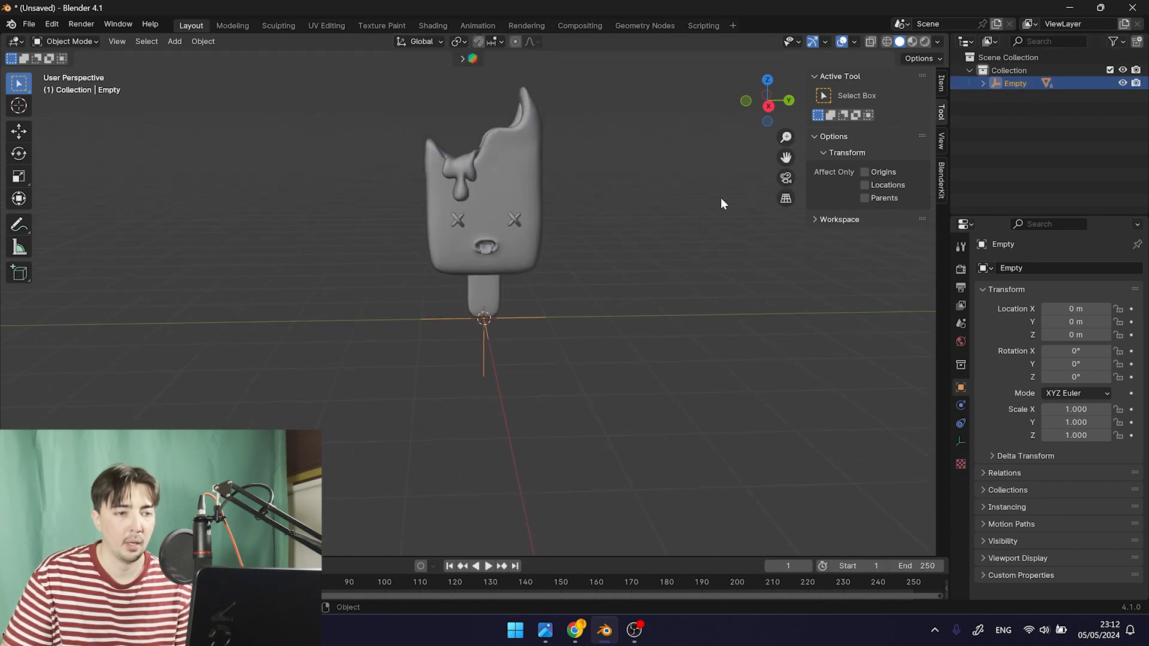
{"action": "scroll", "coordinate": [591, 322], "scroll_direction": "down", "scroll_amount": 2}
{"action": "middle_click_drag", "start_coordinate": [591, 322], "coordinate": [573, 355], "text": "shift"}
{"action": "middle_click_drag", "start_coordinate": [573, 355], "coordinate": [559, 350]}
{"action": "key", "text": "g"}
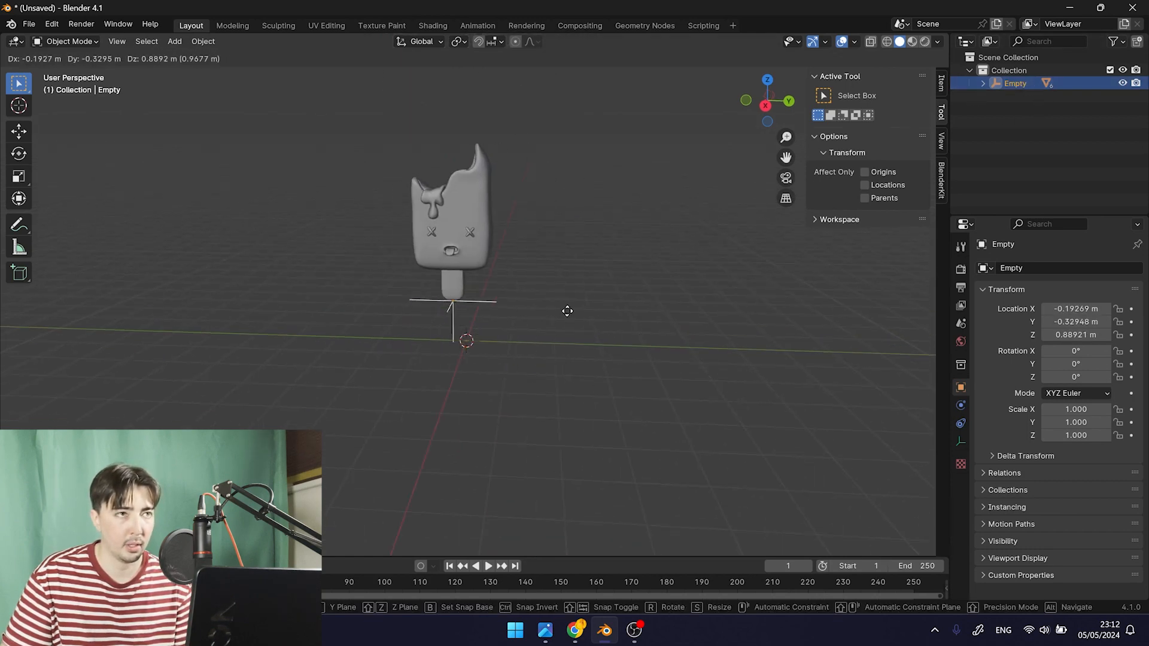
{"action": "right_click", "coordinate": [558, 353]}
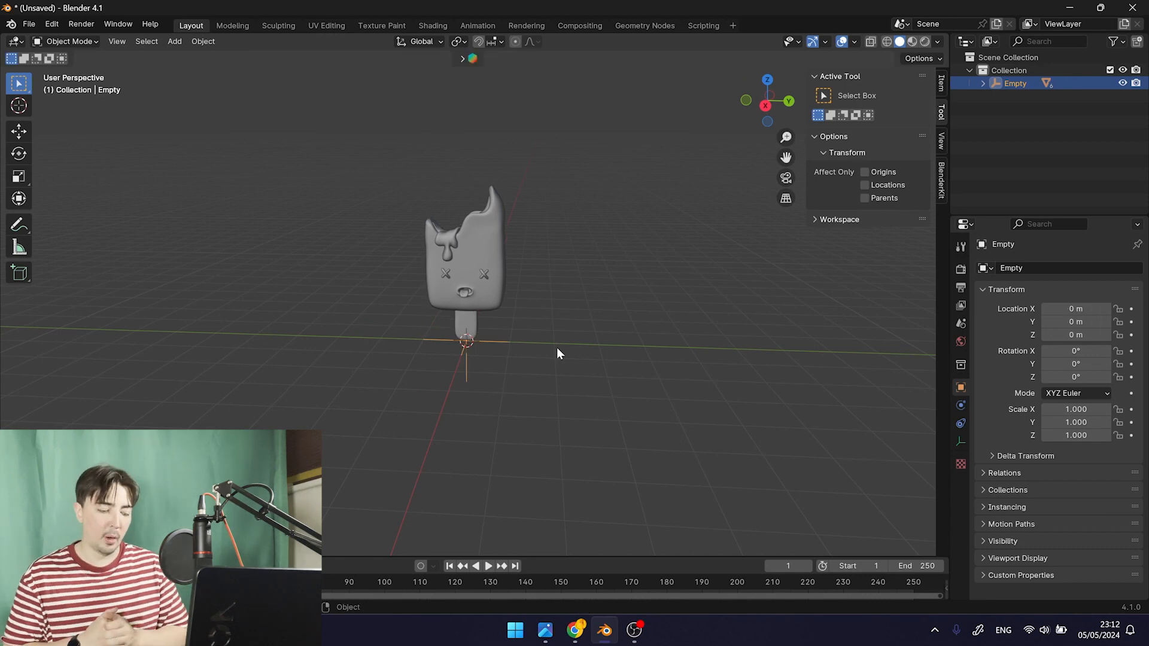
Add a camera to the scene and switch the viewport to look through it
{"action": "middle_click_drag", "start_coordinate": [569, 343], "coordinate": [606, 321]}
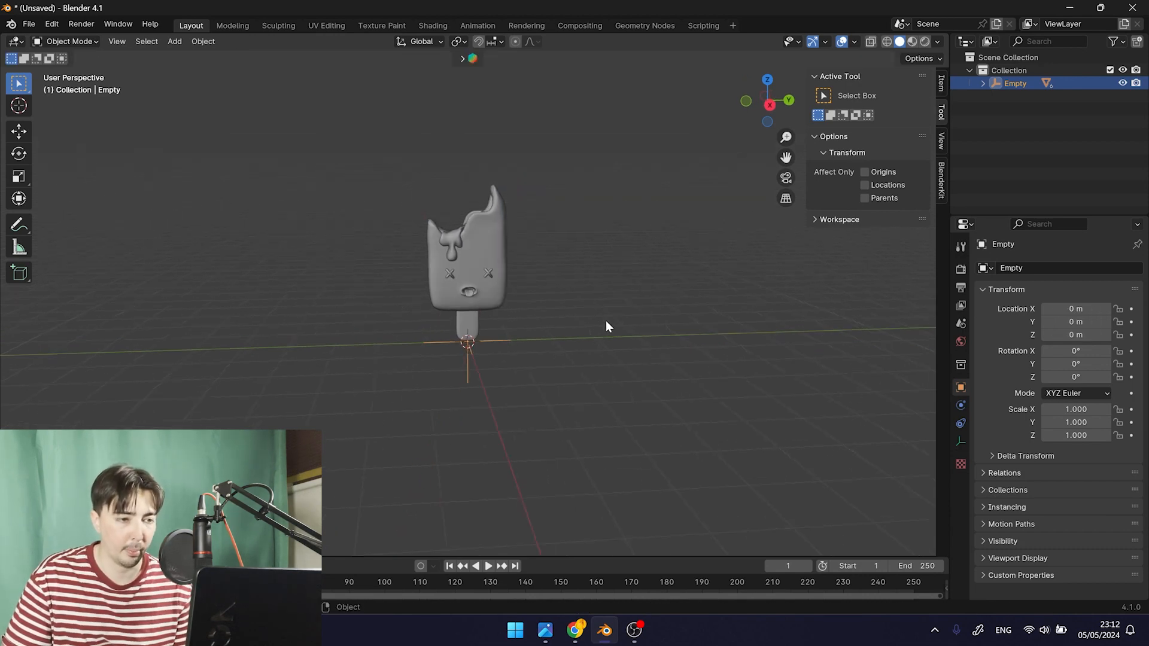
{"action": "left_click", "coordinate": [606, 321]}
{"action": "key", "text": "shift+a"}
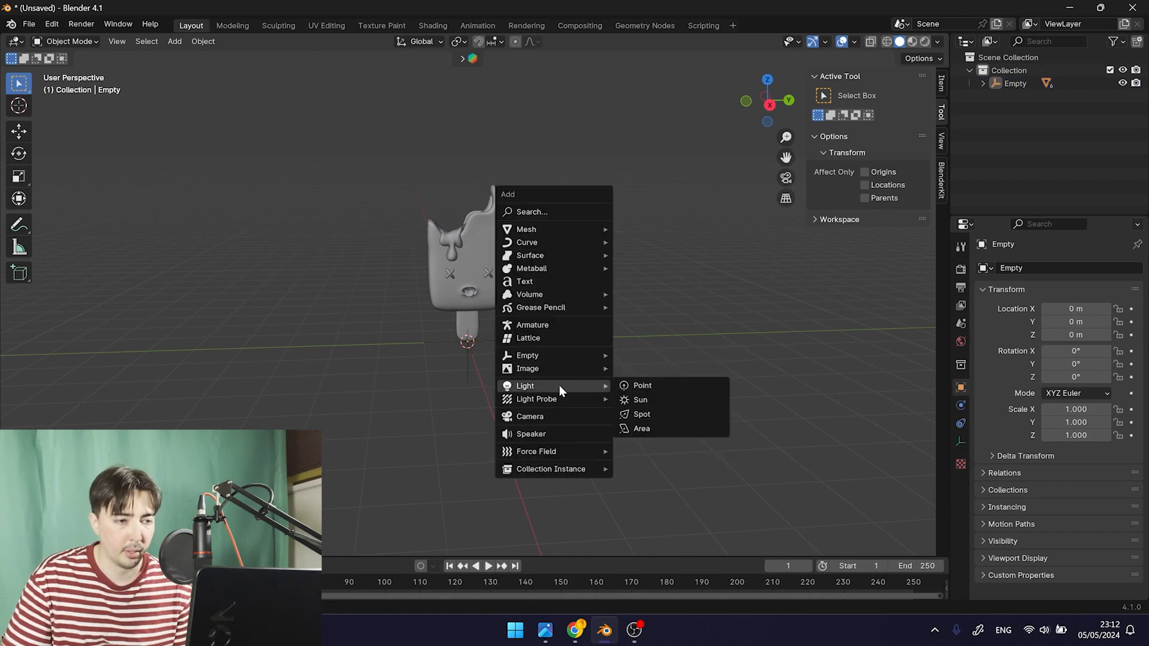
{"action": "left_click", "coordinate": [560, 416]}
{"action": "key", "text": "KP_0"}
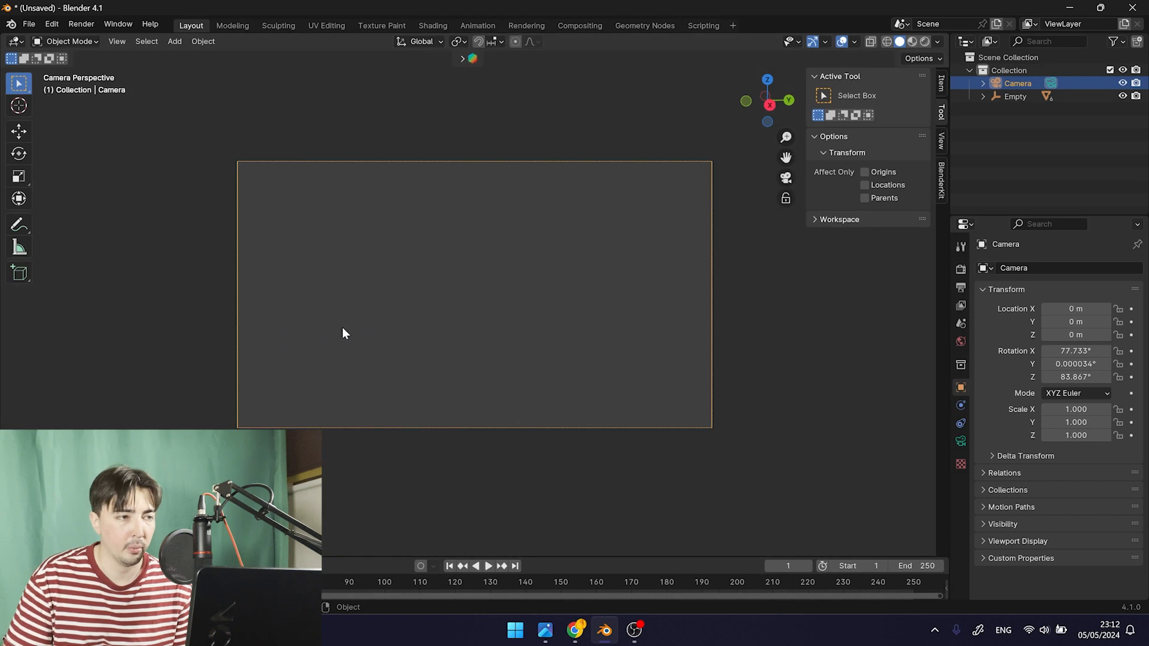
Use walk navigation to frame the whole ice cream from the front, placing the camera at about X 10.9 m, Y 0.13 m, Z 2.17 m
{"action": "left_click", "coordinate": [116, 40]}
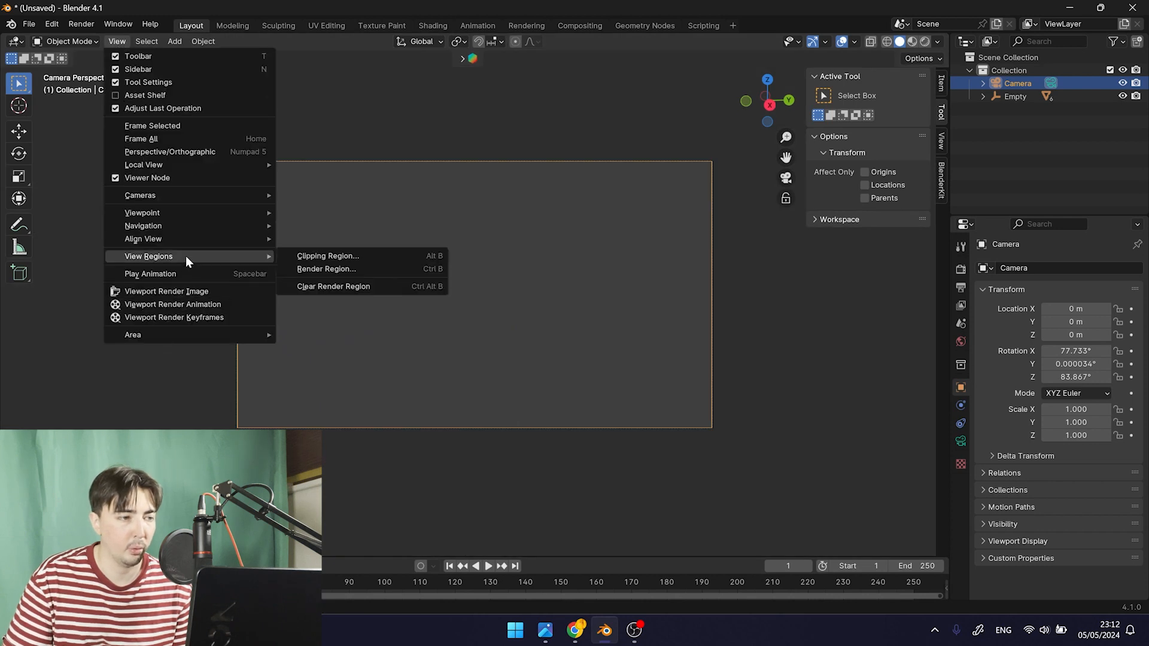
{"action": "mouse_move", "coordinate": [185, 228]}
{"action": "left_click", "coordinate": [345, 472]}
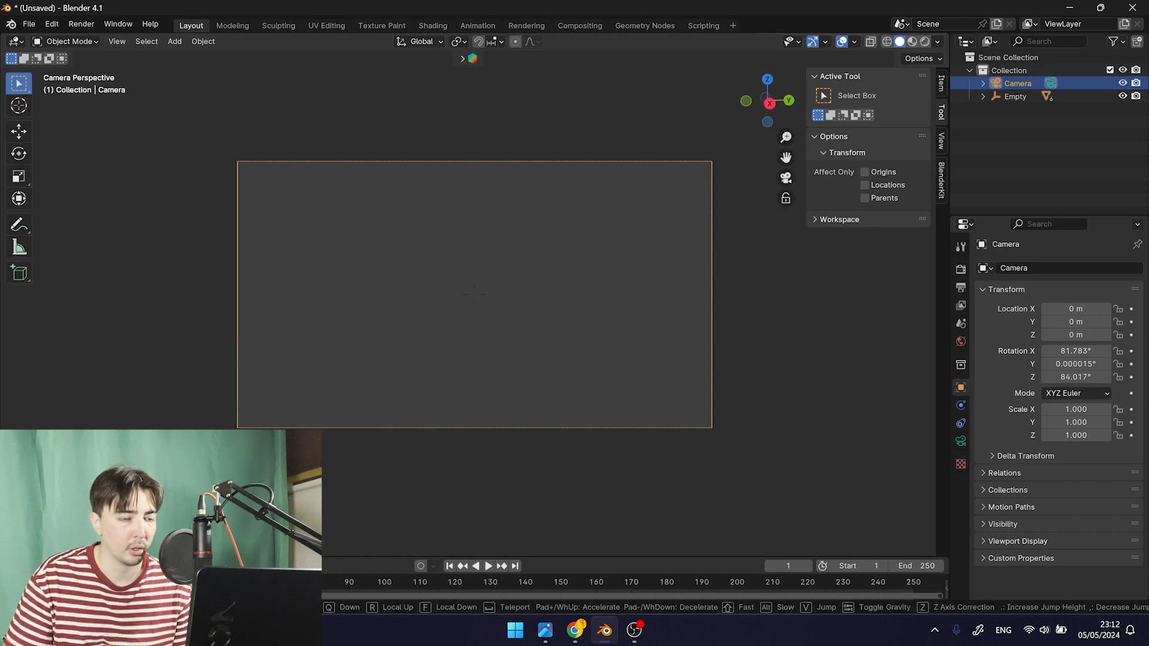
{"action": "key", "text": "e"}
{"action": "key", "text": "s"}
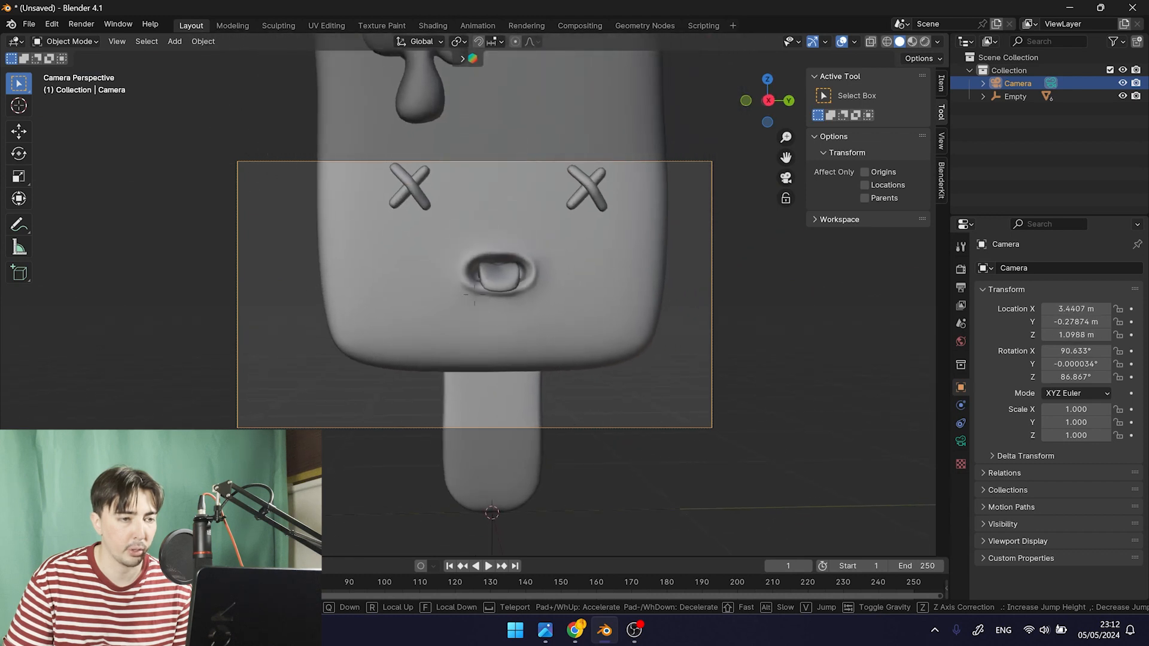
{"action": "key", "text": "d"}
{"action": "key", "text": "w"}
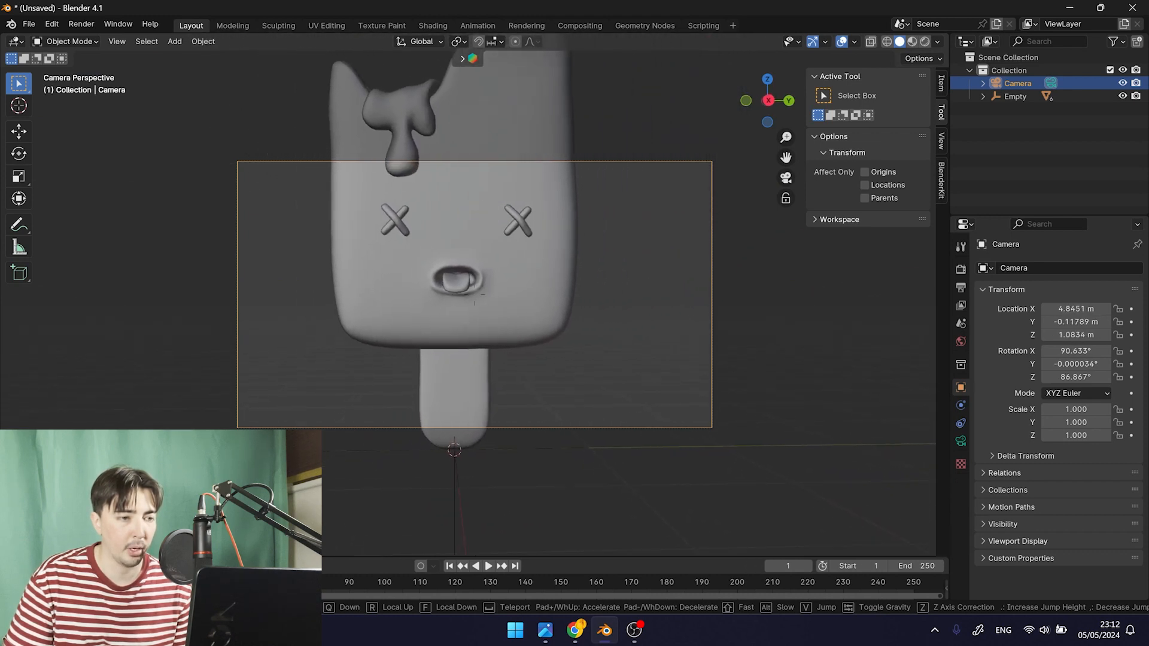
{"action": "key", "text": "s"}
{"action": "key", "text": "a"}
{"action": "key", "text": "d"}
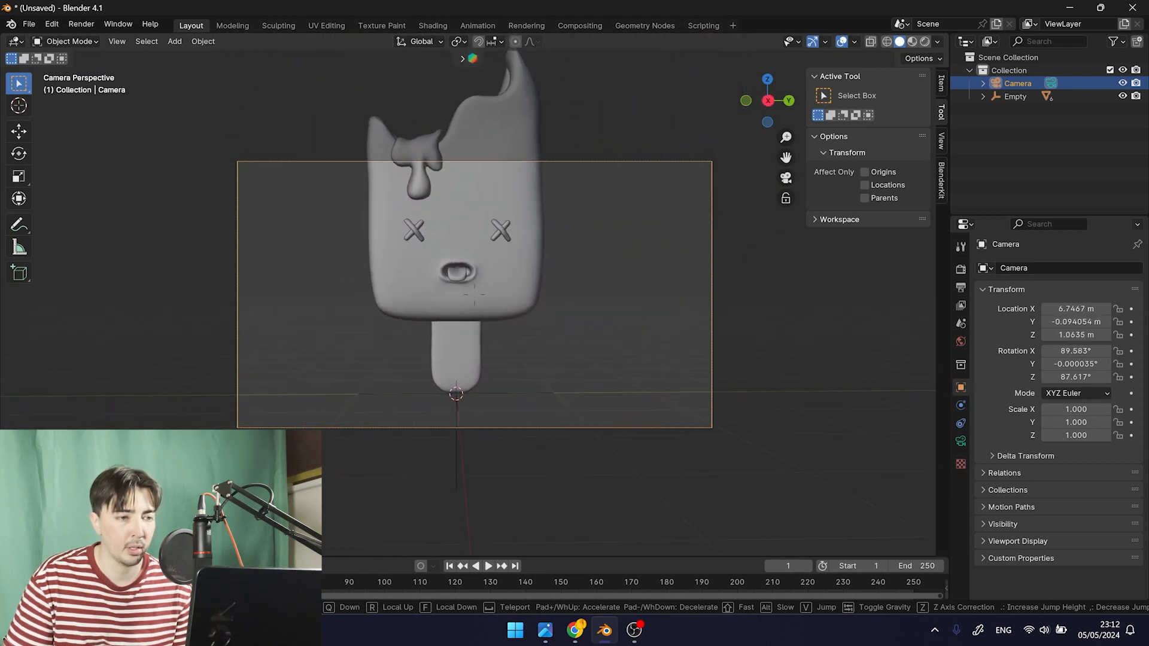
{"action": "key", "text": "e"}
{"action": "key", "text": "s"}
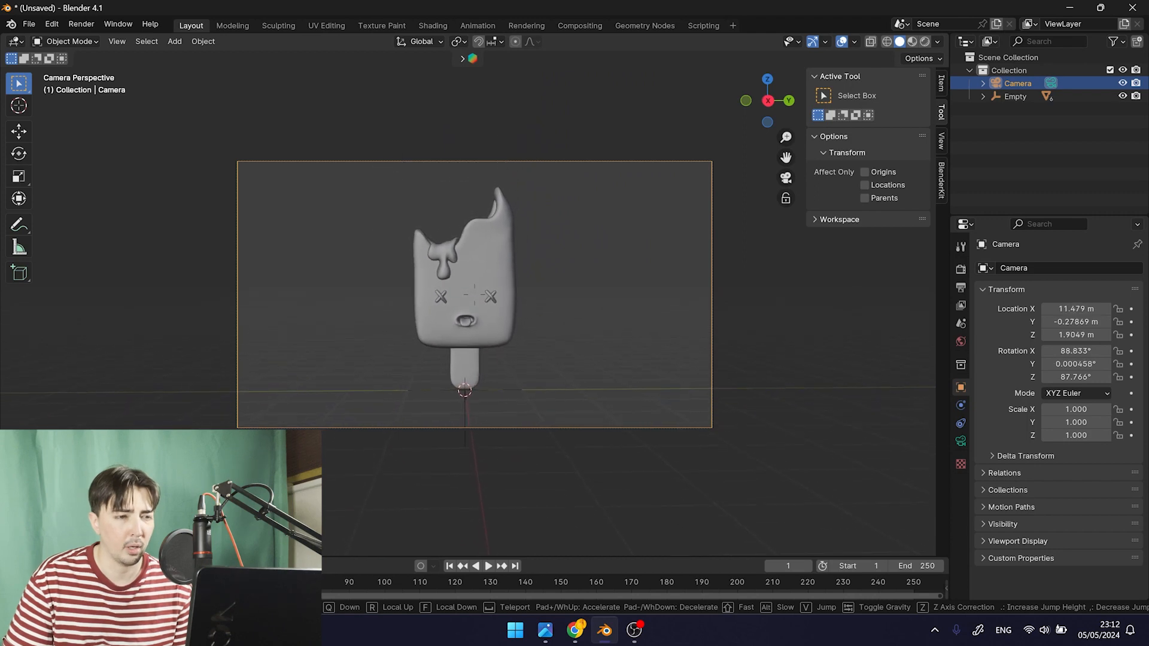
{"action": "key", "text": "w"}
{"action": "key", "text": "d"}
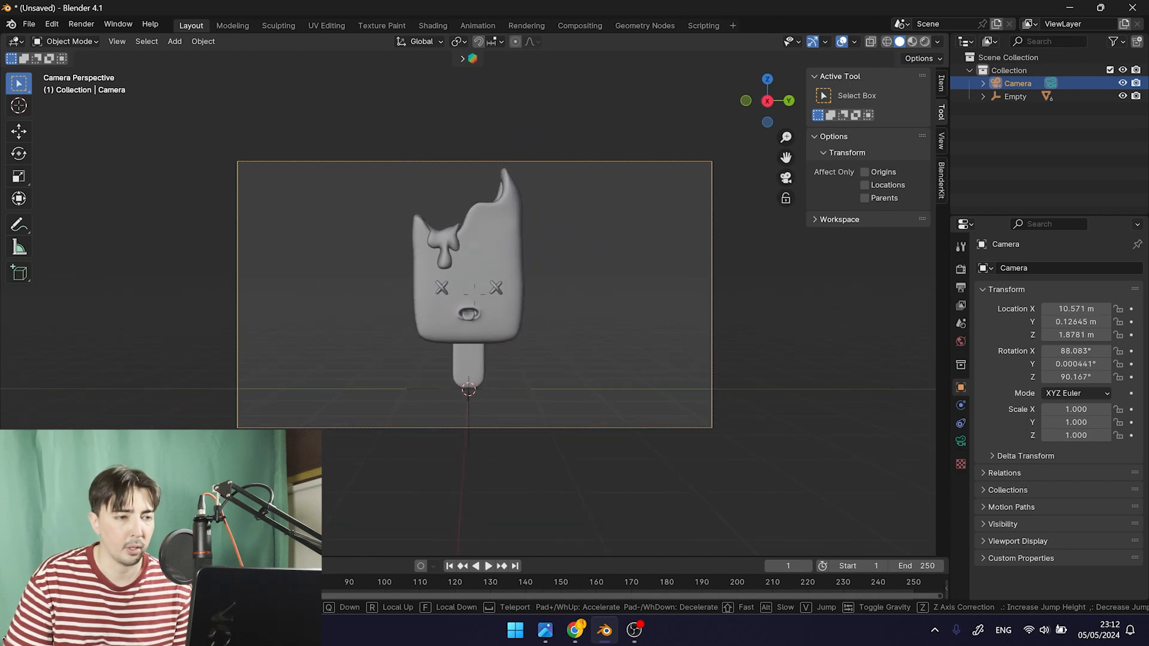
{"action": "key", "text": "s"}
{"action": "key", "text": "e"}
{"action": "key", "text": "w"}
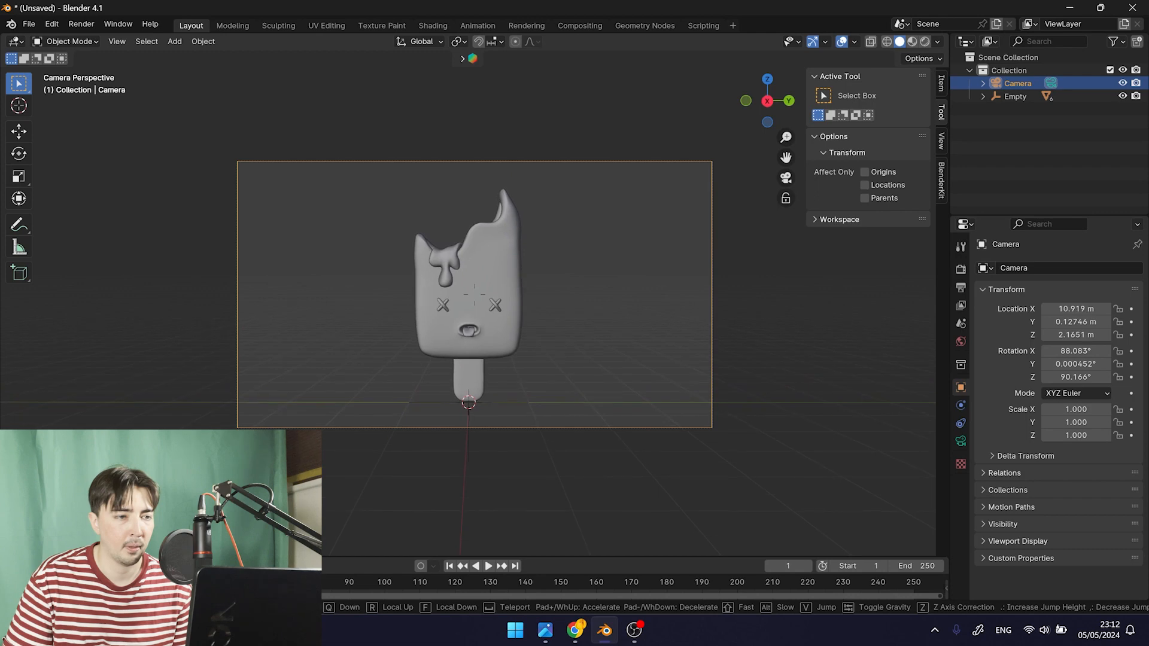
{"action": "left_click", "coordinate": [661, 470]}
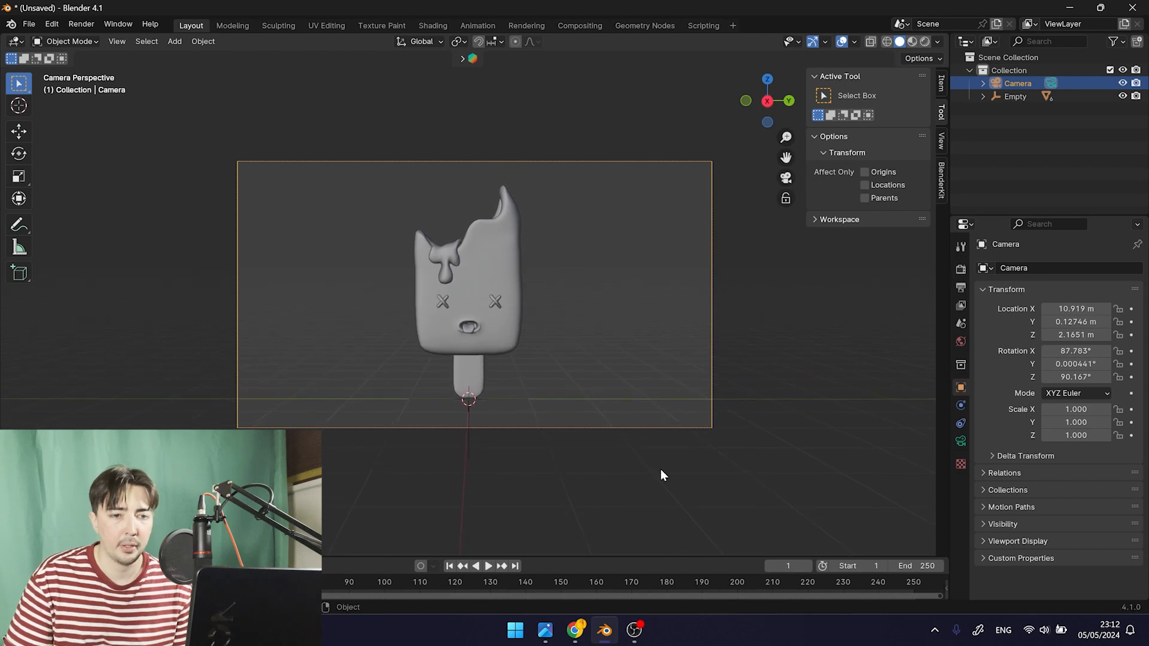
Set the output resolution's X value to 1080 px for a square frame
{"action": "left_click", "coordinate": [962, 272]}
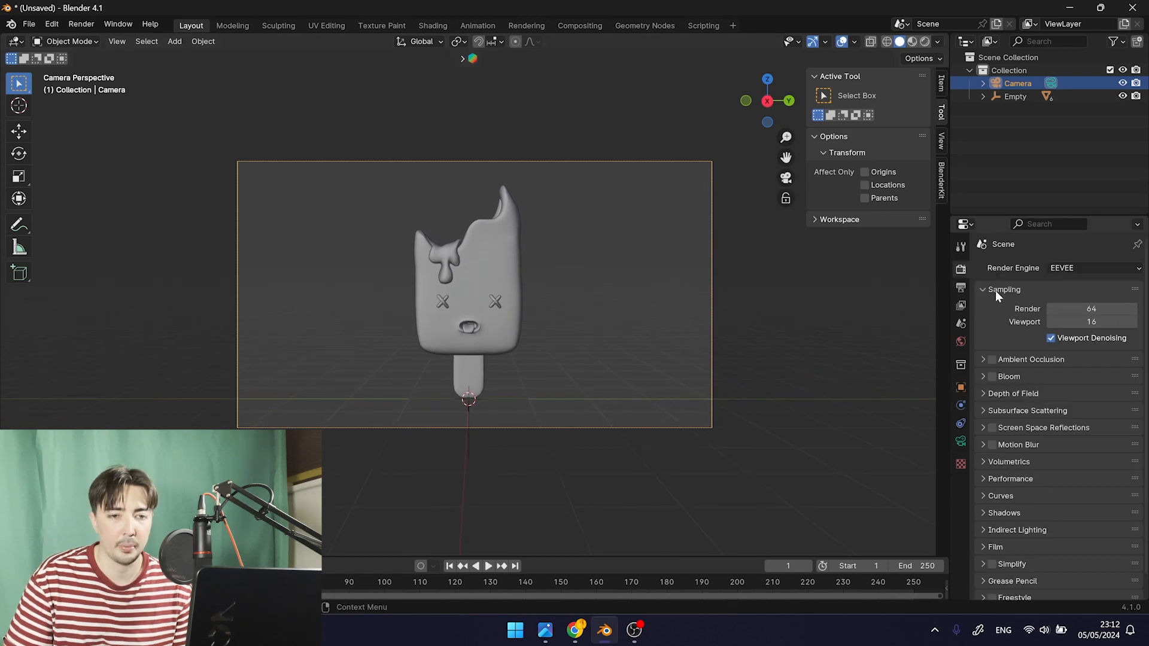
{"action": "left_click", "coordinate": [960, 288]}
{"action": "left_click", "coordinate": [1084, 286]}
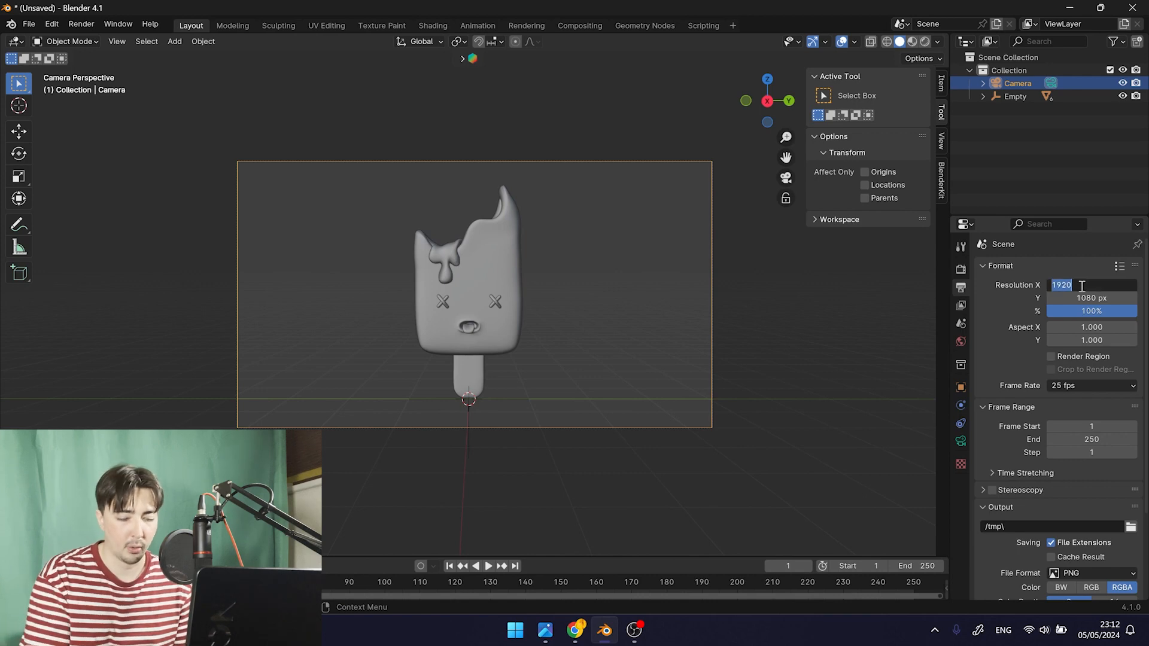
{"action": "type", "text": "1080"}
{"action": "key", "text": "Return"}
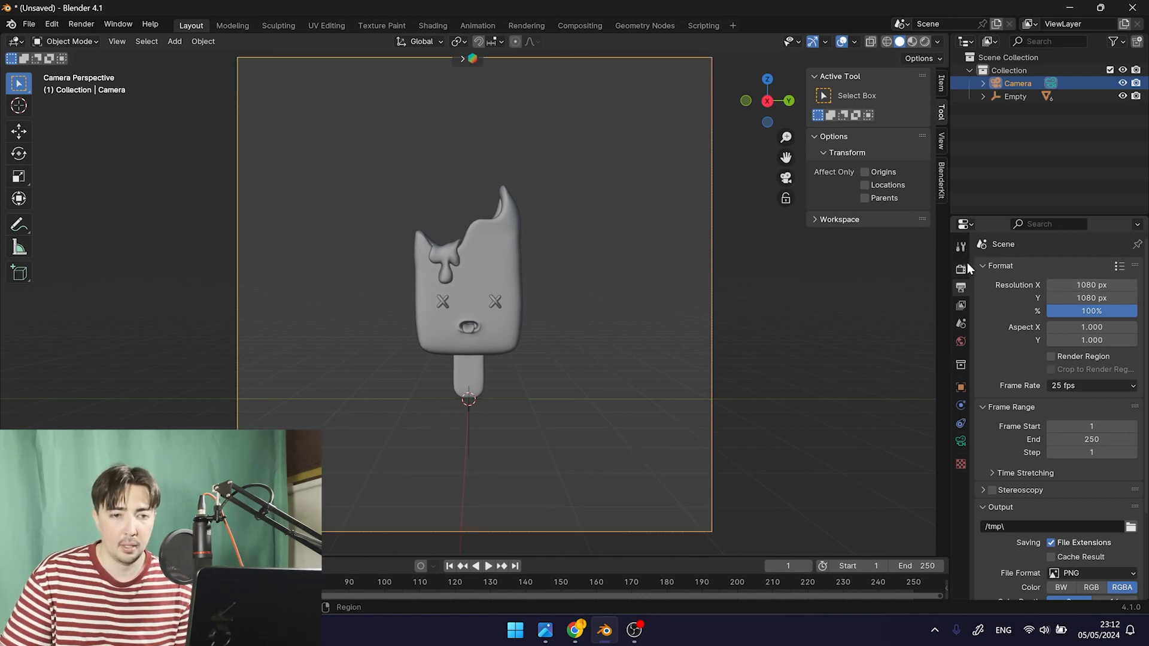
Set the camera's focal length to 125 mm
{"action": "left_click", "coordinate": [960, 441]}
{"action": "left_click", "coordinate": [1094, 331]}
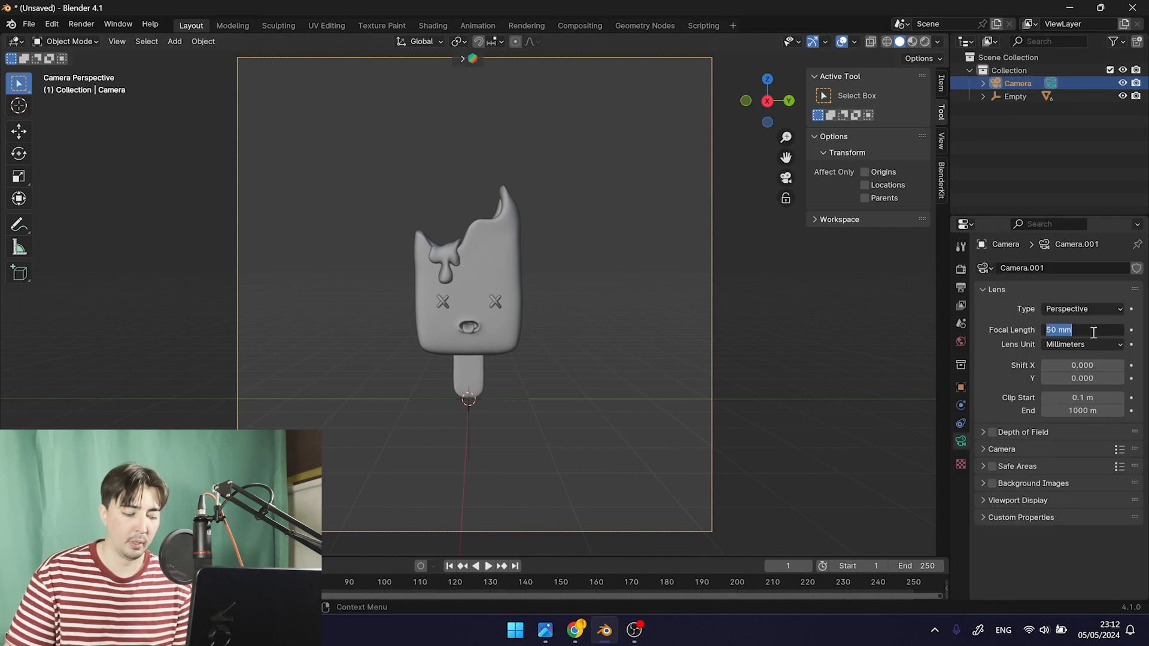
{"action": "type", "text": "125"}
{"action": "key", "text": "Return"}
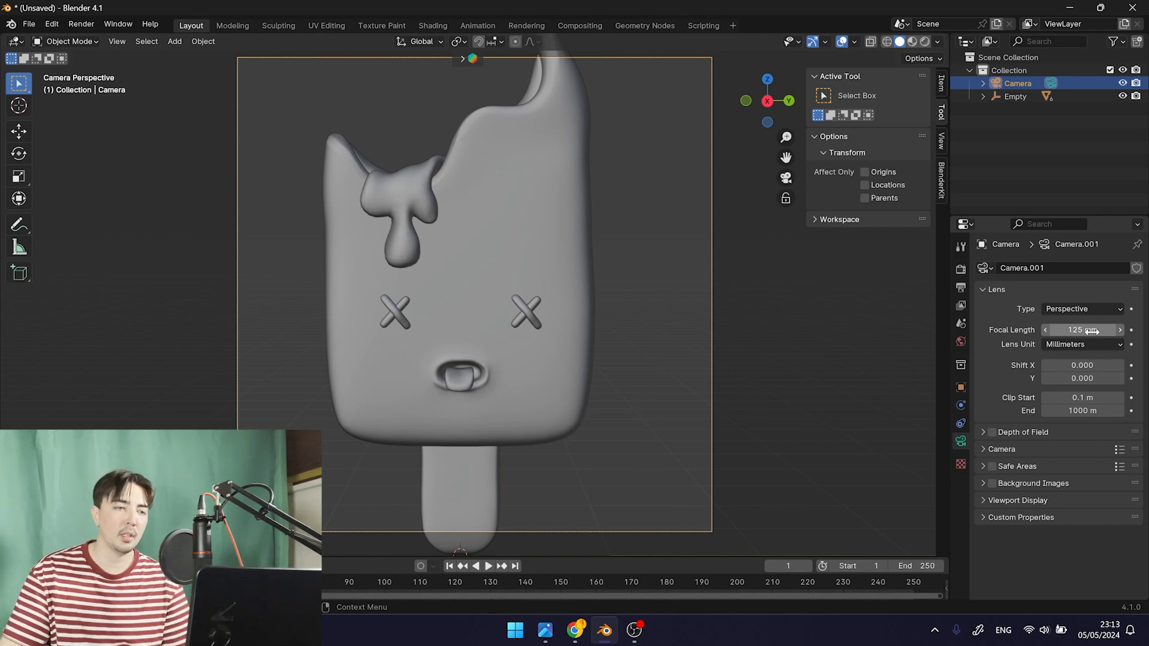
Move the camera back with walk navigation until the whole ice cream sits centred within the square frame
{"action": "left_click", "coordinate": [117, 42]}
{"action": "mouse_move", "coordinate": [215, 245]}
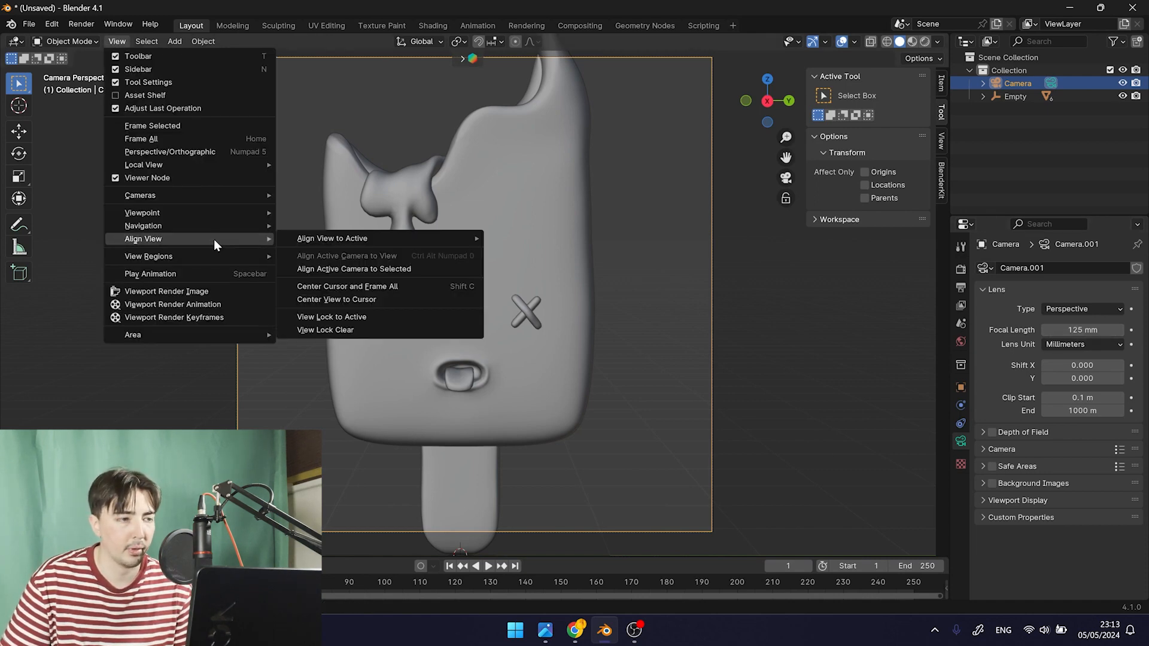
{"action": "left_click", "coordinate": [354, 475]}
{"action": "key", "text": "s"}
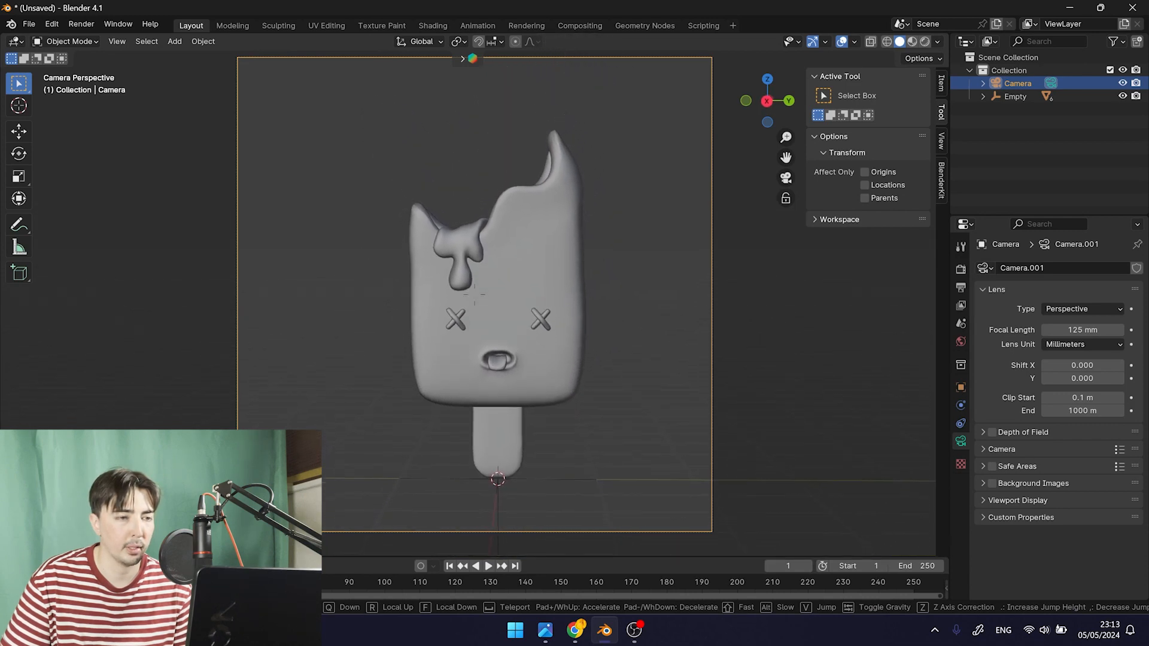
{"action": "key", "text": "w"}
{"action": "key", "text": "w"}
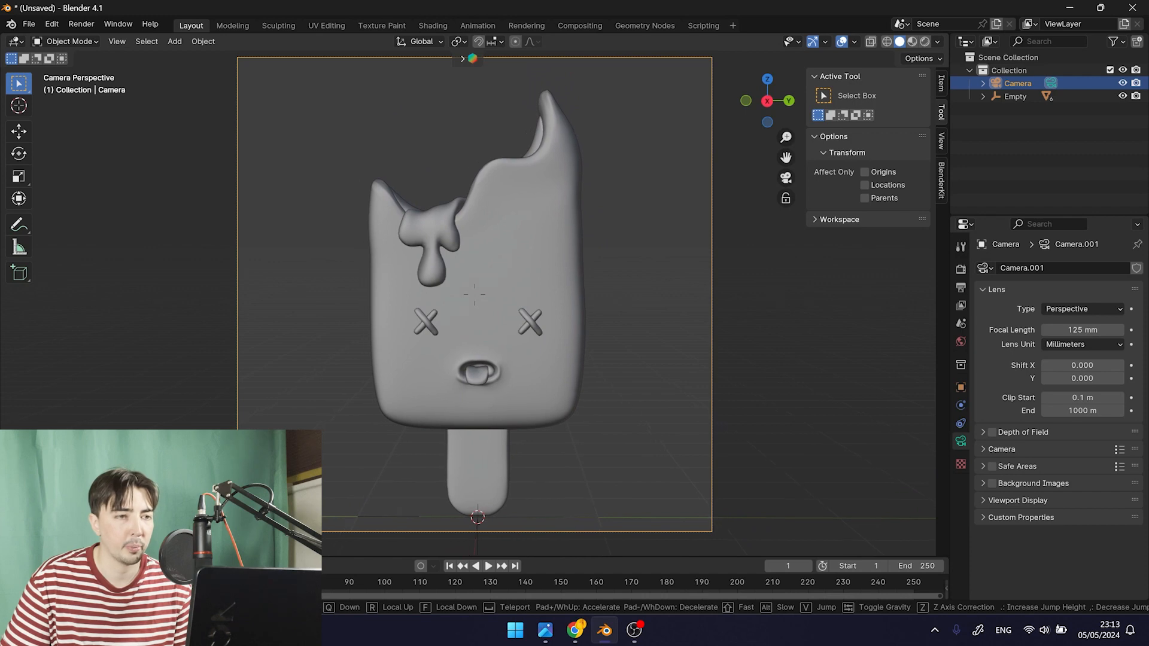
{"action": "key", "text": "s"}
{"action": "key", "text": "d"}
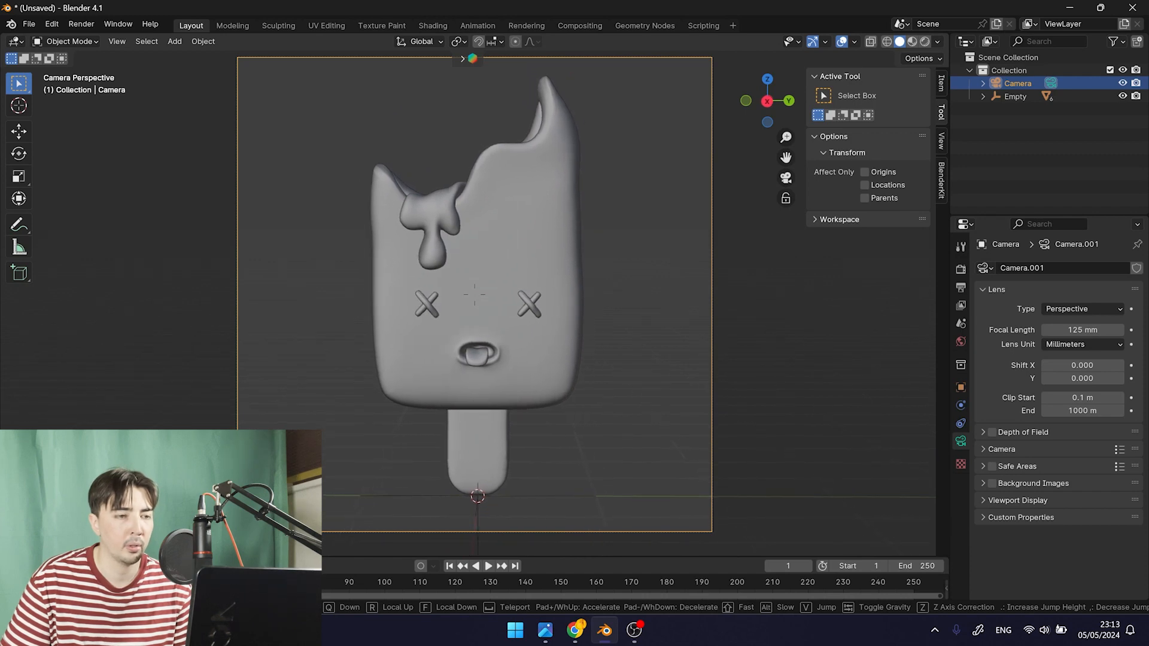
{"action": "left_click", "coordinate": [496, 510]}
Select the empty and rotate it about the global Z axis so the ice cream faces the camera at a slight angle
{"action": "left_click", "coordinate": [546, 497]}
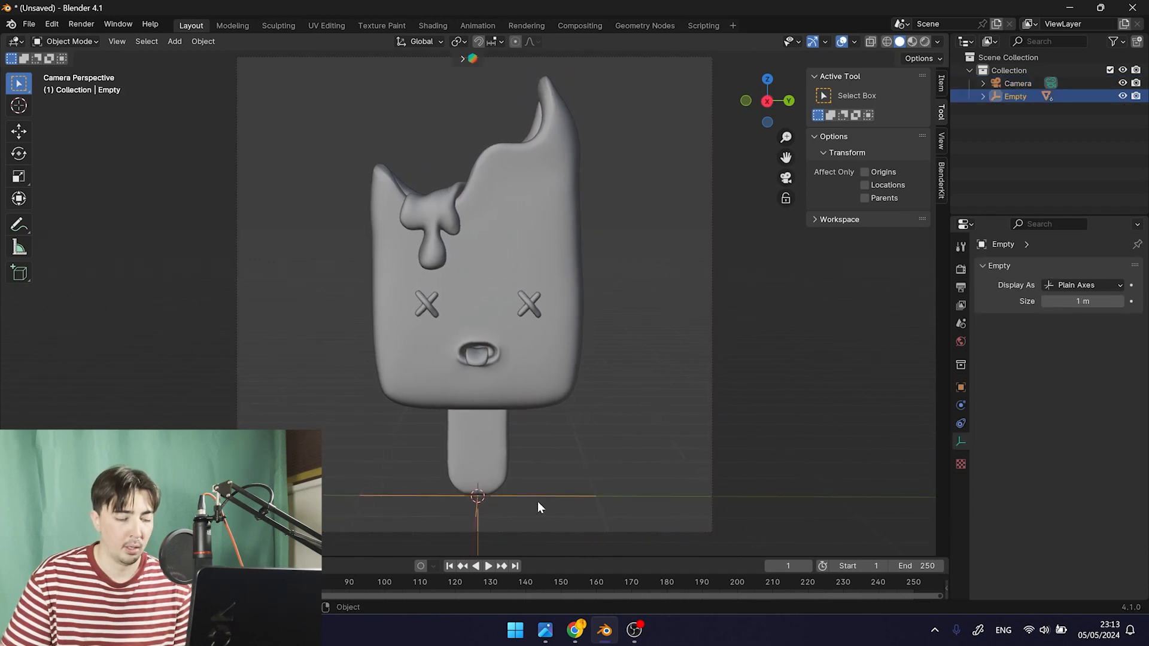
{"action": "key", "text": "r"}
{"action": "key", "text": "z"}
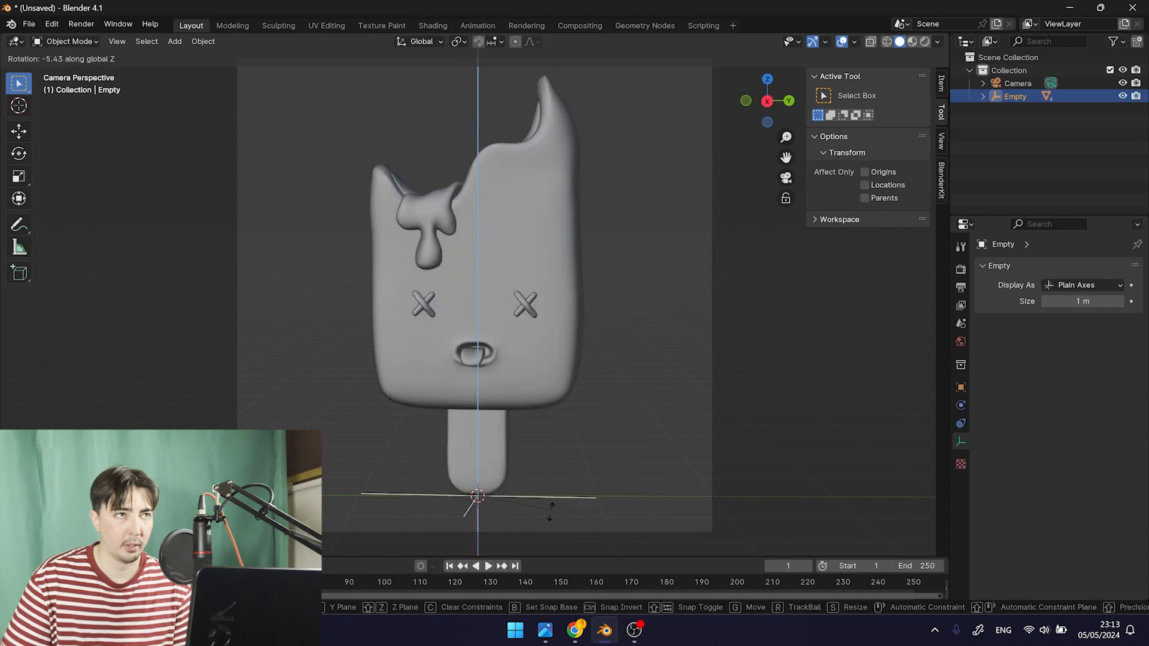
{"action": "right_click", "coordinate": [543, 464]}
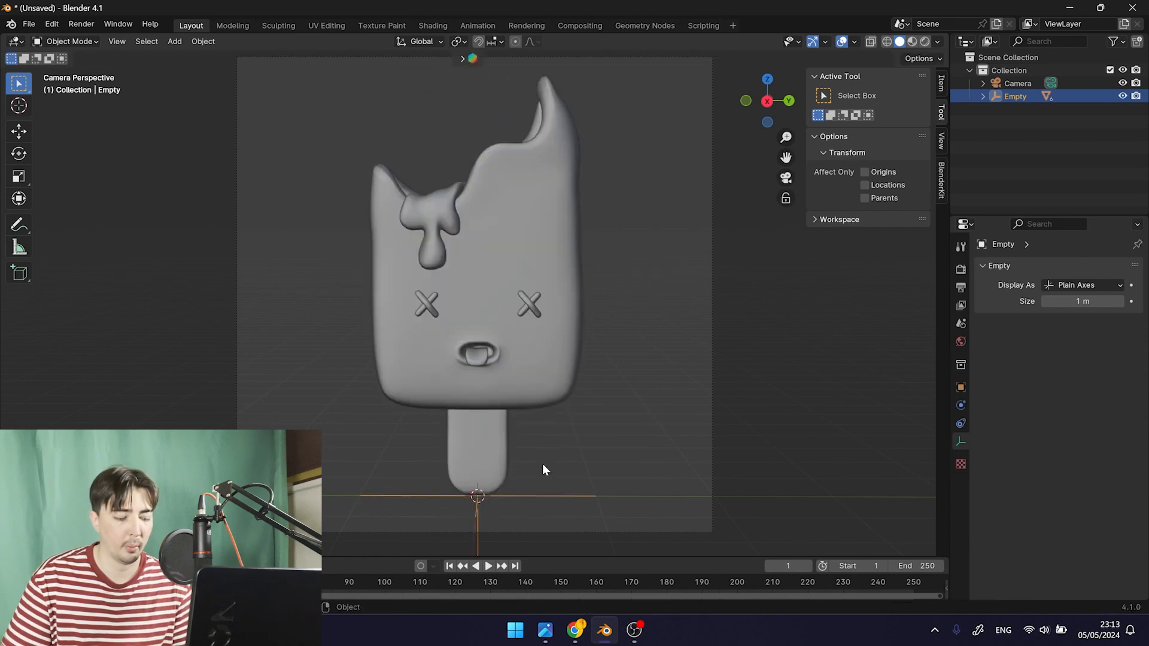
{"action": "key", "text": "r"}
{"action": "key", "text": "z"}
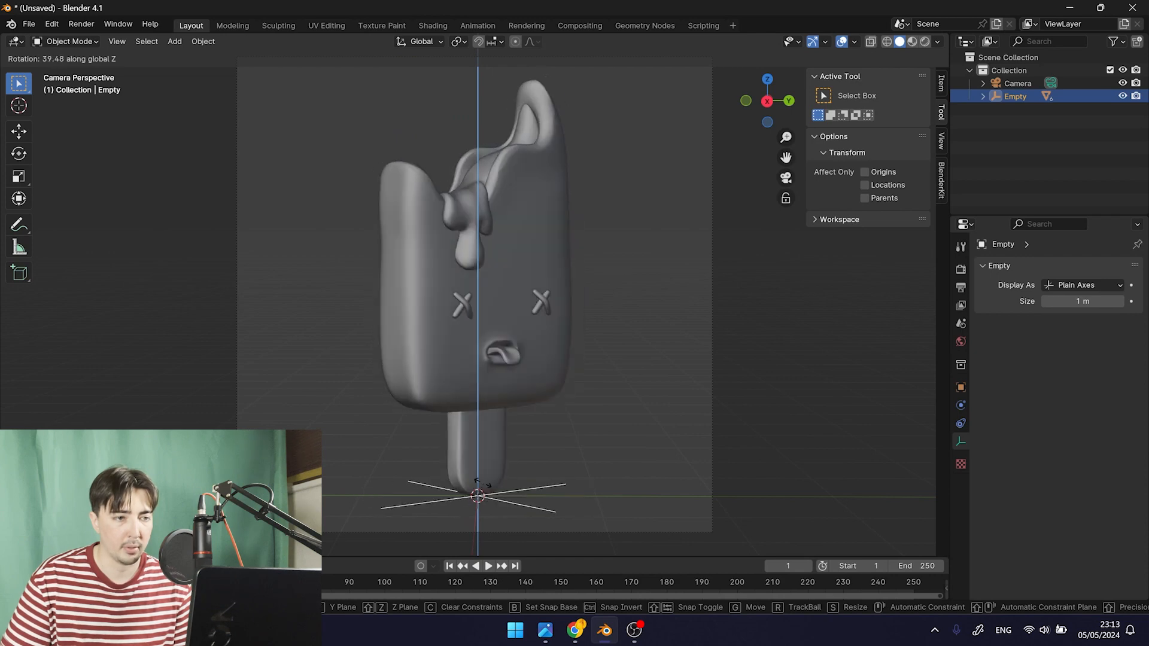
{"action": "right_click", "coordinate": [484, 486]}
Tilt the empty by about 10.6 degrees around the global Y axis
{"action": "key", "text": "r"}
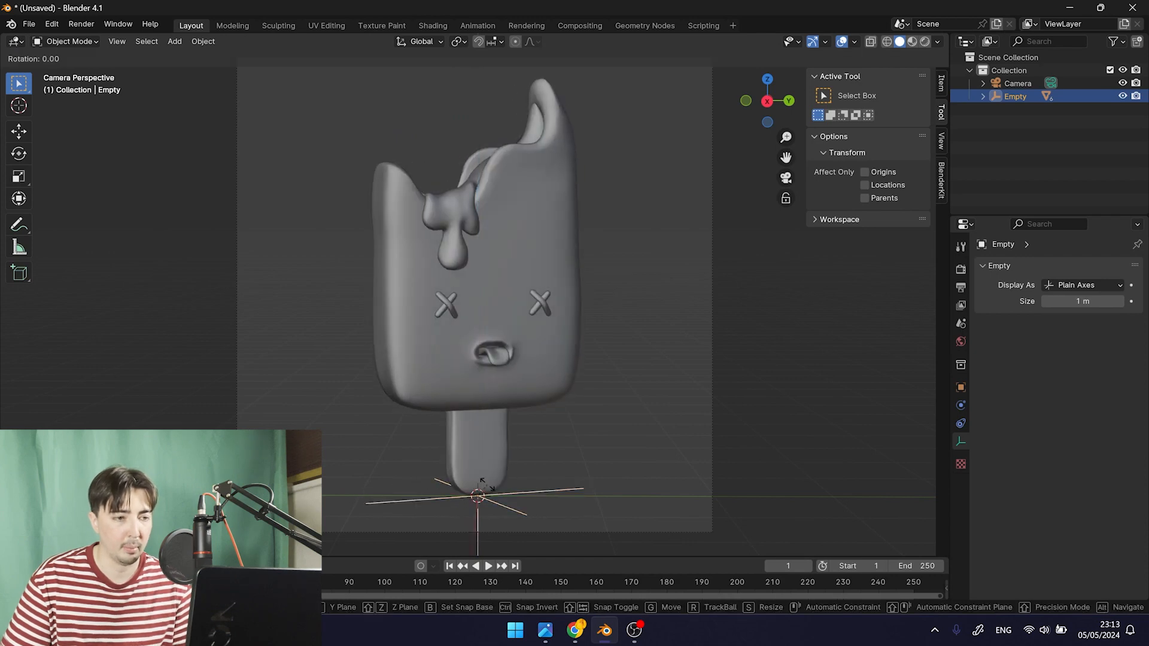
{"action": "key", "text": "y"}
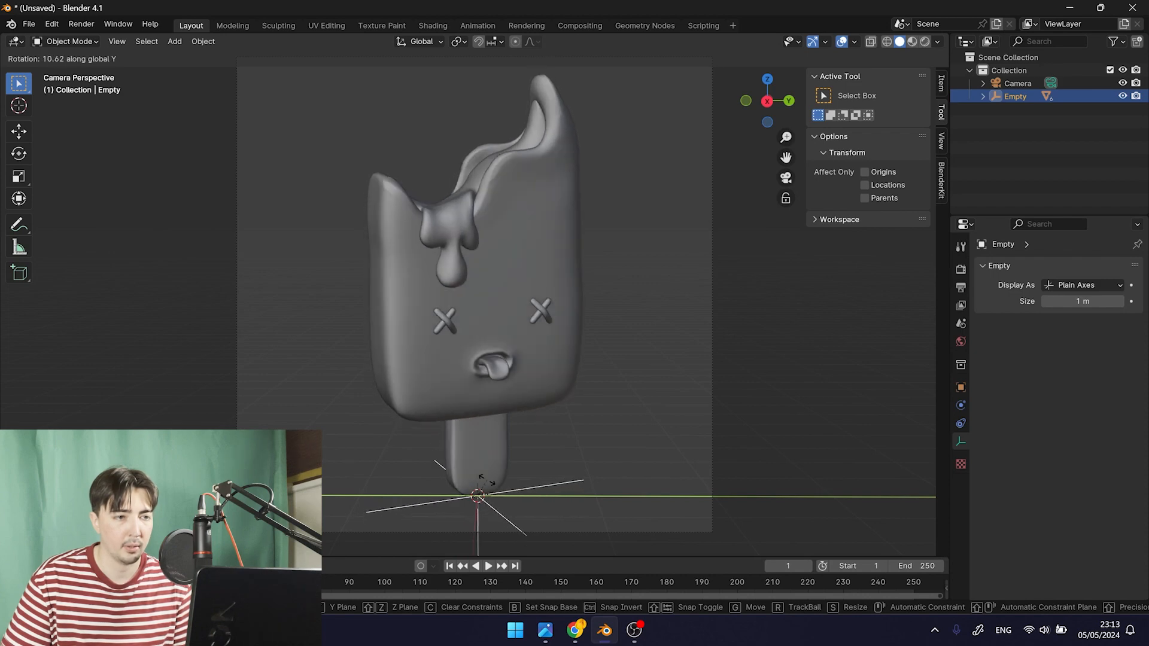
{"action": "left_click", "coordinate": [500, 481]}
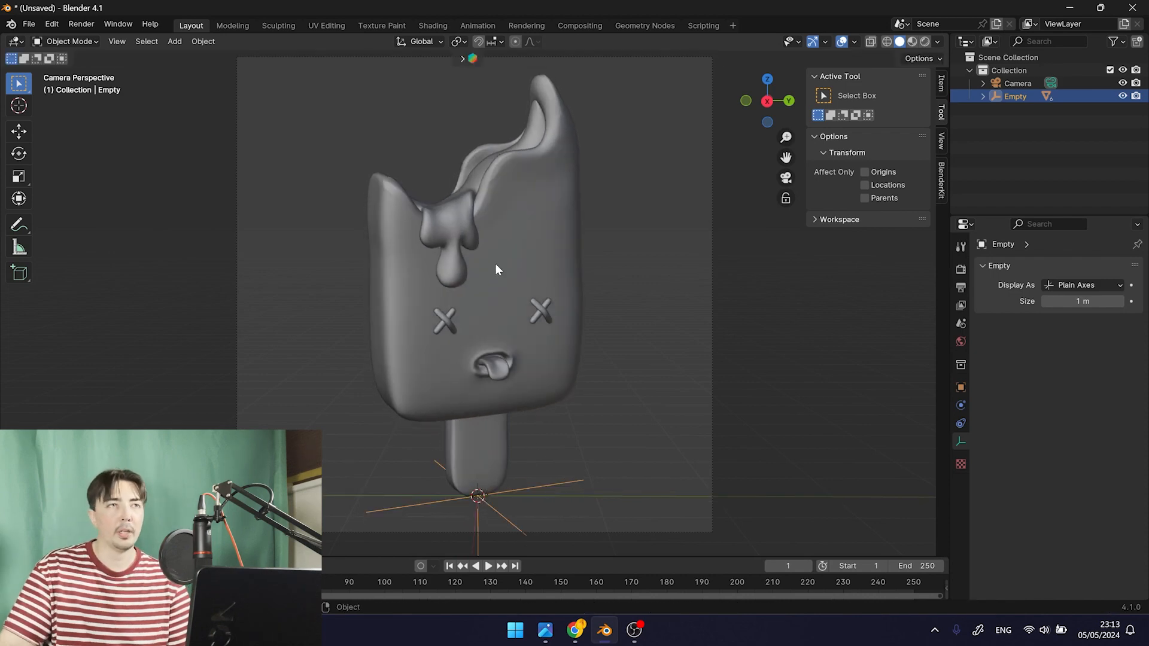
Select the ice cream's body outside the camera view and enter Edit Mode on it
{"action": "middle_click_drag", "start_coordinate": [454, 313], "coordinate": [476, 272]}
{"action": "scroll", "coordinate": [509, 288], "scroll_direction": "down", "scroll_amount": 4}
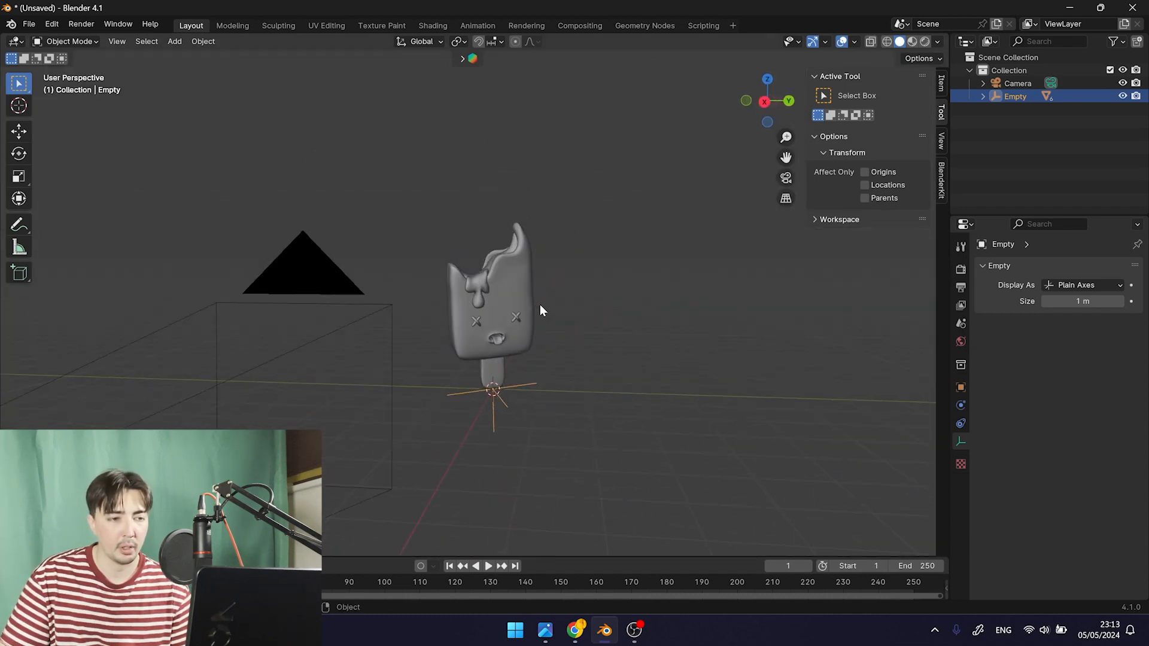
{"action": "scroll", "coordinate": [528, 321], "scroll_direction": "up", "scroll_amount": 4}
{"action": "middle_click_drag", "start_coordinate": [546, 328], "coordinate": [471, 355]}
{"action": "scroll", "coordinate": [575, 308], "scroll_direction": "up", "scroll_amount": 2}
{"action": "middle_click_drag", "start_coordinate": [564, 308], "coordinate": [505, 341]}
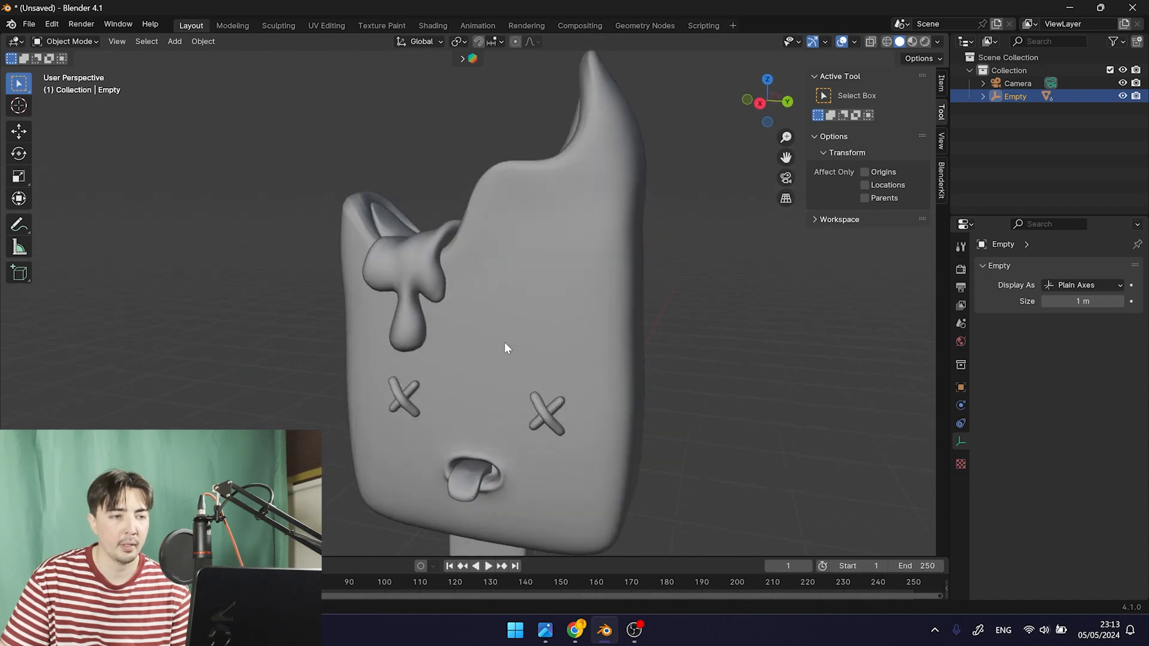
{"action": "left_click", "coordinate": [505, 341]}
{"action": "middle_click_drag", "start_coordinate": [598, 341], "coordinate": [480, 314]}
{"action": "key", "text": "Tab"}
Examine the mesh topology of the ice cream body along its narrow side and around the bitten top
{"action": "scroll", "coordinate": [593, 259], "scroll_direction": "up", "scroll_amount": 8}
{"action": "left_click", "coordinate": [639, 260]}
{"action": "scroll", "coordinate": [629, 311], "scroll_direction": "down", "scroll_amount": 6}
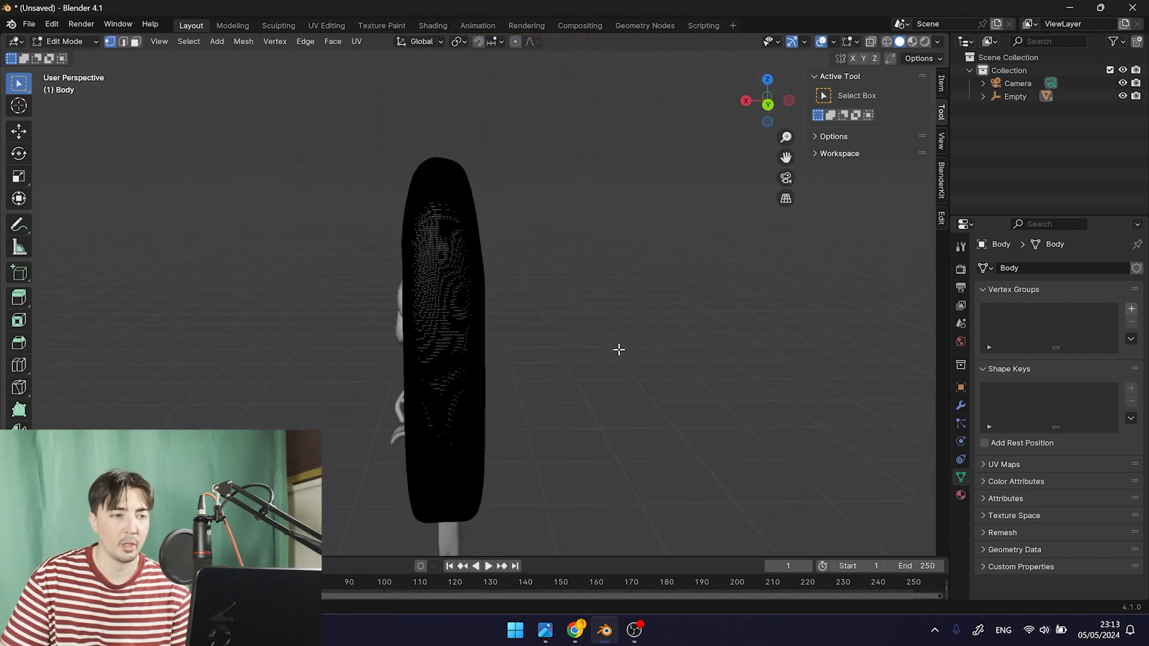
{"action": "scroll", "coordinate": [575, 336], "scroll_direction": "up", "scroll_amount": 6}
{"action": "middle_click_drag", "start_coordinate": [458, 242], "coordinate": [630, 355], "text": "shift"}
{"action": "scroll", "coordinate": [654, 390], "scroll_direction": "down", "scroll_amount": 2}
{"action": "scroll", "coordinate": [441, 379], "scroll_direction": "up", "scroll_amount": 3}
{"action": "scroll", "coordinate": [580, 397], "scroll_direction": "down", "scroll_amount": 3}
{"action": "scroll", "coordinate": [550, 375], "scroll_direction": "up", "scroll_amount": 4}
{"action": "scroll", "coordinate": [493, 328], "scroll_direction": "up", "scroll_amount": 3}
{"action": "scroll", "coordinate": [493, 328], "scroll_direction": "down", "scroll_amount": 2}
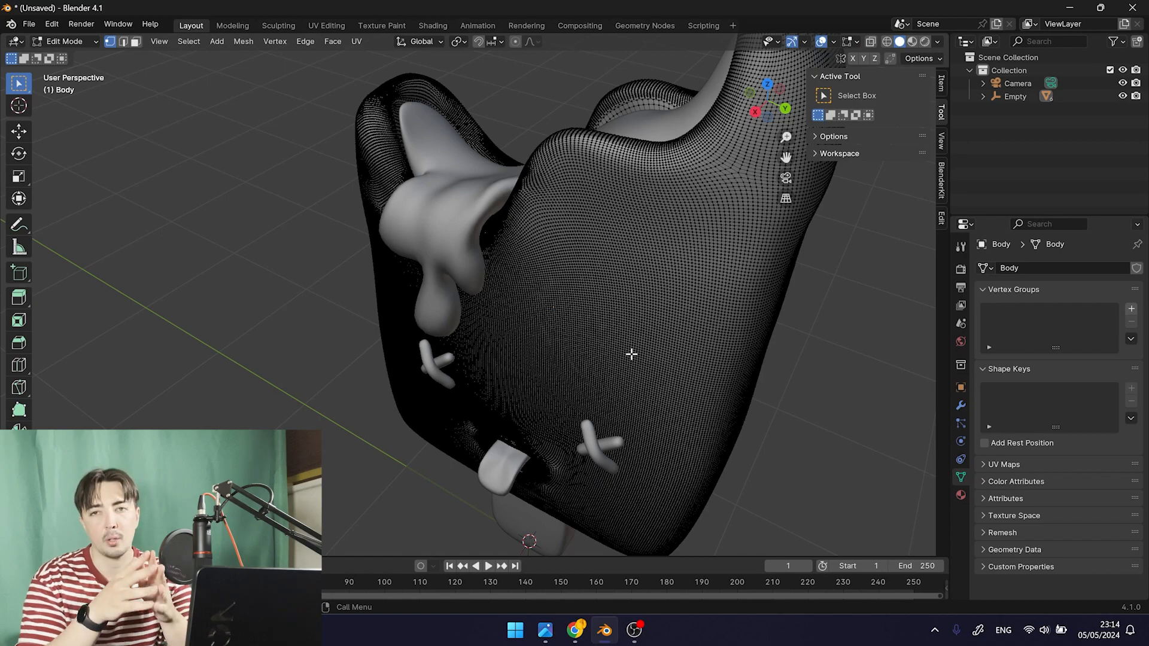
Select the vertical edge loop running down the middle of the body's narrow side
{"action": "middle_click_drag", "start_coordinate": [631, 354], "coordinate": [425, 179]}
{"action": "left_click", "coordinate": [425, 174], "text": "alt"}
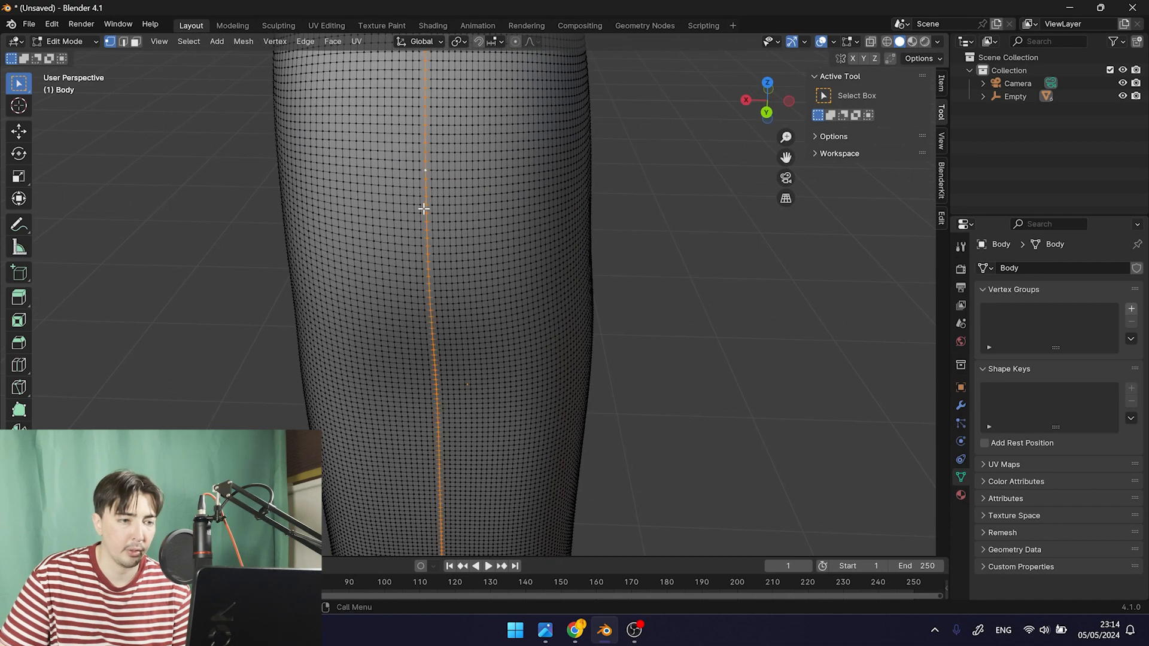
{"action": "scroll", "coordinate": [475, 226], "scroll_direction": "down", "scroll_amount": 5}
{"action": "middle_click_drag", "start_coordinate": [475, 225], "coordinate": [187, 223]}
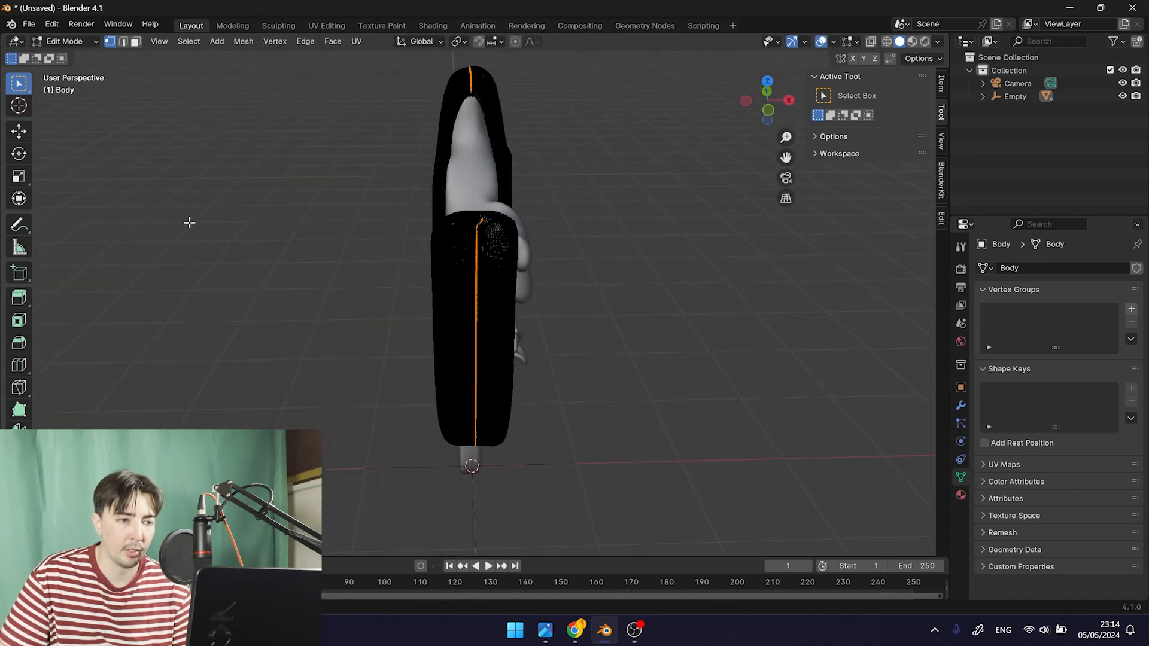
Add another edge loop near the bitten top of the body to the current loop selection
{"action": "key", "text": "alt+z"}
{"action": "middle_click_drag", "start_coordinate": [501, 239], "coordinate": [508, 216]}
{"action": "scroll", "coordinate": [620, 254], "scroll_direction": "up", "scroll_amount": 4}
{"action": "mouse_move", "coordinate": [621, 254]}
{"action": "middle_mouse_down"}
{"action": "mouse_move", "coordinate": [657, 190]}
{"action": "mouse_move", "coordinate": [605, 169]}
{"action": "mouse_move", "coordinate": [567, 239]}
{"action": "middle_mouse_up"}
{"action": "key", "text": "shift+z"}
{"action": "scroll", "coordinate": [539, 218], "scroll_direction": "up", "scroll_amount": 3}
{"action": "mouse_move", "coordinate": [507, 199]}
{"action": "middle_mouse_down", "text": "shift"}
{"action": "mouse_move", "coordinate": [503, 225]}
{"action": "mouse_move", "coordinate": [521, 236]}
{"action": "mouse_move", "coordinate": [513, 259]}
{"action": "mouse_move", "coordinate": [493, 257]}
{"action": "mouse_move", "coordinate": [521, 277]}
{"action": "mouse_move", "coordinate": [395, 290]}
{"action": "mouse_move", "coordinate": [259, 331]}
{"action": "mouse_move", "coordinate": [407, 295]}
{"action": "mouse_move", "coordinate": [390, 218]}
{"action": "middle_mouse_up", "text": "shift"}
{"action": "left_click", "coordinate": [510, 256], "text": "alt+shift"}
{"action": "key", "text": "shift+z"}
{"action": "scroll", "coordinate": [516, 272], "scroll_direction": "down", "scroll_amount": 4}
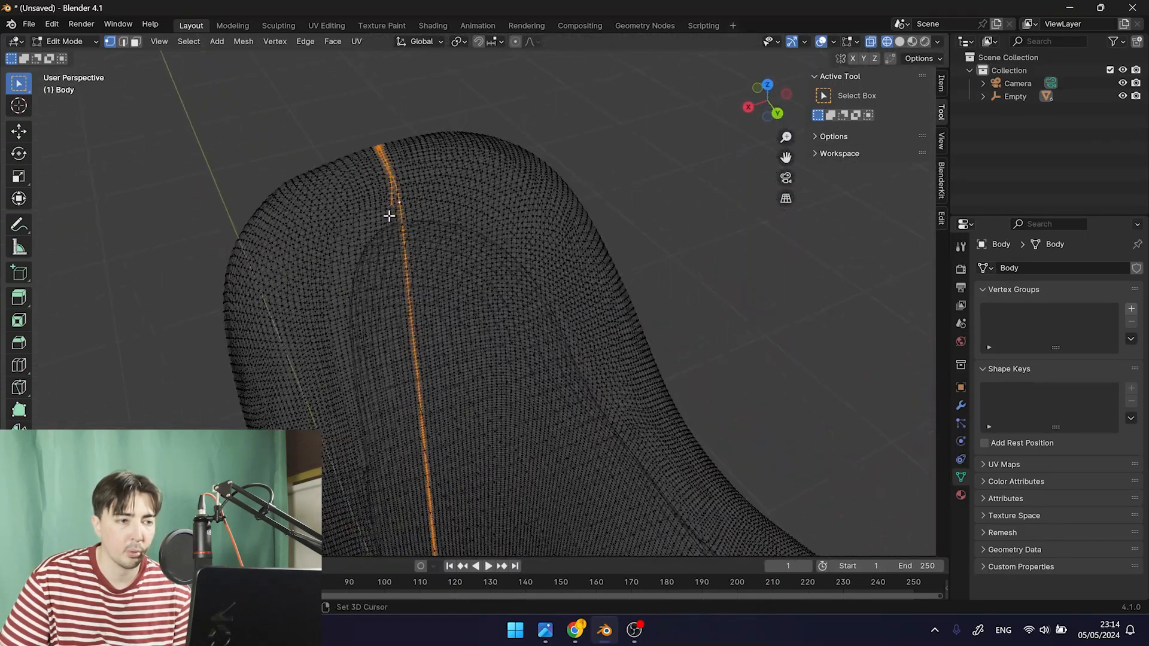
Switch to edge selection and add the edges that bridge the gap in the loop on the inner rim of the bite
{"action": "key", "text": "shift+z"}
{"action": "scroll", "coordinate": [378, 217], "scroll_direction": "up", "scroll_amount": 4}
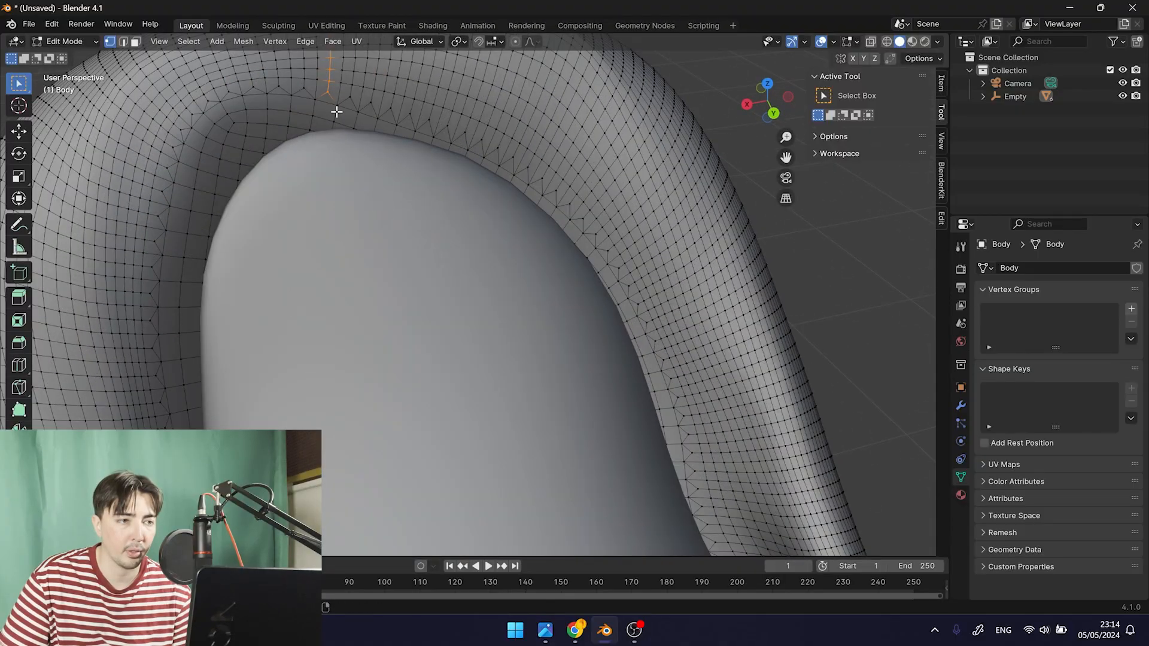
{"action": "key", "text": "shift+z"}
{"action": "mouse_move", "coordinate": [354, 146]}
{"action": "middle_mouse_down"}
{"action": "mouse_move", "coordinate": [444, 260]}
{"action": "mouse_move", "coordinate": [639, 238]}
{"action": "mouse_move", "coordinate": [601, 215]}
{"action": "mouse_move", "coordinate": [662, 220]}
{"action": "mouse_move", "coordinate": [685, 308]}
{"action": "mouse_move", "coordinate": [663, 163]}
{"action": "mouse_move", "coordinate": [544, 341]}
{"action": "mouse_move", "coordinate": [569, 254]}
{"action": "mouse_move", "coordinate": [618, 403]}
{"action": "mouse_move", "coordinate": [526, 295]}
{"action": "mouse_move", "coordinate": [517, 338]}
{"action": "middle_mouse_up"}
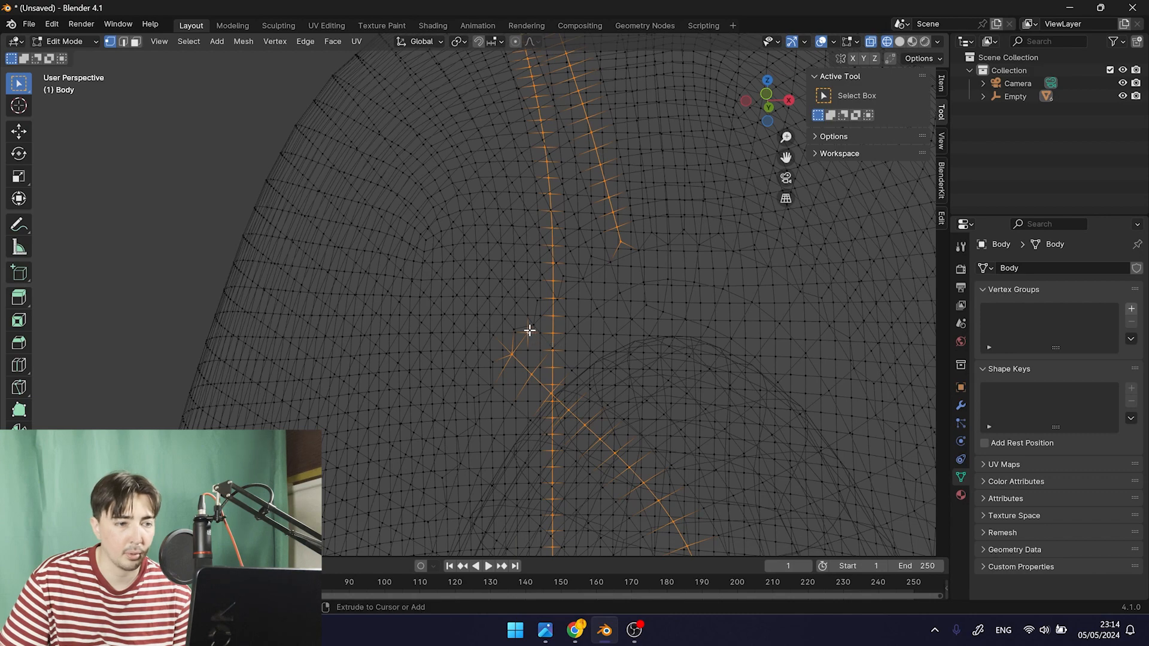
{"action": "left_click", "coordinate": [125, 42]}
{"action": "scroll", "coordinate": [506, 288], "scroll_direction": "up", "scroll_amount": 2}
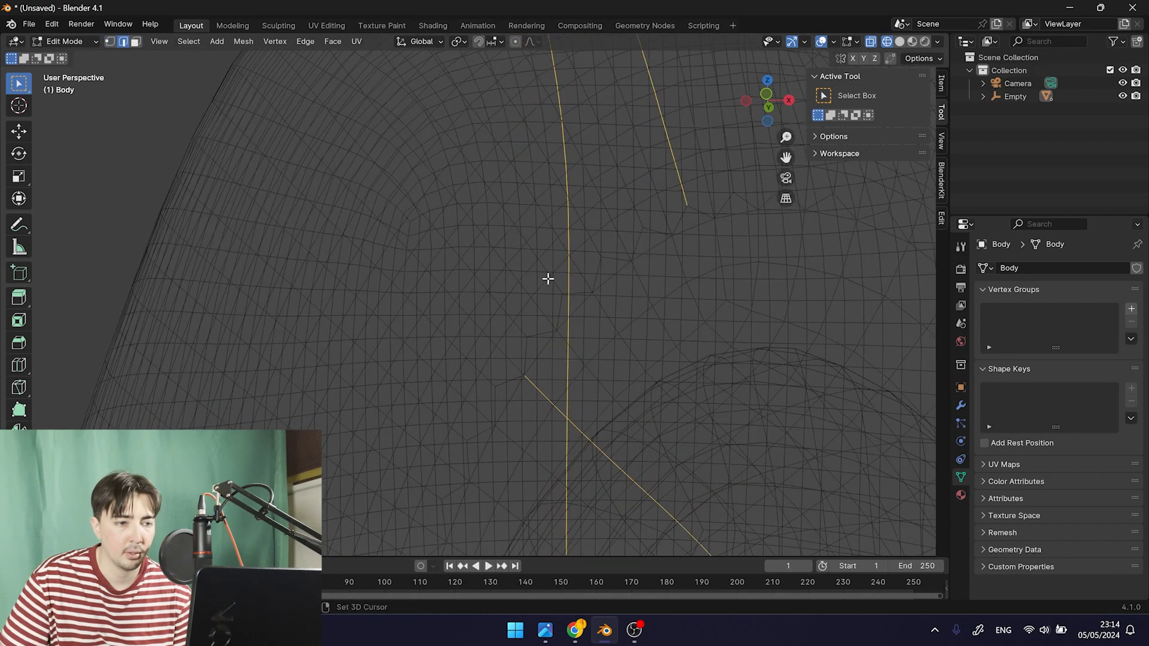
{"action": "key", "text": "shift+z"}
{"action": "middle_click_drag", "start_coordinate": [564, 322], "coordinate": [542, 351]}
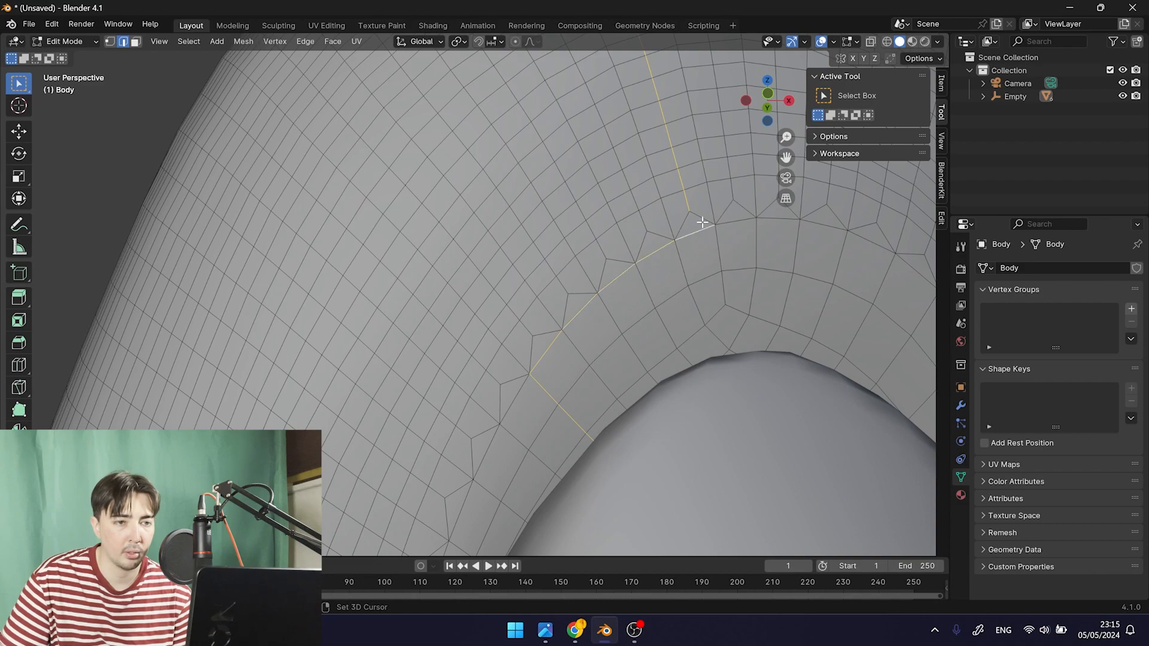
Mark the selected edges around the ice cream body as a UV seam
{"action": "scroll", "coordinate": [698, 220], "scroll_direction": "down", "scroll_amount": 6}
{"action": "mouse_move", "coordinate": [699, 220]}
{"action": "middle_mouse_down"}
{"action": "mouse_move", "coordinate": [597, 277]}
{"action": "mouse_move", "coordinate": [438, 164]}
{"action": "mouse_move", "coordinate": [479, 303]}
{"action": "mouse_move", "coordinate": [349, 172]}
{"action": "mouse_move", "coordinate": [519, 219]}
{"action": "mouse_move", "coordinate": [433, 108]}
{"action": "mouse_move", "coordinate": [457, 136]}
{"action": "mouse_move", "coordinate": [411, 133]}
{"action": "mouse_move", "coordinate": [464, 167]}
{"action": "mouse_move", "coordinate": [437, 271]}
{"action": "middle_mouse_up"}
{"action": "key", "text": "alt+z"}
{"action": "mouse_move", "coordinate": [466, 203]}
{"action": "middle_mouse_down"}
{"action": "mouse_move", "coordinate": [467, 333]}
{"action": "mouse_move", "coordinate": [598, 359]}
{"action": "mouse_move", "coordinate": [667, 341]}
{"action": "mouse_move", "coordinate": [651, 234]}
{"action": "mouse_move", "coordinate": [608, 224]}
{"action": "mouse_move", "coordinate": [546, 152]}
{"action": "mouse_move", "coordinate": [415, 164]}
{"action": "mouse_move", "coordinate": [373, 231]}
{"action": "mouse_move", "coordinate": [406, 329]}
{"action": "mouse_move", "coordinate": [481, 338]}
{"action": "middle_mouse_up"}
{"action": "key", "text": "alt+z"}
{"action": "middle_click_drag", "start_coordinate": [495, 291], "coordinate": [213, 124]}
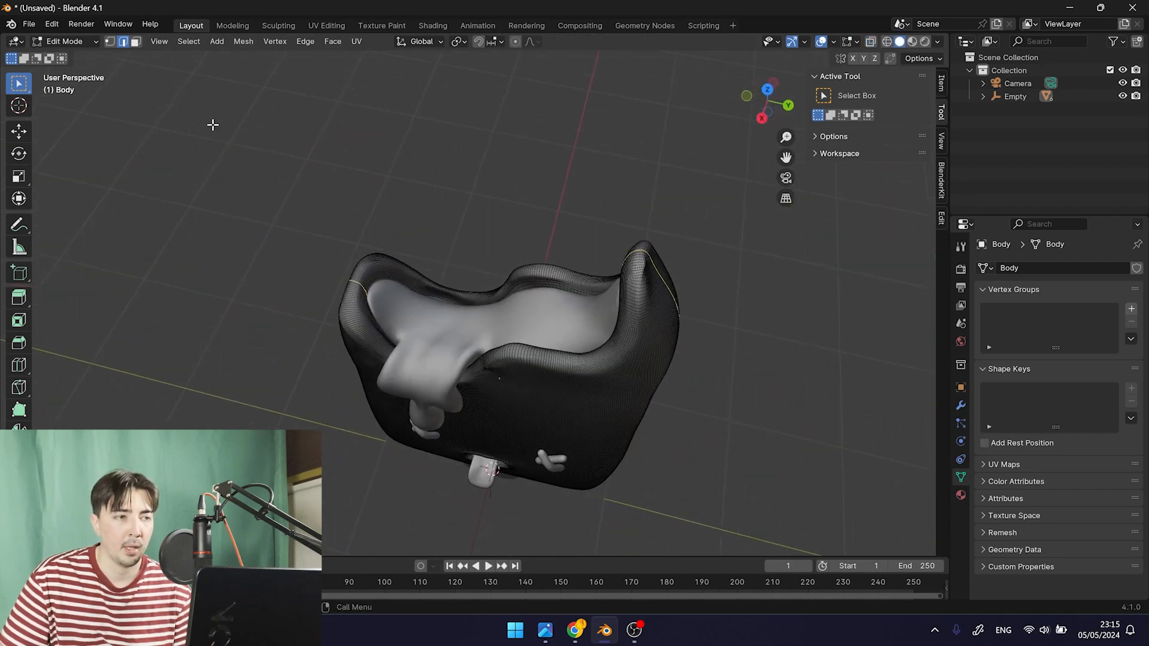
{"action": "left_click", "coordinate": [357, 41]}
{"action": "left_click", "coordinate": [397, 188]}
Select the entire body mesh and unwrap it along the marked seam
{"action": "middle_click_drag", "start_coordinate": [442, 221], "coordinate": [359, 216]}
{"action": "key", "text": "alt+z"}
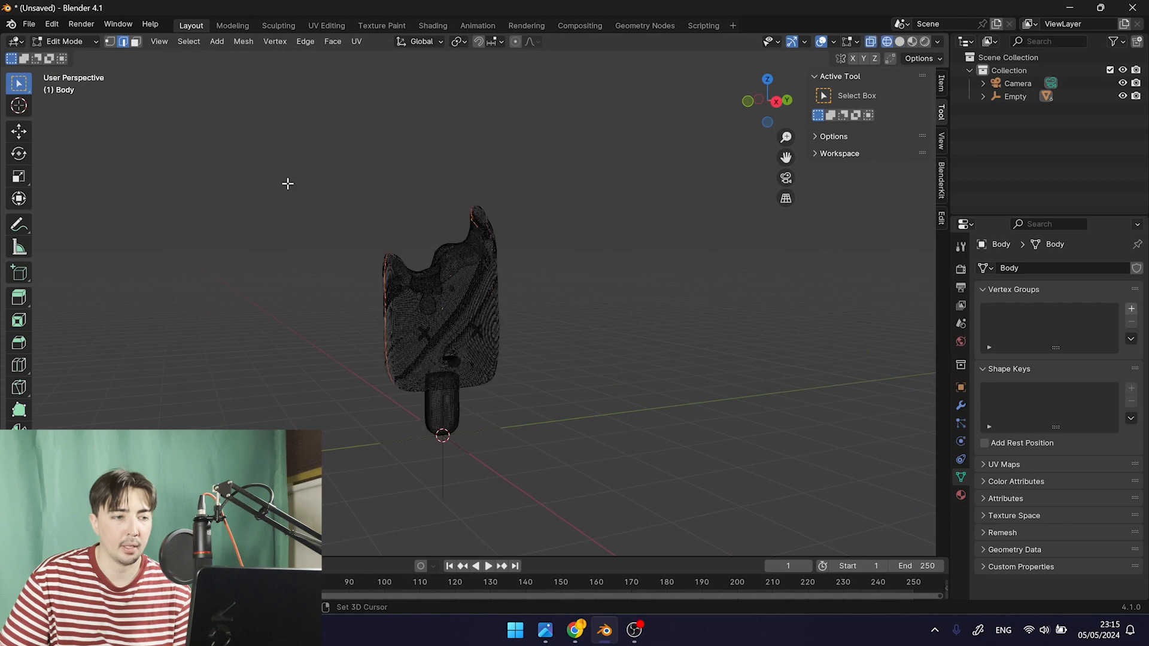
{"action": "key", "text": "a"}
{"action": "key", "text": "alt+z"}
{"action": "left_click", "coordinate": [357, 42]}
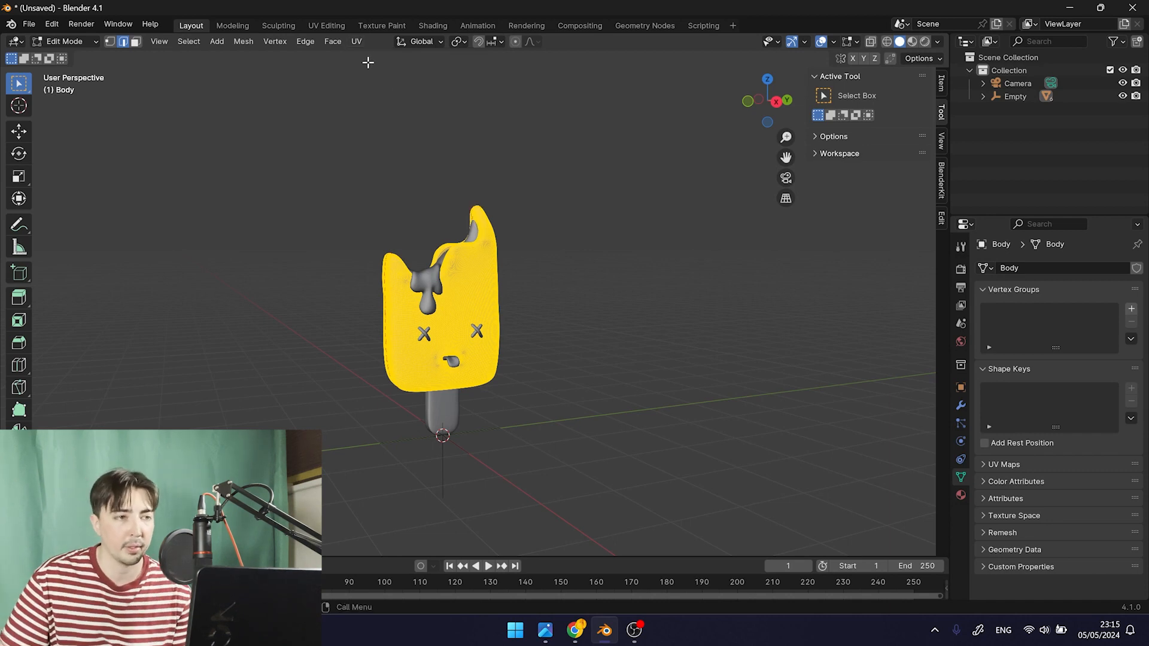
Open the UV Editing workspace and examine the shape and spacing of the body's unwrapped islands
{"action": "left_click", "coordinate": [339, 27]}
{"action": "scroll", "coordinate": [270, 344], "scroll_direction": "up", "scroll_amount": 7}
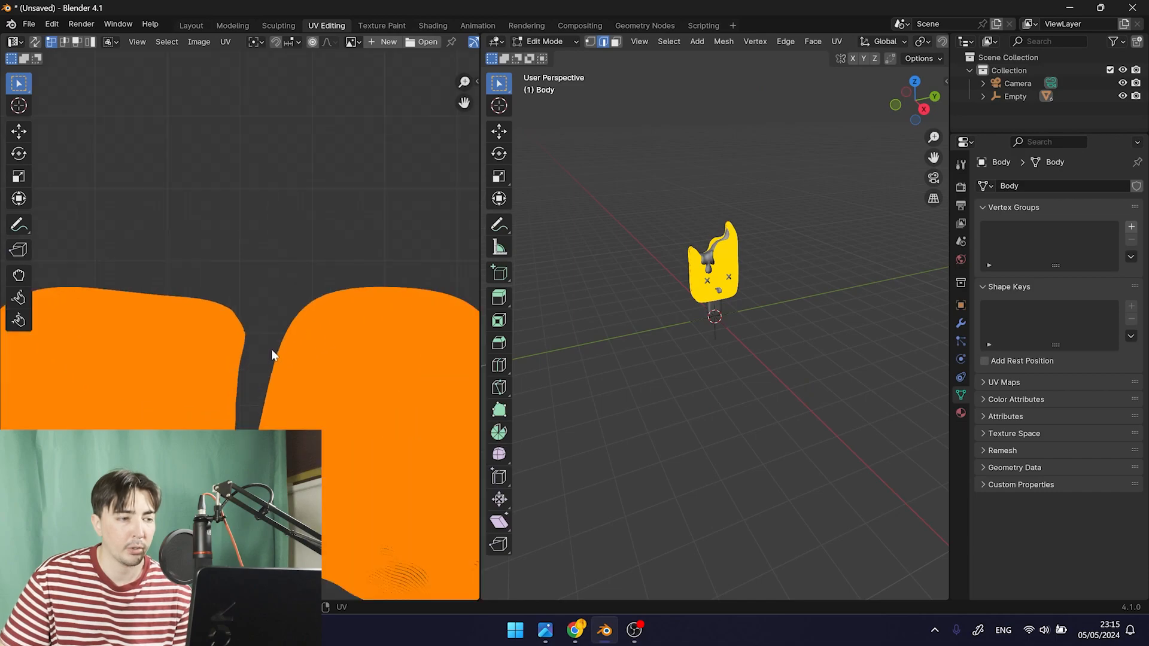
{"action": "middle_click_drag", "start_coordinate": [271, 349], "coordinate": [250, 279]}
{"action": "scroll", "coordinate": [237, 220], "scroll_direction": "down", "scroll_amount": 4}
{"action": "left_click", "coordinate": [226, 249]}
{"action": "scroll", "coordinate": [226, 249], "scroll_direction": "up", "scroll_amount": 10}
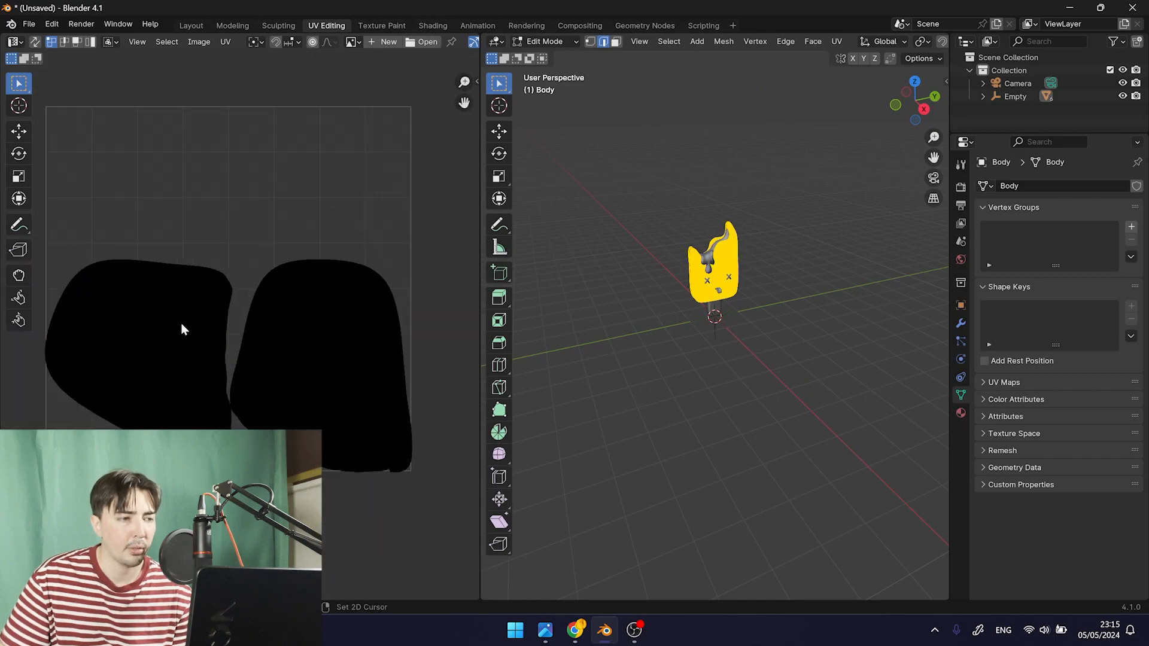
{"action": "scroll", "coordinate": [247, 323], "scroll_direction": "down", "scroll_amount": 9}
{"action": "middle_click_drag", "start_coordinate": [246, 324], "coordinate": [252, 280], "text": "shift"}
{"action": "middle_click_drag", "start_coordinate": [434, 291], "coordinate": [442, 353], "text": "shift"}
{"action": "scroll", "coordinate": [304, 299], "scroll_direction": "up", "scroll_amount": 8}
{"action": "scroll", "coordinate": [324, 369], "scroll_direction": "down", "scroll_amount": 8}
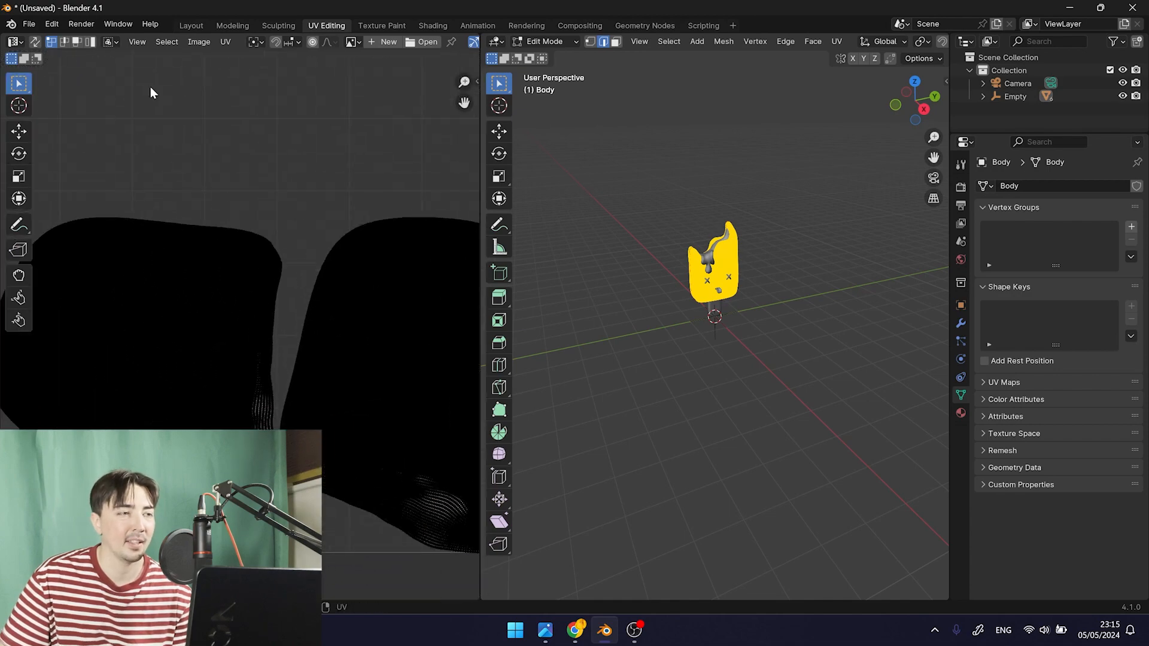
Return to the Layout workspace in Object Mode and select the ice cream's stick
{"action": "left_click", "coordinate": [191, 25]}
{"action": "middle_click_drag", "start_coordinate": [531, 386], "coordinate": [498, 373]}
{"action": "scroll", "coordinate": [509, 362], "scroll_direction": "up", "scroll_amount": 2}
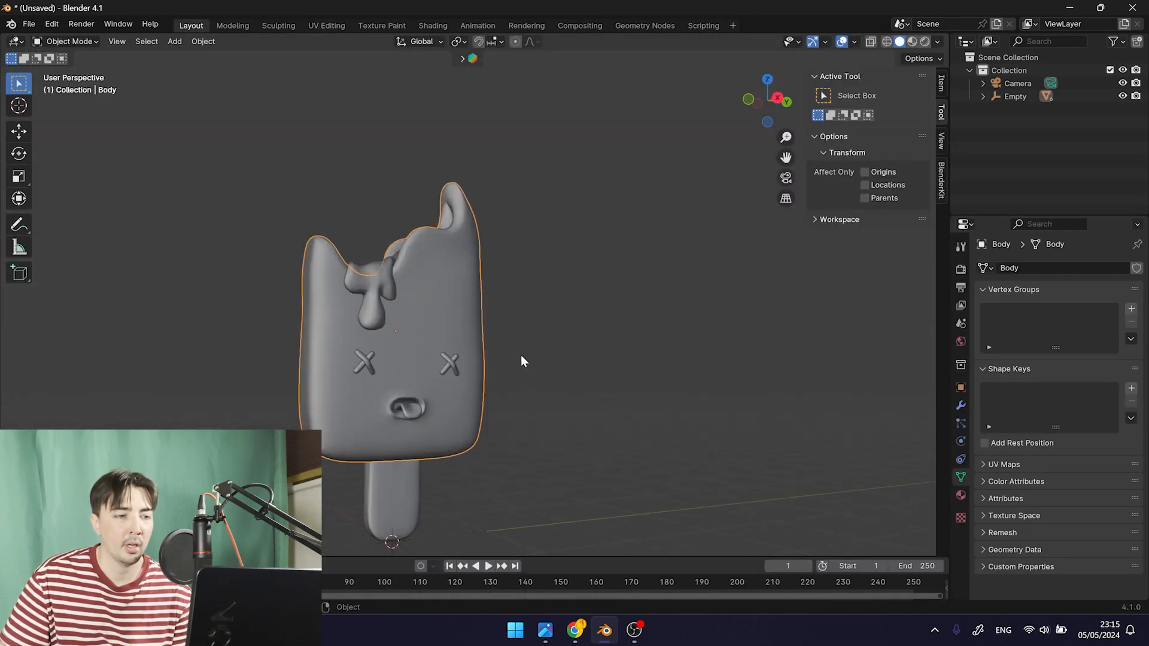
{"action": "middle_click_drag", "start_coordinate": [594, 291], "coordinate": [584, 289], "text": "shift"}
{"action": "scroll", "coordinate": [522, 340], "scroll_direction": "up", "scroll_amount": 2}
{"action": "middle_click_drag", "start_coordinate": [440, 463], "coordinate": [558, 457], "text": "shift"}
{"action": "left_click", "coordinate": [395, 267]}
{"action": "middle_click_drag", "start_coordinate": [426, 296], "coordinate": [583, 418]}
{"action": "left_click", "coordinate": [477, 462]}
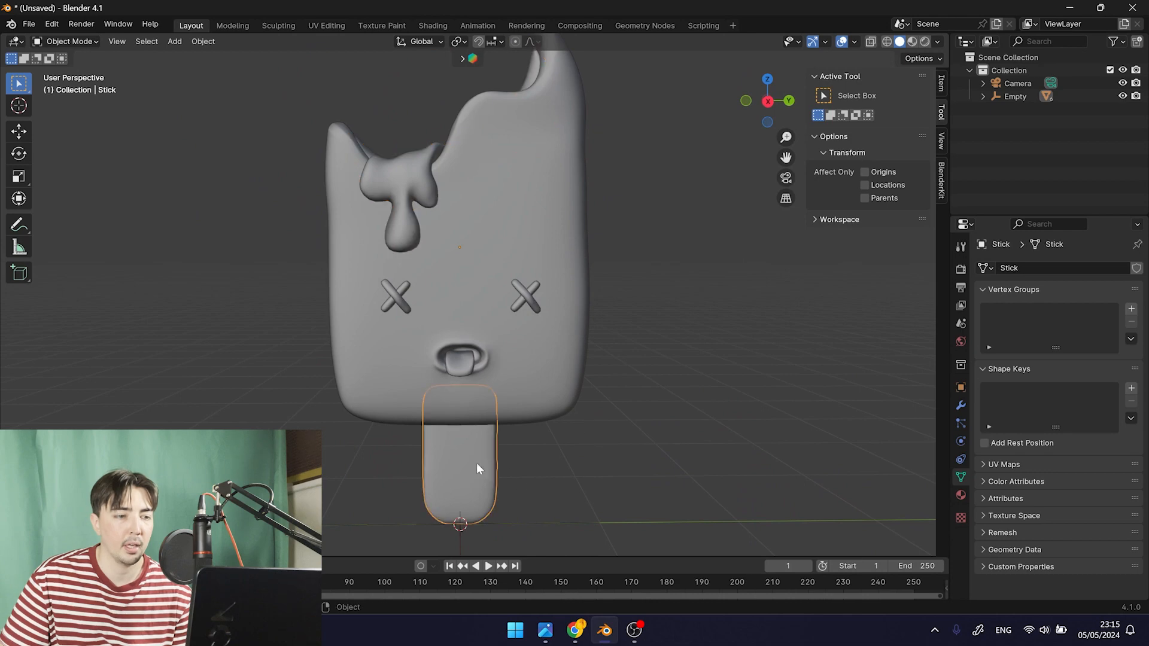
Enter Edit Mode on the stick and select the edge loop running along the middle of its narrow side
{"action": "mouse_move", "coordinate": [539, 479]}
{"action": "middle_mouse_down"}
{"action": "mouse_move", "coordinate": [497, 457]}
{"action": "mouse_move", "coordinate": [514, 451]}
{"action": "mouse_move", "coordinate": [457, 470]}
{"action": "middle_mouse_up"}
{"action": "key", "text": "shift+z"}
{"action": "key", "text": "shift+z"}
{"action": "key", "text": "Tab"}
{"action": "middle_click_drag", "start_coordinate": [457, 469], "coordinate": [441, 383], "text": "shift"}
{"action": "scroll", "coordinate": [475, 353], "scroll_direction": "up", "scroll_amount": 5}
{"action": "middle_click_drag", "start_coordinate": [572, 316], "coordinate": [554, 239], "text": "shift"}
{"action": "left_click", "coordinate": [598, 331]}
{"action": "middle_click_drag", "start_coordinate": [598, 331], "coordinate": [610, 332]}
{"action": "scroll", "coordinate": [544, 342], "scroll_direction": "up", "scroll_amount": 3}
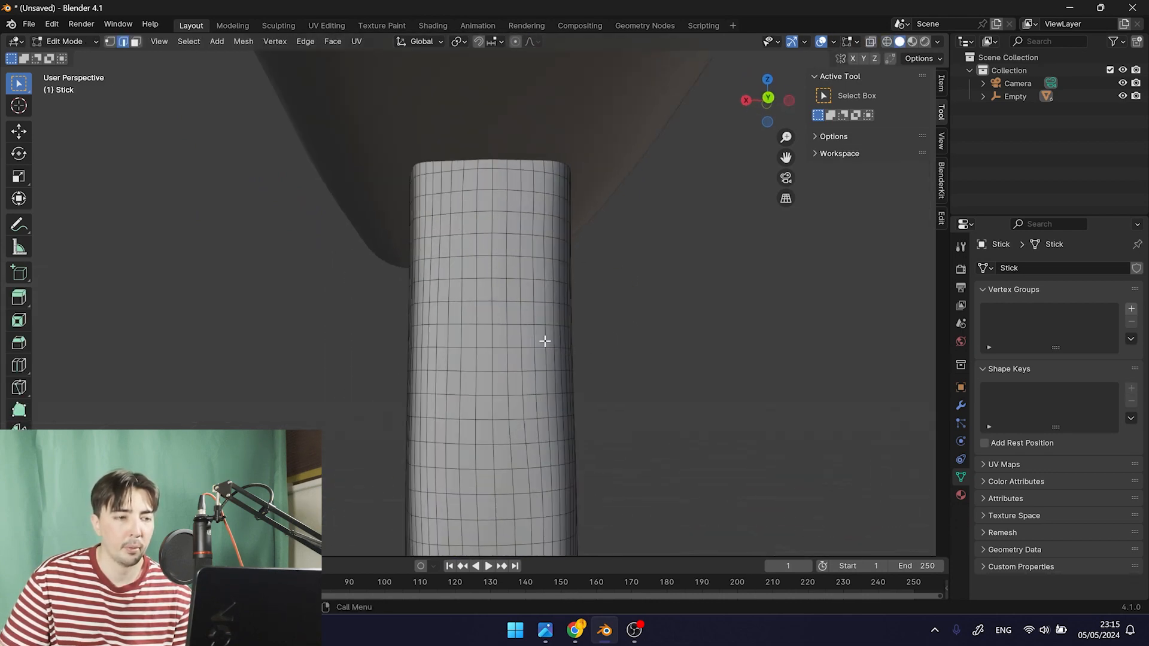
{"action": "left_click", "coordinate": [487, 289], "text": "alt"}
Check the path of the selected edge loop around the stick from several sides, in solid and wireframe display
{"action": "key", "text": "shift+z"}
{"action": "mouse_move", "coordinate": [518, 354]}
{"action": "middle_mouse_down"}
{"action": "mouse_move", "coordinate": [518, 339]}
{"action": "mouse_move", "coordinate": [347, 434]}
{"action": "mouse_move", "coordinate": [200, 352]}
{"action": "mouse_move", "coordinate": [244, 208]}
{"action": "mouse_move", "coordinate": [501, 275]}
{"action": "mouse_move", "coordinate": [558, 347]}
{"action": "middle_mouse_up"}
{"action": "key", "text": "shift+z"}
{"action": "scroll", "coordinate": [516, 400], "scroll_direction": "up", "scroll_amount": 3}
{"action": "mouse_move", "coordinate": [505, 387]}
{"action": "middle_mouse_down"}
{"action": "mouse_move", "coordinate": [536, 386]}
{"action": "mouse_move", "coordinate": [508, 314]}
{"action": "middle_mouse_up"}
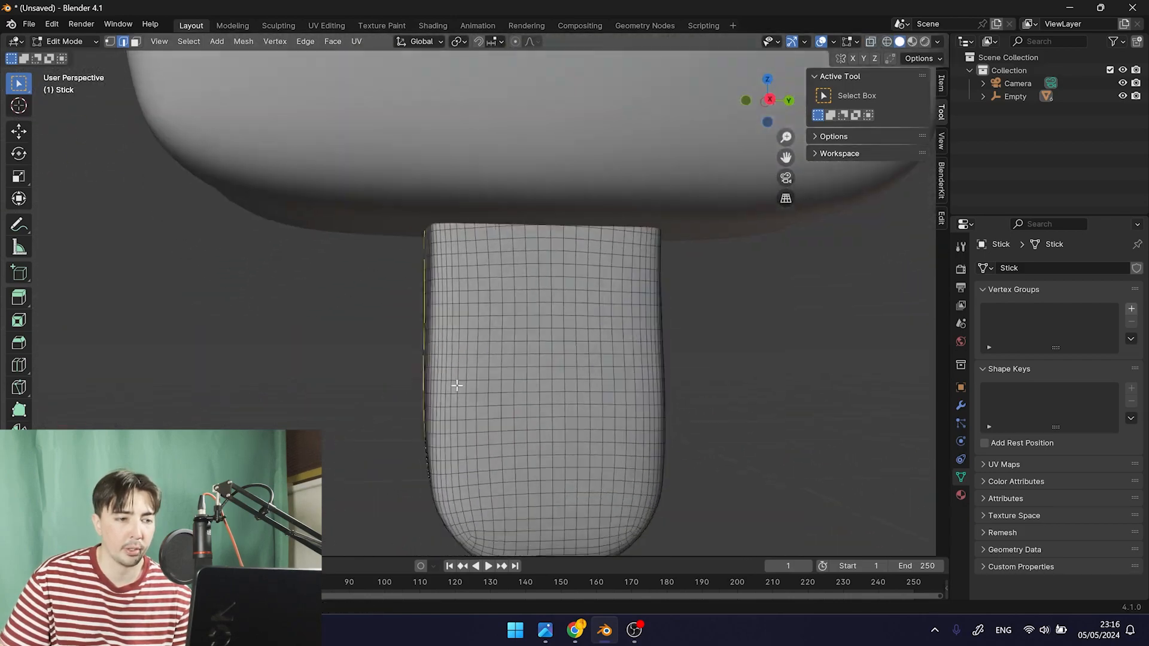
{"action": "middle_click_drag", "start_coordinate": [456, 387], "coordinate": [482, 382]}
{"action": "scroll", "coordinate": [506, 350], "scroll_direction": "down", "scroll_amount": 4}
{"action": "middle_click_drag", "start_coordinate": [550, 338], "coordinate": [336, 387]}
{"action": "scroll", "coordinate": [458, 302], "scroll_direction": "up", "scroll_amount": 5}
{"action": "scroll", "coordinate": [443, 347], "scroll_direction": "down", "scroll_amount": 5}
{"action": "scroll", "coordinate": [425, 436], "scroll_direction": "up", "scroll_amount": 3}
{"action": "middle_click_drag", "start_coordinate": [426, 435], "coordinate": [488, 428]}
{"action": "key", "text": "shift+z"}
{"action": "scroll", "coordinate": [441, 413], "scroll_direction": "down", "scroll_amount": 5}
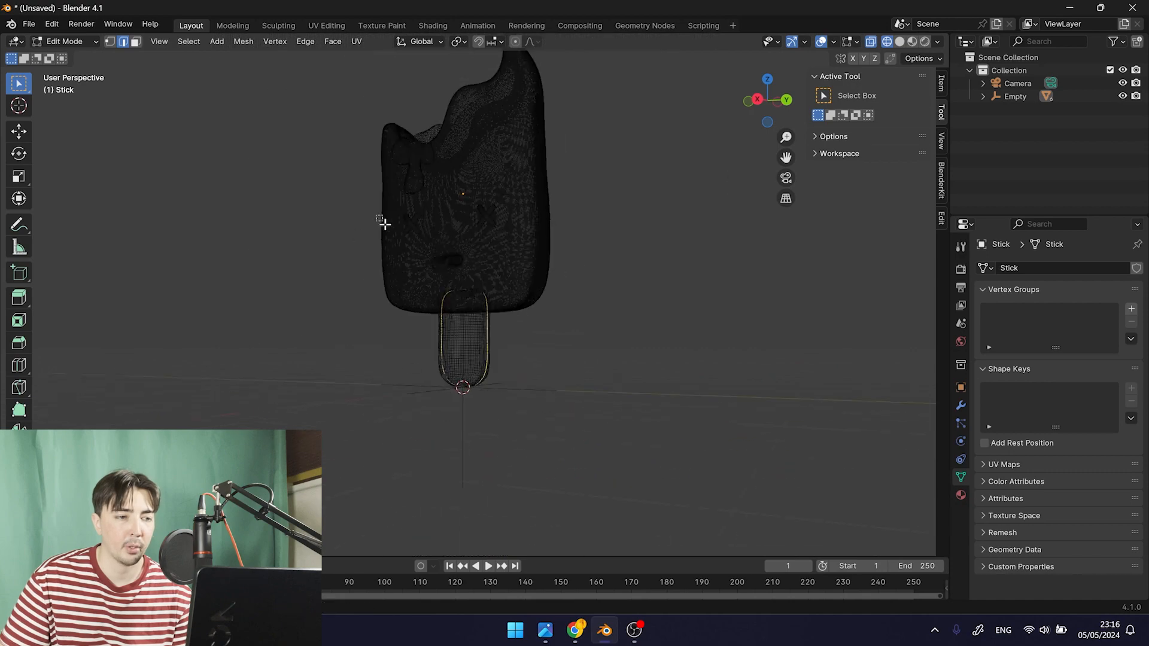
Mark the stick's selected edge loop as a UV seam
{"action": "key", "text": "a"}
{"action": "key", "text": "ctrl+z"}
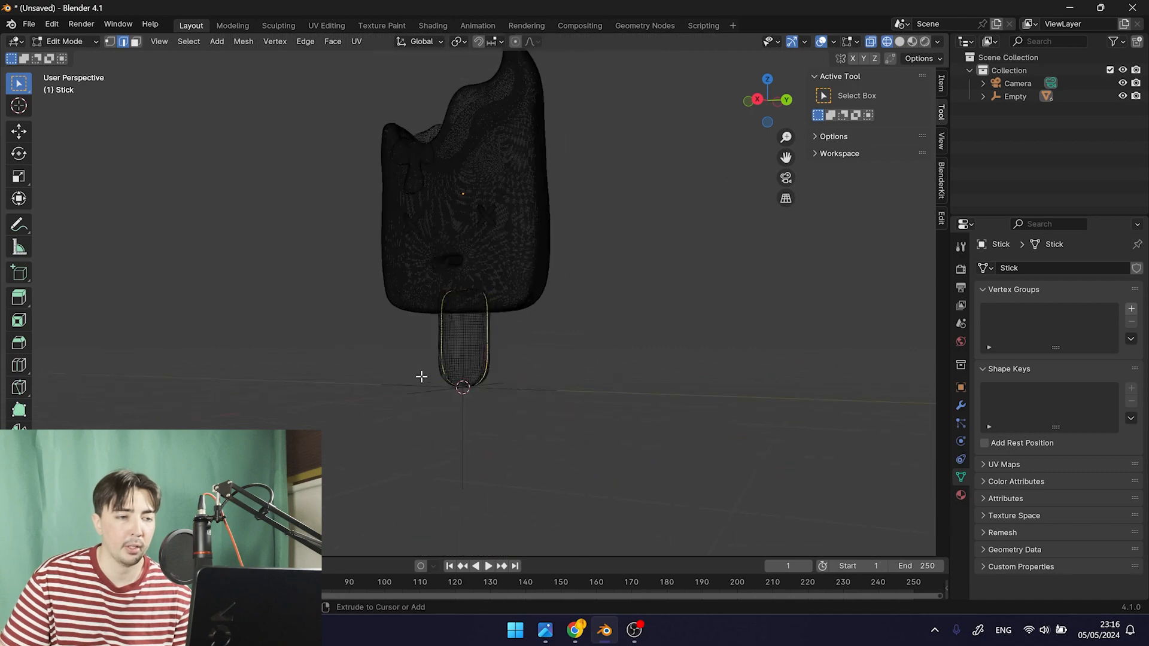
{"action": "left_click", "coordinate": [356, 43]}
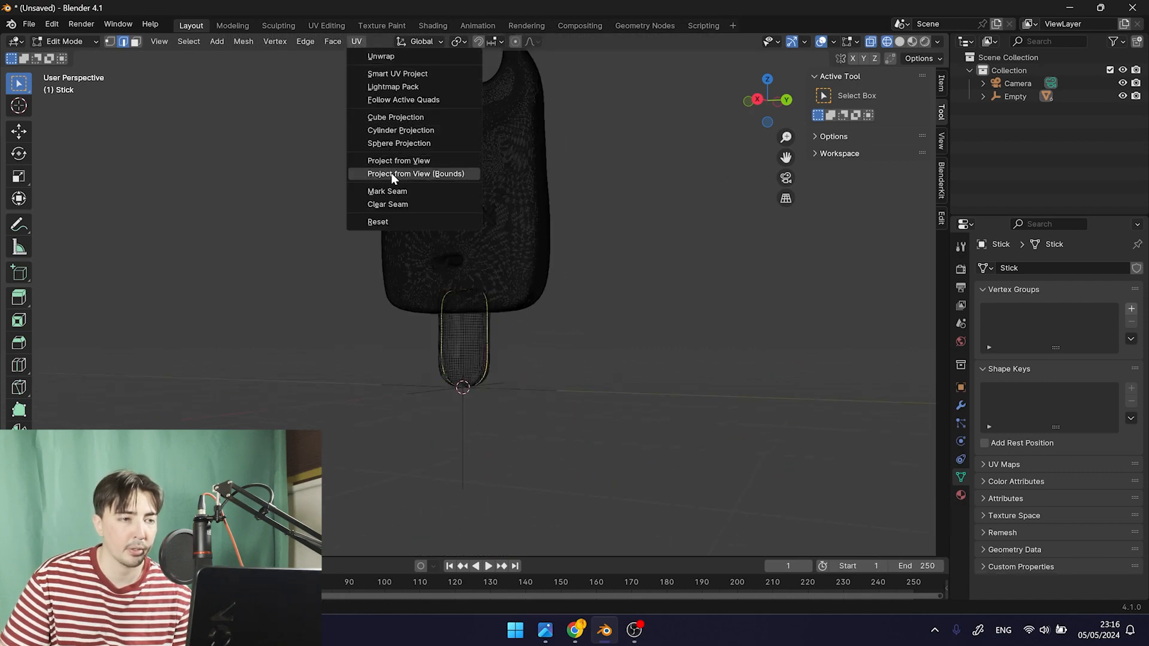
{"action": "left_click", "coordinate": [393, 175]}
Select the whole stick mesh and unwrap it along its seam
{"action": "left_click", "coordinate": [358, 43]}
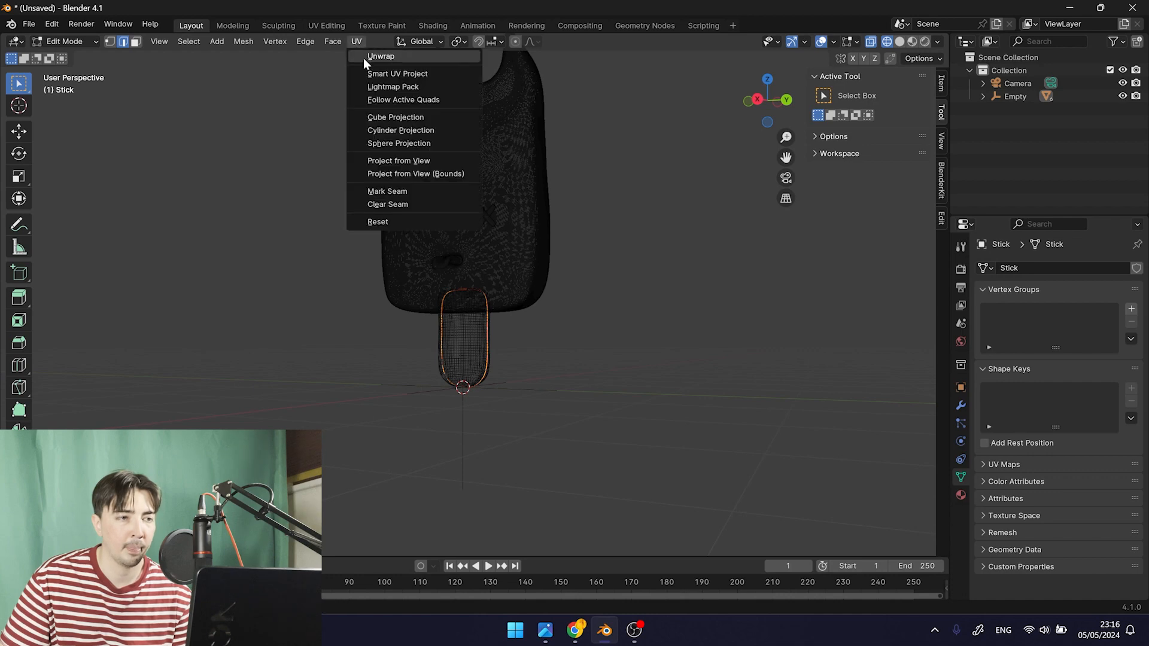
{"action": "left_click", "coordinate": [366, 60]}
{"action": "left_click_drag", "start_coordinate": [384, 216], "coordinate": [636, 491]}
{"action": "left_click", "coordinate": [356, 41]}
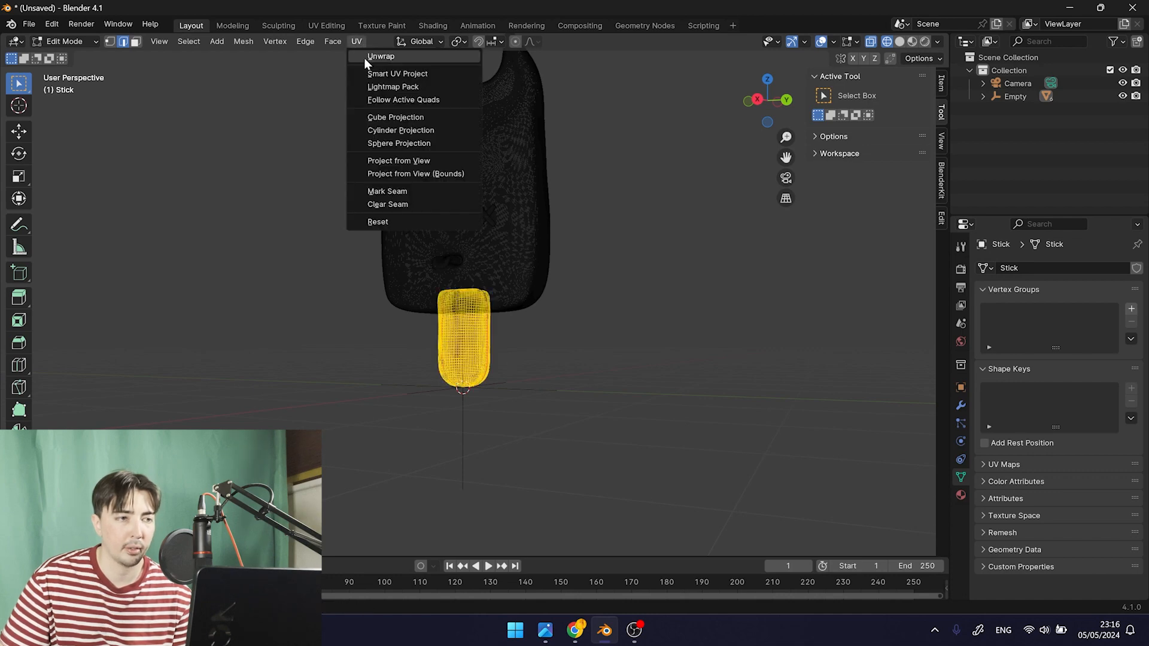
{"action": "left_click", "coordinate": [365, 59]}
Inspect the stick's unwrapped islands in the UV Editing workspace
{"action": "left_click", "coordinate": [326, 25]}
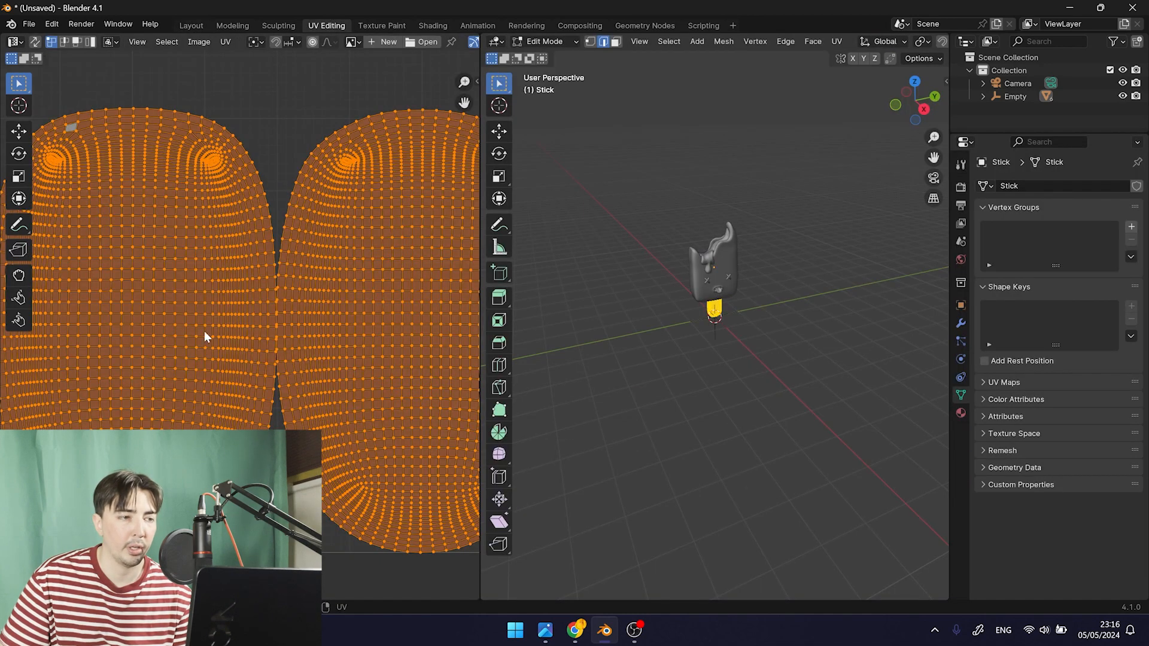
{"action": "scroll", "coordinate": [204, 332], "scroll_direction": "down", "scroll_amount": 4}
{"action": "scroll", "coordinate": [290, 299], "scroll_direction": "up", "scroll_amount": 3}
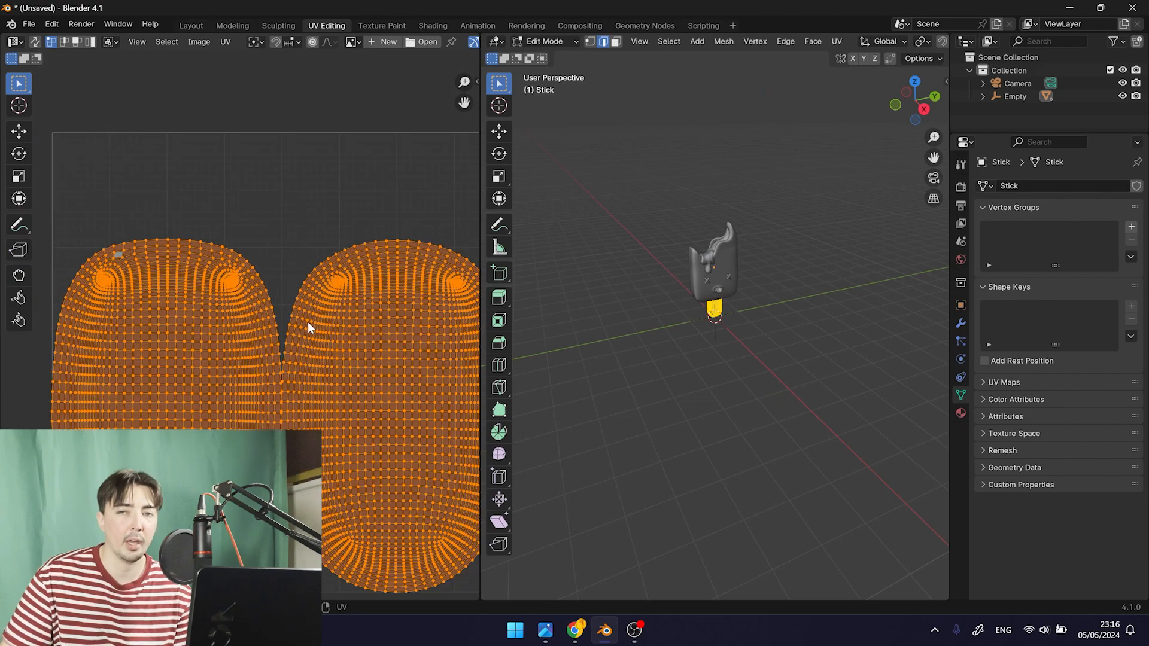
Return to the Layout workspace and view the whole ice cream in Object Mode with solid, non-transparent display
{"action": "key", "text": "Home"}
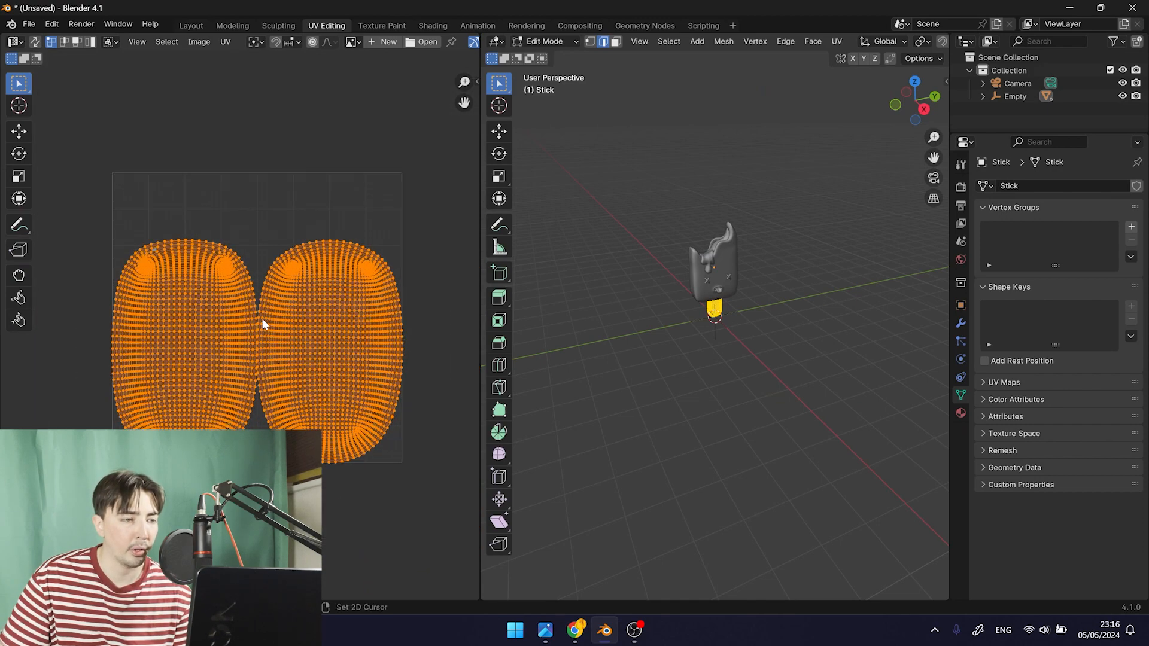
{"action": "scroll", "coordinate": [263, 321], "scroll_direction": "up", "scroll_amount": 3}
{"action": "scroll", "coordinate": [713, 339], "scroll_direction": "up", "scroll_amount": 5}
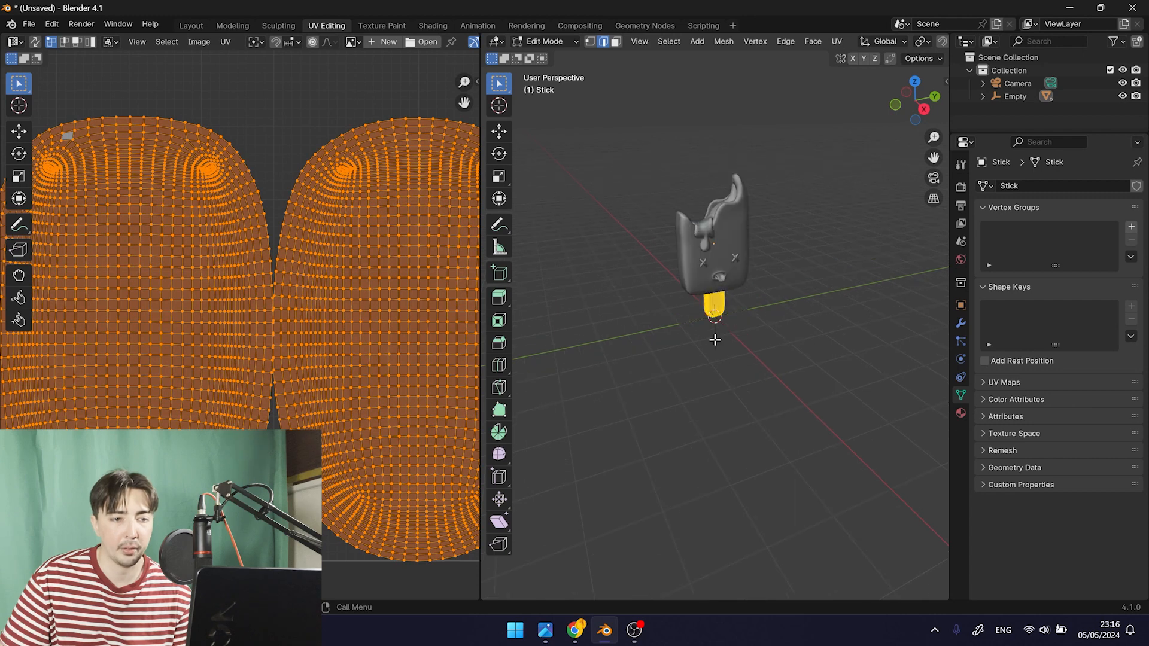
{"action": "key", "text": "Tab"}
{"action": "key", "text": "Tab"}
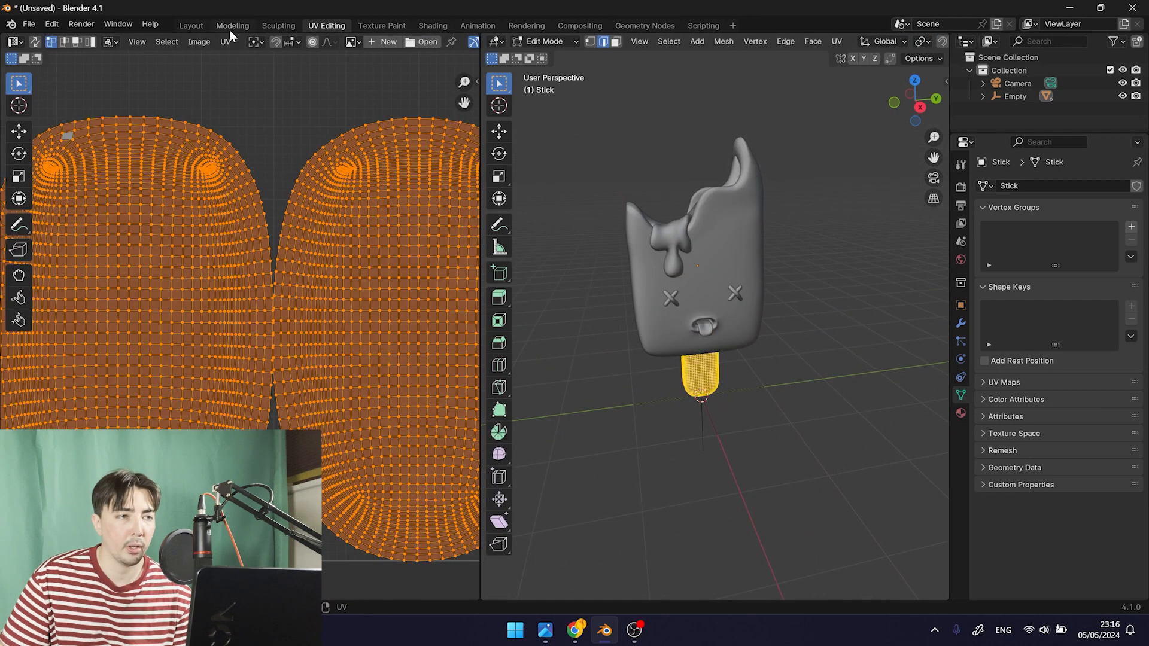
{"action": "left_click", "coordinate": [191, 25]}
{"action": "key", "text": "Tab"}
{"action": "key", "text": "alt+z"}
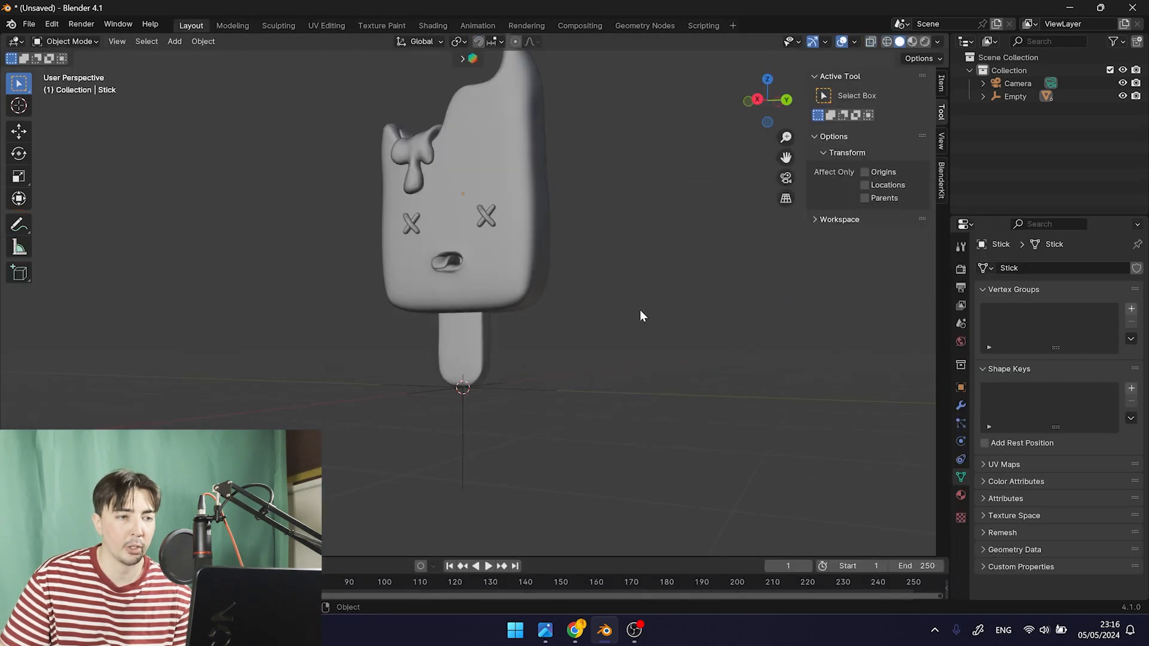
{"action": "middle_click_drag", "start_coordinate": [641, 310], "coordinate": [650, 417]}
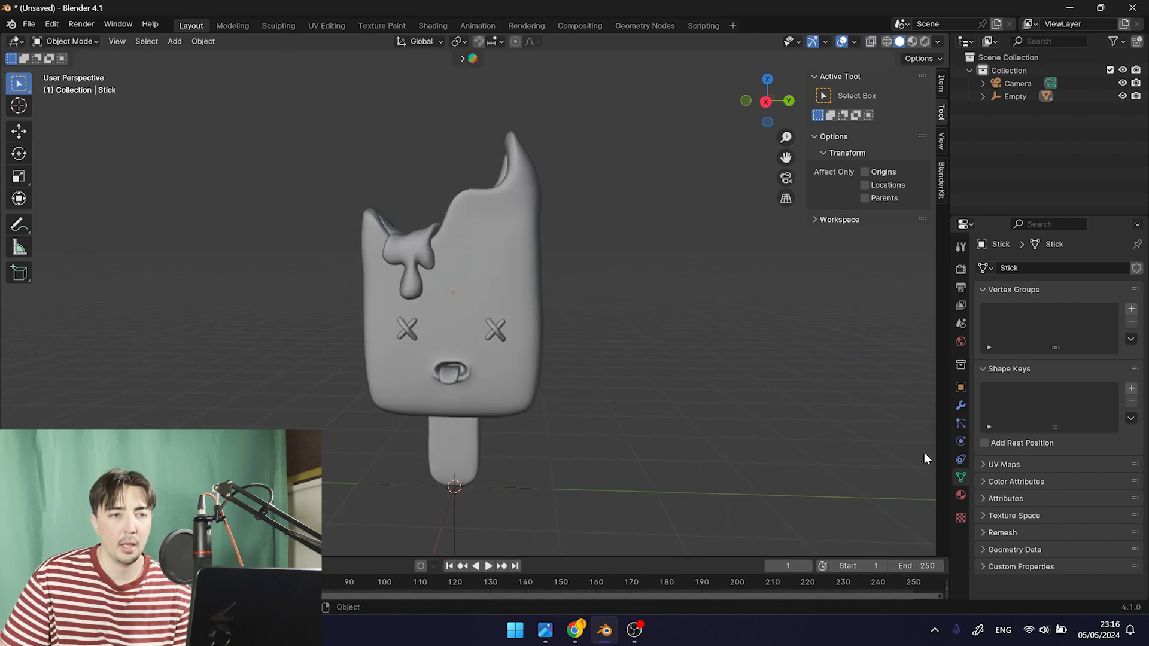
Replace the body's existing material with a new material named Checker
{"action": "left_click", "coordinate": [961, 496]}
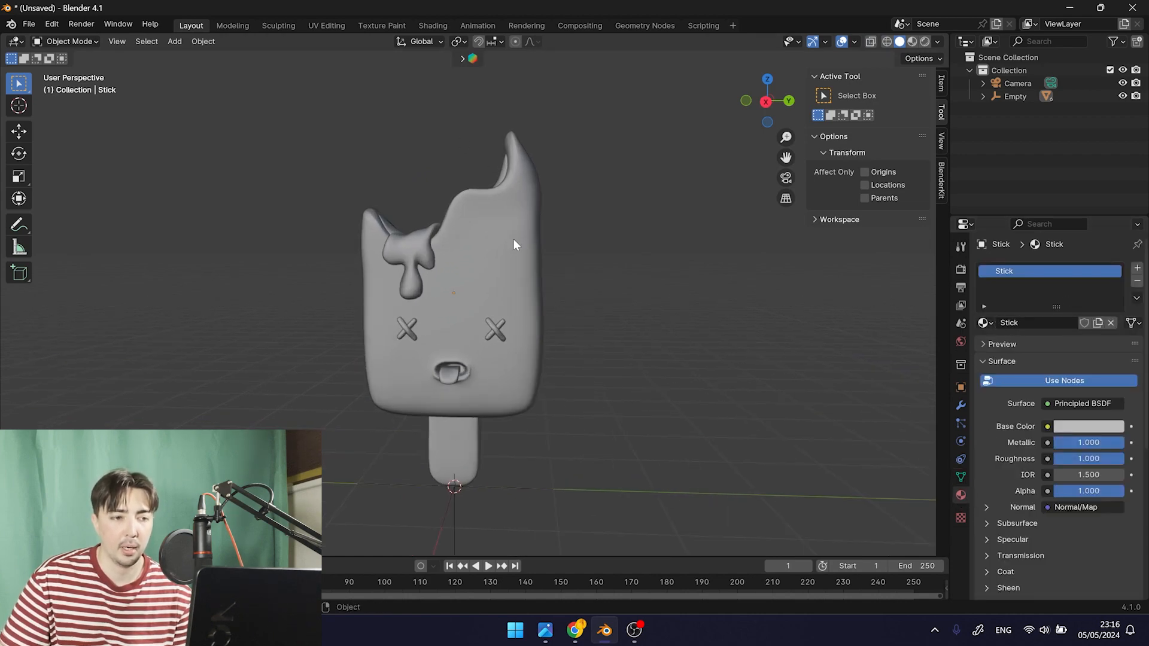
{"action": "left_click", "coordinate": [488, 257]}
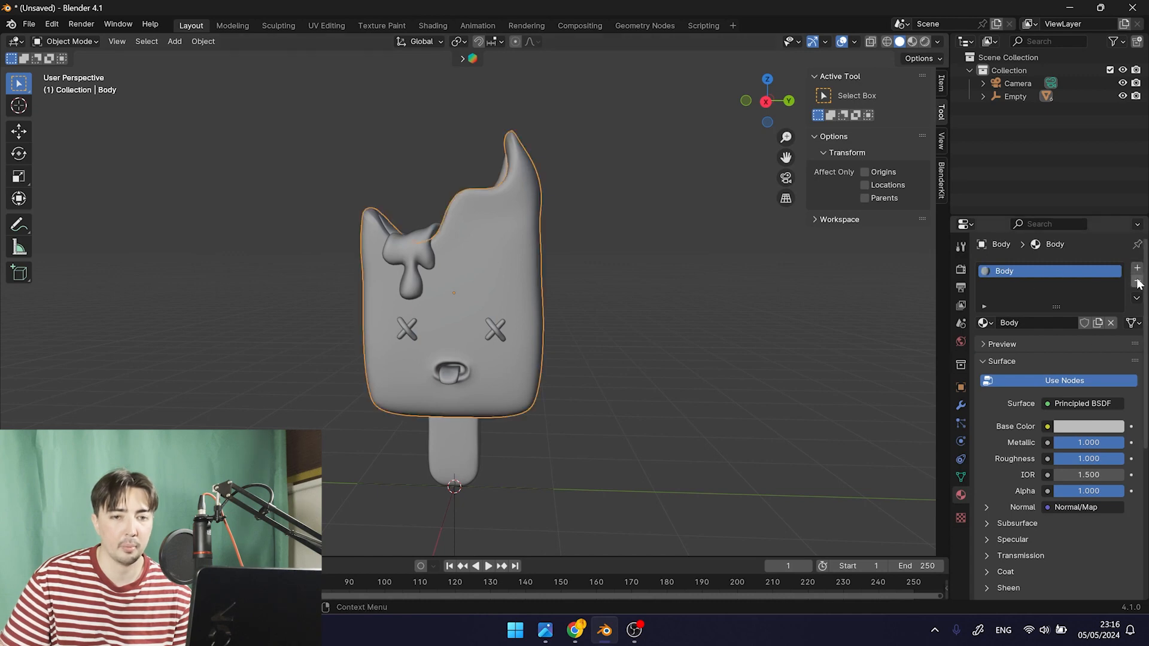
{"action": "left_click", "coordinate": [1137, 280]}
{"action": "left_click", "coordinate": [1047, 323]}
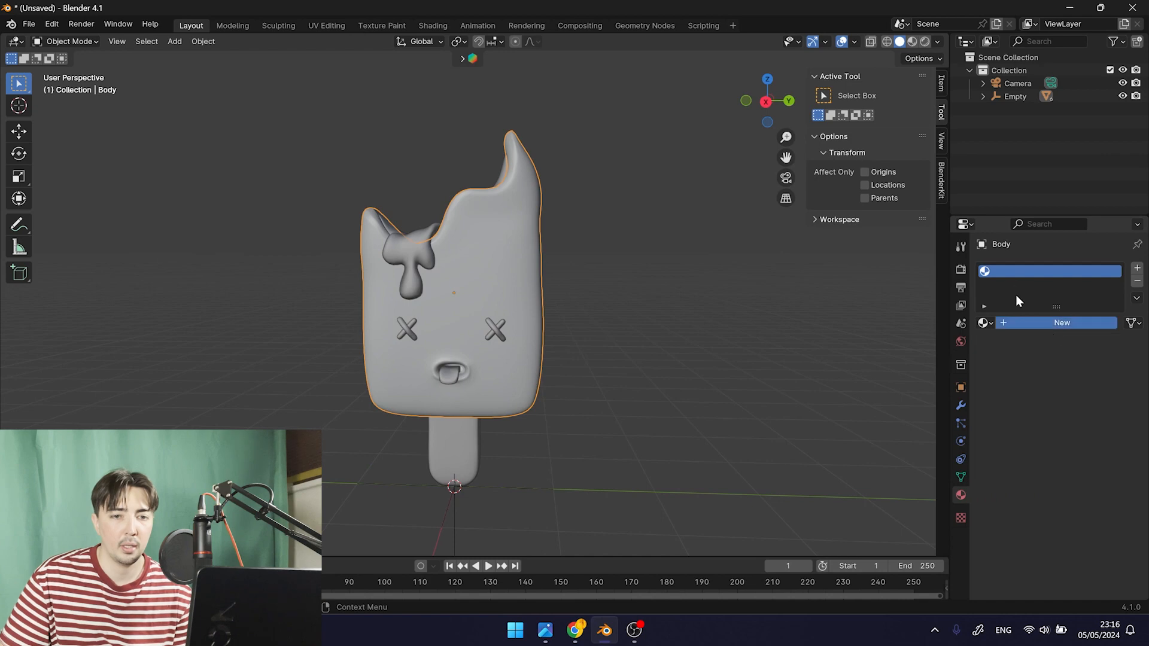
{"action": "double_click", "coordinate": [1028, 273]}
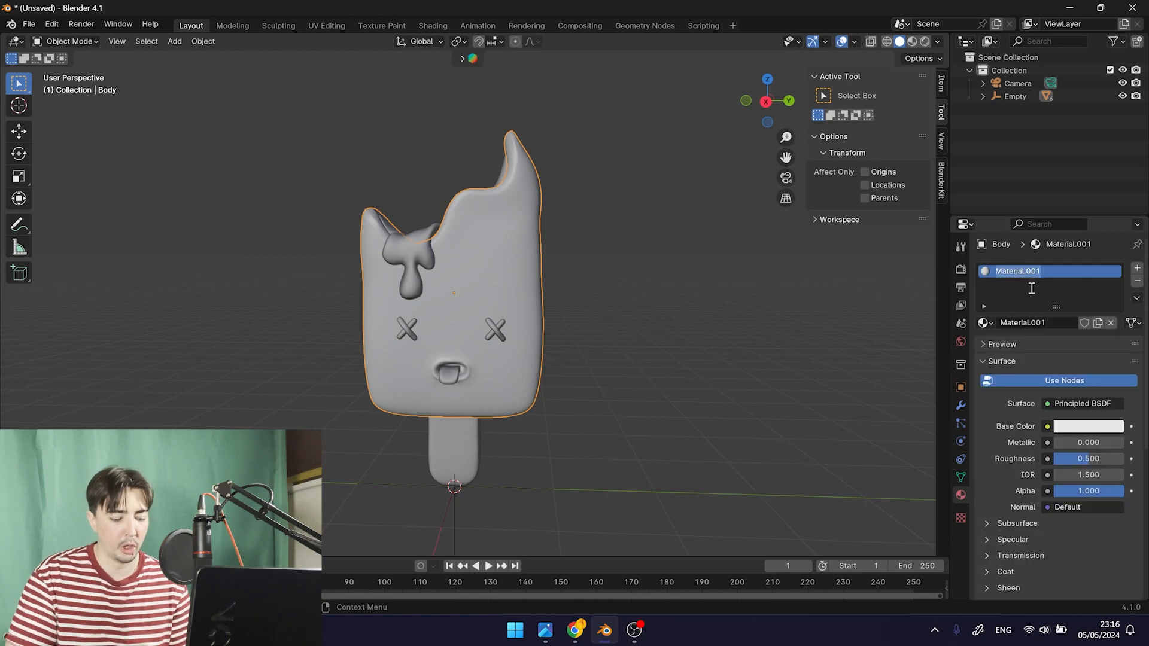
{"action": "type", "text": "Checker"}
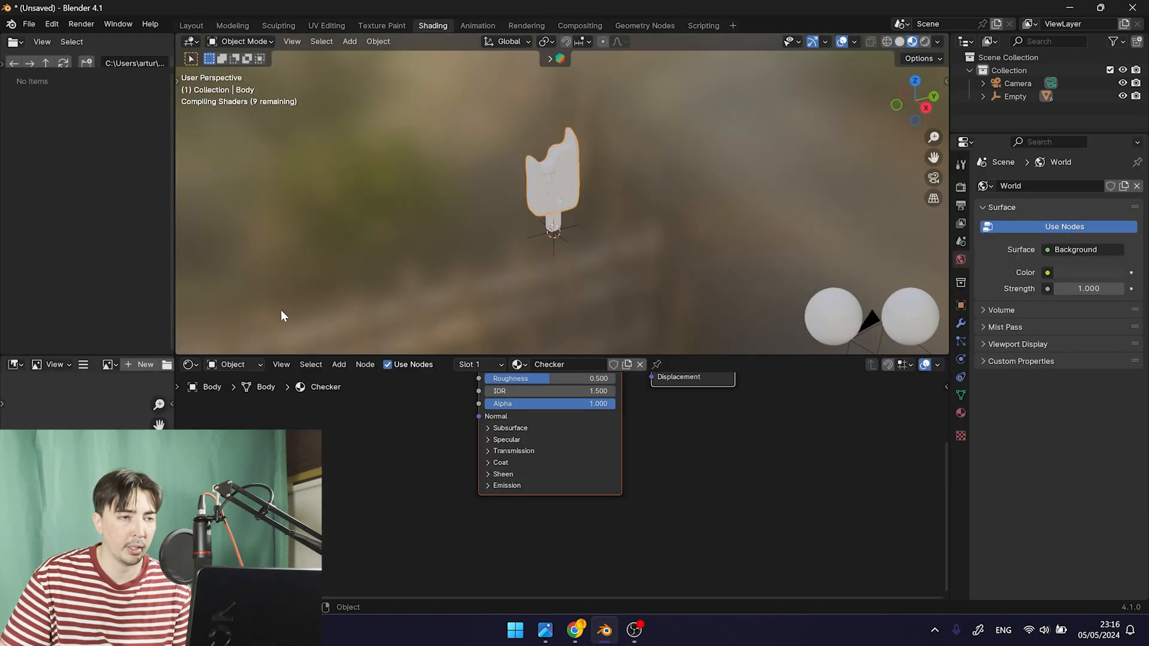
In the Shading workspace, add a Checker Texture node to the body's Checker material
{"action": "middle_click_drag", "start_coordinate": [426, 453], "coordinate": [444, 535]}
{"action": "middle_click_drag", "start_coordinate": [452, 466], "coordinate": [446, 468]}
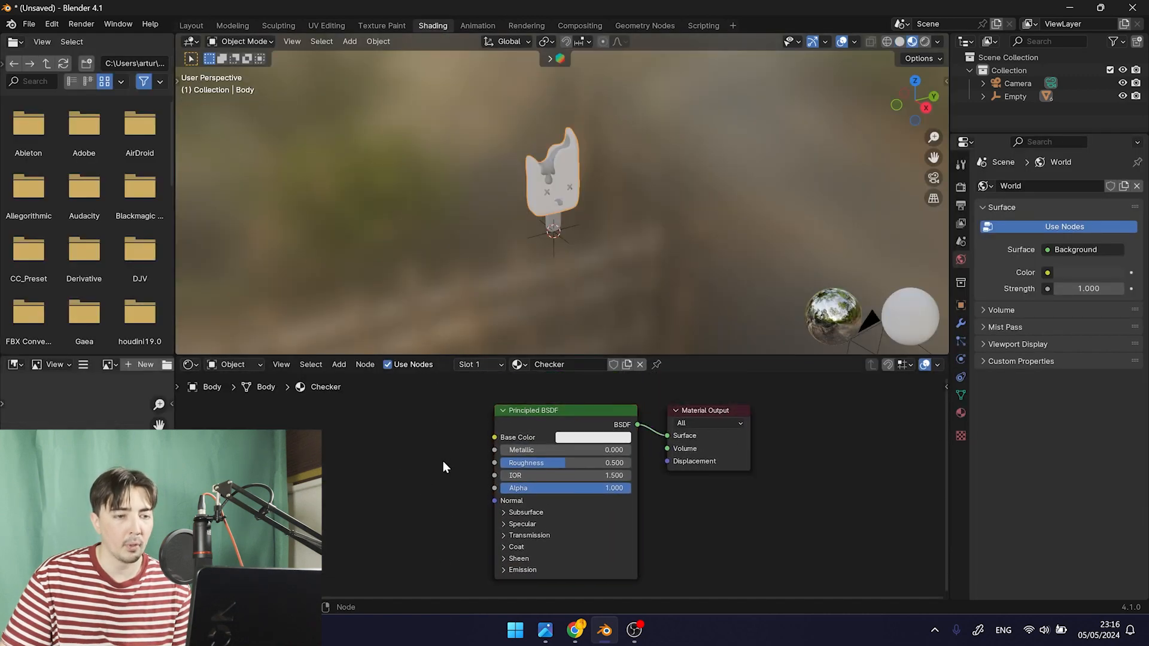
{"action": "key", "text": "shift+a"}
{"action": "mouse_move", "coordinate": [350, 469]}
{"action": "type", "text": "che"}
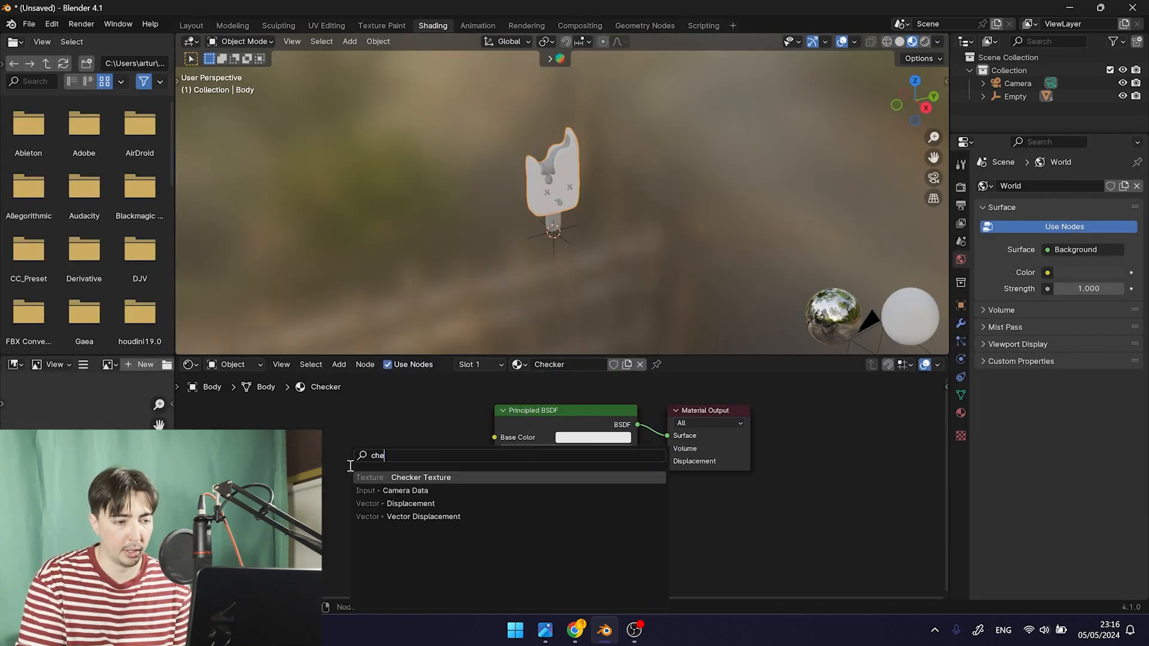
{"action": "key", "text": "Return"}
{"action": "left_click", "coordinate": [337, 456]}
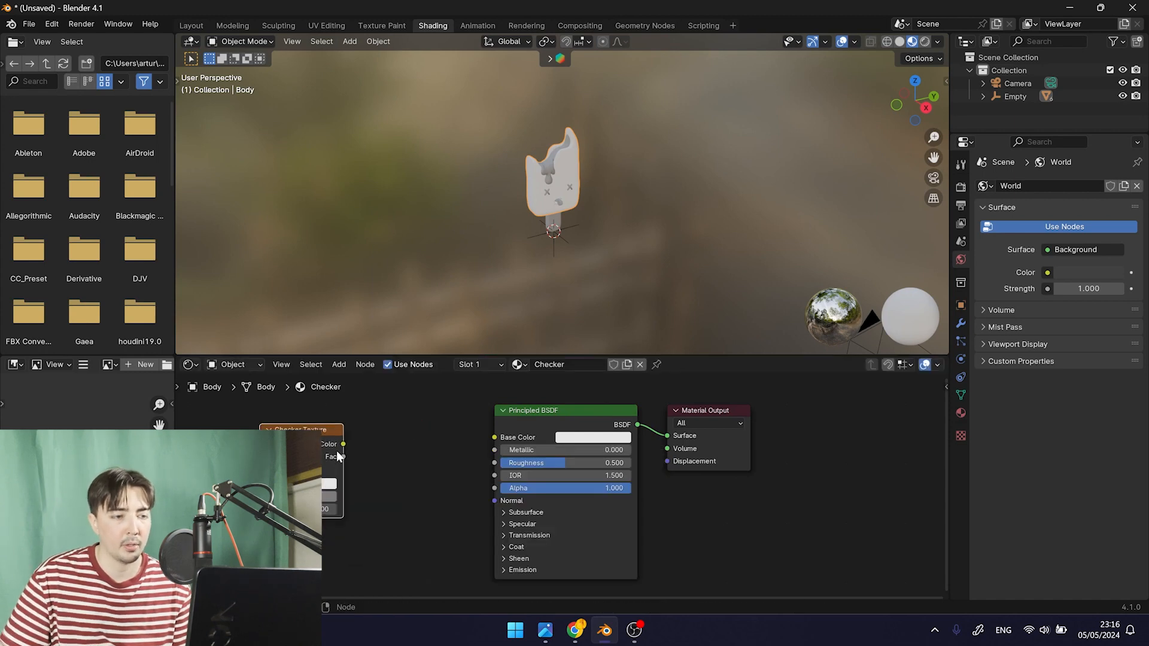
Connect the Checker Texture's Color output to the Principled BSDF's Base Color and set Color2 to black
{"action": "left_click_drag", "start_coordinate": [490, 437], "coordinate": [495, 438]}
{"action": "key", "text": "Home"}
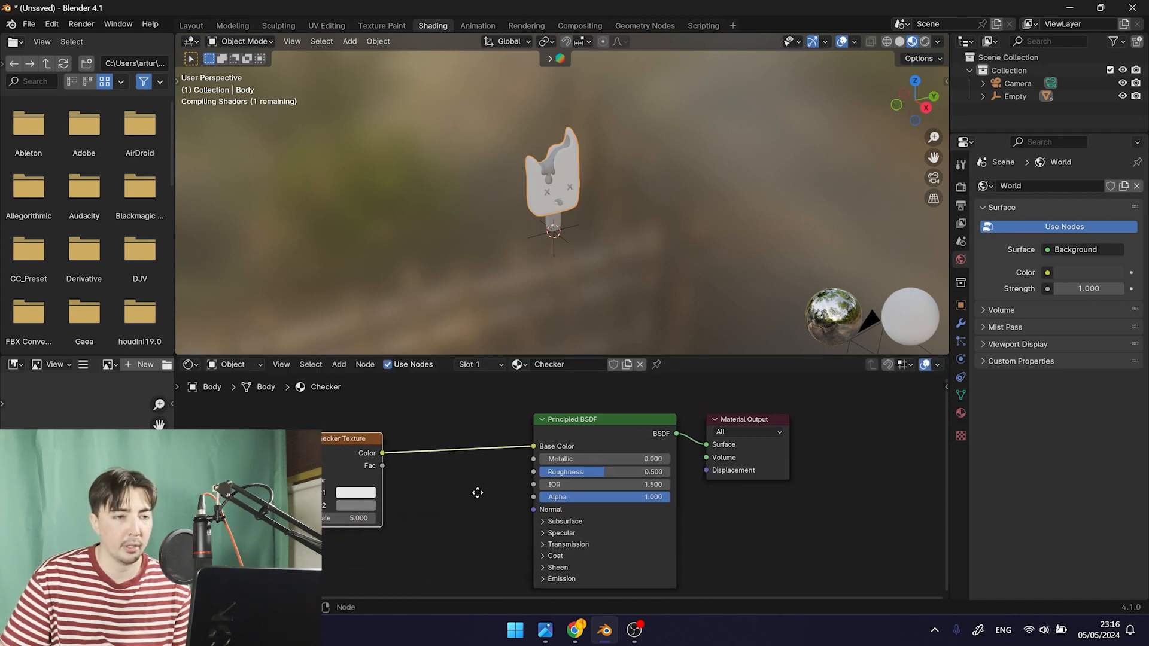
{"action": "left_click", "coordinate": [414, 501]}
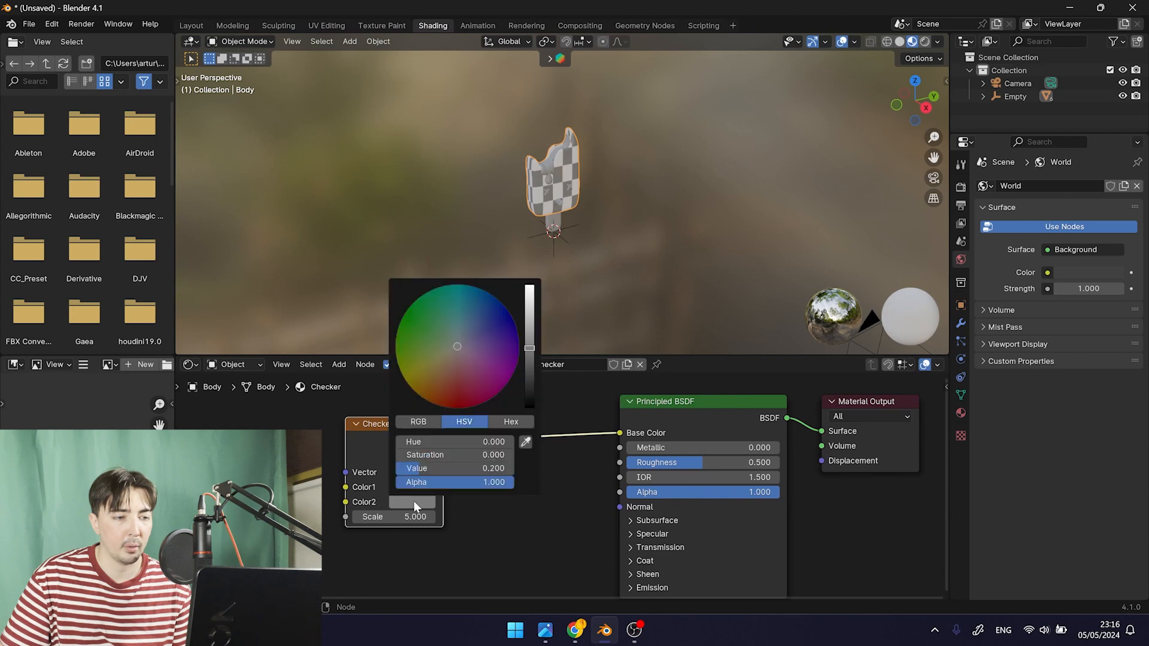
{"action": "left_click_drag", "start_coordinate": [524, 384], "coordinate": [526, 422]}
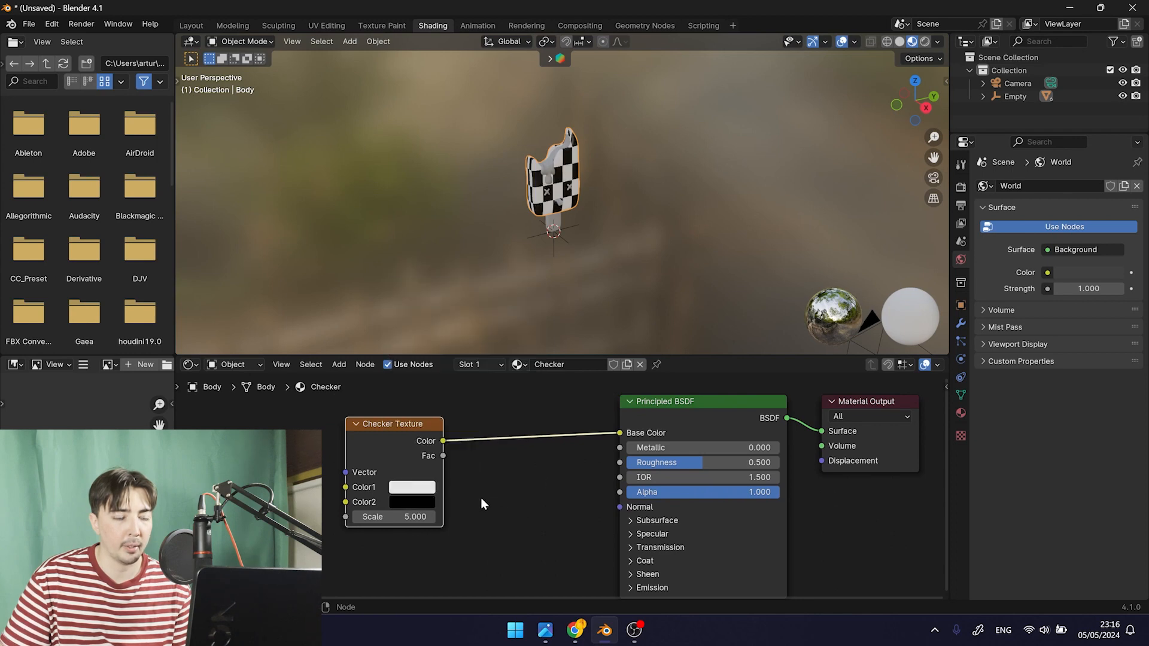
Add Texture Coordinate and Mapping nodes feeding the Checker Texture's Vector input
{"action": "middle_click_drag", "start_coordinate": [507, 499], "coordinate": [681, 506]}
{"action": "left_click", "coordinate": [333, 471]}
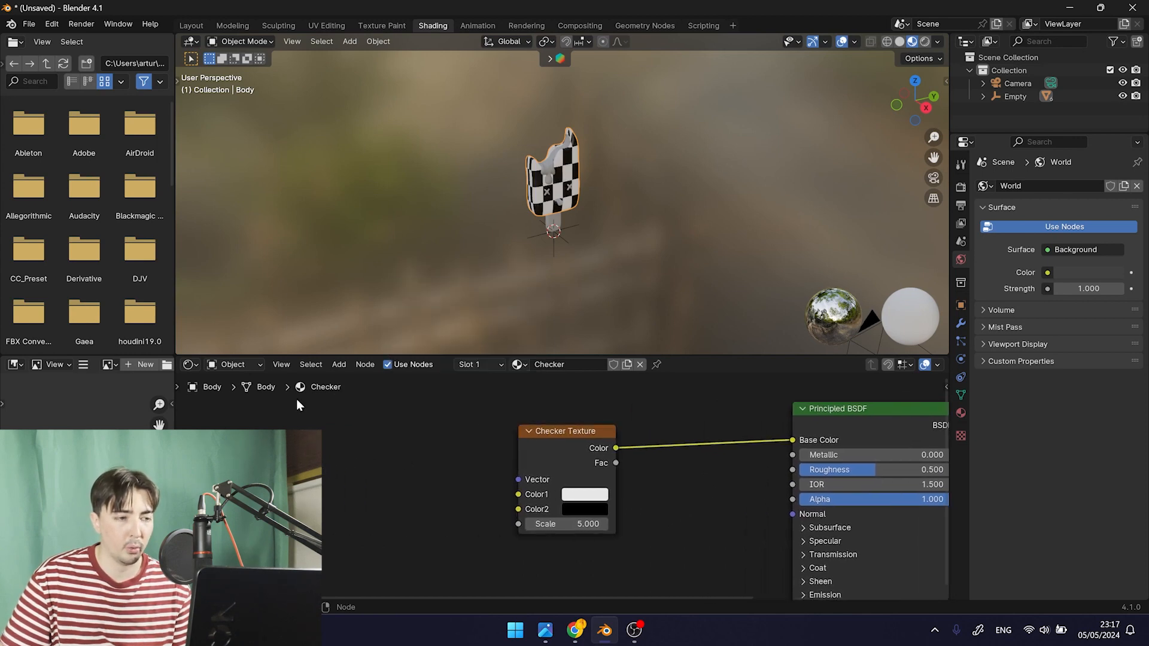
{"action": "left_click", "coordinate": [555, 435]}
{"action": "key", "text": "ctrl+t"}
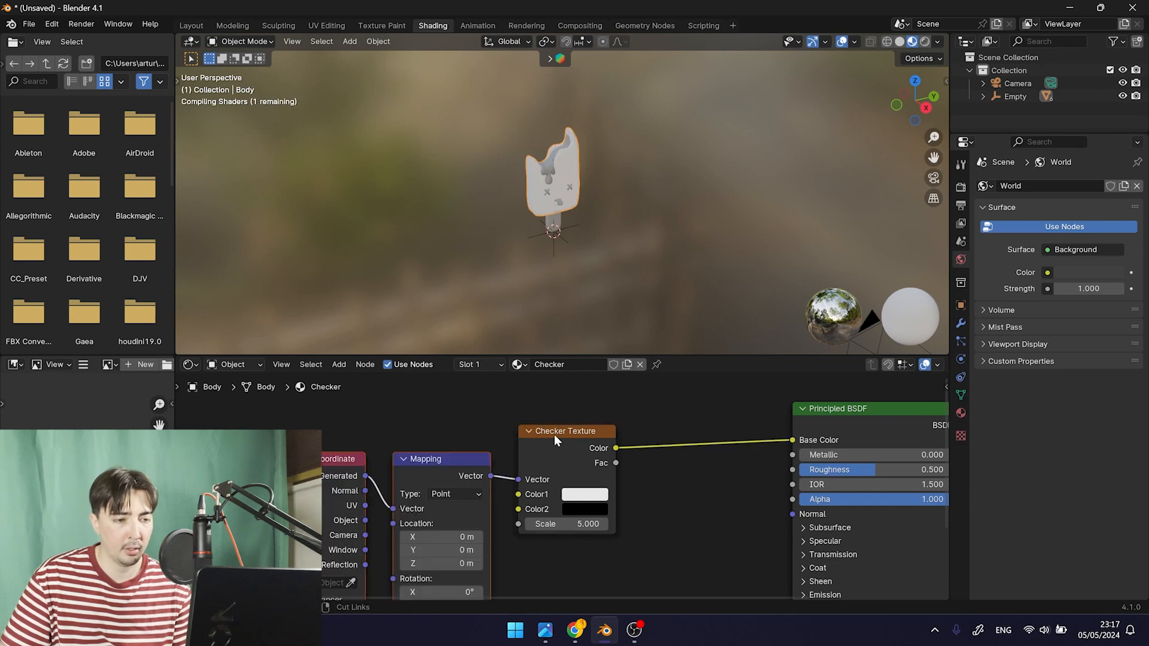
{"action": "middle_click_drag", "start_coordinate": [406, 484], "coordinate": [443, 474]}
{"action": "left_click", "coordinate": [376, 451]}
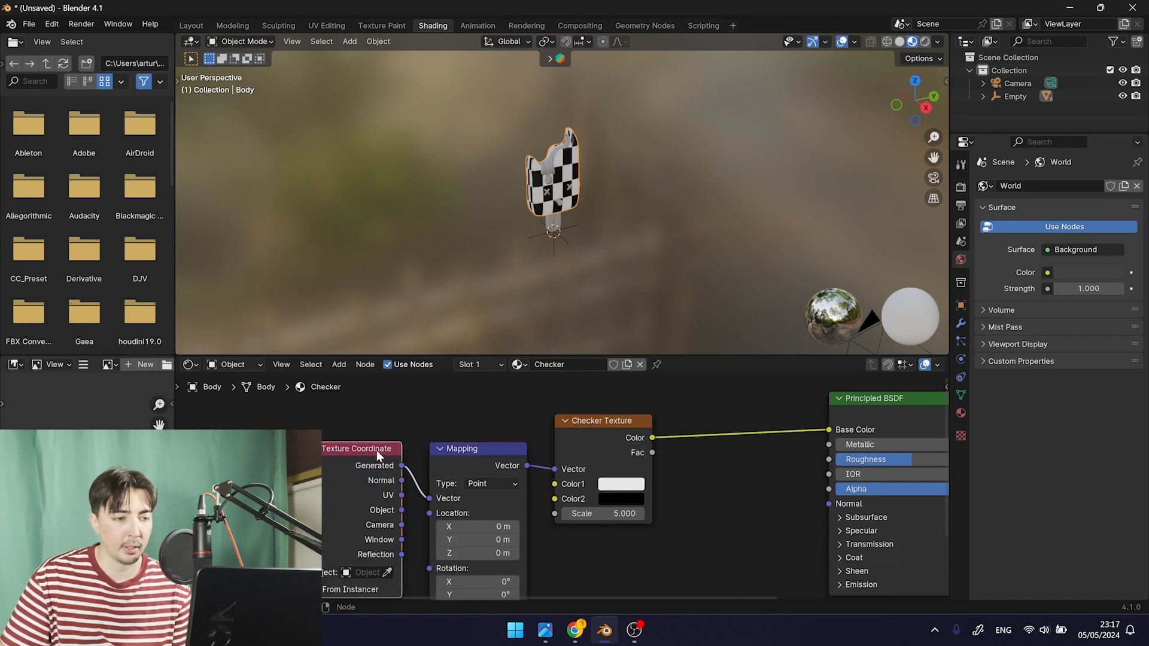
{"action": "left_click", "coordinate": [447, 454]}
{"action": "left_click", "coordinate": [338, 441]}
{"action": "left_click", "coordinate": [457, 453]}
{"action": "middle_click_drag", "start_coordinate": [457, 453], "coordinate": [466, 429]}
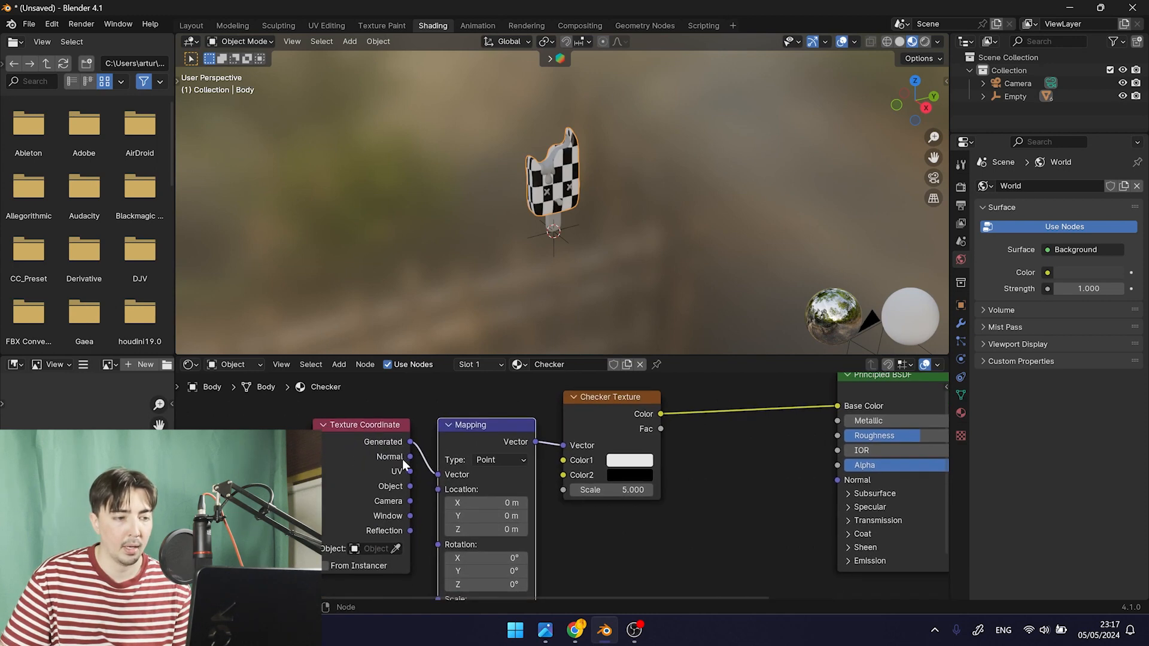
Connect the Texture Coordinate's UV output to the Mapping node's Vector and check the pattern on the body
{"action": "left_click", "coordinate": [413, 474]}
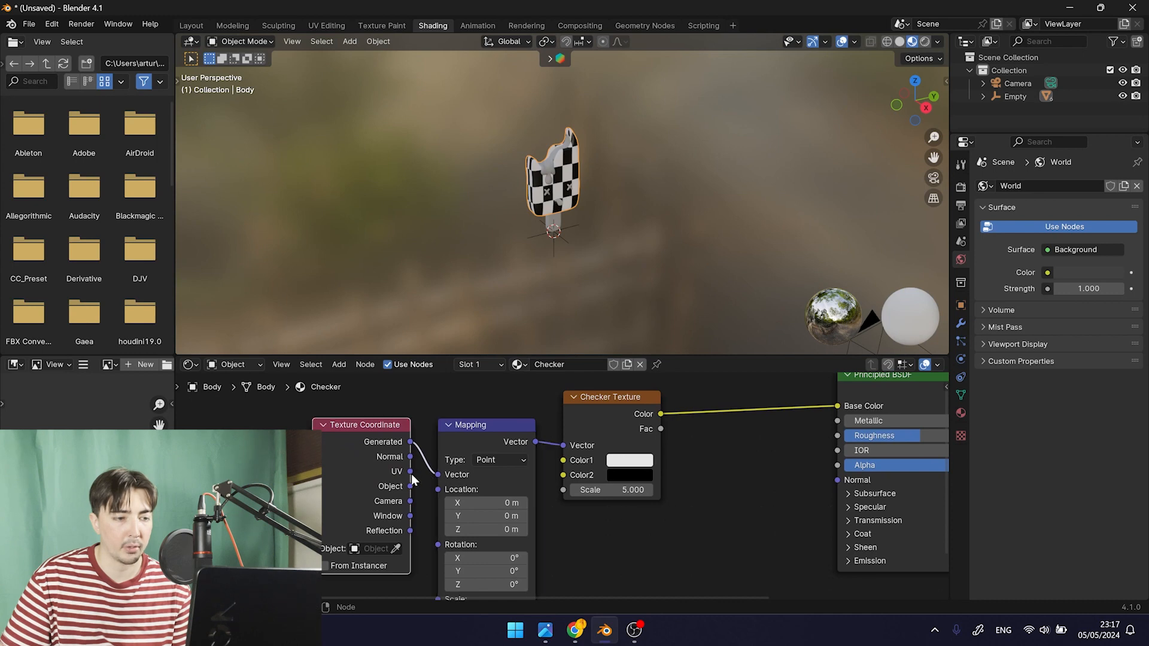
{"action": "left_click_drag", "start_coordinate": [411, 474], "coordinate": [440, 475]}
{"action": "left_click_drag", "start_coordinate": [401, 435], "coordinate": [388, 459]}
{"action": "scroll", "coordinate": [552, 241], "scroll_direction": "up", "scroll_amount": 2}
{"action": "middle_click_drag", "start_coordinate": [601, 268], "coordinate": [571, 272]}
{"action": "scroll", "coordinate": [571, 272], "scroll_direction": "up", "scroll_amount": 3}
{"action": "middle_click_drag", "start_coordinate": [567, 188], "coordinate": [544, 98]}
{"action": "middle_click_drag", "start_coordinate": [527, 186], "coordinate": [681, 200]}
Set the Mapping node's scale to 5 in X and Y and view the pattern on the body's front
{"action": "middle_click_drag", "start_coordinate": [576, 551], "coordinate": [569, 441]}
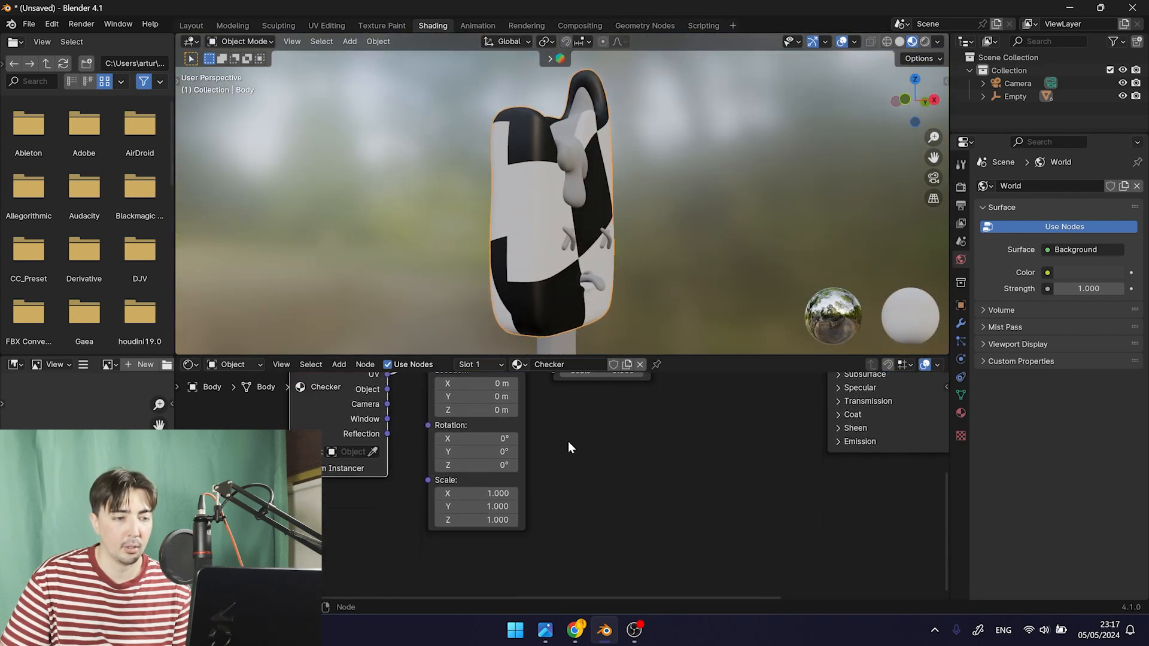
{"action": "middle_click_drag", "start_coordinate": [582, 505], "coordinate": [603, 524]}
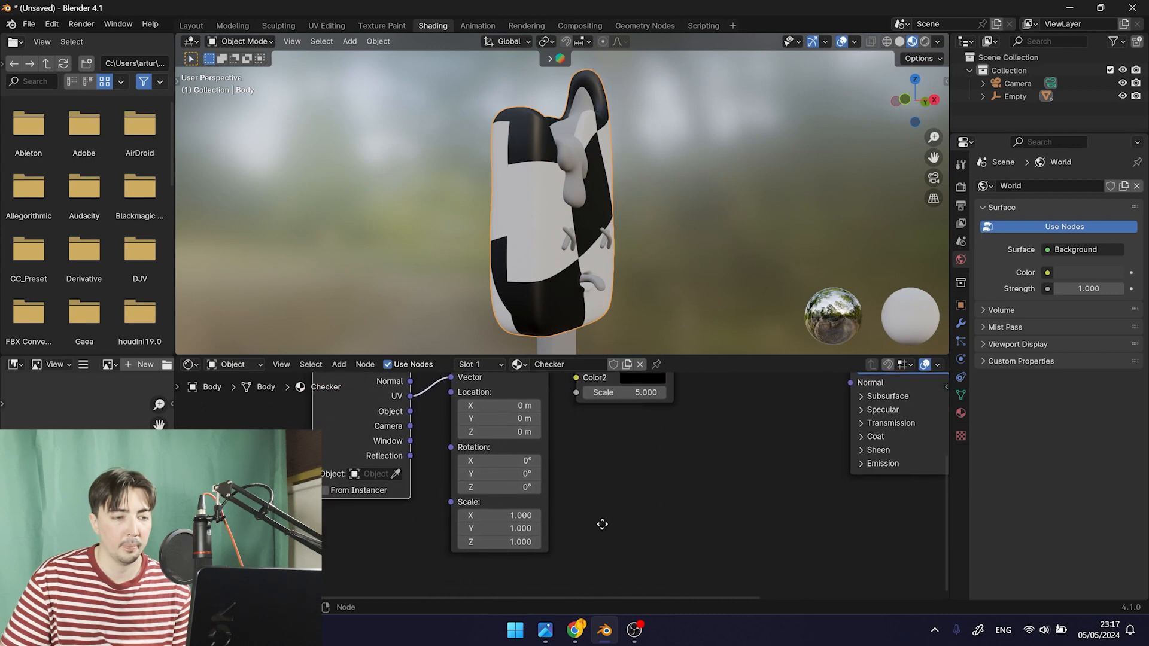
{"action": "left_click", "coordinate": [511, 516]}
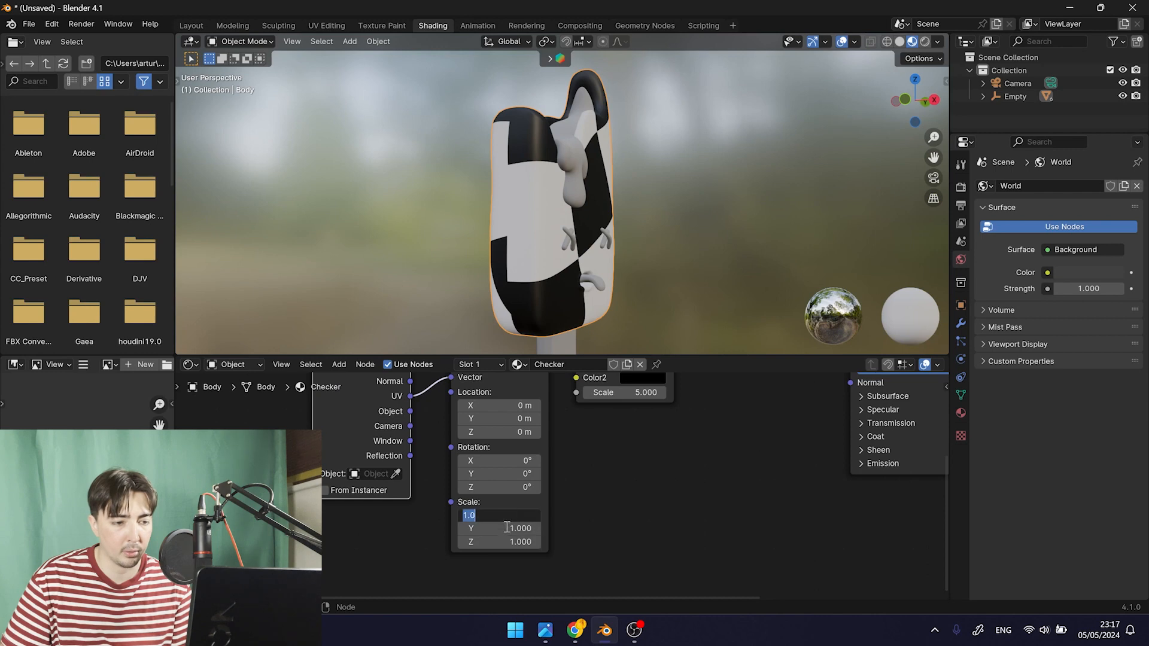
{"action": "type", "text": "5"}
{"action": "key", "text": "Tab"}
{"action": "type", "text": "5"}
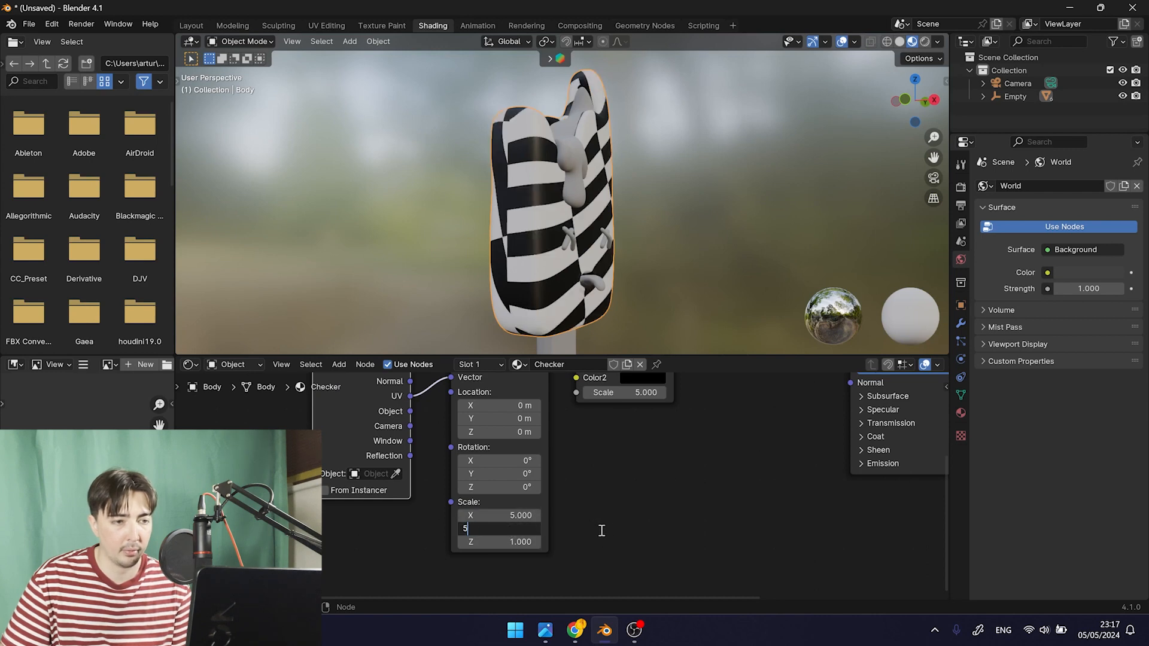
{"action": "key", "text": "Return"}
{"action": "middle_click_drag", "start_coordinate": [604, 300], "coordinate": [545, 285]}
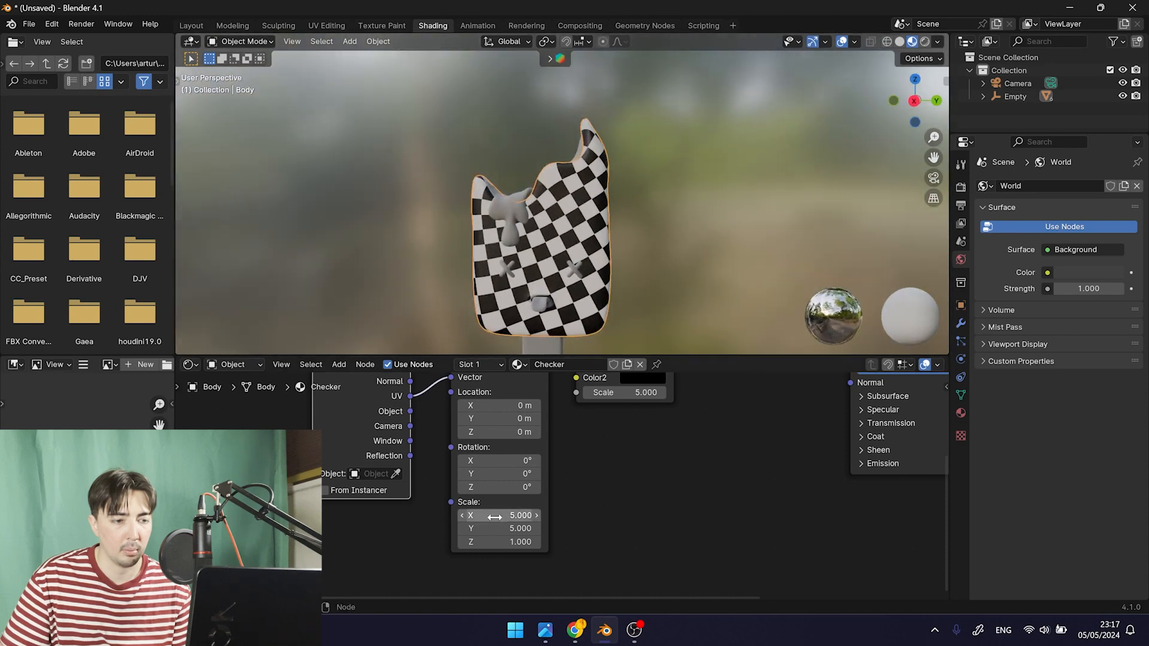
Set the Mapping node's scale to 10 in both X and Y
{"action": "double_click", "coordinate": [504, 518]}
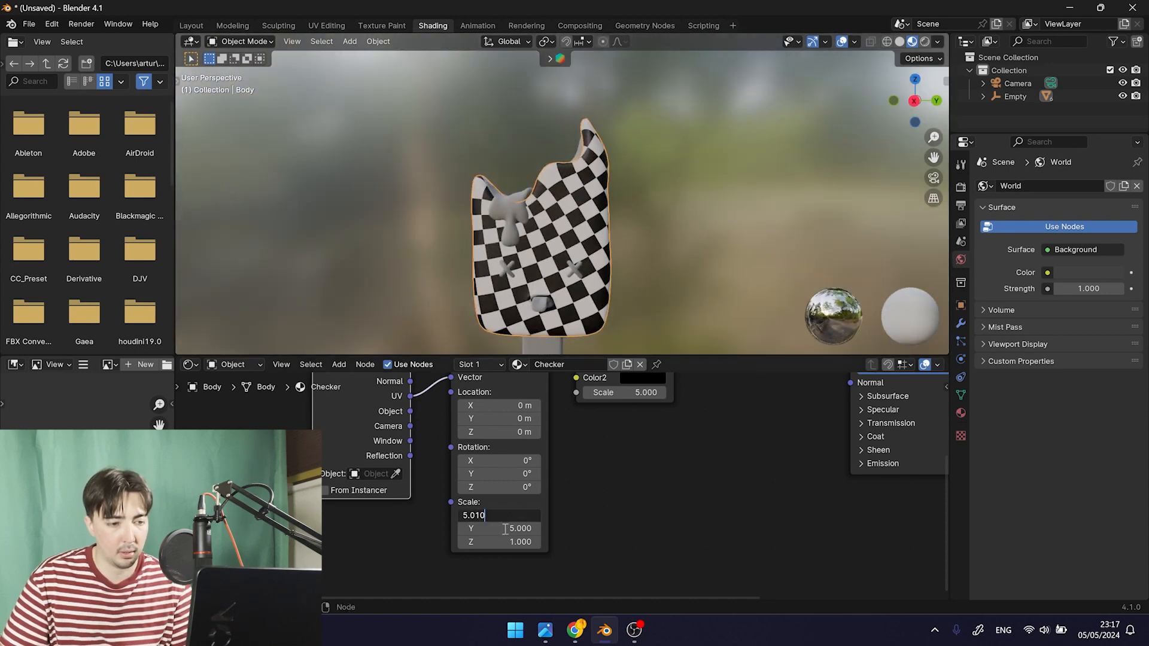
{"action": "type", "text": "10"}
{"action": "key", "text": "ctrl+a"}
{"action": "type", "text": "10"}
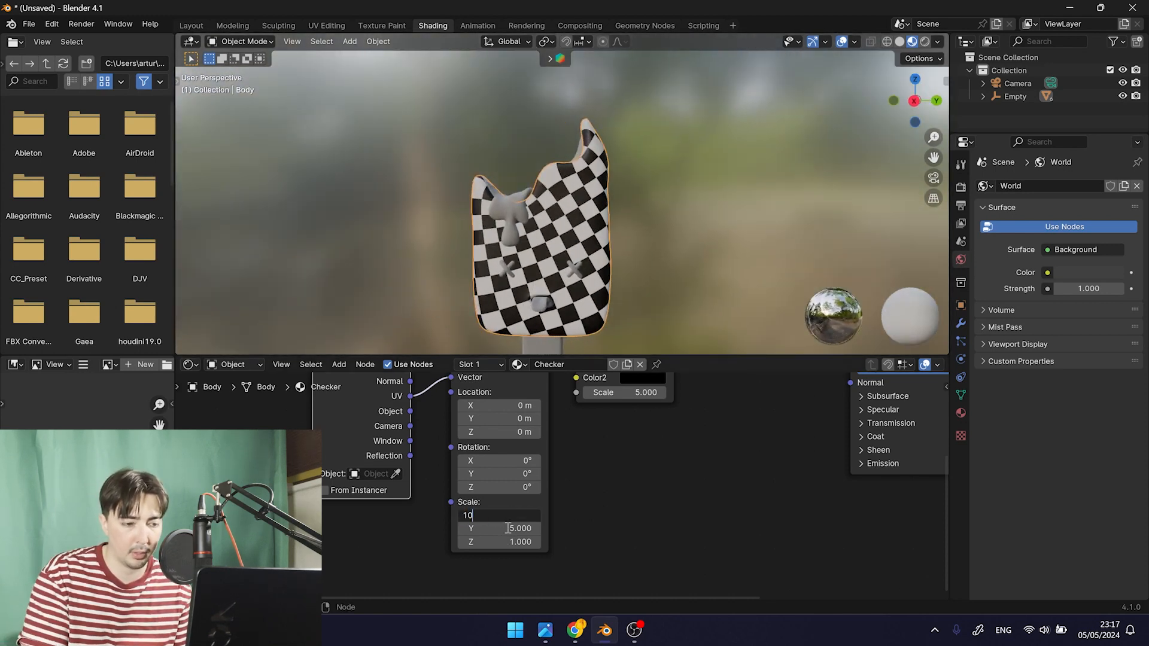
{"action": "key", "text": "Return"}
{"action": "left_click", "coordinate": [508, 529]}
{"action": "type", "text": "10"}
{"action": "key", "text": "Return"}
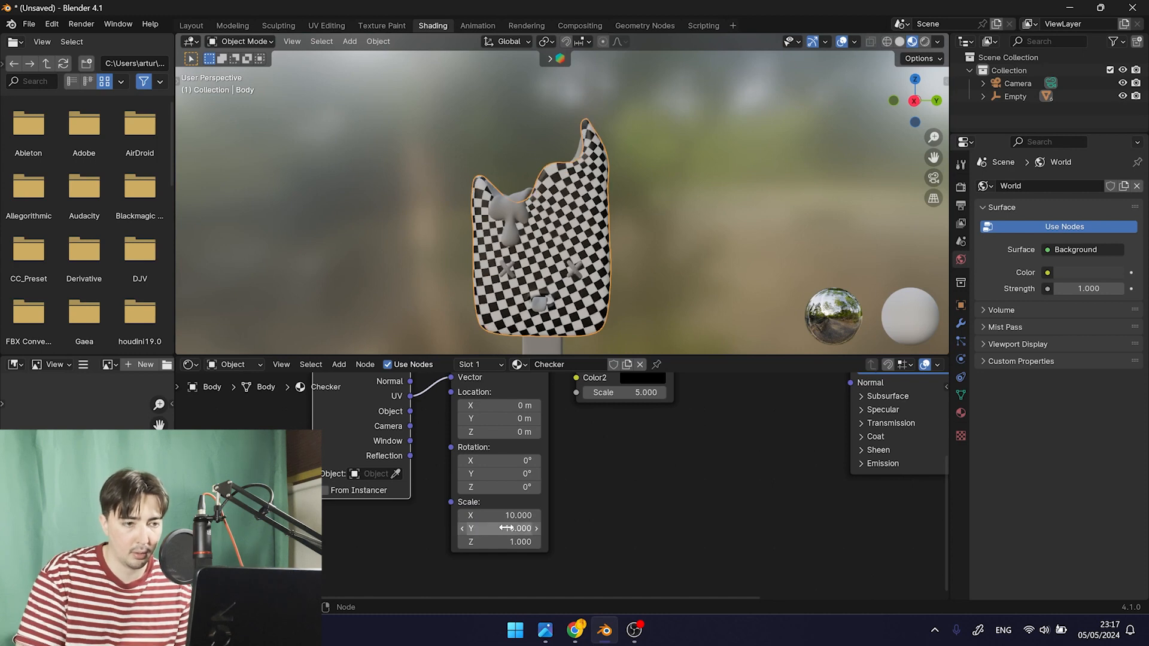
Examine the checker pattern for distortion along the body's side seam and around its top, in Object and Edit Mode
{"action": "scroll", "coordinate": [541, 281], "scroll_direction": "up", "scroll_amount": 3}
{"action": "middle_click_drag", "start_coordinate": [542, 281], "coordinate": [513, 132], "text": "shift"}
{"action": "scroll", "coordinate": [634, 162], "scroll_direction": "down", "scroll_amount": 2}
{"action": "scroll", "coordinate": [532, 149], "scroll_direction": "up", "scroll_amount": 3}
{"action": "key", "text": "Tab"}
{"action": "middle_click_drag", "start_coordinate": [592, 179], "coordinate": [569, 216]}
{"action": "scroll", "coordinate": [564, 140], "scroll_direction": "down", "scroll_amount": 3}
{"action": "middle_click_drag", "start_coordinate": [555, 125], "coordinate": [539, 197]}
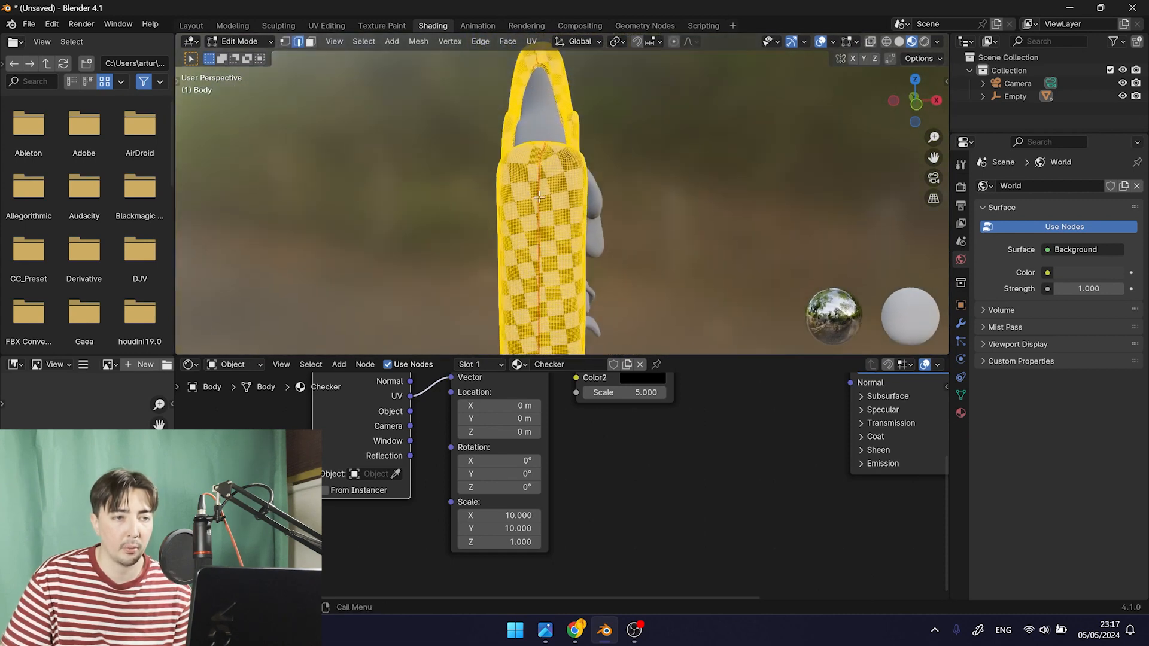
{"action": "key", "text": "Tab"}
{"action": "scroll", "coordinate": [548, 185], "scroll_direction": "up", "scroll_amount": 5}
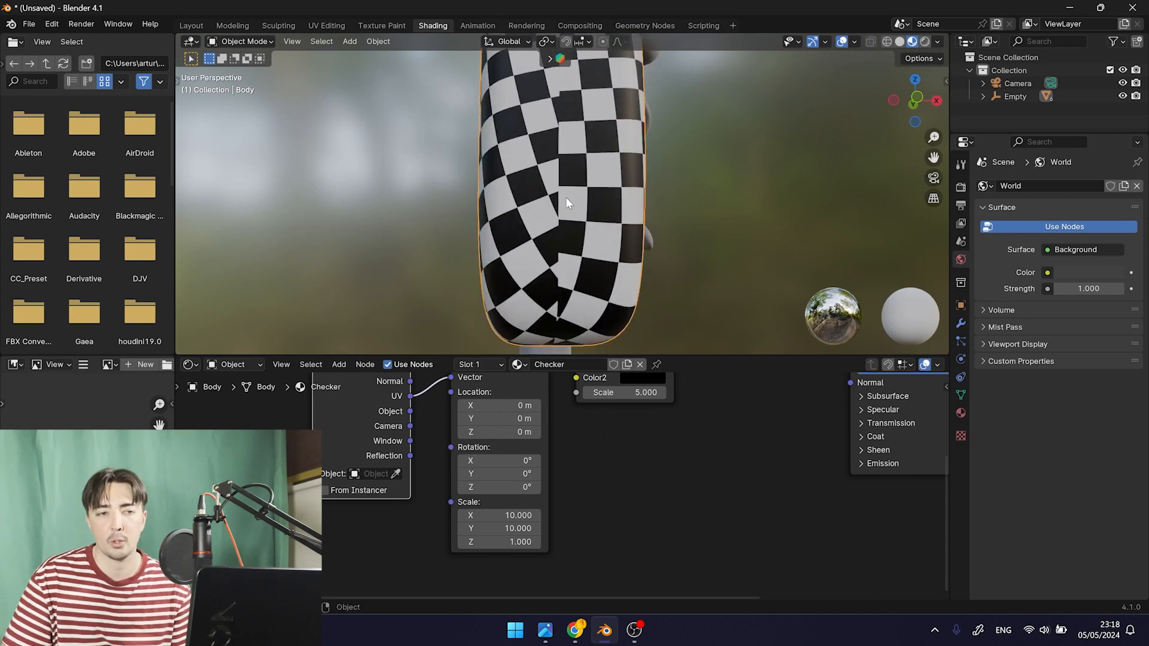
{"action": "scroll", "coordinate": [566, 202], "scroll_direction": "down", "scroll_amount": 3}
{"action": "middle_click_drag", "start_coordinate": [566, 203], "coordinate": [451, 336]}
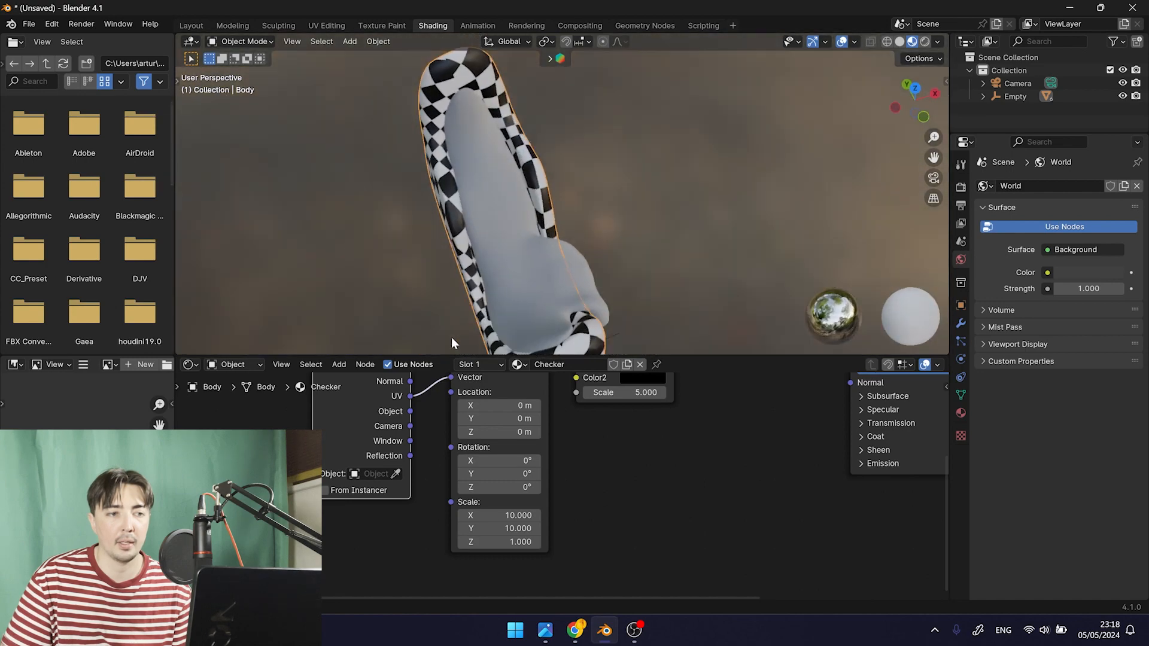
{"action": "mouse_move", "coordinate": [517, 271]}
{"action": "middle_mouse_down"}
{"action": "mouse_move", "coordinate": [465, 253]}
{"action": "mouse_move", "coordinate": [490, 223]}
{"action": "mouse_move", "coordinate": [545, 304]}
{"action": "mouse_move", "coordinate": [512, 111]}
{"action": "mouse_move", "coordinate": [534, 257]}
{"action": "mouse_move", "coordinate": [444, 218]}
{"action": "mouse_move", "coordinate": [547, 258]}
{"action": "mouse_move", "coordinate": [522, 178]}
{"action": "mouse_move", "coordinate": [578, 257]}
{"action": "middle_mouse_up"}
{"action": "key", "text": "shift+z"}
{"action": "key", "text": "shift+z"}
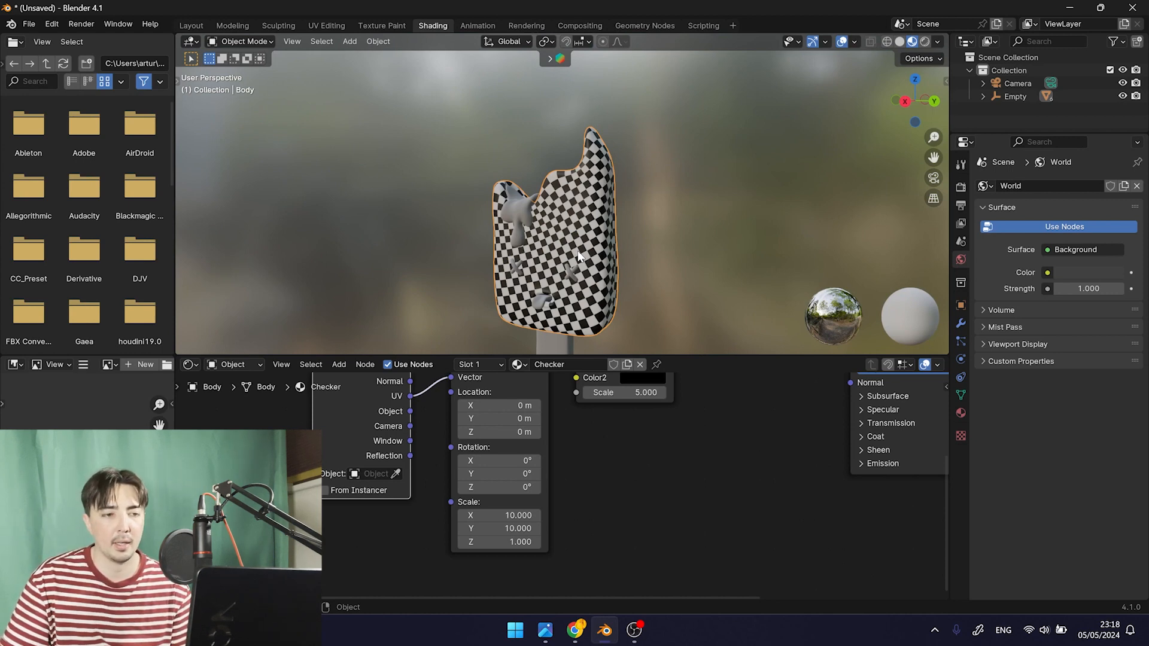
Assign the existing Checker material to the stick and check the pattern on its front and side
{"action": "middle_click_drag", "start_coordinate": [625, 264], "coordinate": [623, 188]}
{"action": "middle_click_drag", "start_coordinate": [547, 317], "coordinate": [547, 259], "text": "shift"}
{"action": "scroll", "coordinate": [547, 258], "scroll_direction": "up", "scroll_amount": 1}
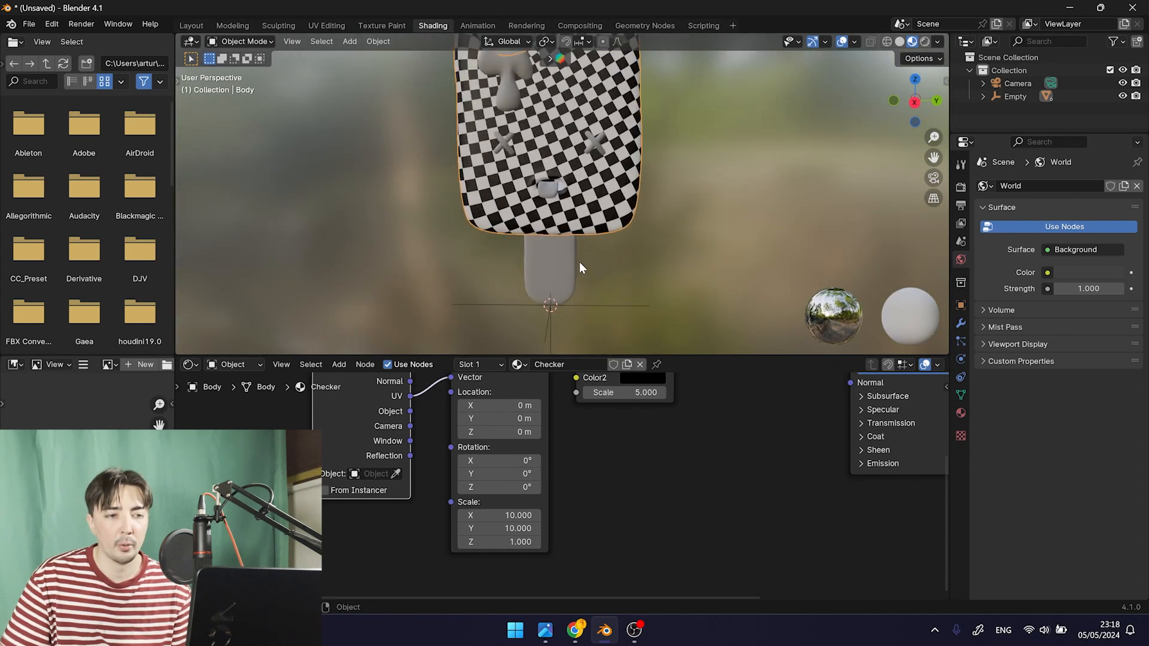
{"action": "left_click", "coordinate": [546, 266]}
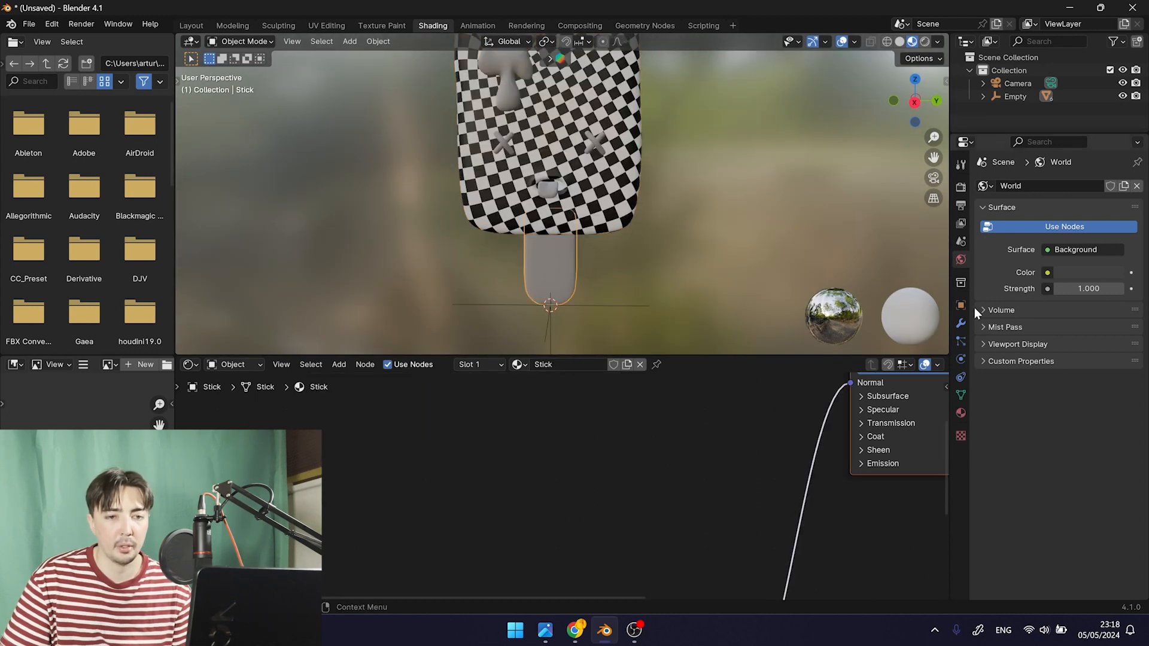
{"action": "left_click", "coordinate": [961, 414]}
{"action": "left_click", "coordinate": [985, 241]}
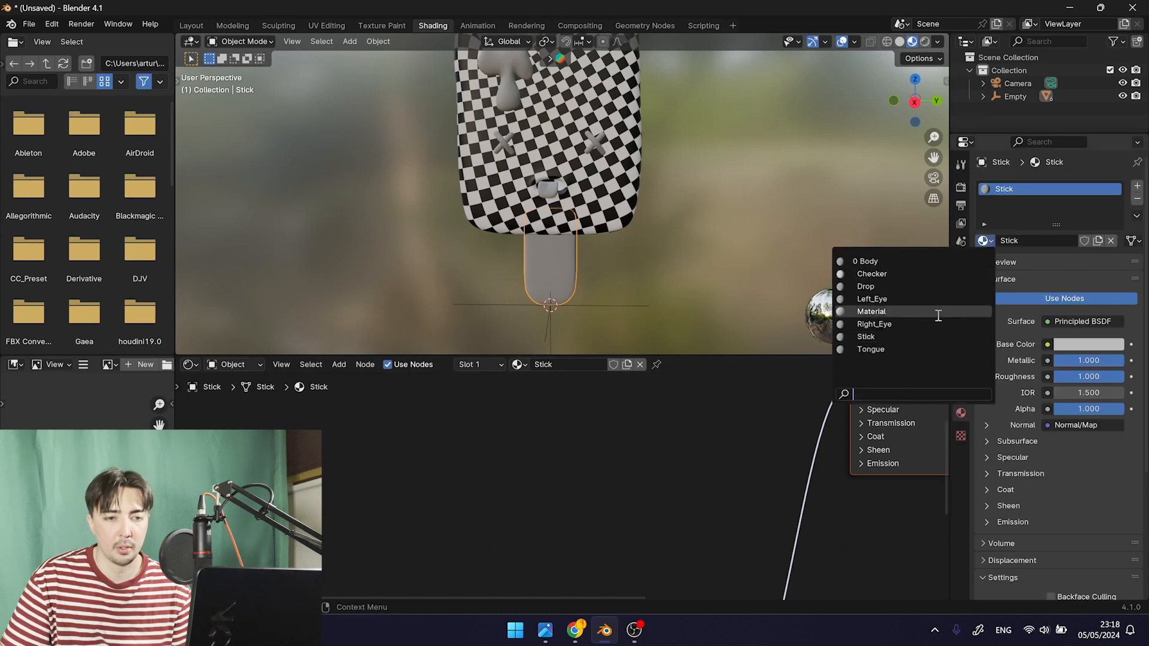
{"action": "left_click", "coordinate": [881, 274]}
{"action": "scroll", "coordinate": [681, 231], "scroll_direction": "down", "scroll_amount": 2}
{"action": "middle_click_drag", "start_coordinate": [681, 231], "coordinate": [662, 178], "text": "shift"}
{"action": "scroll", "coordinate": [627, 226], "scroll_direction": "up", "scroll_amount": 5}
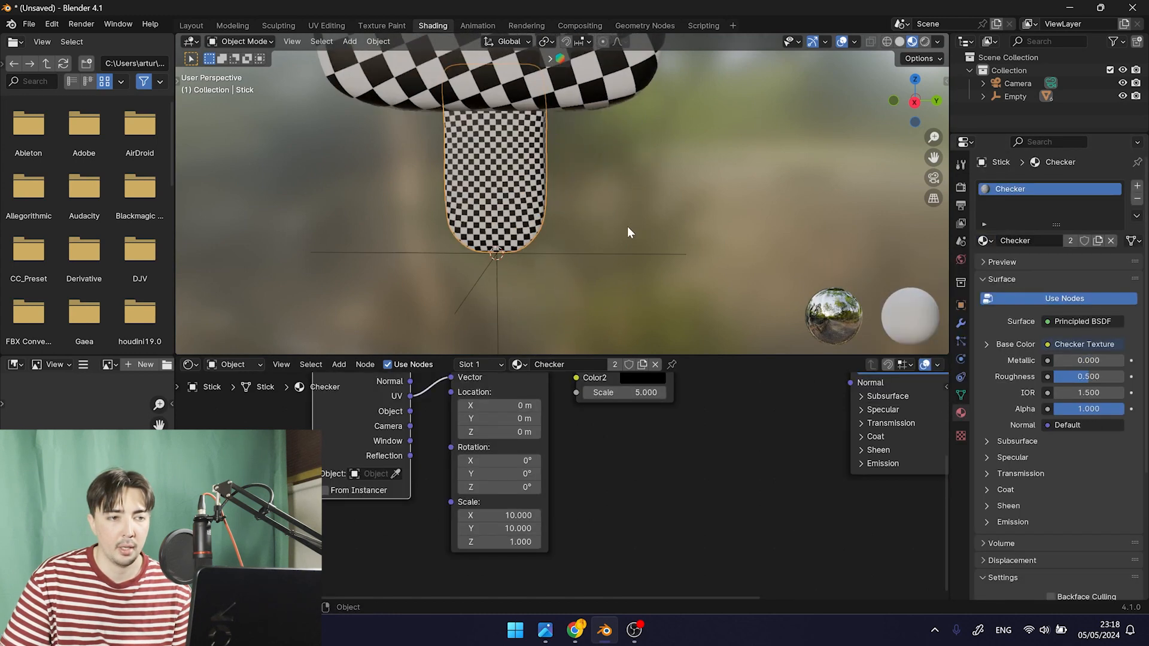
{"action": "middle_click_drag", "start_coordinate": [628, 226], "coordinate": [377, 224]}
{"action": "middle_click_drag", "start_coordinate": [705, 228], "coordinate": [509, 222], "text": "shift"}
{"action": "middle_click_drag", "start_coordinate": [660, 211], "coordinate": [446, 215]}
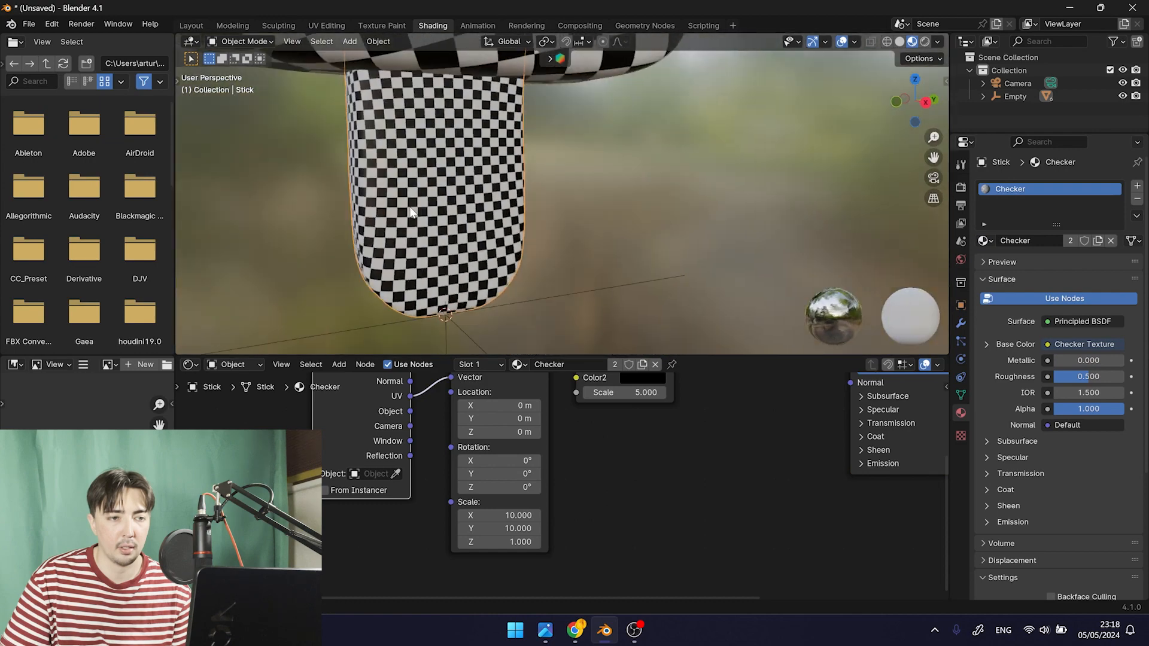
View the whole ice cream model through the scene camera in the Layout workspace
{"action": "scroll", "coordinate": [658, 95], "scroll_direction": "down", "scroll_amount": 6}
{"action": "scroll", "coordinate": [686, 243], "scroll_direction": "down", "scroll_amount": 2}
{"action": "middle_click_drag", "start_coordinate": [658, 141], "coordinate": [689, 293], "text": "shift"}
{"action": "middle_click_drag", "start_coordinate": [689, 269], "coordinate": [557, 245]}
{"action": "left_click", "coordinate": [191, 25]}
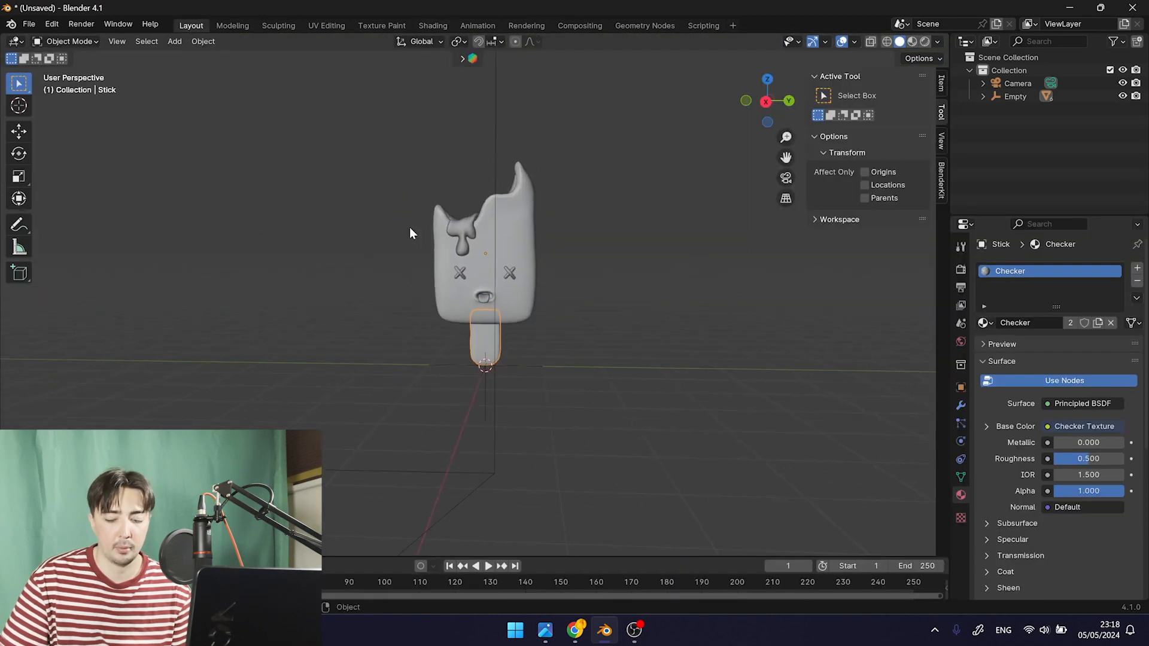
{"action": "key", "text": "KP_0"}
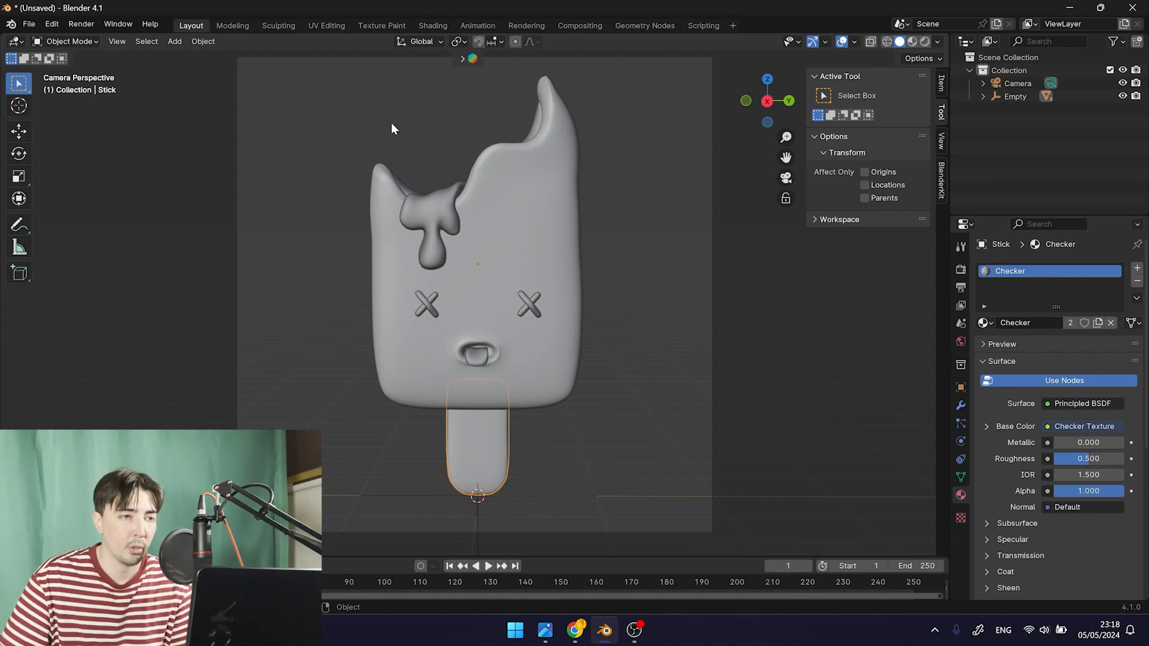
Return to the Shading workspace and show the World shader nodes in the node editor
{"action": "left_click", "coordinate": [432, 25]}
{"action": "left_click", "coordinate": [234, 364]}
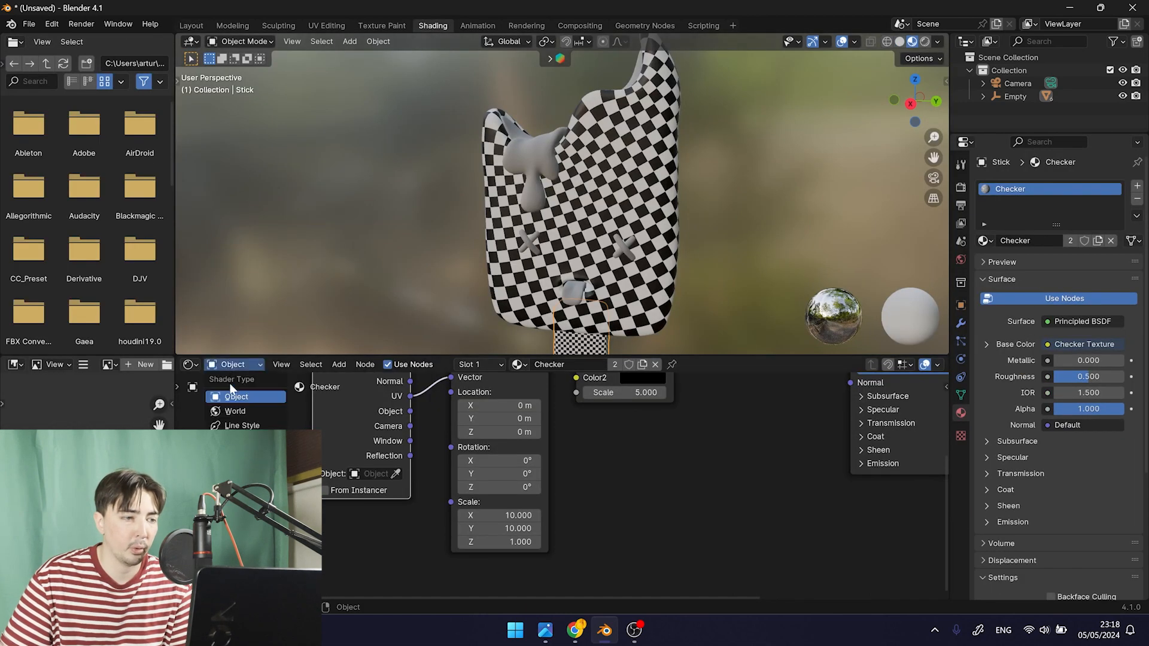
{"action": "left_click", "coordinate": [238, 417]}
{"action": "key", "text": "Home"}
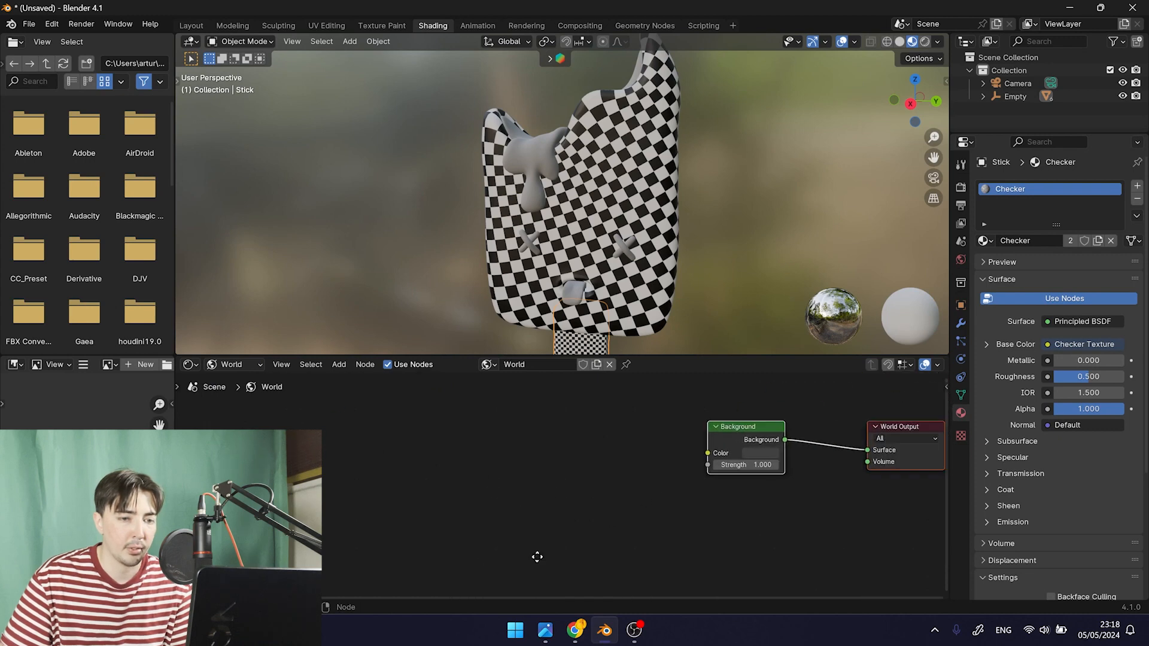
Add an Environment Texture node and place it before the Background node
{"action": "left_click", "coordinate": [714, 445]}
{"action": "left_click", "coordinate": [538, 443]}
{"action": "left_click", "coordinate": [386, 465]}
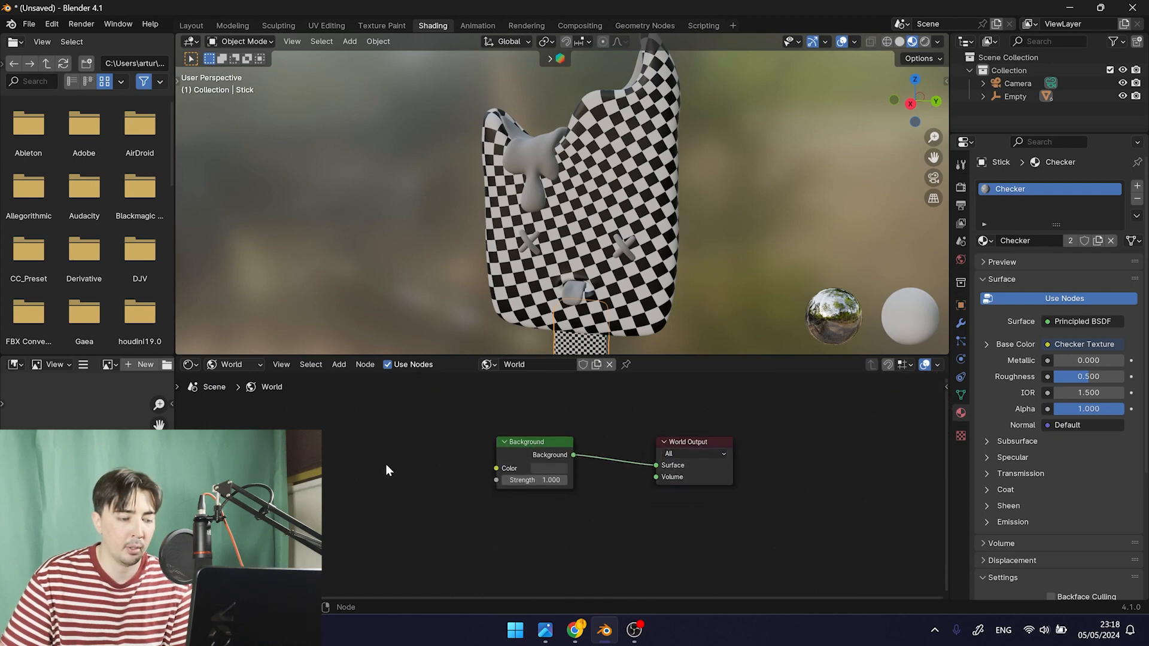
{"action": "key", "text": "shift+a"}
{"action": "type", "text": "envi"}
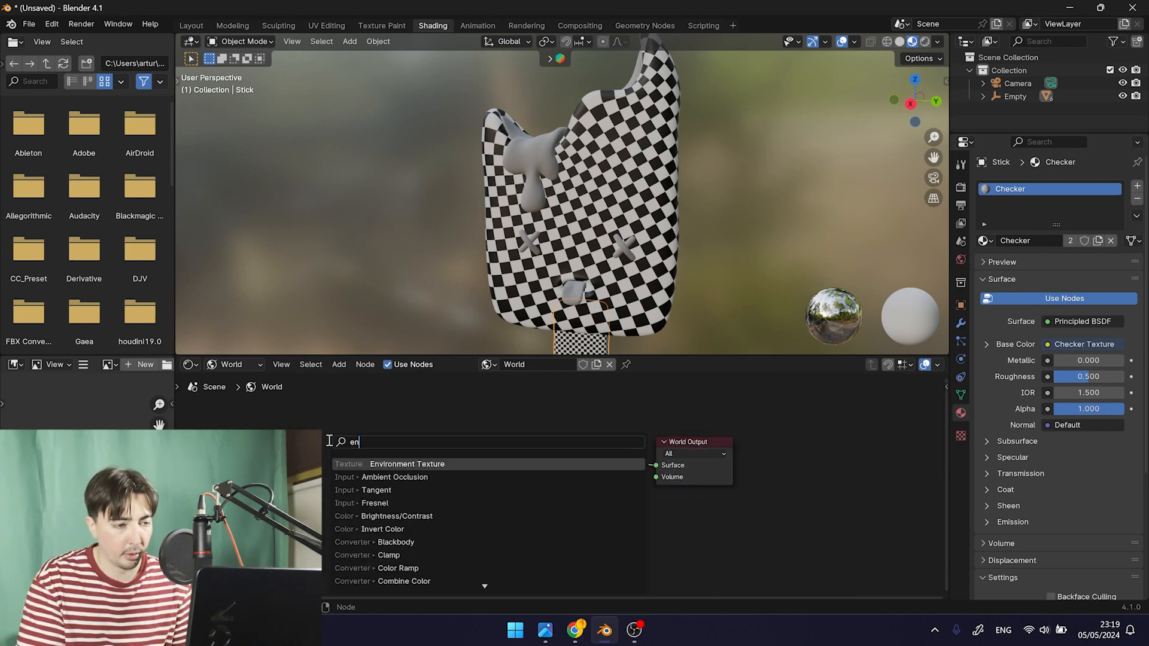
{"action": "key", "text": "Return"}
{"action": "left_click", "coordinate": [307, 414]}
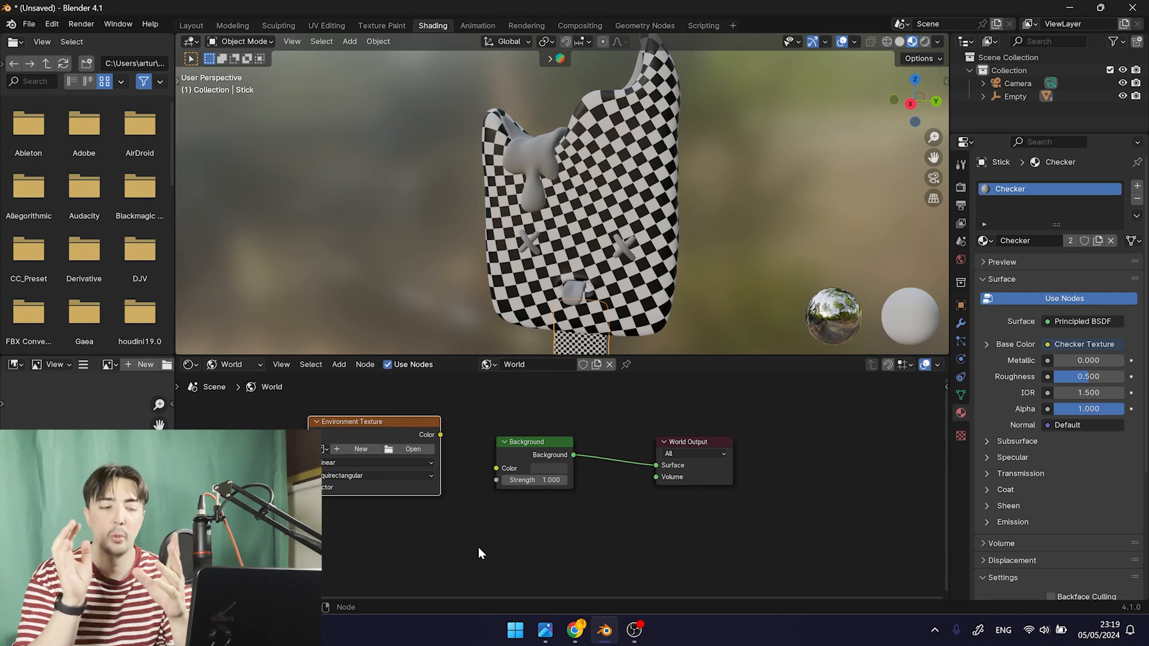
Switch to Chrome, search Google for "hdri" and open Poly Haven's HDRIs page
{"action": "left_click", "coordinate": [575, 632]}
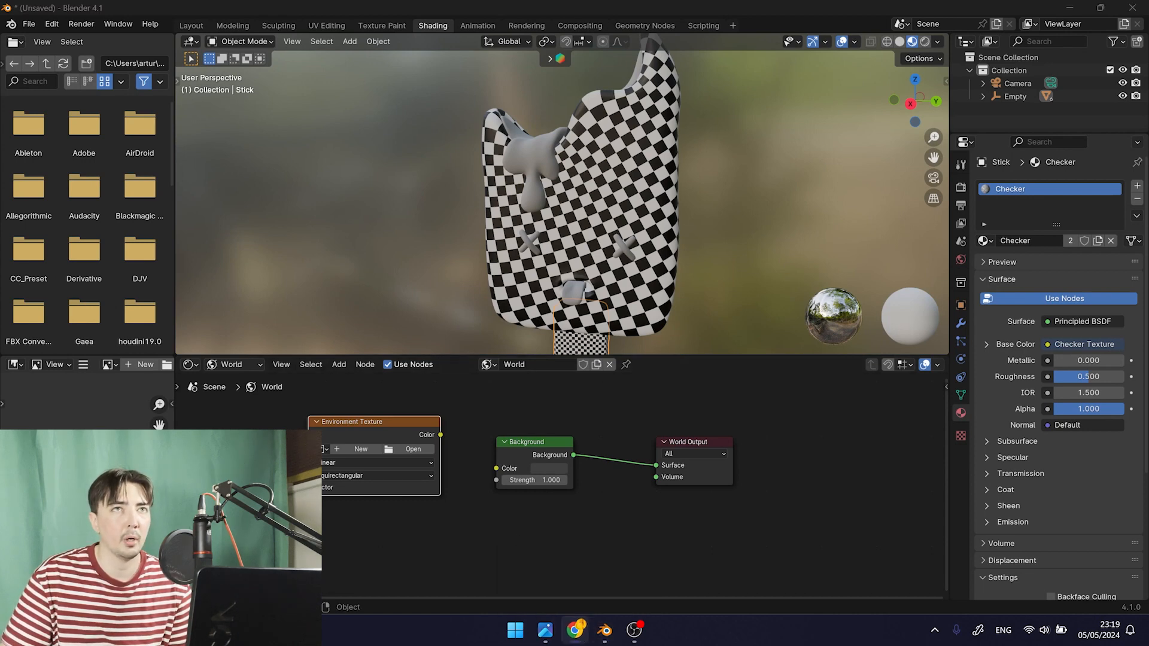
{"action": "double_click", "coordinate": [601, 345]}
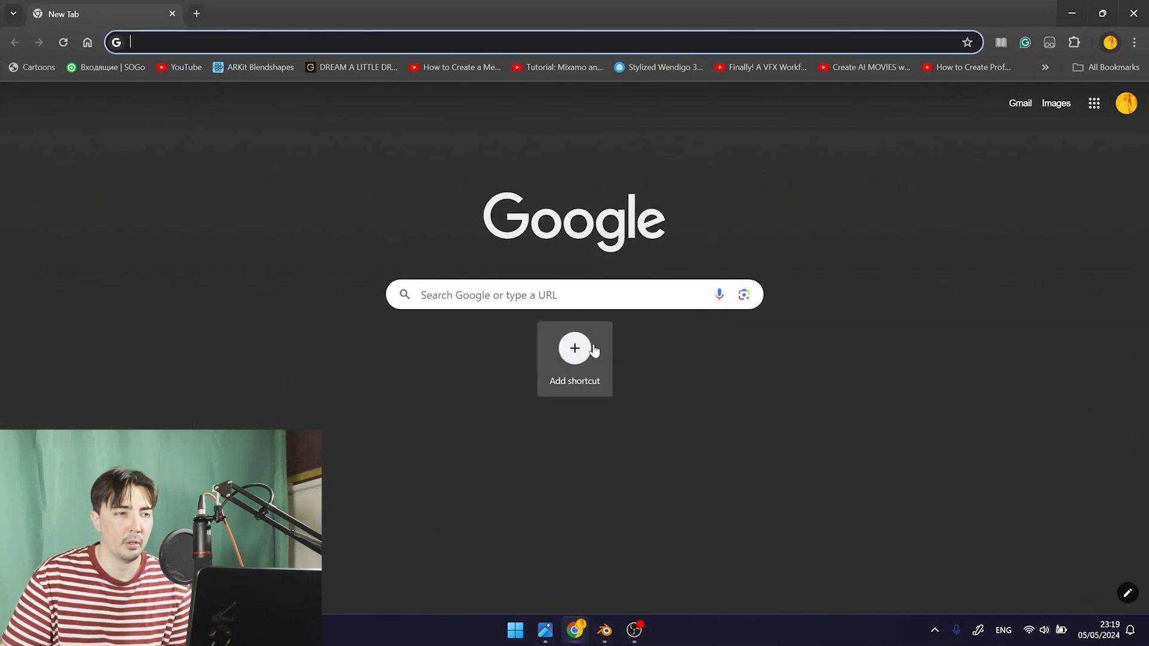
{"action": "type", "text": "hdri"}
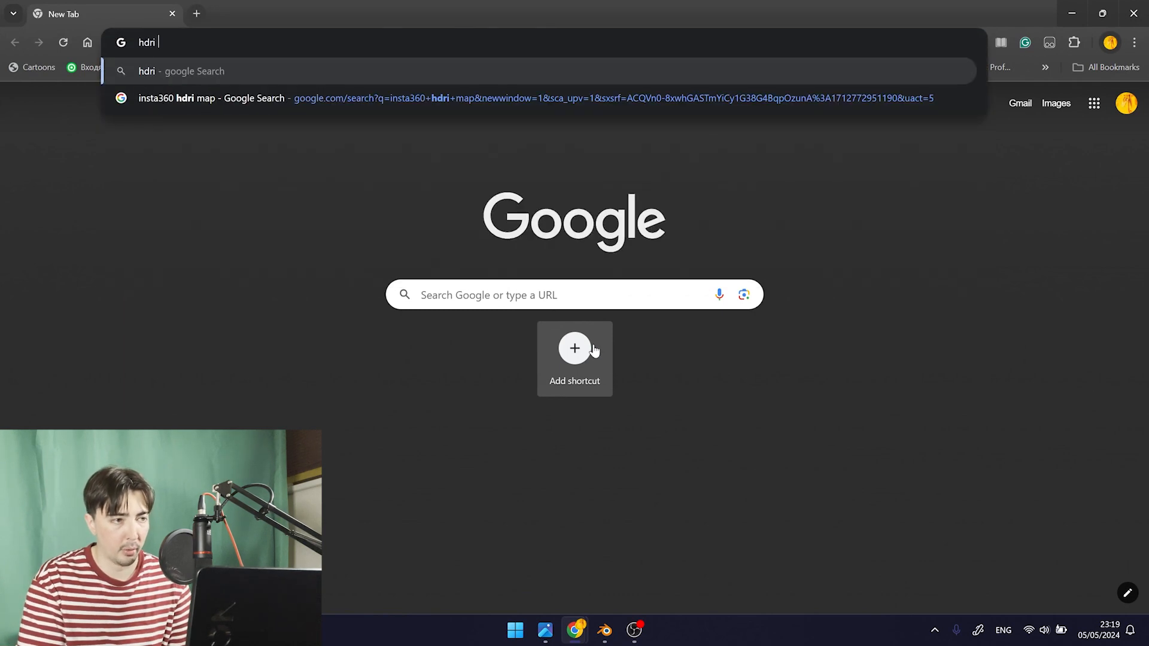
{"action": "key", "text": "Return"}
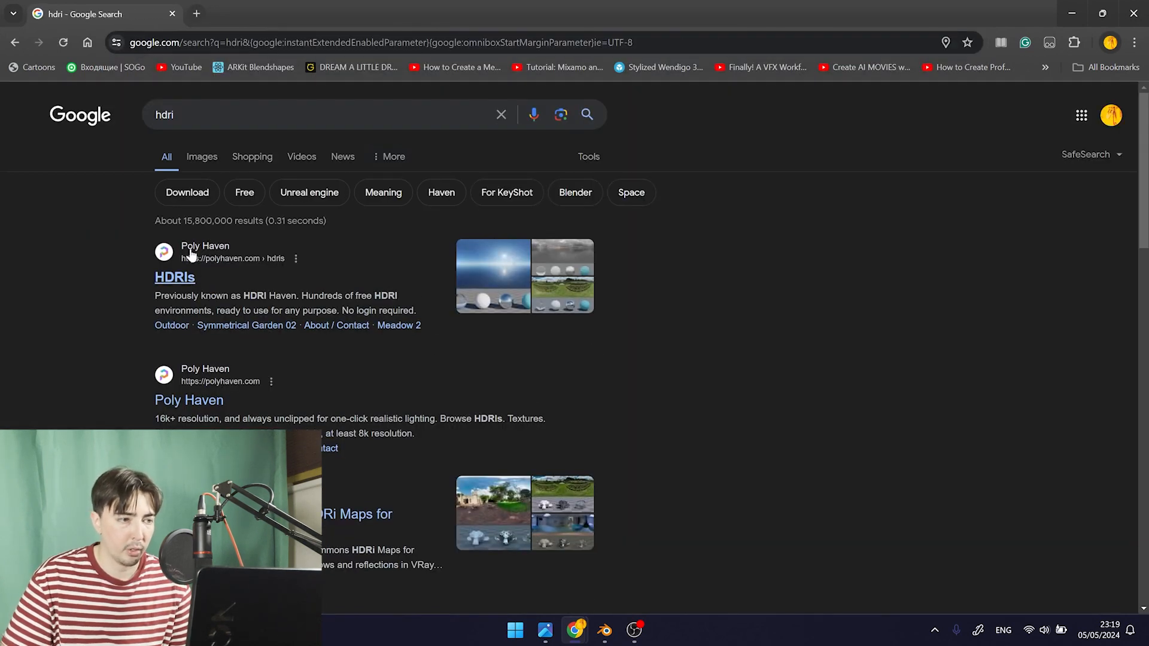
{"action": "left_click", "coordinate": [174, 290]}
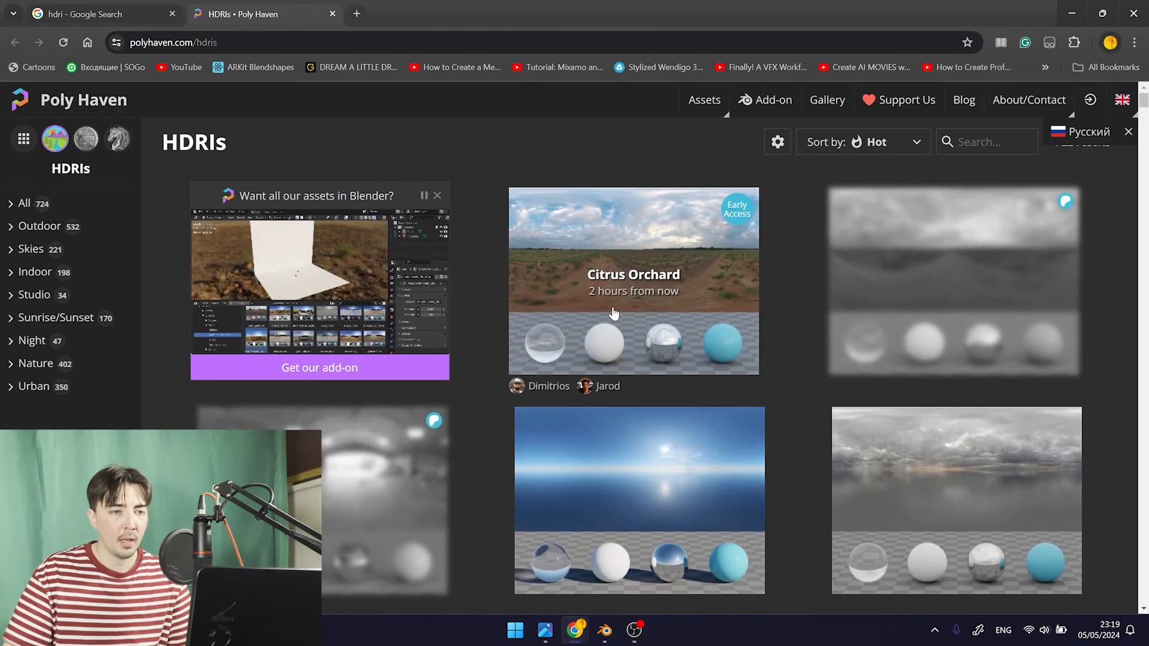
Browse Poly Haven's HDRI thumbnails for a suitable lighting environment
{"action": "scroll", "coordinate": [719, 389], "scroll_direction": "down", "scroll_amount": 8}
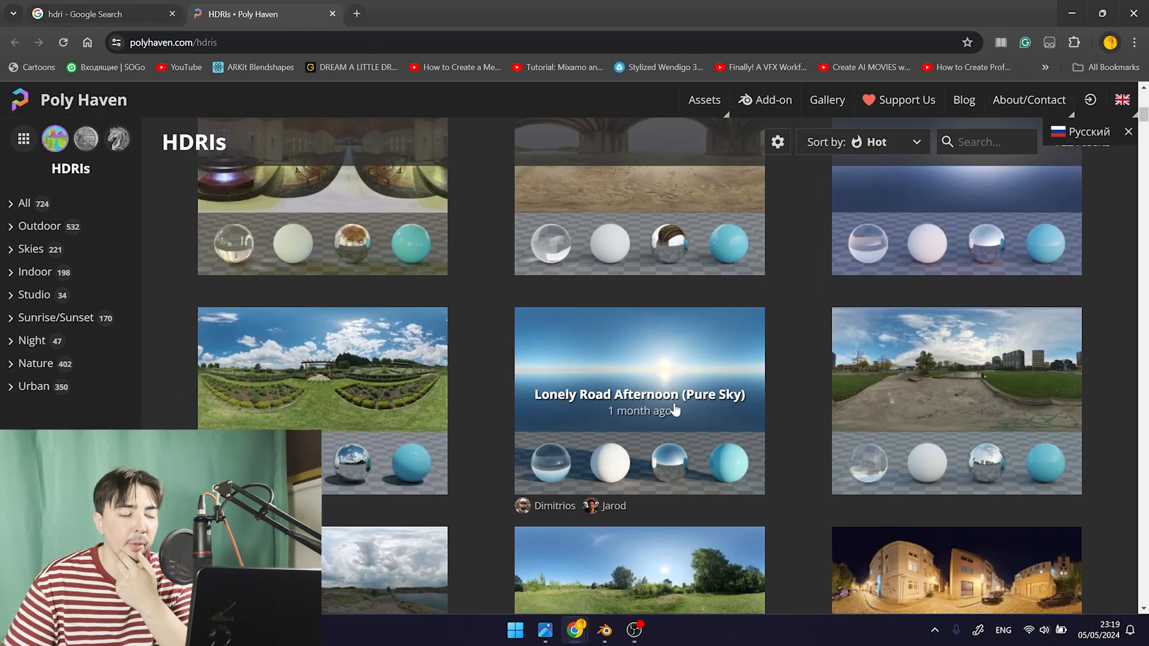
{"action": "scroll", "coordinate": [675, 411], "scroll_direction": "down", "scroll_amount": 3}
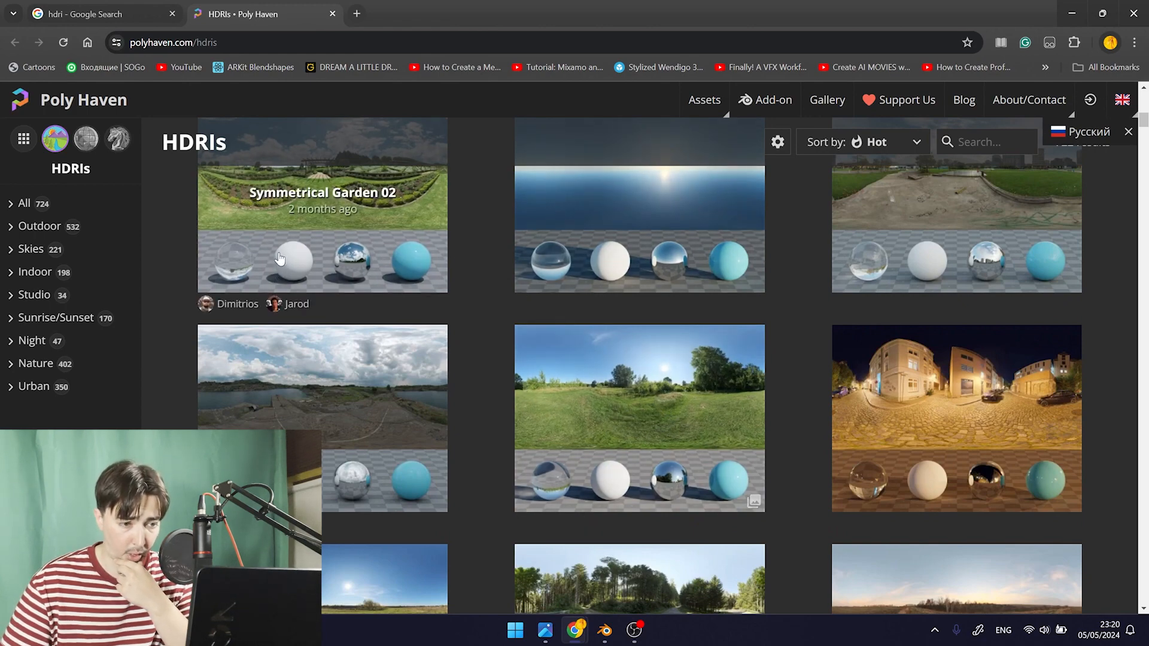
{"action": "scroll", "coordinate": [616, 458], "scroll_direction": "down", "scroll_amount": 3}
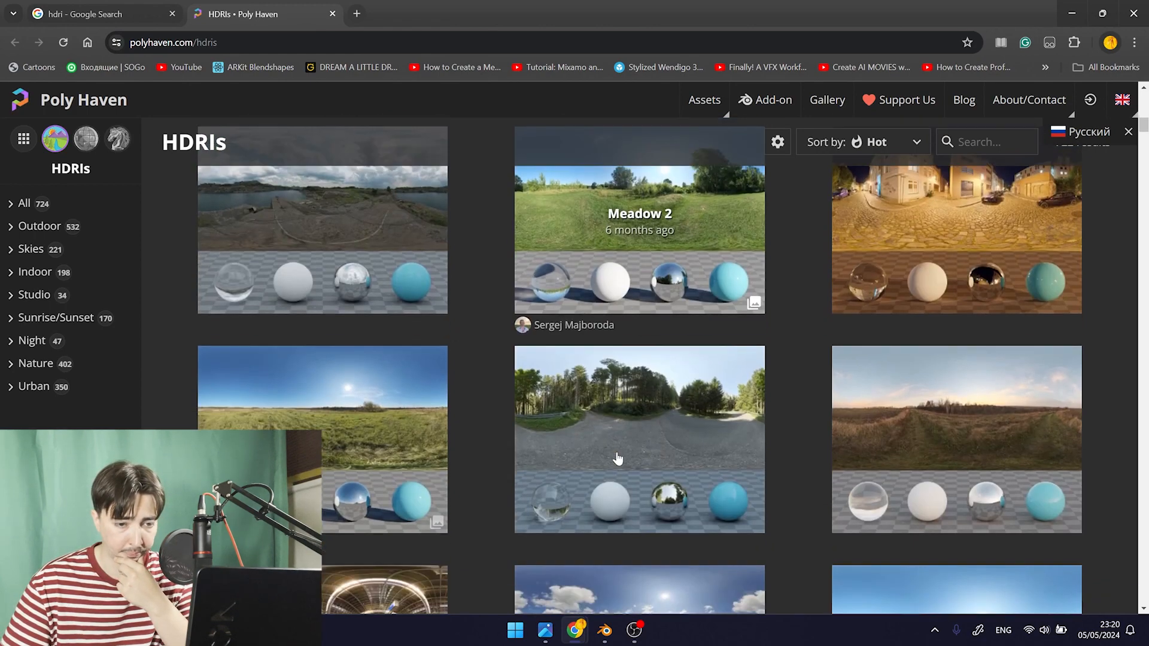
{"action": "scroll", "coordinate": [552, 437], "scroll_direction": "down", "scroll_amount": 5}
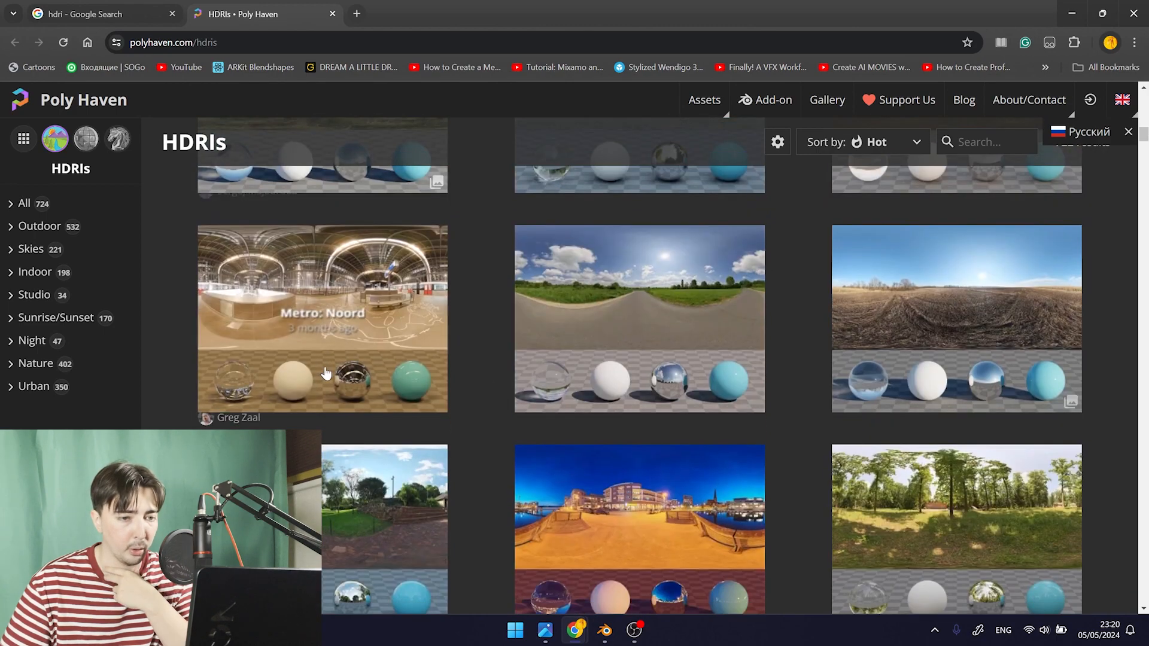
{"action": "scroll", "coordinate": [398, 376], "scroll_direction": "down", "scroll_amount": 3}
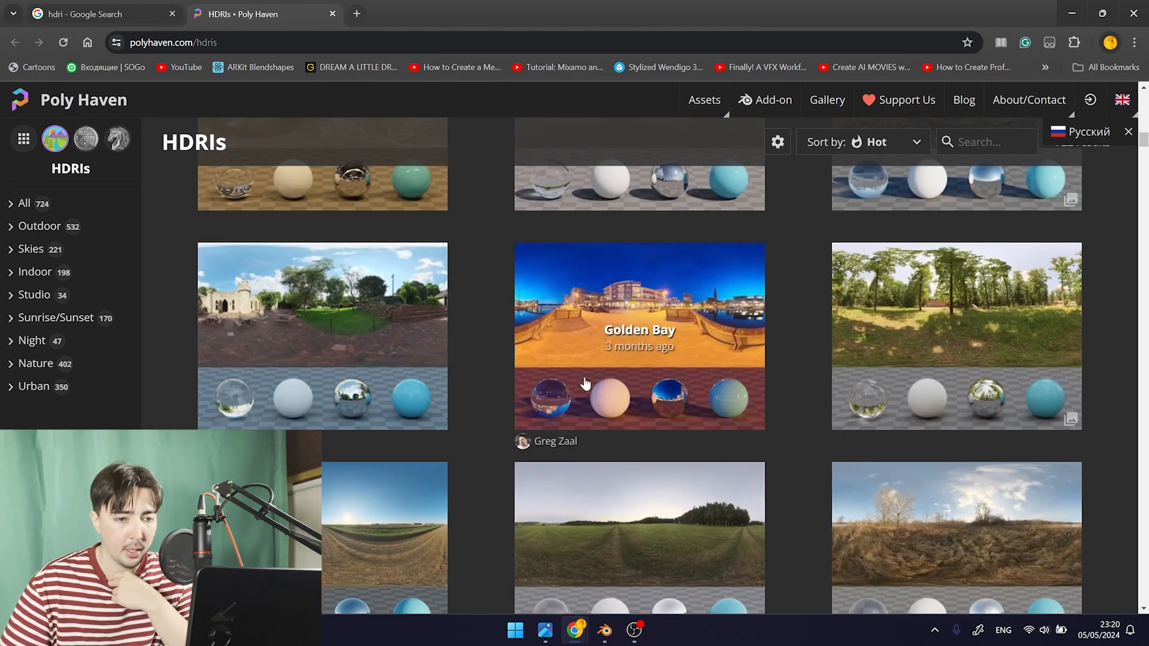
{"action": "scroll", "coordinate": [816, 390], "scroll_direction": "down", "scroll_amount": 3}
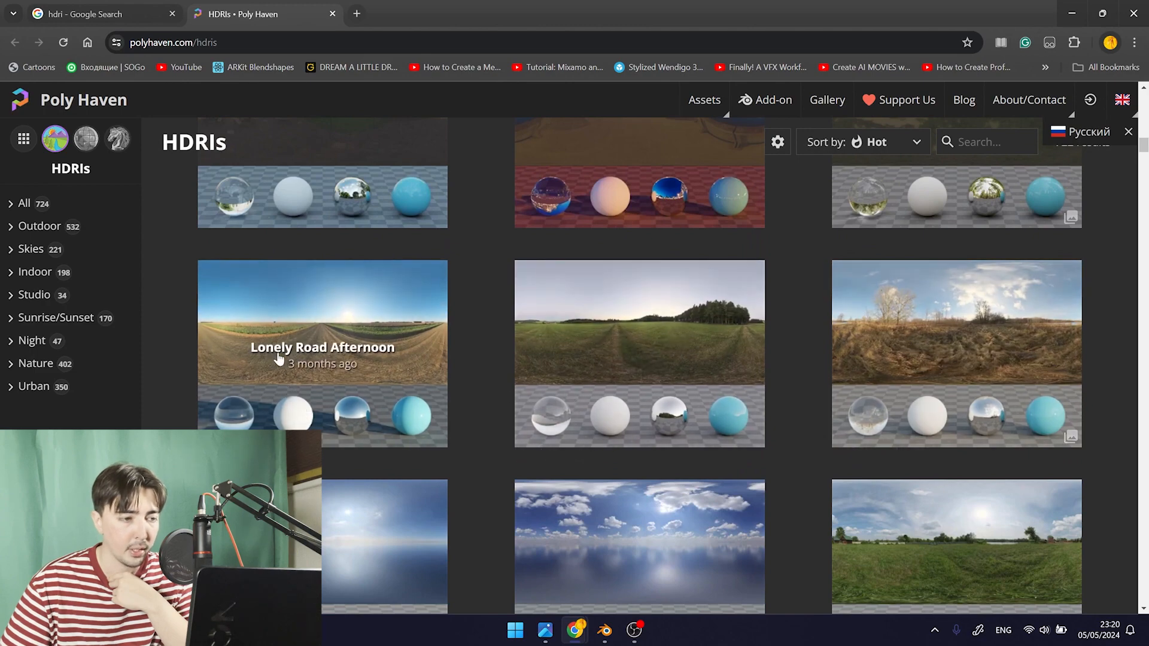
{"action": "scroll", "coordinate": [317, 401], "scroll_direction": "down", "scroll_amount": 3}
{"action": "scroll", "coordinate": [632, 393], "scroll_direction": "down", "scroll_amount": 3}
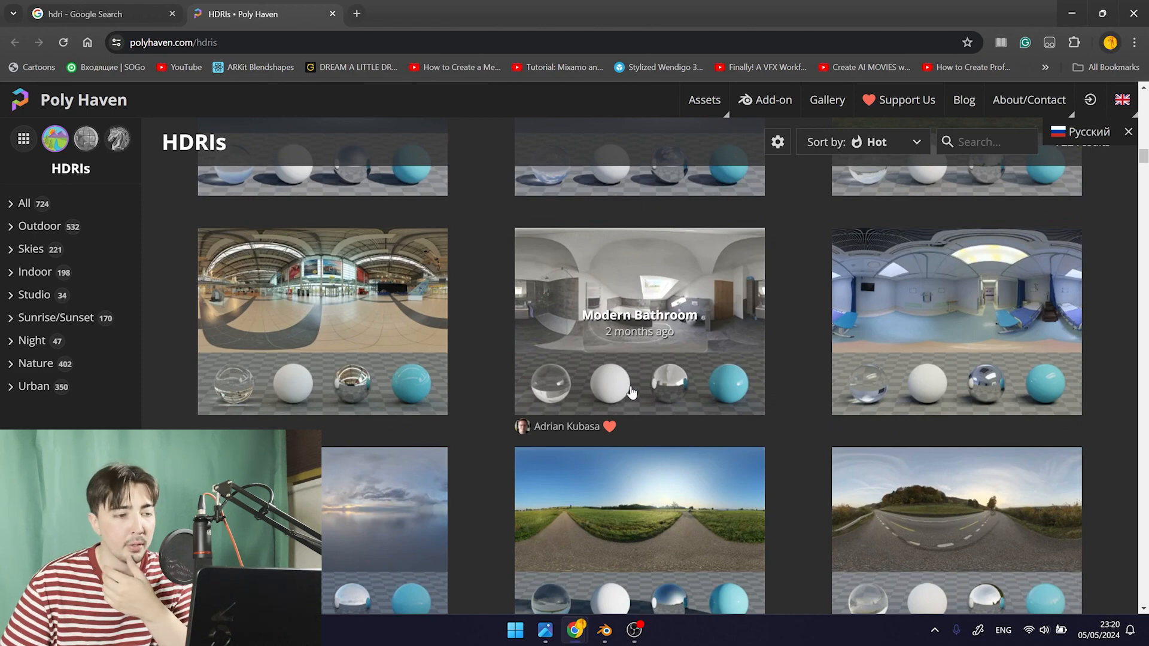
{"action": "scroll", "coordinate": [632, 392], "scroll_direction": "down", "scroll_amount": 3}
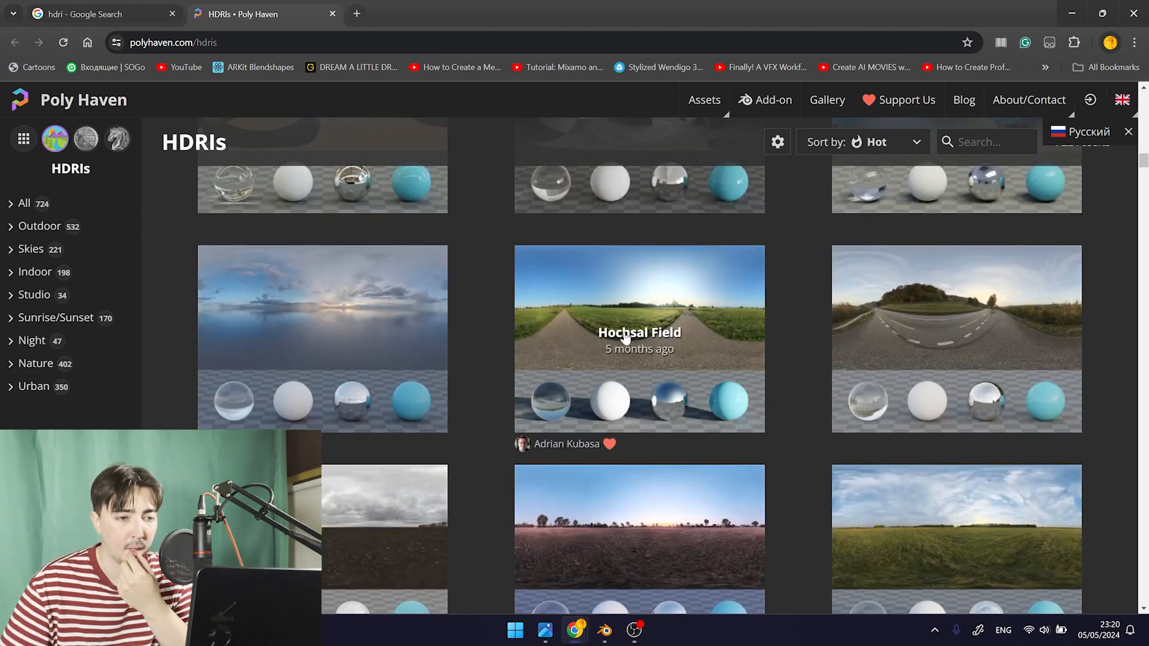
{"action": "scroll", "coordinate": [680, 344], "scroll_direction": "down", "scroll_amount": 4}
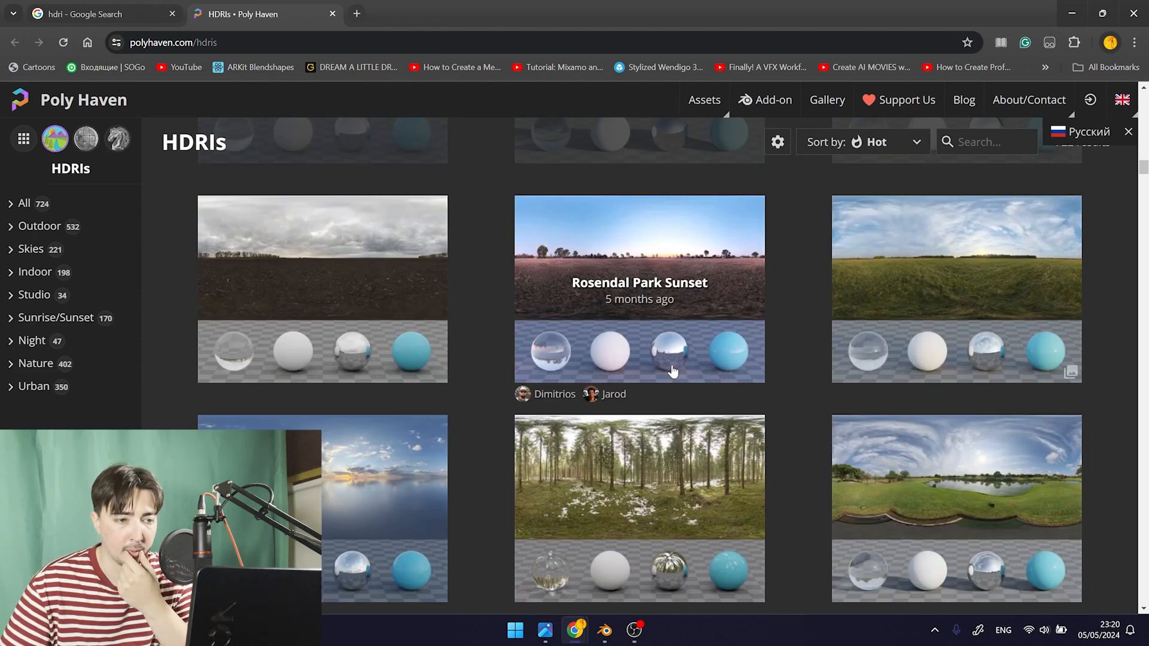
{"action": "scroll", "coordinate": [673, 372], "scroll_direction": "down", "scroll_amount": 2}
{"action": "scroll", "coordinate": [638, 298], "scroll_direction": "up", "scroll_amount": 2}
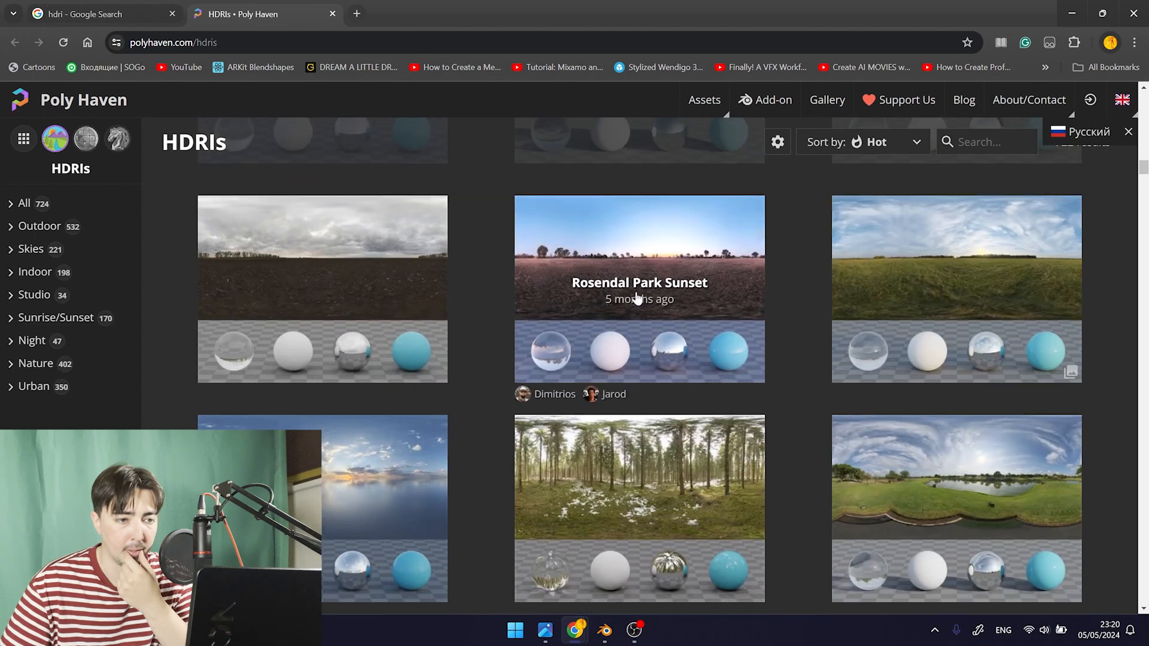
Open the Rosendal Park Sunset HDRI and download it as a 2K EXR
{"action": "left_click", "coordinate": [638, 298]}
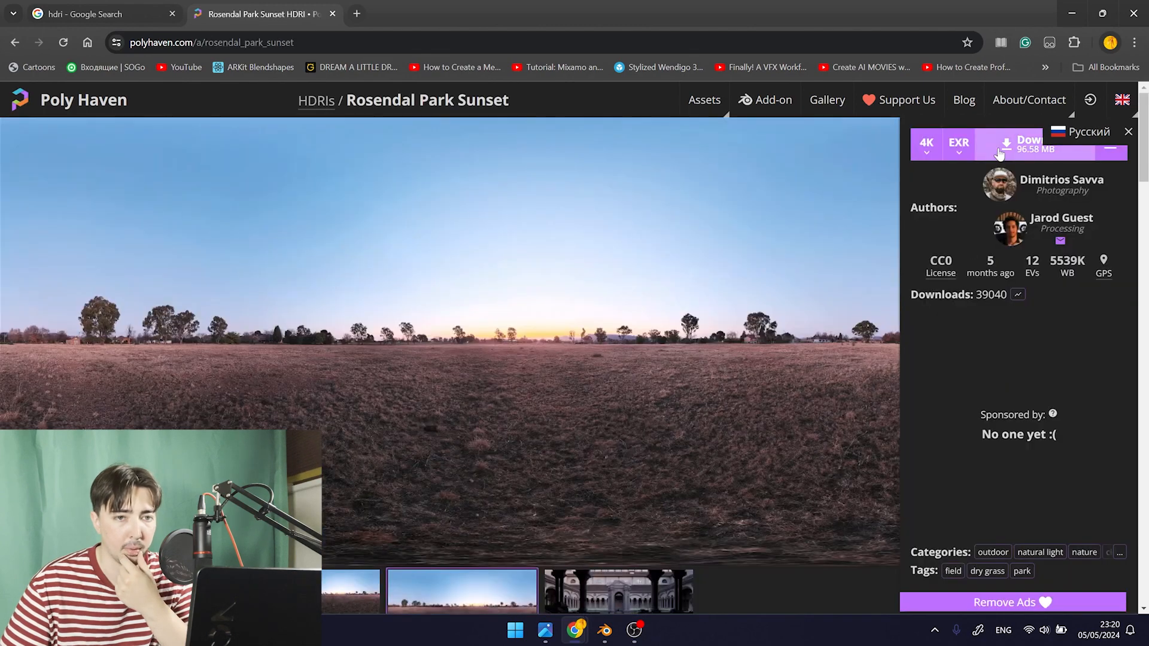
{"action": "left_click", "coordinate": [927, 144]}
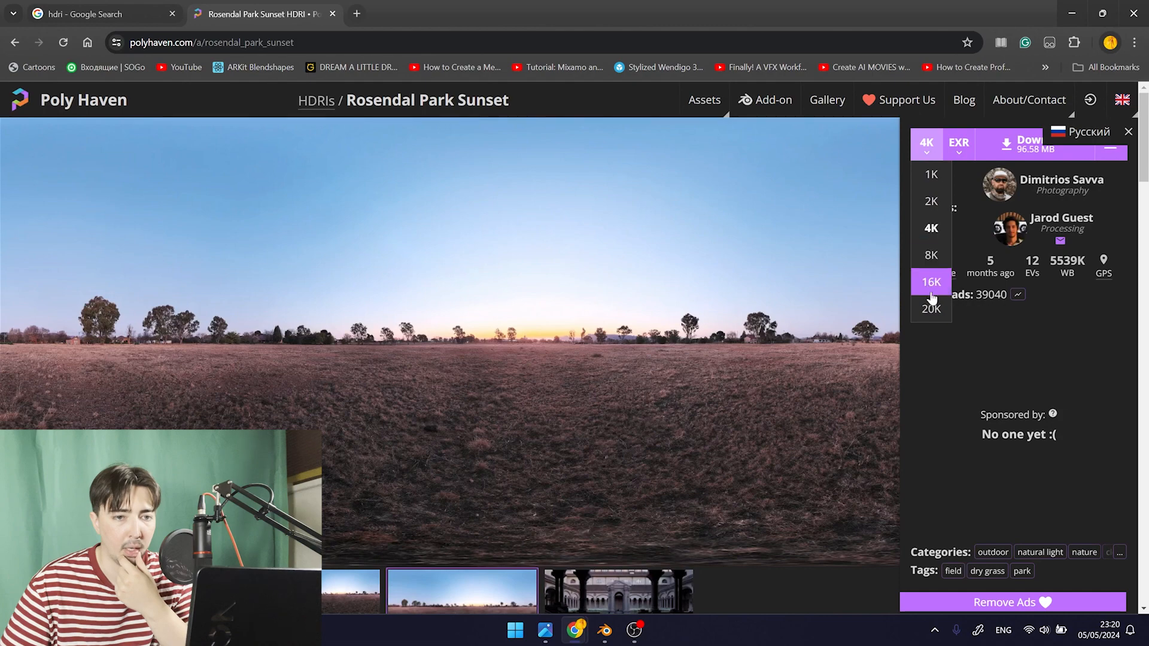
{"action": "left_click", "coordinate": [932, 202]}
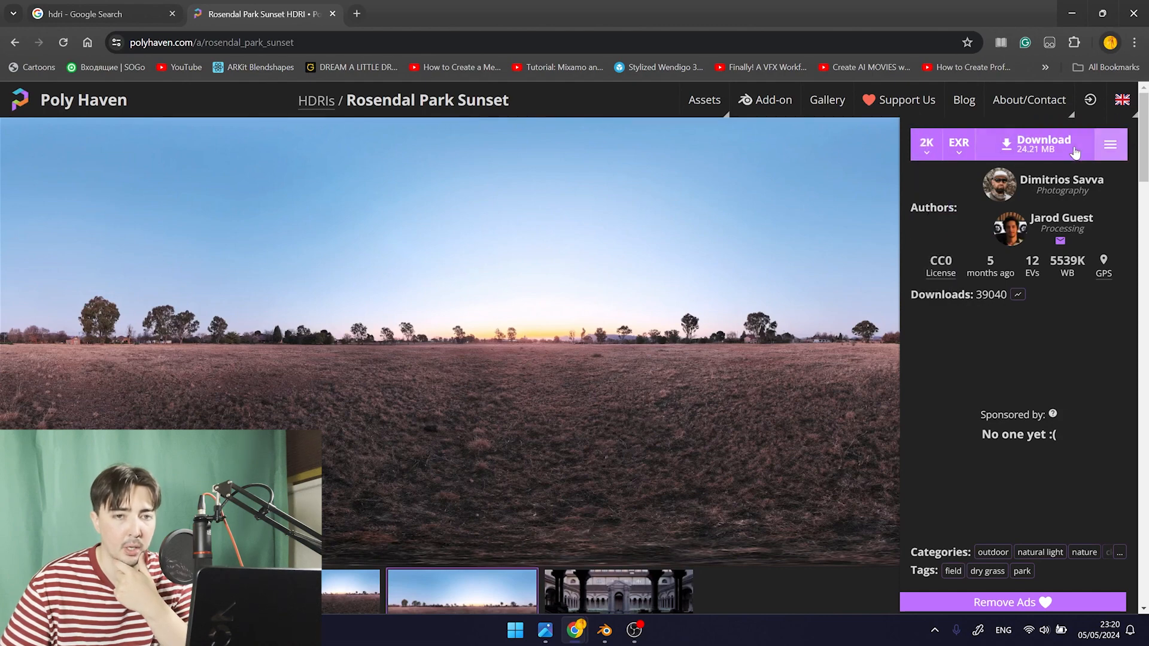
{"action": "left_click", "coordinate": [1025, 157]}
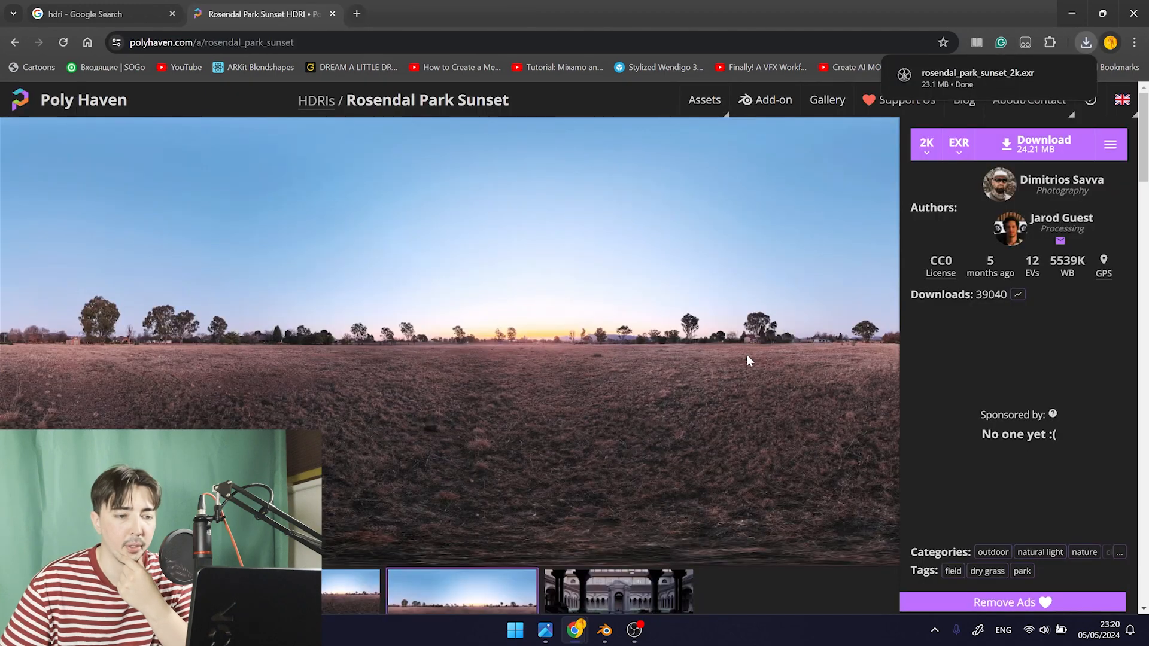
Switch back to Blender, load rosendal_park_sunset_2k.exr from the Desktop into the Environment Texture node and move the node slightly away from Background
{"action": "left_click", "coordinate": [605, 631]}
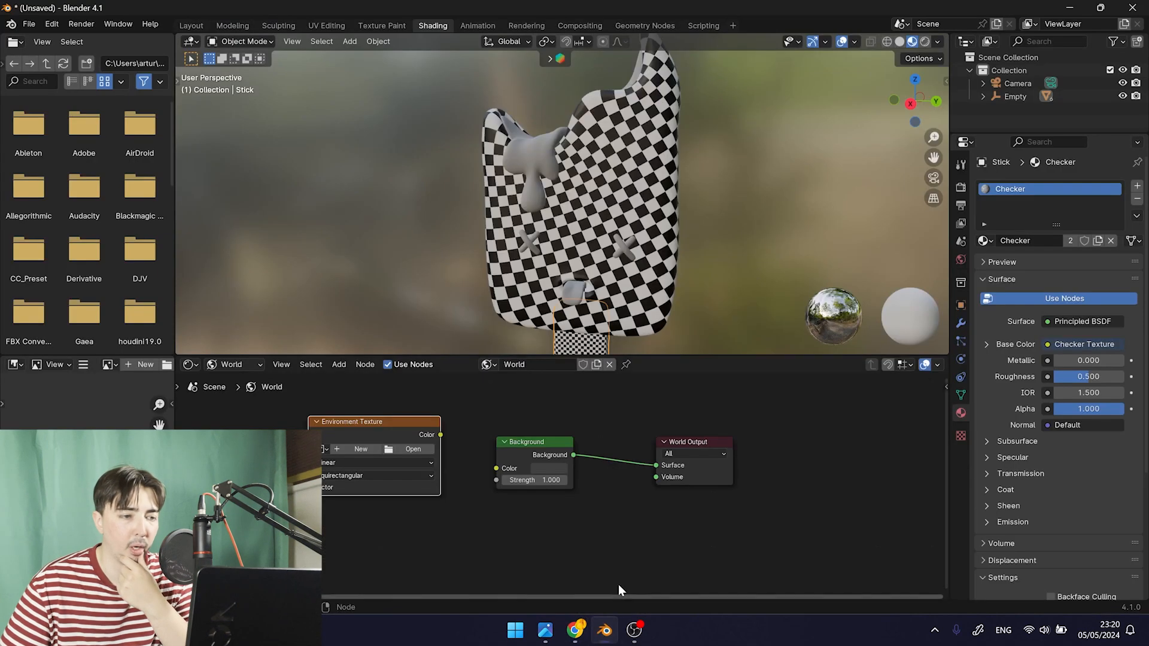
{"action": "left_click", "coordinate": [403, 446]}
{"action": "left_click", "coordinate": [289, 209]}
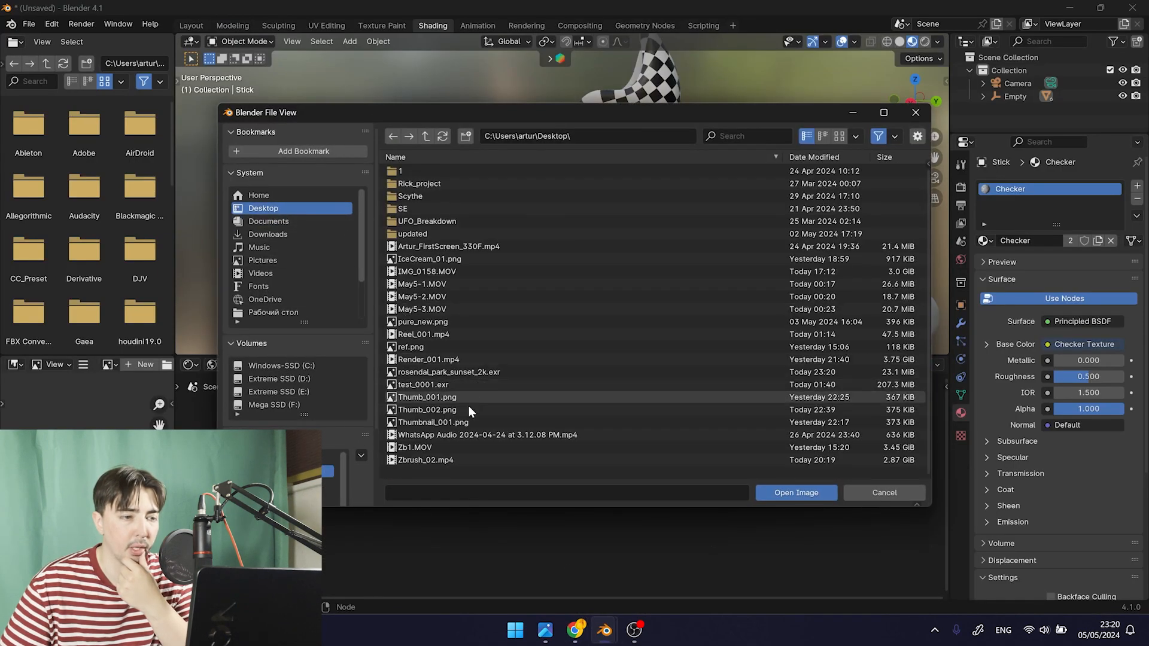
{"action": "double_click", "coordinate": [449, 372]}
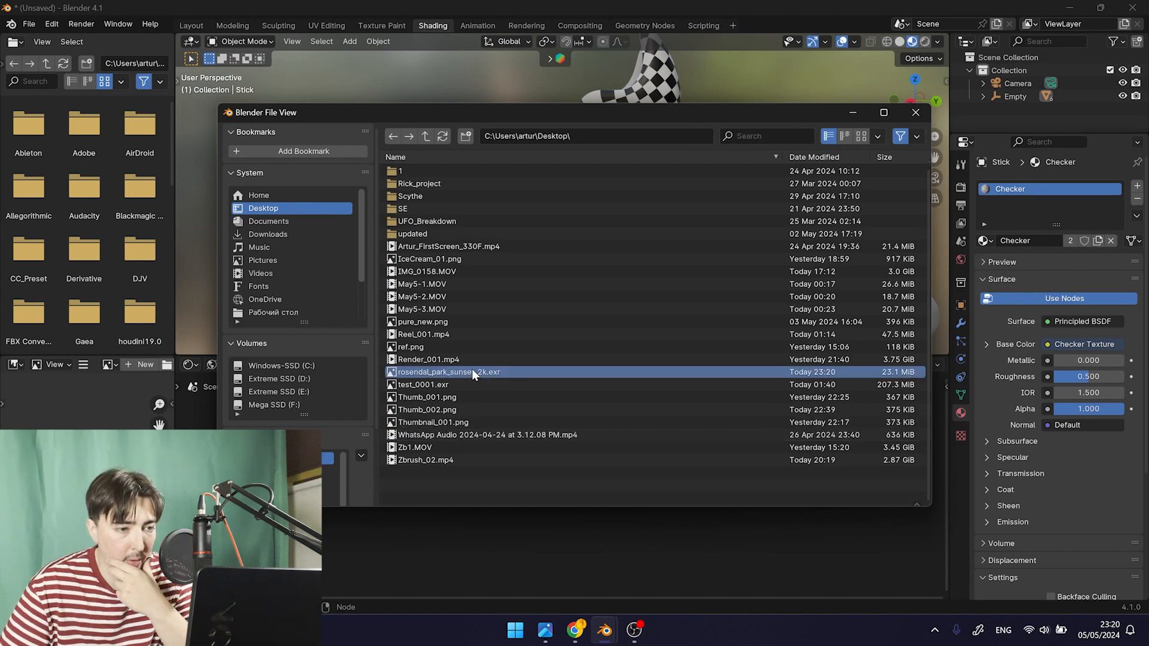
{"action": "left_click_drag", "start_coordinate": [389, 427], "coordinate": [373, 435]}
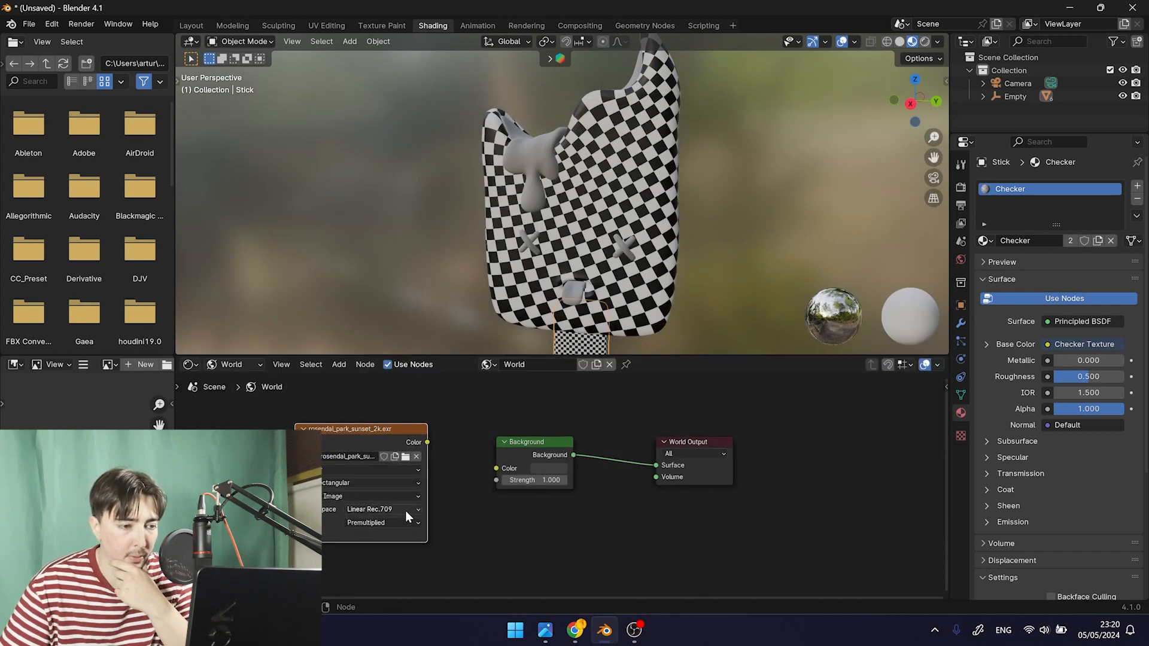
Set the color space of the rosendal_park_sunset_2k.exr environment texture to Non-Color
{"action": "left_click", "coordinate": [404, 510]}
{"action": "left_click", "coordinate": [377, 513]}
{"action": "left_click", "coordinate": [376, 513]}
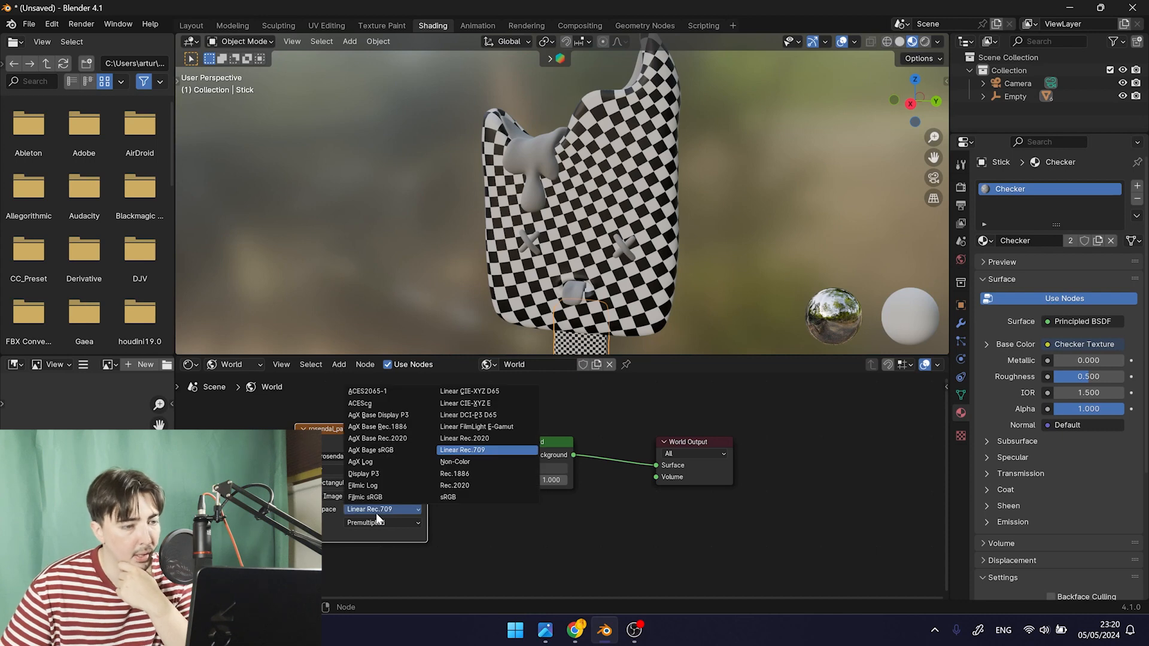
{"action": "left_click", "coordinate": [448, 461]}
{"action": "key", "text": "Home"}
{"action": "scroll", "coordinate": [409, 440], "scroll_direction": "left", "scroll_amount": 5}
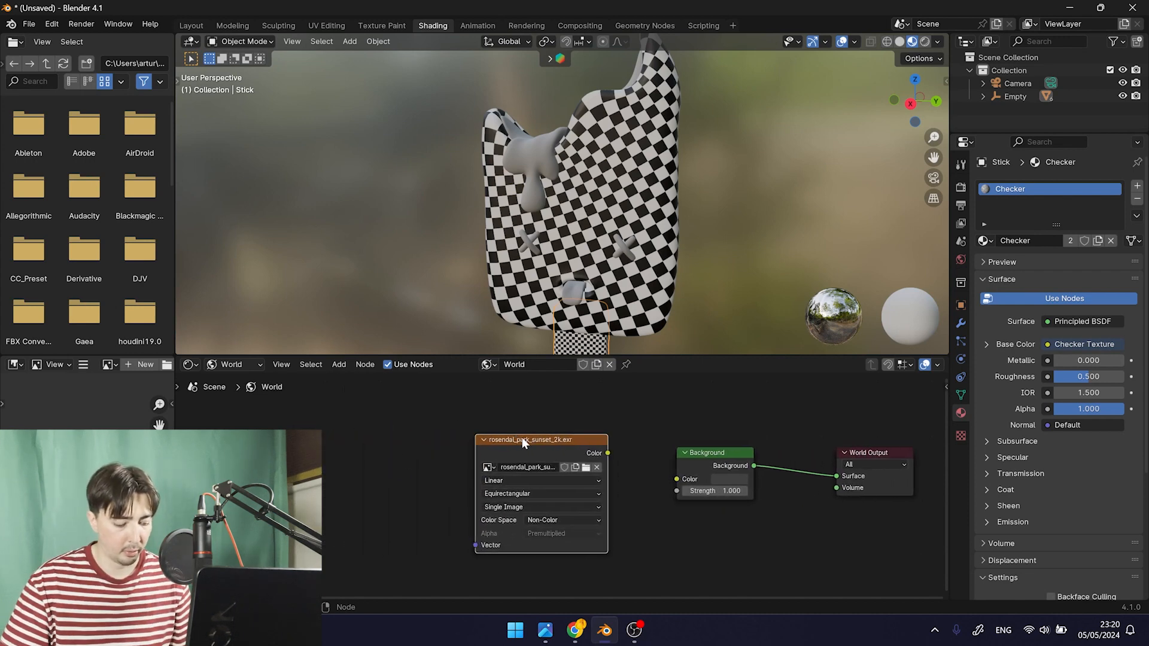
Add Mapping and Texture Coordinate nodes to the environment texture and connect its Color output to the Background node's Color
{"action": "key", "text": "ctrl+t"}
{"action": "middle_click_drag", "start_coordinate": [424, 448], "coordinate": [430, 443]}
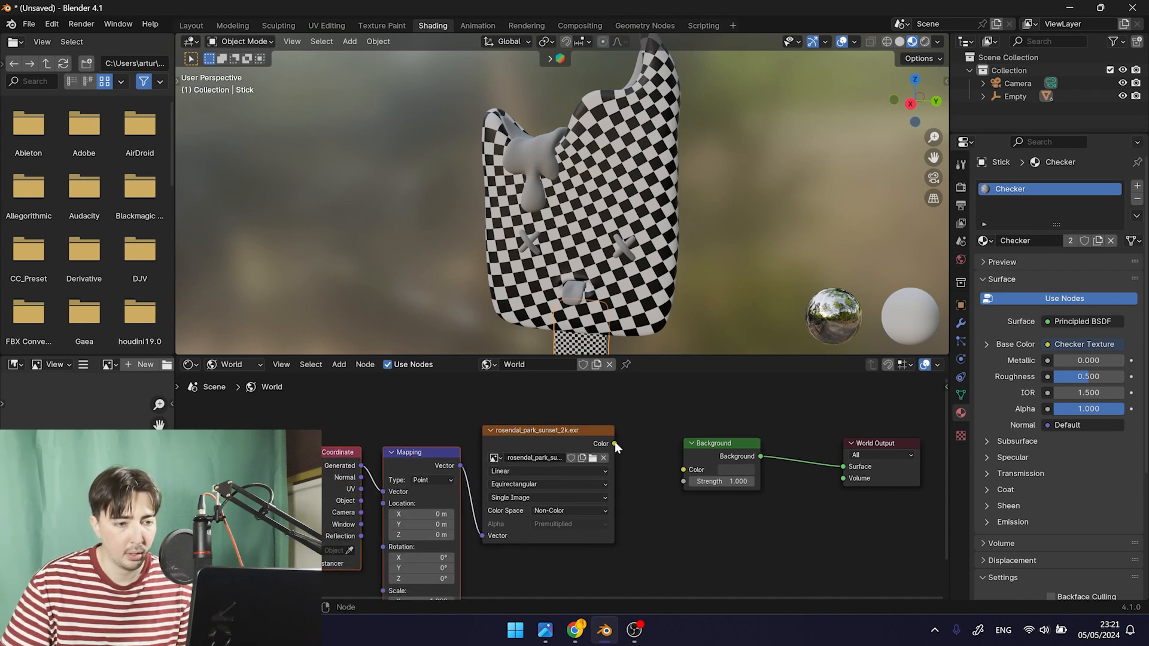
{"action": "left_click_drag", "start_coordinate": [615, 444], "coordinate": [683, 470]}
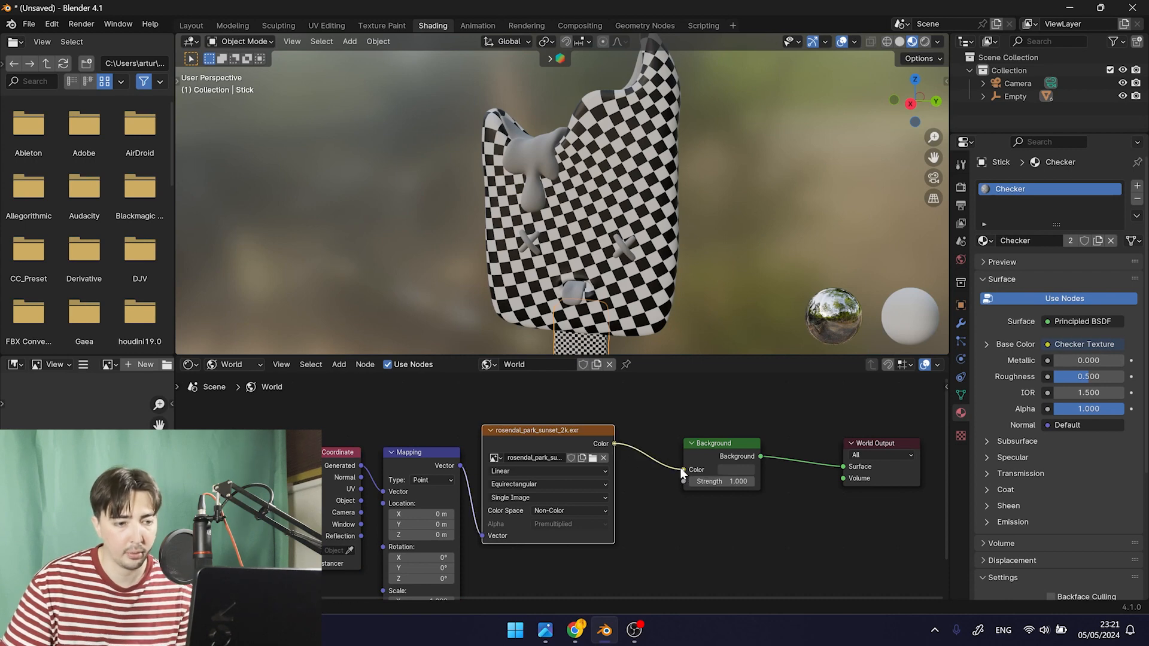
Enable Scene Lights and Scene World for the viewport's material preview shading
{"action": "left_click", "coordinate": [936, 43]}
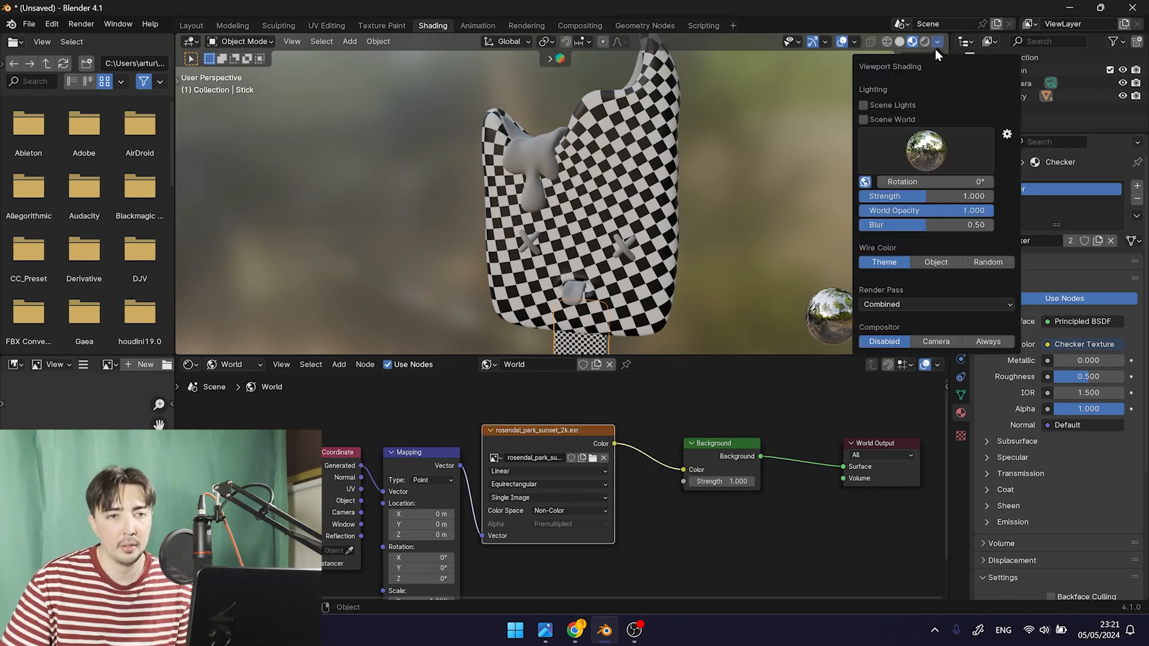
{"action": "left_click", "coordinate": [941, 42]}
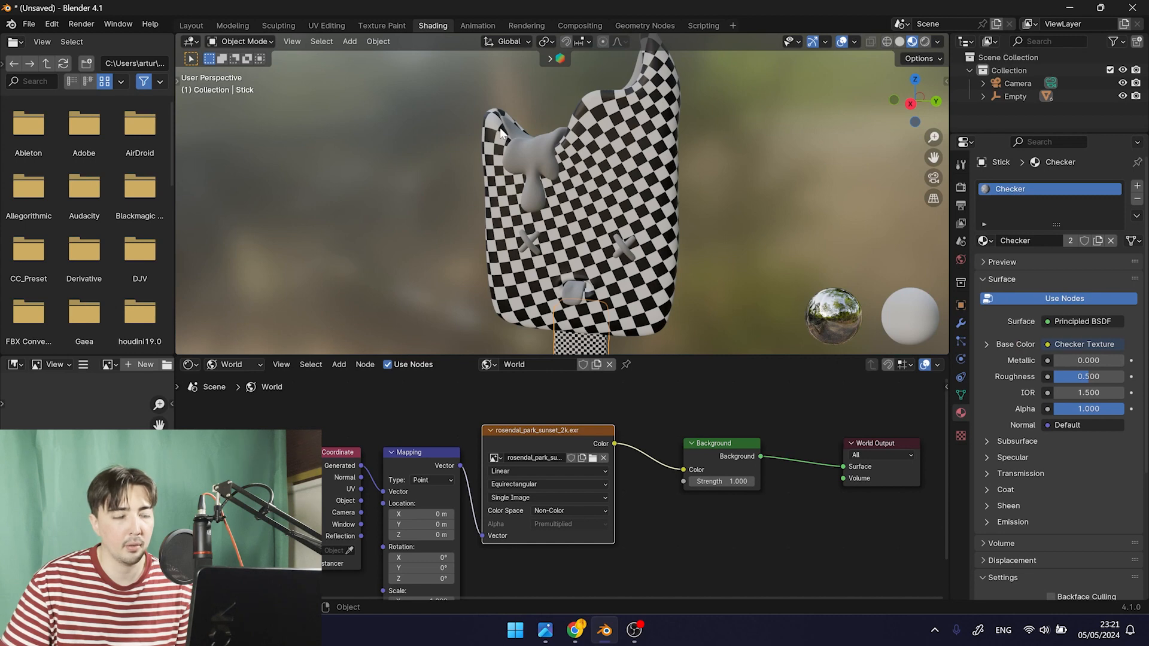
{"action": "left_click", "coordinate": [940, 42]}
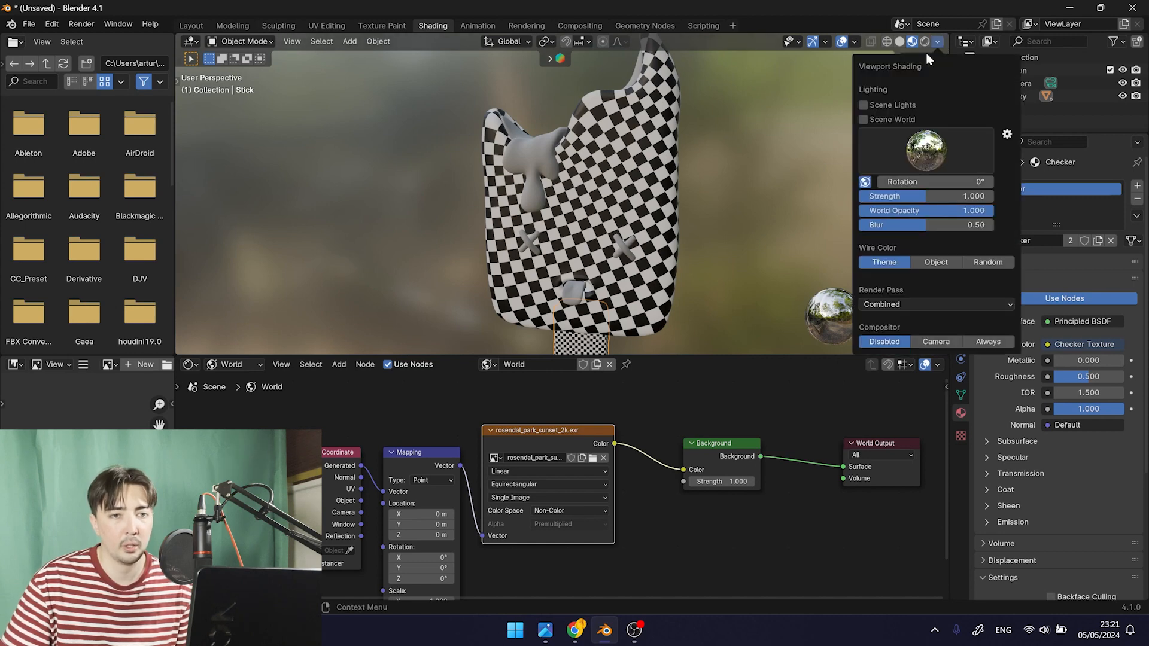
{"action": "left_click", "coordinate": [937, 43]}
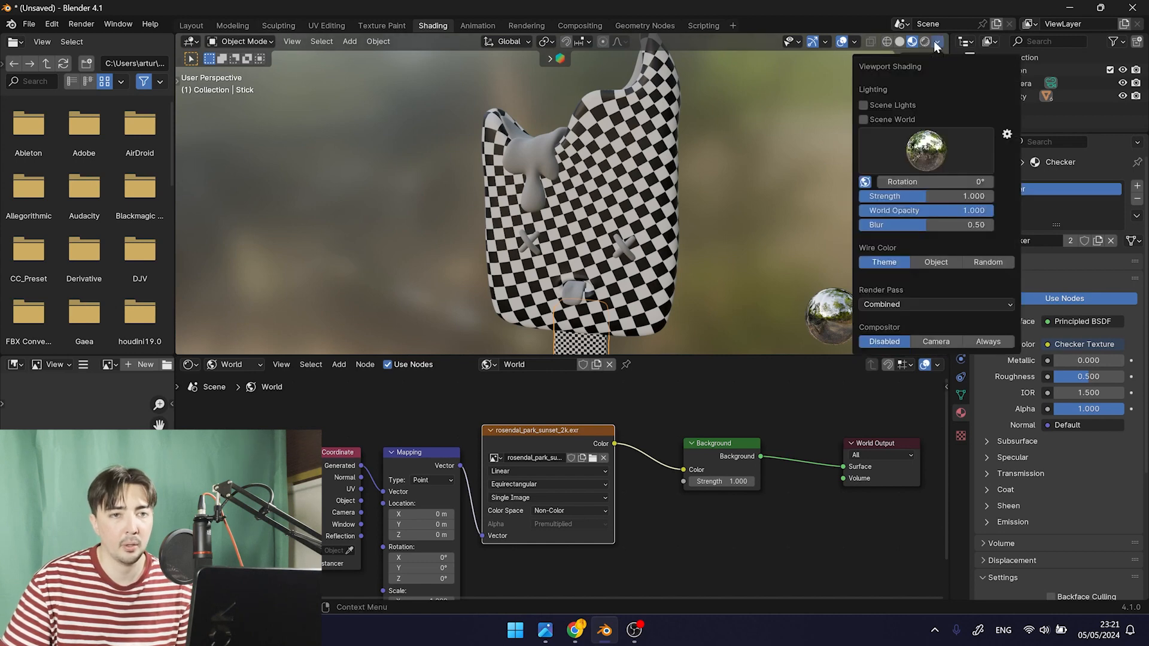
{"action": "left_click", "coordinate": [864, 110]}
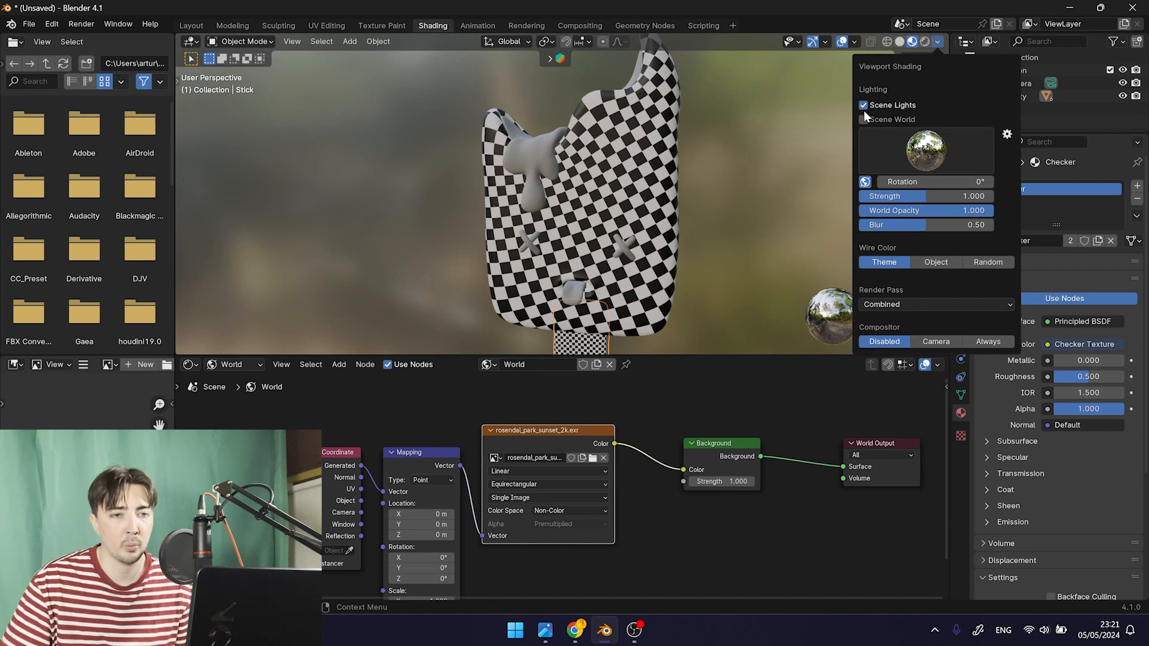
{"action": "left_click", "coordinate": [863, 120]}
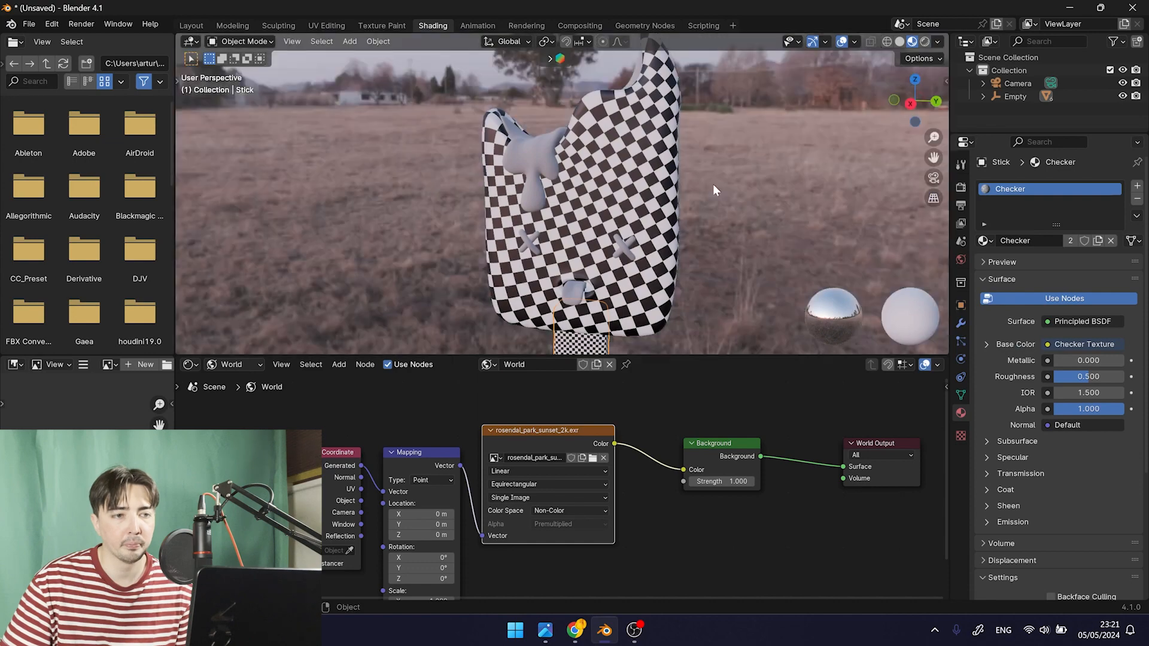
{"action": "scroll", "coordinate": [713, 182], "scroll_direction": "down", "scroll_amount": 3}
{"action": "middle_click_drag", "start_coordinate": [677, 187], "coordinate": [550, 180]}
Set the render engine to Cycles with GPU Compute as the device and the Experimental feature set
{"action": "left_click", "coordinate": [960, 187]}
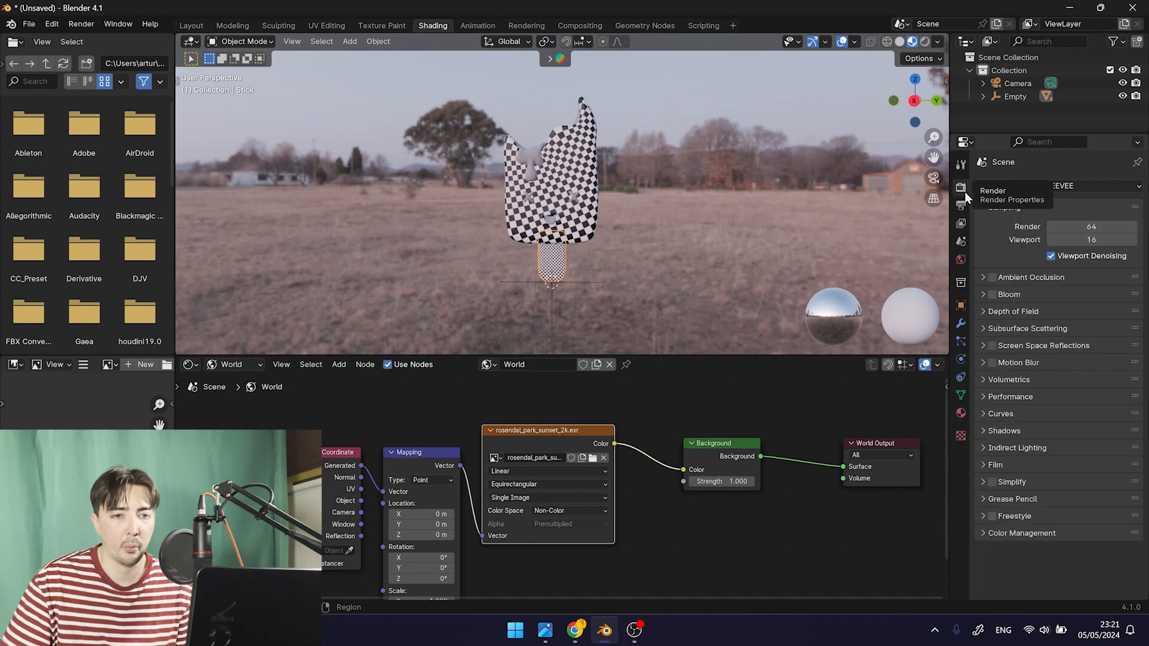
{"action": "left_click", "coordinate": [1102, 185]}
{"action": "left_click", "coordinate": [1081, 231]}
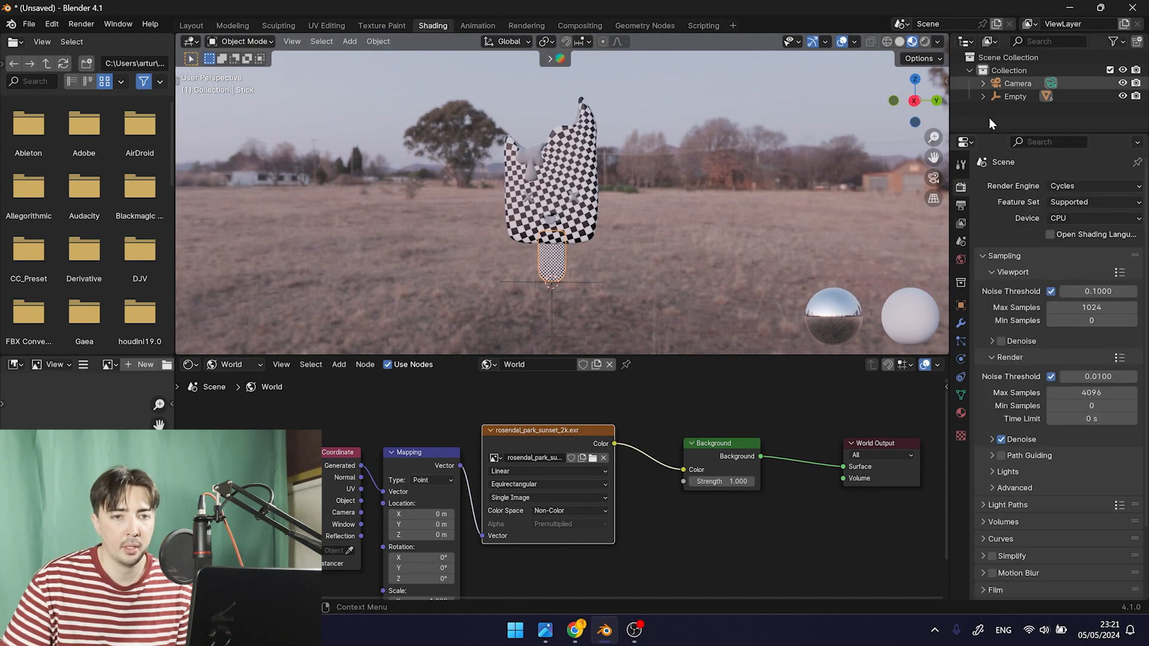
{"action": "left_click", "coordinate": [1065, 216]}
{"action": "left_click", "coordinate": [1058, 247]}
{"action": "scroll", "coordinate": [794, 168], "scroll_direction": "up", "scroll_amount": 3}
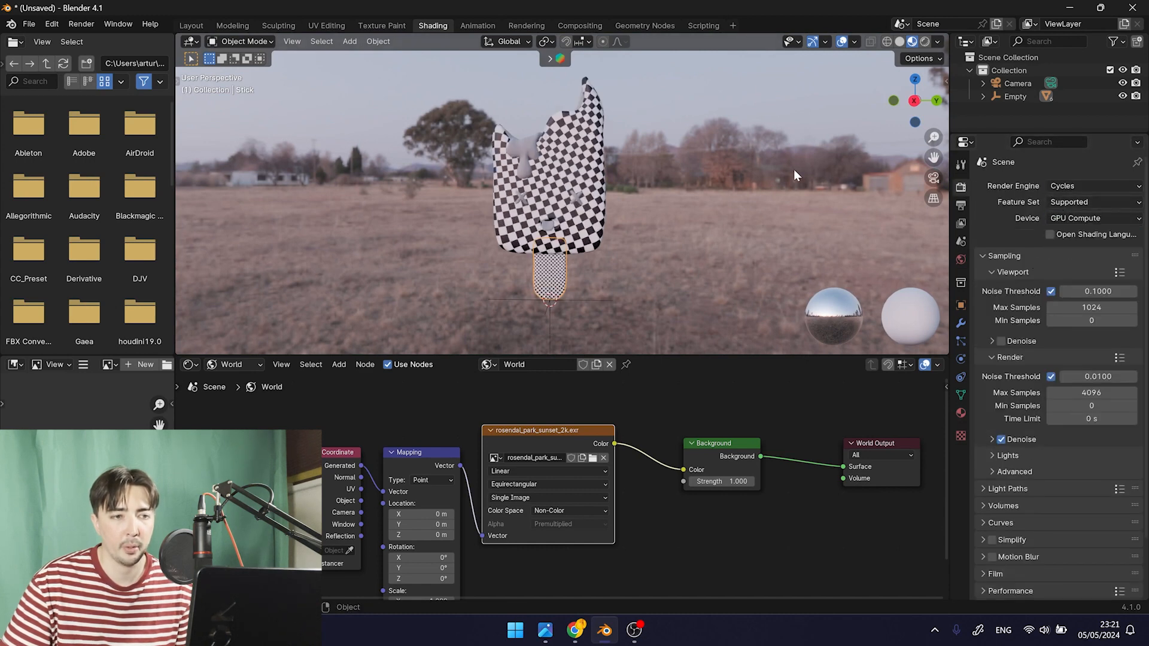
{"action": "left_click", "coordinate": [1084, 206]}
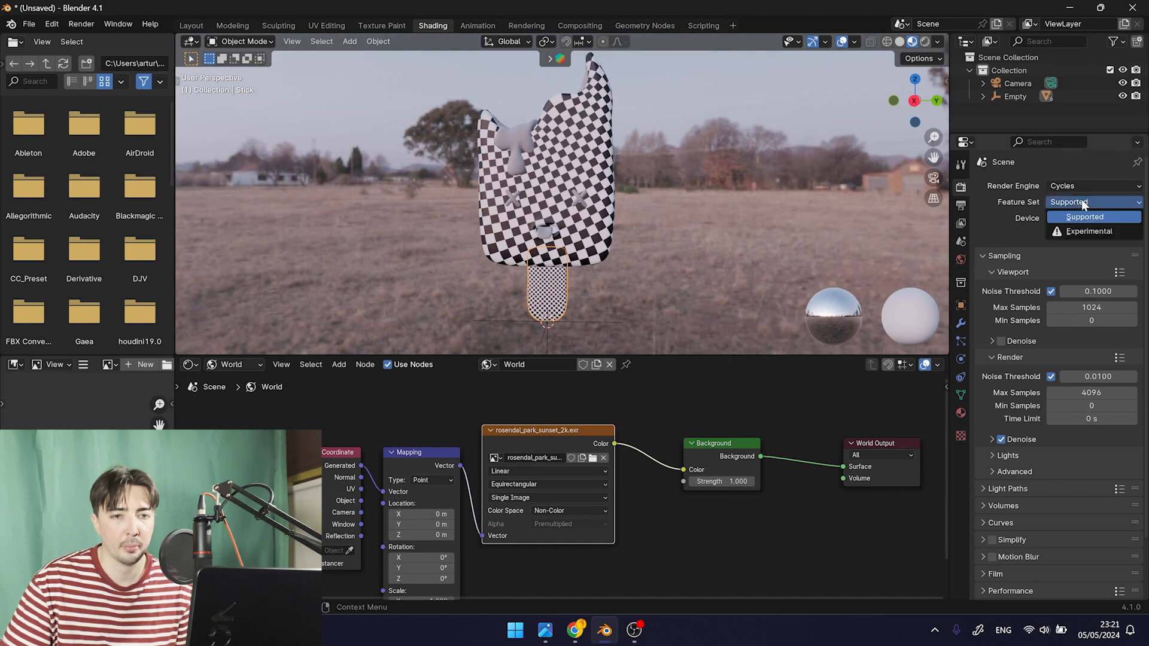
{"action": "left_click", "coordinate": [1083, 231]}
{"action": "scroll", "coordinate": [664, 197], "scroll_direction": "down", "scroll_amount": 3}
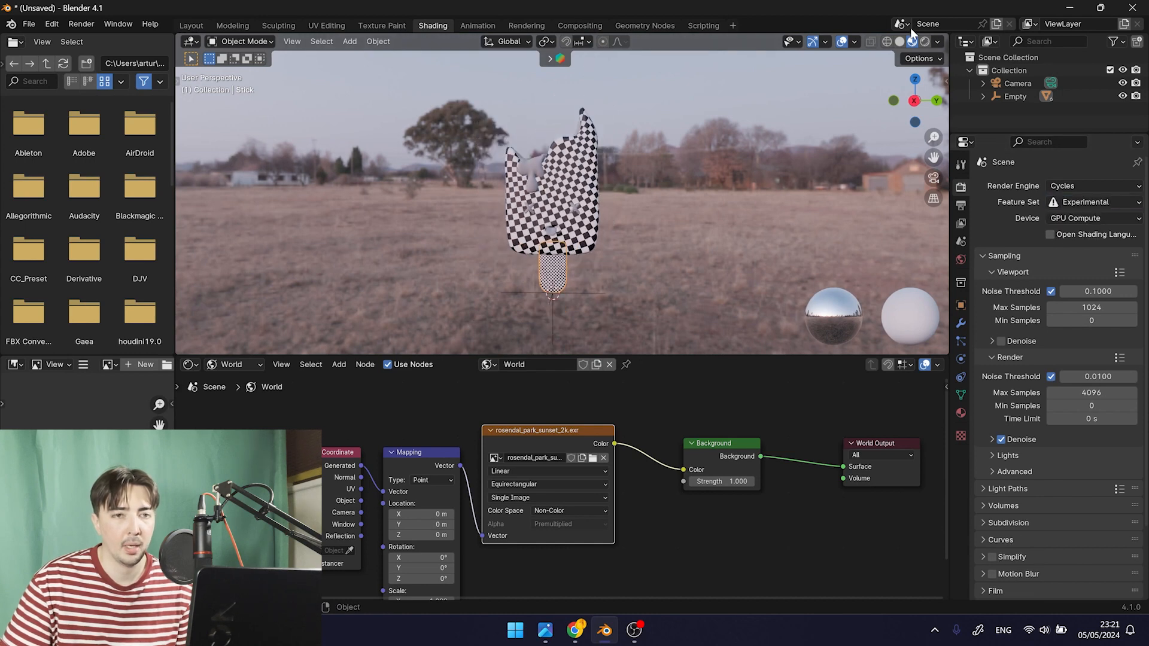
Switch the 3D viewport to rendered shading and view the ice cream model up close
{"action": "key", "text": "z"}
{"action": "left_click", "coordinate": [619, 218]}
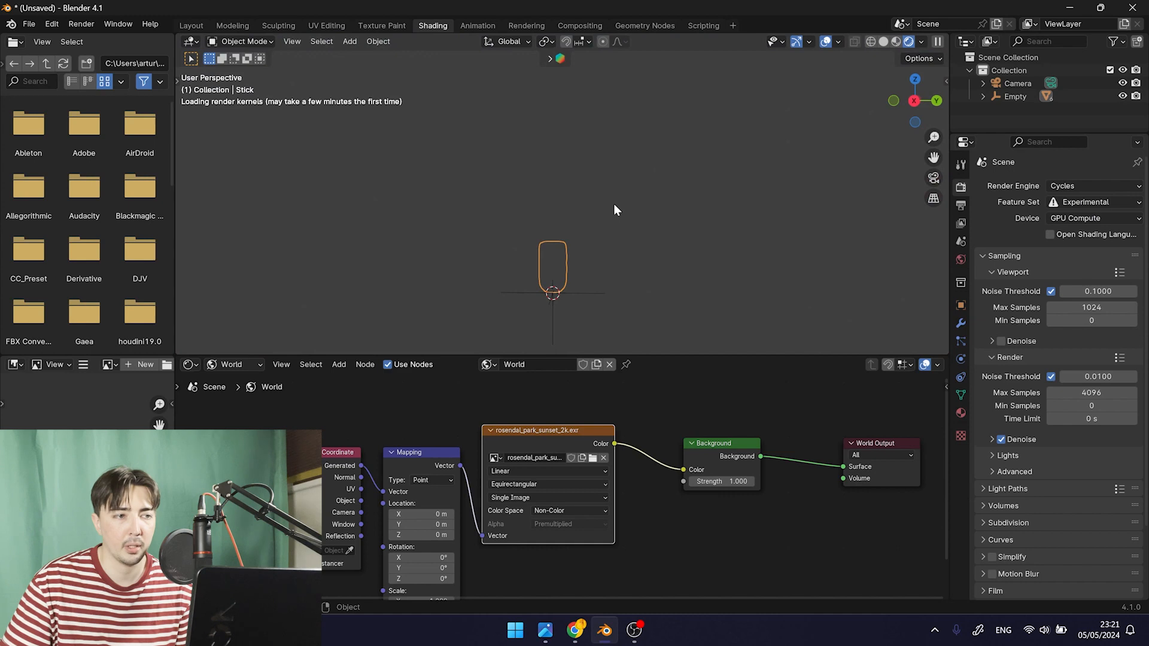
{"action": "scroll", "coordinate": [612, 206], "scroll_direction": "up", "scroll_amount": 4}
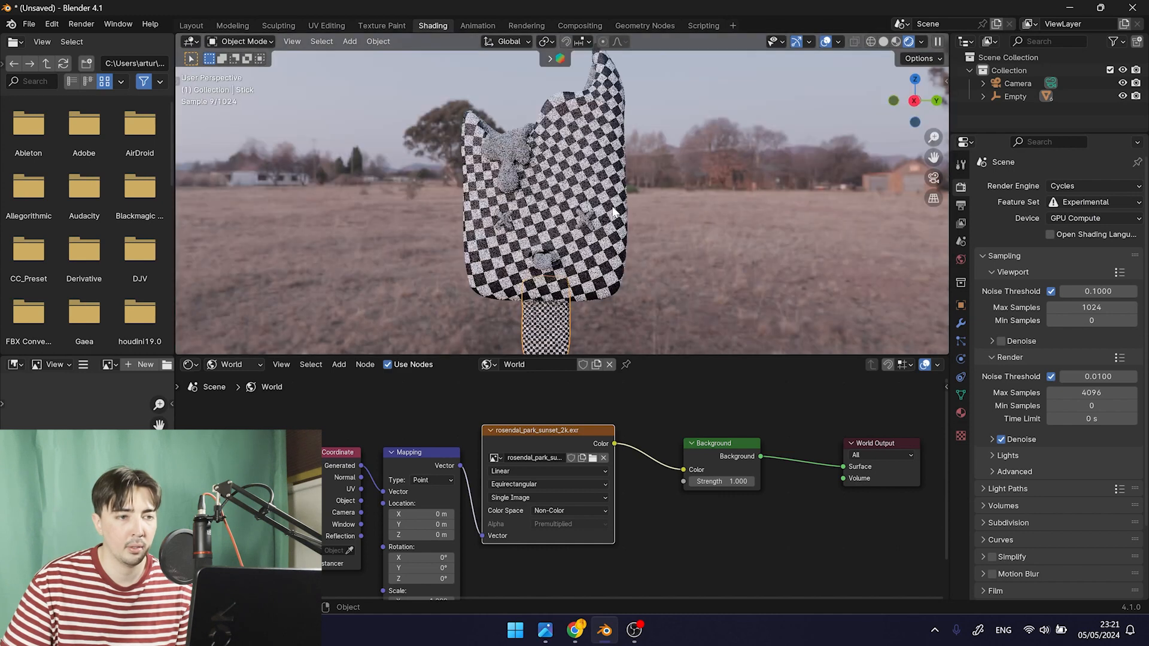
Remove the Checker material from the ice cream's body
{"action": "left_click", "coordinate": [552, 213]}
{"action": "scroll", "coordinate": [628, 233], "scroll_direction": "down", "scroll_amount": 2}
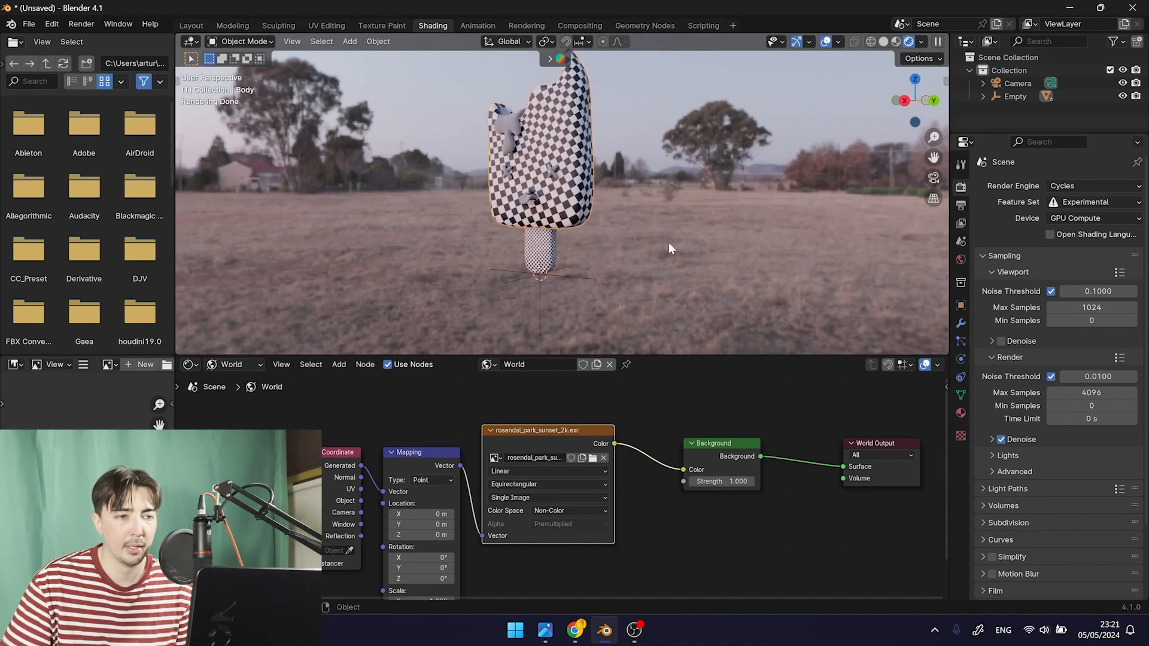
{"action": "left_click", "coordinate": [961, 414]}
{"action": "left_click", "coordinate": [1138, 199]}
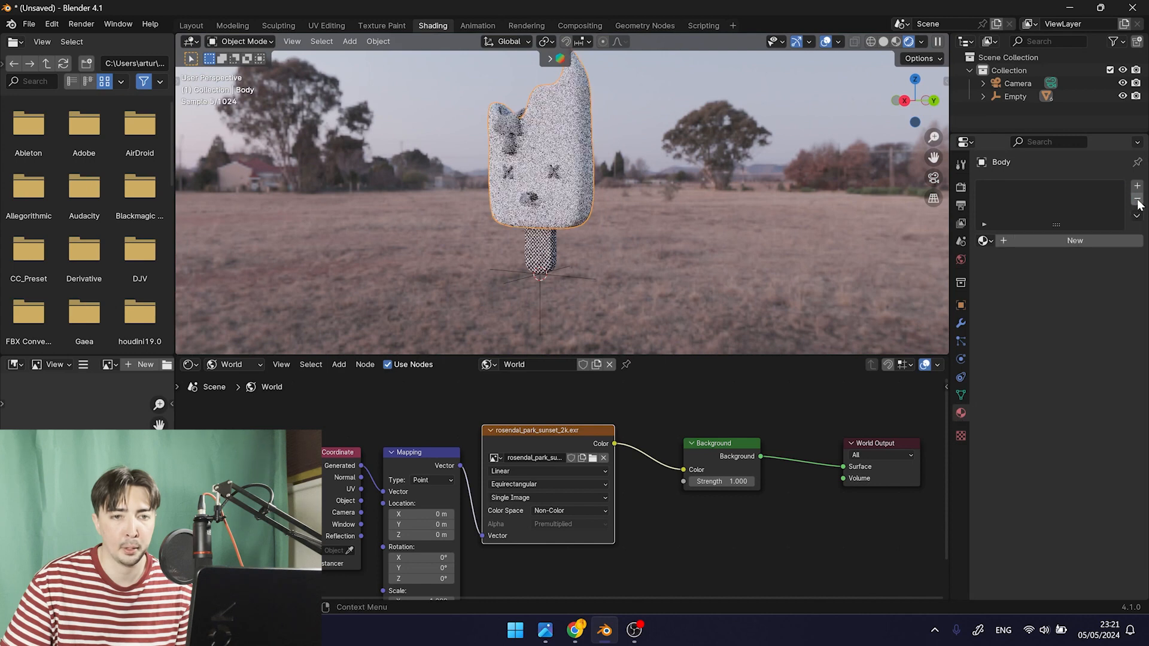
Remove the Checker material from the stick and give the ice cream's body an empty material slot
{"action": "left_click", "coordinate": [538, 247]}
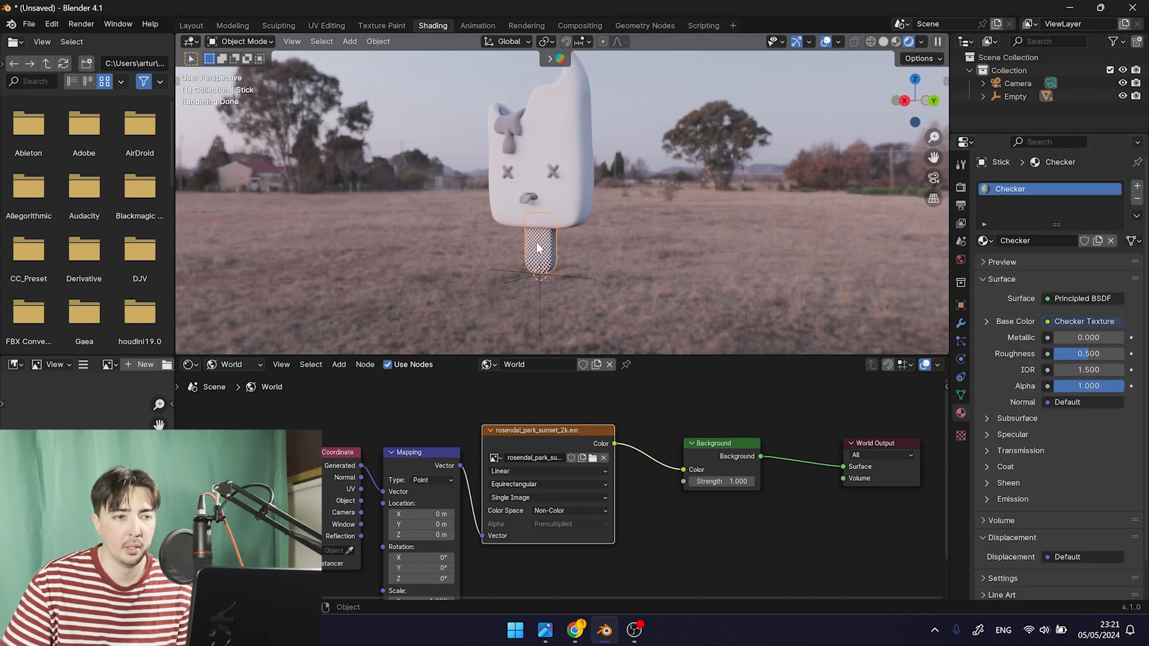
{"action": "left_click", "coordinate": [1138, 198]}
{"action": "left_click", "coordinate": [1137, 187]}
{"action": "middle_click_drag", "start_coordinate": [598, 211], "coordinate": [619, 217]}
{"action": "mouse_move", "coordinate": [618, 218]}
{"action": "middle_mouse_down", "text": "shift"}
{"action": "mouse_move", "coordinate": [632, 258]}
{"action": "mouse_move", "coordinate": [692, 234]}
{"action": "mouse_move", "coordinate": [673, 246]}
{"action": "middle_mouse_up", "text": "shift"}
{"action": "scroll", "coordinate": [634, 257], "scroll_direction": "up", "scroll_amount": 2}
{"action": "left_click", "coordinate": [616, 235]}
{"action": "scroll", "coordinate": [651, 229], "scroll_direction": "down", "scroll_amount": 2}
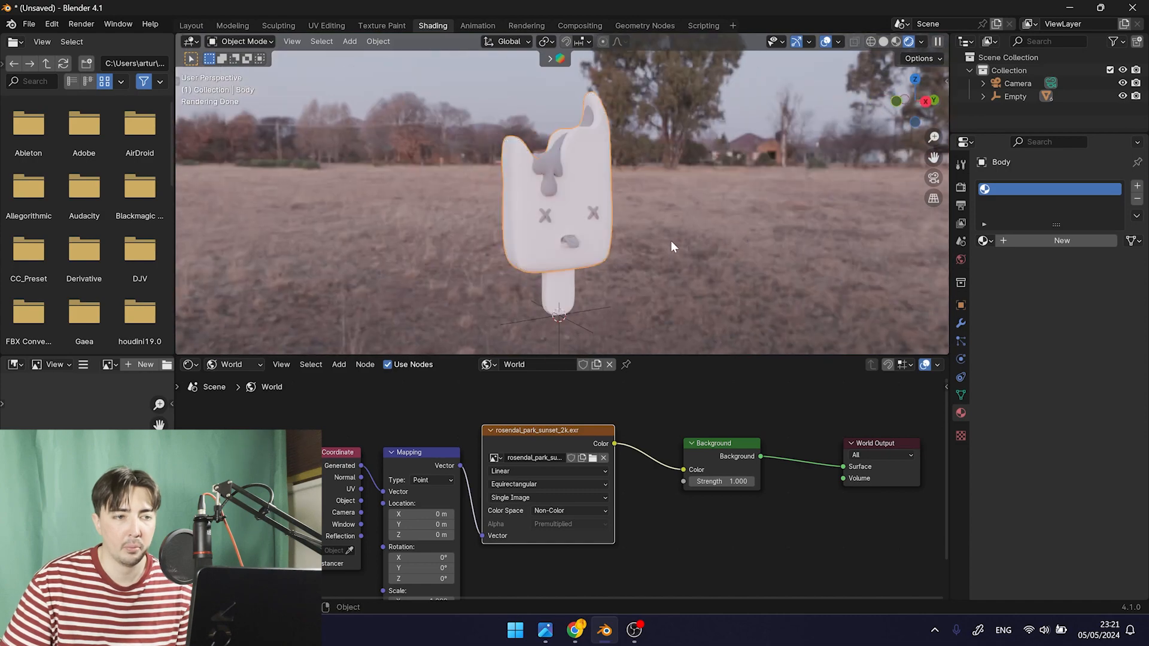
Lower the world Background strength to 0.5 and show the Layout workspace's camera view in rendered shading
{"action": "left_click_drag", "start_coordinate": [719, 477], "coordinate": [681, 481]}
{"action": "middle_click_drag", "start_coordinate": [823, 313], "coordinate": [756, 246]}
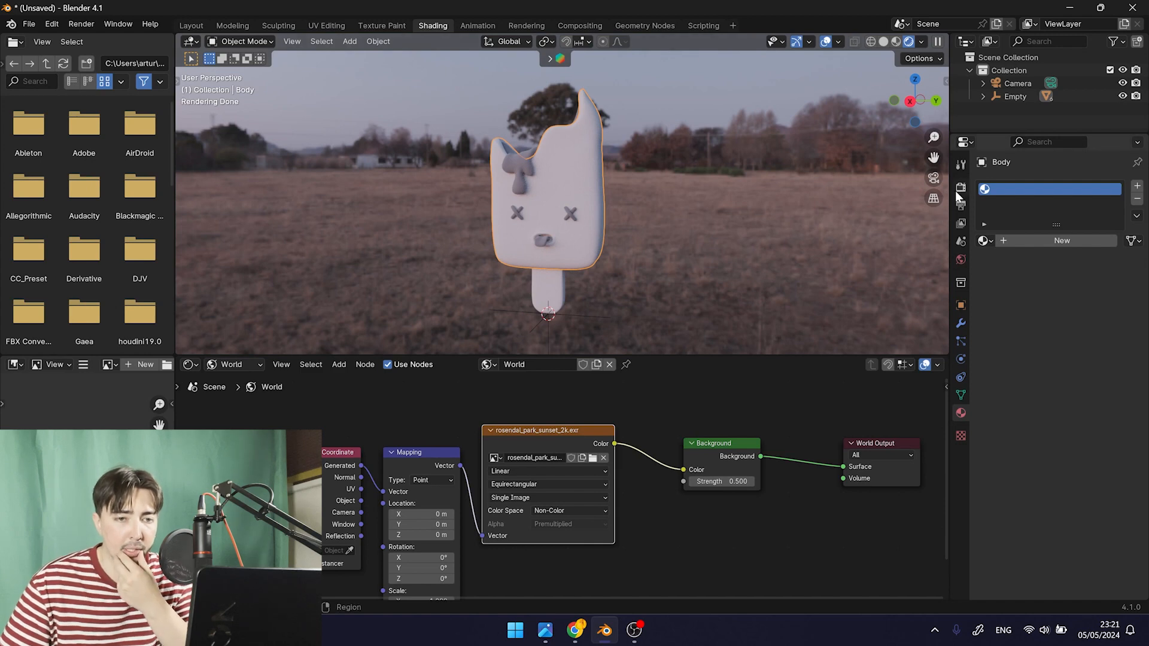
{"action": "left_click", "coordinate": [192, 26]}
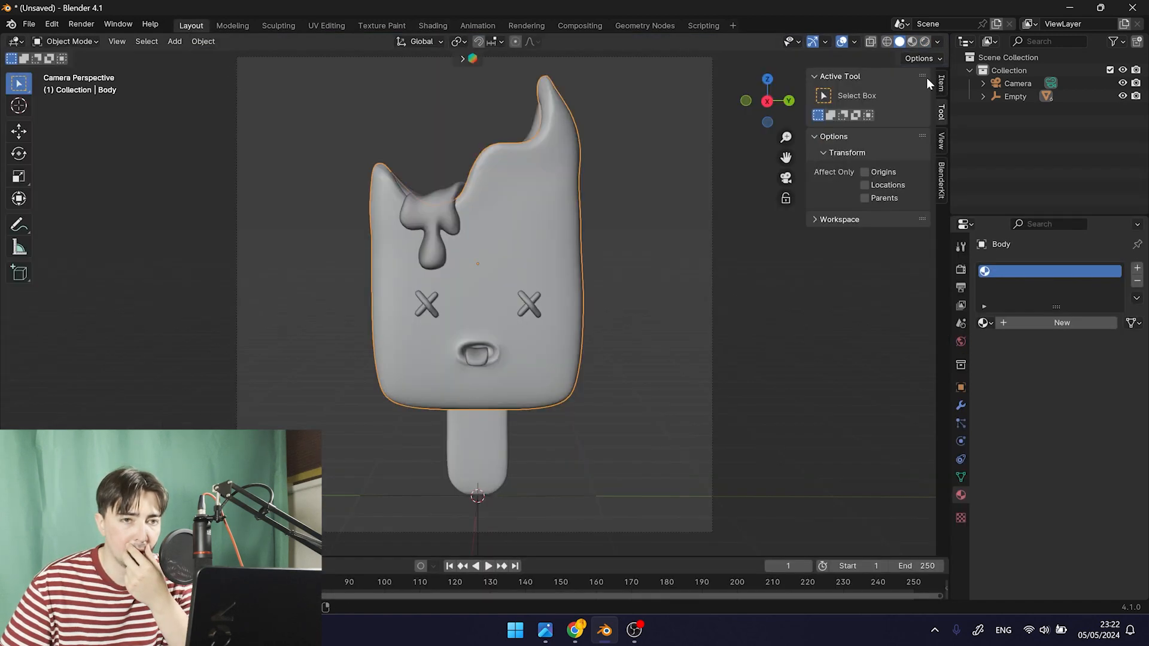
{"action": "left_click", "coordinate": [924, 42]}
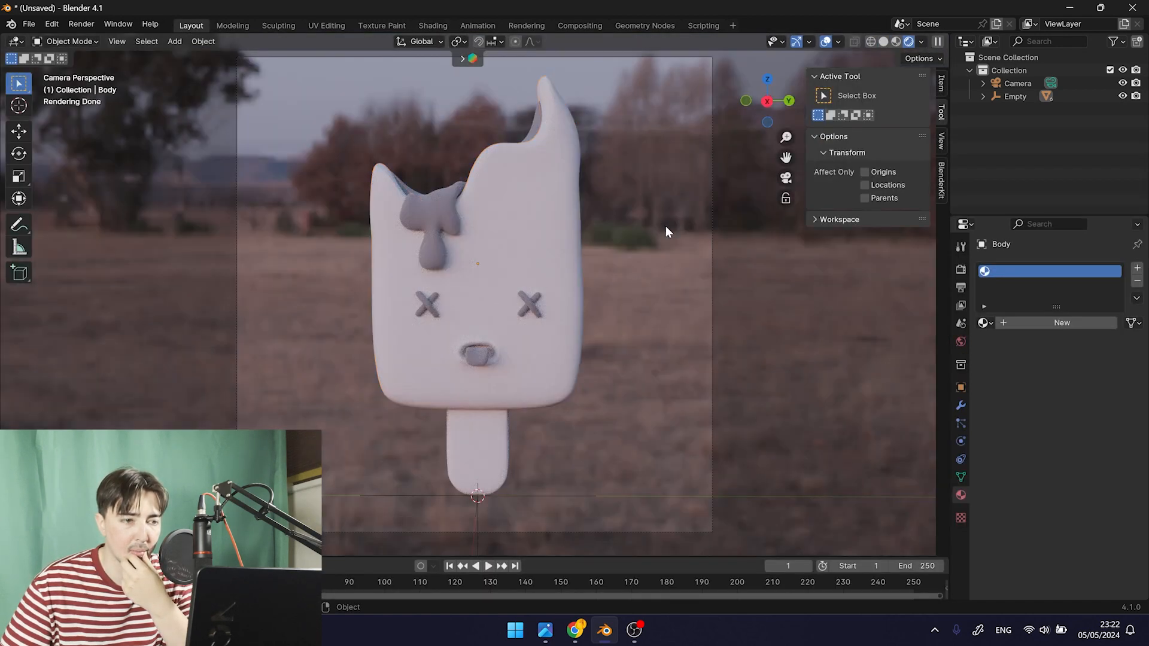
Make the render background transparent in the Film settings
{"action": "left_click", "coordinate": [961, 287]}
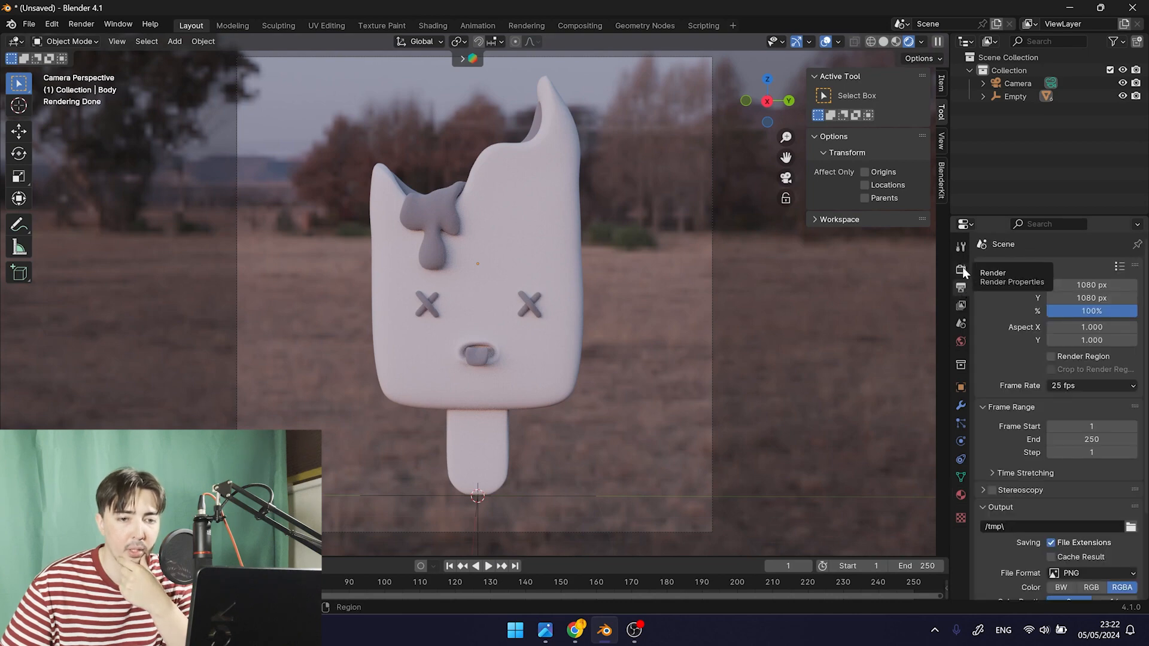
{"action": "left_click", "coordinate": [962, 271]}
{"action": "scroll", "coordinate": [1014, 469], "scroll_direction": "down", "scroll_amount": 5}
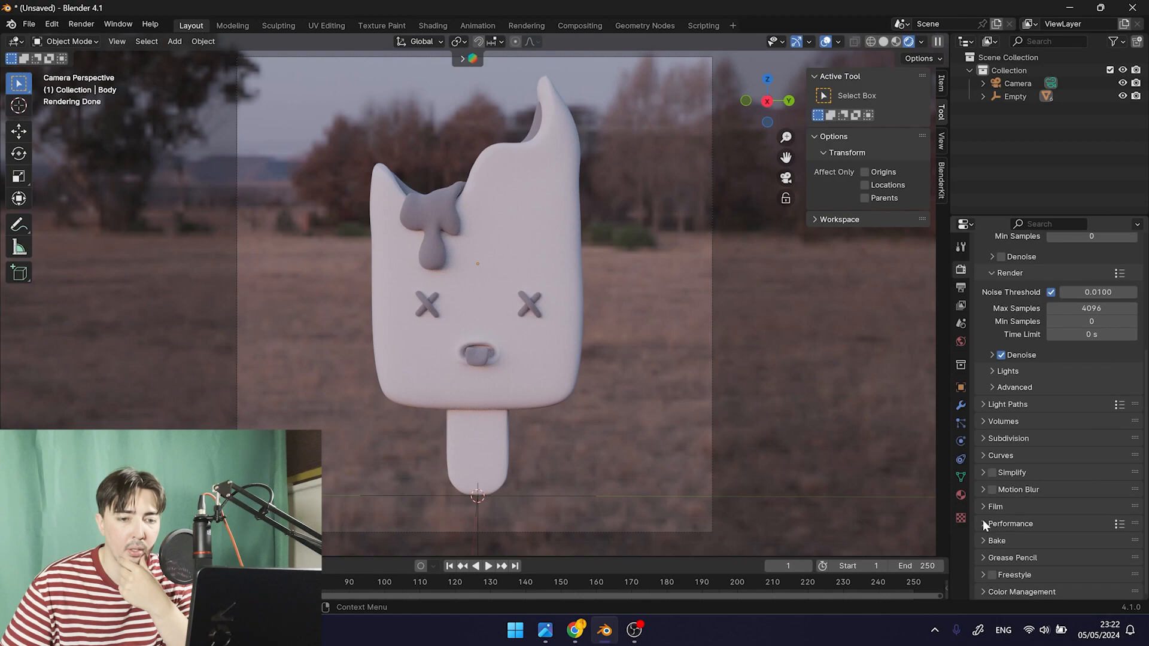
{"action": "left_click", "coordinate": [983, 506]}
{"action": "scroll", "coordinate": [984, 507], "scroll_direction": "down", "scroll_amount": 4}
{"action": "left_click", "coordinate": [1001, 494]}
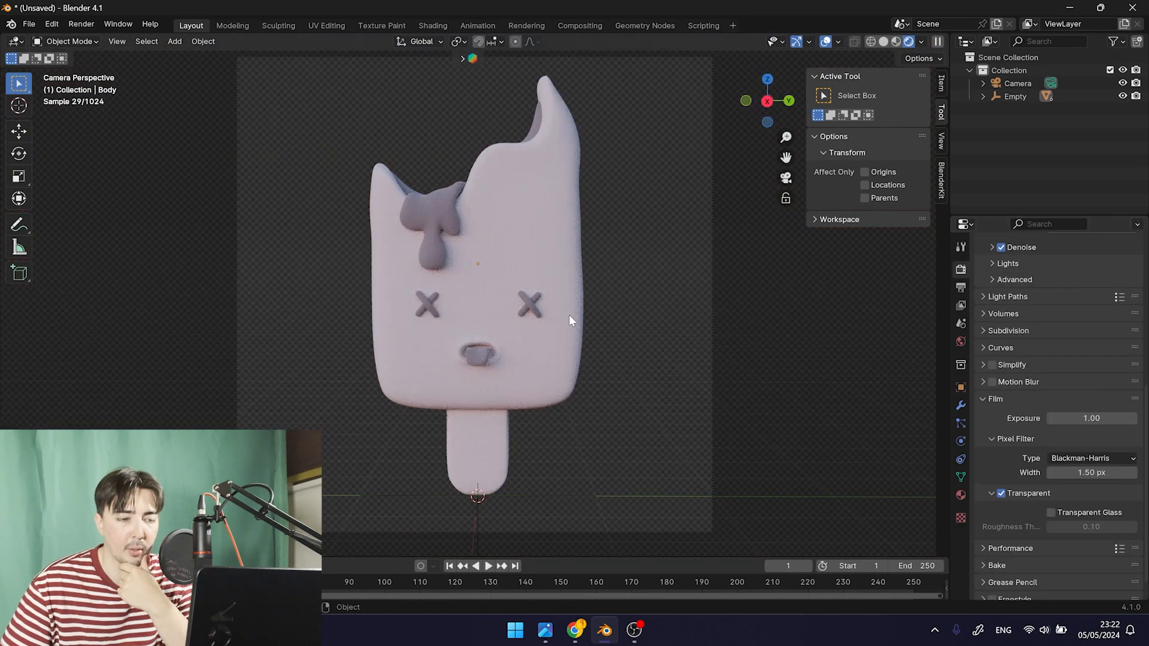
Add a mesh plane at the base of the ice cream and hide the viewport's toolbar
{"action": "scroll", "coordinate": [616, 216], "scroll_direction": "up", "scroll_amount": 2}
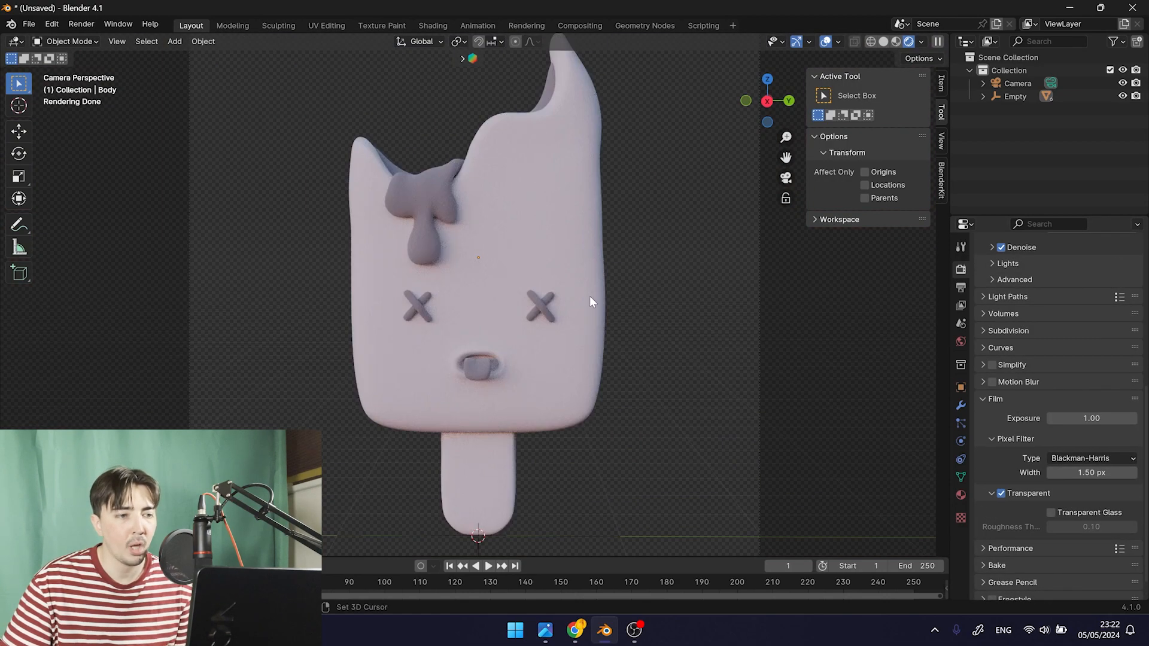
{"action": "middle_click_drag", "start_coordinate": [590, 303], "coordinate": [613, 314]}
{"action": "key", "text": "shift+a"}
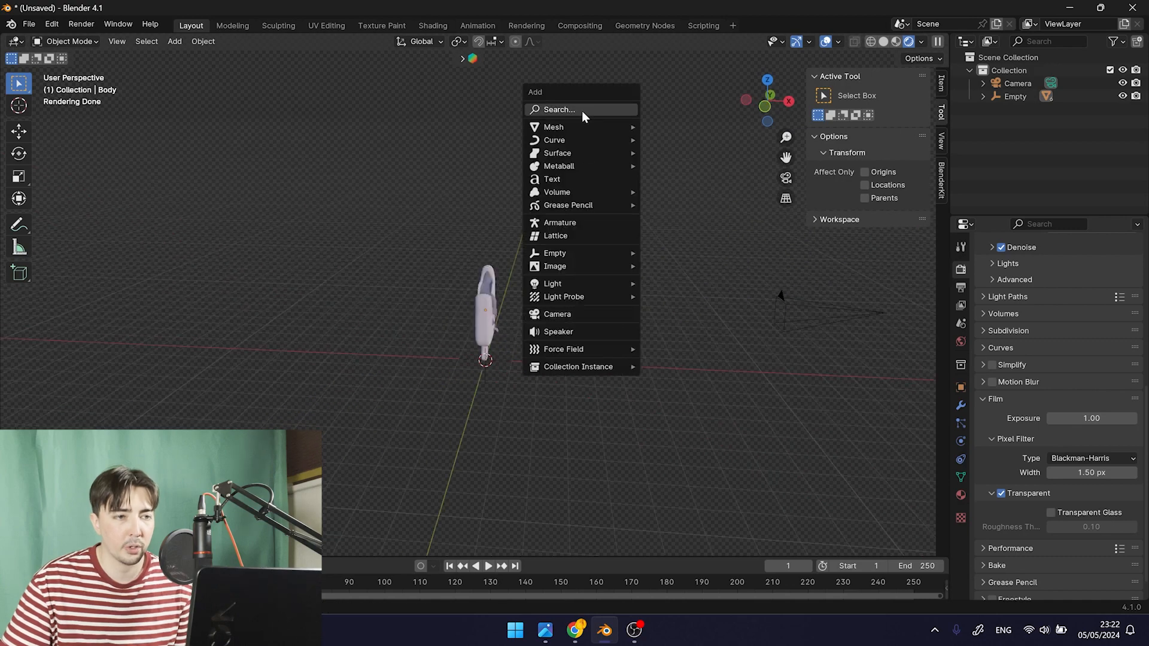
{"action": "mouse_move", "coordinate": [595, 125]}
{"action": "left_click", "coordinate": [689, 129]}
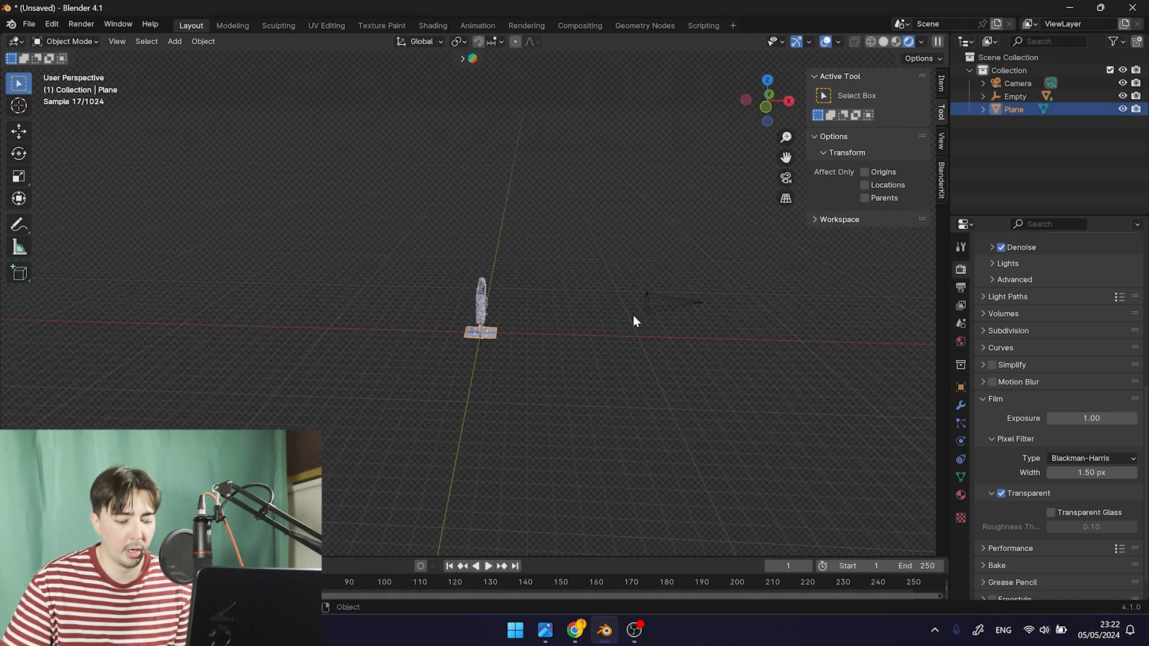
{"action": "key", "text": "t"}
{"action": "key", "text": "x"}
{"action": "key", "text": "Escape"}
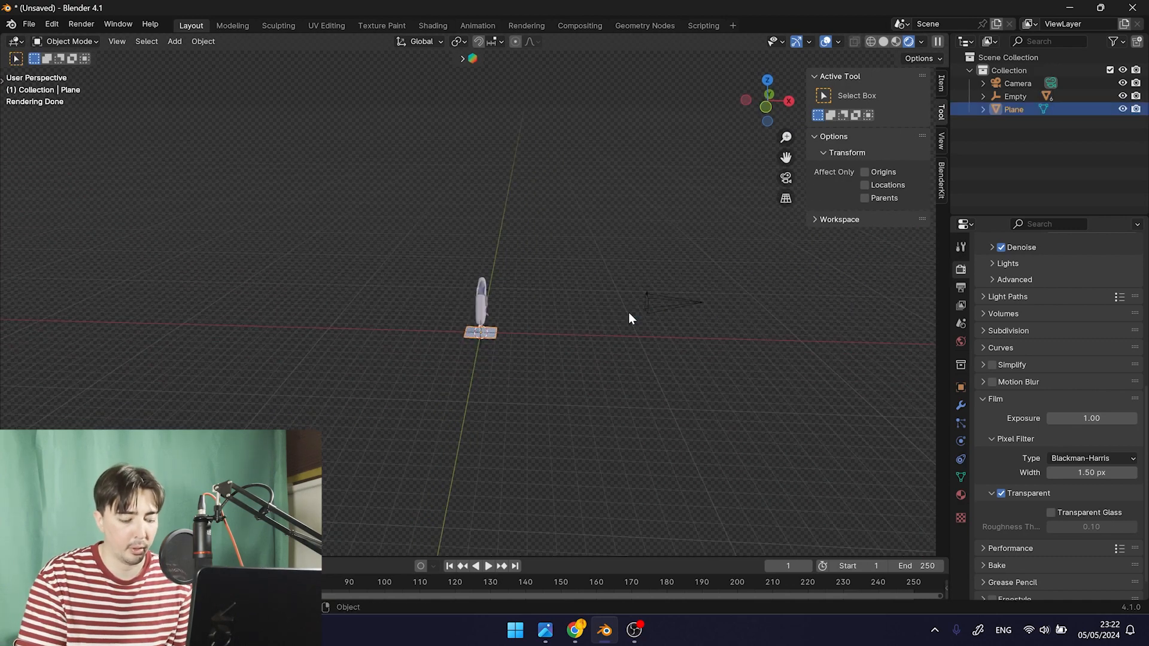
Rotate the plane 90° around the global X axis and 90° around the global Z axis
{"action": "type", "text": "rx90"}
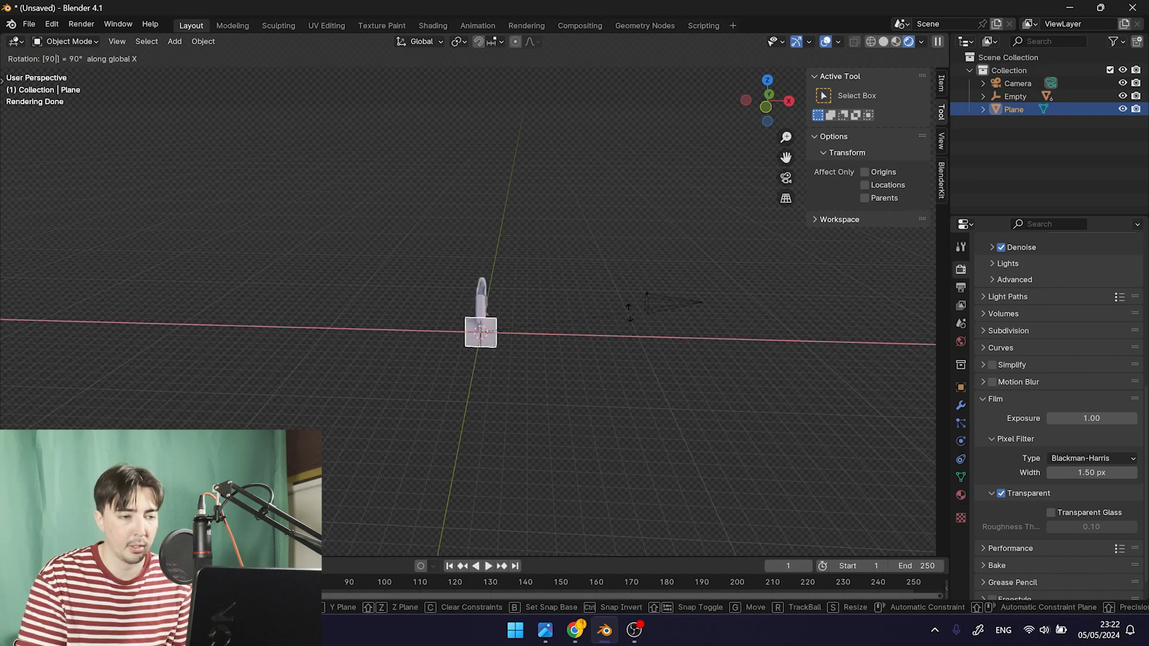
{"action": "key", "text": "Return"}
{"action": "key", "text": "r"}
{"action": "type", "text": "z"}
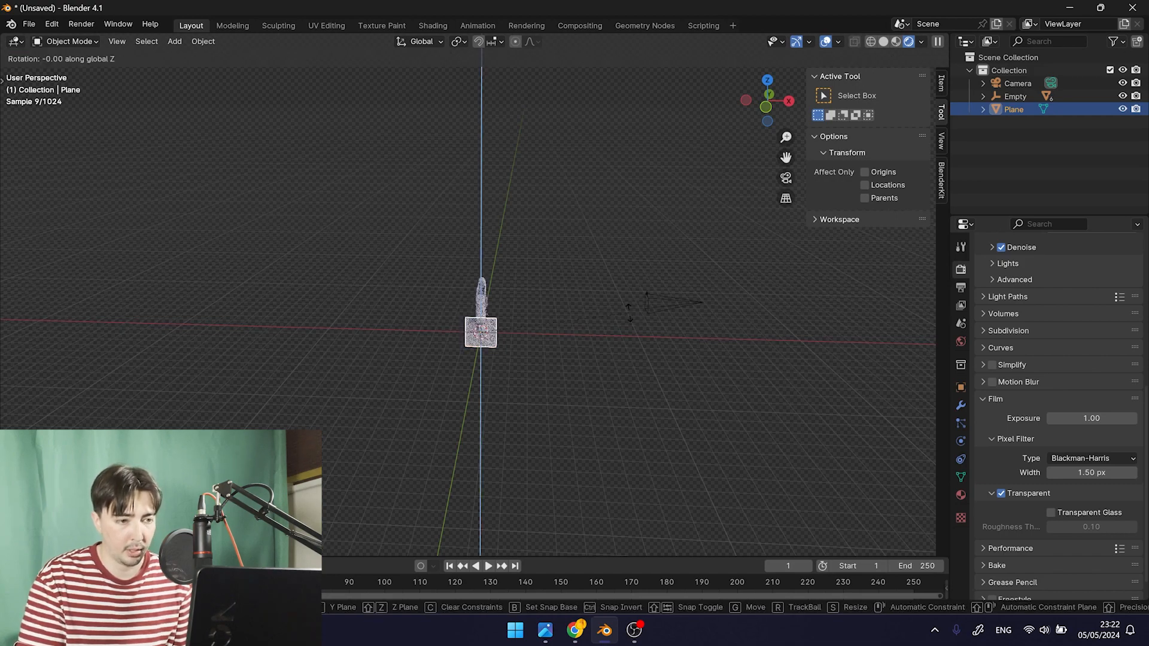
{"action": "type", "text": "90"}
{"action": "key", "text": "Return"}
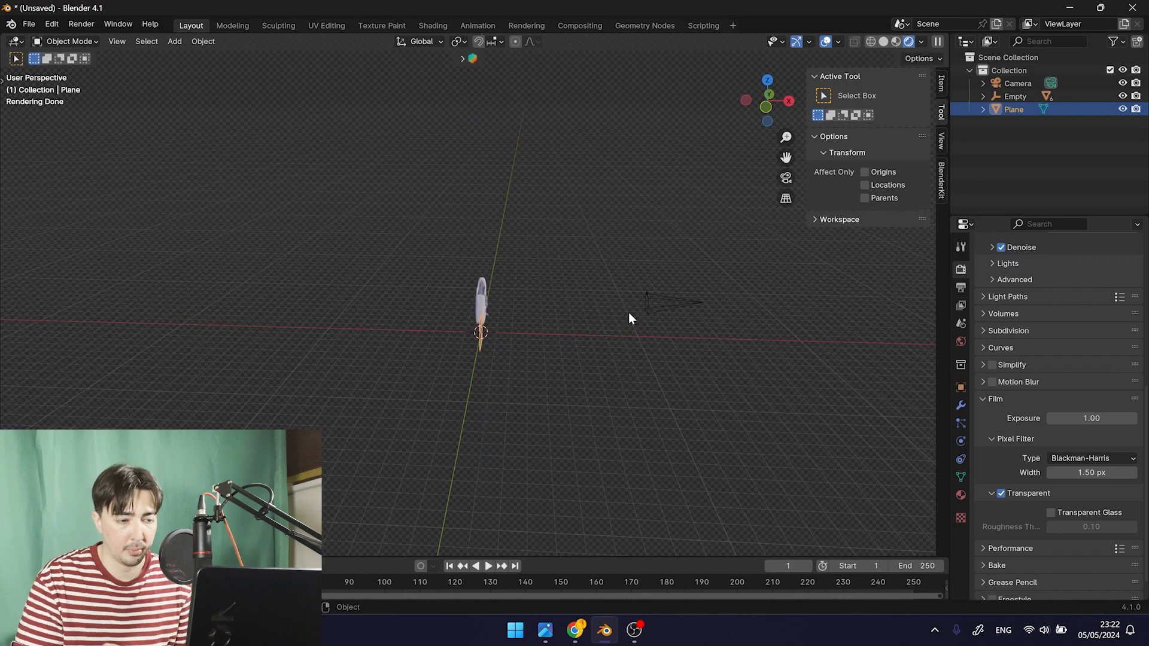
Move the plane along the X axis behind the ice cream and scale it up into a large backdrop
{"action": "key", "text": "g"}
{"action": "key", "text": "x"}
{"action": "left_click", "coordinate": [555, 291]}
{"action": "middle_click_drag", "start_coordinate": [555, 291], "coordinate": [398, 264]}
{"action": "key", "text": "s"}
{"action": "left_click", "coordinate": [264, 260]}
{"action": "middle_click_drag", "start_coordinate": [228, 369], "coordinate": [298, 372]}
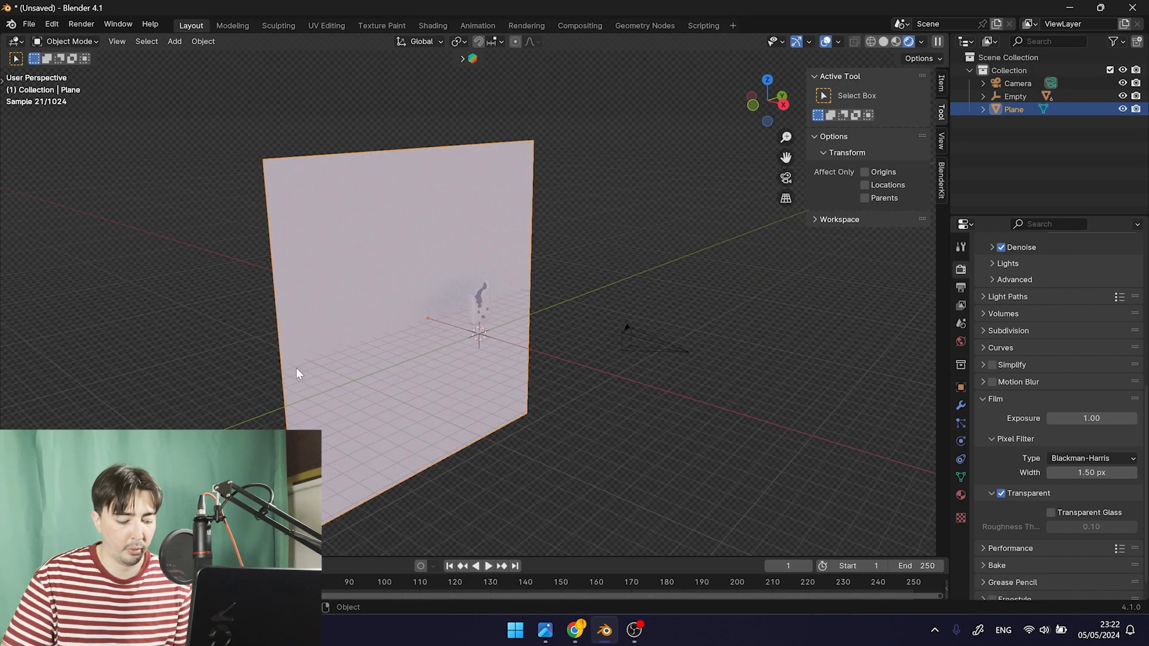
Move the plane farther back along the X axis, enlarge it, and check the backdrop through the camera
{"action": "key", "text": "g"}
{"action": "key", "text": "x"}
{"action": "left_click", "coordinate": [14, 314]}
{"action": "key", "text": "s"}
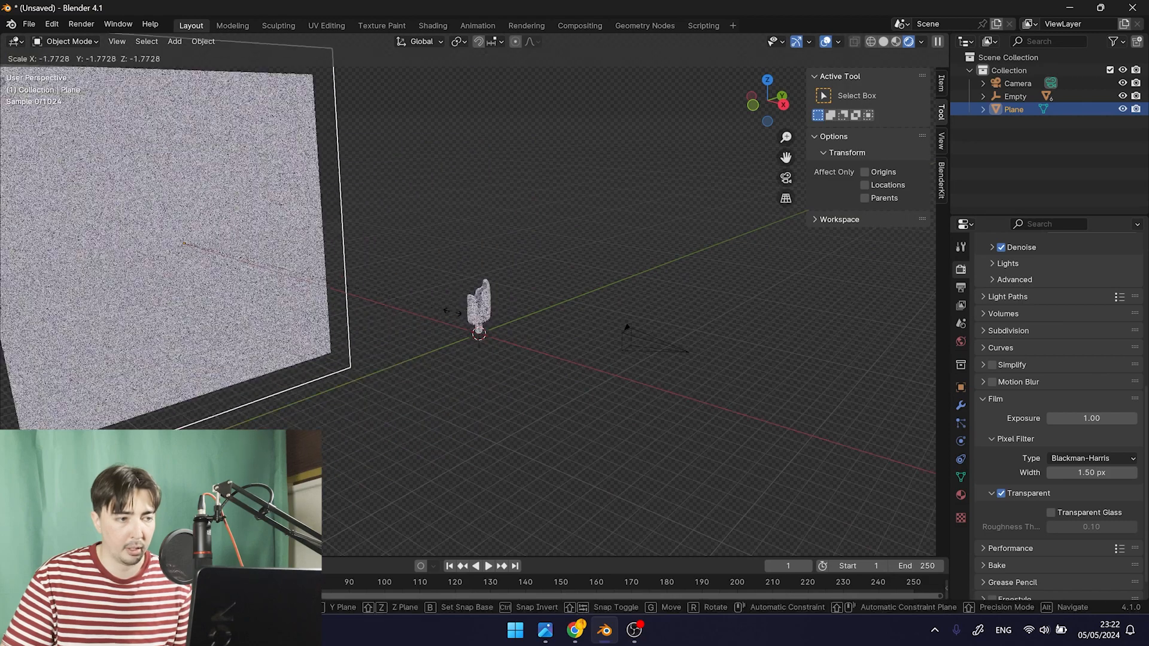
{"action": "left_click", "coordinate": [295, 221]}
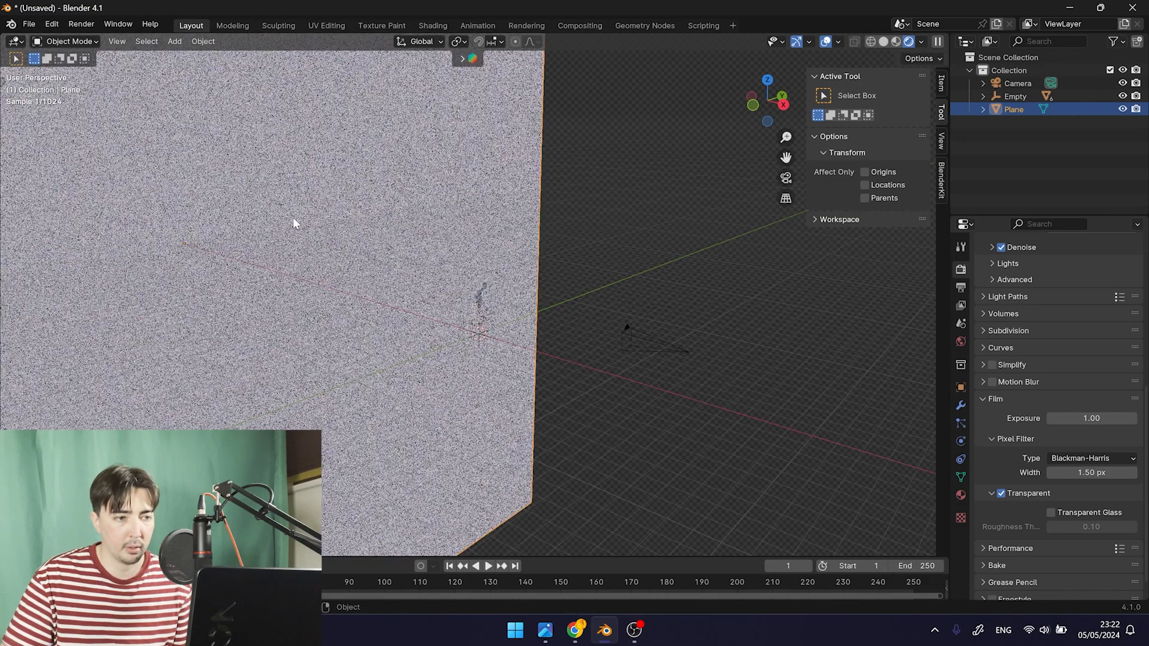
{"action": "middle_click_drag", "start_coordinate": [295, 221], "coordinate": [446, 221]}
{"action": "key", "text": "KP_0"}
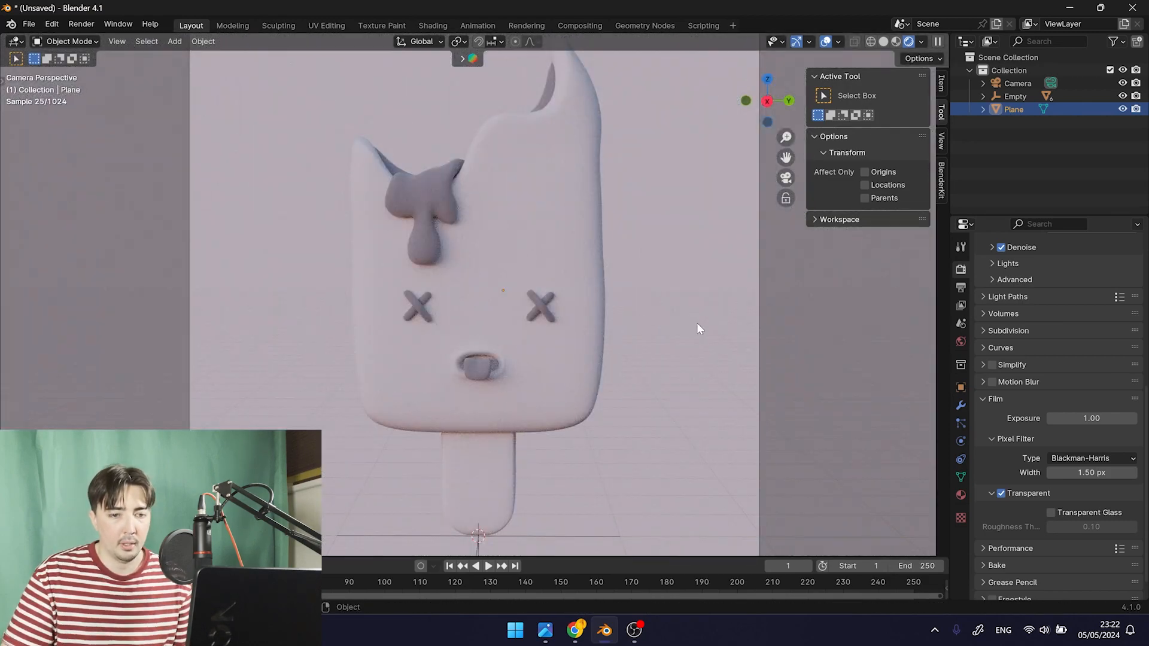
Create a new material on the backdrop plane and set its base color to black
{"action": "left_click", "coordinate": [960, 497]}
{"action": "left_click", "coordinate": [1035, 322]}
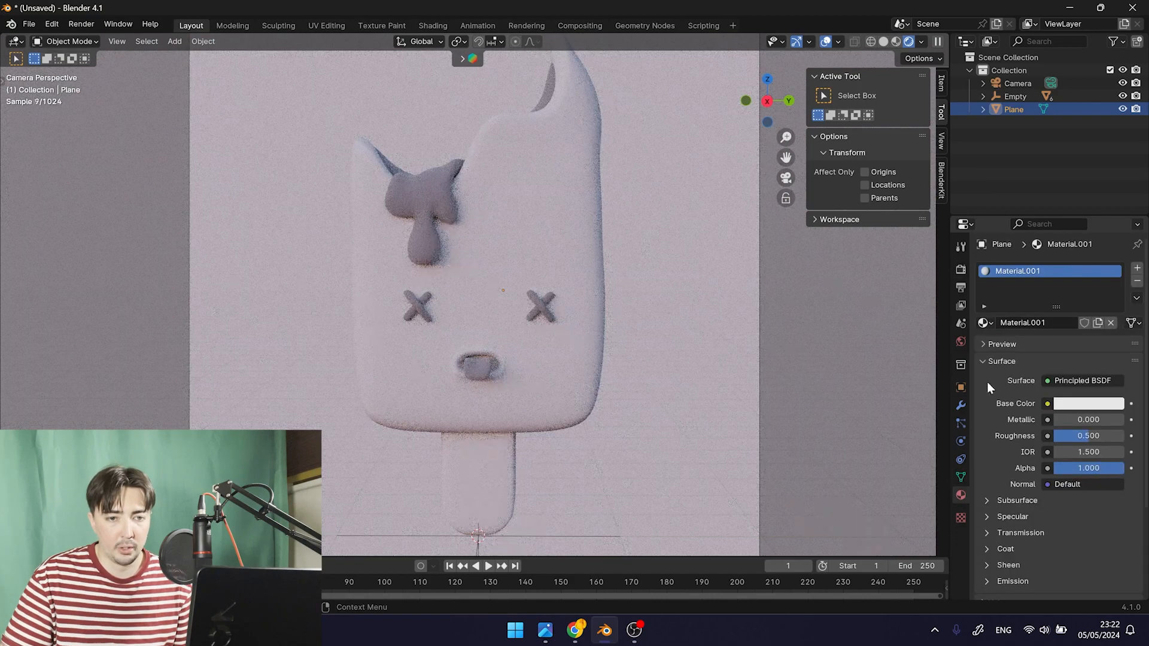
{"action": "left_click", "coordinate": [1079, 402]}
{"action": "left_click_drag", "start_coordinate": [1114, 303], "coordinate": [1114, 341]}
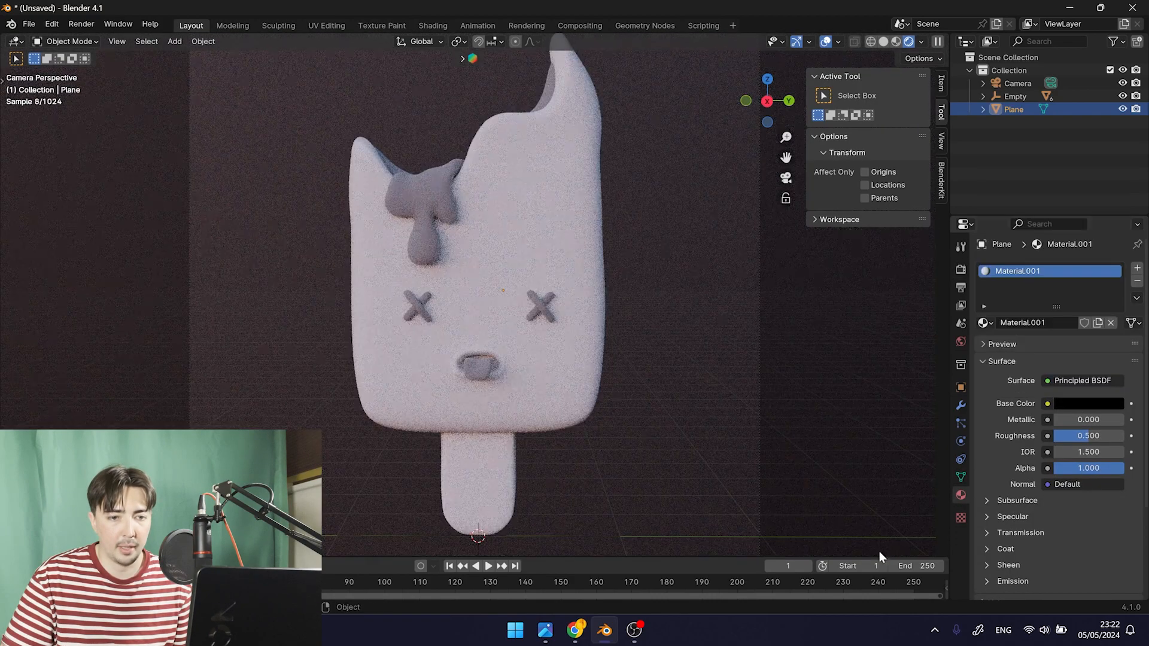
Set the backdrop material's roughness to 1.000 and its specular IOR level to 0.000
{"action": "left_click_drag", "start_coordinate": [1068, 436], "coordinate": [1124, 436]}
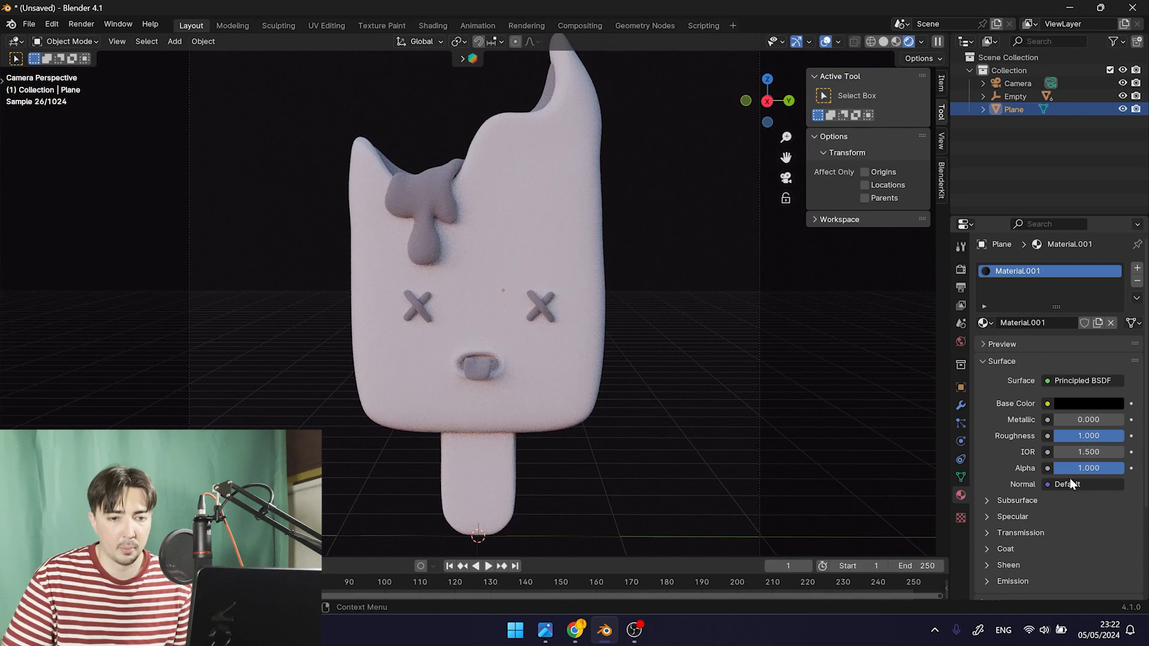
{"action": "left_click", "coordinate": [987, 502]}
{"action": "left_click", "coordinate": [984, 503]}
{"action": "left_click", "coordinate": [1006, 517]}
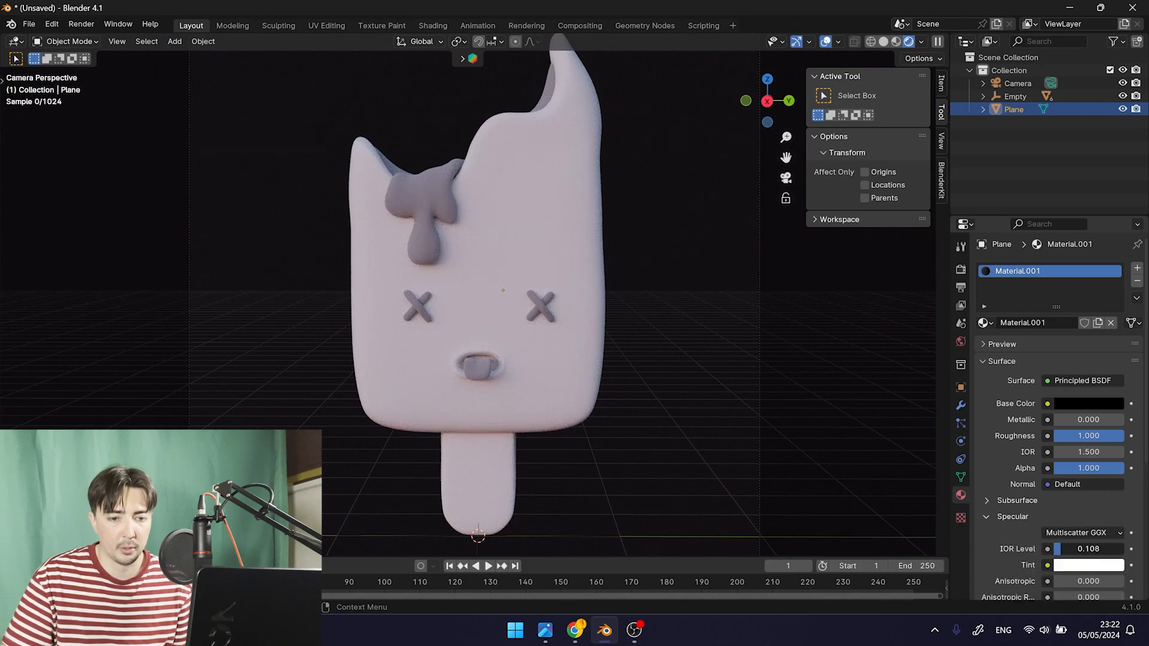
{"action": "scroll", "coordinate": [633, 328], "scroll_direction": "down", "scroll_amount": 5}
{"action": "scroll", "coordinate": [624, 382], "scroll_direction": "up", "scroll_amount": 4}
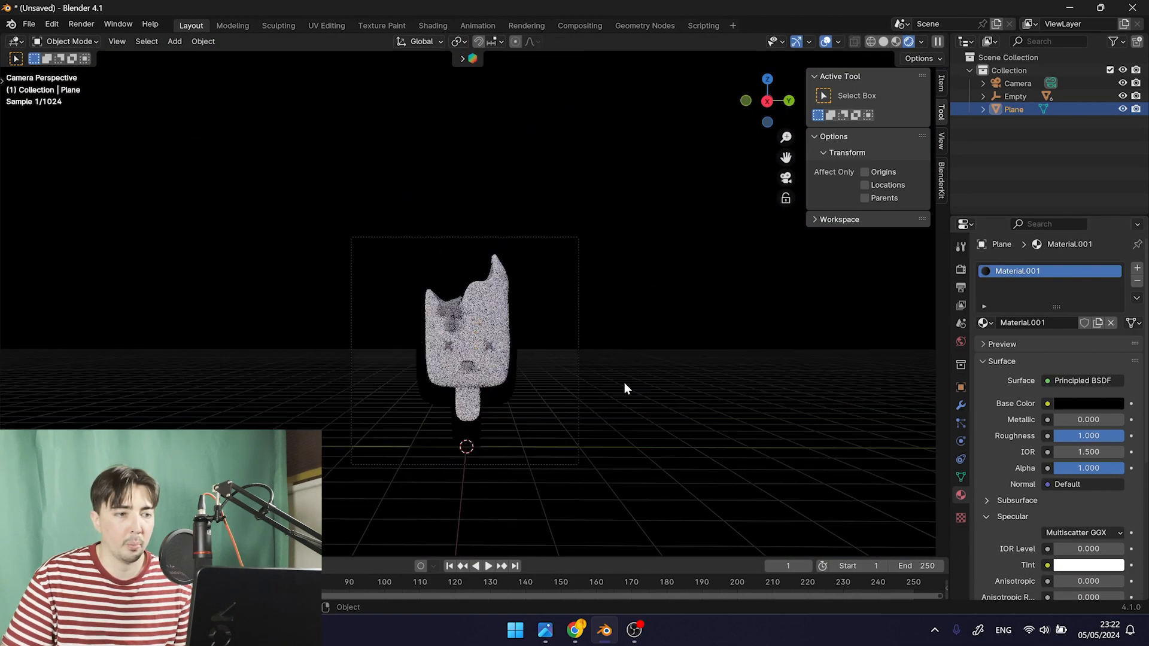
Try green and grey base colors on the backdrop material and return it to black
{"action": "left_click", "coordinate": [1077, 403]}
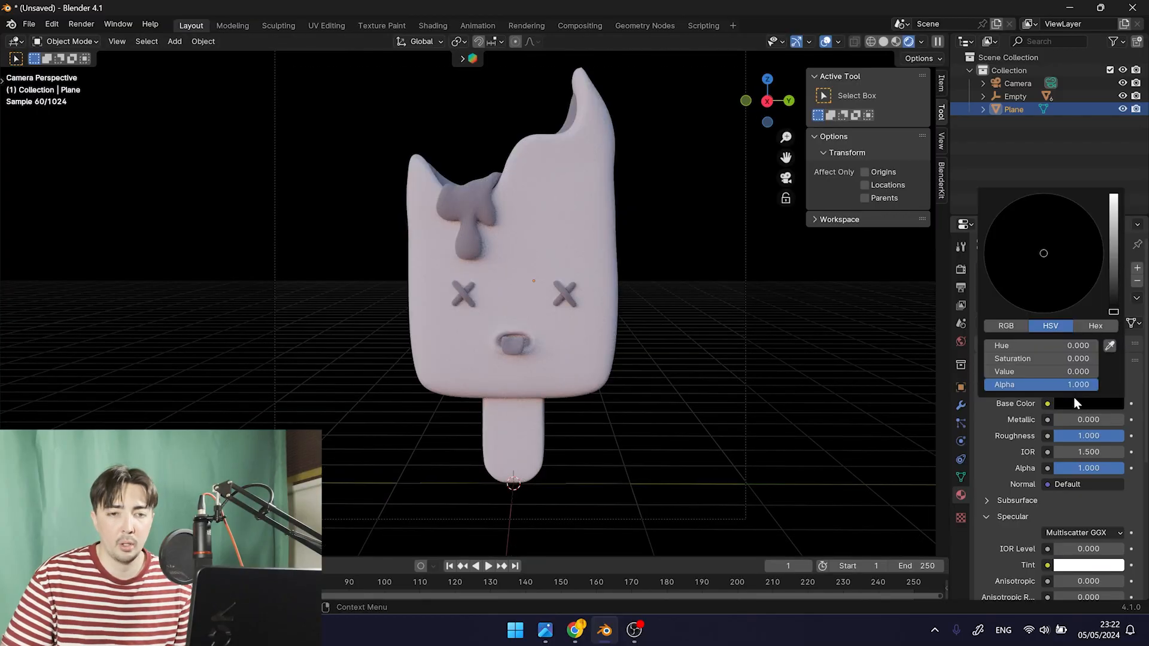
{"action": "left_click", "coordinate": [1114, 234]}
{"action": "left_click_drag", "start_coordinate": [1075, 239], "coordinate": [1028, 196]}
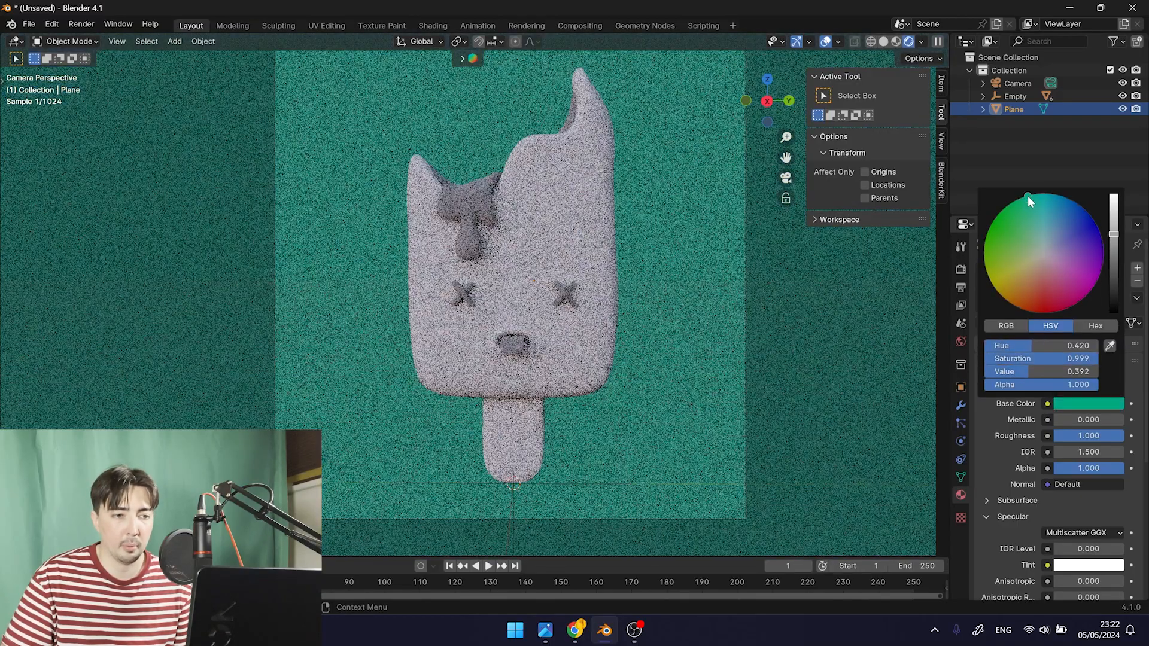
{"action": "left_click_drag", "start_coordinate": [1006, 235], "coordinate": [1041, 256]}
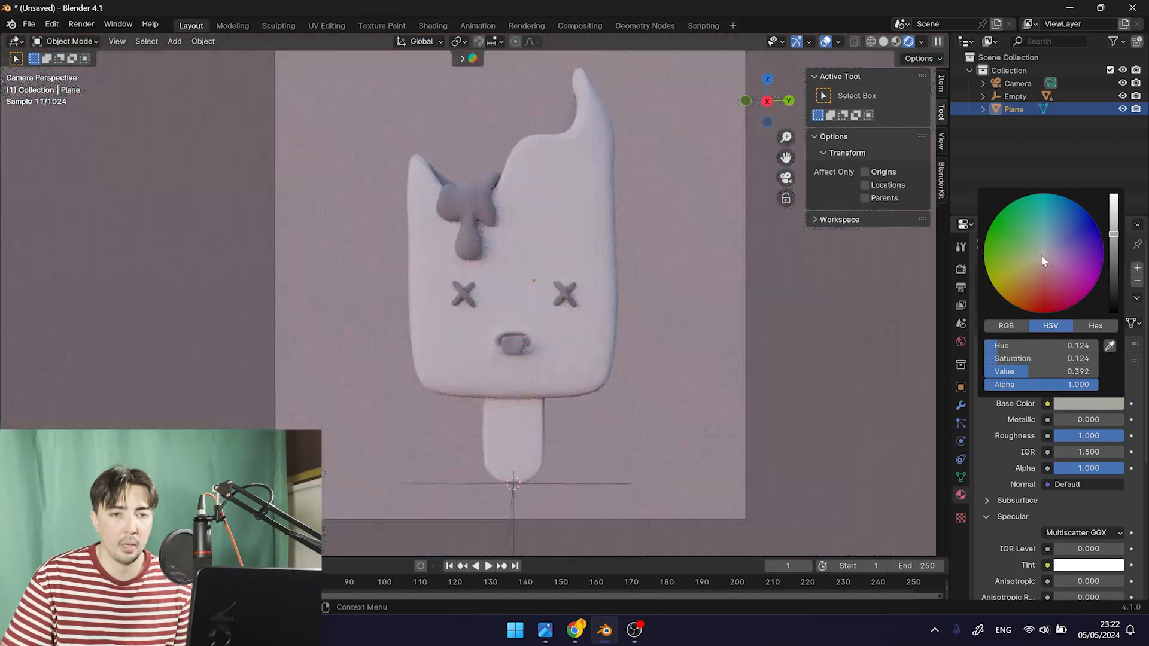
{"action": "left_click_drag", "start_coordinate": [1114, 258], "coordinate": [1114, 311]}
{"action": "scroll", "coordinate": [695, 276], "scroll_direction": "down", "scroll_amount": 5}
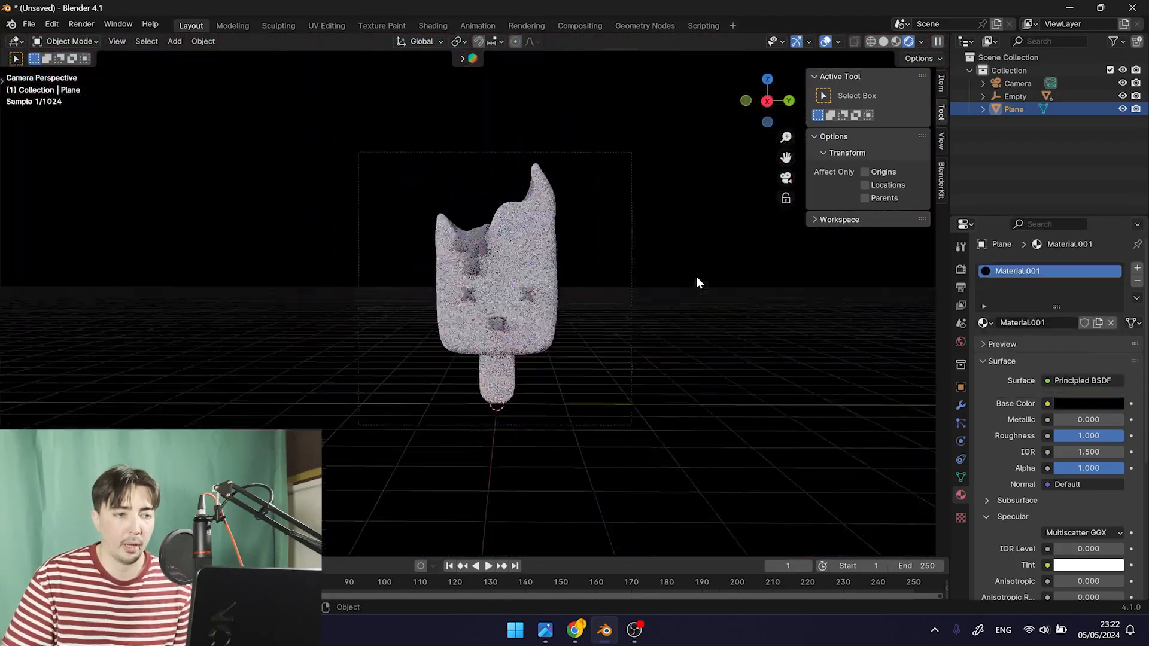
{"action": "scroll", "coordinate": [659, 261], "scroll_direction": "up", "scroll_amount": 6}
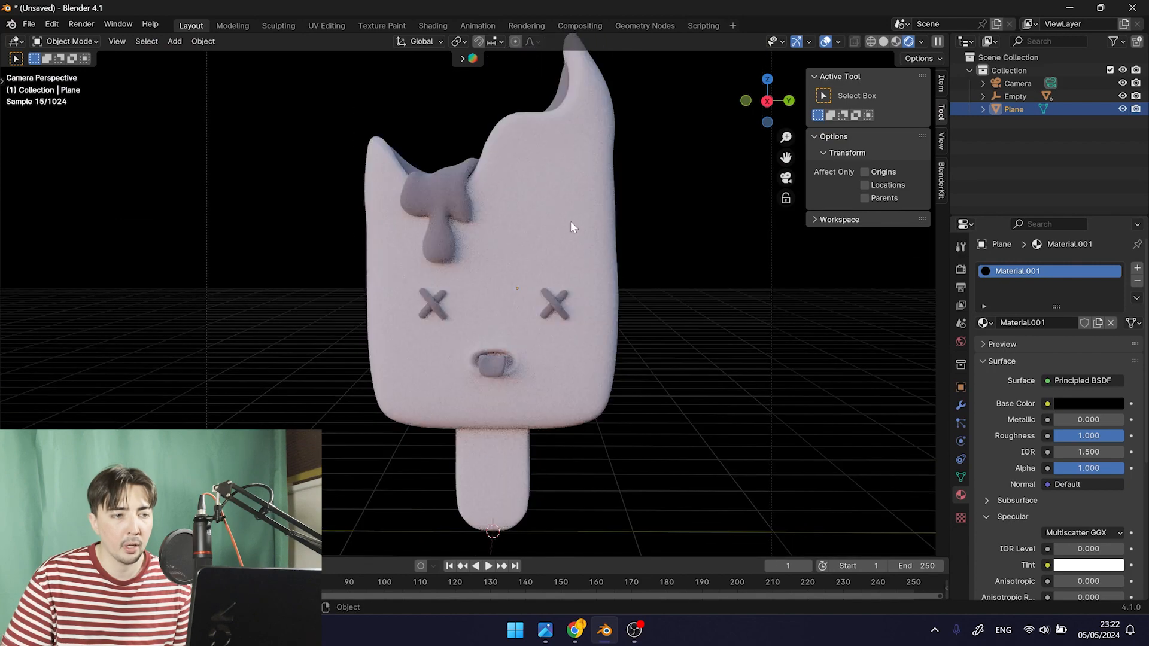
Create a material named Body_01 on the ice cream body and give it a light blue base color
{"action": "left_click", "coordinate": [569, 221]}
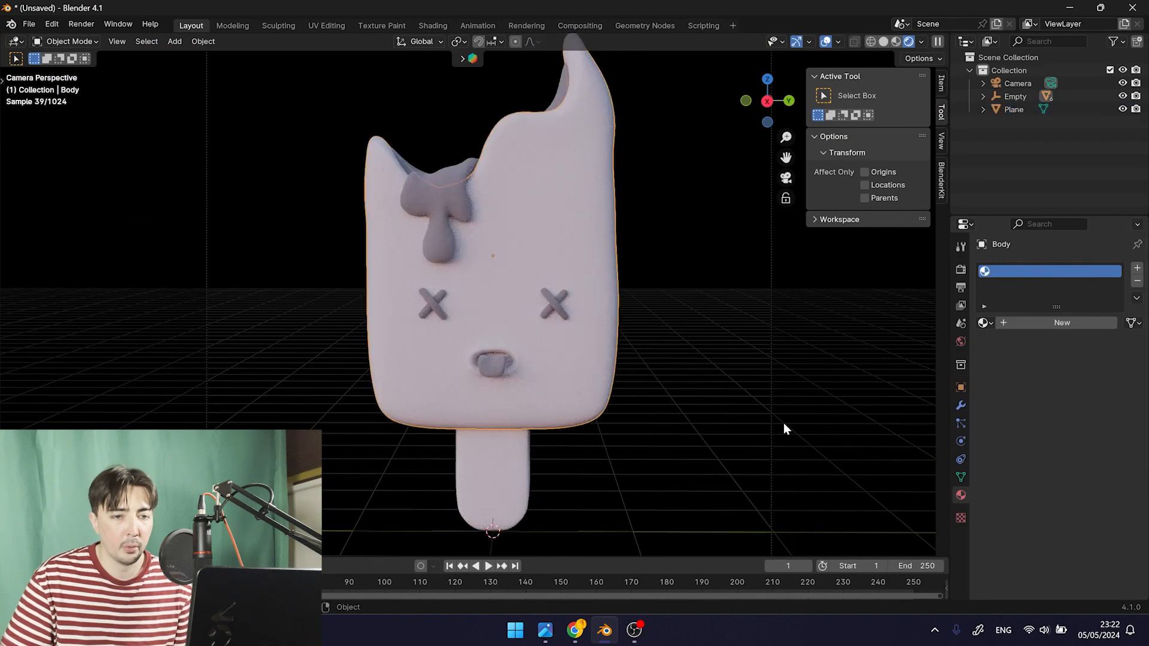
{"action": "left_click", "coordinate": [1032, 321]}
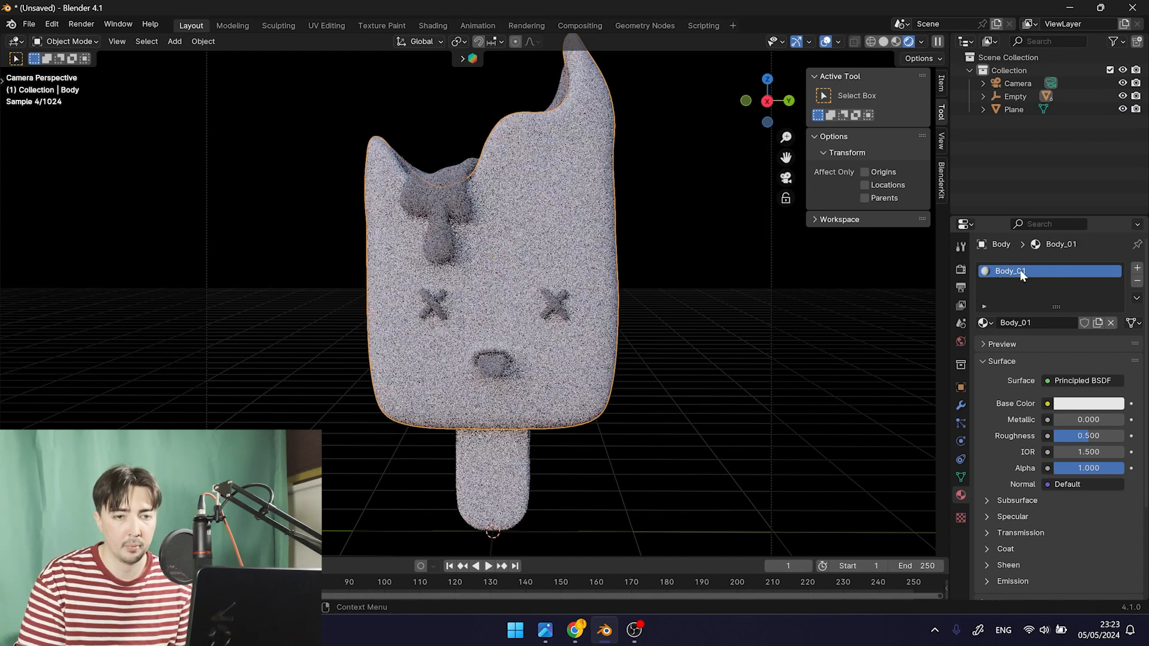
{"action": "left_click", "coordinate": [1083, 407]}
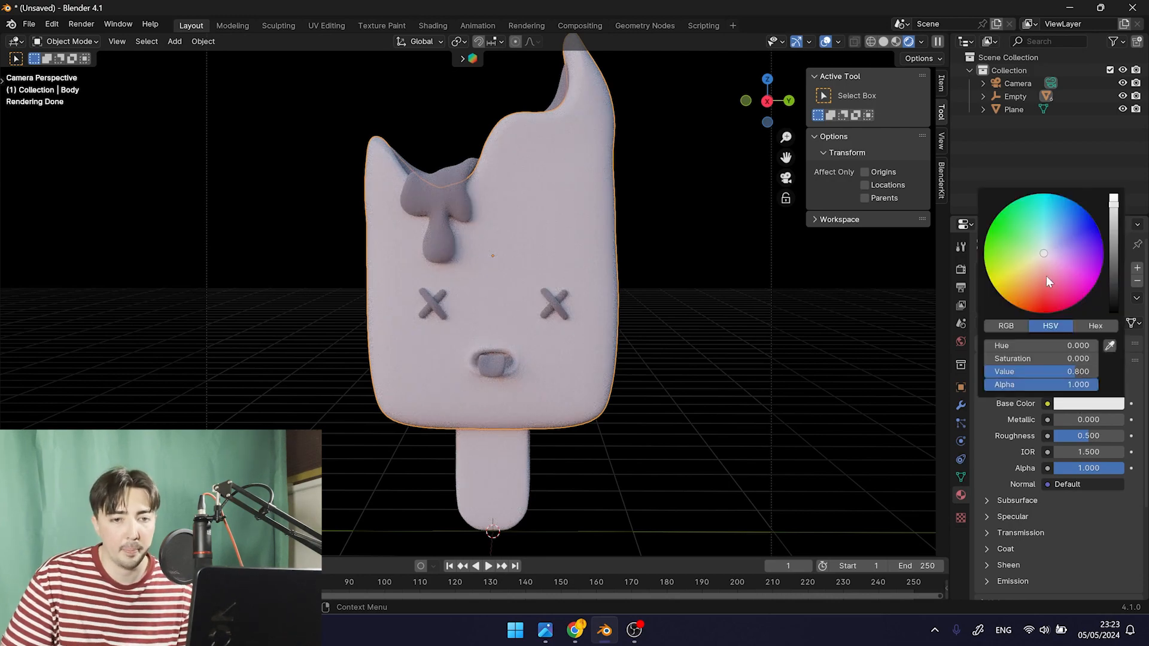
{"action": "left_click_drag", "start_coordinate": [1048, 282], "coordinate": [1059, 229]}
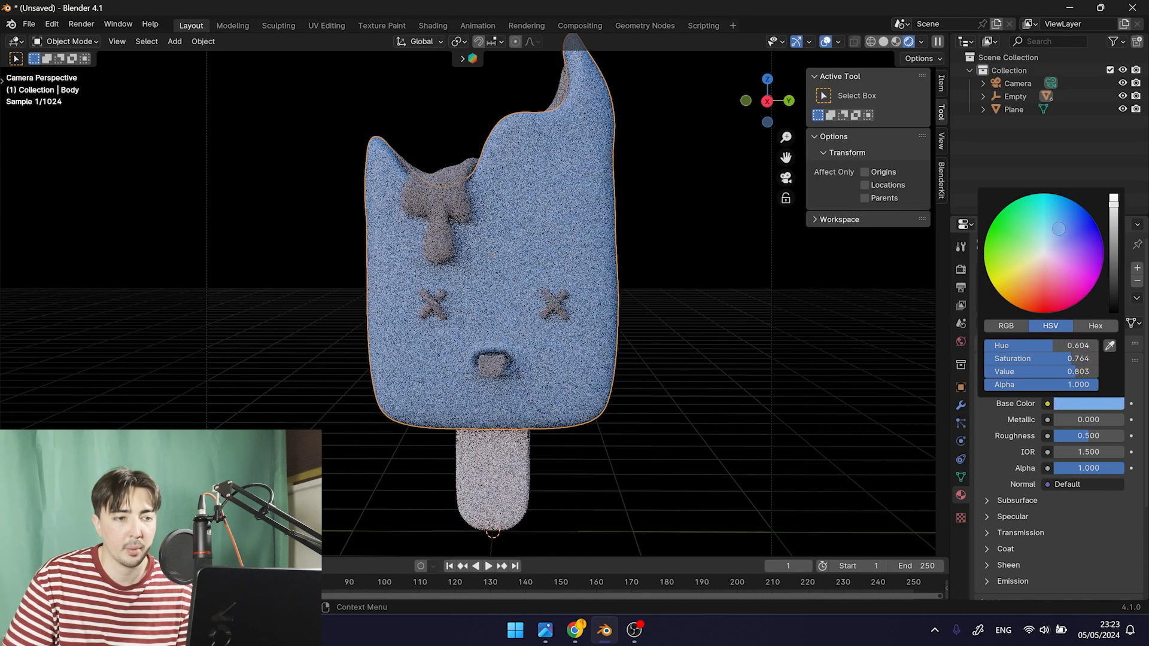
Lower the Body_01 material's roughness to 0.222
{"action": "scroll", "coordinate": [642, 276], "scroll_direction": "up", "scroll_amount": 3}
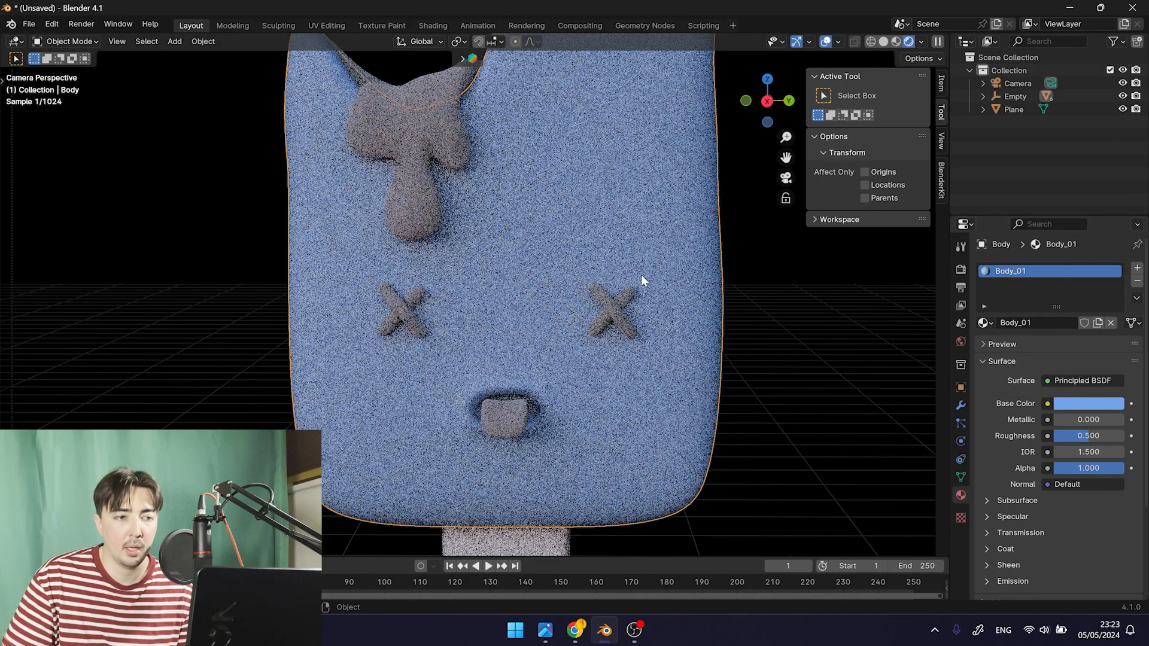
{"action": "scroll", "coordinate": [634, 299], "scroll_direction": "down", "scroll_amount": 5}
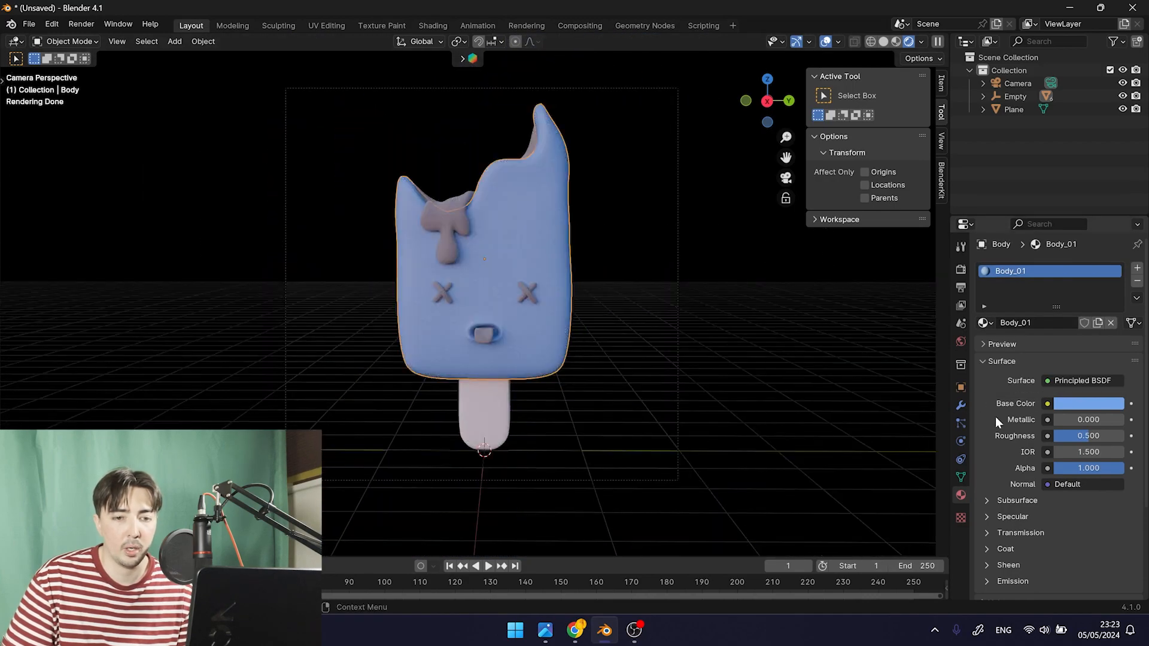
{"action": "mouse_move", "coordinate": [1081, 442]}
{"action": "left_mouse_down"}
{"action": "mouse_move", "coordinate": [1069, 444]}
{"action": "mouse_move", "coordinate": [1079, 442]}
{"action": "left_mouse_up"}
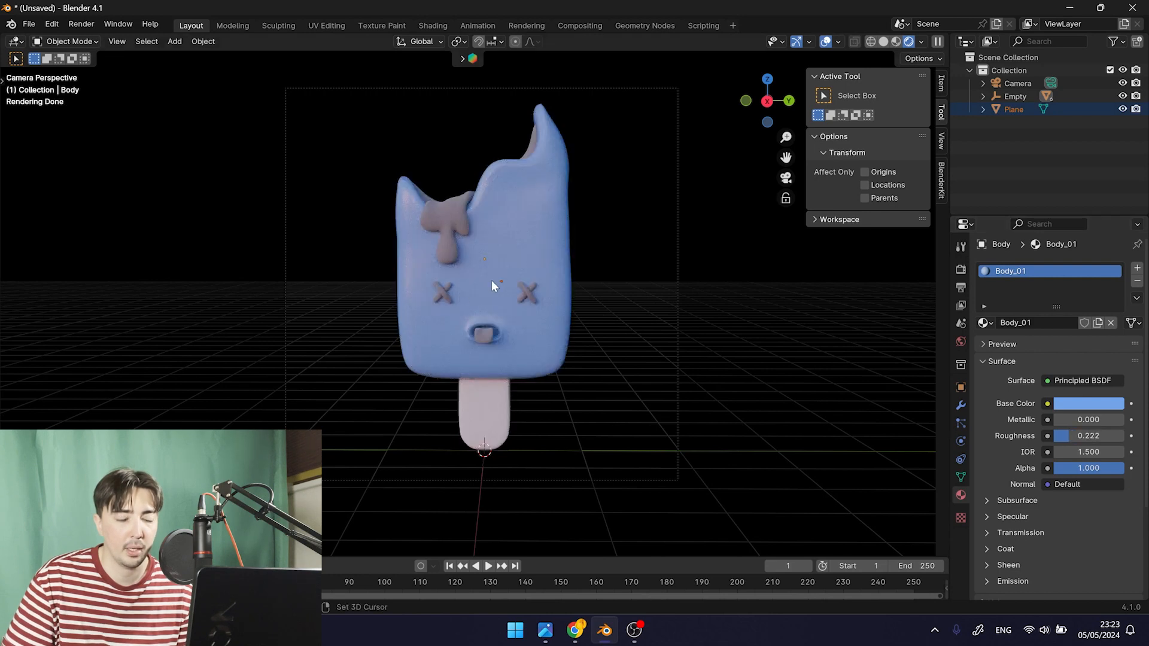
{"action": "middle_click_drag", "start_coordinate": [490, 281], "coordinate": [501, 288], "text": "shift"}
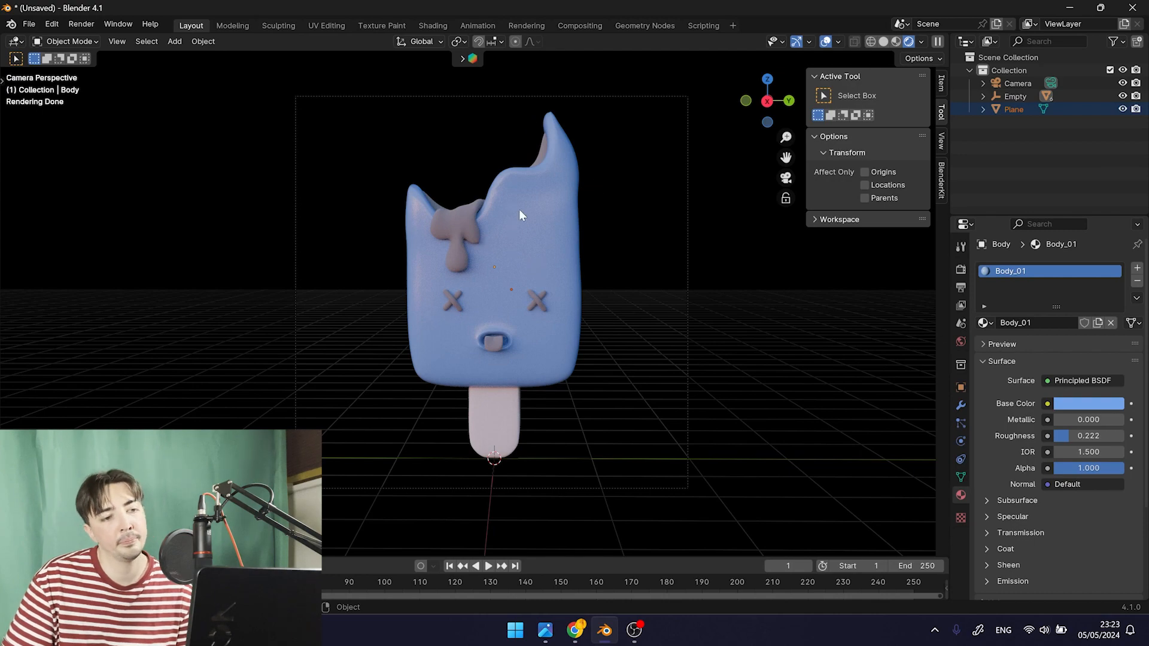
Create a new material on the ice cream stick and rename it Stick
{"action": "scroll", "coordinate": [517, 209], "scroll_direction": "up", "scroll_amount": 3}
{"action": "scroll", "coordinate": [514, 397], "scroll_direction": "up", "scroll_amount": 1}
{"action": "left_click", "coordinate": [515, 401]}
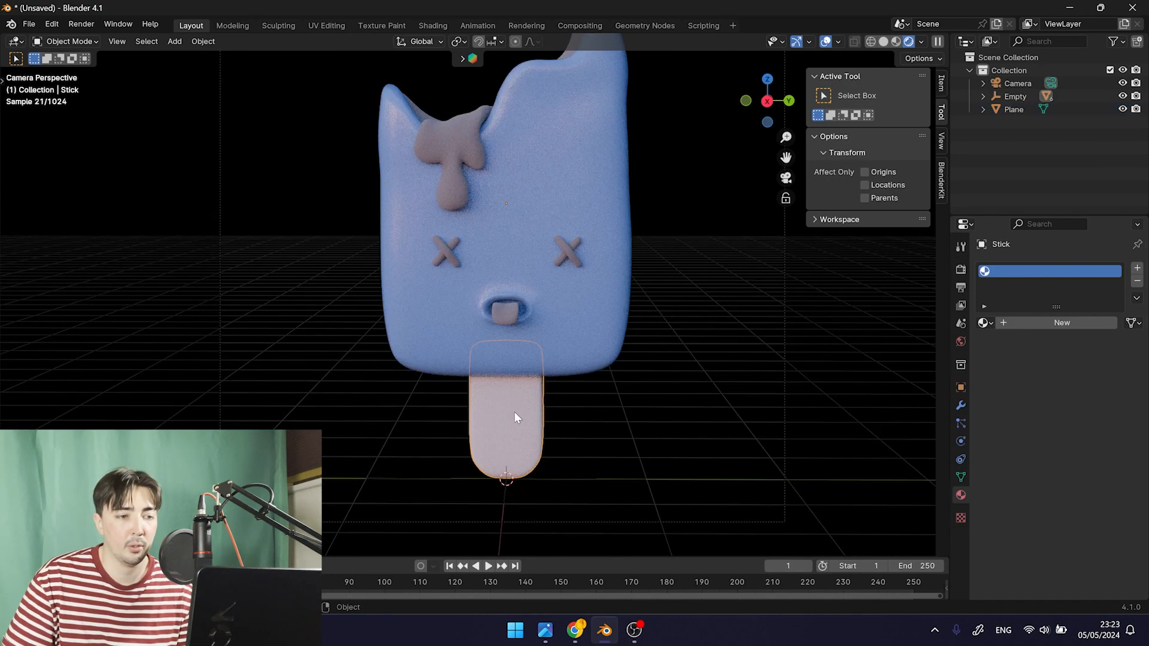
{"action": "left_click", "coordinate": [1044, 322]}
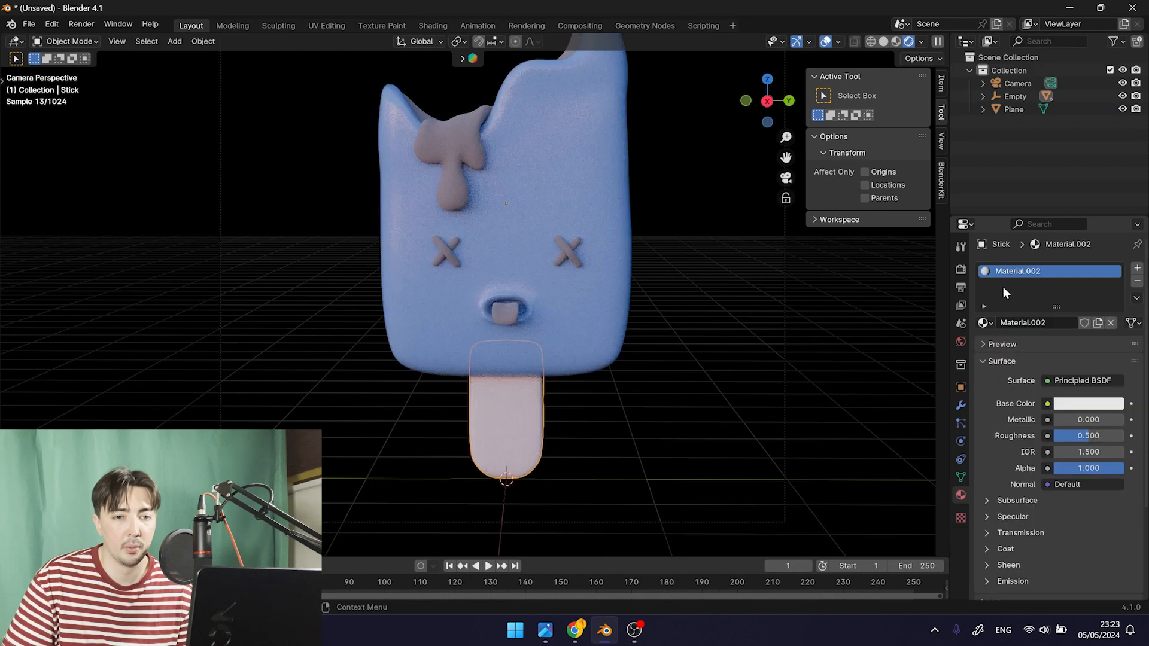
{"action": "double_click", "coordinate": [1017, 271]}
{"action": "type", "text": "Stick"}
{"action": "key", "text": "Return"}
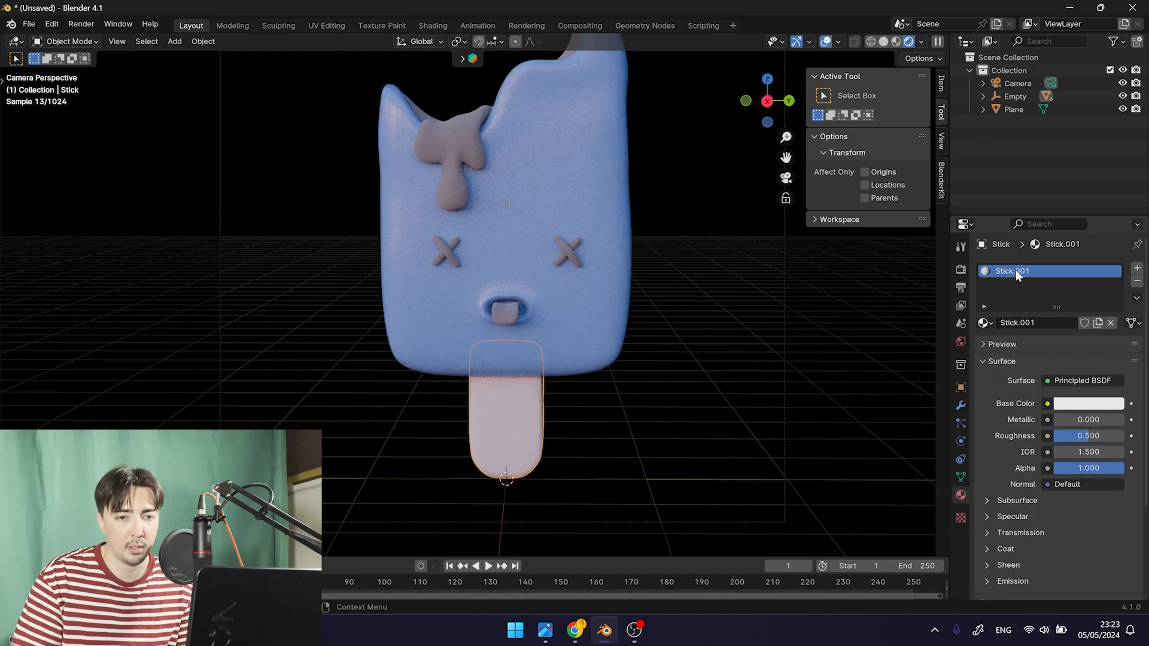
Try several warm hues for the stick material's base color and settle on a light wooden orange
{"action": "left_click", "coordinate": [1089, 404]}
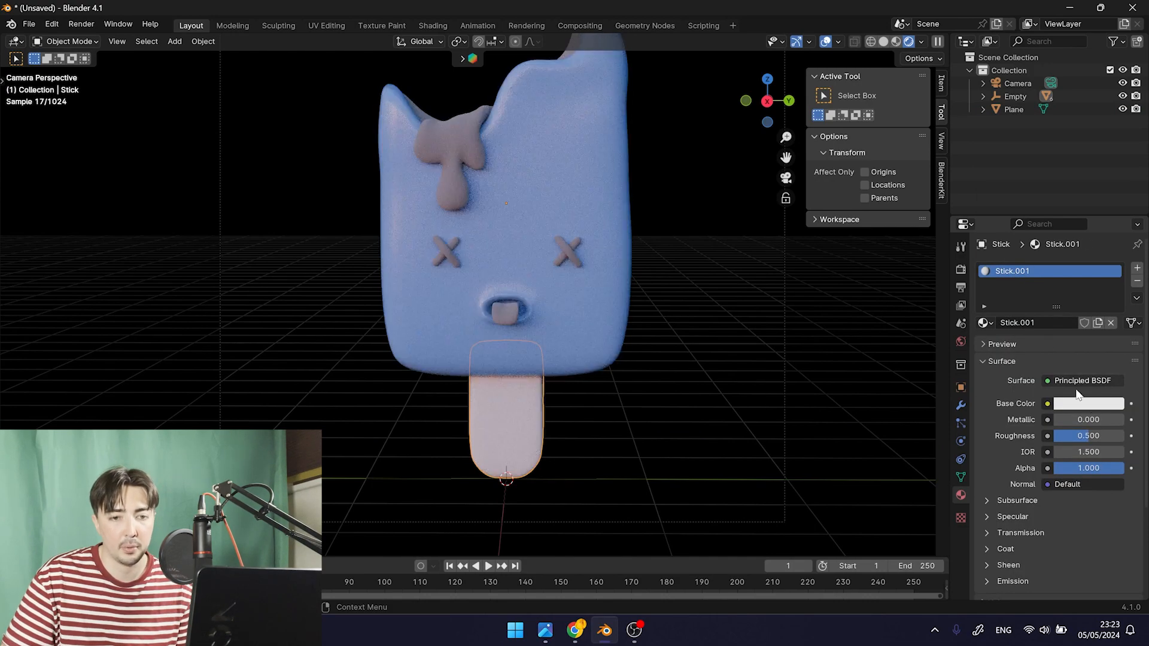
{"action": "left_click", "coordinate": [1085, 404]}
{"action": "left_click", "coordinate": [1019, 291]}
{"action": "left_click", "coordinate": [1024, 271]}
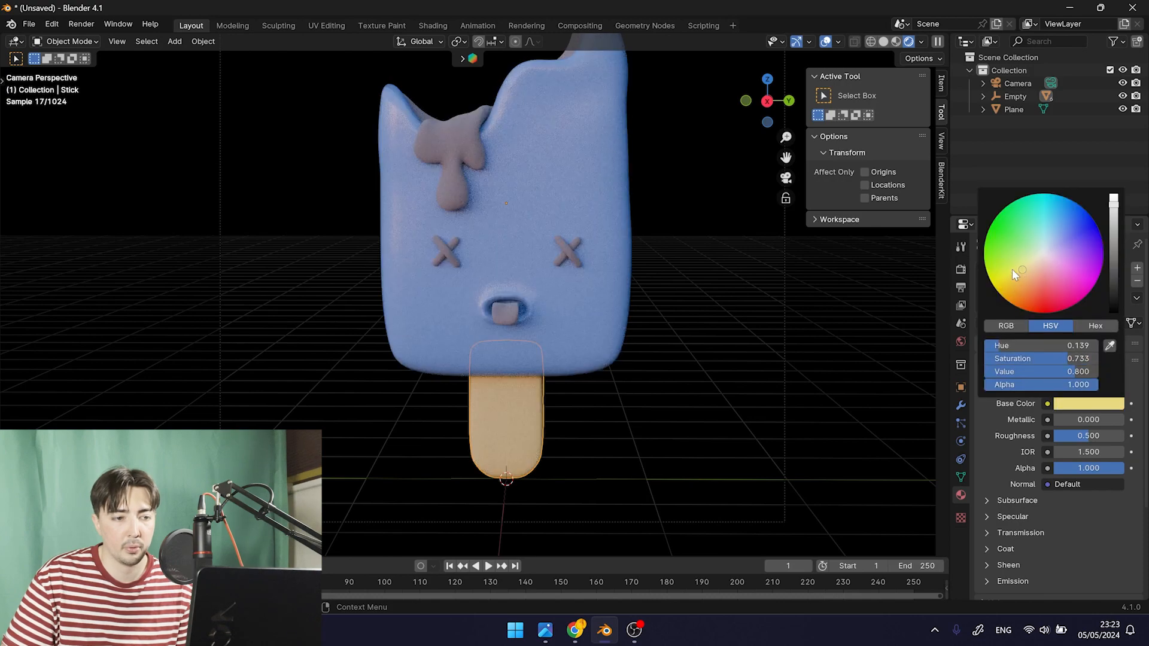
{"action": "left_click", "coordinate": [1014, 275]}
{"action": "left_click", "coordinate": [1020, 278]}
{"action": "left_click", "coordinate": [1025, 279]}
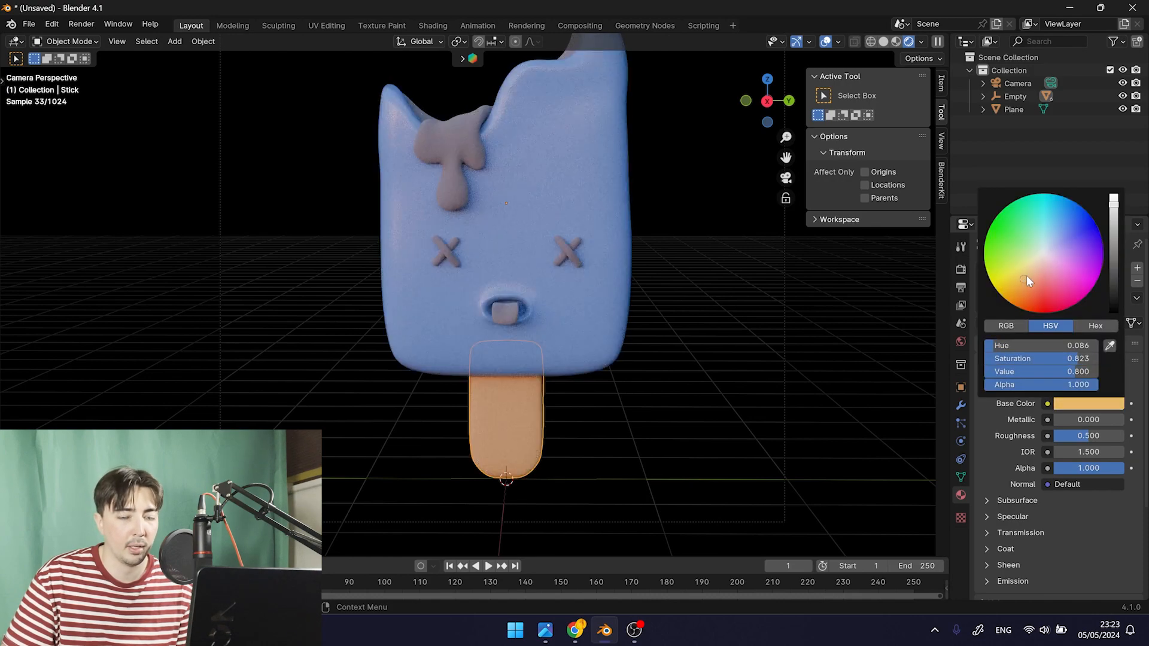
{"action": "left_click", "coordinate": [1029, 279]}
{"action": "left_click", "coordinate": [1035, 279]}
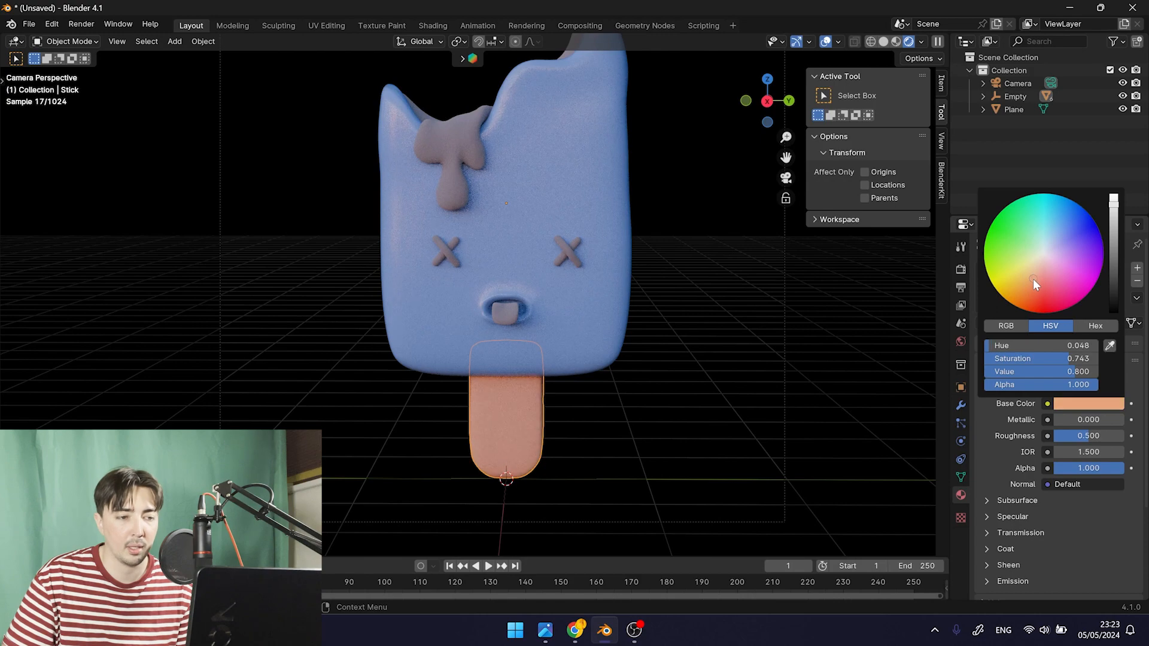
{"action": "left_click", "coordinate": [1030, 288]}
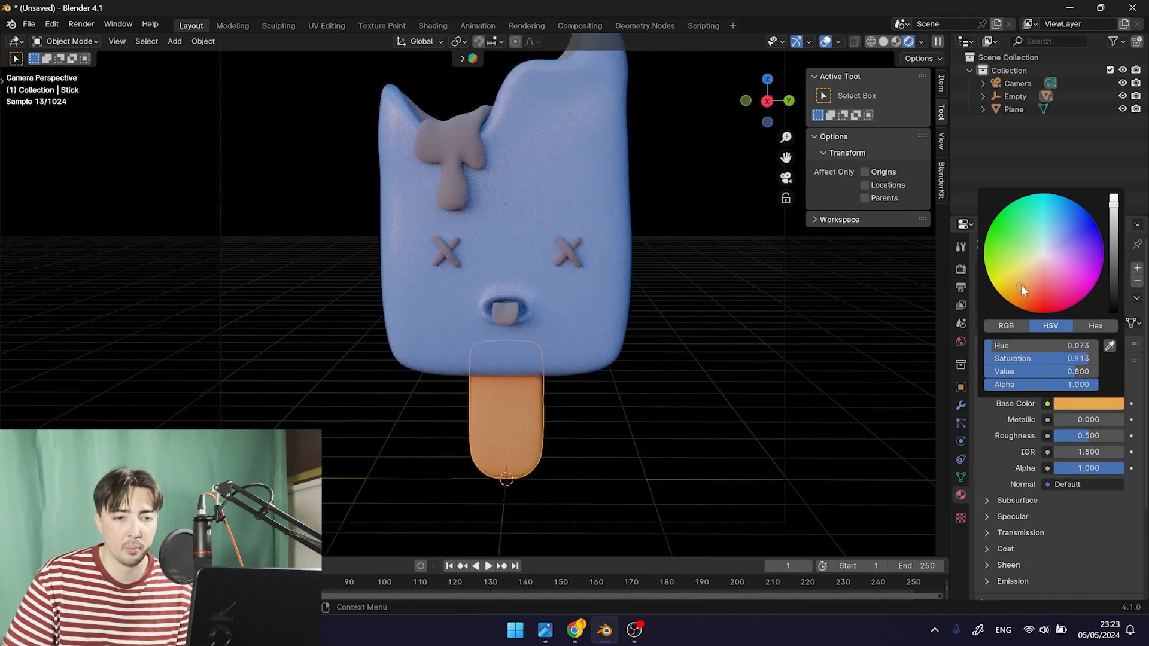
{"action": "left_click_drag", "start_coordinate": [1025, 295], "coordinate": [1024, 276]}
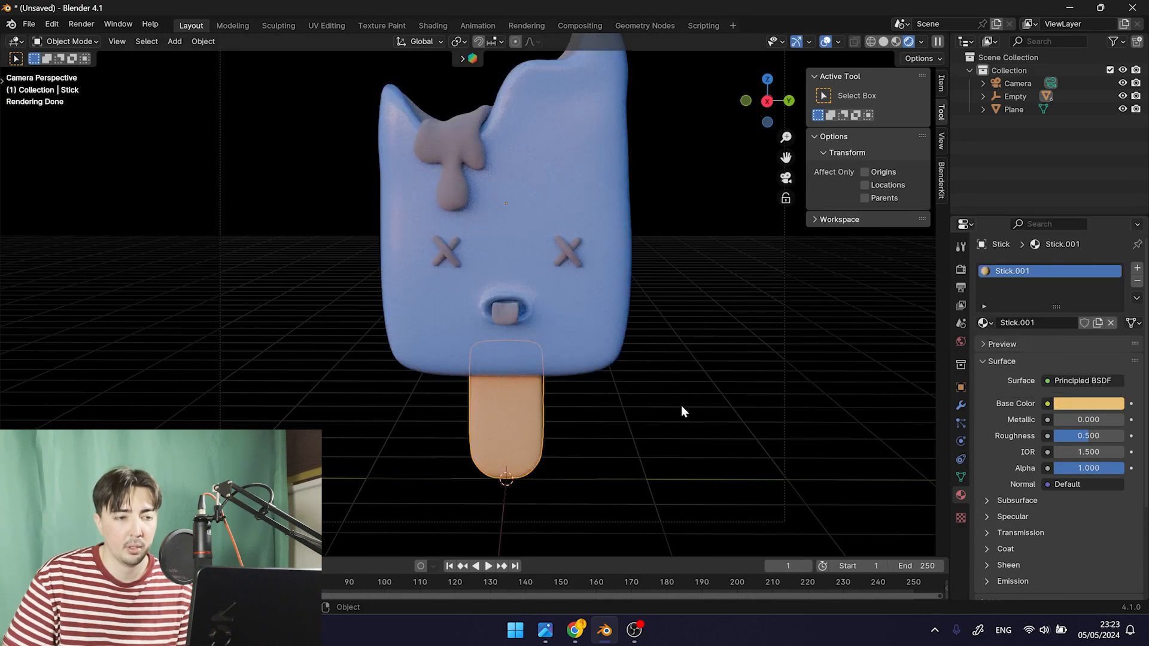
{"action": "left_click", "coordinate": [682, 406]}
{"action": "scroll", "coordinate": [695, 372], "scroll_direction": "down", "scroll_amount": 2}
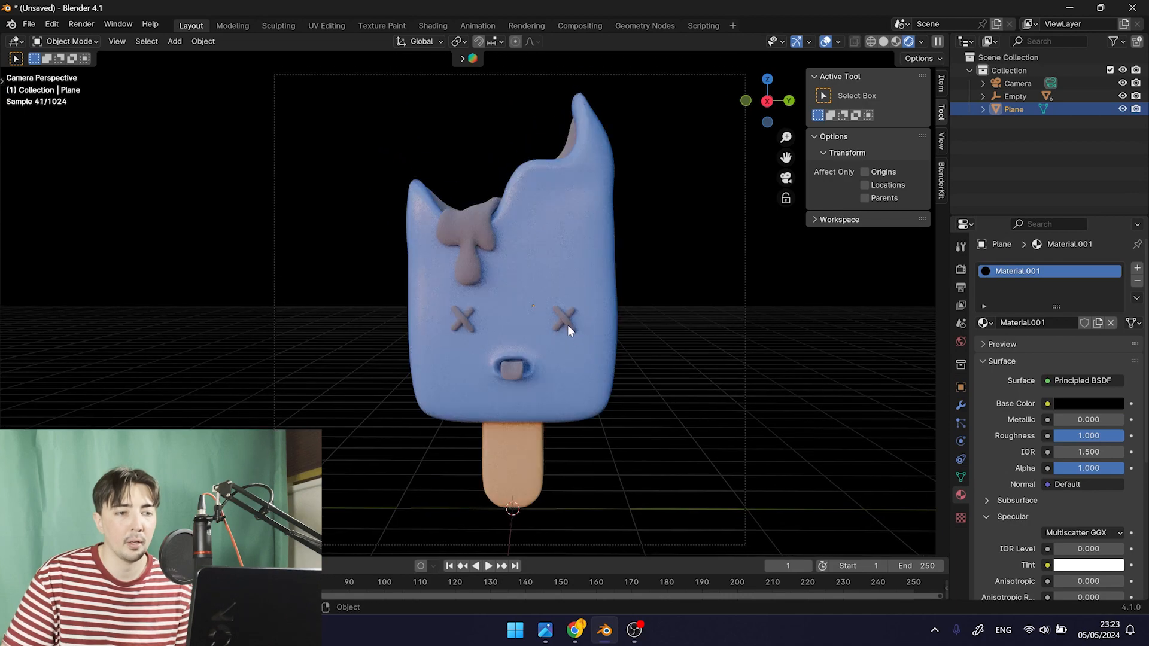
{"action": "left_click", "coordinate": [566, 322]}
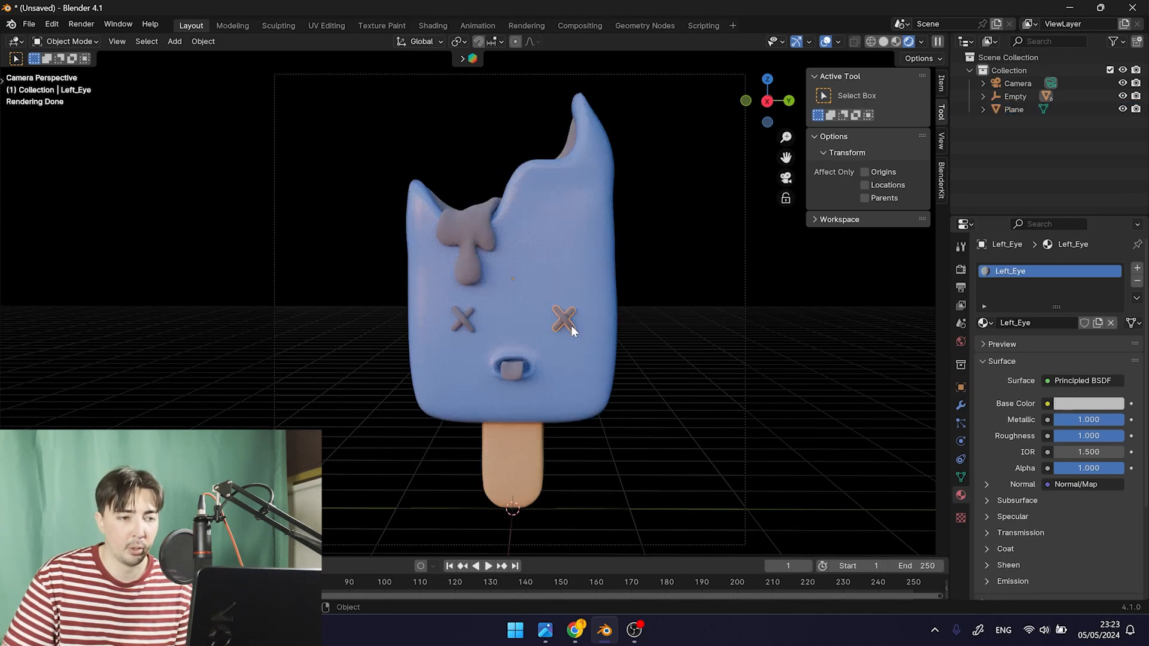
{"action": "scroll", "coordinate": [571, 325], "scroll_direction": "up", "scroll_amount": 3}
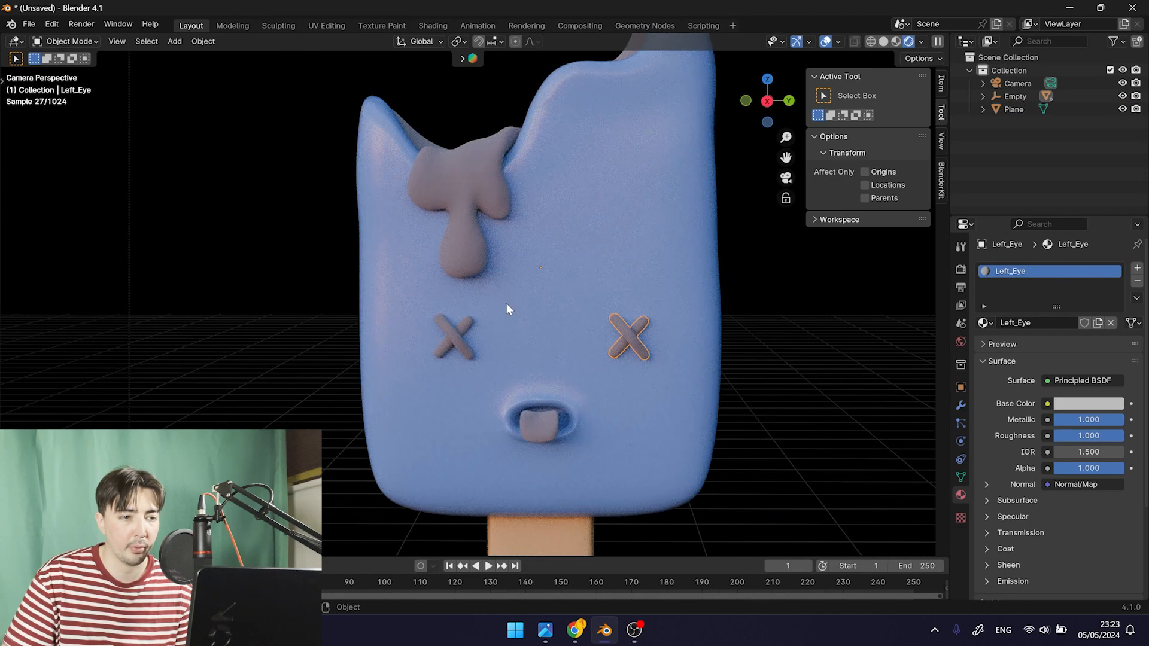
{"action": "key", "text": "g"}
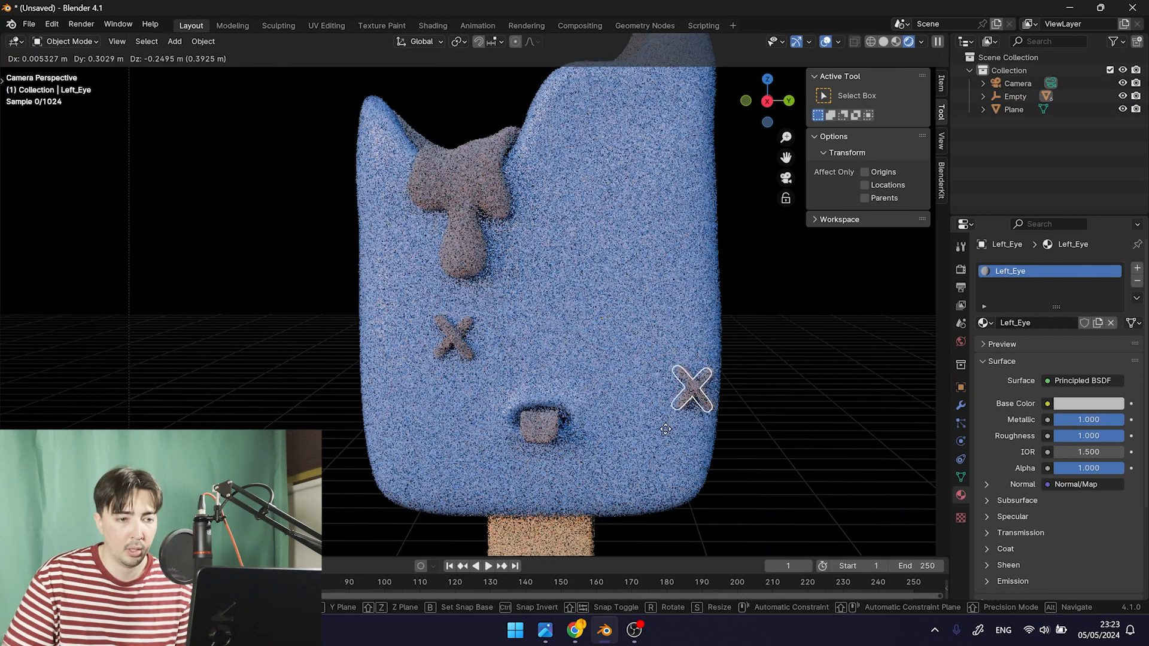
{"action": "right_click", "coordinate": [647, 425]}
{"action": "key", "text": "g"}
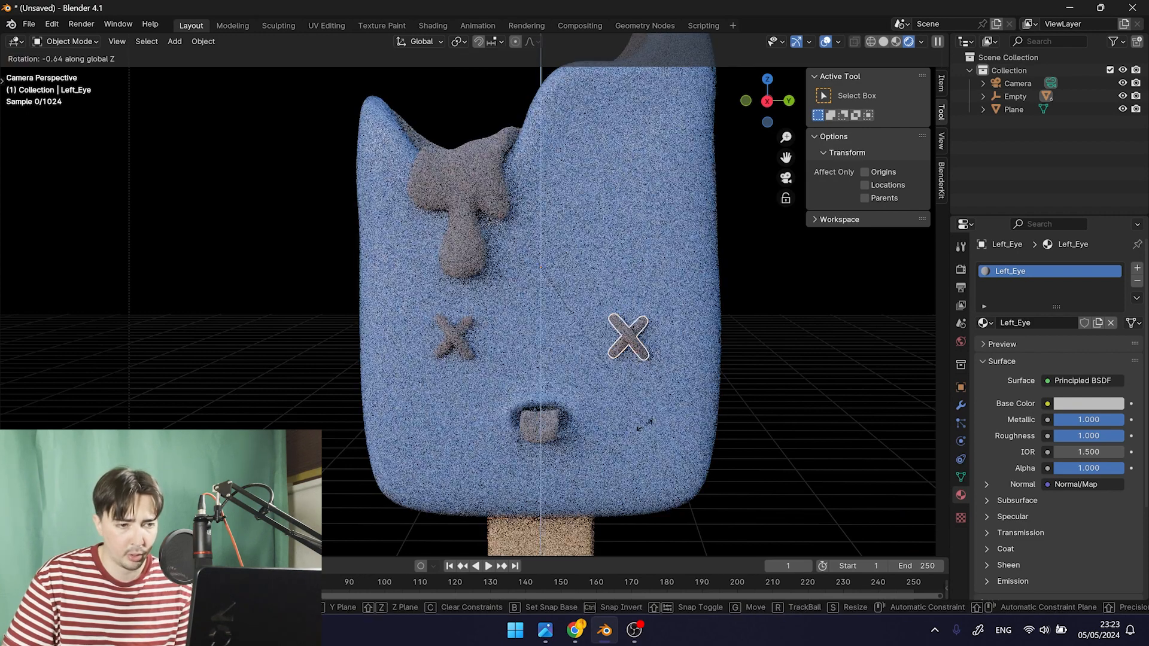
{"action": "right_click", "coordinate": [619, 401]}
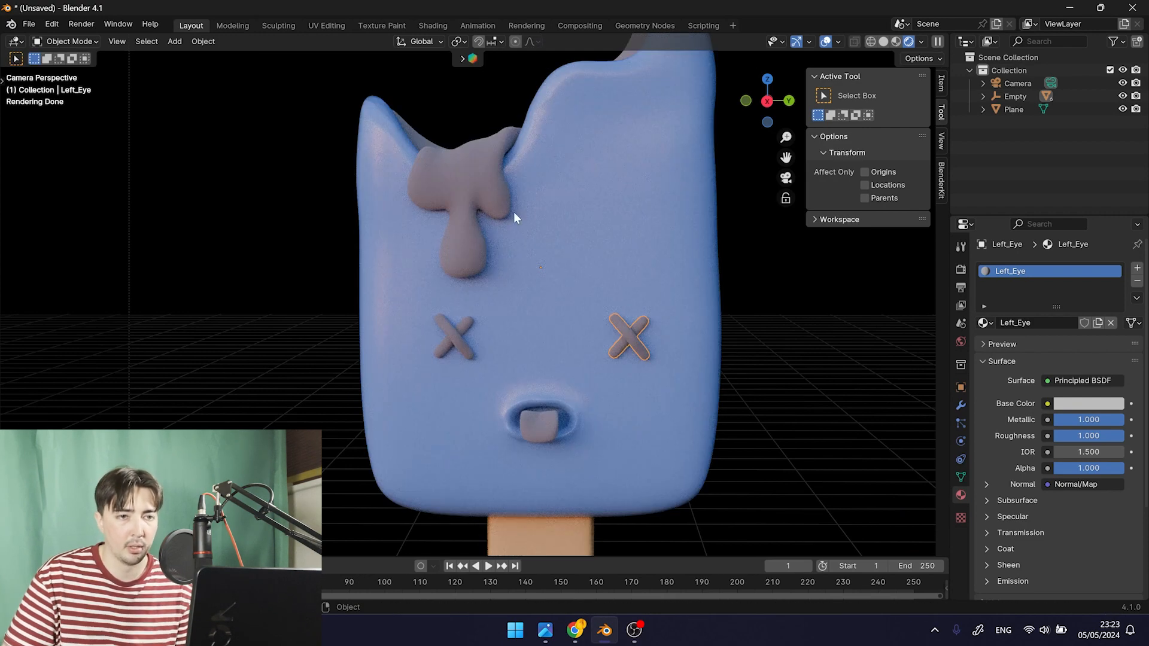
Switch to solid shading and set the right eye's origin to Center of Mass (Surface)
{"action": "left_click", "coordinate": [885, 42]}
{"action": "mouse_move", "coordinate": [648, 276]}
{"action": "middle_mouse_down"}
{"action": "mouse_move", "coordinate": [594, 322]}
{"action": "mouse_move", "coordinate": [533, 321]}
{"action": "middle_mouse_up"}
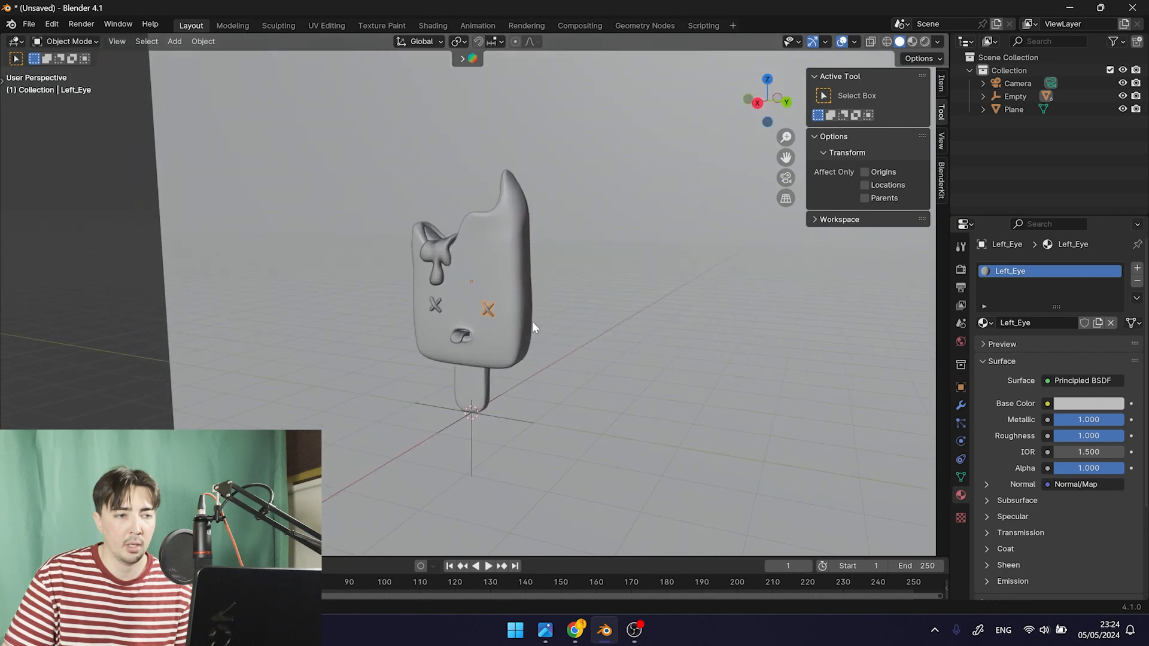
{"action": "scroll", "coordinate": [444, 344], "scroll_direction": "up", "scroll_amount": 4}
{"action": "scroll", "coordinate": [445, 343], "scroll_direction": "up", "scroll_amount": 2}
{"action": "mouse_move", "coordinate": [445, 343]}
{"action": "middle_mouse_down"}
{"action": "mouse_move", "coordinate": [463, 306]}
{"action": "mouse_move", "coordinate": [447, 356]}
{"action": "middle_mouse_up"}
{"action": "left_click", "coordinate": [450, 357]}
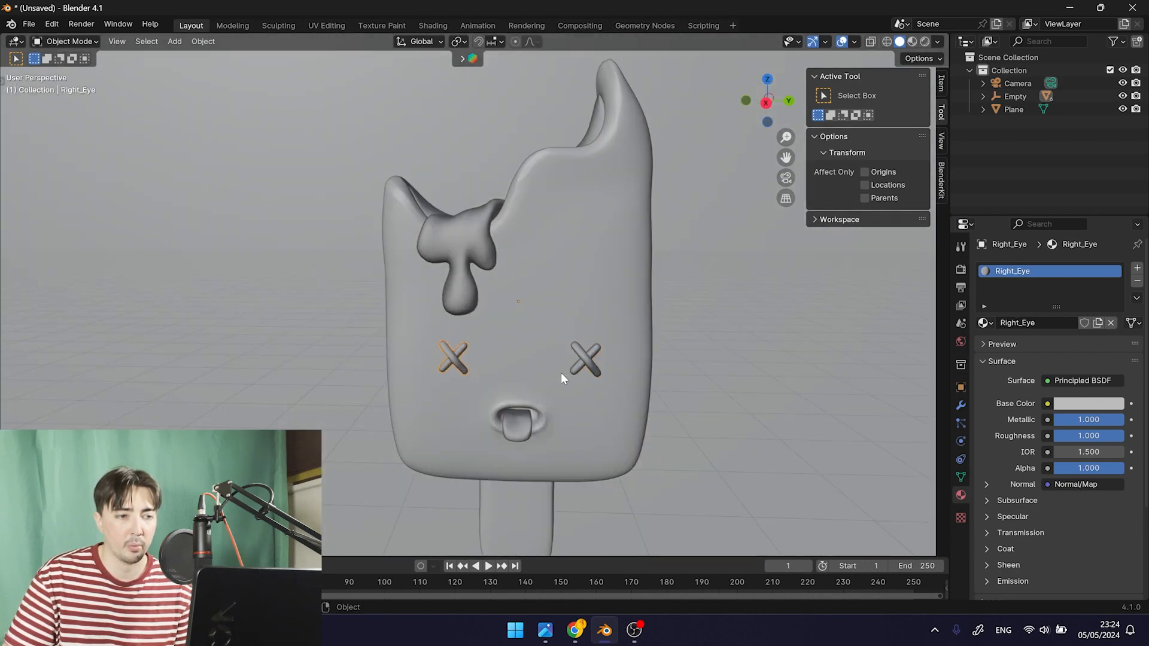
{"action": "left_click", "coordinate": [594, 368]}
{"action": "left_click", "coordinate": [450, 358]}
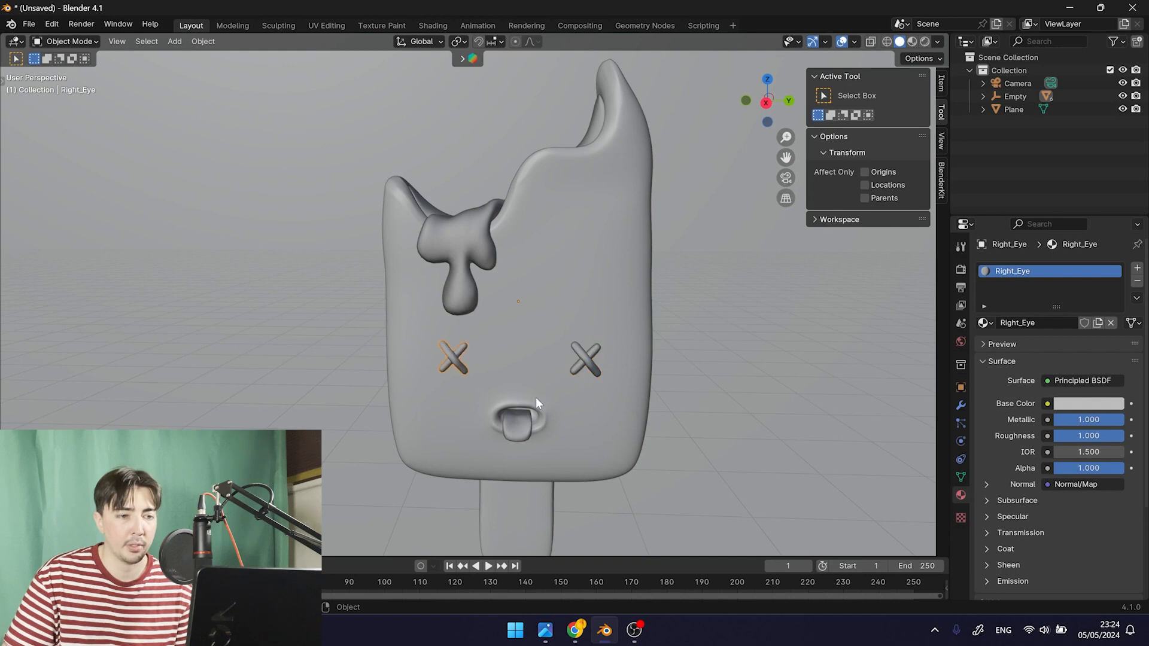
{"action": "left_click", "coordinate": [203, 41]}
{"action": "mouse_move", "coordinate": [222, 68]}
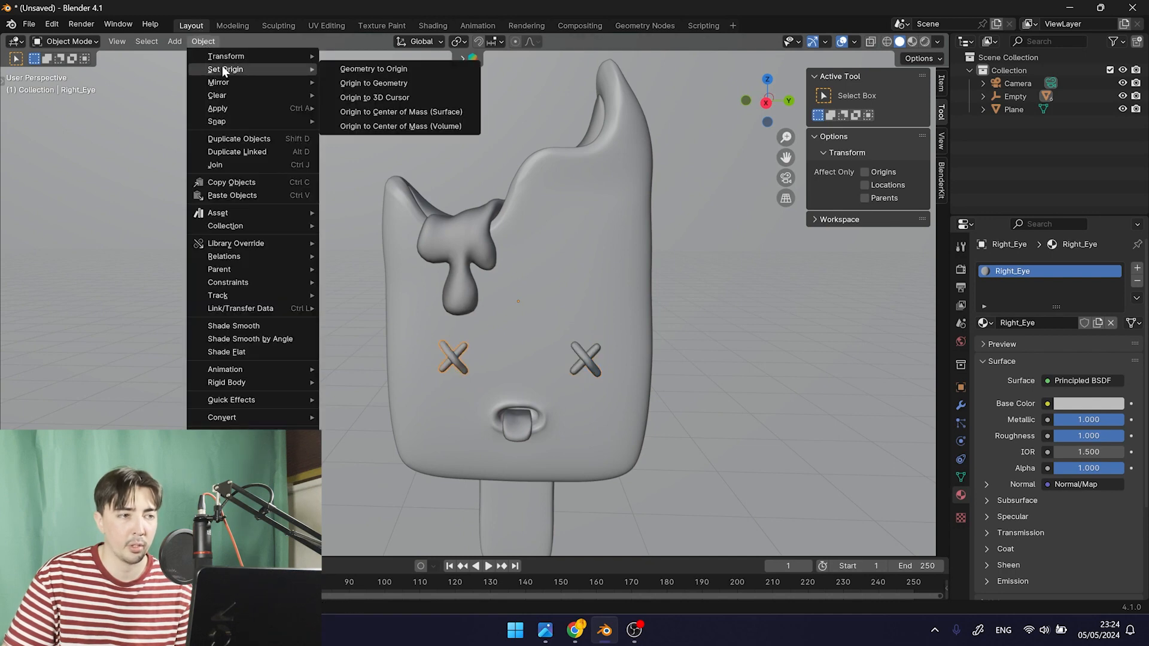
{"action": "left_click", "coordinate": [425, 114]}
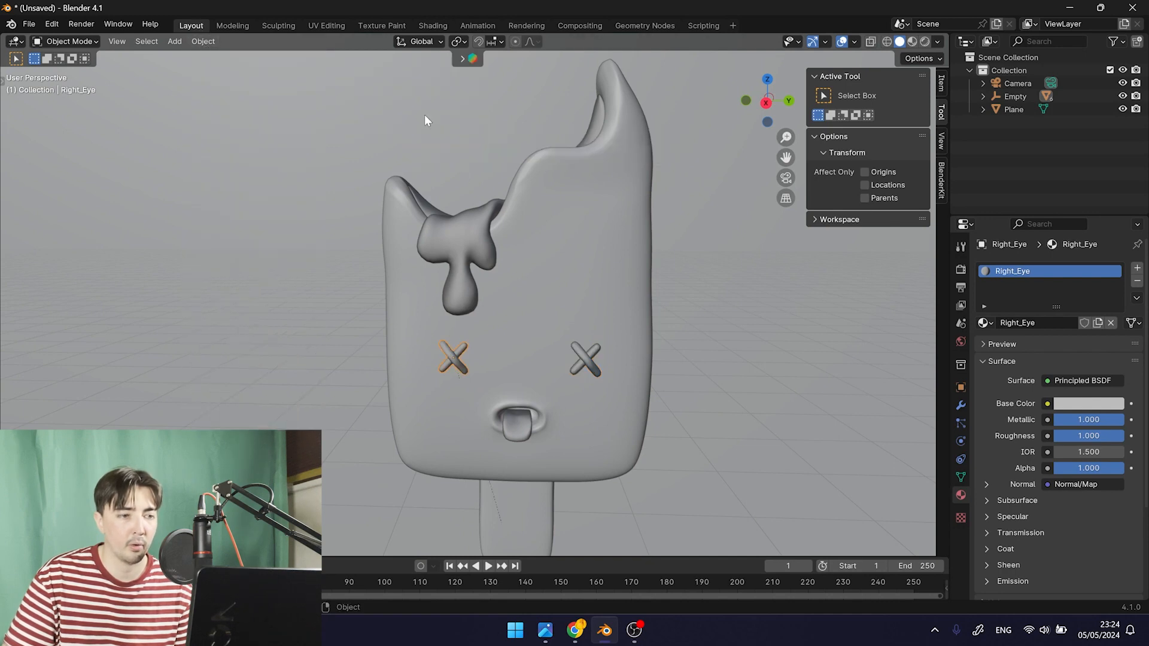
Set the left eye's origin to Center of Mass (Surface)
{"action": "scroll", "coordinate": [494, 346], "scroll_direction": "up", "scroll_amount": 4}
{"action": "middle_click_drag", "start_coordinate": [556, 317], "coordinate": [494, 308], "text": "shift"}
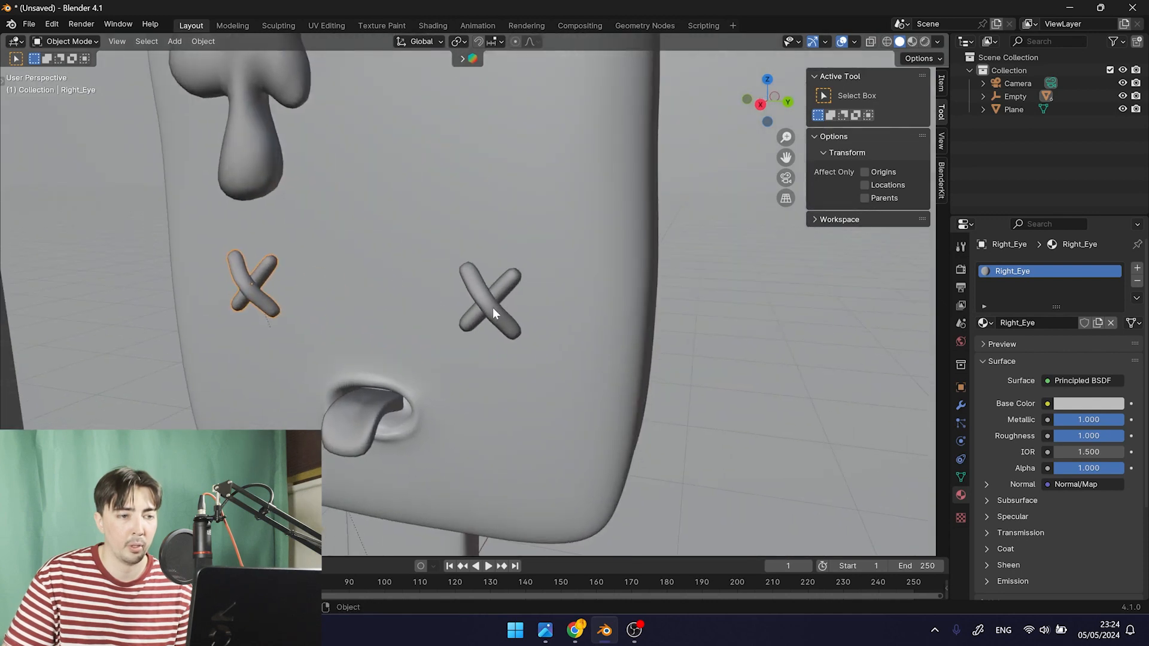
{"action": "left_click", "coordinate": [493, 308]}
{"action": "left_click", "coordinate": [203, 42]}
{"action": "mouse_move", "coordinate": [270, 74]}
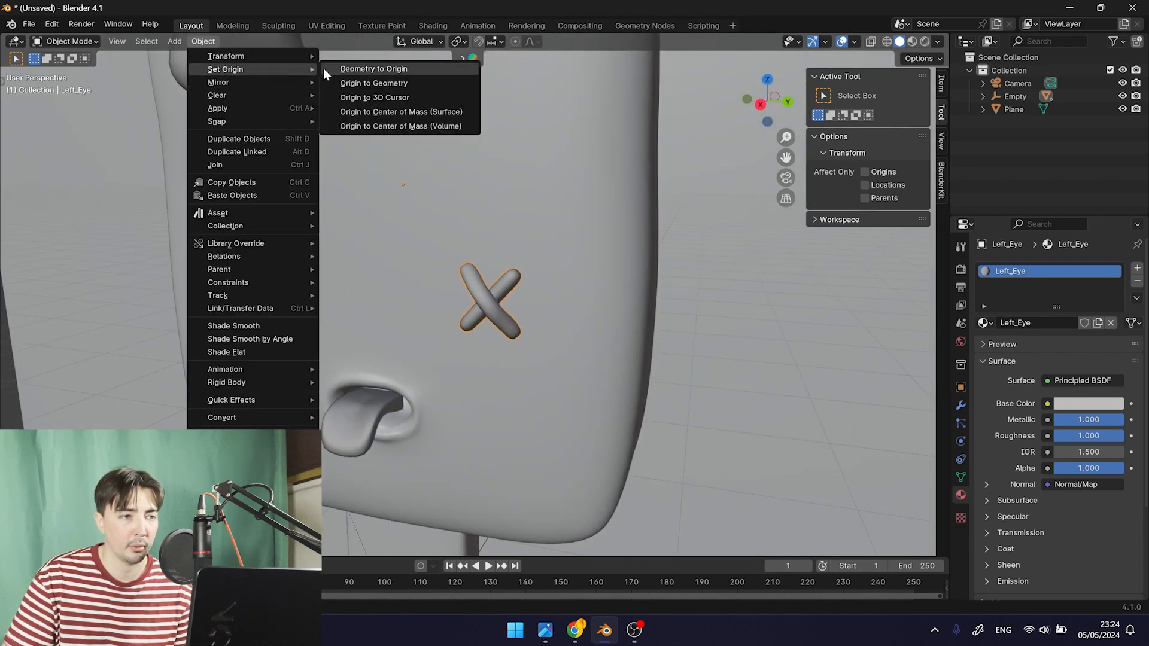
{"action": "left_click", "coordinate": [394, 110]}
{"action": "scroll", "coordinate": [428, 250], "scroll_direction": "down", "scroll_amount": 3}
{"action": "middle_click_drag", "start_coordinate": [390, 324], "coordinate": [455, 293]}
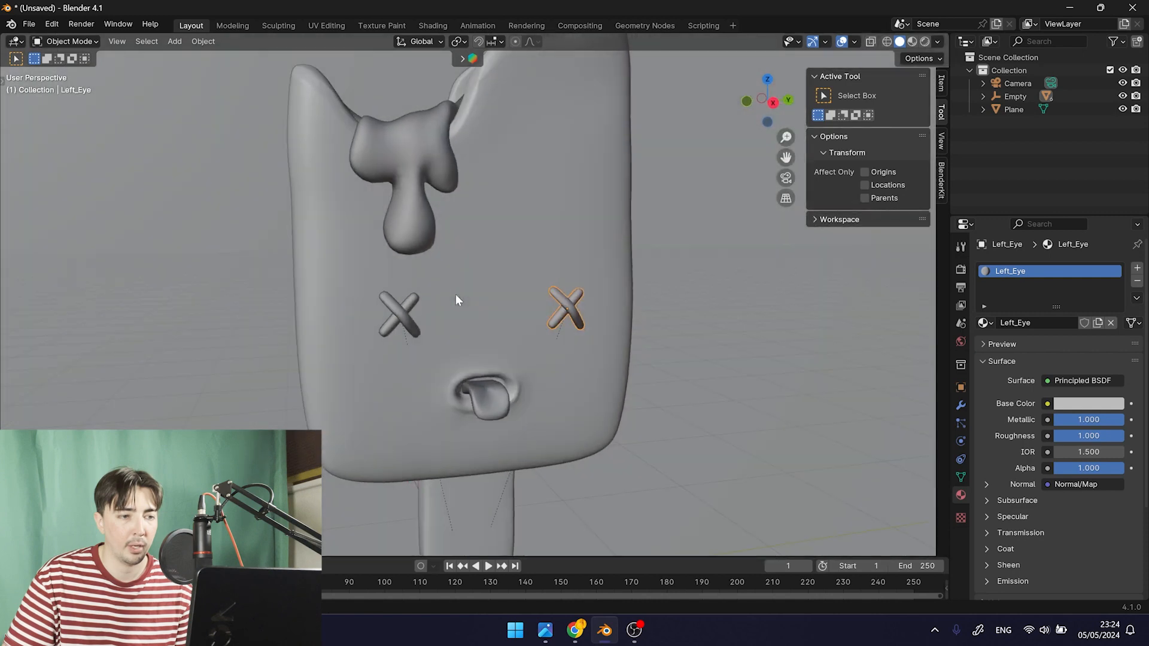
In the camera view, scale both eyes up together to about 1.3 times their size
{"action": "key", "text": "KP_0"}
{"action": "scroll", "coordinate": [461, 305], "scroll_direction": "up", "scroll_amount": 3}
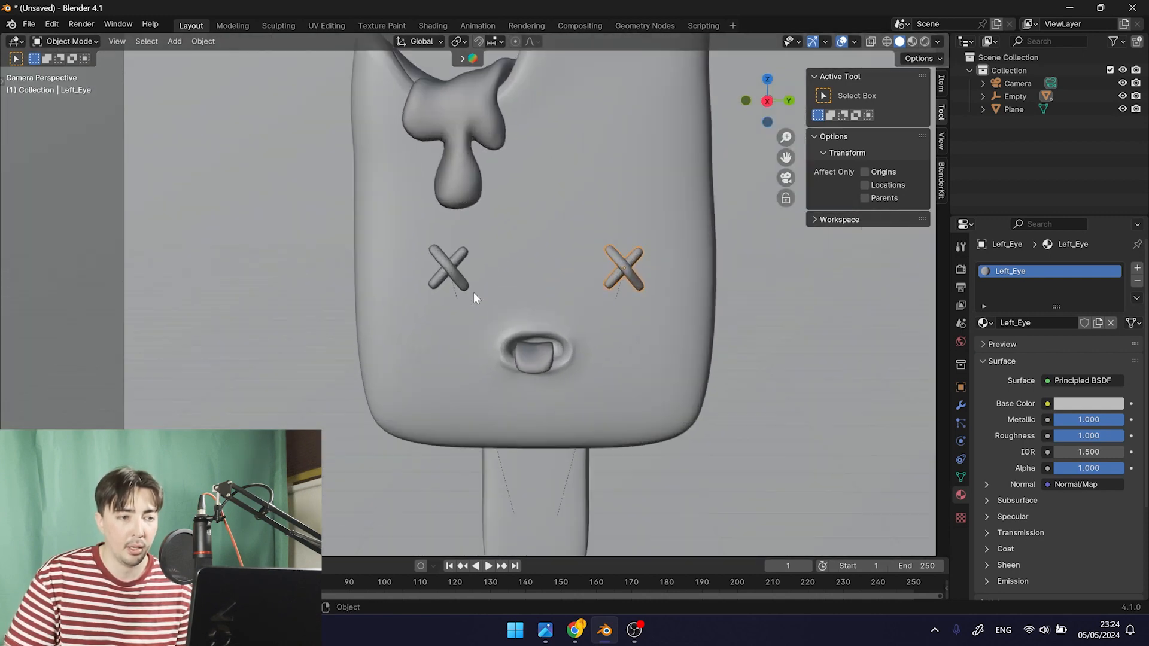
{"action": "left_click", "coordinate": [437, 268]}
{"action": "left_click", "coordinate": [618, 263], "text": "shift"}
{"action": "key", "text": "s"}
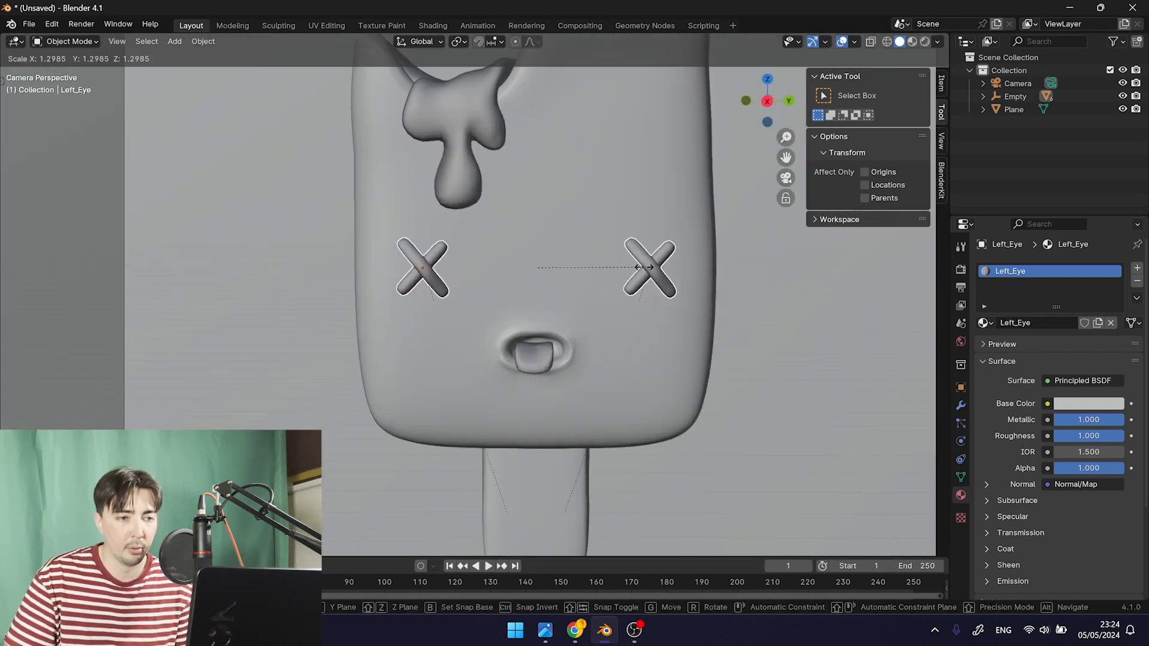
{"action": "left_click", "coordinate": [646, 267]}
{"action": "key", "text": "s"}
{"action": "key", "text": "x"}
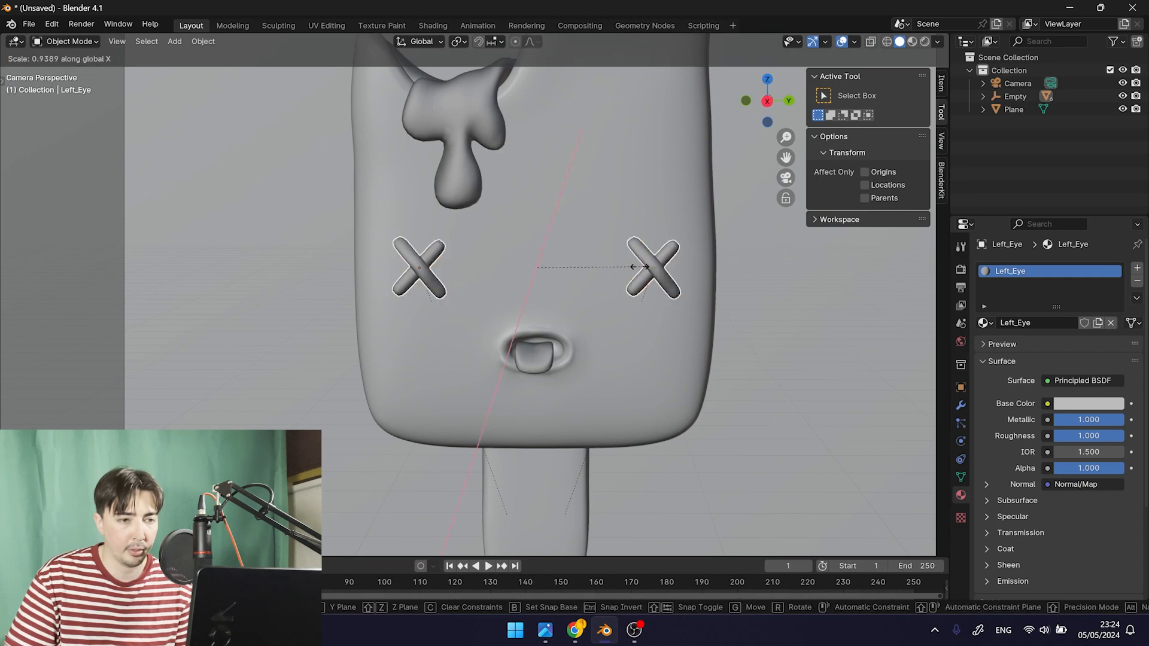
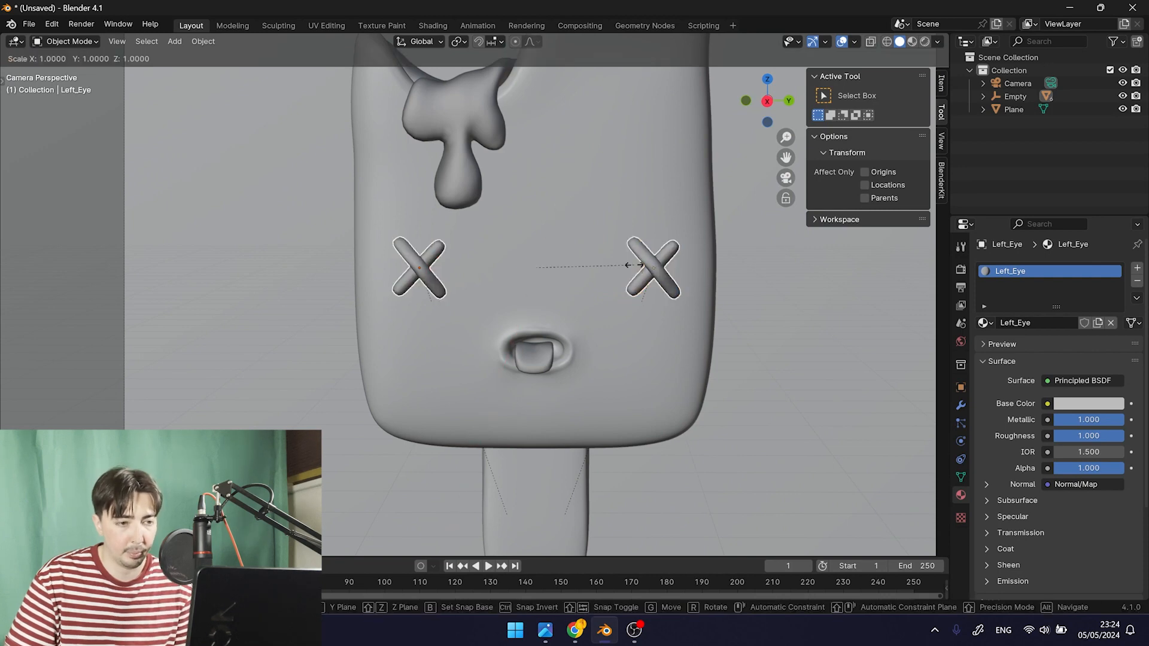
{"action": "key", "text": "x"}
{"action": "left_click", "coordinate": [616, 240]}
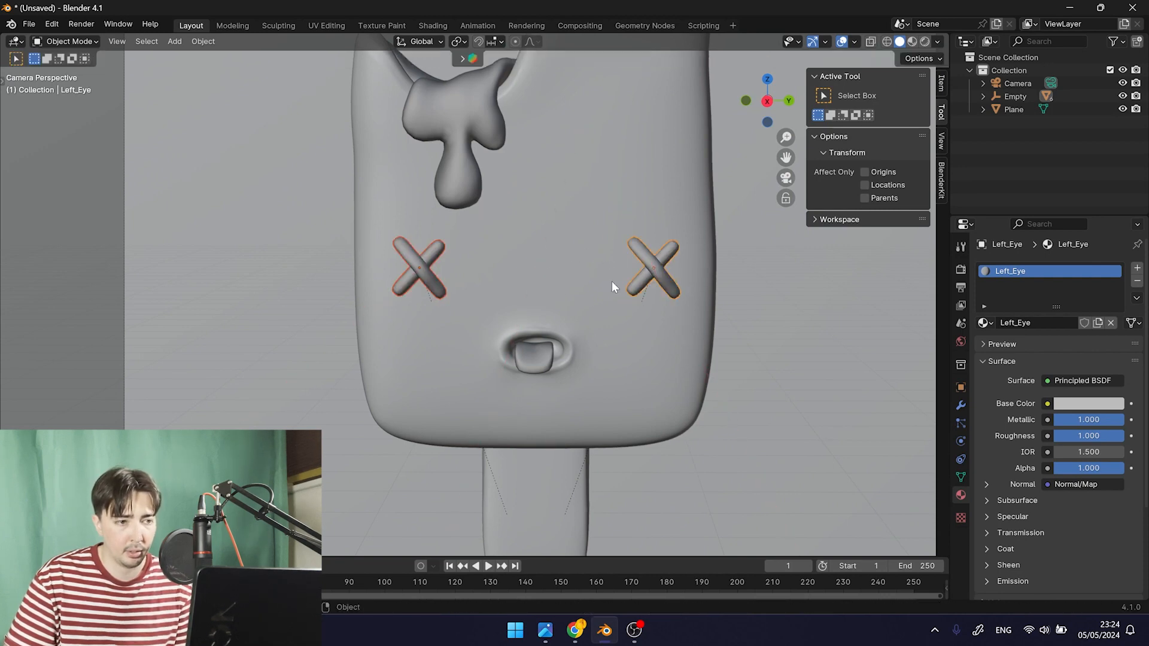
Move the left eye horizontally inward, closer to the middle of the face
{"action": "scroll", "coordinate": [611, 282], "scroll_direction": "down", "scroll_amount": 5}
{"action": "middle_click_drag", "start_coordinate": [566, 279], "coordinate": [502, 339]}
{"action": "scroll", "coordinate": [501, 339], "scroll_direction": "up", "scroll_amount": 6}
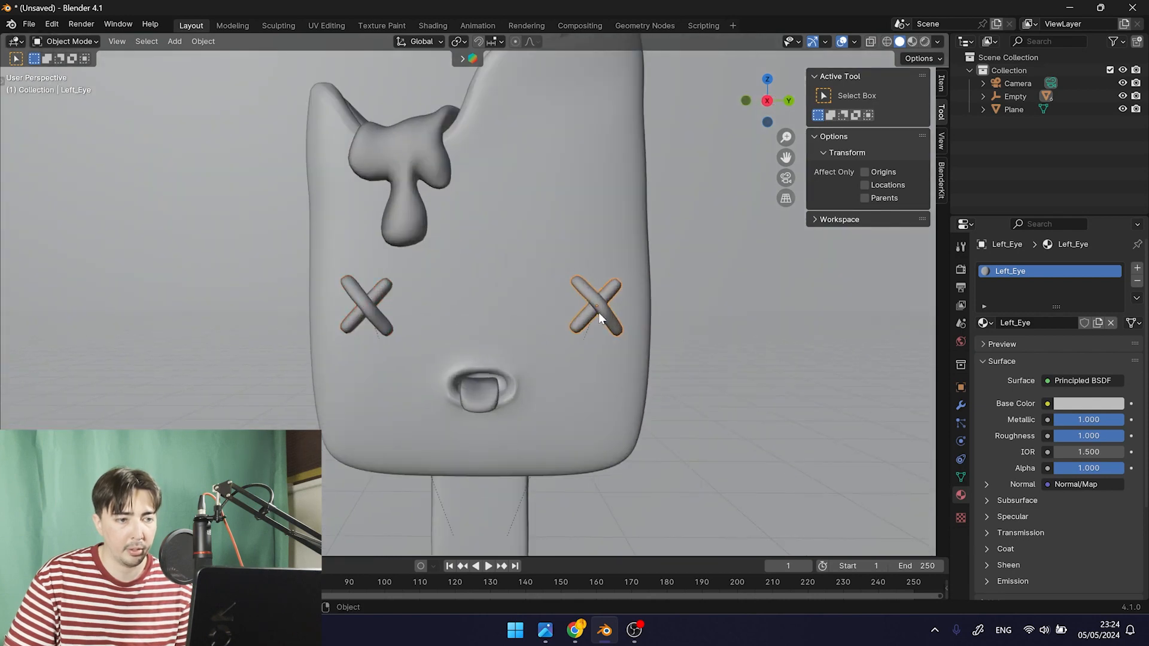
{"action": "key", "text": "KP_0"}
{"action": "key", "text": "g"}
{"action": "key", "text": "x"}
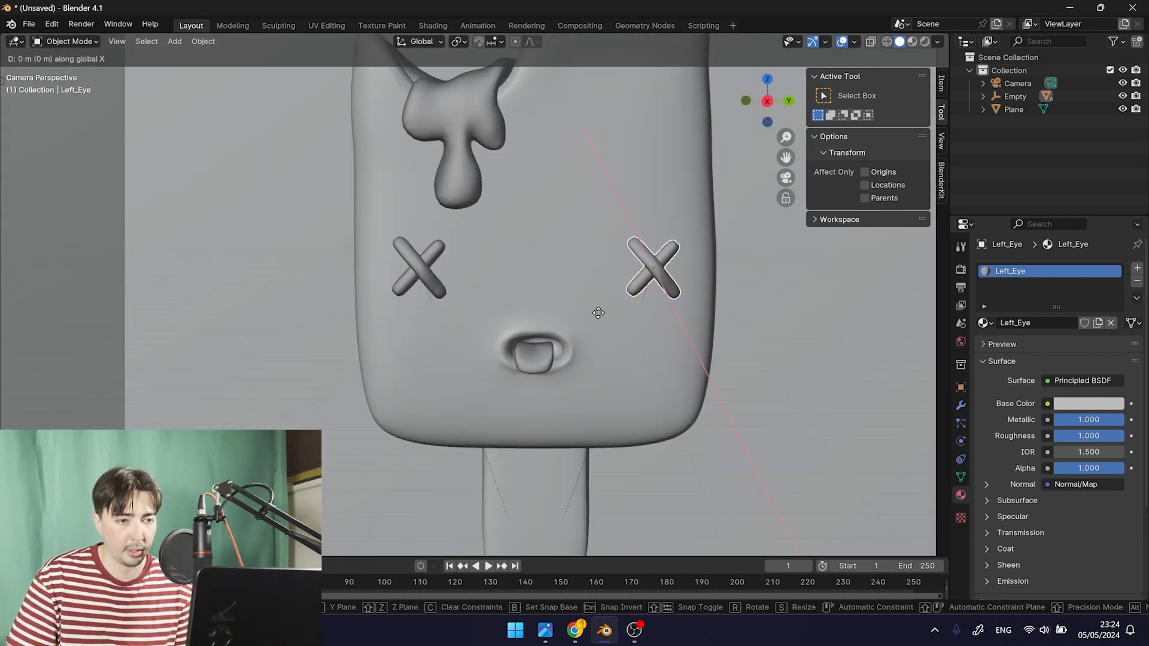
{"action": "left_click", "coordinate": [566, 320]}
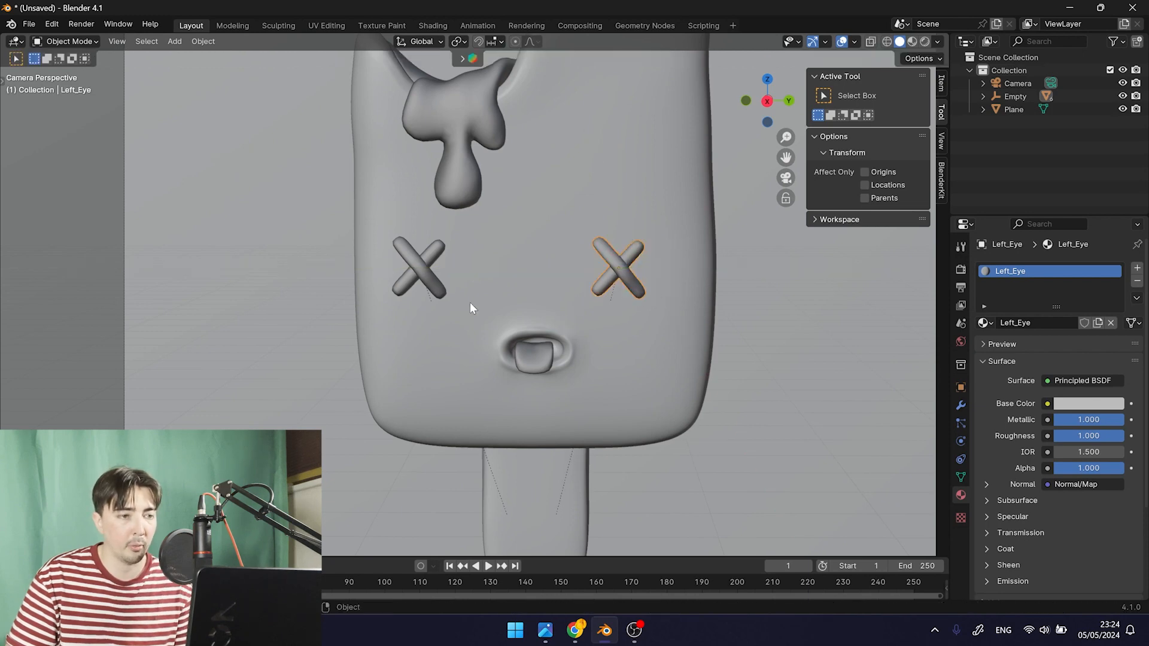
Move the right eye horizontally inward and nudge the left eye slightly outward to balance their spacing
{"action": "left_click", "coordinate": [421, 267]}
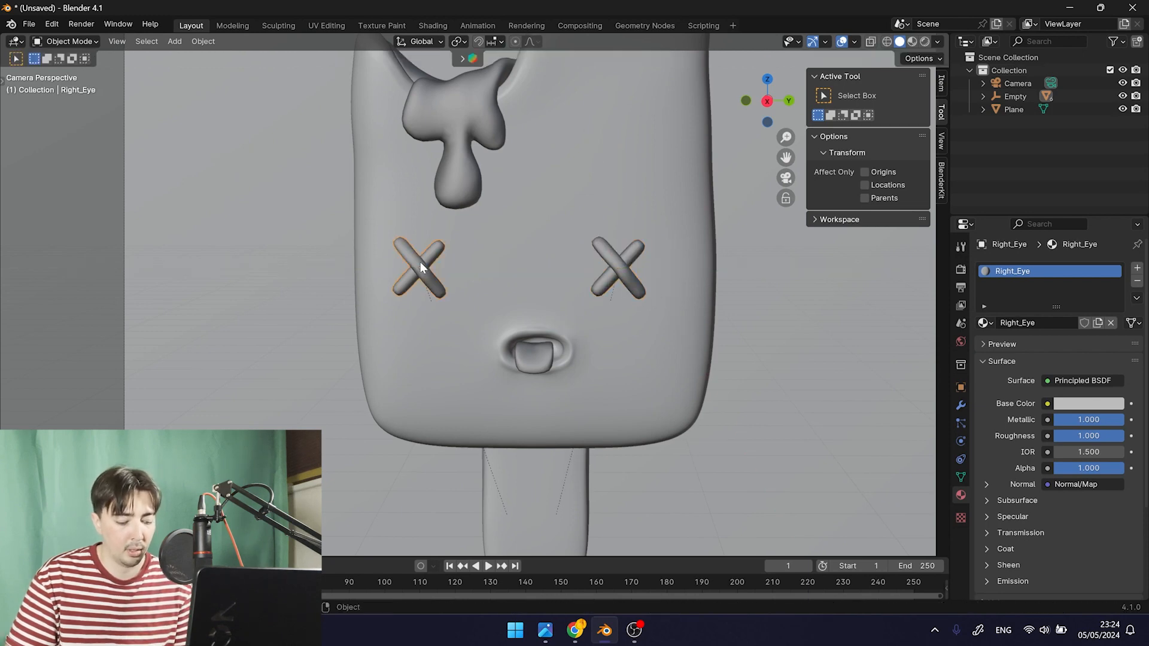
{"action": "key", "text": "g"}
{"action": "key", "text": "x"}
{"action": "left_click", "coordinate": [443, 267]}
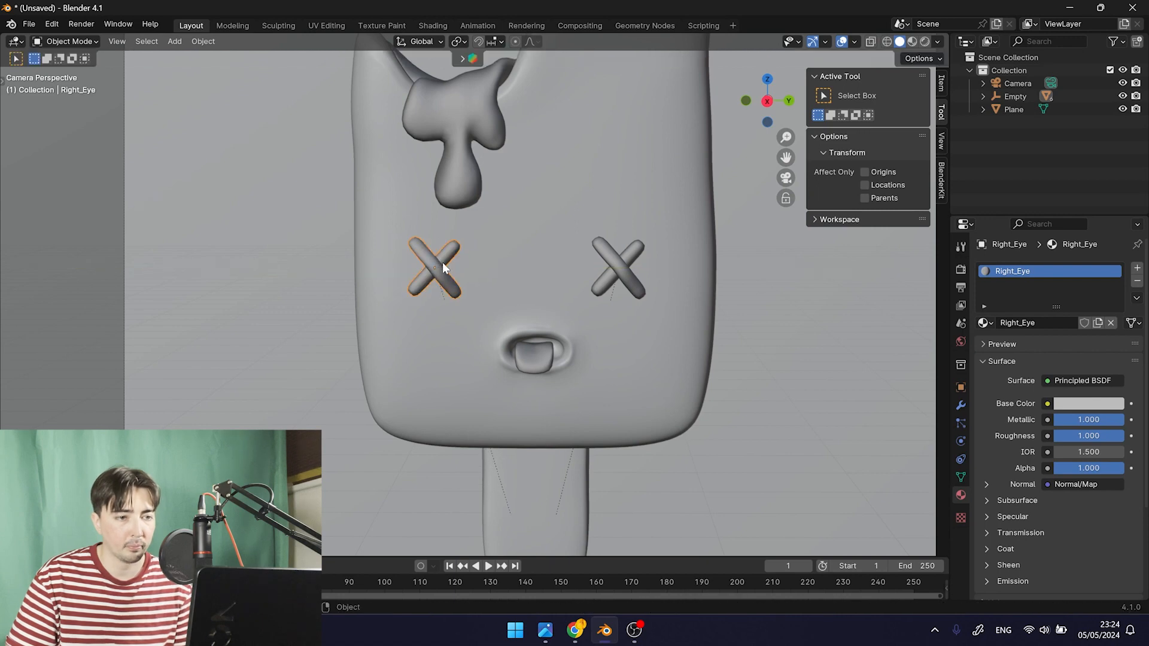
{"action": "left_click", "coordinate": [617, 265]}
{"action": "key", "text": "g"}
{"action": "key", "text": "x"}
{"action": "left_click", "coordinate": [610, 264]}
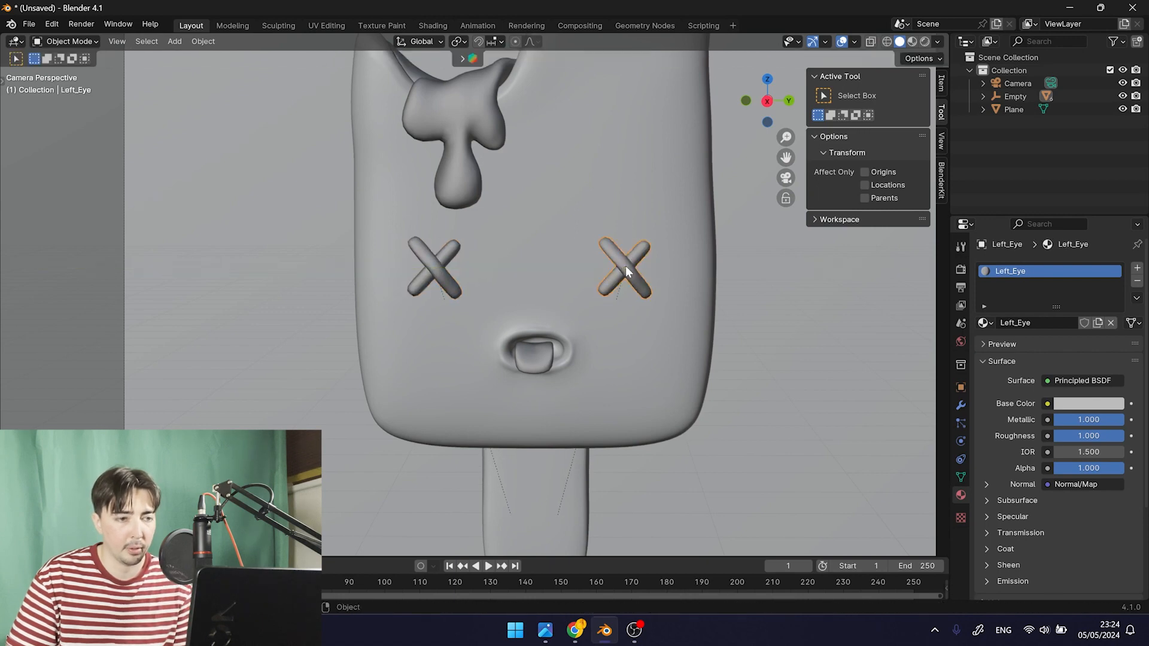
{"action": "scroll", "coordinate": [565, 299], "scroll_direction": "down", "scroll_amount": 2}
{"action": "middle_click_drag", "start_coordinate": [565, 300], "coordinate": [564, 313], "text": "shift"}
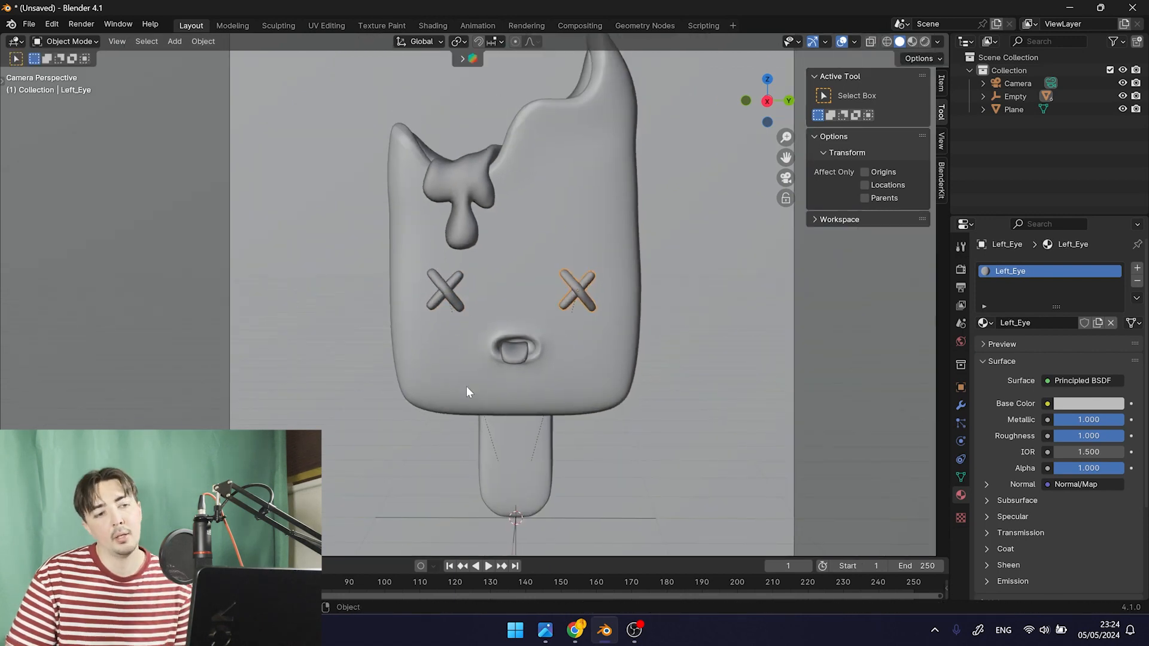
Select the tongue and examine how it sits in the mouth from different angles and distances
{"action": "left_click", "coordinate": [509, 359]}
{"action": "scroll", "coordinate": [515, 371], "scroll_direction": "up", "scroll_amount": 5}
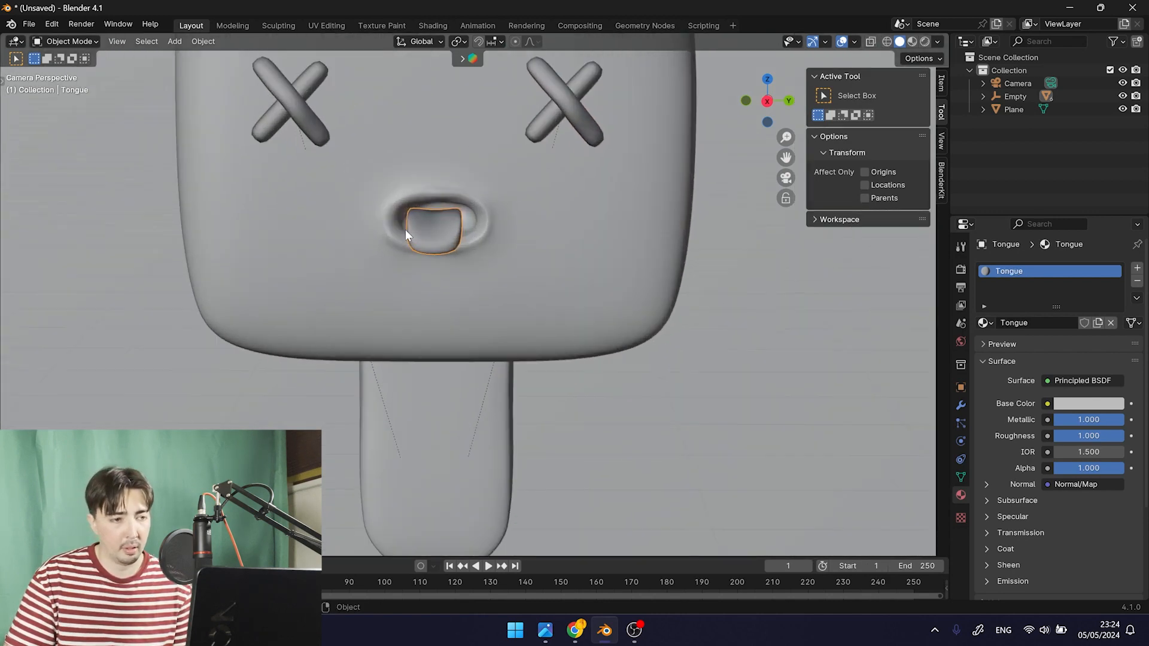
{"action": "middle_click_drag", "start_coordinate": [490, 416], "coordinate": [513, 470]}
{"action": "scroll", "coordinate": [497, 407], "scroll_direction": "up", "scroll_amount": 2}
{"action": "scroll", "coordinate": [479, 297], "scroll_direction": "up", "scroll_amount": 6}
{"action": "middle_click_drag", "start_coordinate": [489, 367], "coordinate": [483, 483], "text": "shift"}
{"action": "key", "text": "KP_0"}
{"action": "scroll", "coordinate": [469, 485], "scroll_direction": "up", "scroll_amount": 4}
{"action": "scroll", "coordinate": [451, 468], "scroll_direction": "down", "scroll_amount": 4}
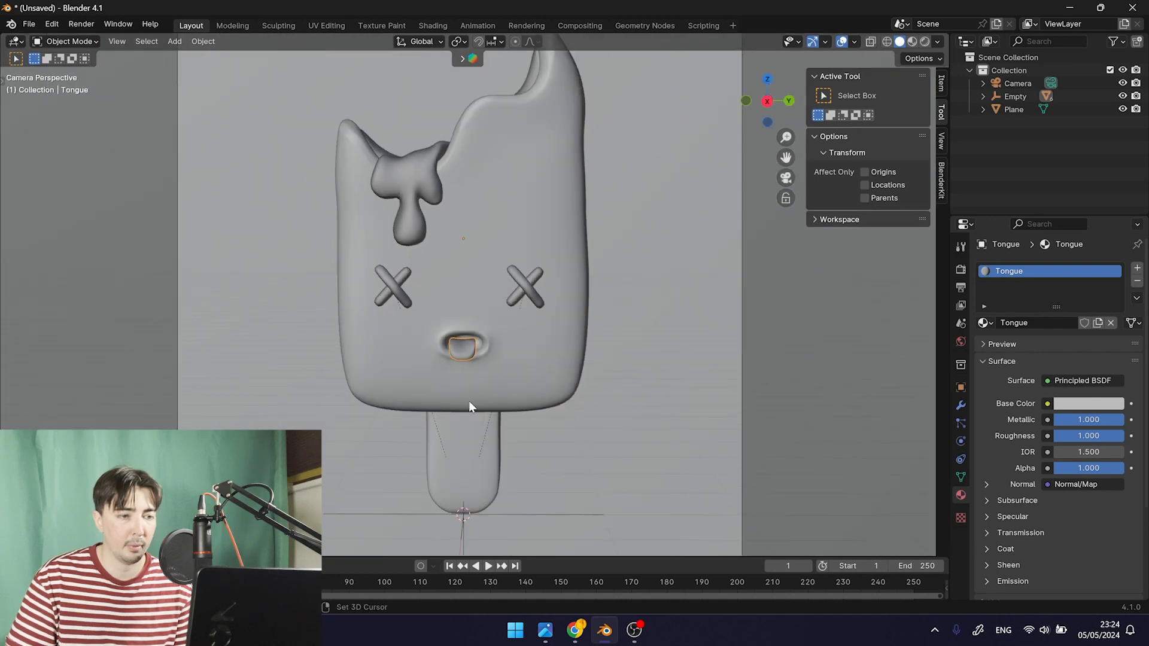
{"action": "scroll", "coordinate": [468, 311], "scroll_direction": "down", "scroll_amount": 5}
{"action": "scroll", "coordinate": [484, 338], "scroll_direction": "up", "scroll_amount": 10}
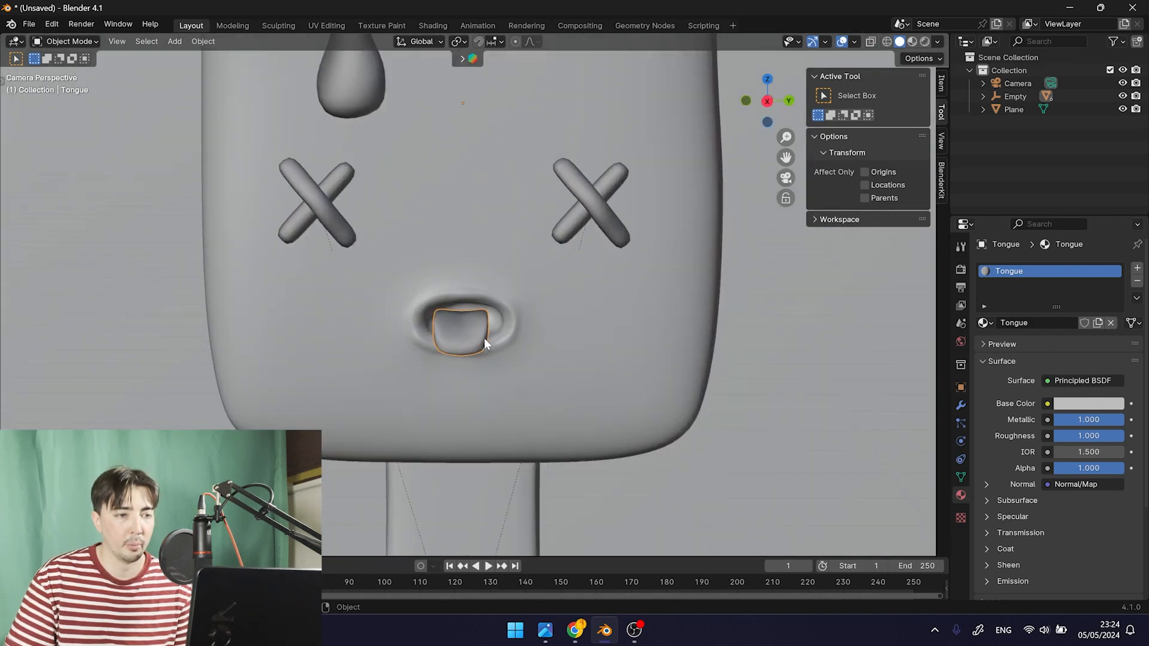
Set the tongue's origin to Center of Mass (Surface)
{"action": "key", "text": "s"}
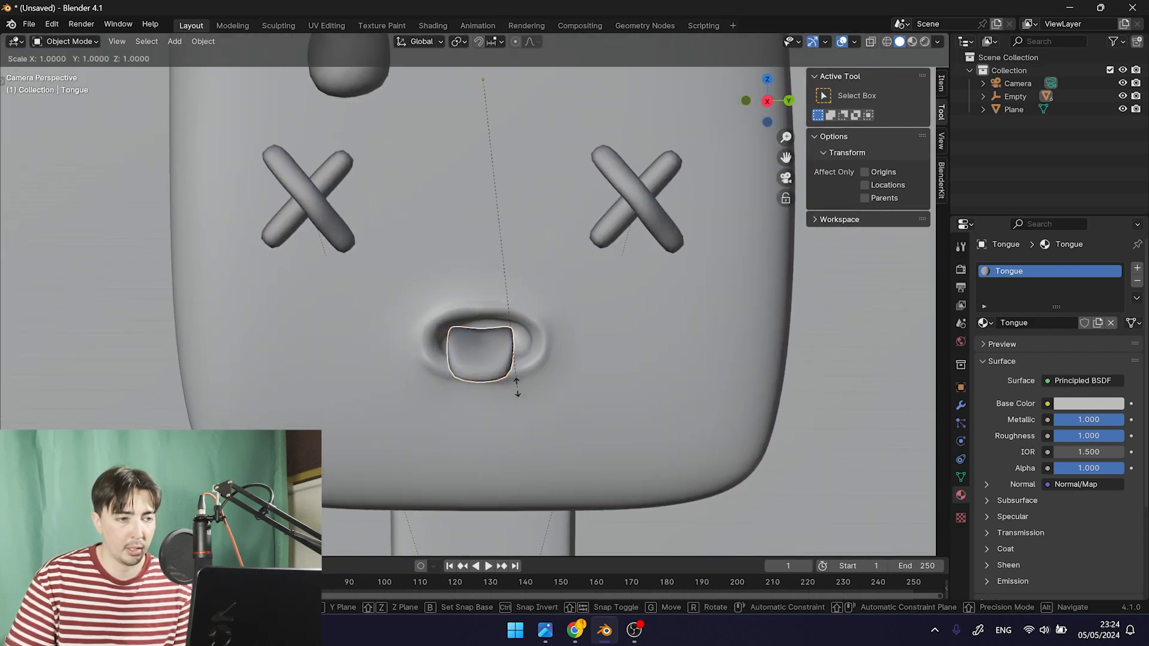
{"action": "right_click", "coordinate": [518, 388]}
{"action": "left_click", "coordinate": [214, 44]}
{"action": "mouse_move", "coordinate": [233, 68]}
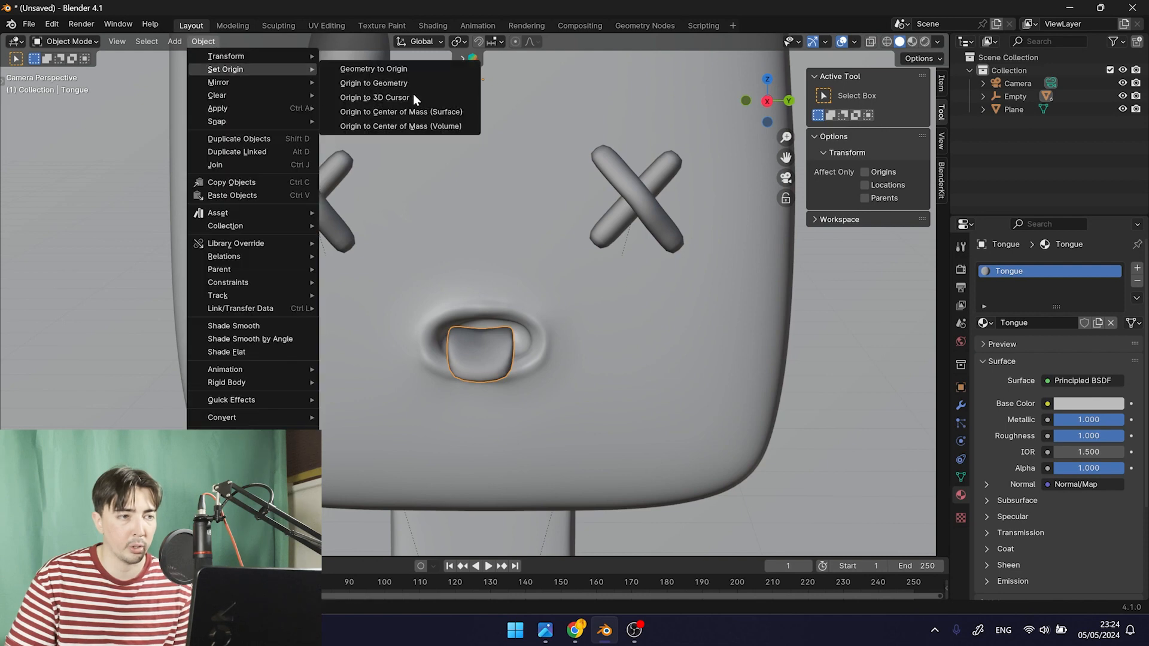
{"action": "left_click", "coordinate": [415, 112]}
Scale the tongue along the Y axis so it fills more of the mouth's width
{"action": "scroll", "coordinate": [554, 228], "scroll_direction": "down", "scroll_amount": 5}
{"action": "scroll", "coordinate": [544, 274], "scroll_direction": "up", "scroll_amount": 6}
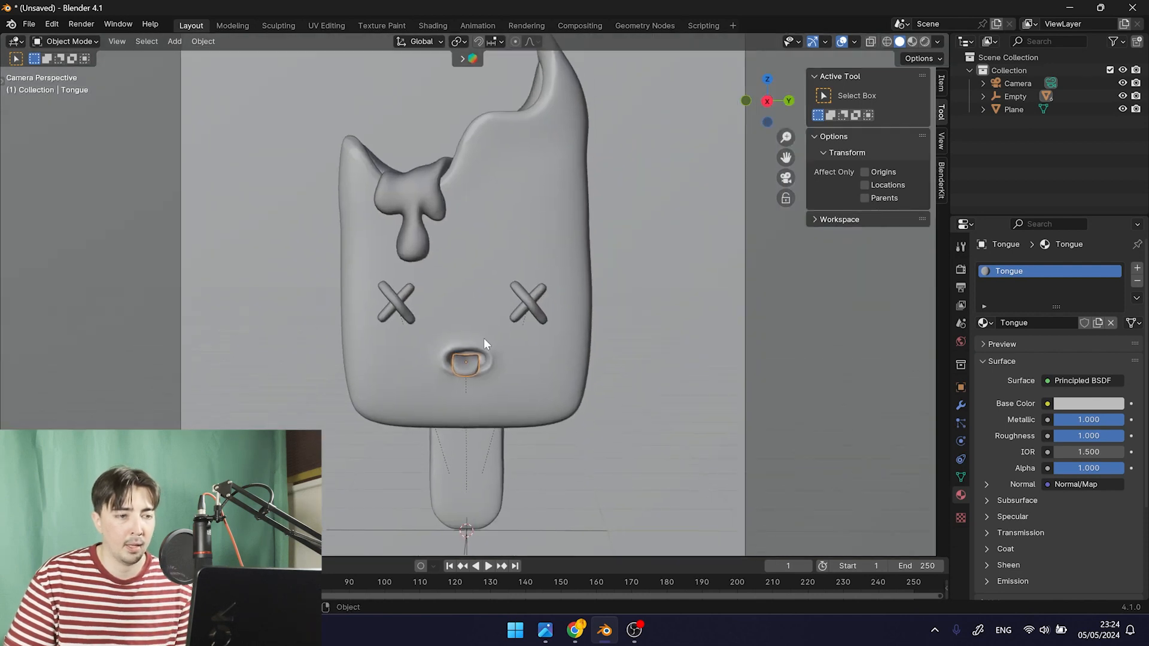
{"action": "key", "text": "s"}
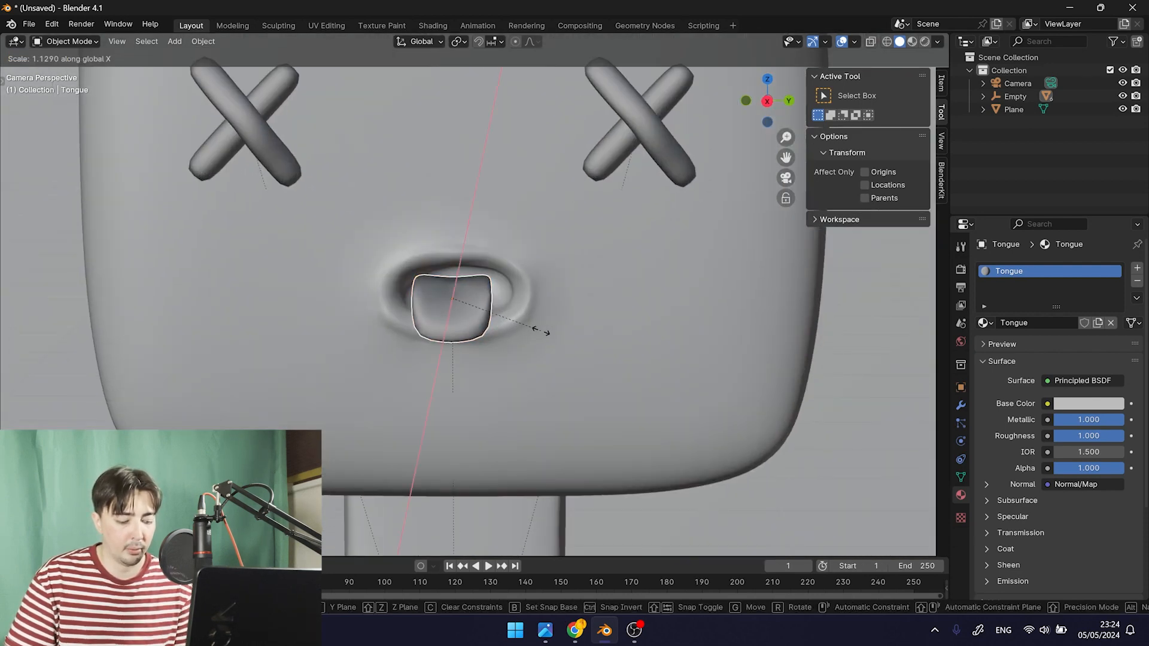
{"action": "key", "text": "y"}
{"action": "left_click", "coordinate": [546, 329]}
{"action": "scroll", "coordinate": [533, 295], "scroll_direction": "down", "scroll_amount": 5}
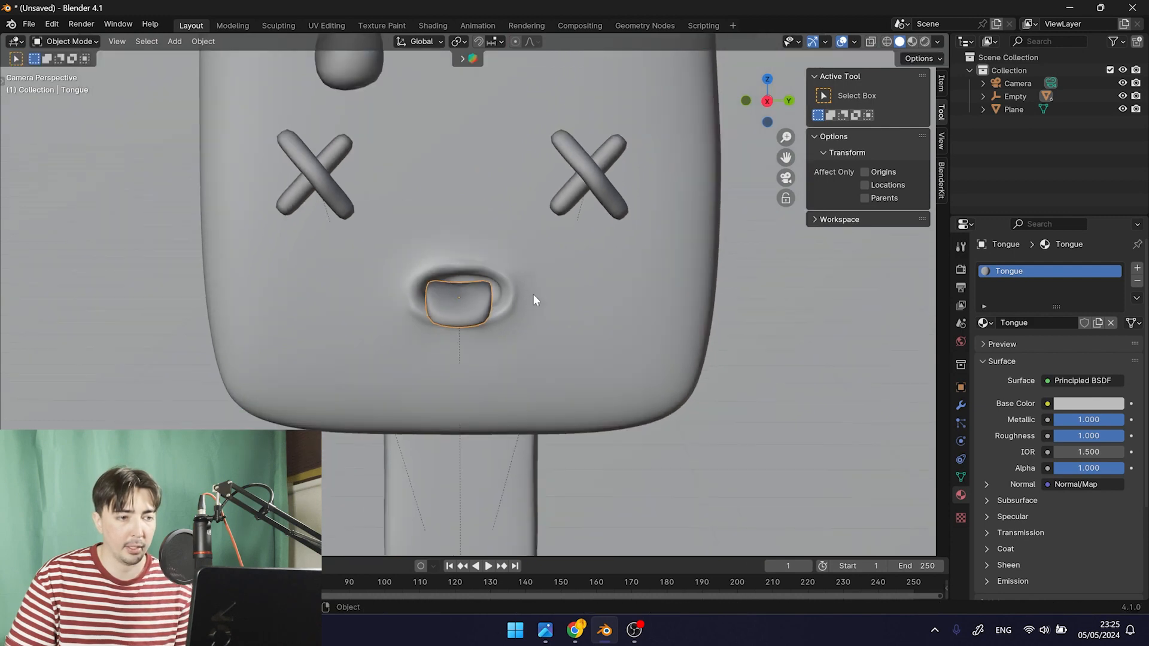
Apply Shade Smooth to the tongue
{"action": "middle_click_drag", "start_coordinate": [533, 299], "coordinate": [482, 329]}
{"action": "scroll", "coordinate": [515, 343], "scroll_direction": "up", "scroll_amount": 4}
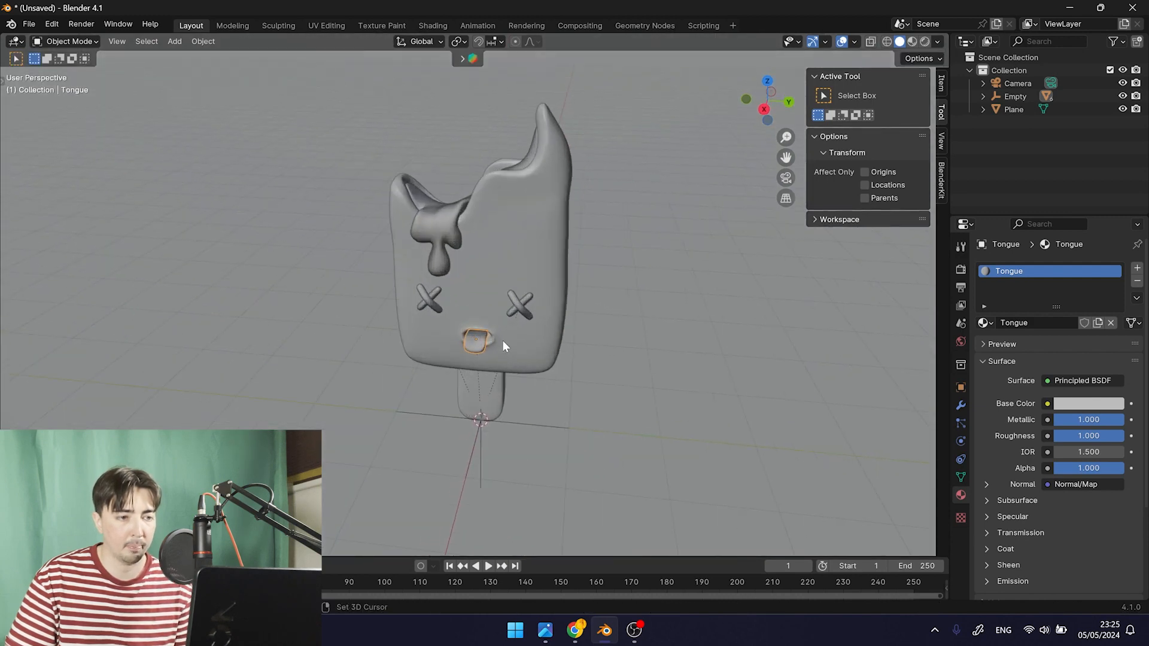
{"action": "scroll", "coordinate": [516, 268], "scroll_direction": "up", "scroll_amount": 4}
{"action": "key", "text": "KP_3"}
{"action": "key", "text": "KP_Decimal"}
{"action": "right_click", "coordinate": [482, 334]}
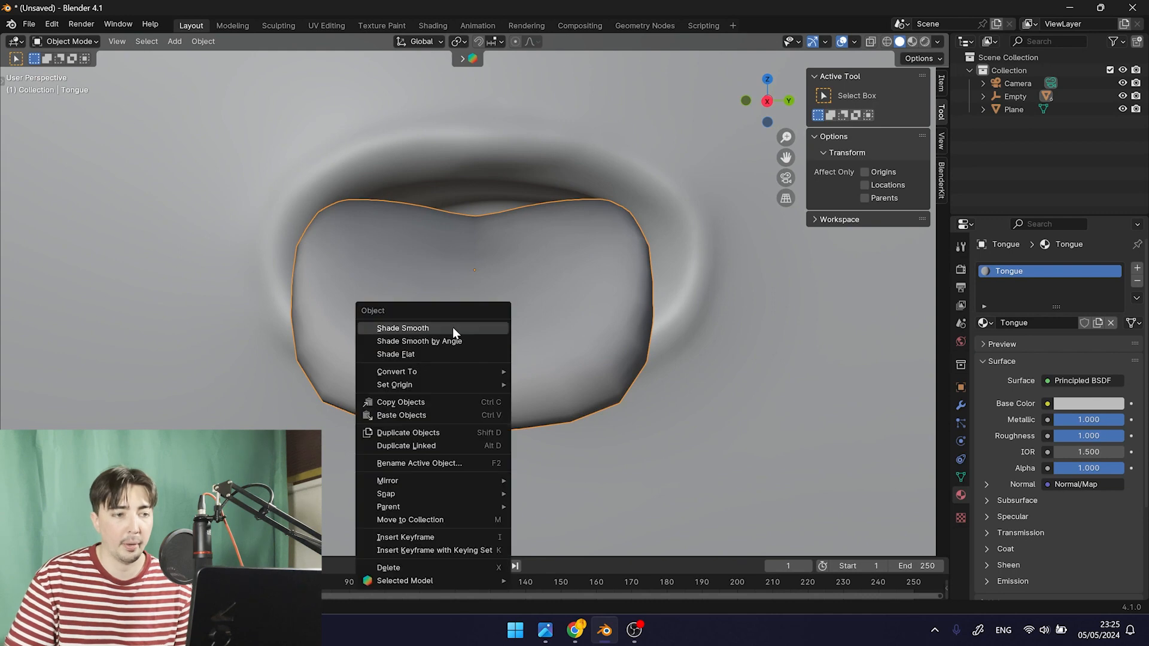
{"action": "left_click", "coordinate": [452, 327]}
Return to the camera view and switch the viewport to rendered shading
{"action": "scroll", "coordinate": [556, 249], "scroll_direction": "down", "scroll_amount": 5}
{"action": "scroll", "coordinate": [552, 243], "scroll_direction": "down", "scroll_amount": 3}
{"action": "scroll", "coordinate": [548, 243], "scroll_direction": "up", "scroll_amount": 4}
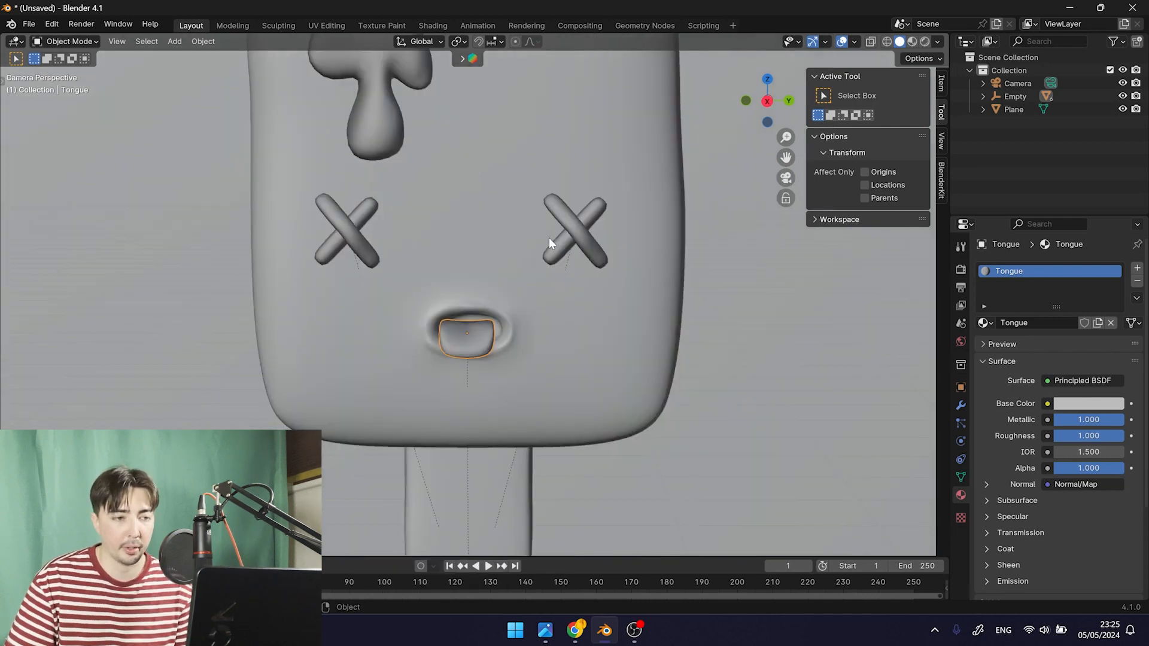
{"action": "key", "text": "KP_0"}
{"action": "scroll", "coordinate": [546, 250], "scroll_direction": "up", "scroll_amount": 2}
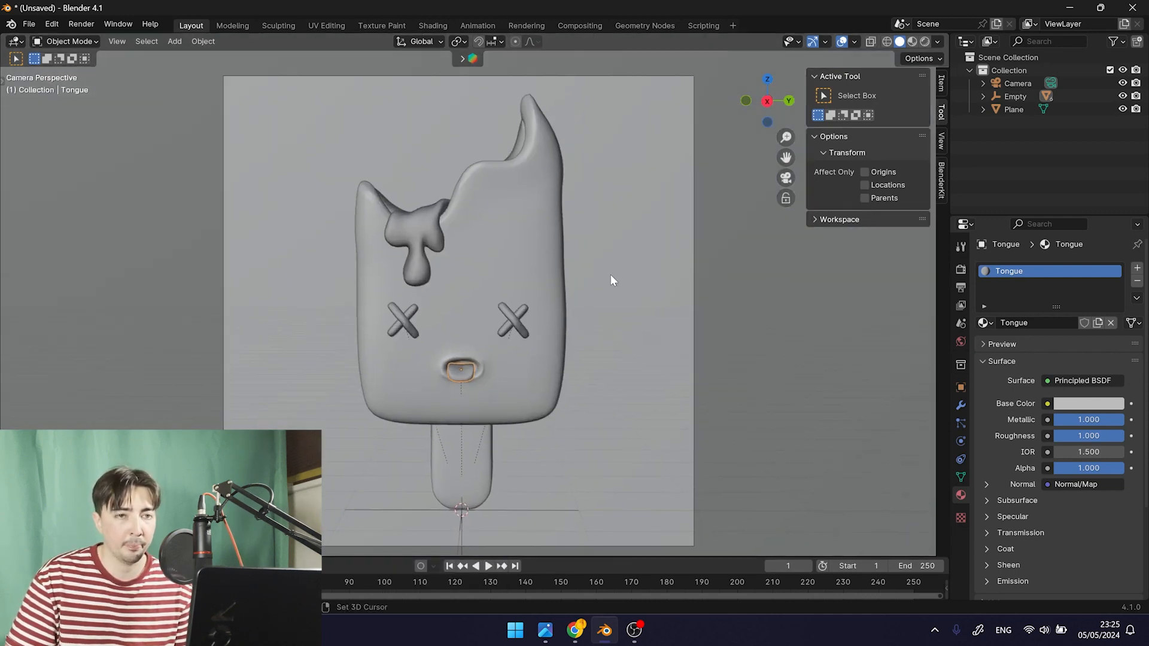
{"action": "left_click", "coordinate": [924, 41]}
{"action": "scroll", "coordinate": [530, 421], "scroll_direction": "down", "scroll_amount": 1}
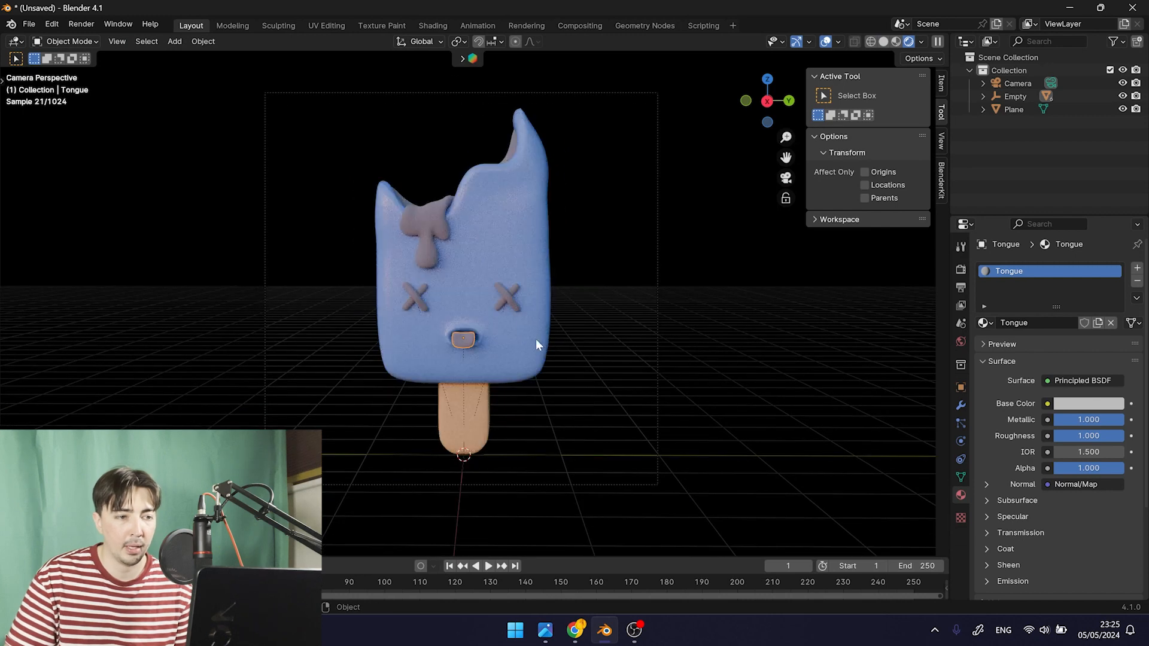
Set the base color of the left and right eye materials to black
{"action": "left_click", "coordinate": [506, 308]}
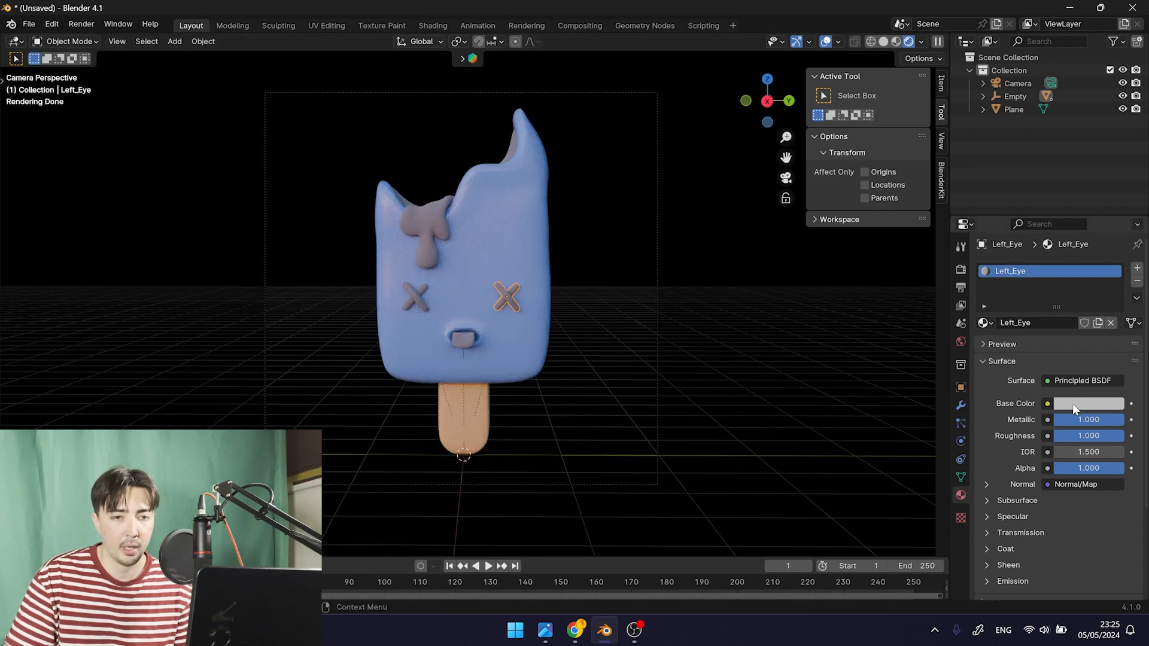
{"action": "left_click", "coordinate": [1092, 405]}
{"action": "left_click_drag", "start_coordinate": [1114, 300], "coordinate": [1110, 327]}
{"action": "left_click", "coordinate": [422, 305]}
{"action": "left_click", "coordinate": [1090, 404]}
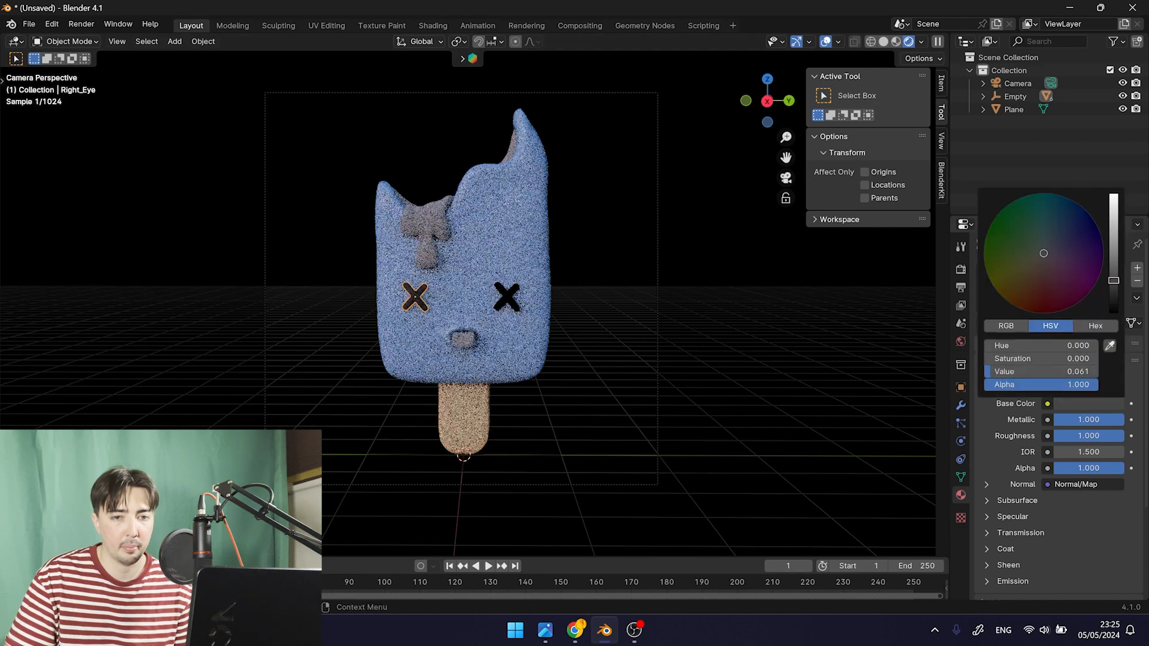
Set the roughness of the right and left eye materials to 0.5
{"action": "left_click_drag", "start_coordinate": [1094, 441], "coordinate": [1064, 442]}
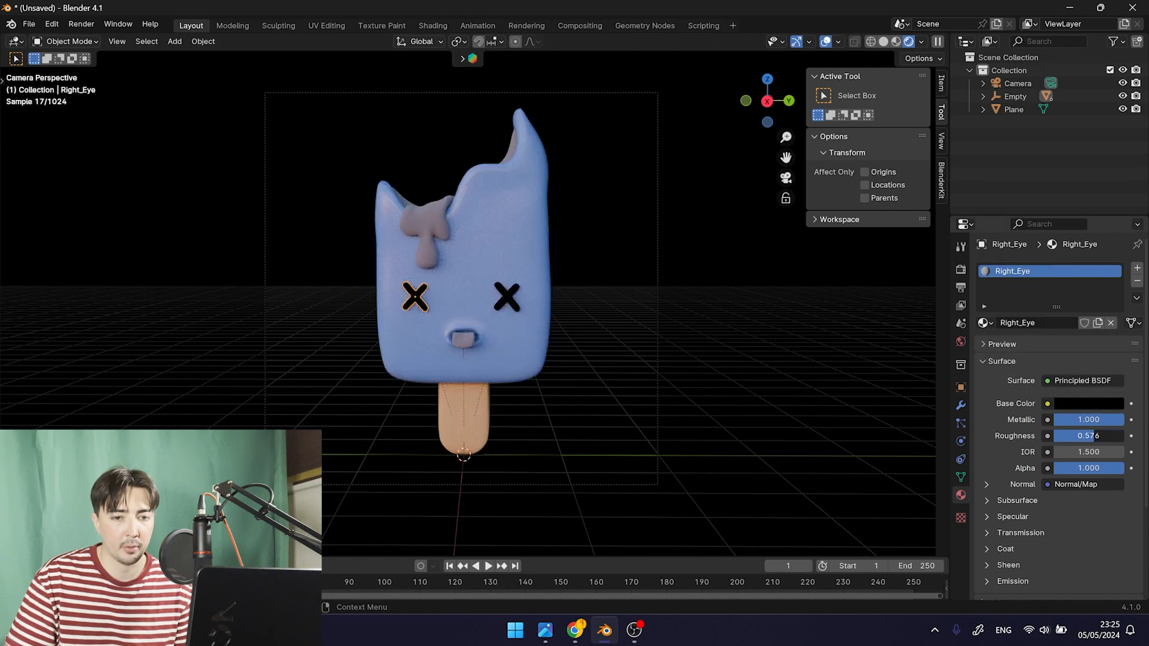
{"action": "type", "text": "0.5"}
{"action": "key", "text": "Return"}
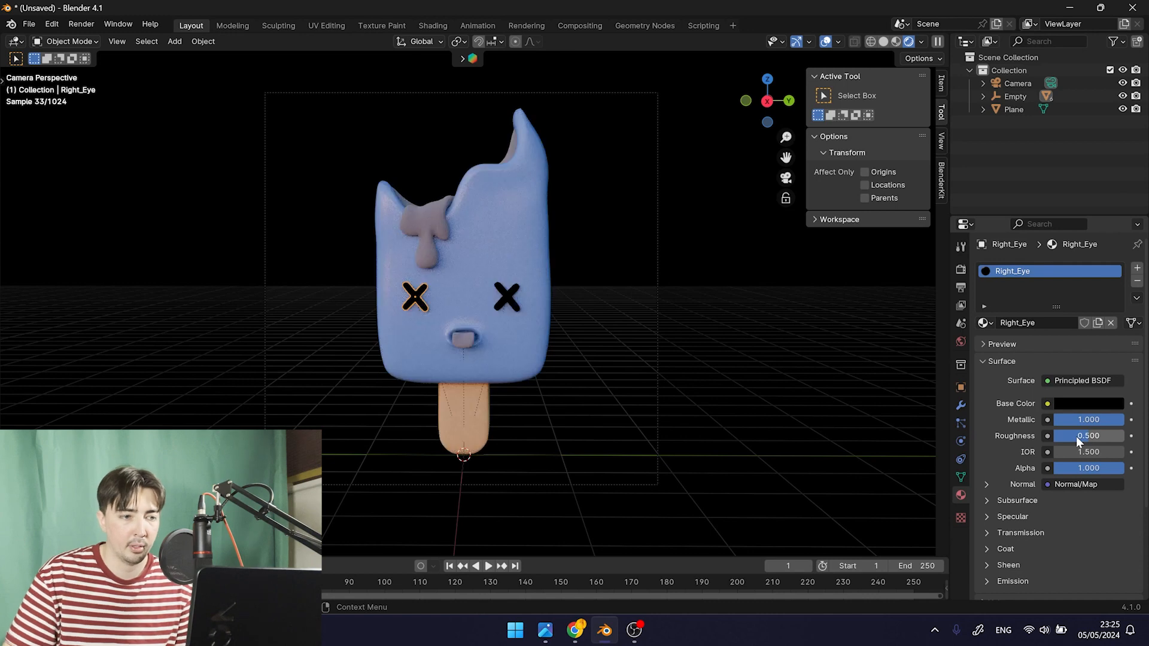
{"action": "left_click", "coordinate": [512, 298]}
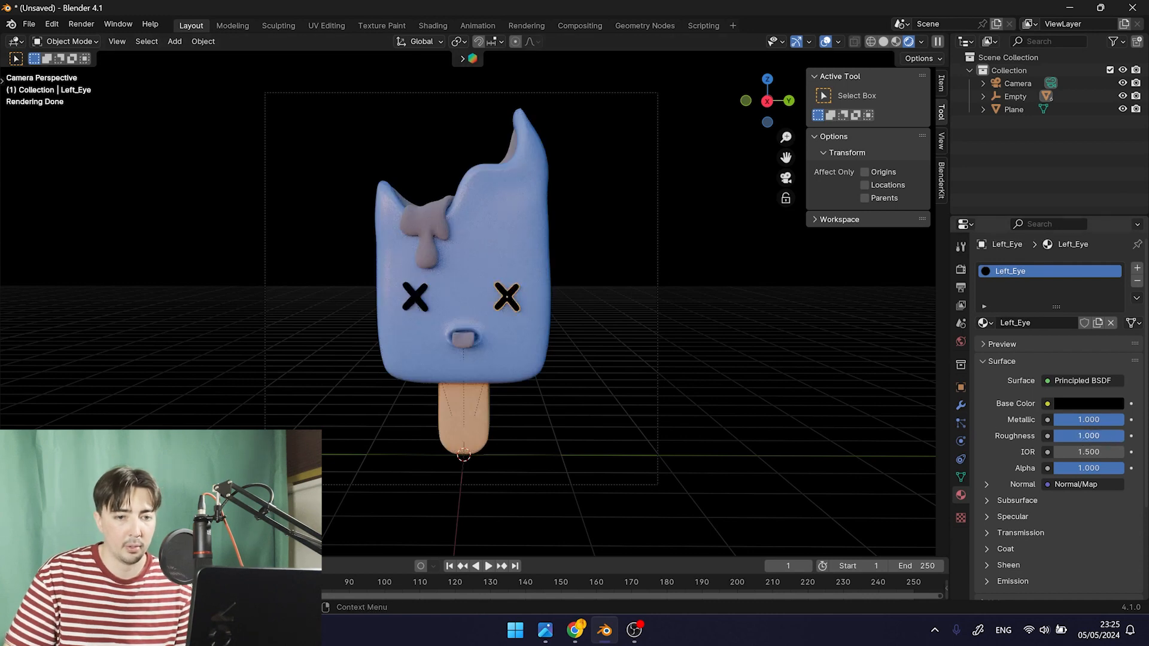
{"action": "left_click", "coordinate": [1108, 436]}
{"action": "type", "text": "0.5"}
{"action": "key", "text": "Return"}
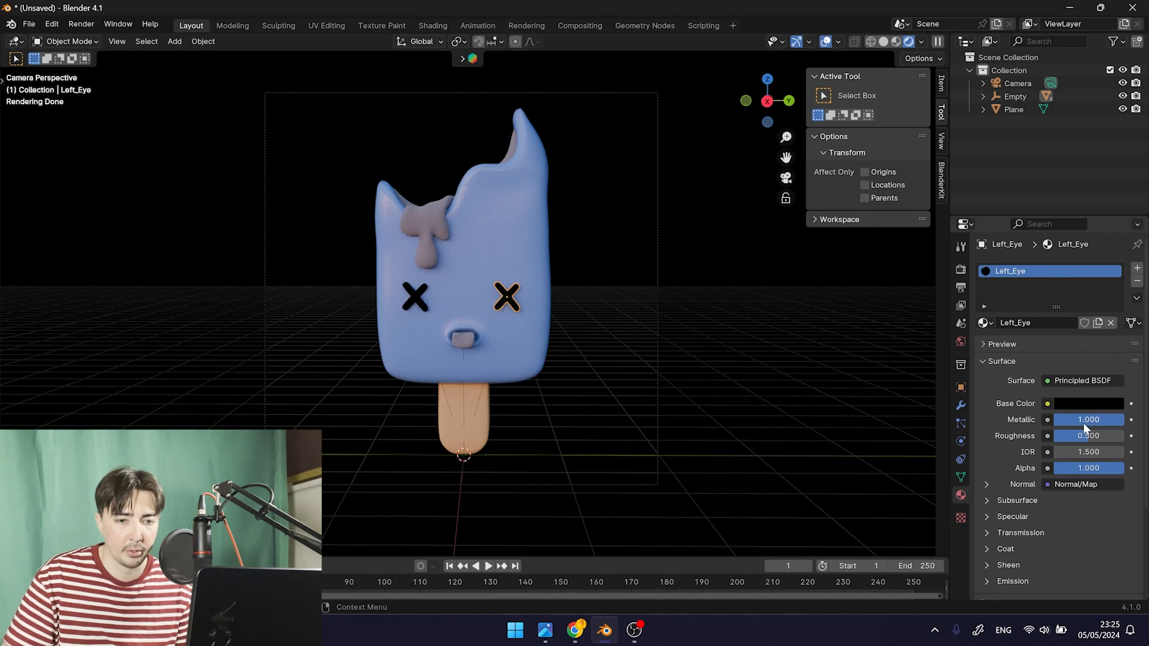
Set the metallic value of both eye materials to 0
{"action": "left_click_drag", "start_coordinate": [1120, 420], "coordinate": [1056, 419]}
{"action": "left_click", "coordinate": [410, 308]}
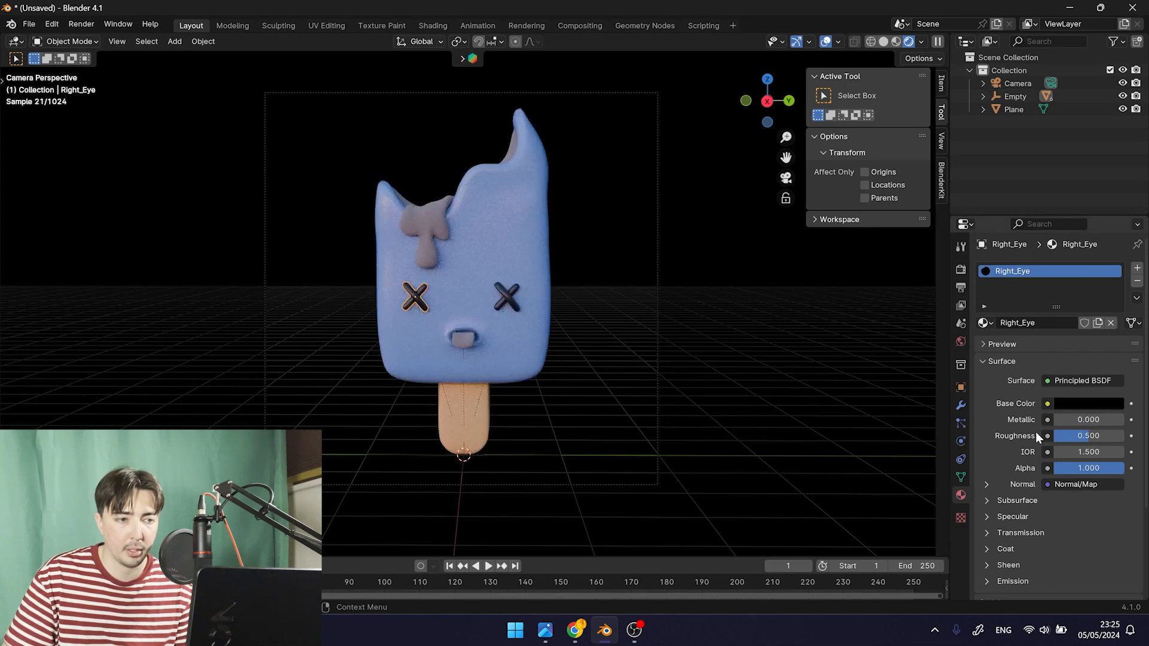
{"action": "left_click", "coordinate": [623, 248]}
{"action": "scroll", "coordinate": [619, 306], "scroll_direction": "up", "scroll_amount": 2}
{"action": "middle_click_drag", "start_coordinate": [578, 309], "coordinate": [605, 336], "text": "shift"}
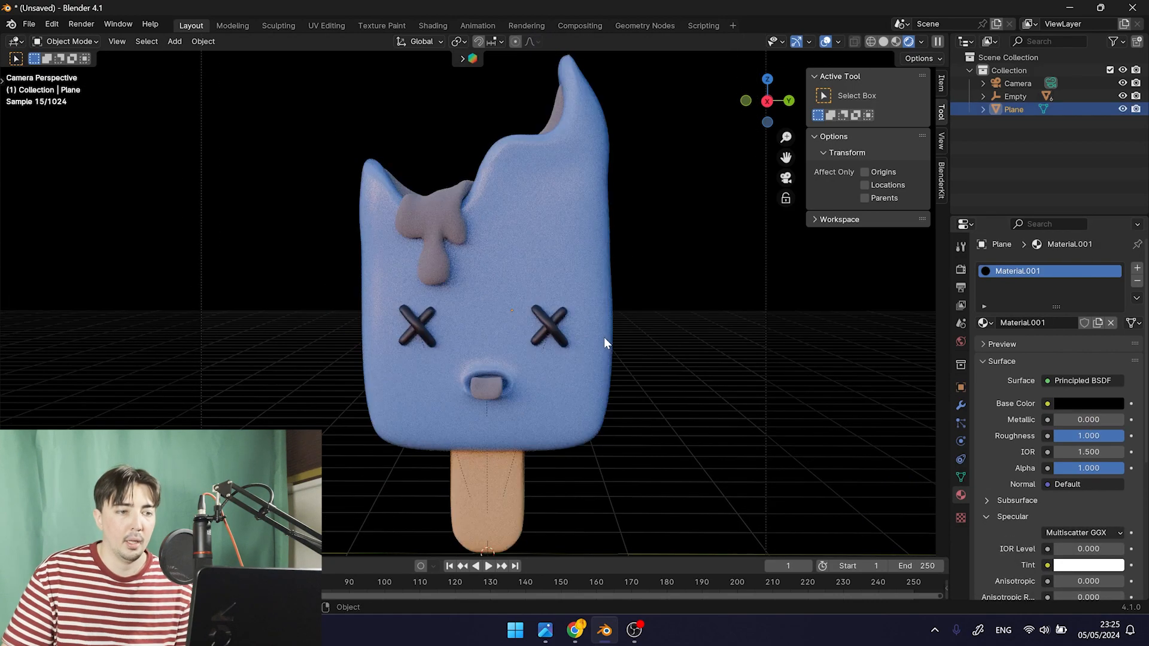
{"action": "scroll", "coordinate": [587, 339], "scroll_direction": "down", "scroll_amount": 2}
{"action": "scroll", "coordinate": [471, 436], "scroll_direction": "up", "scroll_amount": 2}
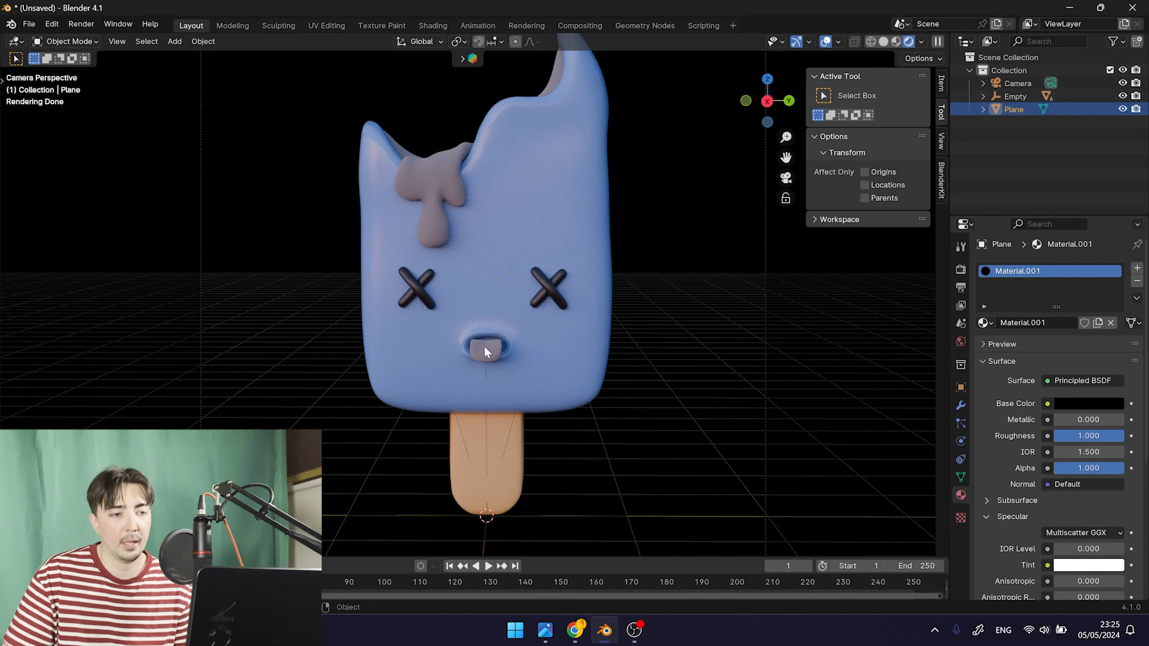
Set the tongue material's metallic value to 0 and make its base color green
{"action": "left_click", "coordinate": [483, 347]}
{"action": "left_click", "coordinate": [1092, 405]}
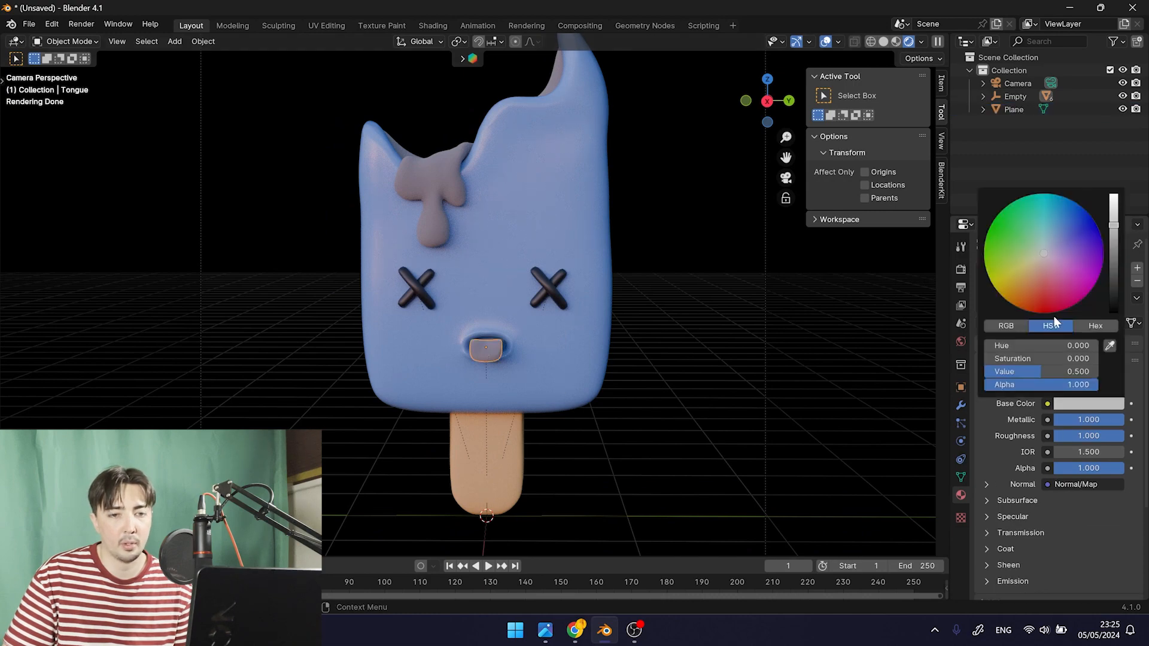
{"action": "left_click_drag", "start_coordinate": [1089, 418], "coordinate": [1019, 418]}
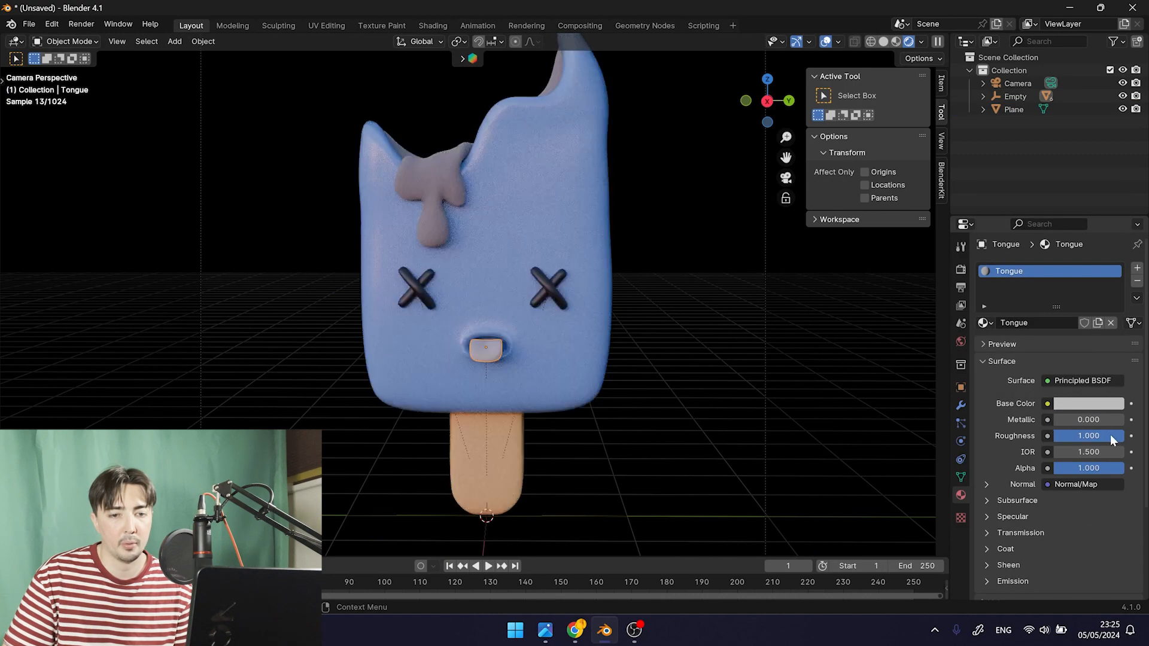
{"action": "key", "text": "Return"}
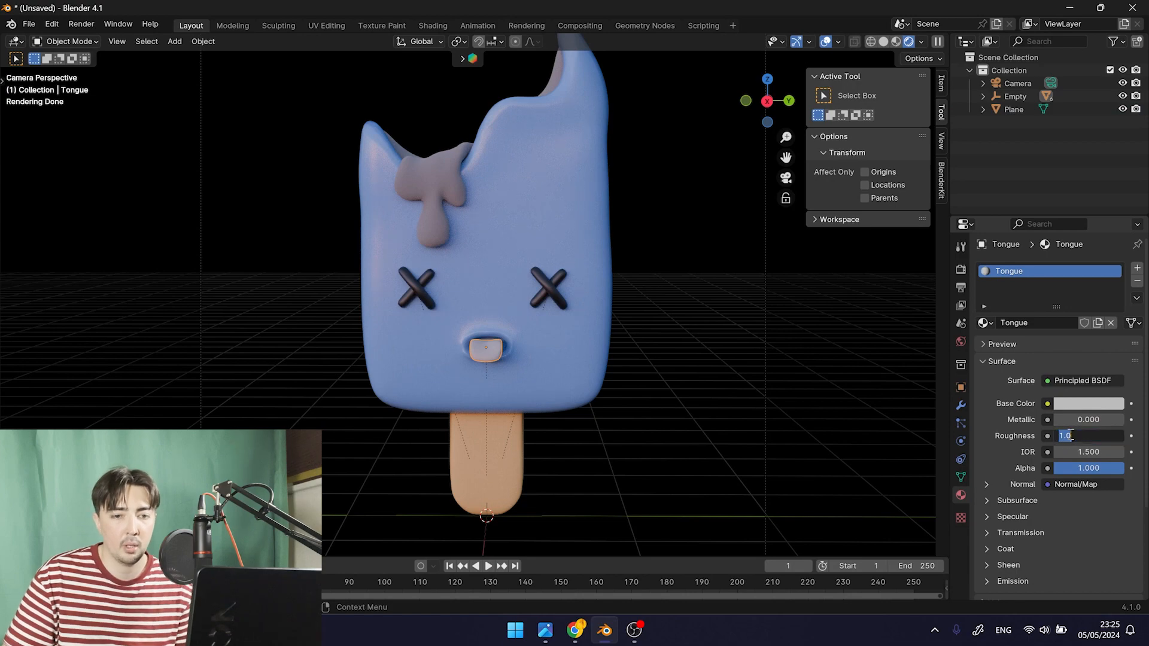
{"action": "left_click", "coordinate": [1071, 405]}
{"action": "mouse_move", "coordinate": [1041, 306]}
{"action": "left_mouse_down"}
{"action": "mouse_move", "coordinate": [1042, 290]}
{"action": "mouse_move", "coordinate": [1043, 313]}
{"action": "mouse_move", "coordinate": [1075, 300]}
{"action": "mouse_move", "coordinate": [1081, 280]}
{"action": "mouse_move", "coordinate": [1043, 232]}
{"action": "mouse_move", "coordinate": [1008, 222]}
{"action": "left_mouse_up"}
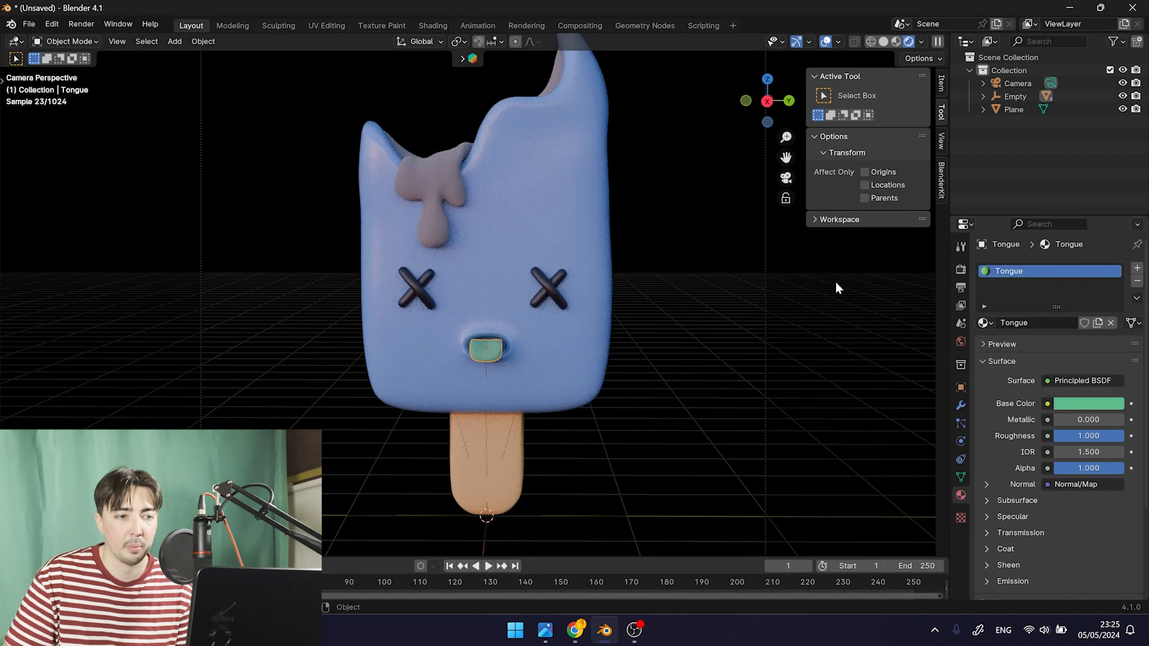
Try a lower roughness on the tongue material and undo it
{"action": "left_click", "coordinate": [506, 381]}
{"action": "left_click", "coordinate": [486, 353]}
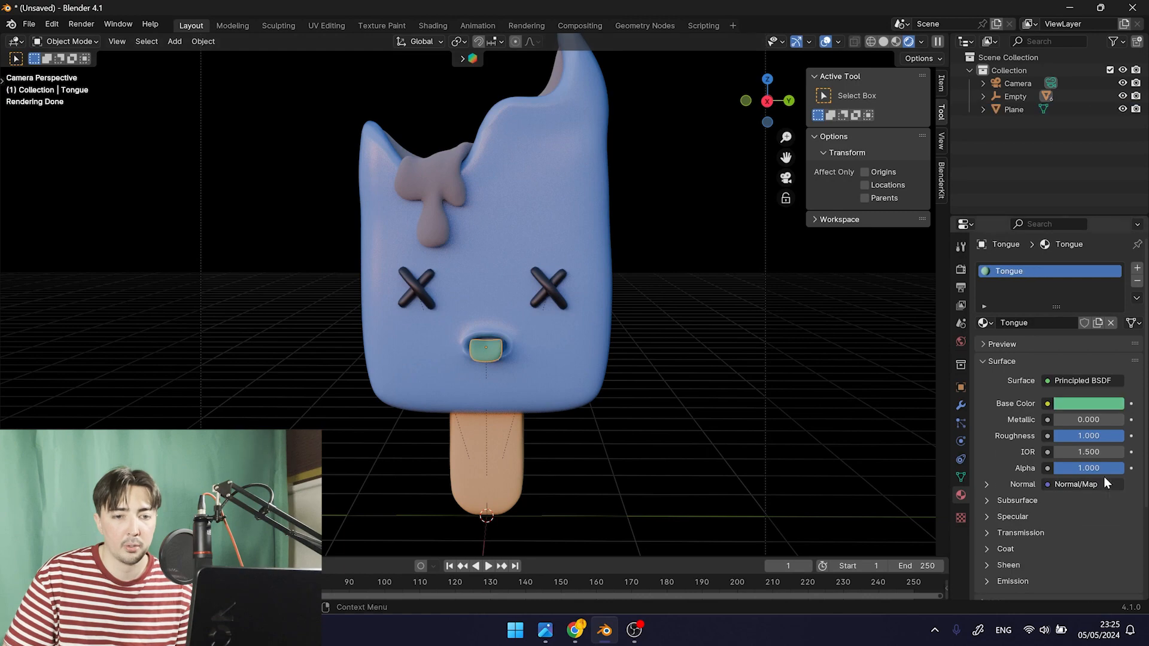
{"action": "left_click_drag", "start_coordinate": [1120, 437], "coordinate": [1072, 442]}
{"action": "key", "text": "ctrl+z"}
{"action": "key", "text": "ctrl+z"}
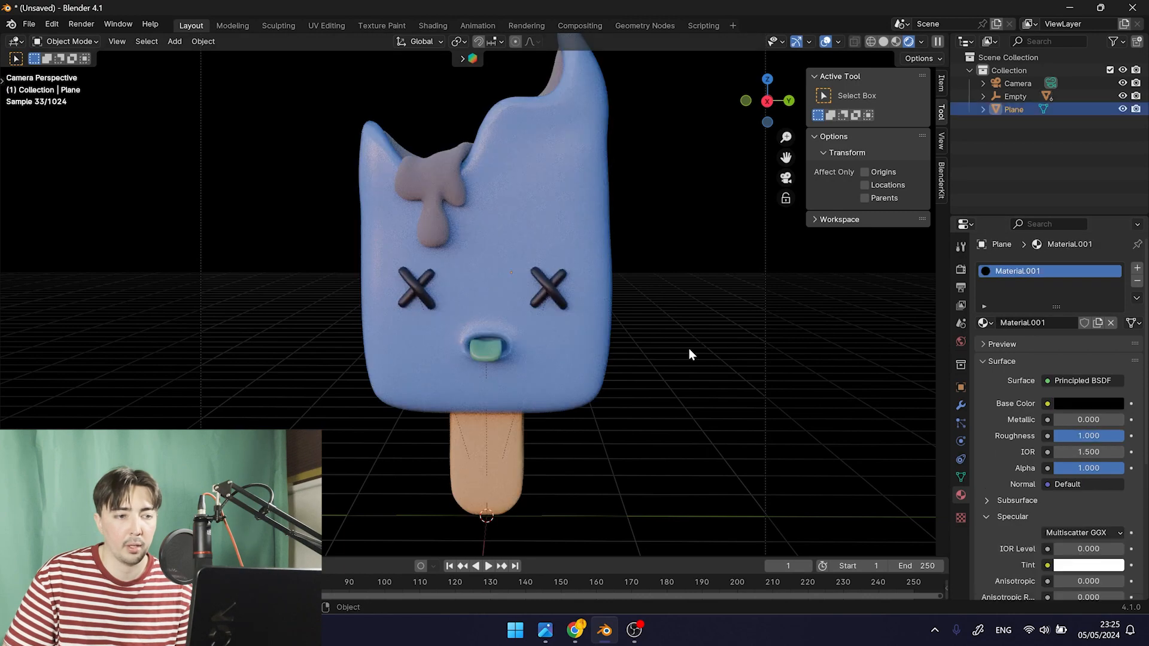
Give the drop material a bright yellow base color and set its metallic value to 0
{"action": "scroll", "coordinate": [664, 374], "scroll_direction": "down", "scroll_amount": 4}
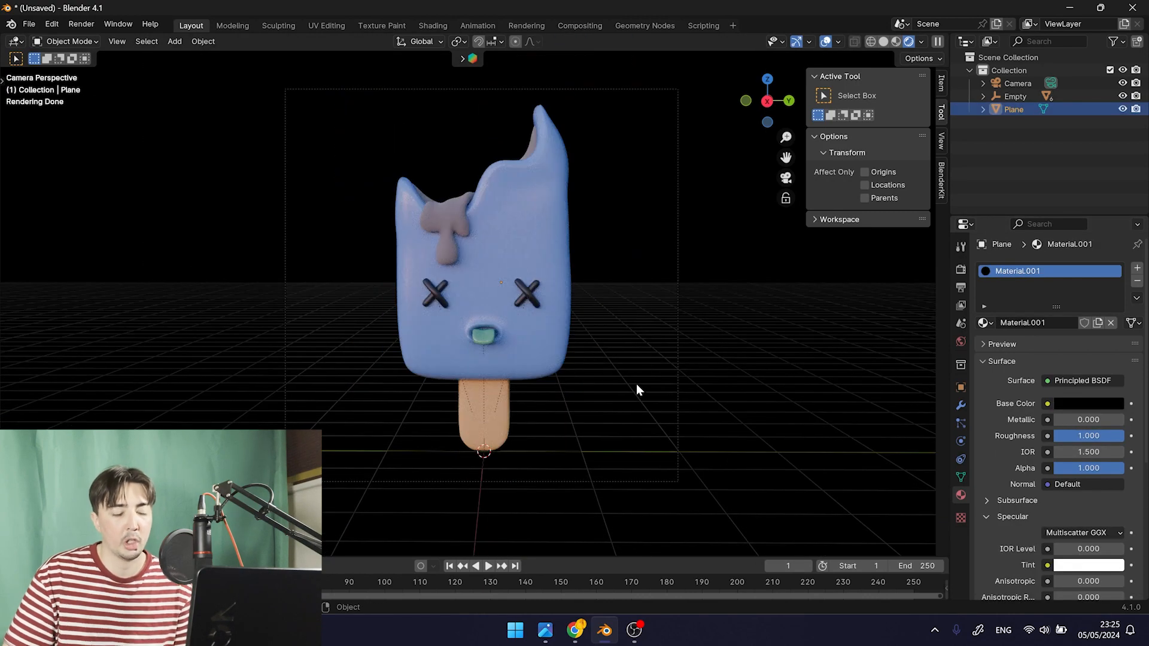
{"action": "middle_click_drag", "start_coordinate": [585, 274], "coordinate": [605, 277], "text": "shift"}
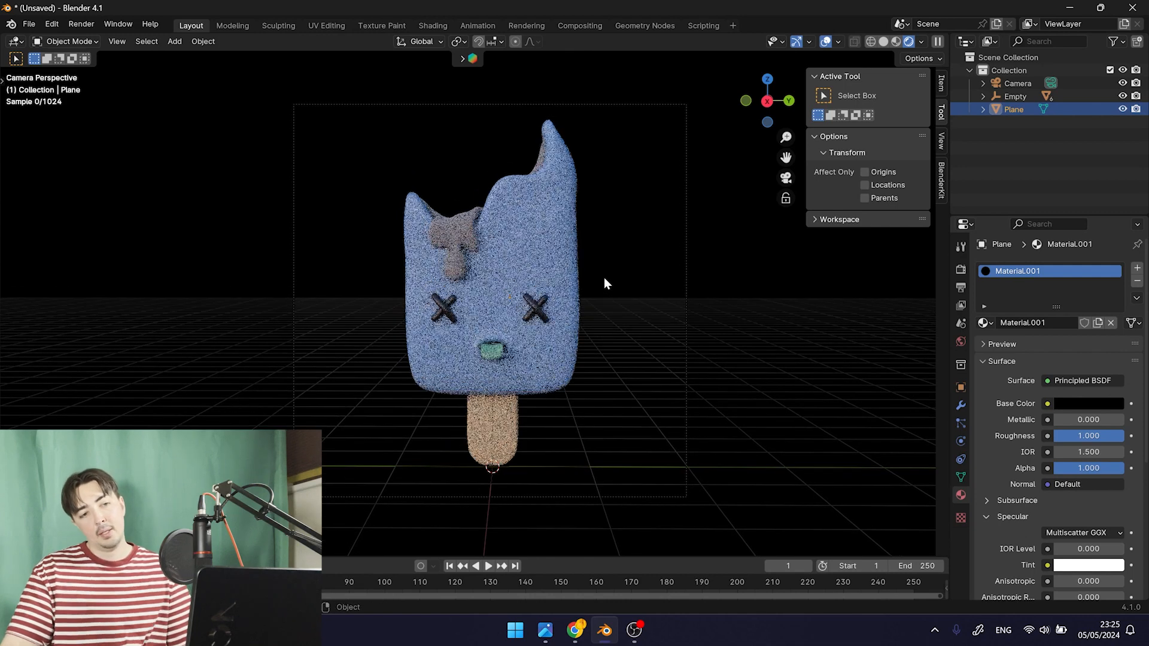
{"action": "left_click", "coordinate": [458, 243]}
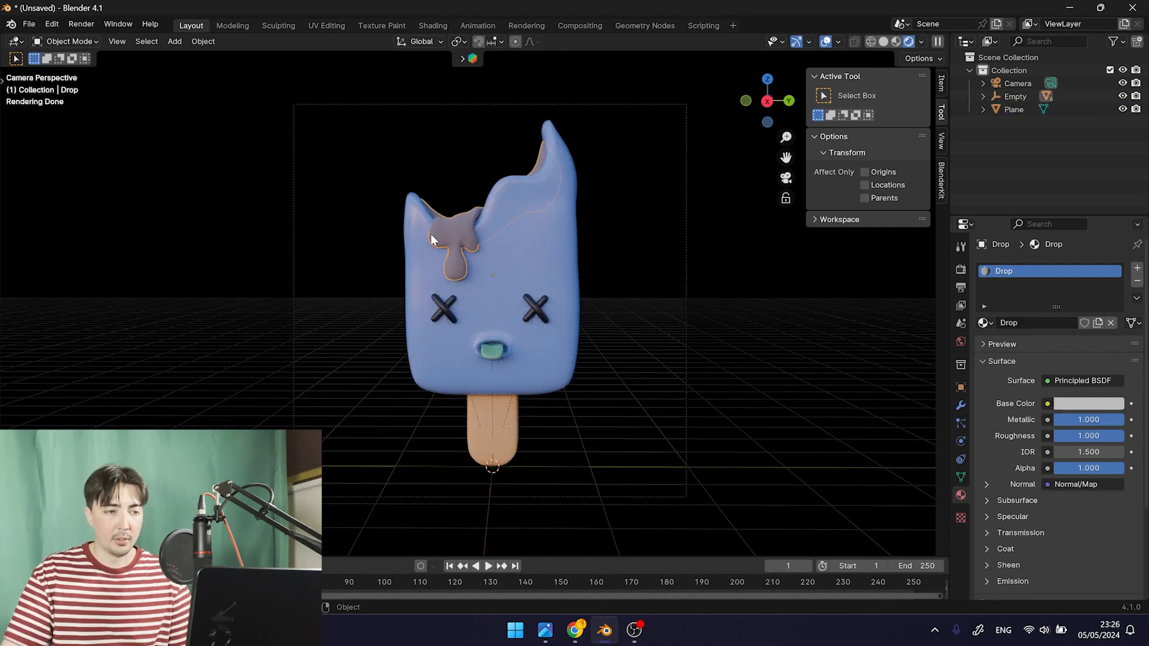
{"action": "left_click", "coordinate": [1067, 409]}
{"action": "left_click", "coordinate": [1004, 273]}
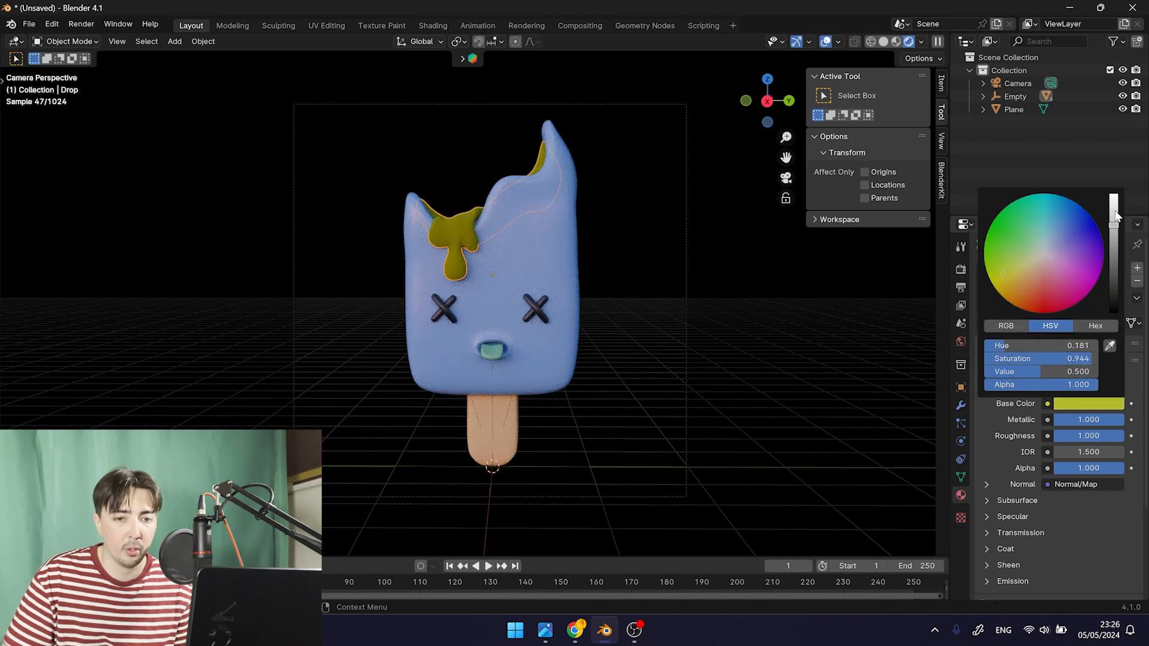
{"action": "left_click", "coordinate": [1115, 215]}
{"action": "left_click_drag", "start_coordinate": [1123, 420], "coordinate": [1056, 419]}
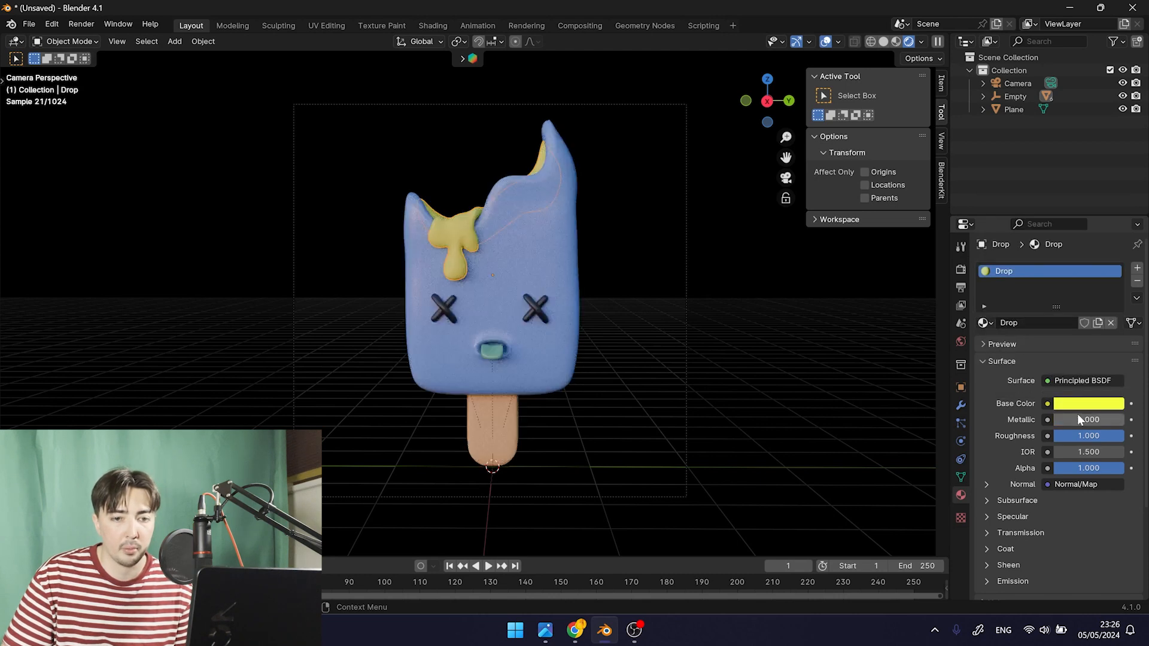
Try a light blue base color on the drop and compare it with the ref.png reference image
{"action": "left_click", "coordinate": [1070, 404]}
{"action": "left_click_drag", "start_coordinate": [1048, 280], "coordinate": [1055, 218]}
{"action": "left_click", "coordinate": [544, 631]}
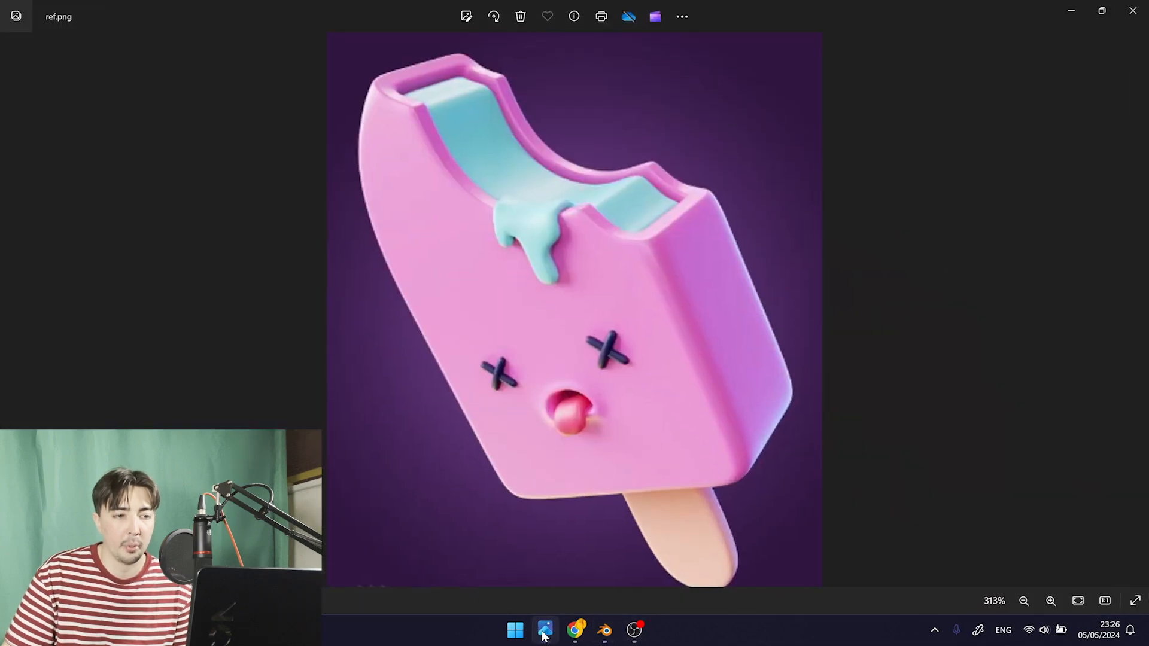
{"action": "left_click", "coordinate": [544, 633]}
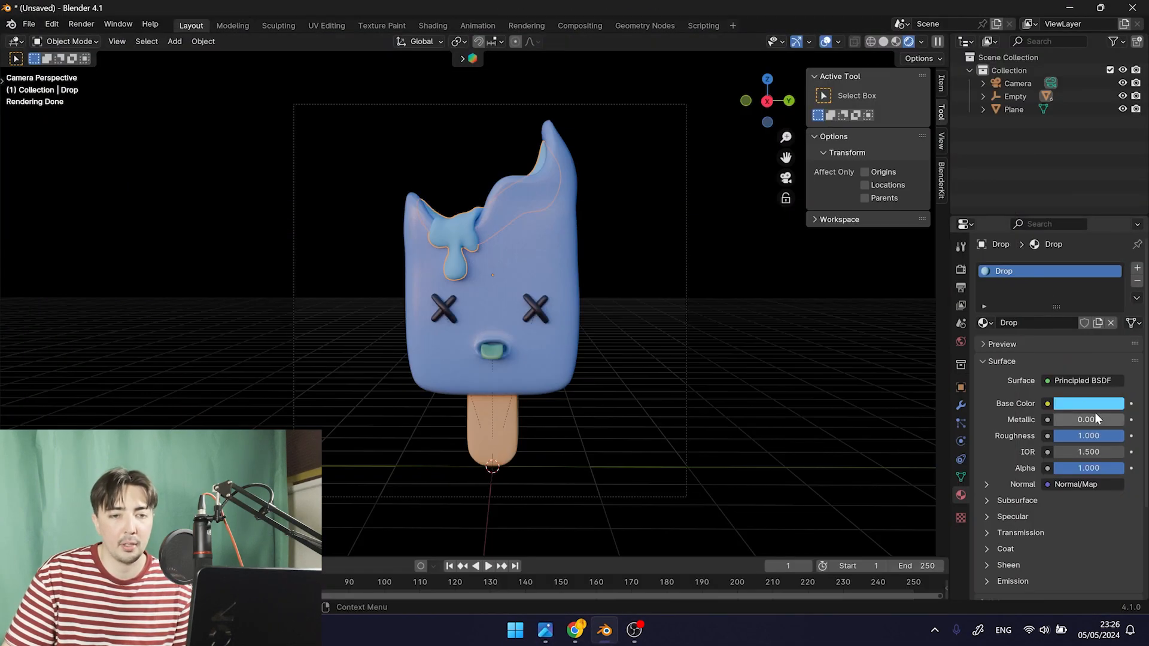
Test several hues on the drop material and settle on lime green with hue 0.262, saturation 0.979 and value 1
{"action": "left_click", "coordinate": [1089, 403]}
{"action": "left_click", "coordinate": [1013, 286]}
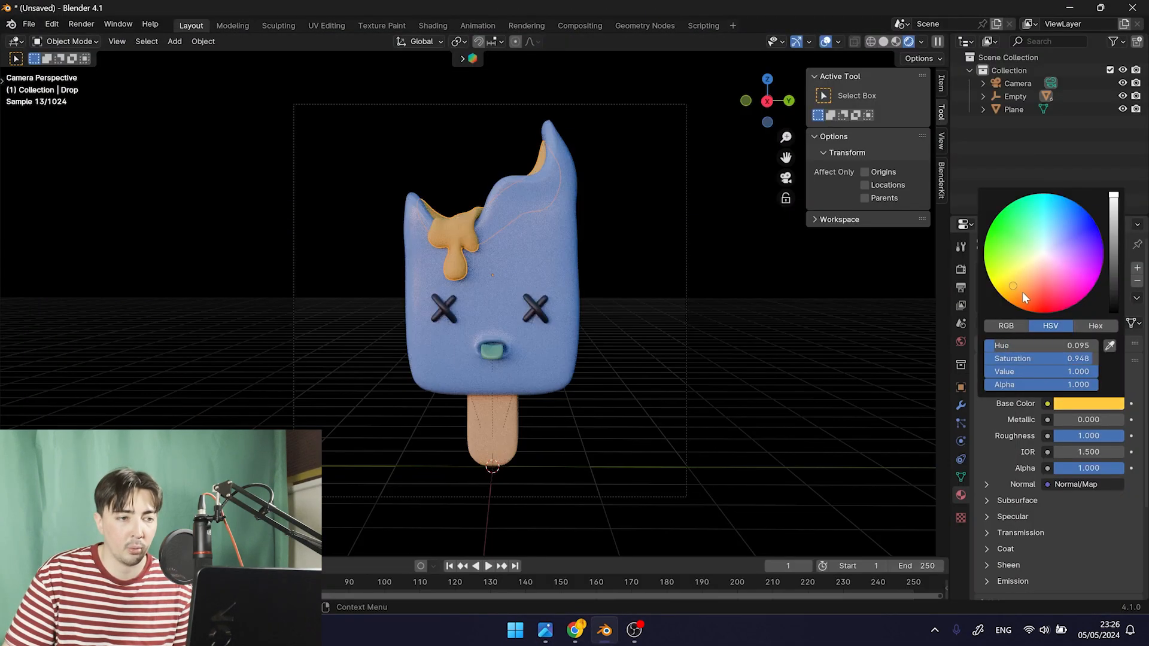
{"action": "left_click_drag", "start_coordinate": [1025, 298], "coordinate": [1012, 231]}
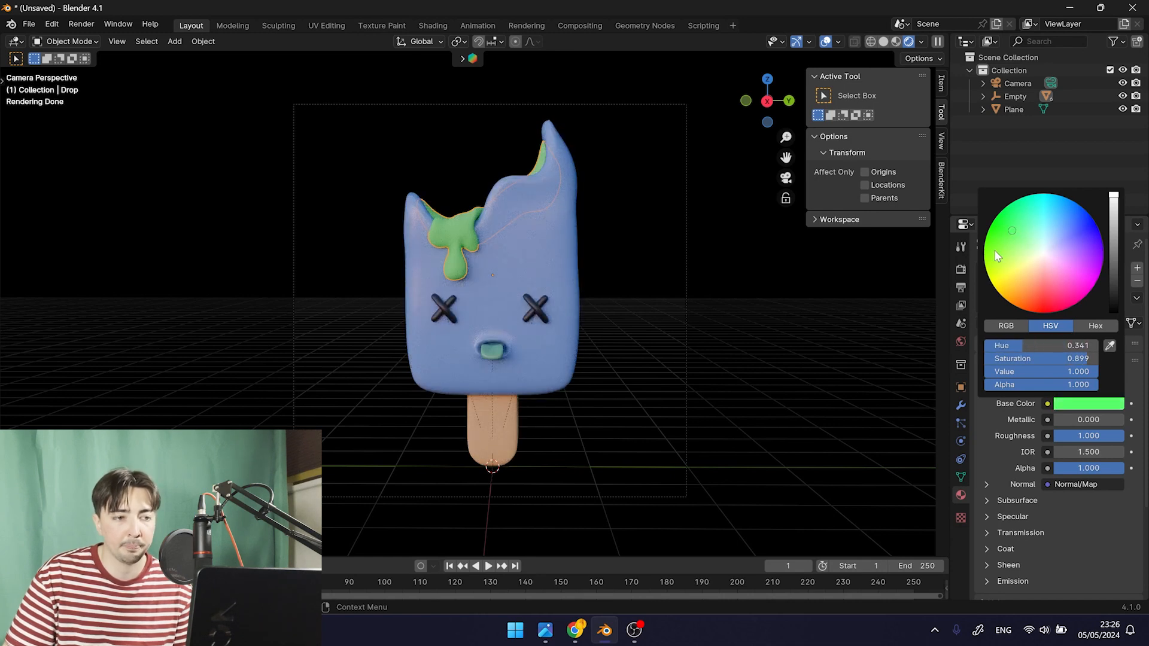
{"action": "left_click", "coordinate": [1018, 271]}
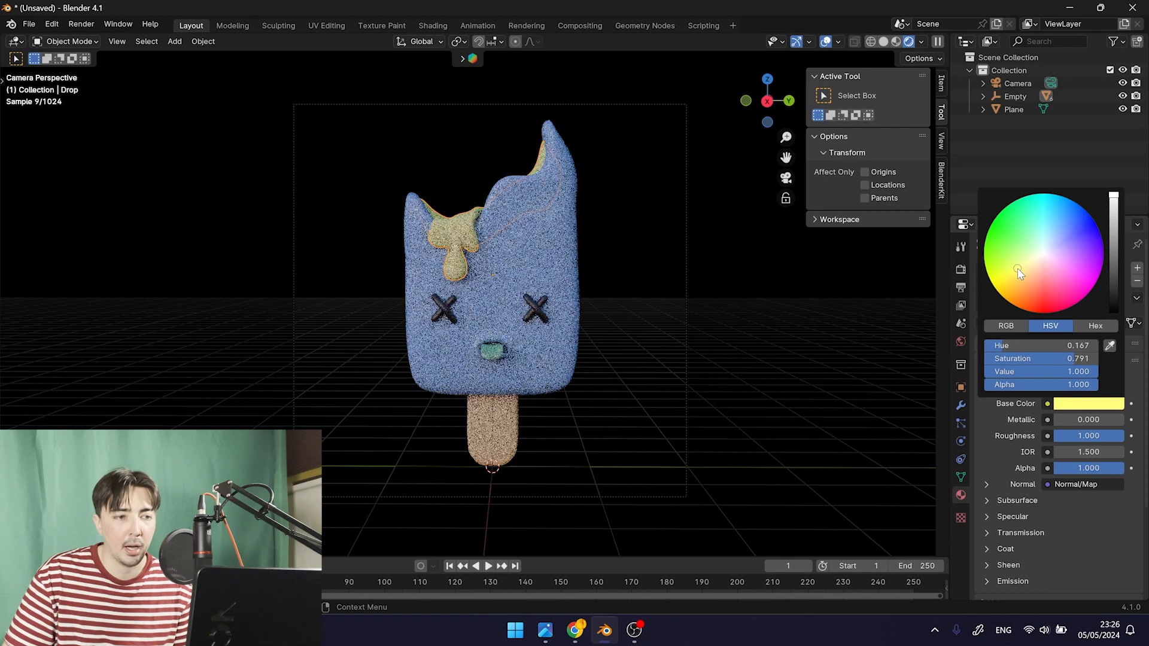
{"action": "left_click", "coordinate": [1079, 238]}
{"action": "mouse_move", "coordinate": [1079, 238]}
{"action": "left_mouse_down"}
{"action": "mouse_move", "coordinate": [1051, 213]}
{"action": "mouse_move", "coordinate": [996, 222]}
{"action": "mouse_move", "coordinate": [993, 258]}
{"action": "left_mouse_up"}
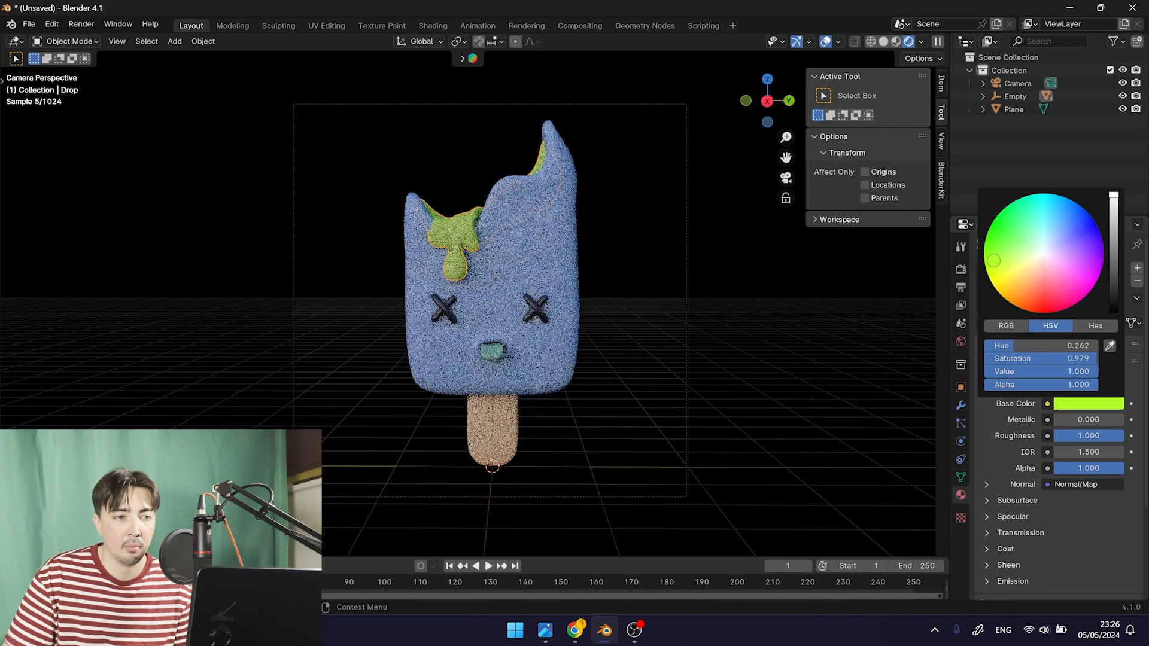
Examine the colored ice cream in the camera view and from a higher angle
{"action": "left_click", "coordinate": [626, 256]}
{"action": "middle_click_drag", "start_coordinate": [648, 282], "coordinate": [662, 322], "text": "shift"}
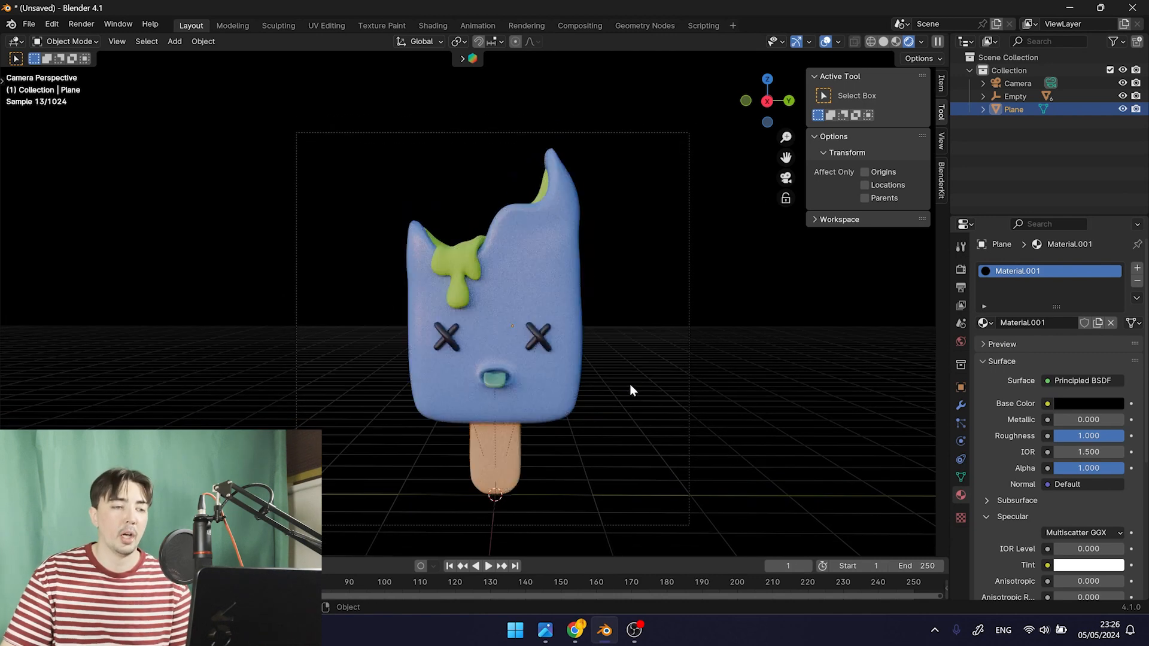
{"action": "middle_click_drag", "start_coordinate": [530, 453], "coordinate": [520, 425], "text": "shift"}
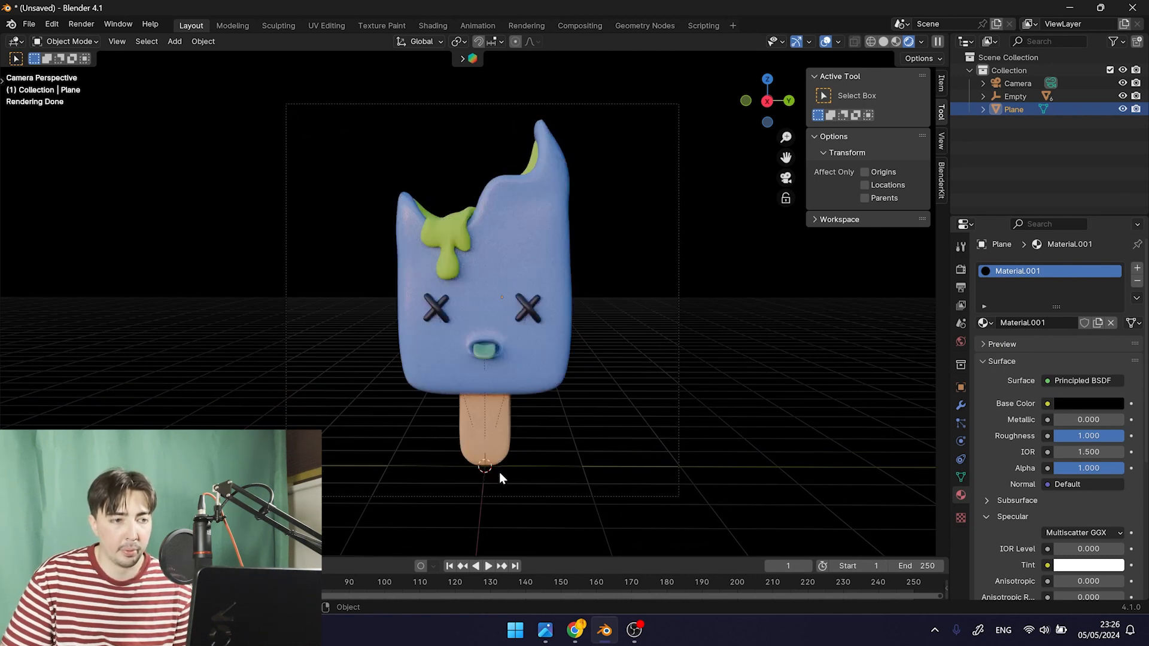
{"action": "middle_click_drag", "start_coordinate": [485, 350], "coordinate": [538, 417]}
{"action": "key", "text": "KP_0"}
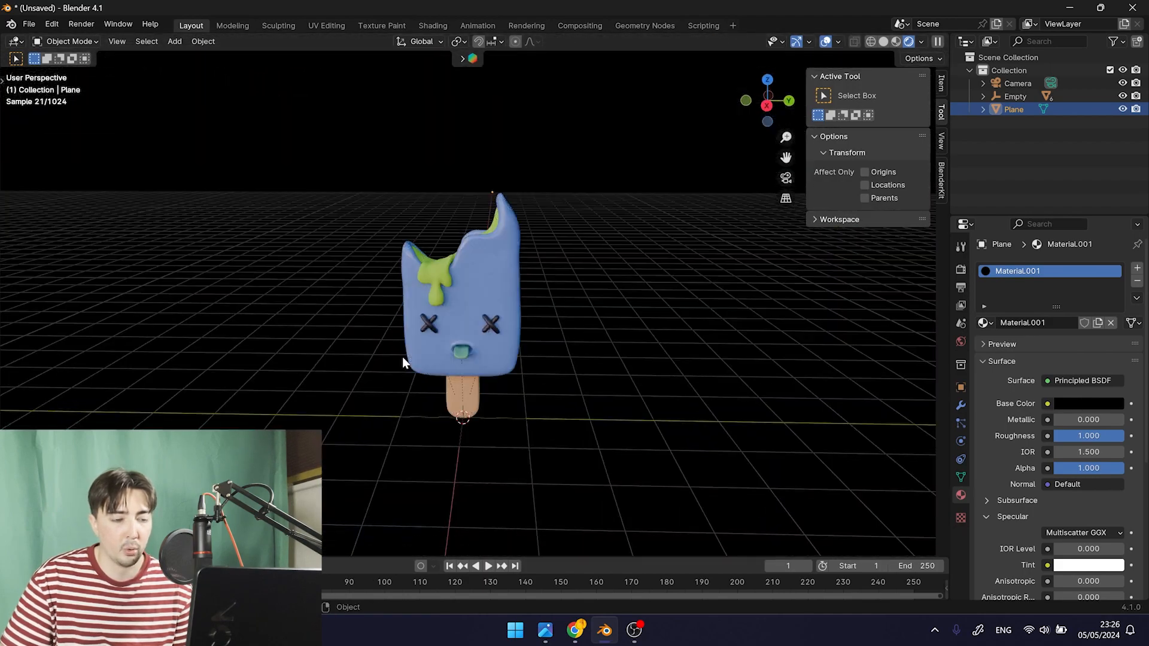
Select the Empty at the base of the stick and rotate the ice cream around Z, then about 20° around Y
{"action": "scroll", "coordinate": [407, 359], "scroll_direction": "up", "scroll_amount": 1}
{"action": "middle_click_drag", "start_coordinate": [487, 522], "coordinate": [465, 306], "text": "shift"}
{"action": "scroll", "coordinate": [442, 382], "scroll_direction": "up", "scroll_amount": 1}
{"action": "scroll", "coordinate": [469, 345], "scroll_direction": "up", "scroll_amount": 1}
{"action": "left_click", "coordinate": [449, 423]}
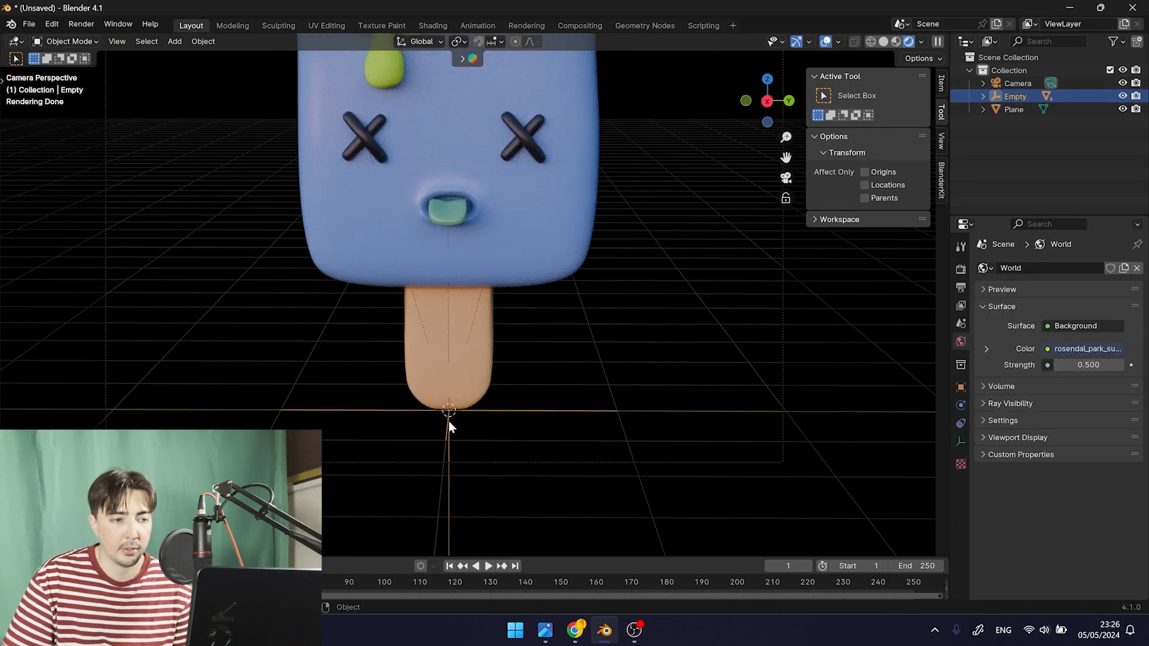
{"action": "scroll", "coordinate": [489, 433], "scroll_direction": "down", "scroll_amount": 5}
{"action": "middle_click_drag", "start_coordinate": [527, 380], "coordinate": [549, 446], "text": "shift"}
{"action": "scroll", "coordinate": [542, 417], "scroll_direction": "down", "scroll_amount": 1}
{"action": "scroll", "coordinate": [549, 445], "scroll_direction": "up", "scroll_amount": 2}
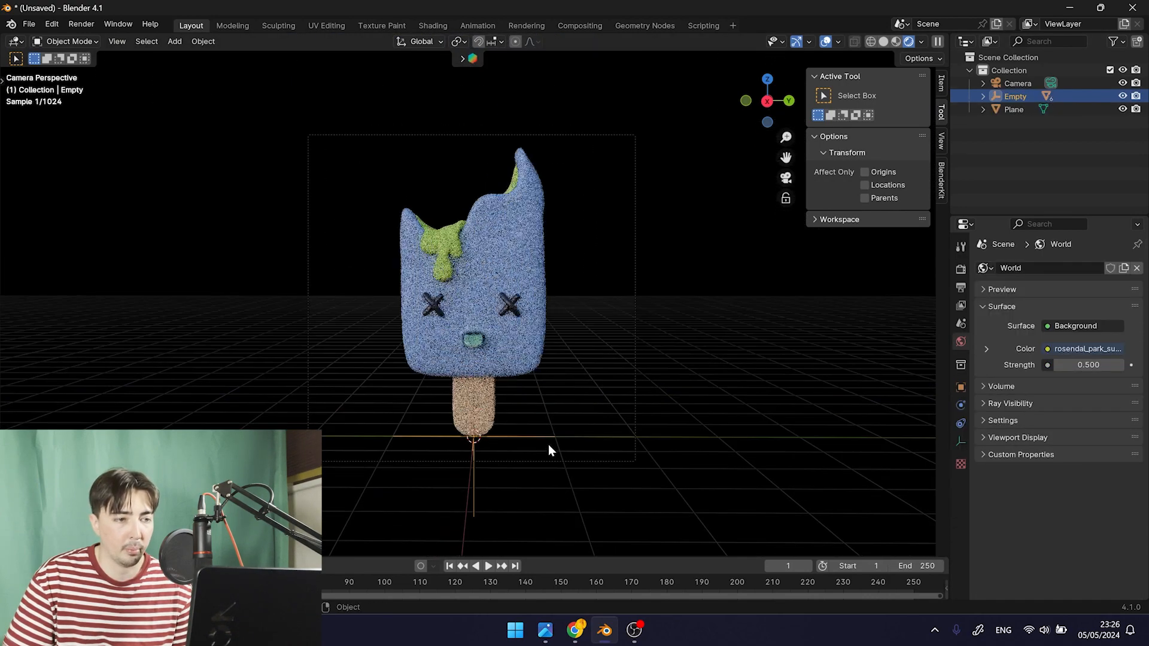
{"action": "key", "text": "r"}
{"action": "key", "text": "z"}
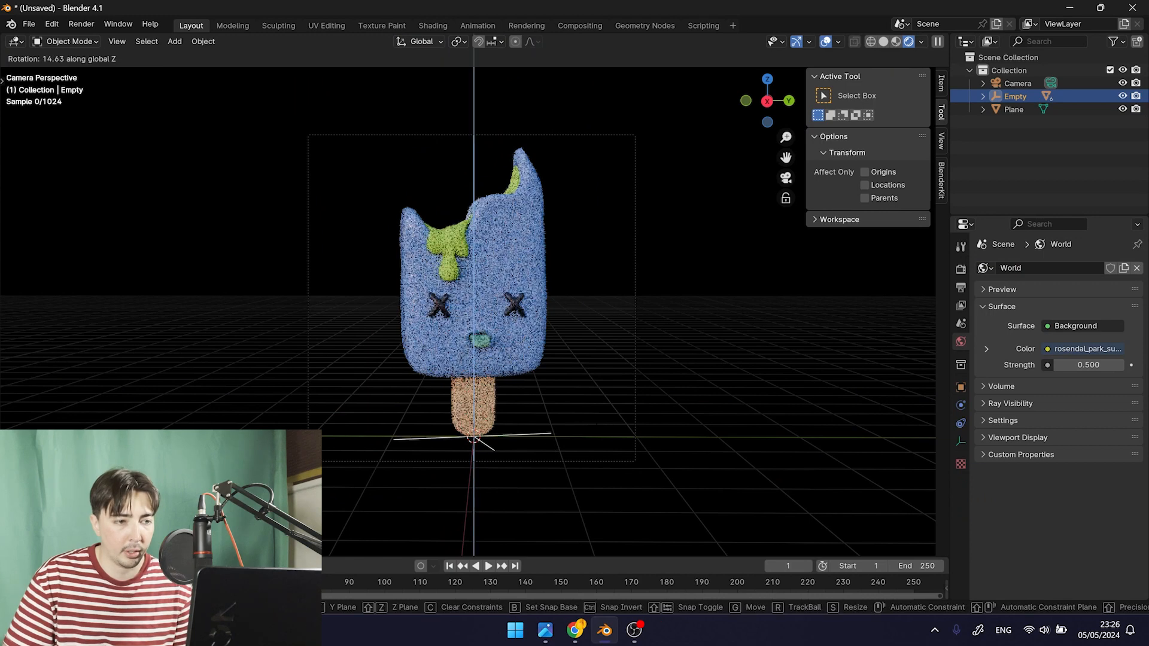
{"action": "key", "text": "y"}
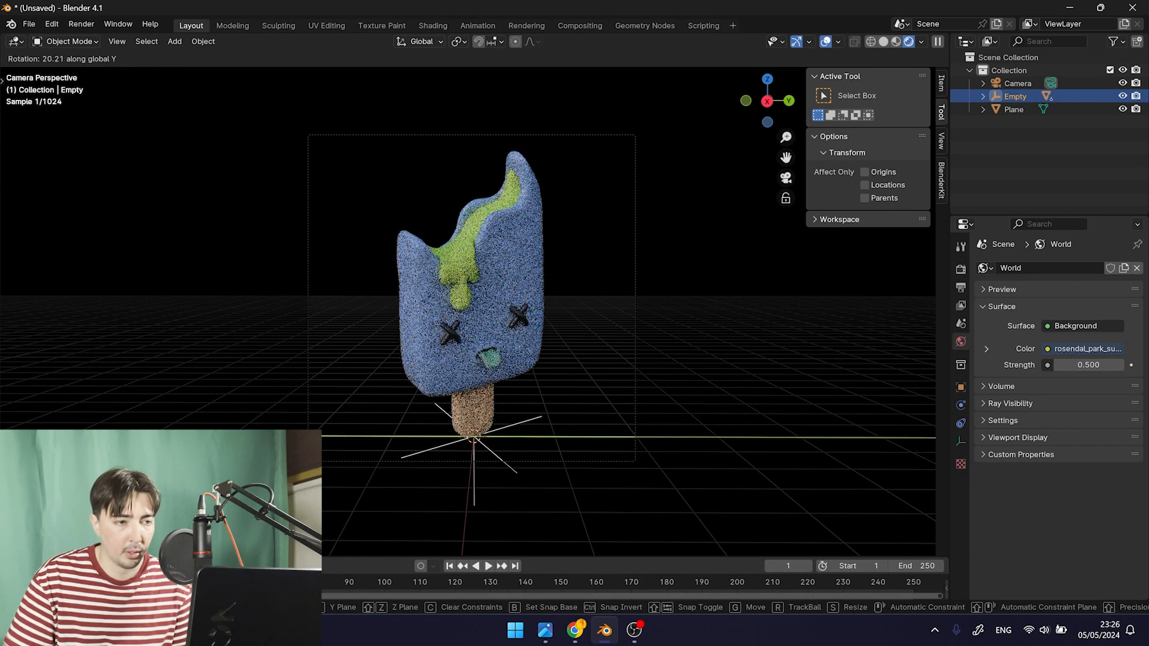
Rotate the empty that holds the popsicle in several small turns so it stands slightly angled toward the camera
{"action": "left_click", "coordinate": [620, 292]}
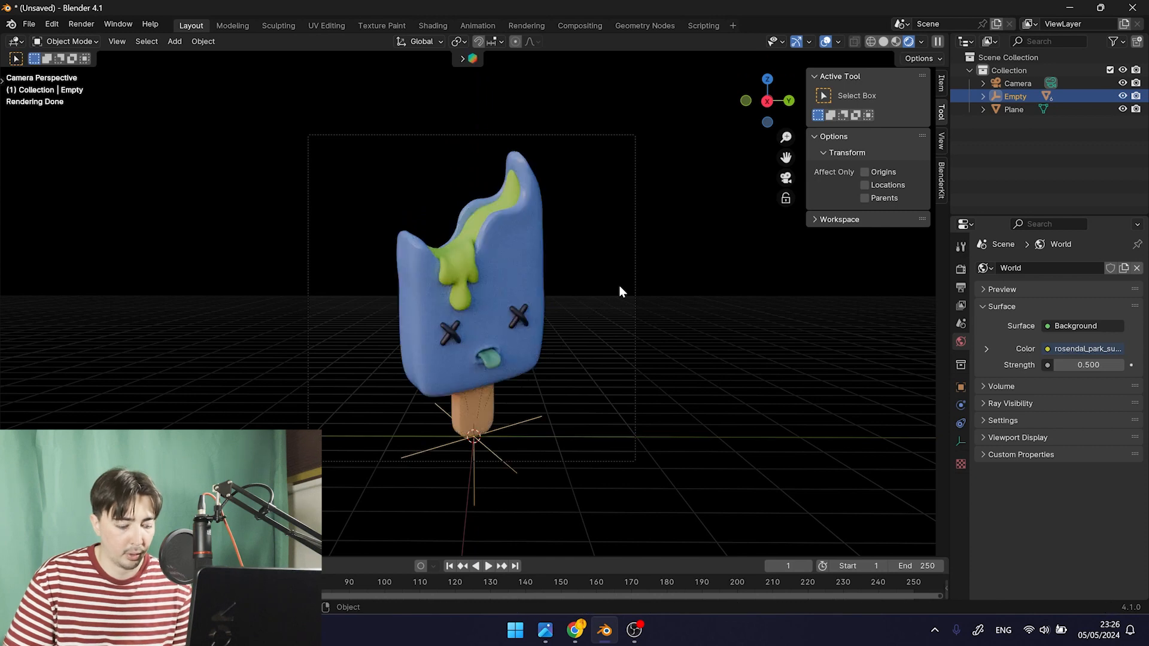
{"action": "key", "text": "r"}
{"action": "left_click", "coordinate": [602, 270]}
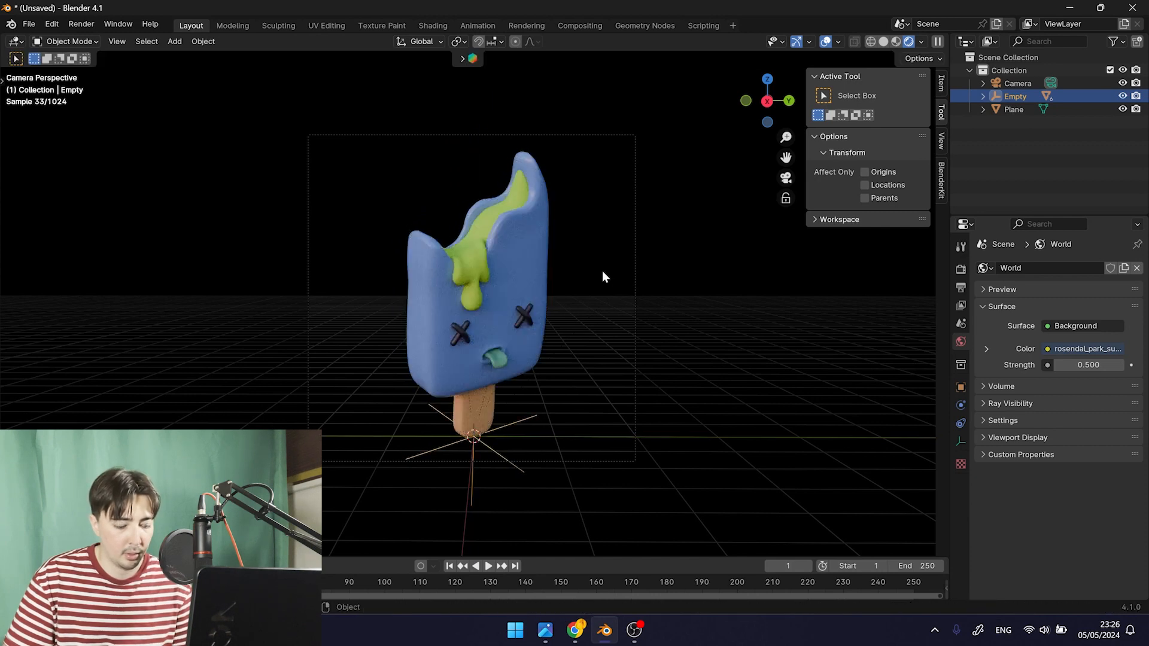
{"action": "key", "text": "r"}
{"action": "left_click", "coordinate": [606, 314]}
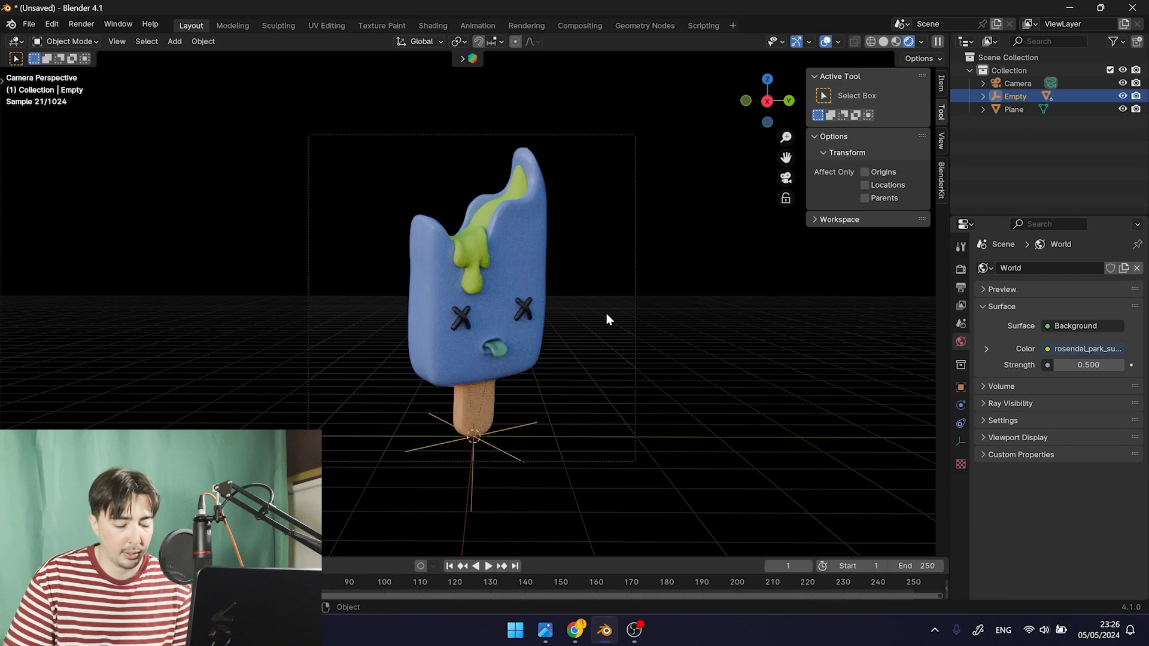
{"action": "key", "text": "r"}
{"action": "left_click", "coordinate": [630, 318]}
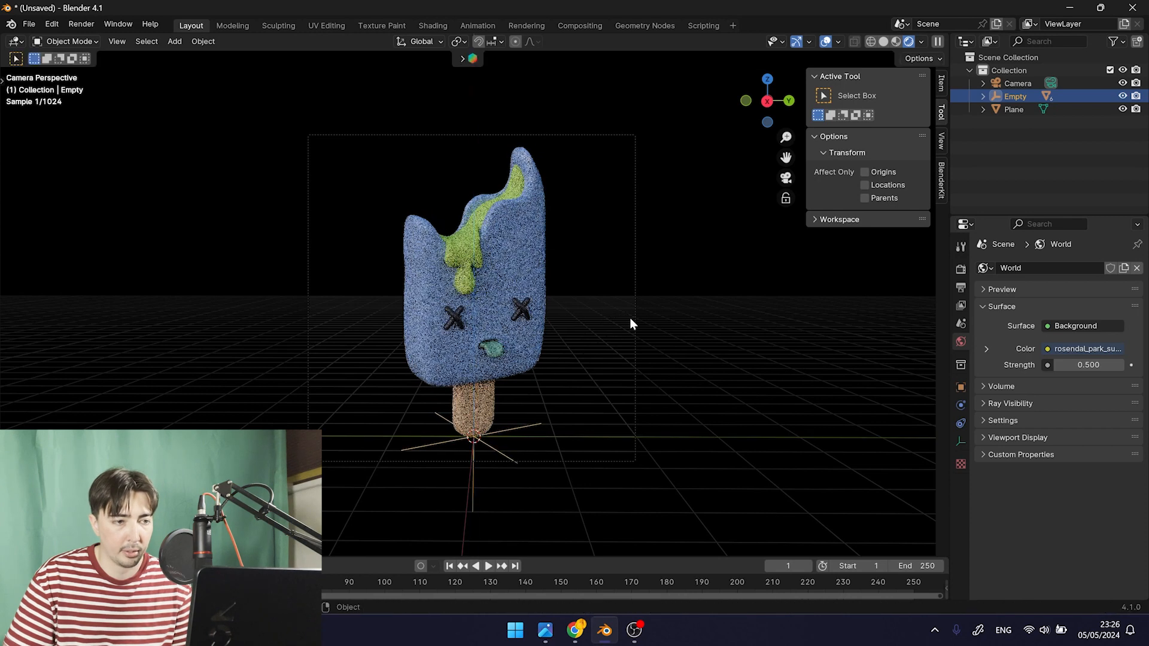
{"action": "left_click", "coordinate": [672, 387]}
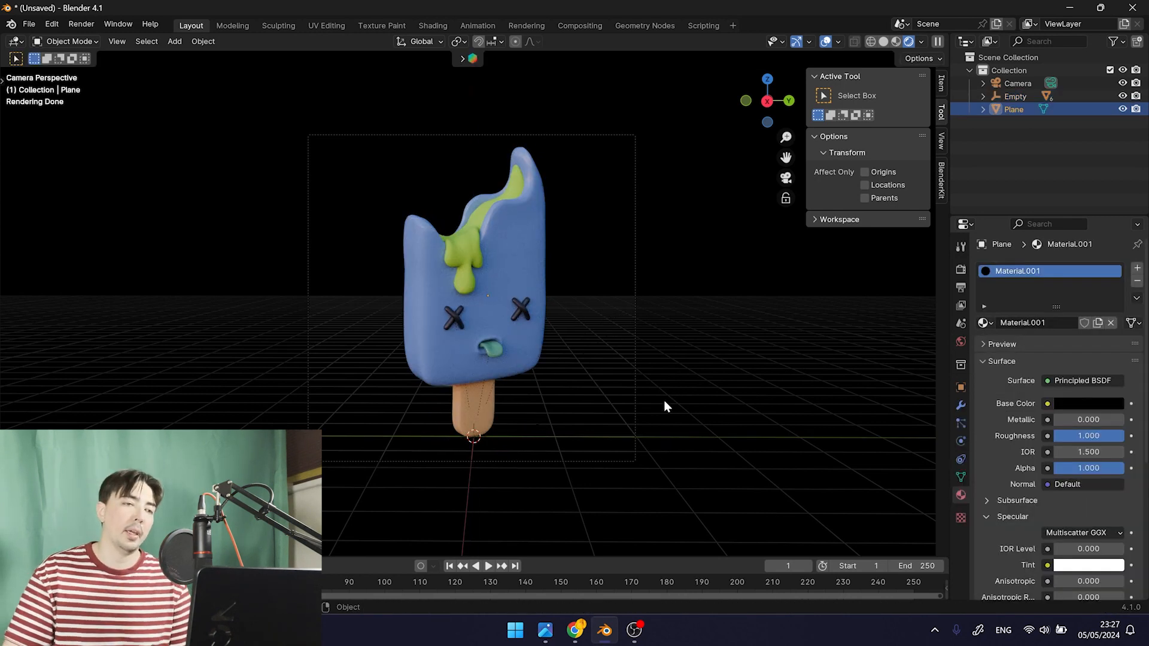
Add an area light to the scene and move it along the Y axis away from the popsicle
{"action": "mouse_move", "coordinate": [641, 403]}
{"action": "middle_mouse_down"}
{"action": "mouse_move", "coordinate": [662, 397]}
{"action": "mouse_move", "coordinate": [611, 395]}
{"action": "mouse_move", "coordinate": [634, 388]}
{"action": "middle_mouse_up"}
{"action": "key", "text": "shift+a"}
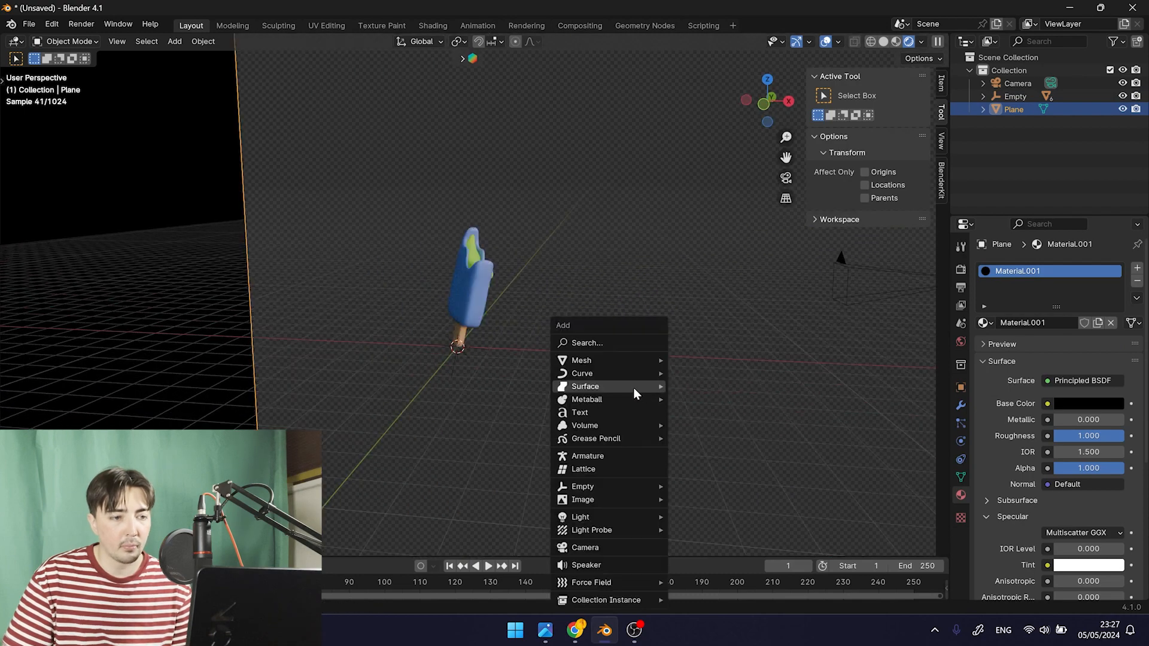
{"action": "mouse_move", "coordinate": [599, 522]}
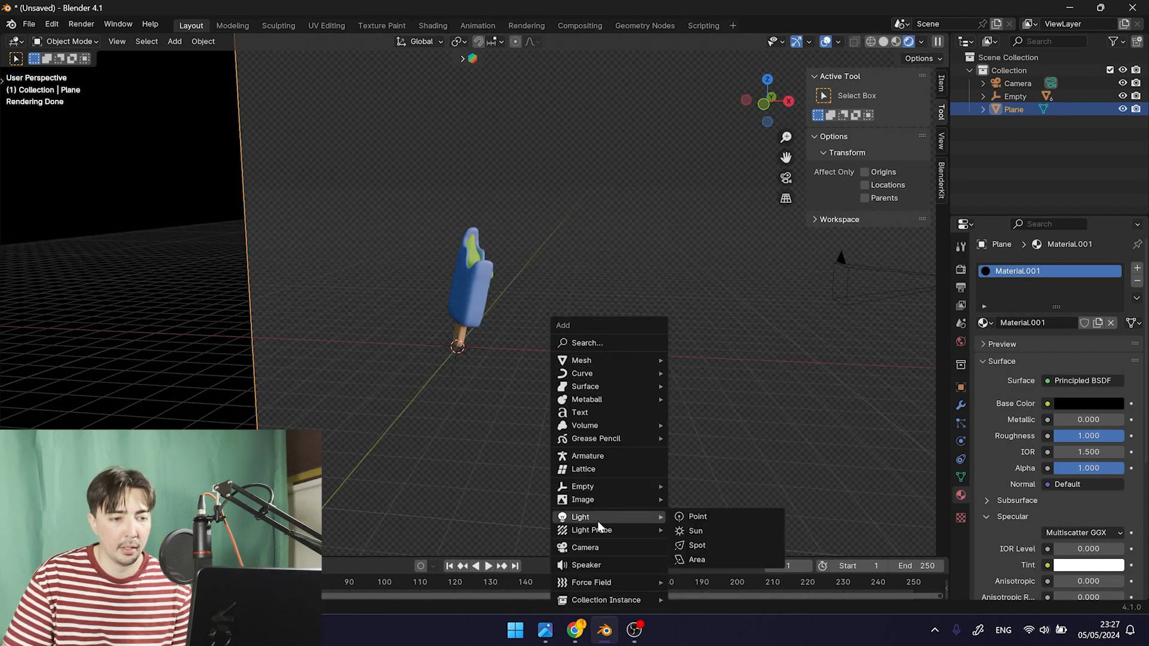
{"action": "left_click", "coordinate": [706, 559]}
{"action": "middle_click_drag", "start_coordinate": [702, 519], "coordinate": [630, 393]}
{"action": "key", "text": "g"}
{"action": "key", "text": "y"}
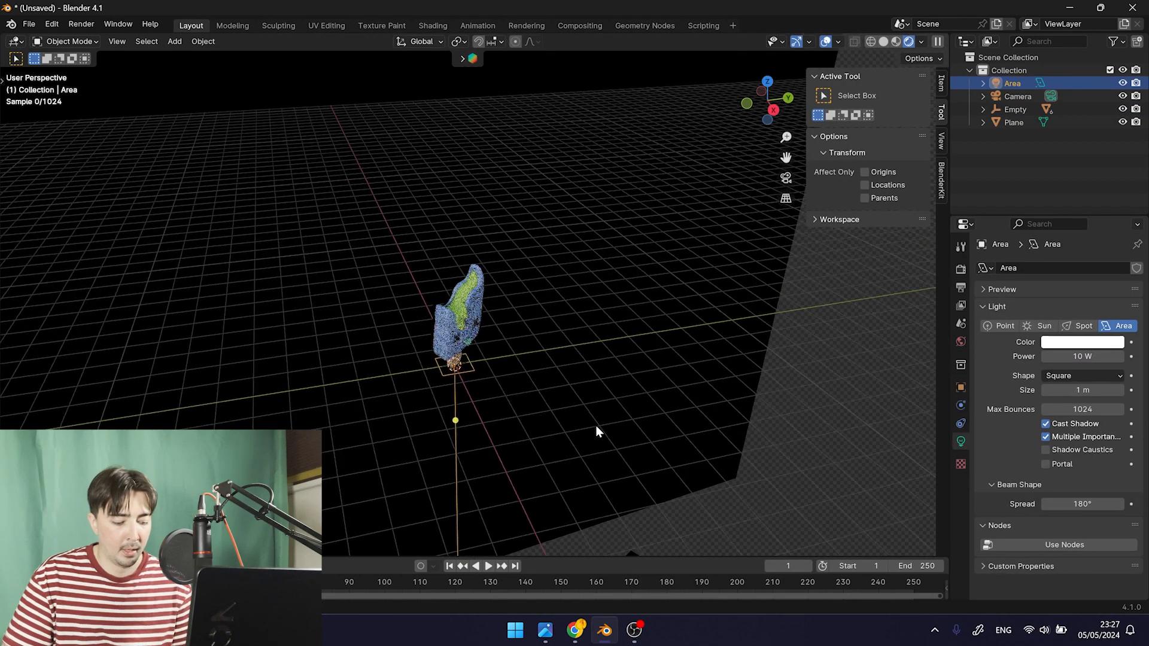
{"action": "left_click", "coordinate": [353, 433]}
Rotate the area light about the global X axis so its beam points toward the popsicle
{"action": "middle_click_drag", "start_coordinate": [353, 433], "coordinate": [455, 473]}
{"action": "key", "text": "r"}
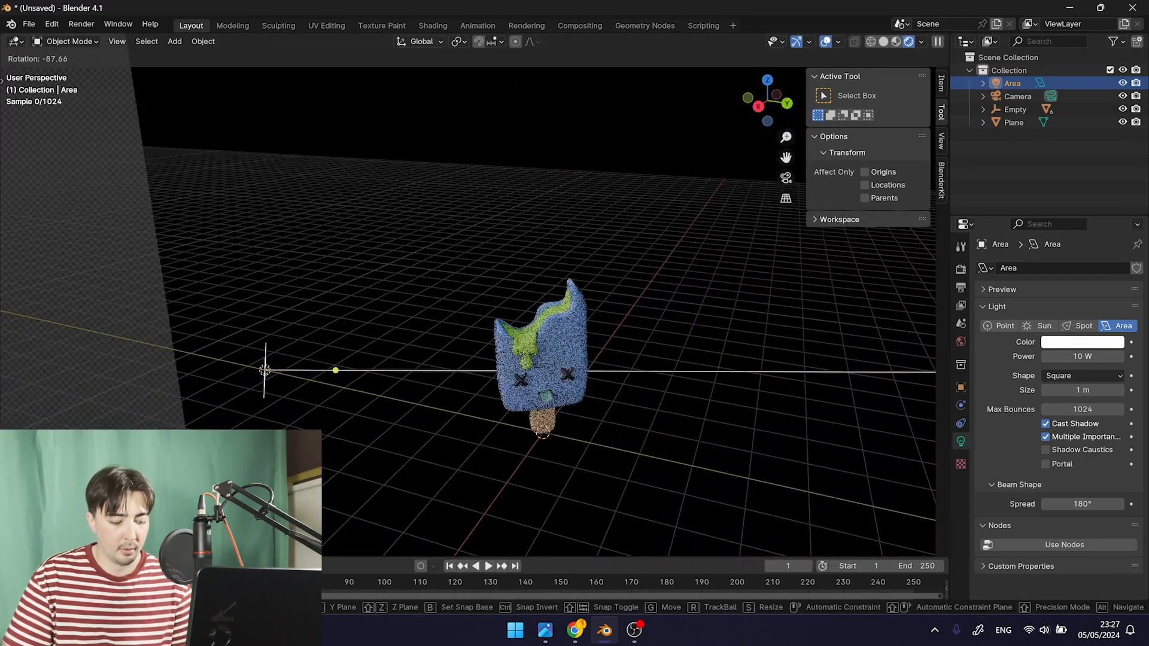
{"action": "key", "text": "x"}
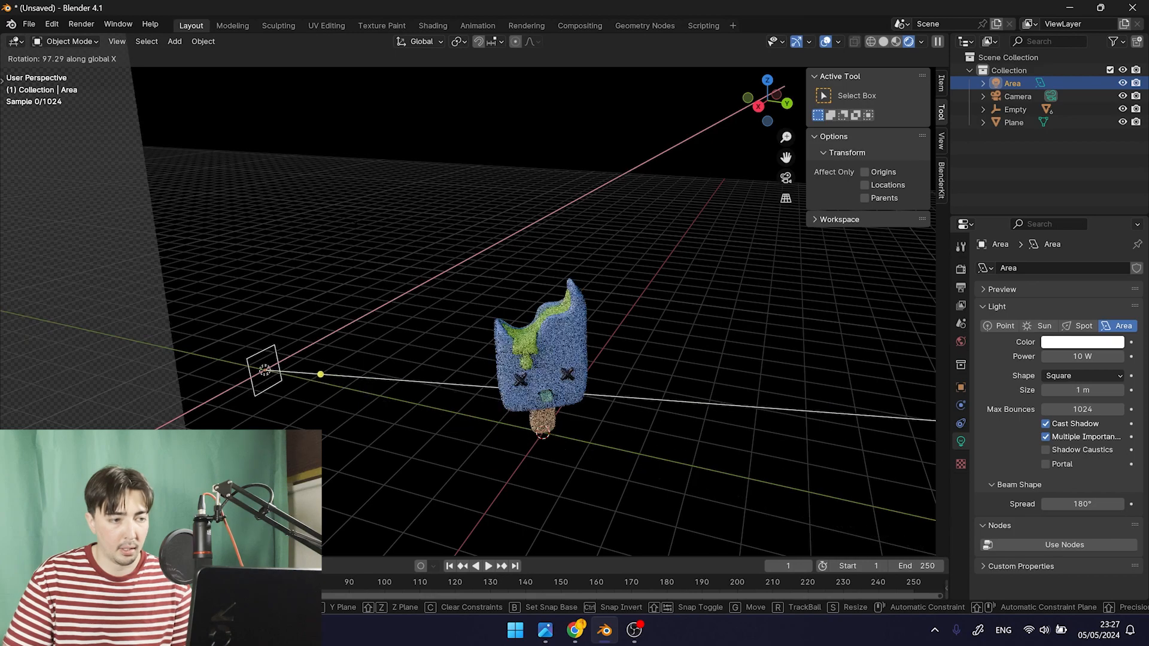
{"action": "left_click", "coordinate": [466, 209]}
{"action": "middle_click_drag", "start_coordinate": [466, 209], "coordinate": [551, 403]}
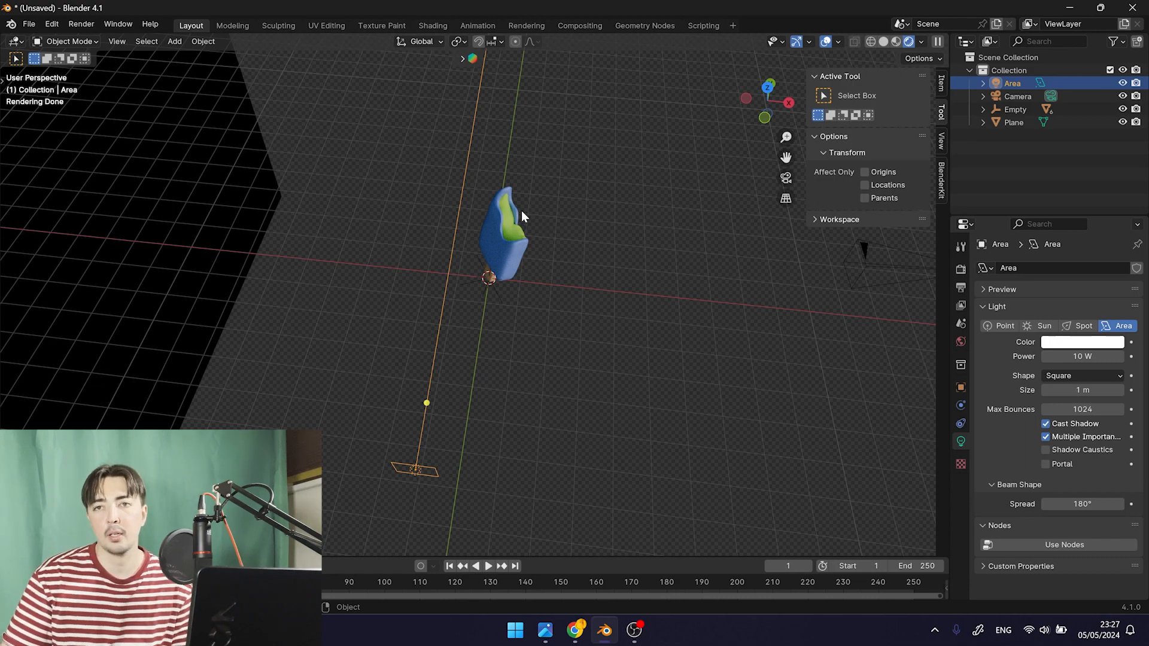
Turn the area light about the Z axis and reposition it beside and slightly behind the popsicle as a rim light
{"action": "middle_click_drag", "start_coordinate": [522, 211], "coordinate": [515, 364]}
{"action": "key", "text": "r"}
{"action": "key", "text": "z"}
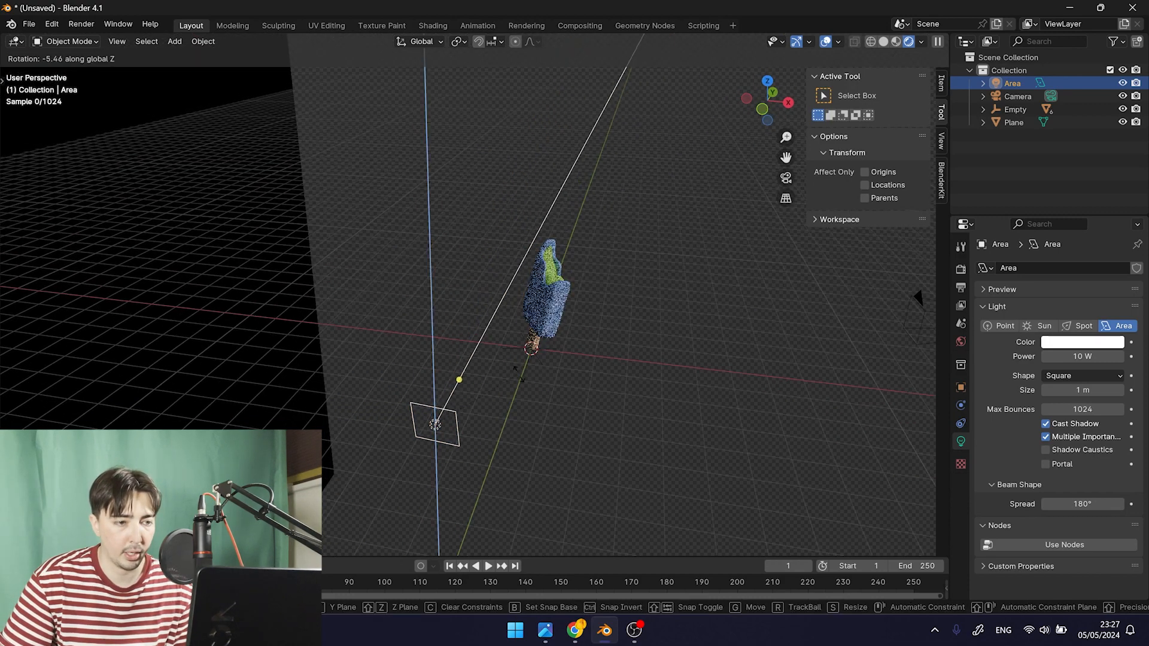
{"action": "left_click", "coordinate": [559, 398]}
{"action": "middle_click_drag", "start_coordinate": [559, 398], "coordinate": [641, 504]}
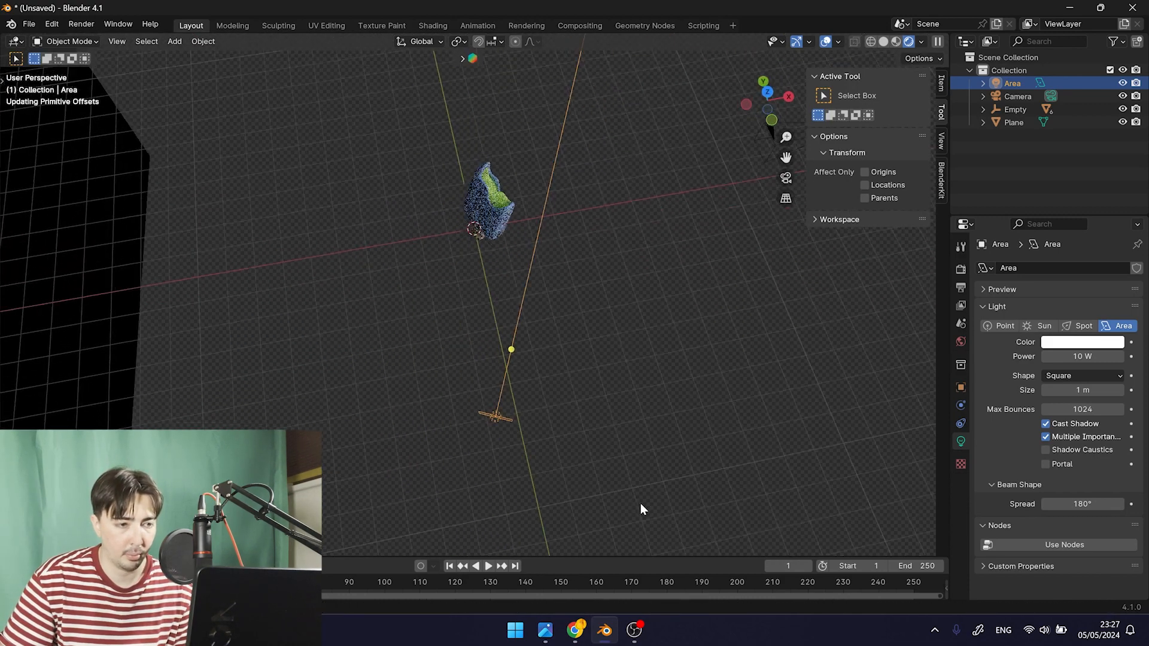
{"action": "key", "text": "g"}
{"action": "left_click", "coordinate": [590, 459]}
{"action": "middle_click_drag", "start_coordinate": [590, 458], "coordinate": [513, 338]}
Set the area light's power to 477 W while viewing the popsicle through the camera
{"action": "key", "text": "KP_0"}
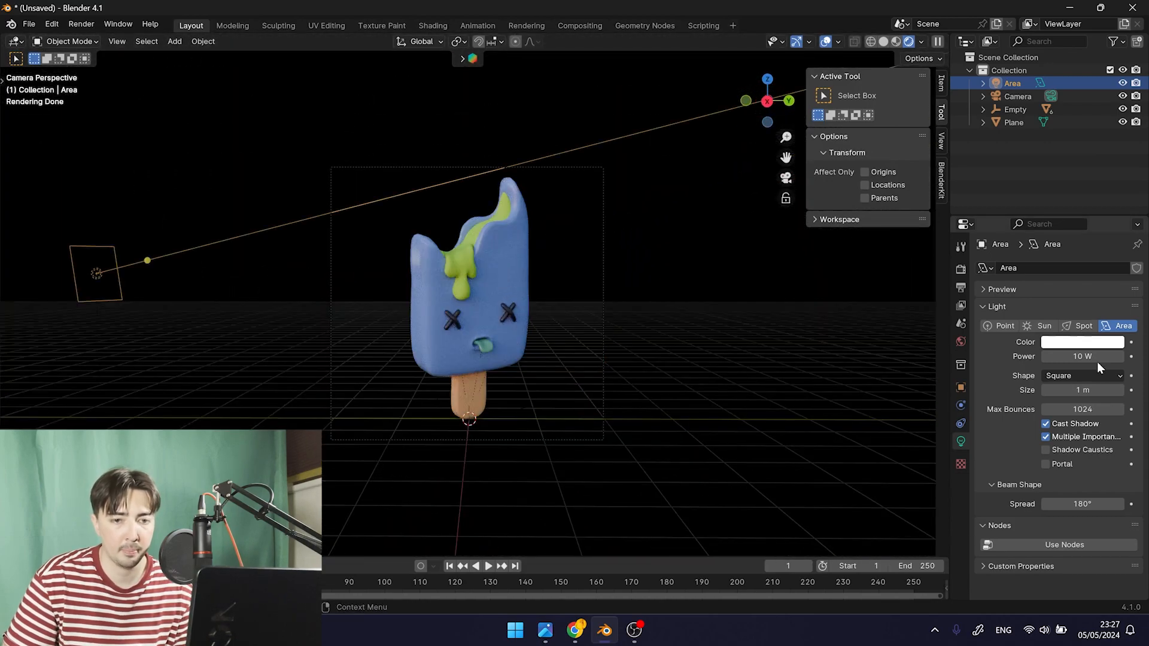
{"action": "left_click_drag", "start_coordinate": [1100, 357], "coordinate": [1121, 357]}
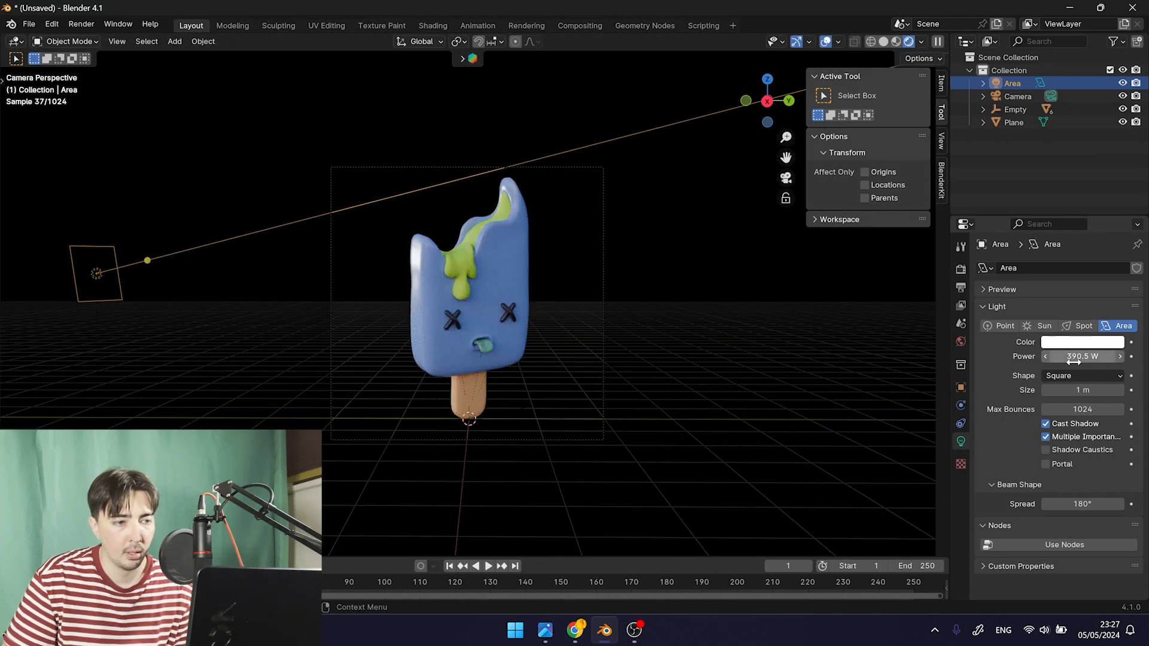
{"action": "left_click", "coordinate": [1070, 360]}
{"action": "type", "text": "477"}
{"action": "key", "text": "Return"}
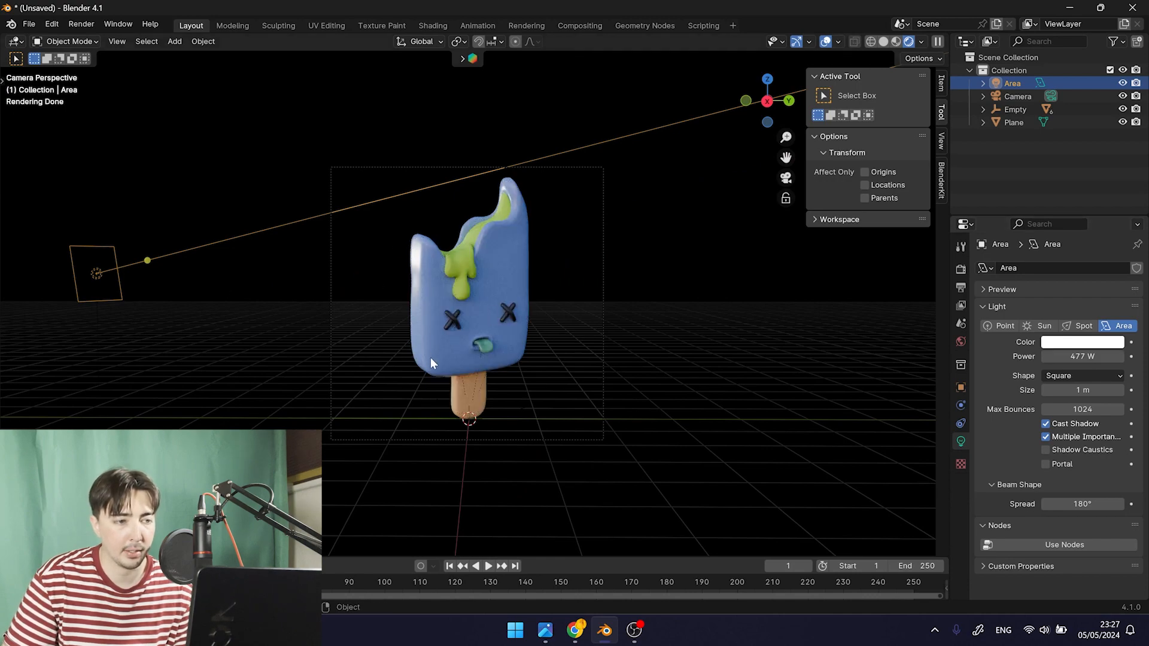
Try the area light at 500 W and raise its power to 5000 W
{"action": "middle_click_drag", "start_coordinate": [417, 238], "coordinate": [331, 377]}
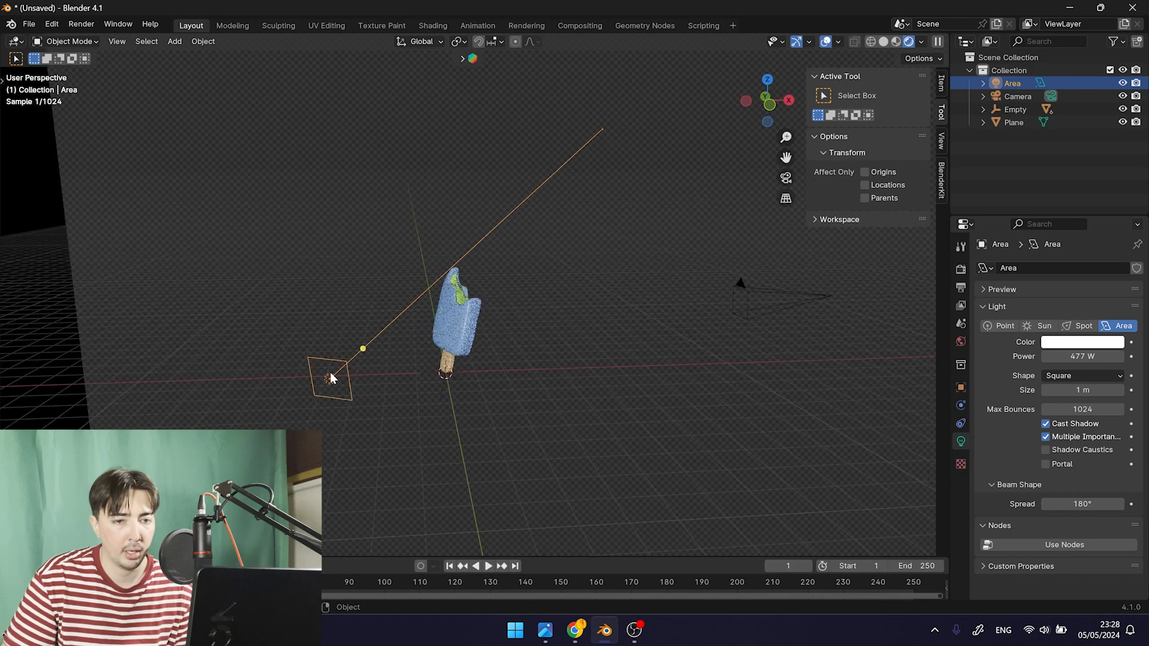
{"action": "left_click", "coordinate": [1069, 355]}
{"action": "type", "text": "500"}
{"action": "key", "text": "Return"}
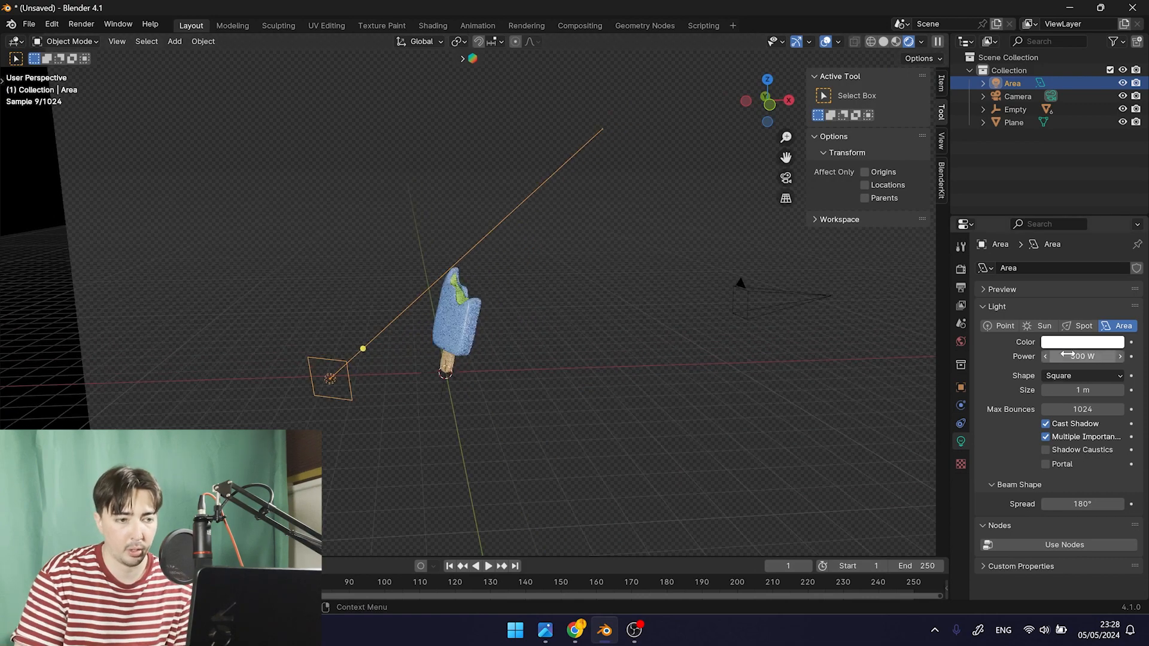
{"action": "left_click_drag", "start_coordinate": [1070, 355], "coordinate": [1067, 354]}
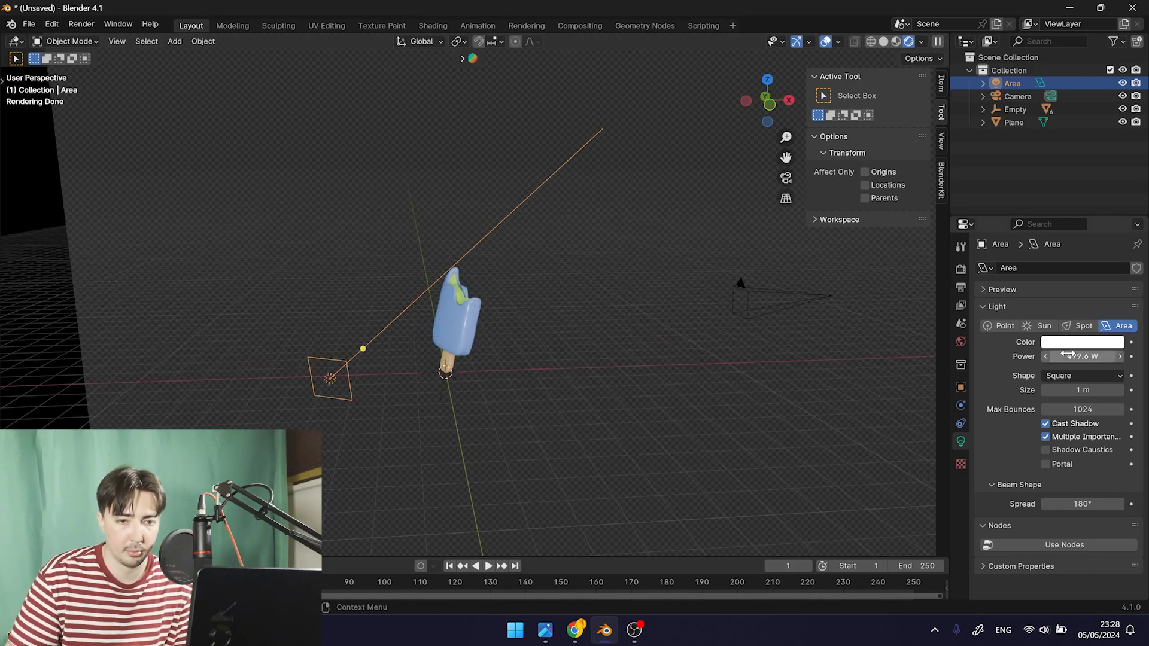
{"action": "left_click", "coordinate": [1070, 355]}
{"action": "key", "text": "Return"}
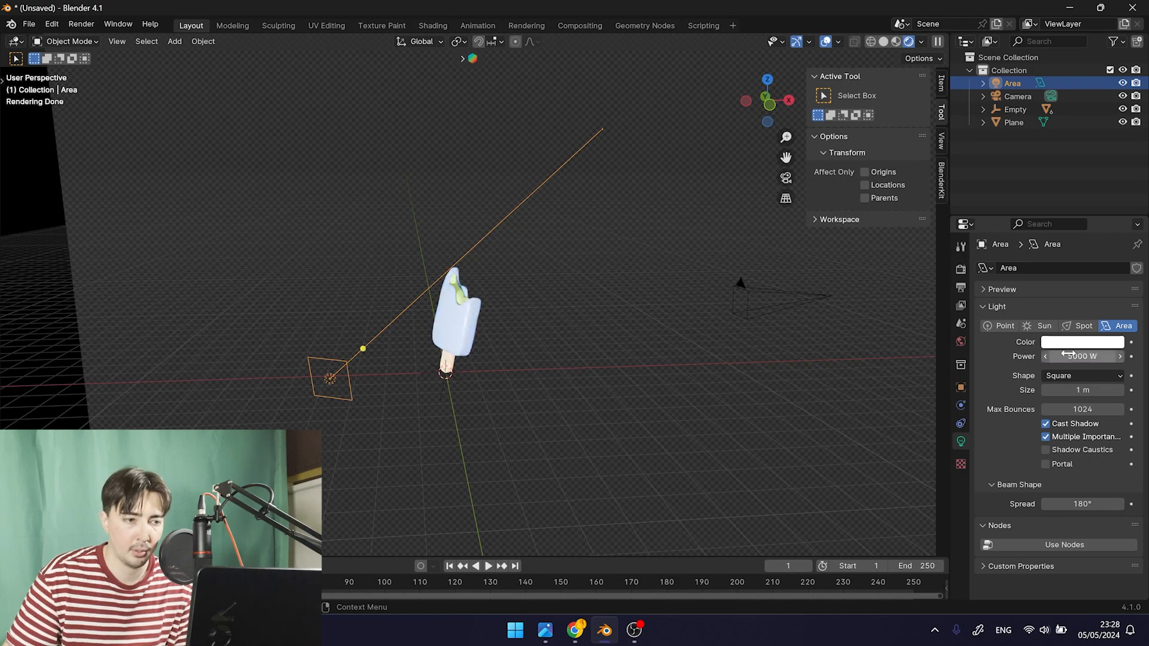
Move the area light lower and farther out from the popsicle's left side in the camera view
{"action": "key", "text": "KP_0"}
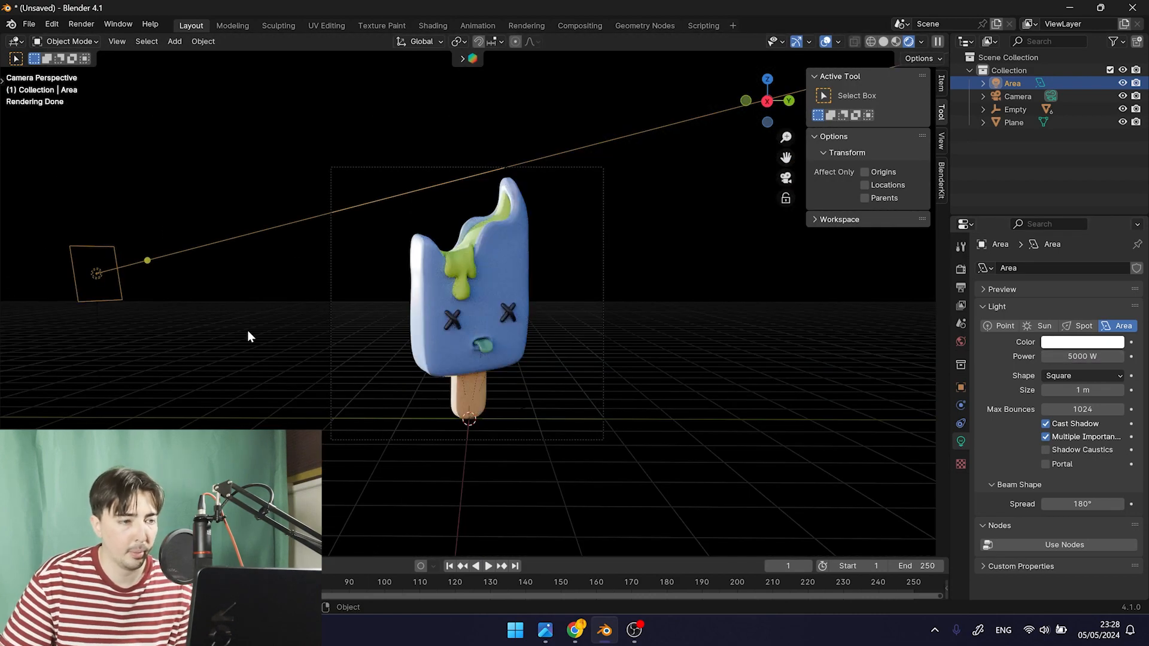
{"action": "key", "text": "g"}
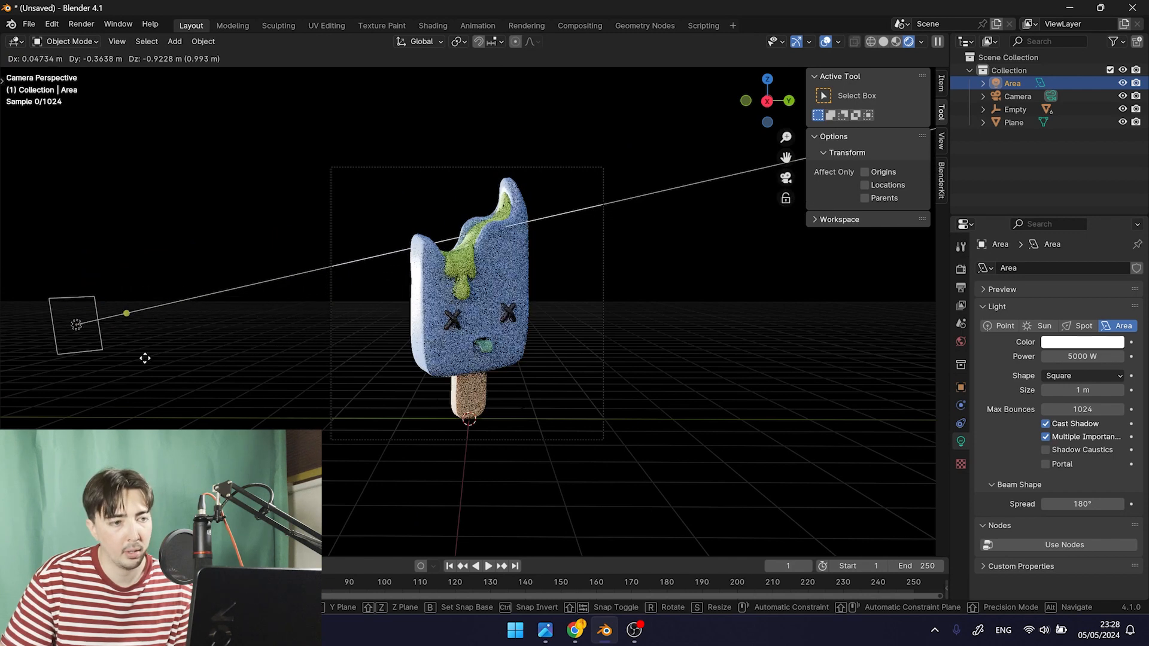
{"action": "left_click", "coordinate": [100, 367]}
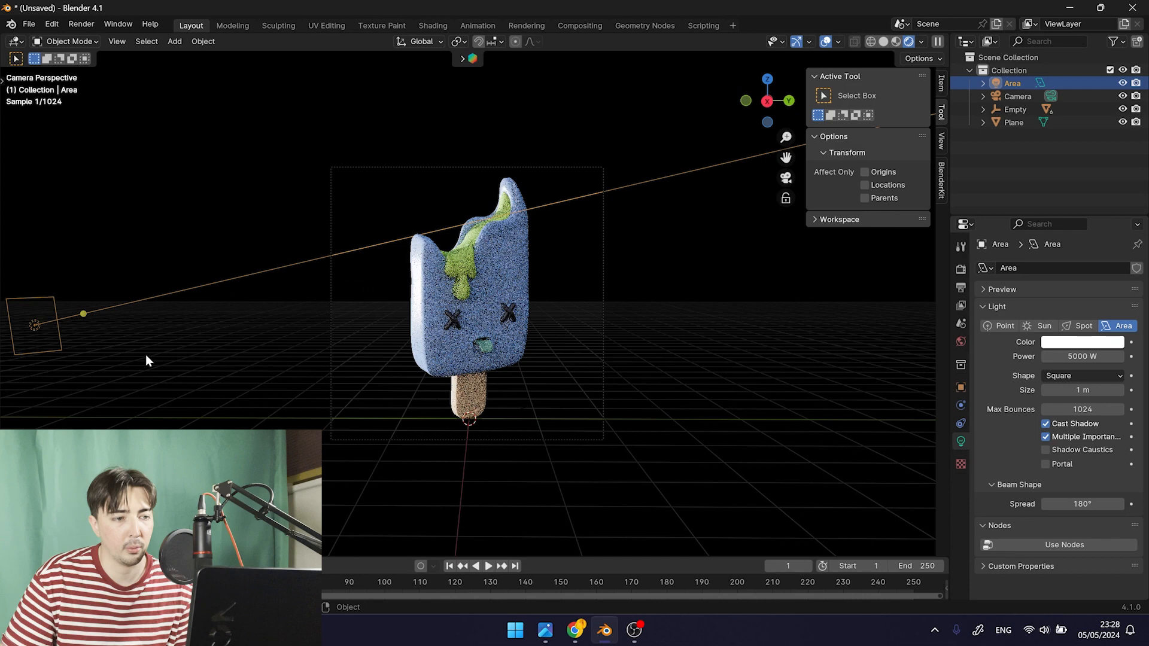
{"action": "left_click", "coordinate": [618, 362]}
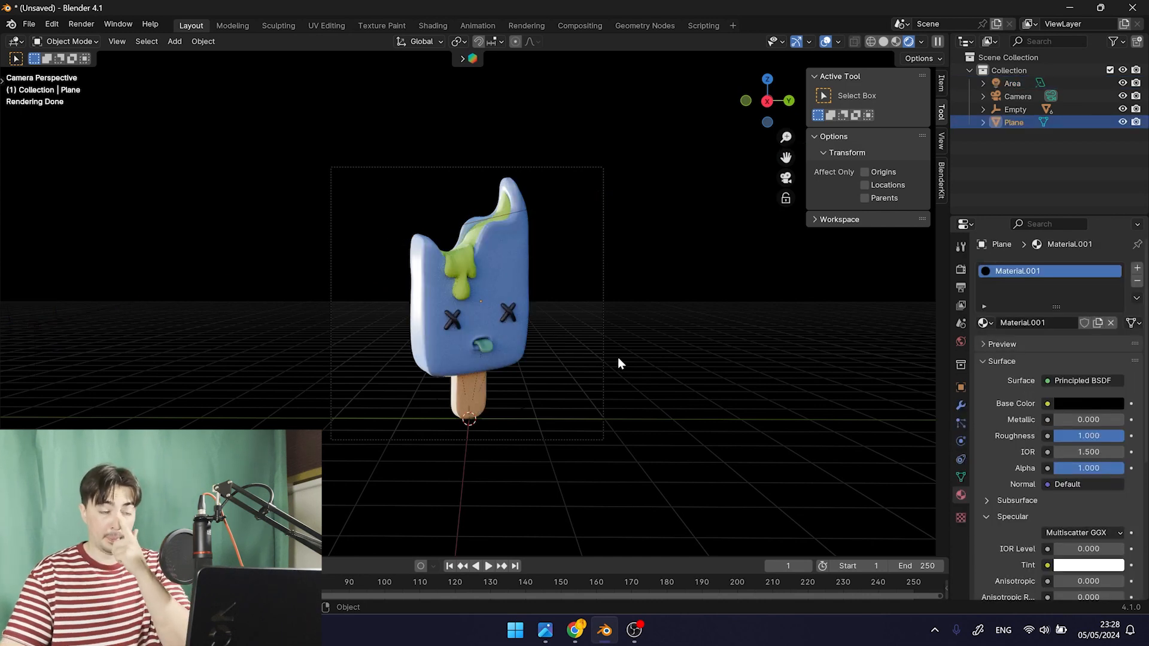
{"action": "left_click", "coordinate": [459, 272]}
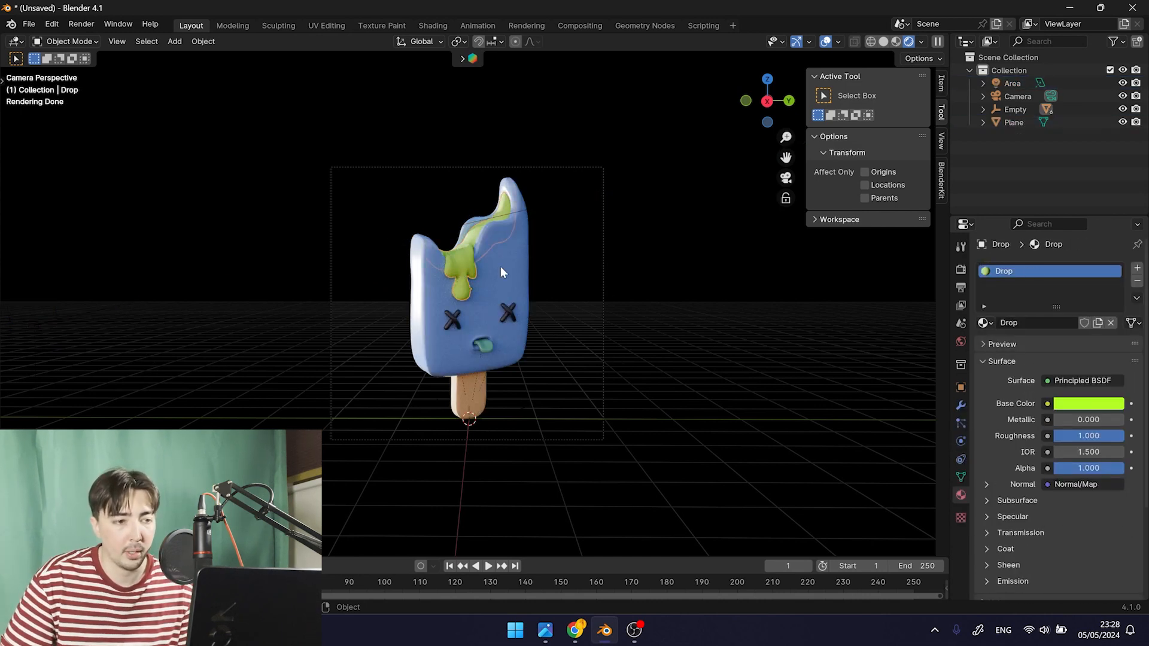
{"action": "left_click", "coordinate": [668, 353]}
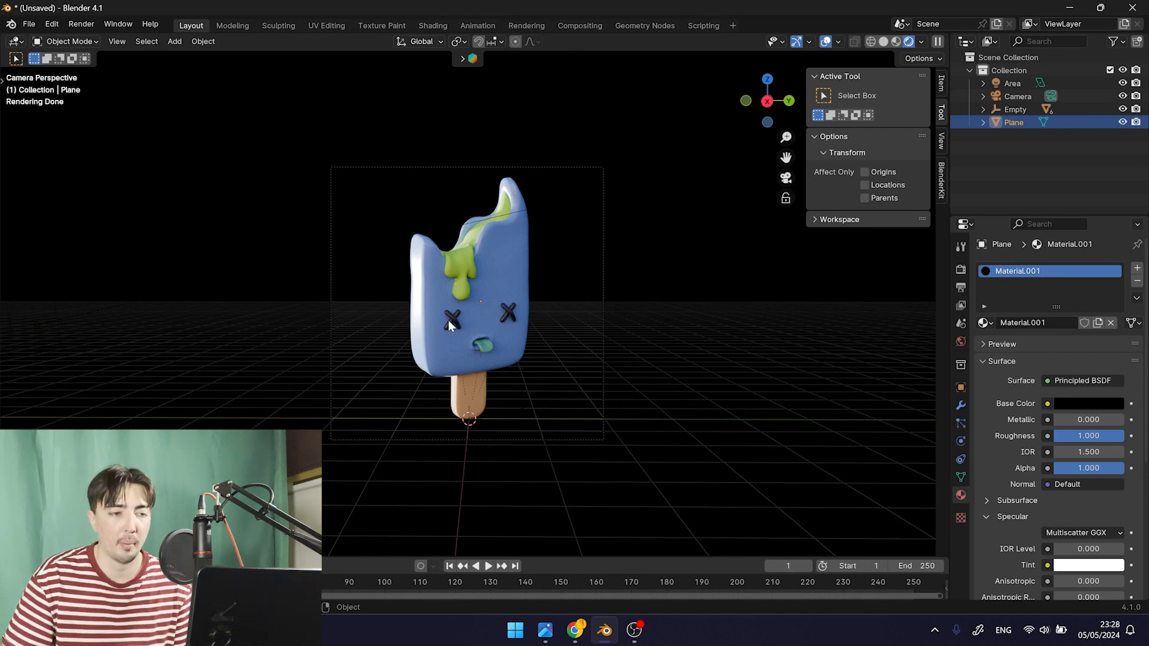
Duplicate the area light, place the copy on the popsicle's opposite side and rotate it about the Z axis to face the popsicle
{"action": "middle_click_drag", "start_coordinate": [448, 321], "coordinate": [623, 412]}
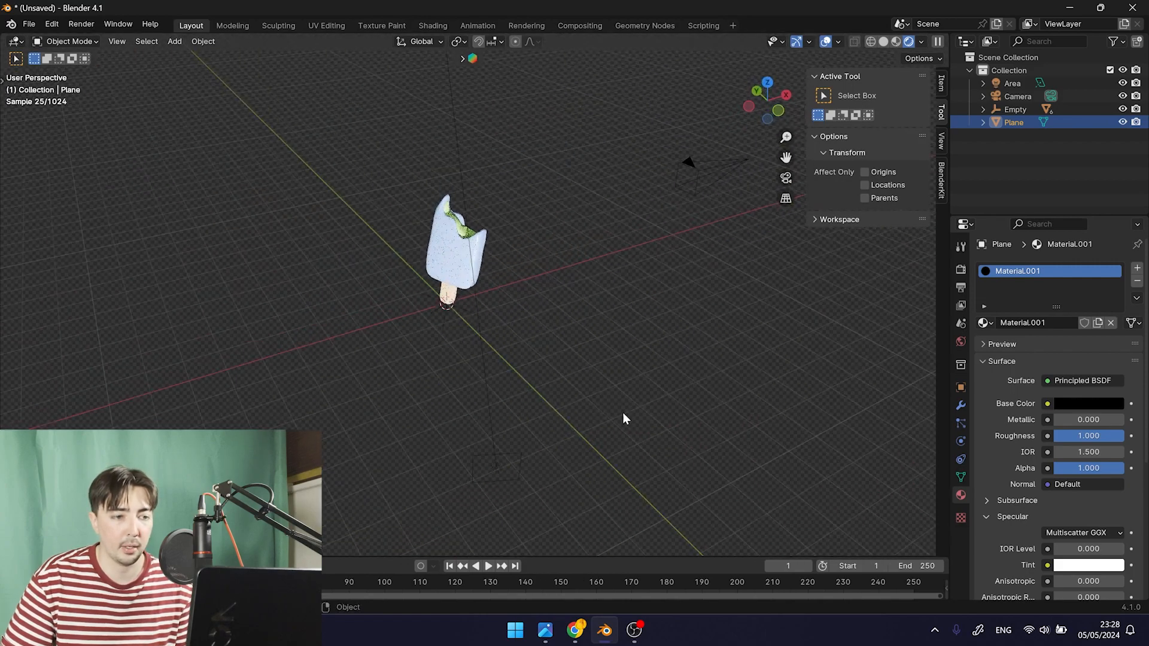
{"action": "left_click", "coordinate": [494, 460]}
{"action": "left_click", "coordinate": [489, 461]}
{"action": "middle_click_drag", "start_coordinate": [490, 461], "coordinate": [575, 459]}
{"action": "key", "text": "shift+d"}
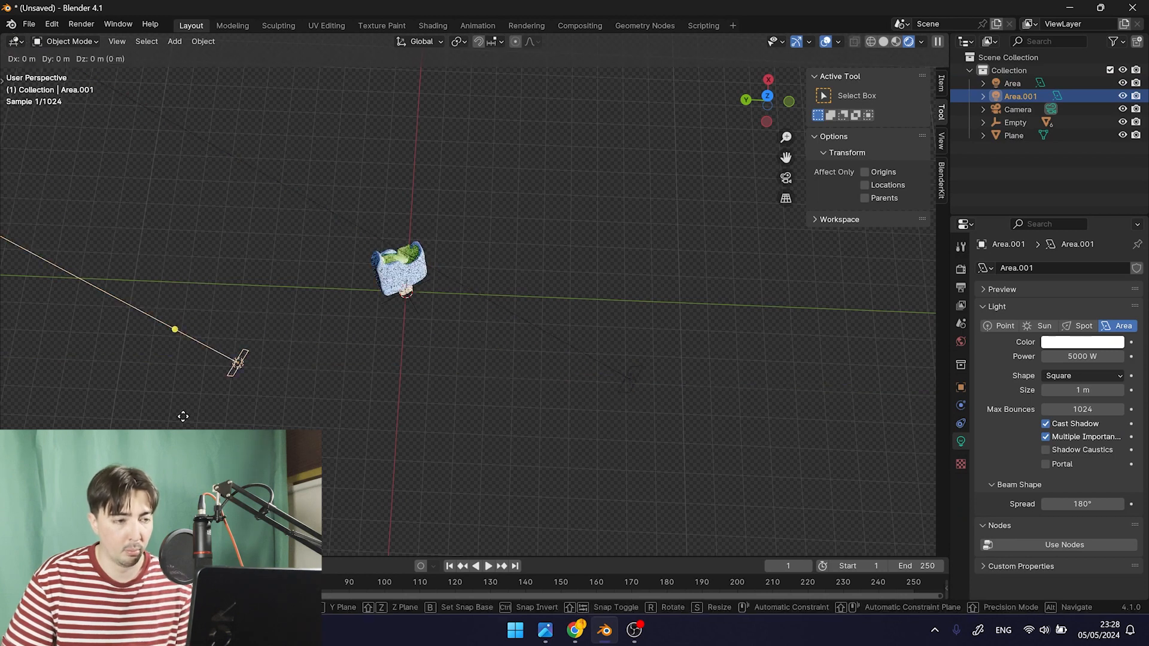
{"action": "key", "text": "r"}
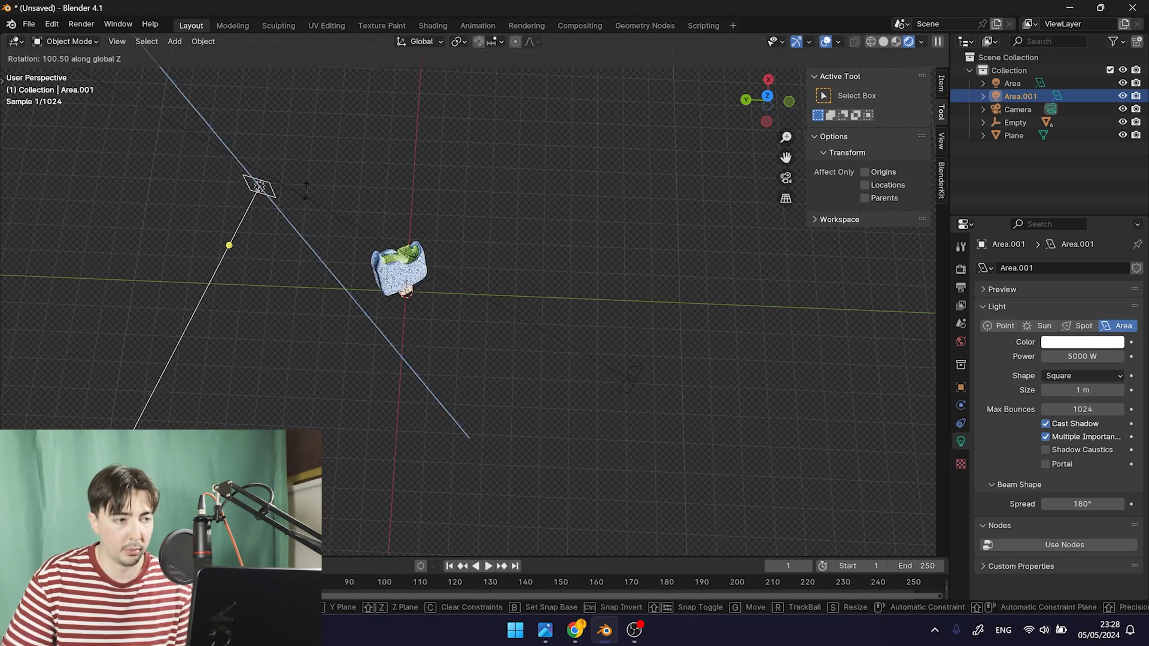
{"action": "left_click", "coordinate": [285, 136]}
Reduce the duplicated area light's power to 200 W and further down to 43.6 W
{"action": "key", "text": "KP_0"}
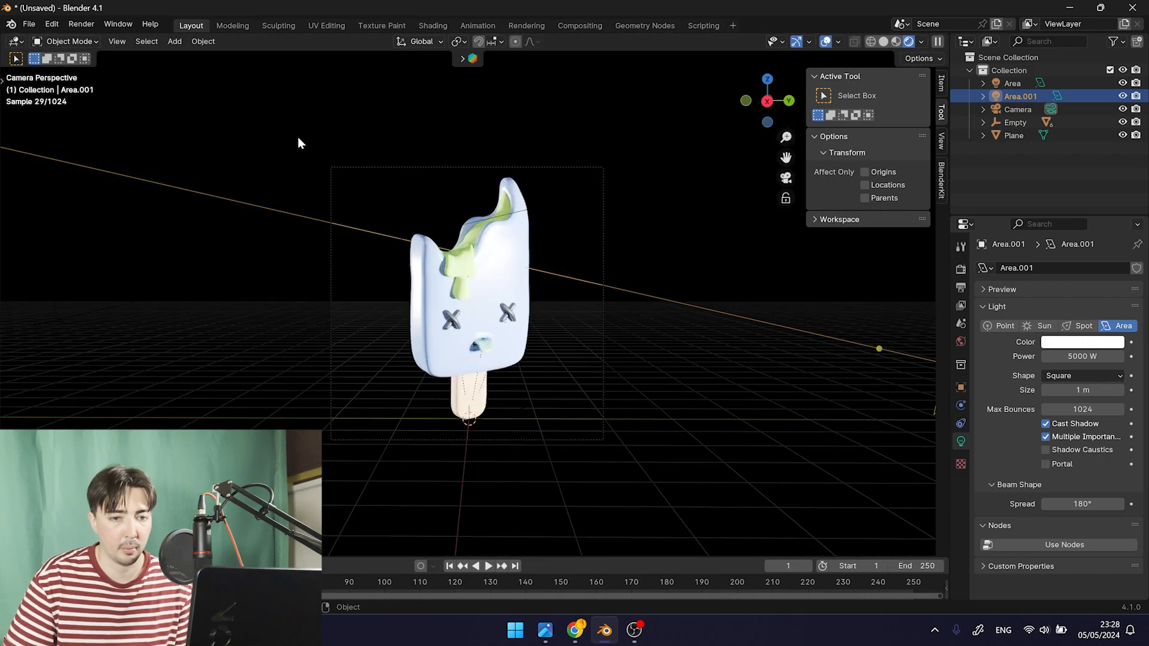
{"action": "left_click", "coordinate": [1076, 354]}
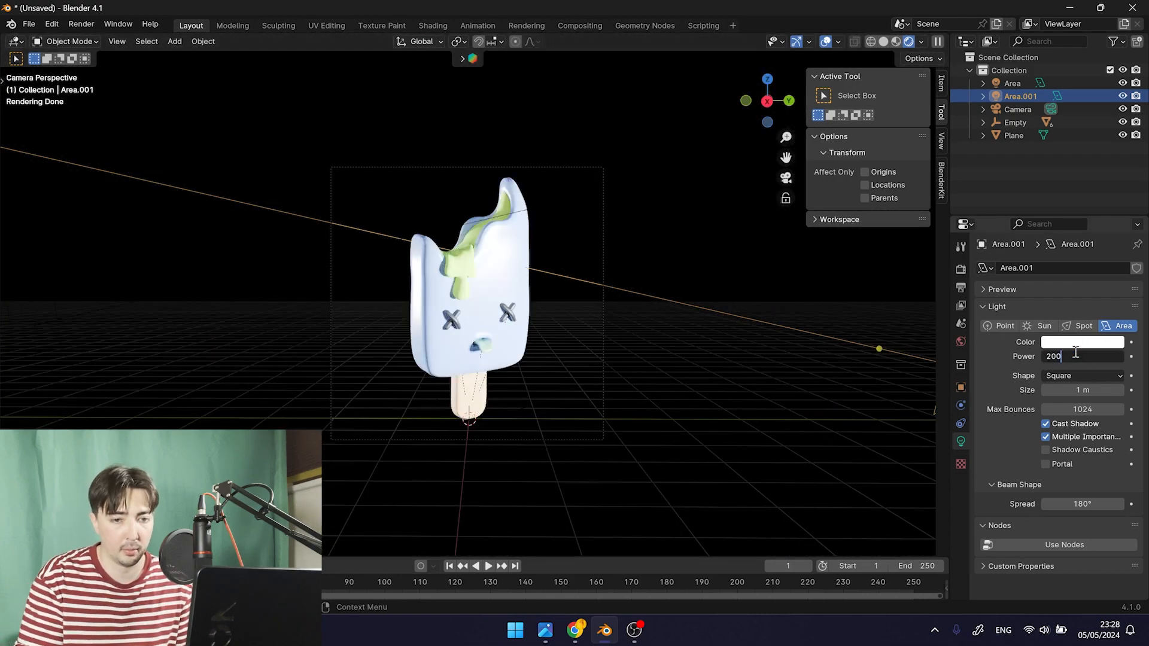
{"action": "type", "text": "200"}
{"action": "key", "text": "Return"}
{"action": "left_click_drag", "start_coordinate": [1115, 357], "coordinate": [1051, 356]}
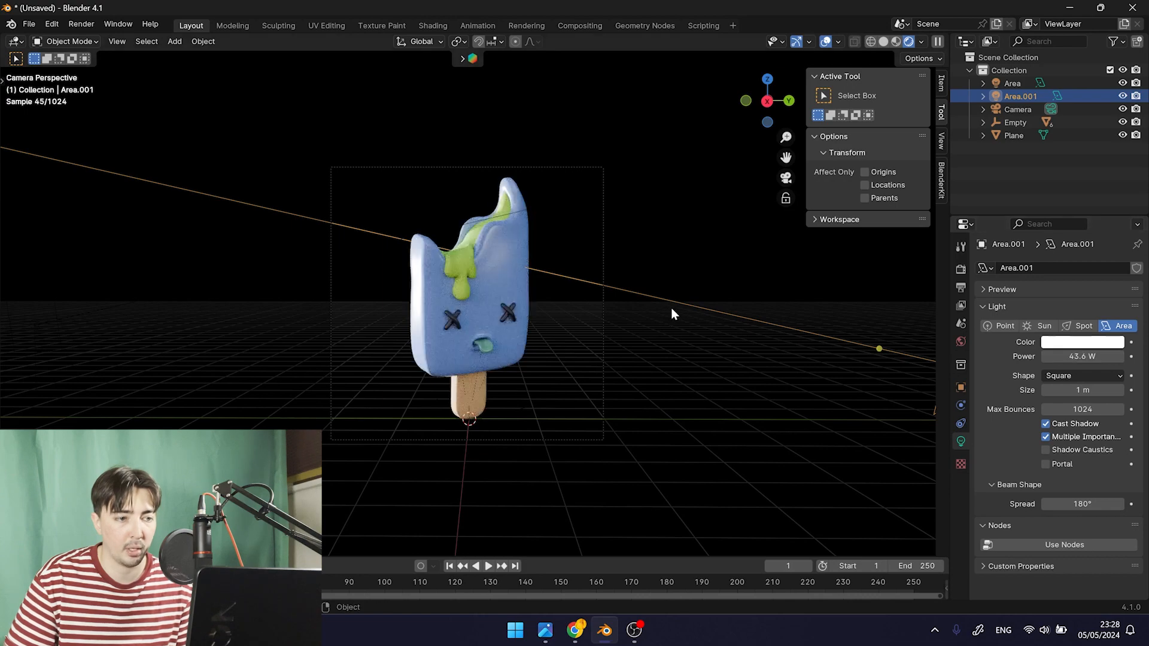
Reposition the duplicated area light and rotate it about the Z axis so it lights the popsicle's right side in the camera view
{"action": "middle_click_drag", "start_coordinate": [671, 308], "coordinate": [591, 394]}
{"action": "key", "text": "g"}
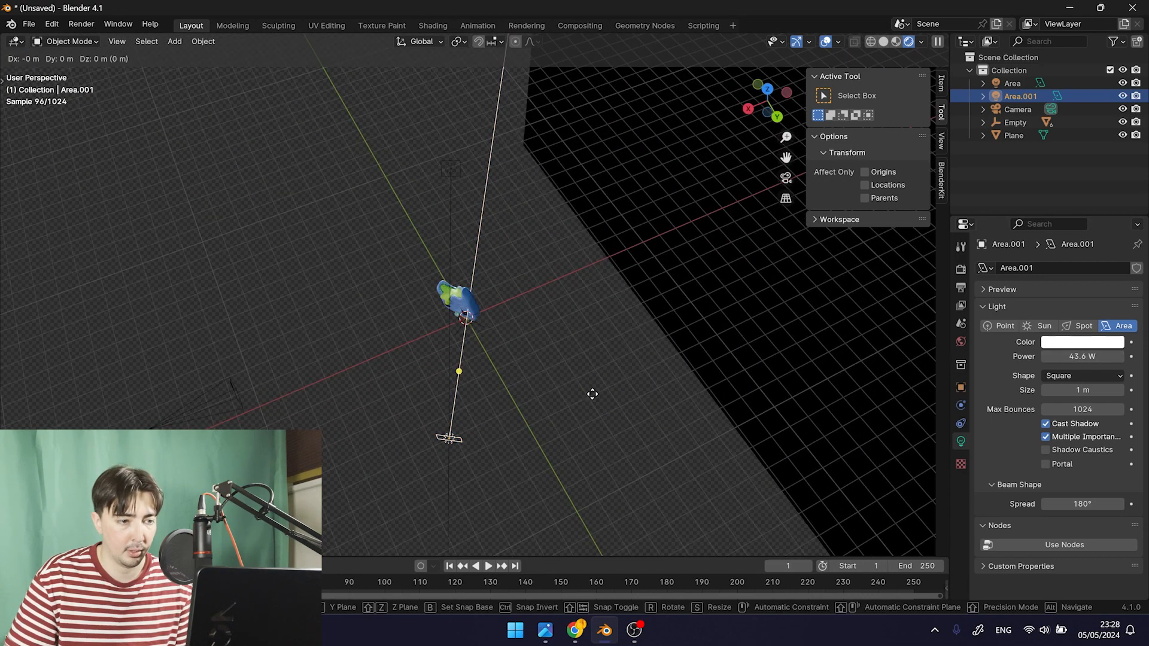
{"action": "key", "text": "r"}
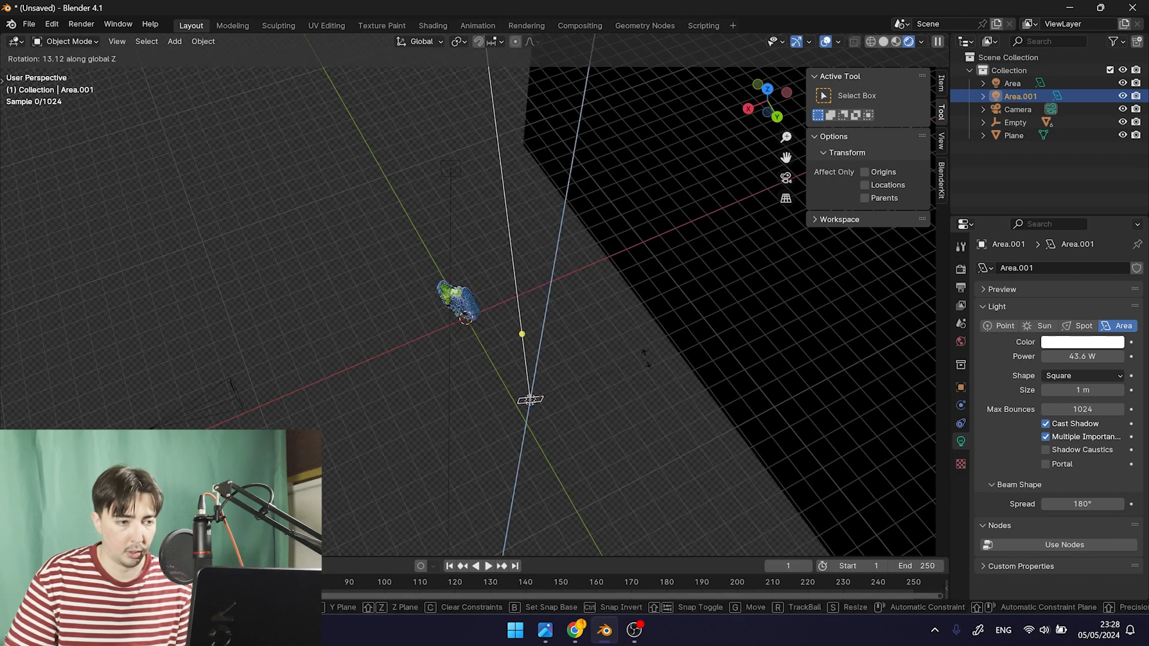
{"action": "left_click", "coordinate": [582, 344]}
{"action": "key", "text": "KP_0"}
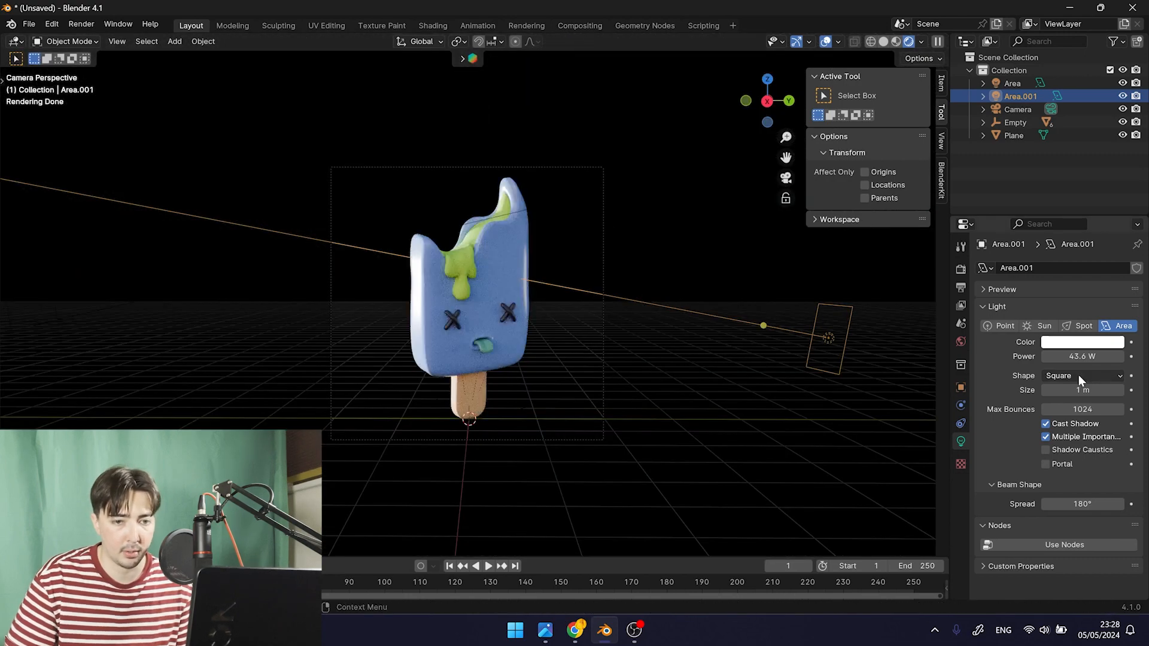
Raise the right-hand area light's power to 175.6 W and check the popsicle up close in the camera view
{"action": "left_click_drag", "start_coordinate": [1083, 357], "coordinate": [1143, 357]}
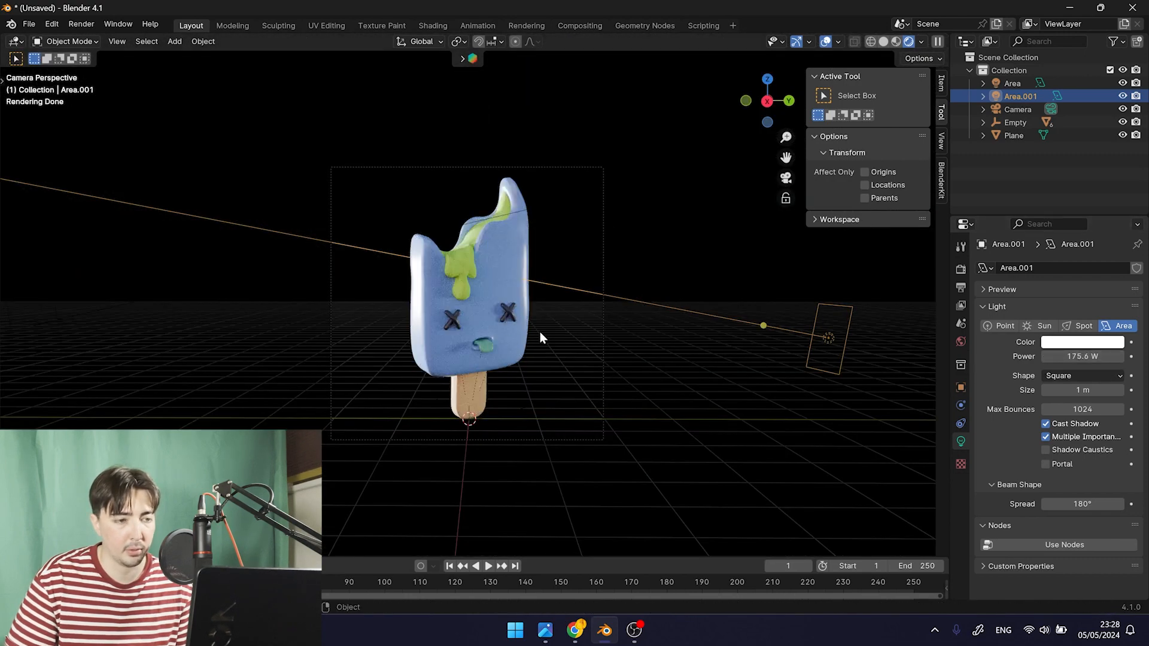
{"action": "scroll", "coordinate": [576, 324], "scroll_direction": "up", "scroll_amount": 4}
{"action": "middle_click_drag", "start_coordinate": [503, 375], "coordinate": [523, 292], "text": "shift"}
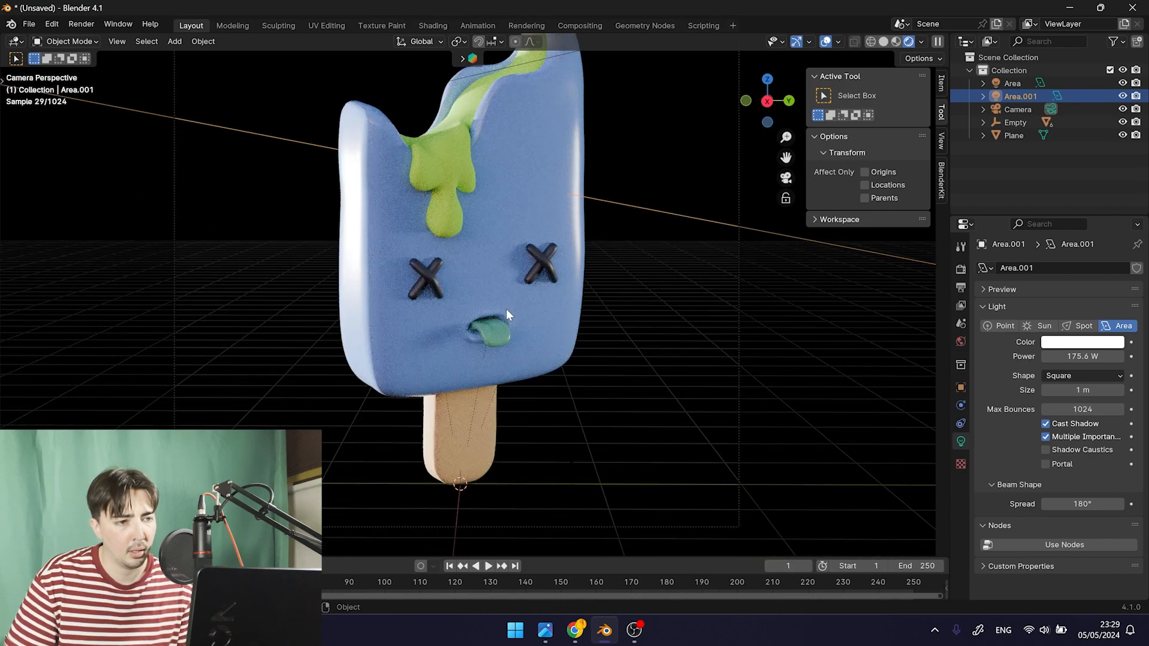
{"action": "key", "text": "KP_0"}
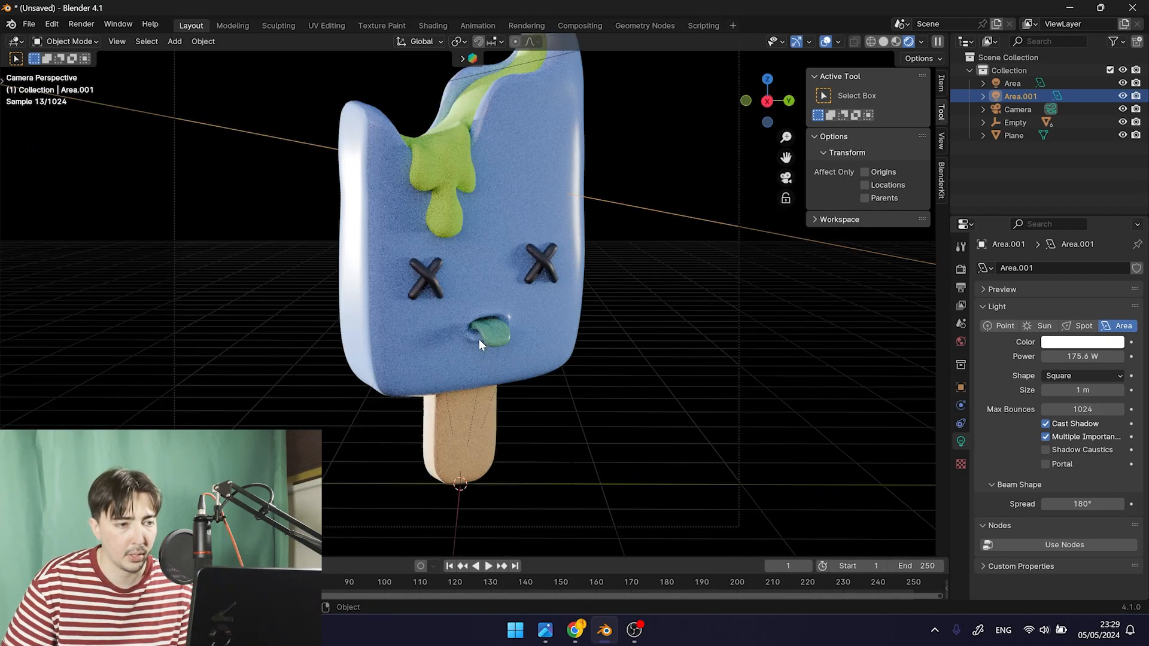
Move the right-hand area light along the X axis toward the camera side and rotate it about the Z axis to face the popsicle
{"action": "middle_click_drag", "start_coordinate": [533, 311], "coordinate": [407, 392]}
{"action": "key", "text": "g"}
{"action": "key", "text": "x"}
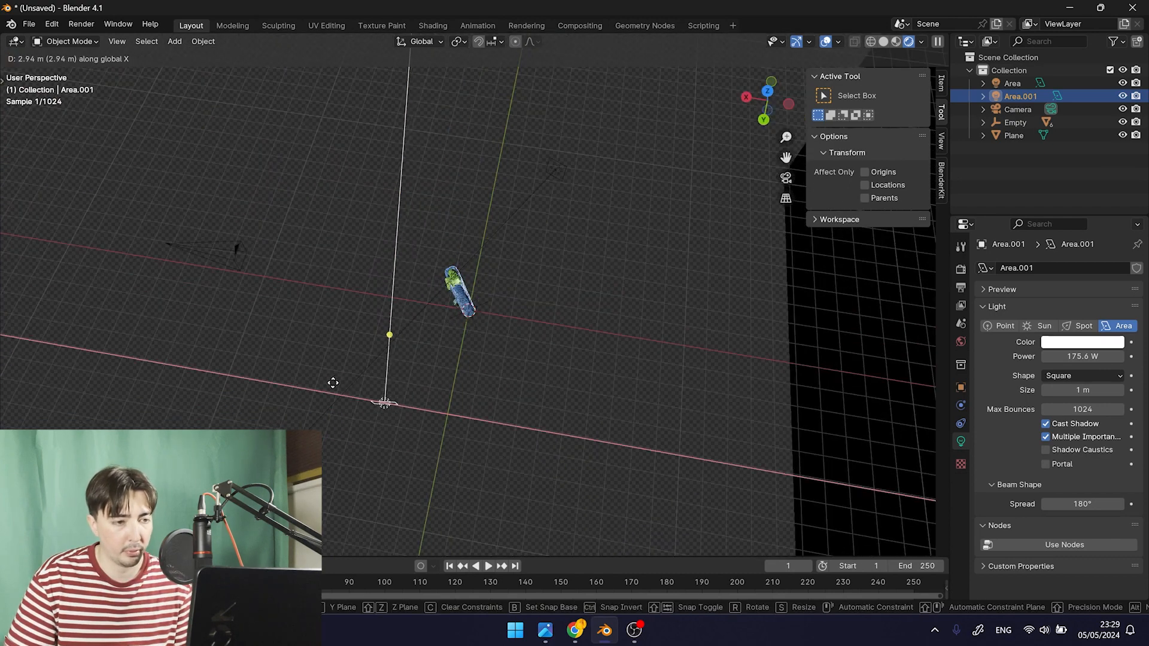
{"action": "left_click", "coordinate": [324, 380]}
{"action": "key", "text": "r"}
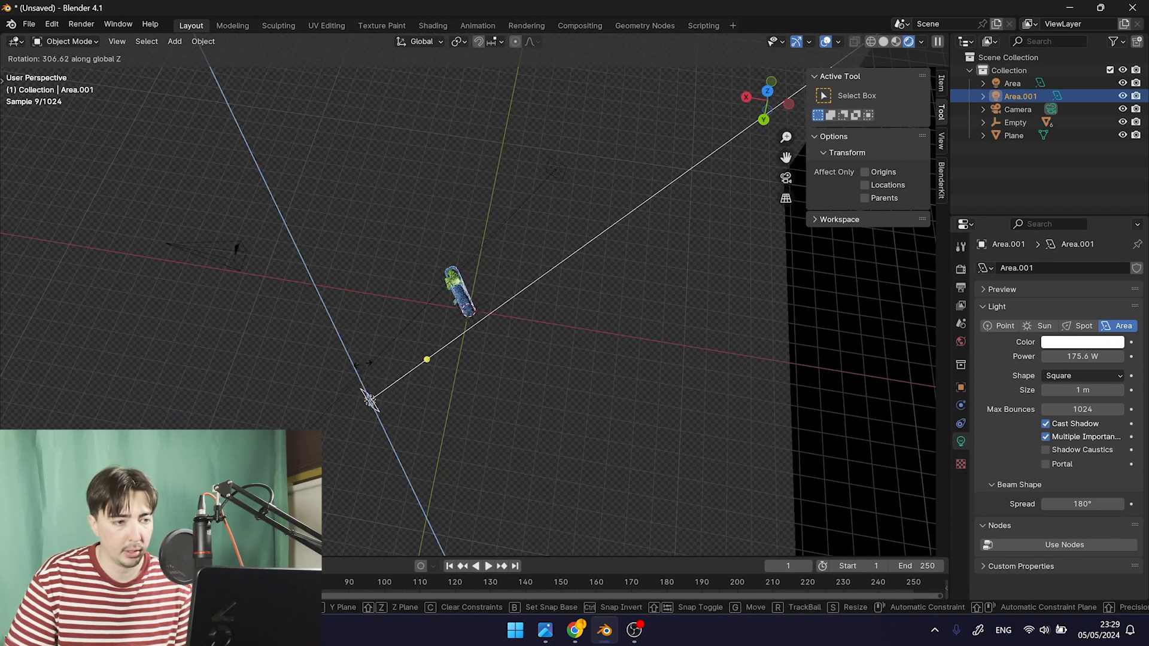
{"action": "left_click", "coordinate": [354, 361]}
{"action": "key", "text": "KP_0"}
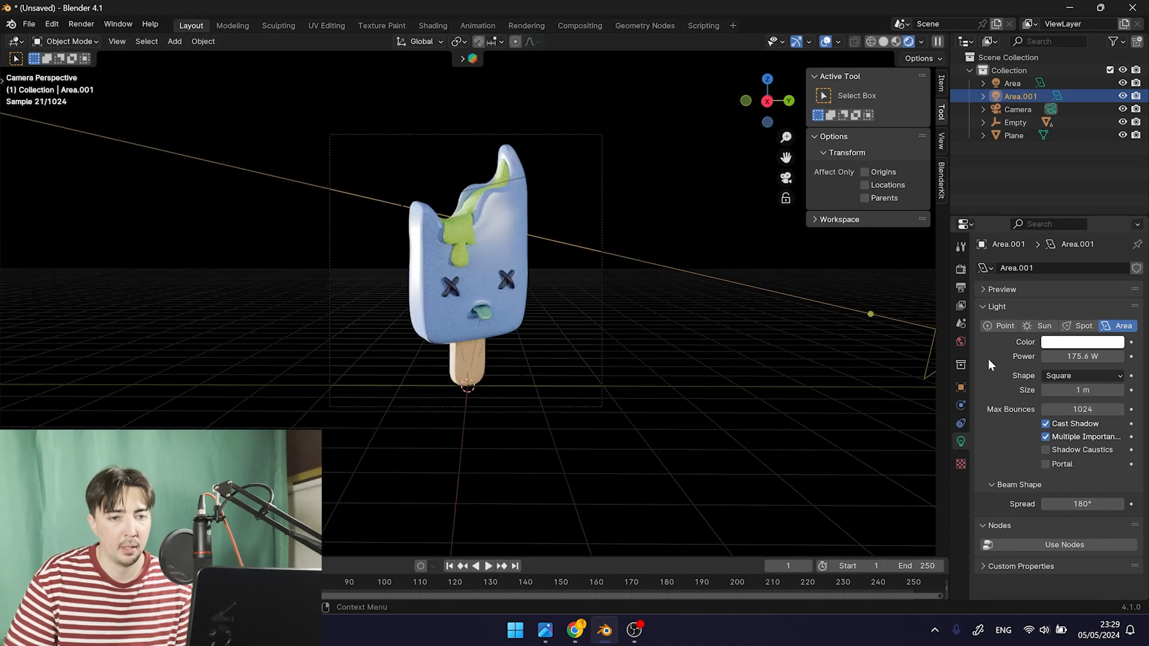
Set the right-hand area light's power to 52 W
{"action": "left_click_drag", "start_coordinate": [1083, 356], "coordinate": [1054, 356]}
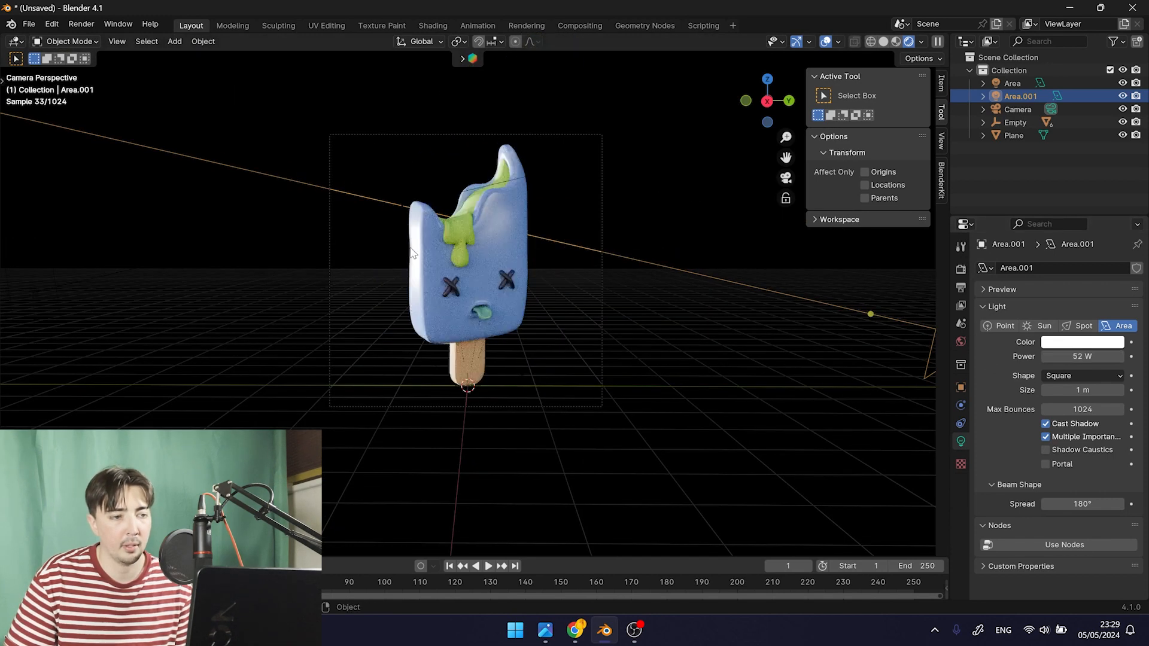
{"action": "middle_click_drag", "start_coordinate": [559, 249], "coordinate": [558, 249], "text": "shift"}
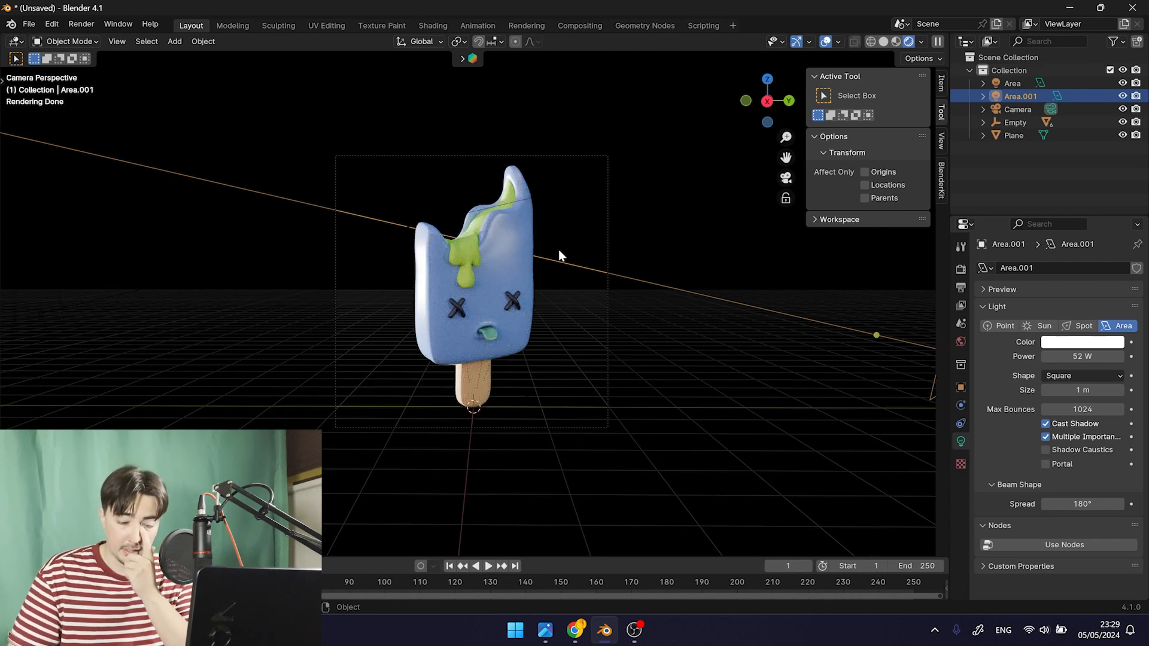
{"action": "left_click", "coordinate": [601, 328]}
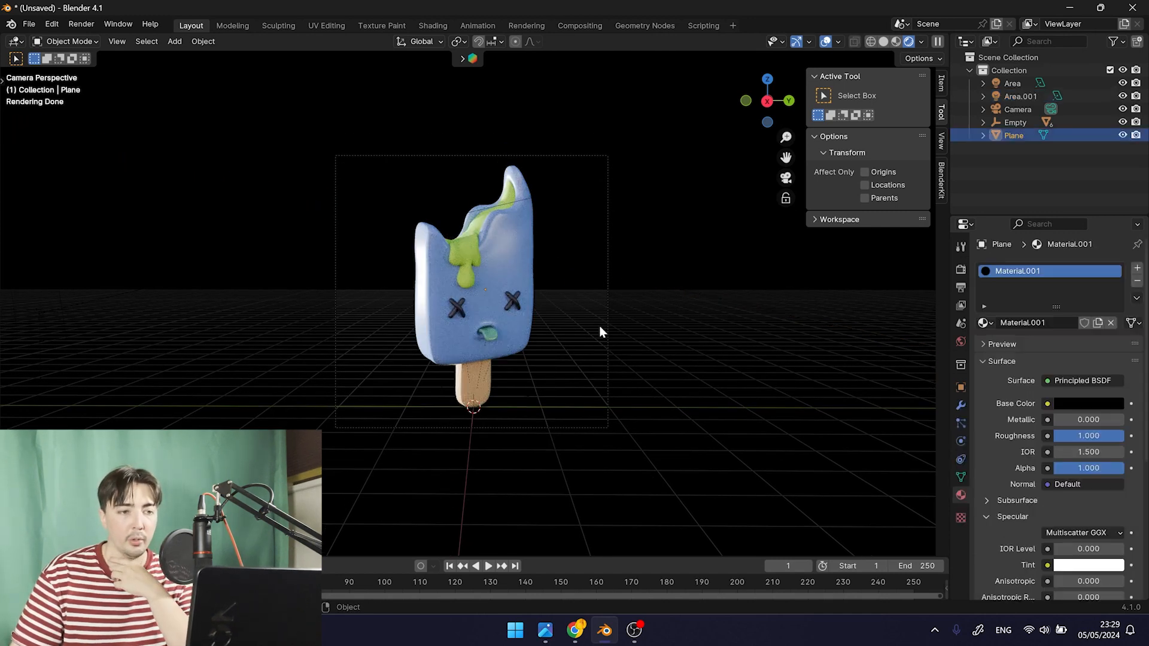
Inspect the lit popsicle up close and check the materials of the green drip and the tongue
{"action": "scroll", "coordinate": [523, 278], "scroll_direction": "up", "scroll_amount": 3}
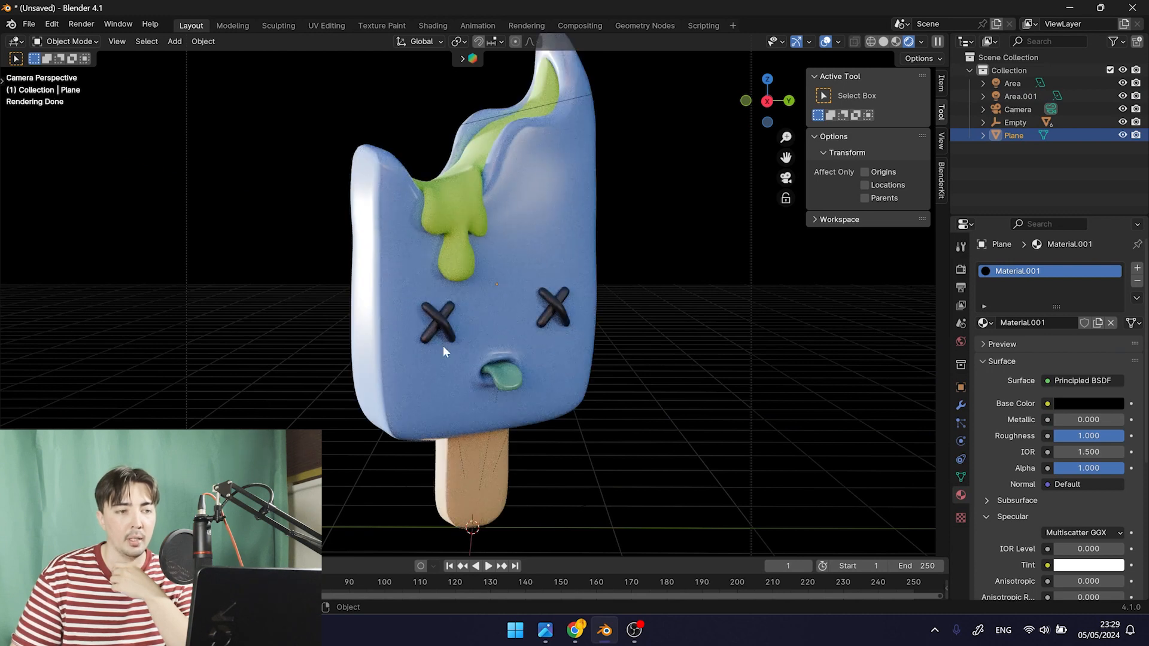
{"action": "scroll", "coordinate": [516, 342], "scroll_direction": "down", "scroll_amount": 3}
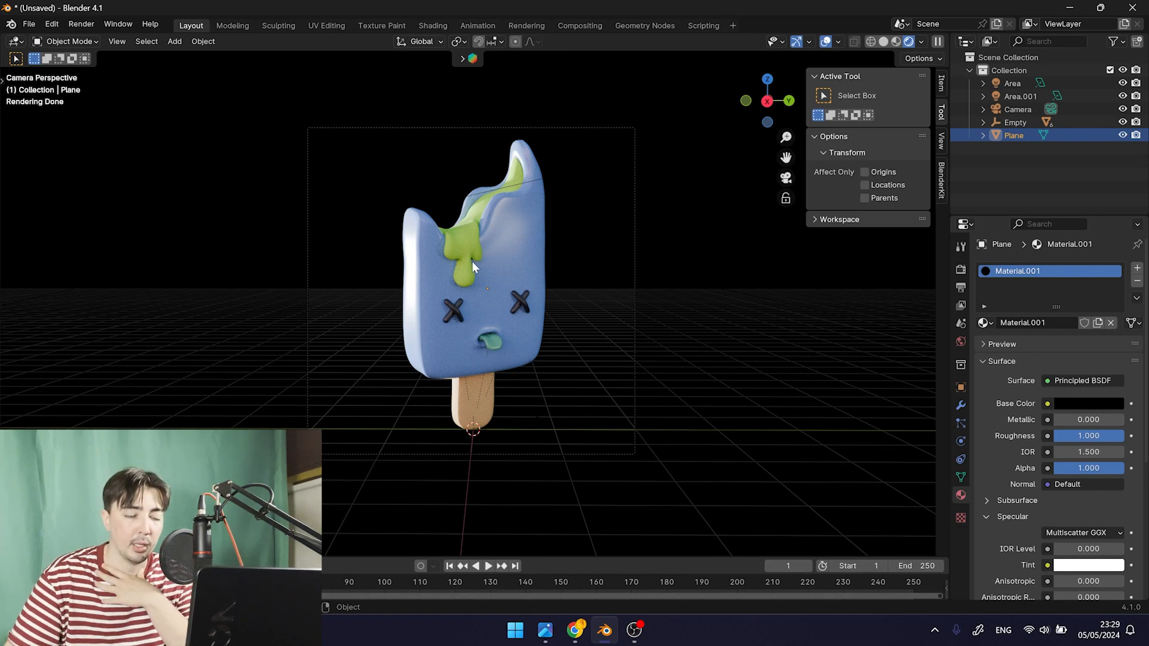
{"action": "left_click", "coordinate": [460, 250]}
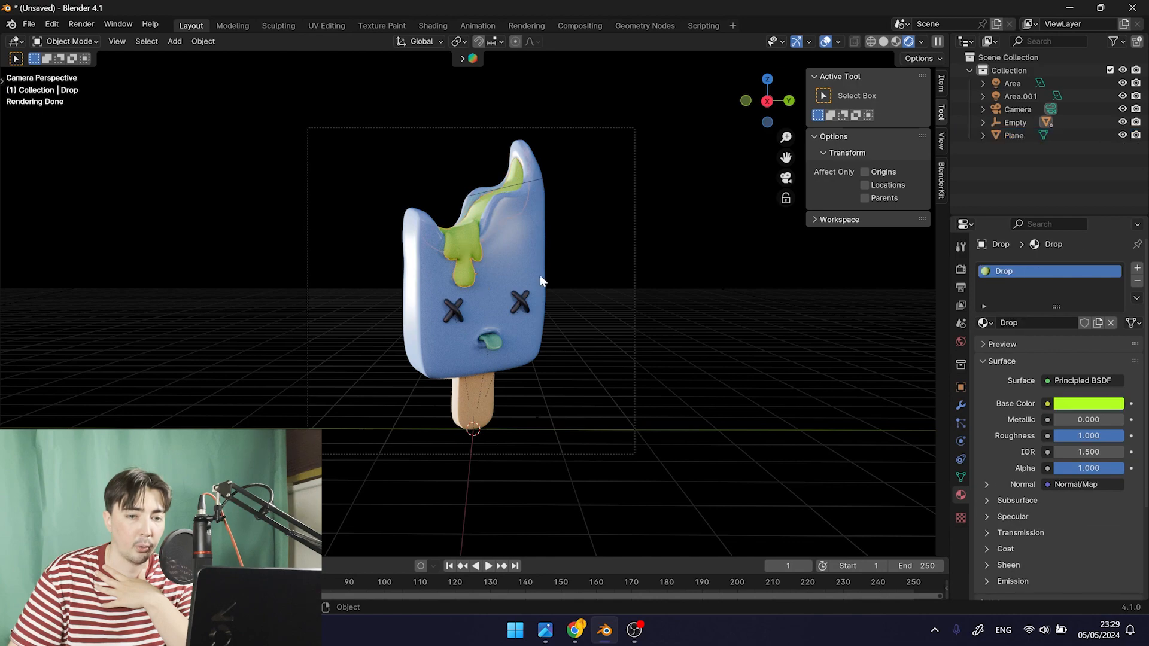
{"action": "scroll", "coordinate": [521, 325], "scroll_direction": "up", "scroll_amount": 3}
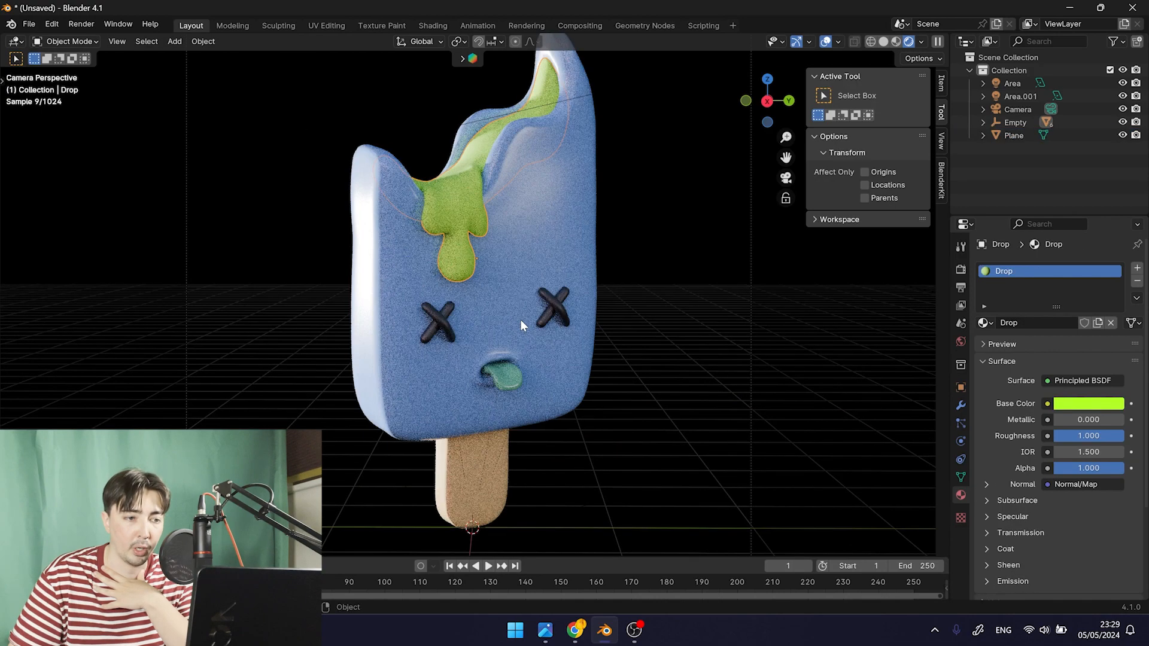
{"action": "left_click", "coordinate": [505, 382]}
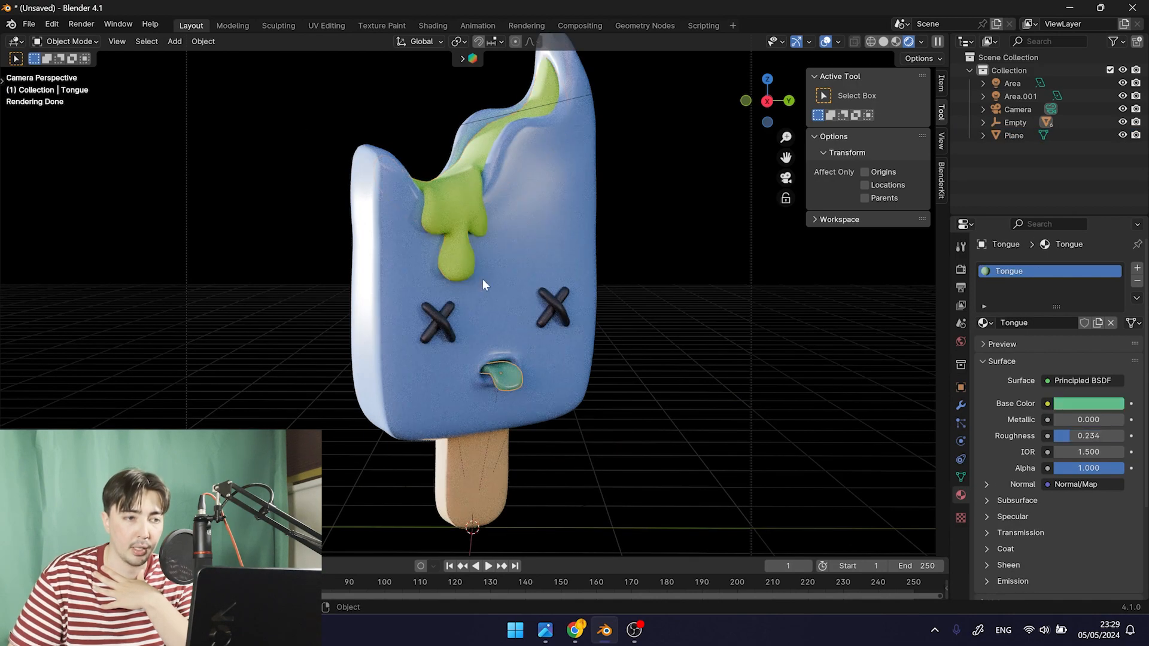
Give the popsicle body's material a subsurface weight of 1.000 with the first two radius values at 1.900 and 23.000
{"action": "left_click", "coordinate": [523, 233]}
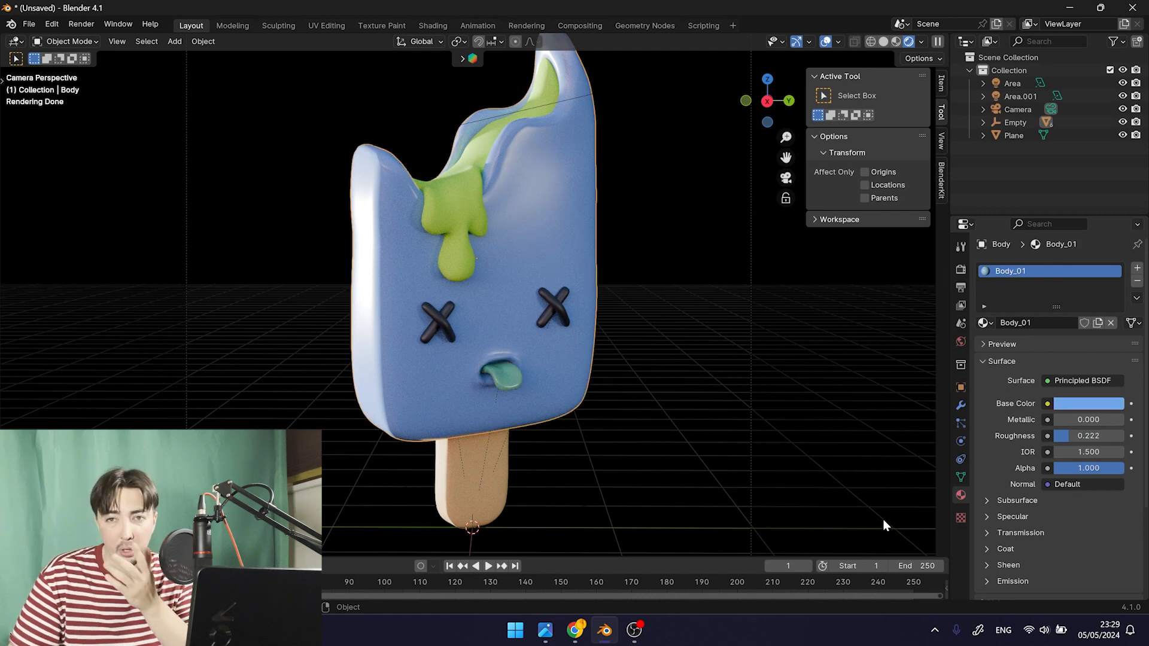
{"action": "left_click", "coordinate": [988, 500]}
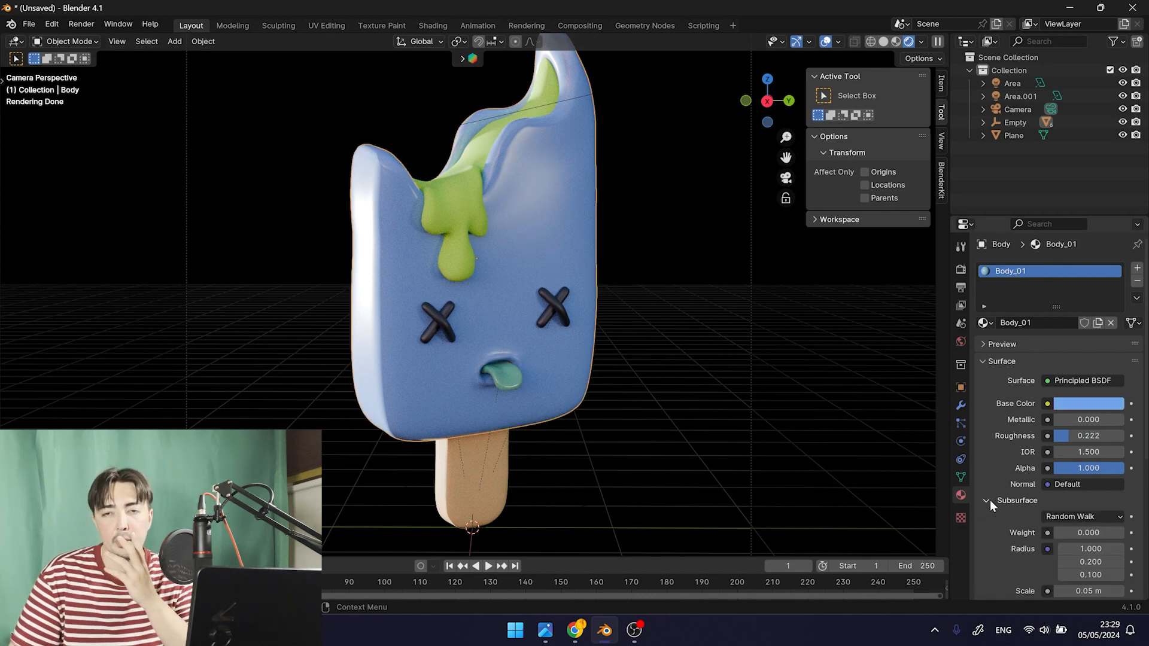
{"action": "scroll", "coordinate": [990, 501], "scroll_direction": "down", "scroll_amount": 3}
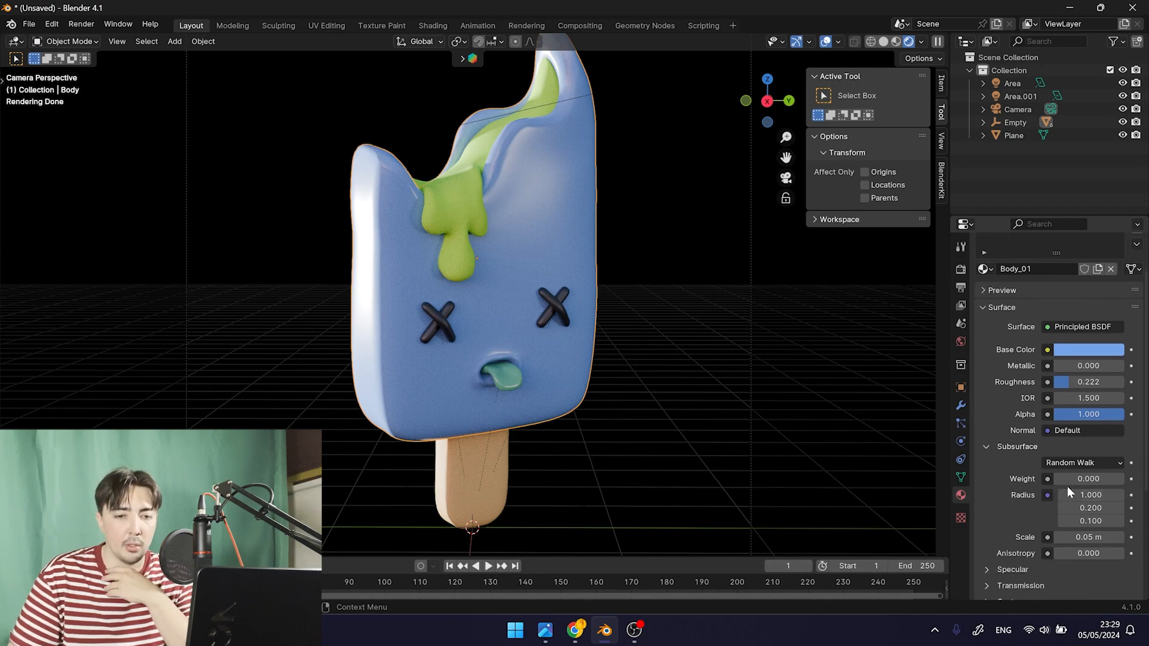
{"action": "left_click_drag", "start_coordinate": [1065, 479], "coordinate": [1099, 495]}
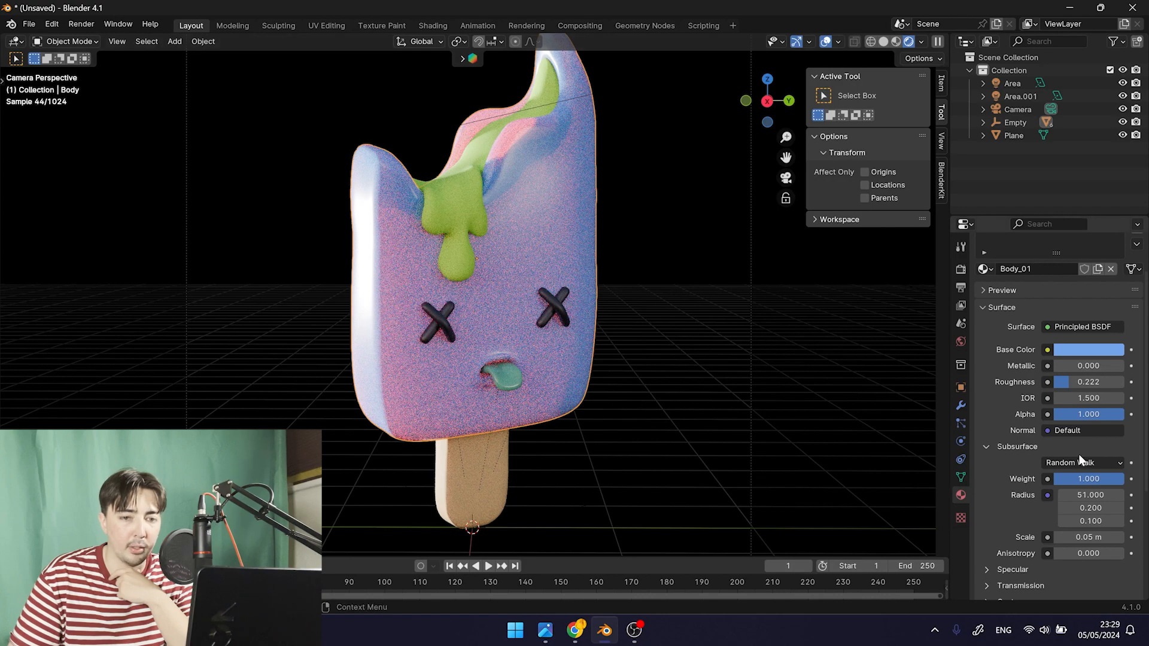
{"action": "left_click_drag", "start_coordinate": [1094, 495], "coordinate": [988, 495]}
{"action": "mouse_move", "coordinate": [1096, 508]}
{"action": "left_mouse_down"}
{"action": "mouse_move", "coordinate": [1138, 507]}
{"action": "mouse_move", "coordinate": [1095, 508]}
{"action": "left_mouse_up"}
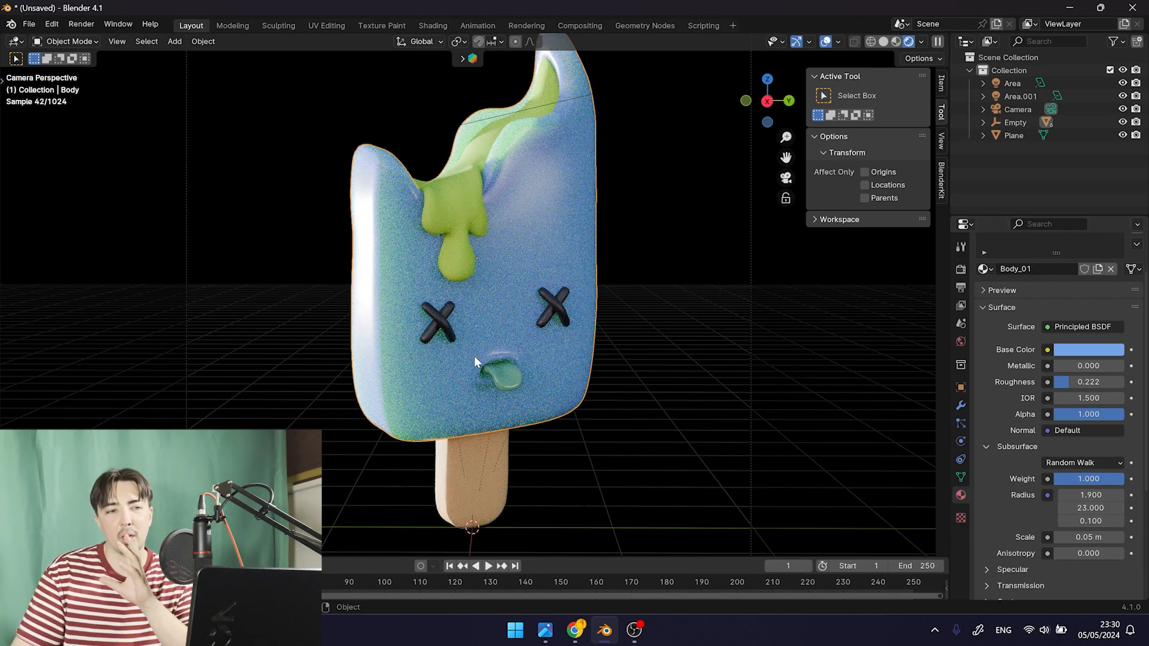
Reduce the body material's subsurface weight to about 0.2
{"action": "left_click_drag", "start_coordinate": [1093, 477], "coordinate": [1071, 479]}
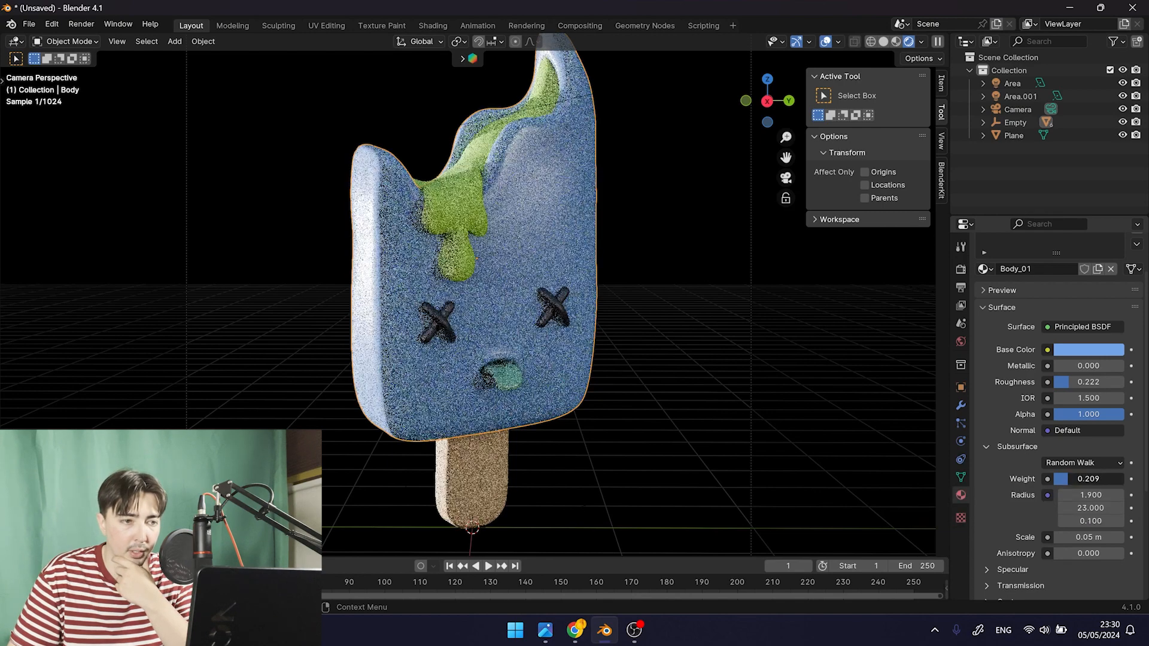
{"action": "left_click", "coordinate": [645, 303]}
{"action": "scroll", "coordinate": [641, 286], "scroll_direction": "down", "scroll_amount": 3}
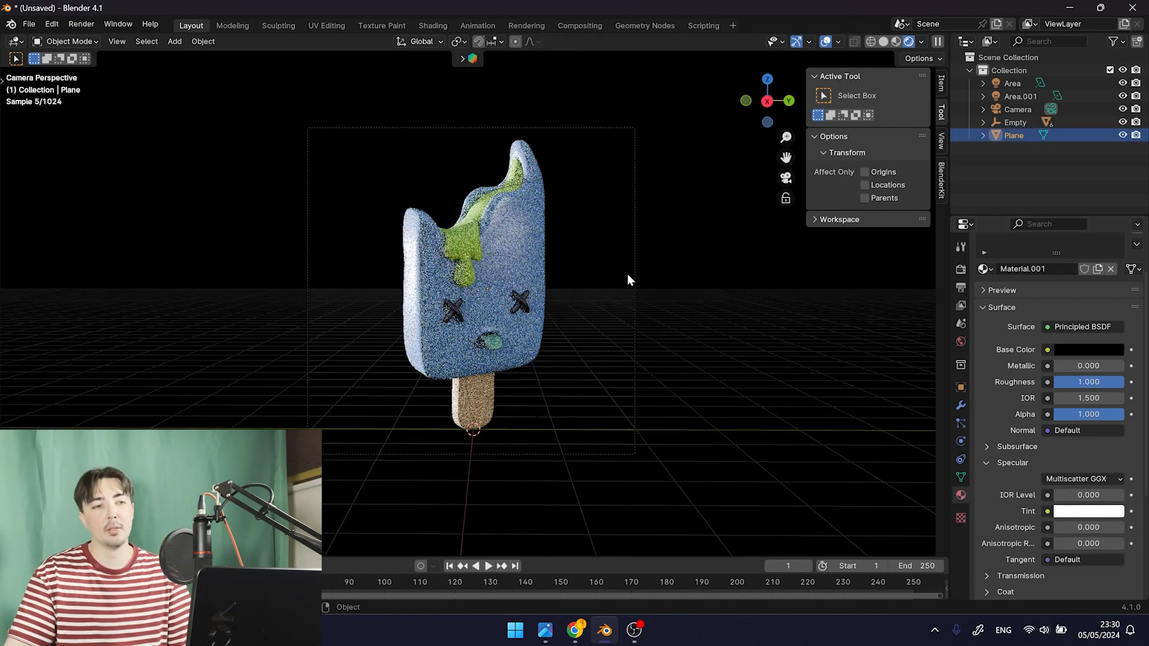
Duplicate the right-hand area light in solid shading and place the copy above the popsicle
{"action": "mouse_move", "coordinate": [613, 264]}
{"action": "middle_mouse_down"}
{"action": "mouse_move", "coordinate": [598, 240]}
{"action": "mouse_move", "coordinate": [562, 265]}
{"action": "mouse_move", "coordinate": [644, 309]}
{"action": "mouse_move", "coordinate": [475, 383]}
{"action": "mouse_move", "coordinate": [533, 351]}
{"action": "middle_mouse_up"}
{"action": "left_click", "coordinate": [644, 304]}
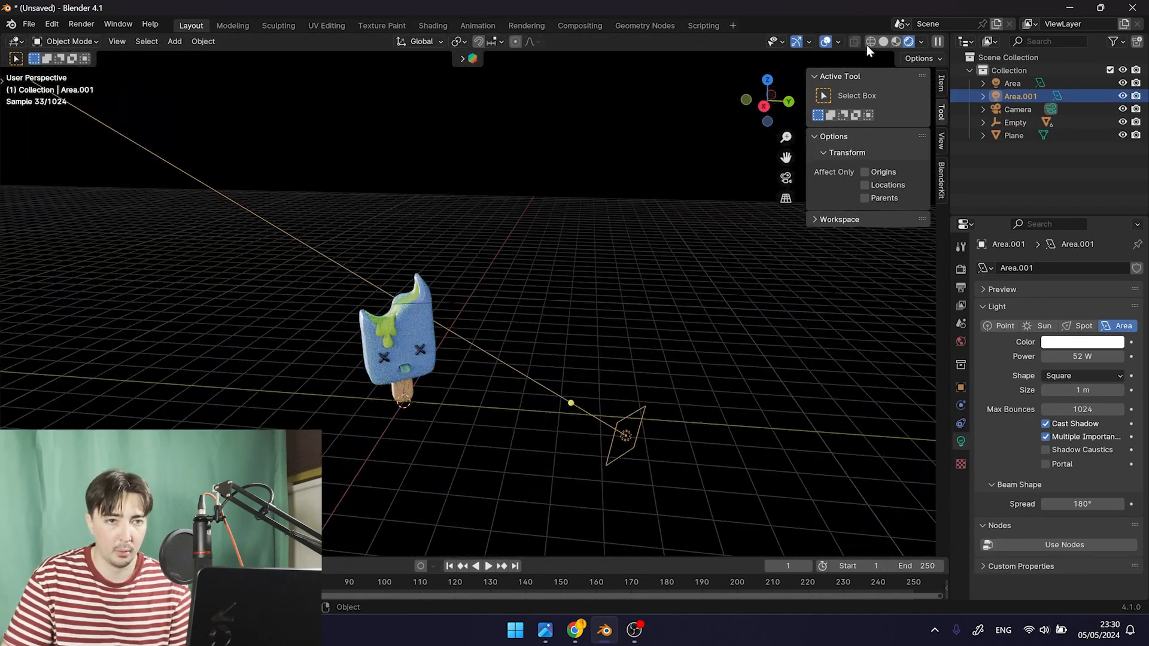
{"action": "left_click", "coordinate": [883, 42]}
{"action": "mouse_move", "coordinate": [592, 201]}
{"action": "middle_mouse_down"}
{"action": "mouse_move", "coordinate": [553, 193]}
{"action": "mouse_move", "coordinate": [587, 176]}
{"action": "middle_mouse_up"}
{"action": "key", "text": "shift+d"}
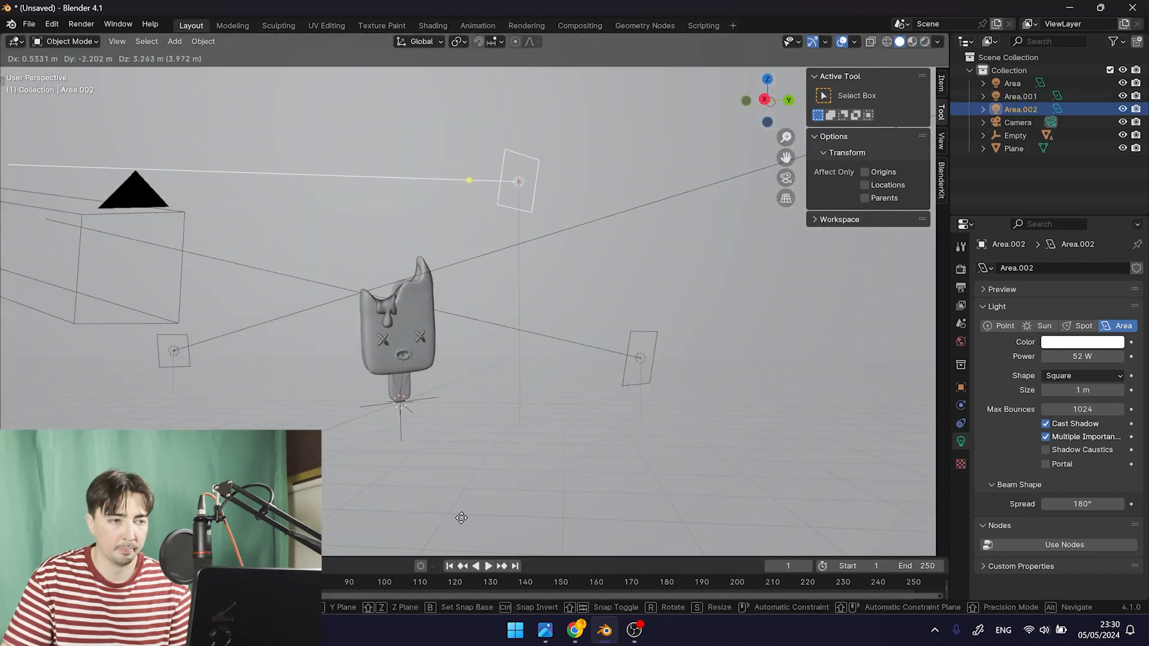
{"action": "left_click", "coordinate": [385, 444]}
Rotate the new upper area light about the X and Y axes so it points down toward the popsicle
{"action": "middle_click_drag", "start_coordinate": [385, 443], "coordinate": [444, 430]}
{"action": "key", "text": "r"}
{"action": "key", "text": "x"}
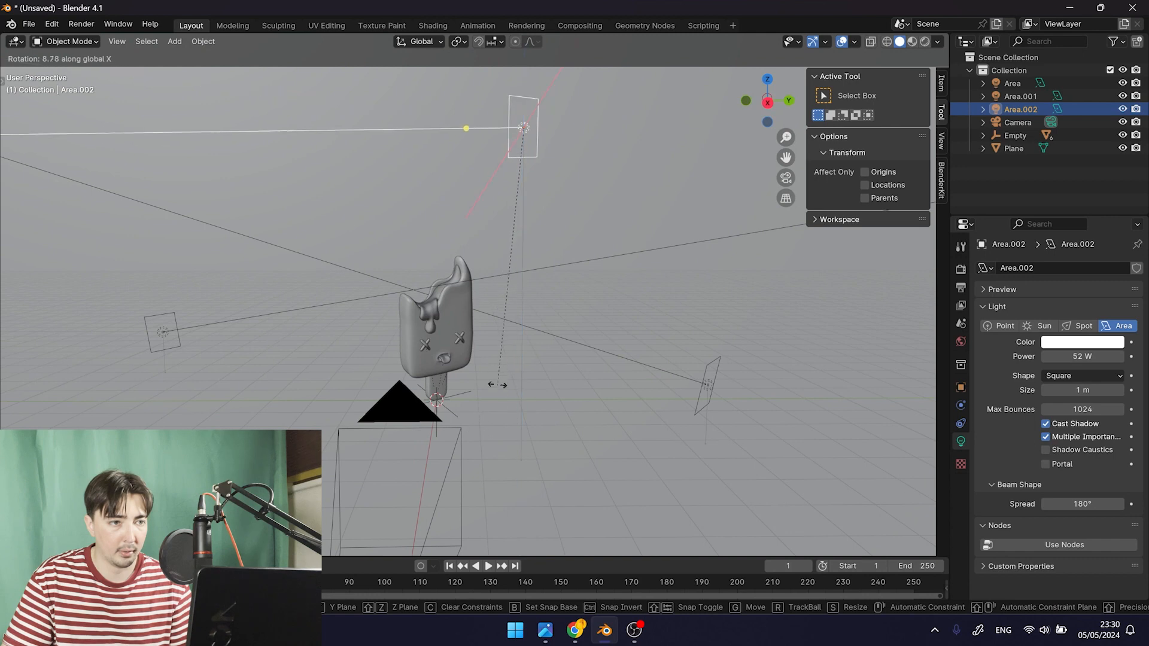
{"action": "middle_click_drag", "start_coordinate": [638, 205], "coordinate": [497, 217]}
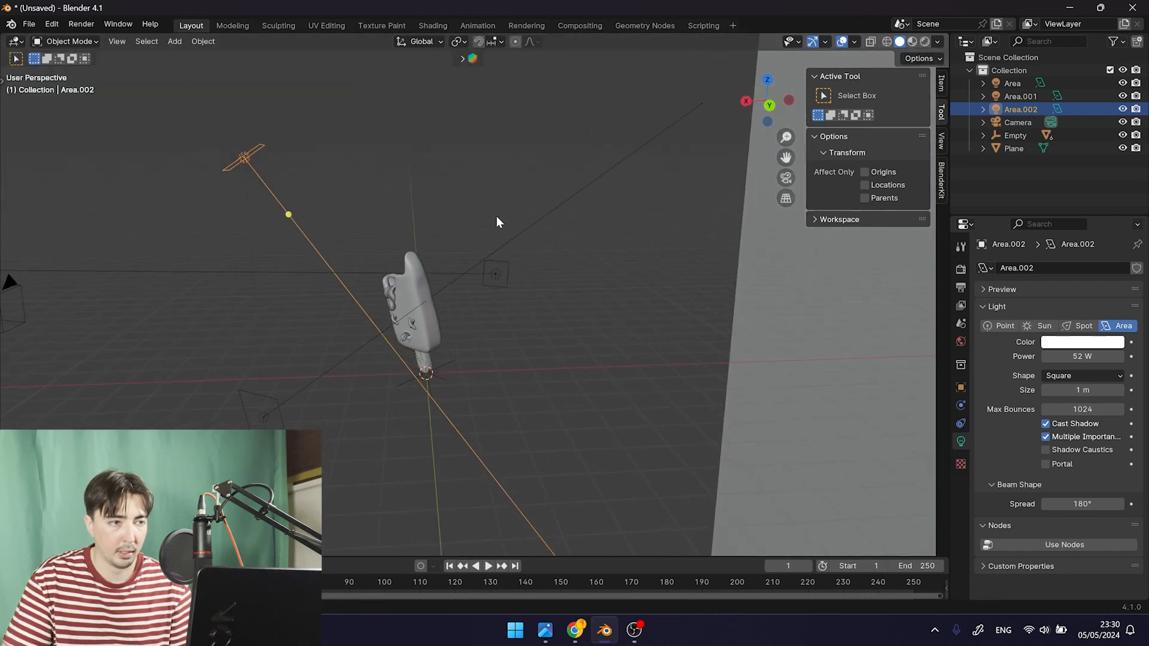
{"action": "key", "text": "y"}
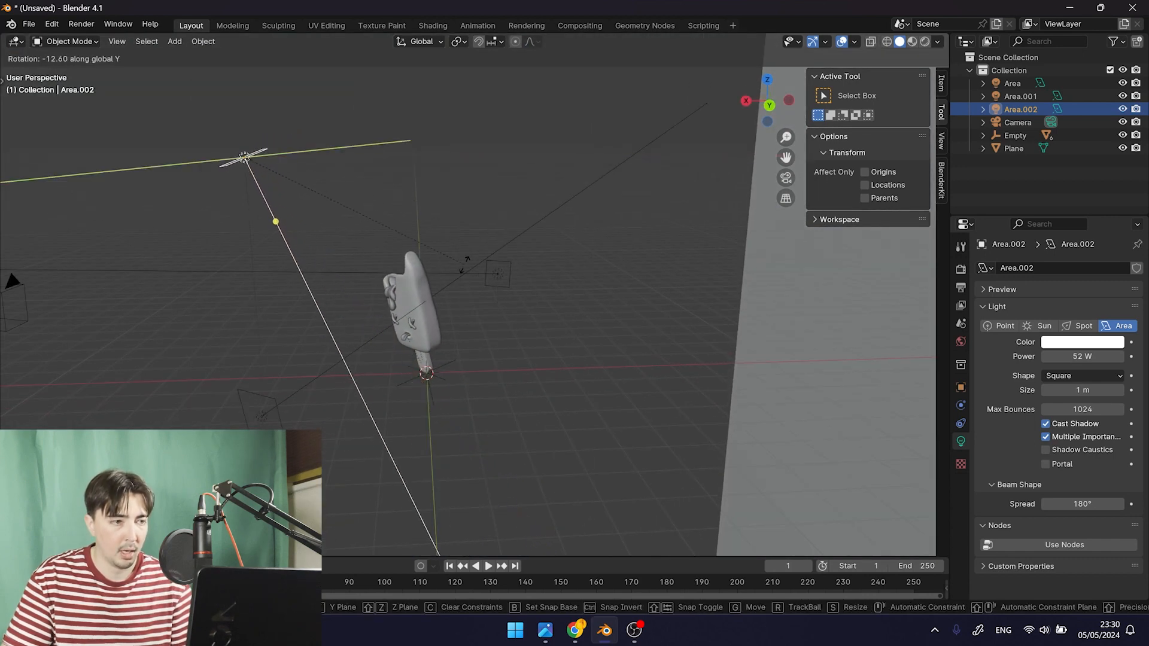
{"action": "left_click", "coordinate": [381, 323]}
Adjust the upper area light's aim with its target point and reposition it over the popsicle
{"action": "middle_click_drag", "start_coordinate": [353, 347], "coordinate": [426, 364]}
{"action": "left_click_drag", "start_coordinate": [338, 323], "coordinate": [250, 260]}
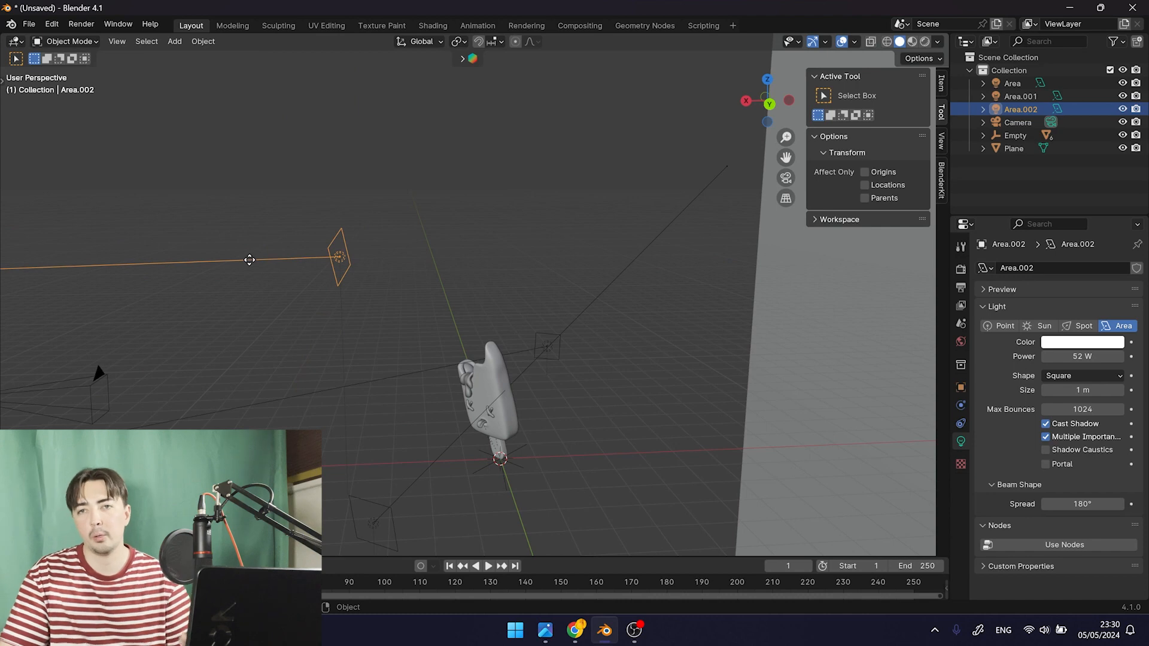
{"action": "middle_click_drag", "start_coordinate": [281, 284], "coordinate": [468, 430]}
{"action": "key", "text": "g"}
{"action": "middle_click_drag", "start_coordinate": [608, 359], "coordinate": [607, 292], "text": "alt"}
{"action": "left_click", "coordinate": [720, 292]}
{"action": "key", "text": "KP_0"}
{"action": "key", "text": "KP_0"}
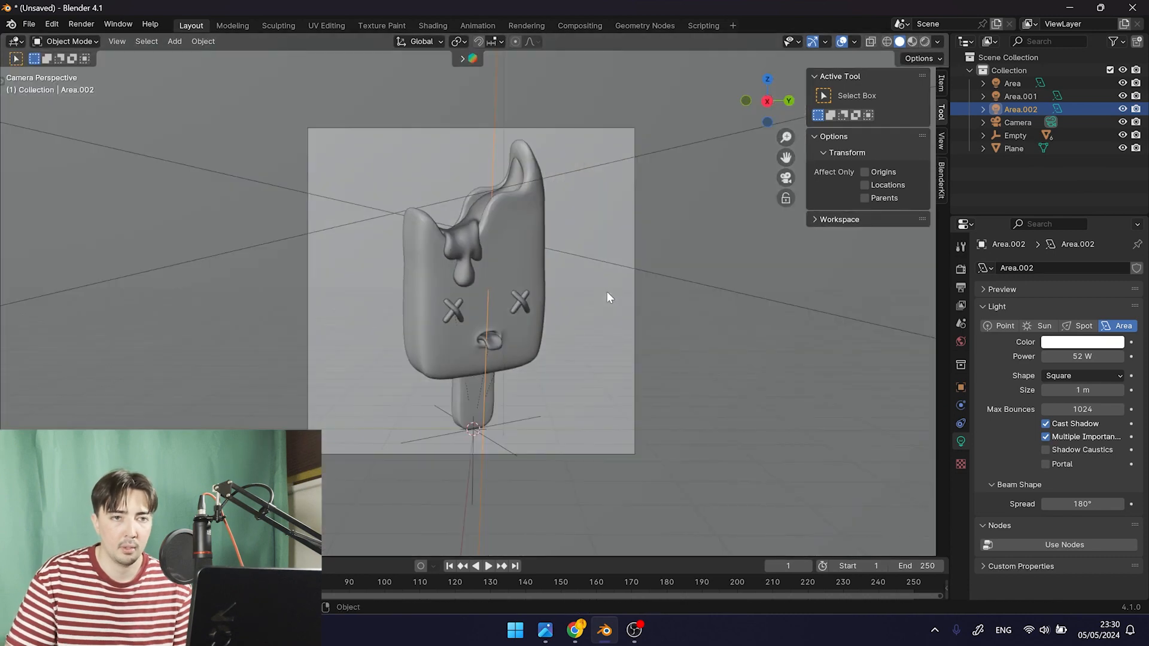
Set the overhead area light's power to 500 W in rendered shading and reposition it in the camera view
{"action": "left_click", "coordinate": [925, 41]}
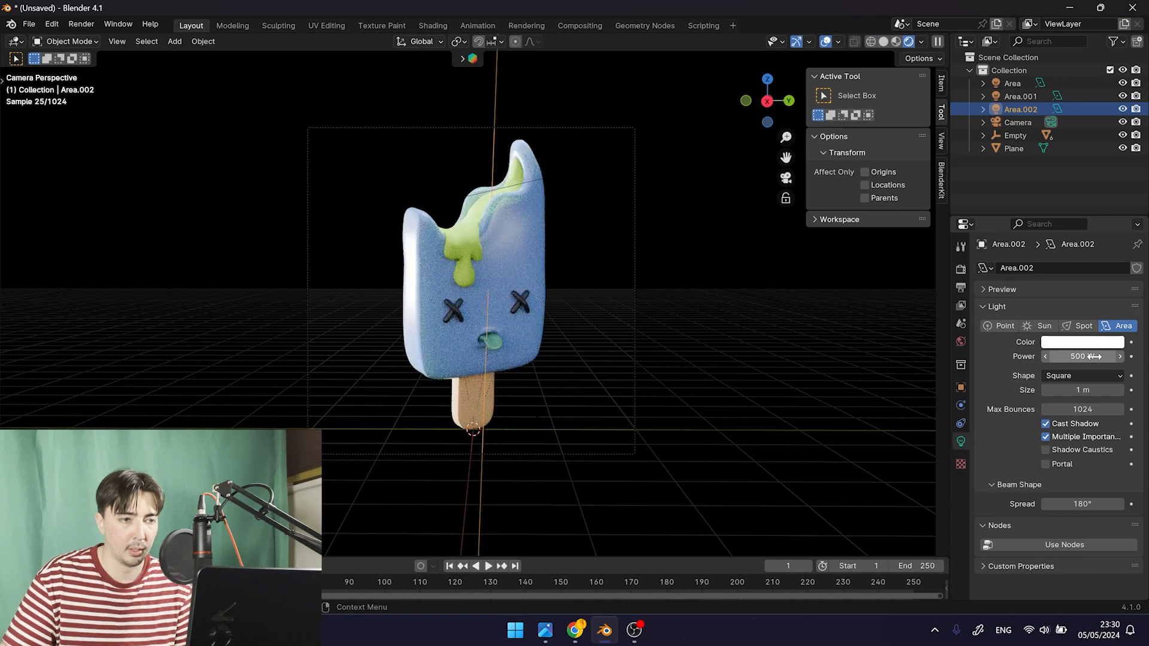
{"action": "key", "text": "g"}
{"action": "left_click", "coordinate": [570, 227]}
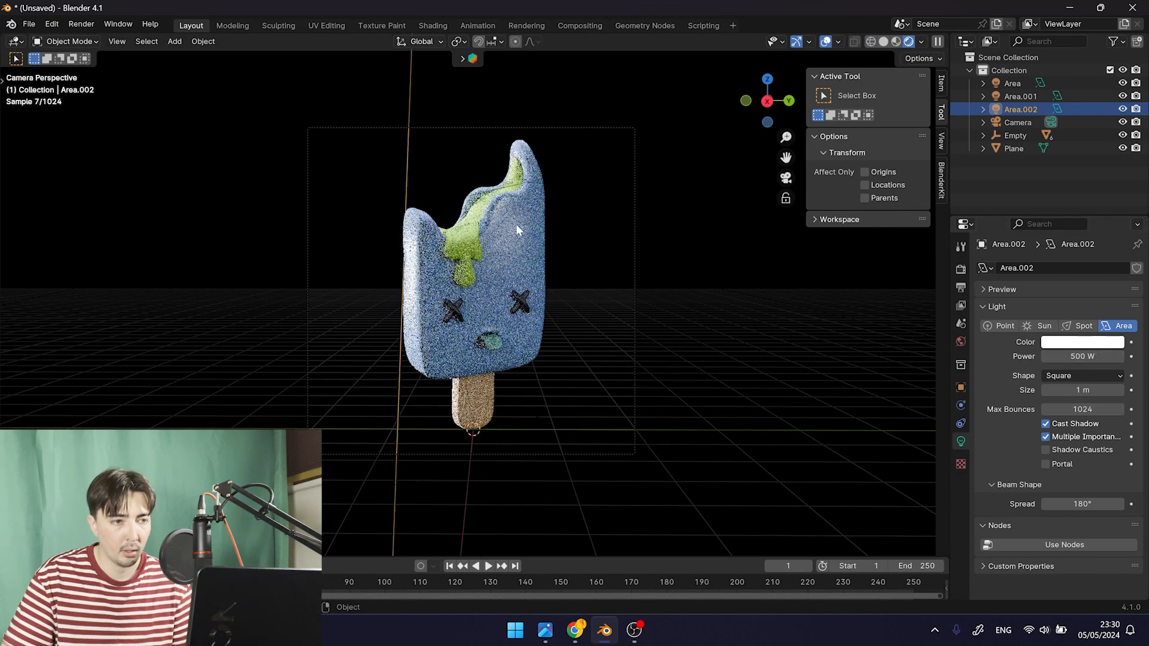
{"action": "key", "text": "g"}
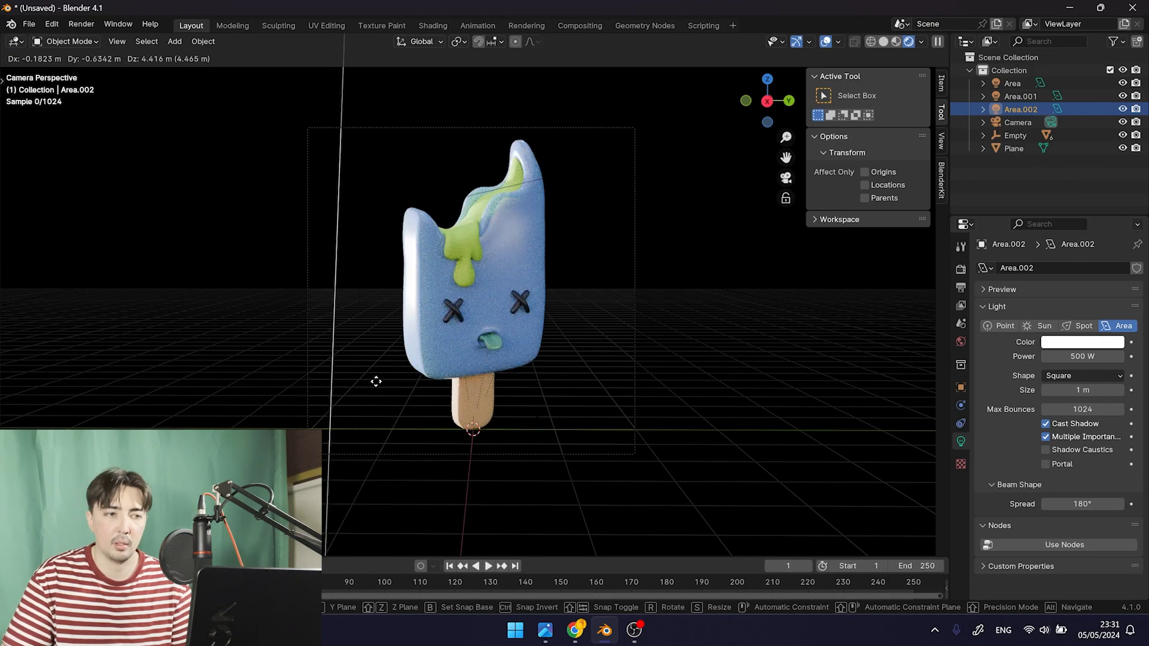
{"action": "left_click", "coordinate": [424, 342]}
Rotate the overhead area light about the Y axis to tilt it toward the popsicle and return to the camera view
{"action": "middle_click_drag", "start_coordinate": [425, 336], "coordinate": [420, 422]}
{"action": "key", "text": "r"}
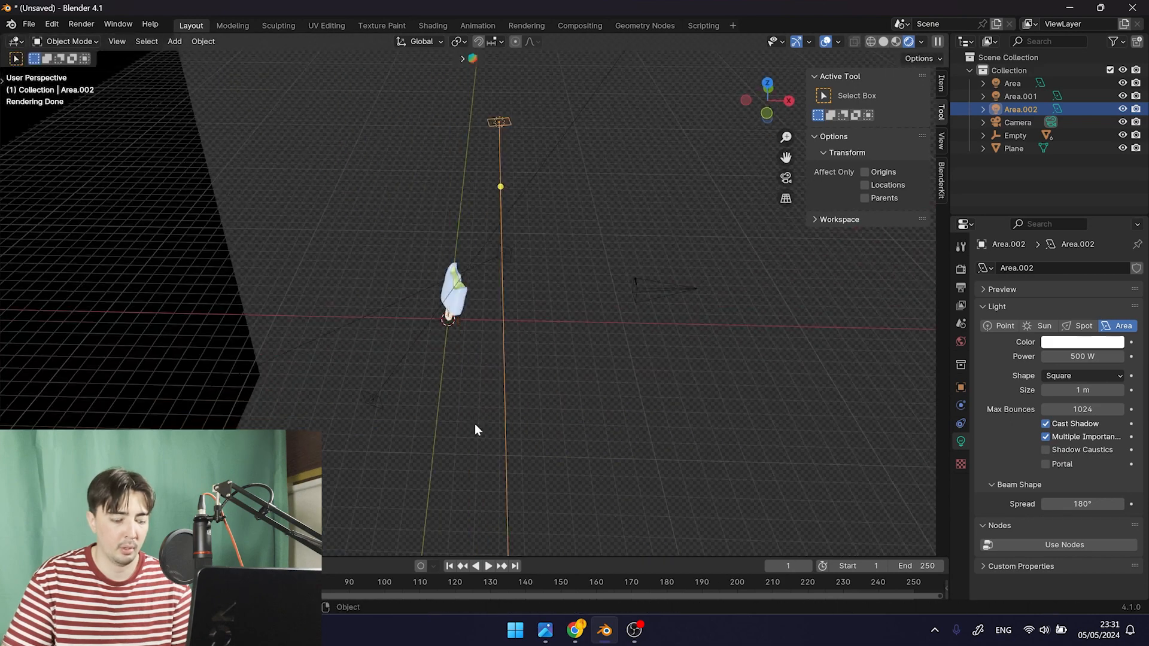
{"action": "key", "text": "x"}
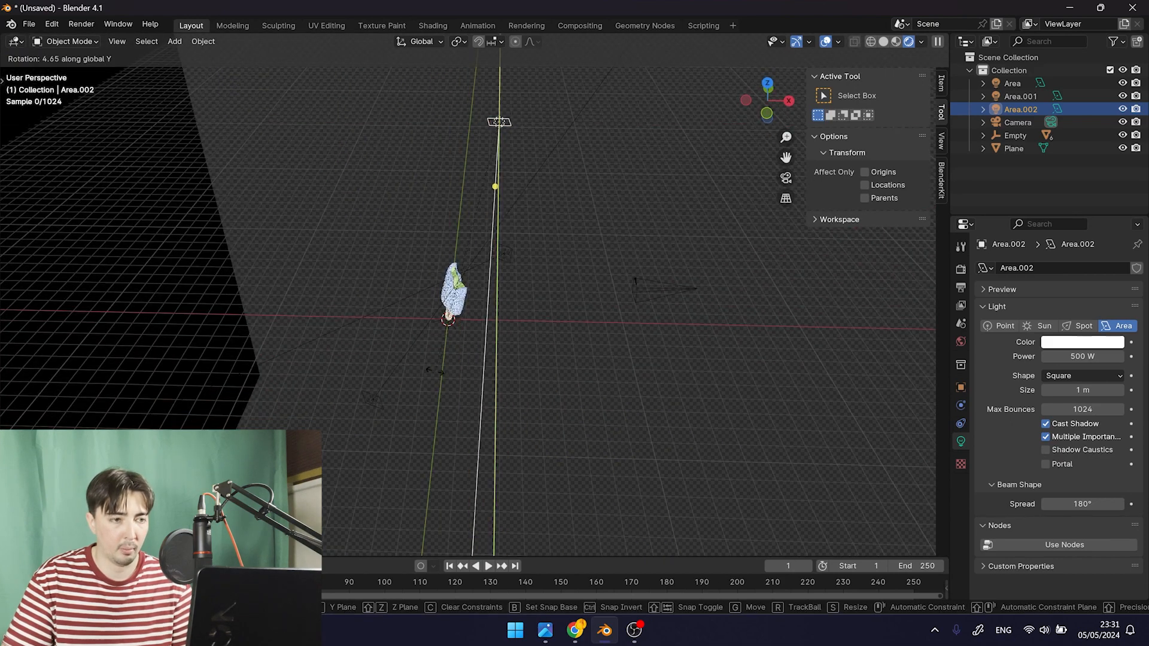
{"action": "left_click", "coordinate": [401, 371]}
{"action": "key", "text": "KP_0"}
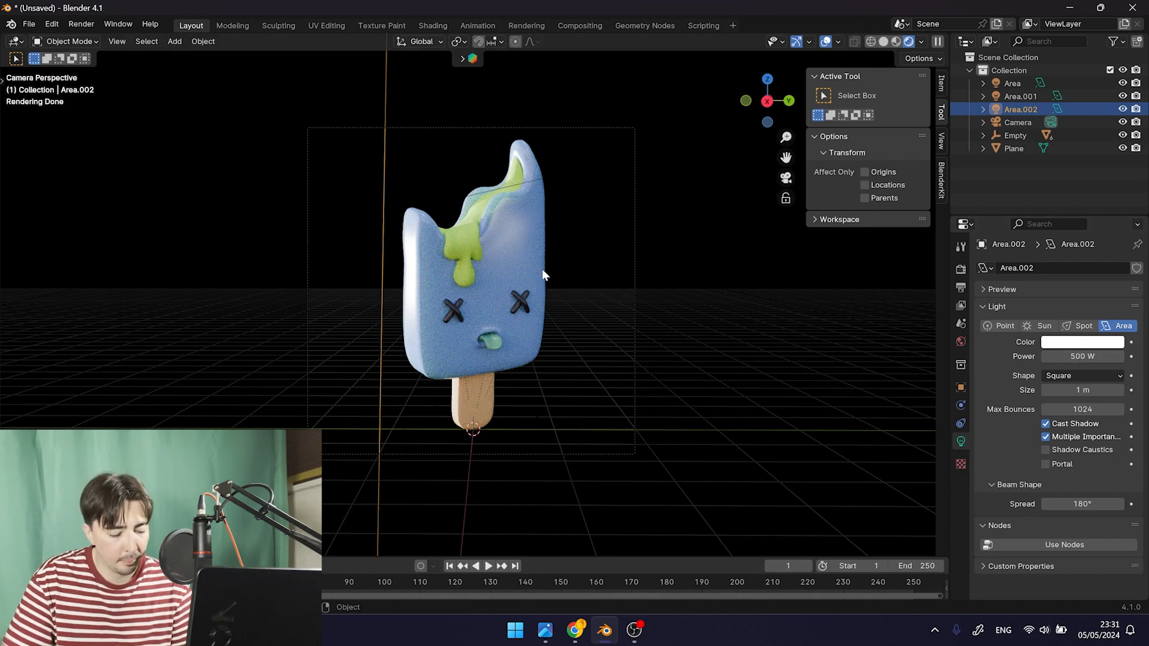
Lower the overhead area light along the Z axis and set its power to 200 W
{"action": "key", "text": "g"}
{"action": "key", "text": "z"}
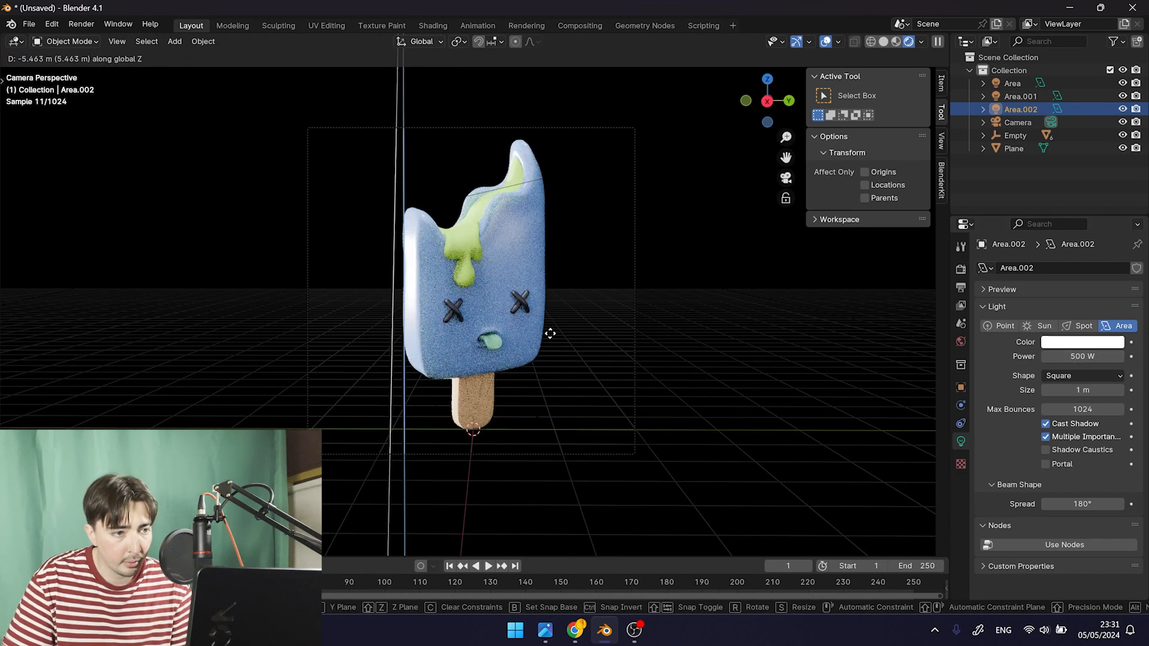
{"action": "left_click", "coordinate": [547, 335]}
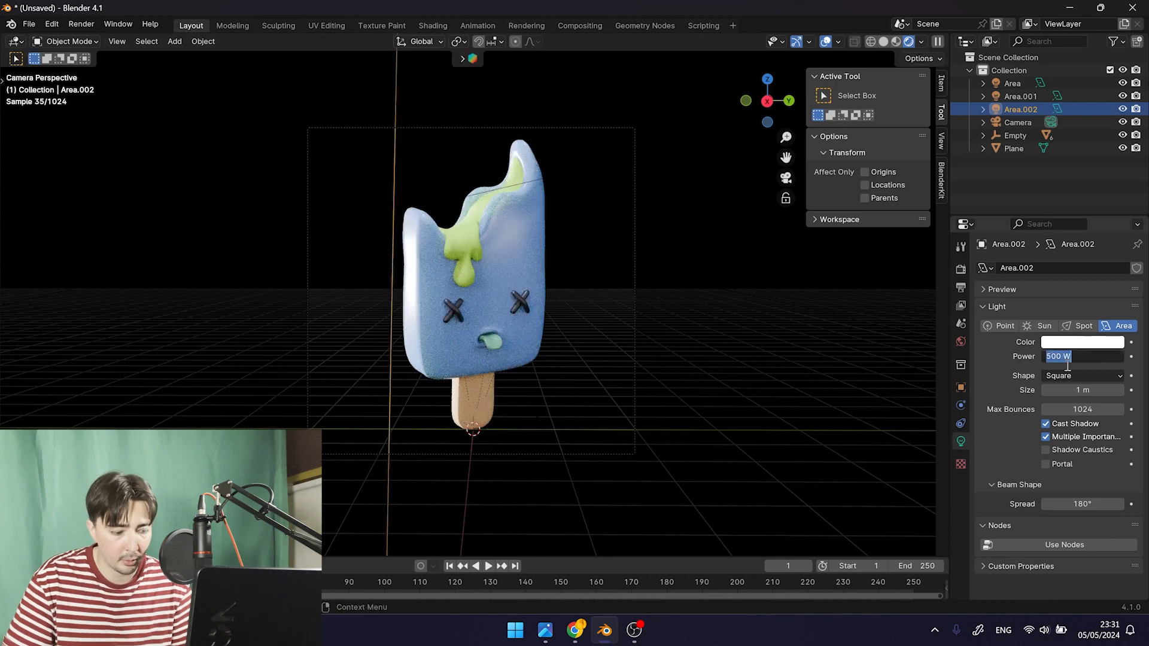
{"action": "key", "text": "Return"}
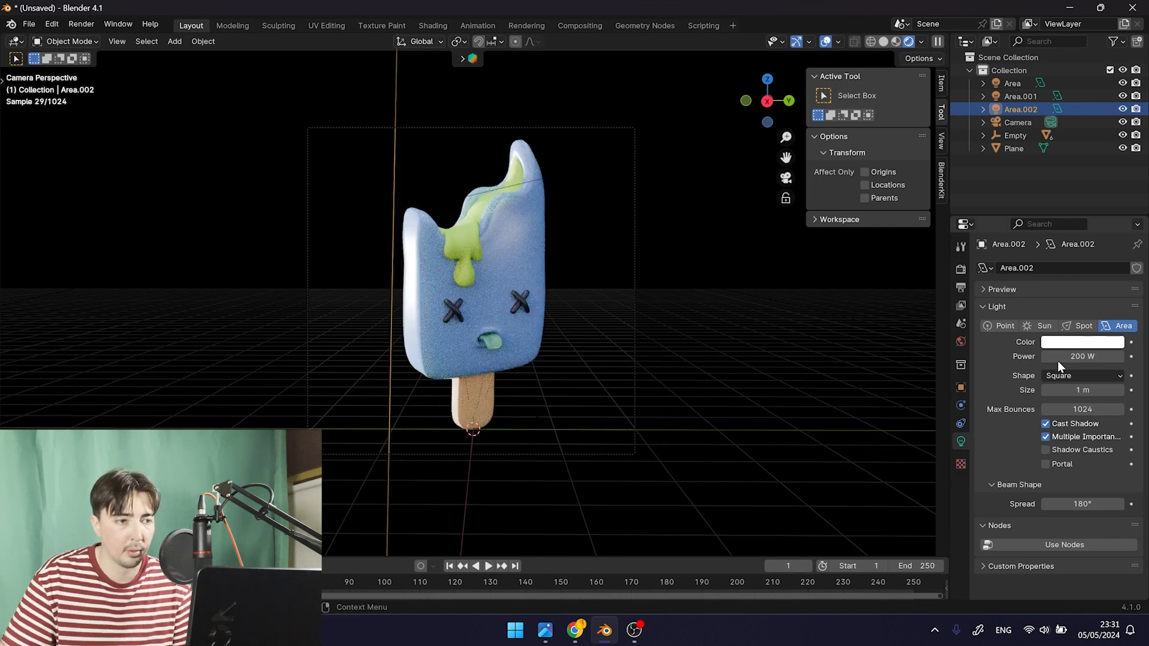
{"action": "left_click", "coordinate": [515, 224]}
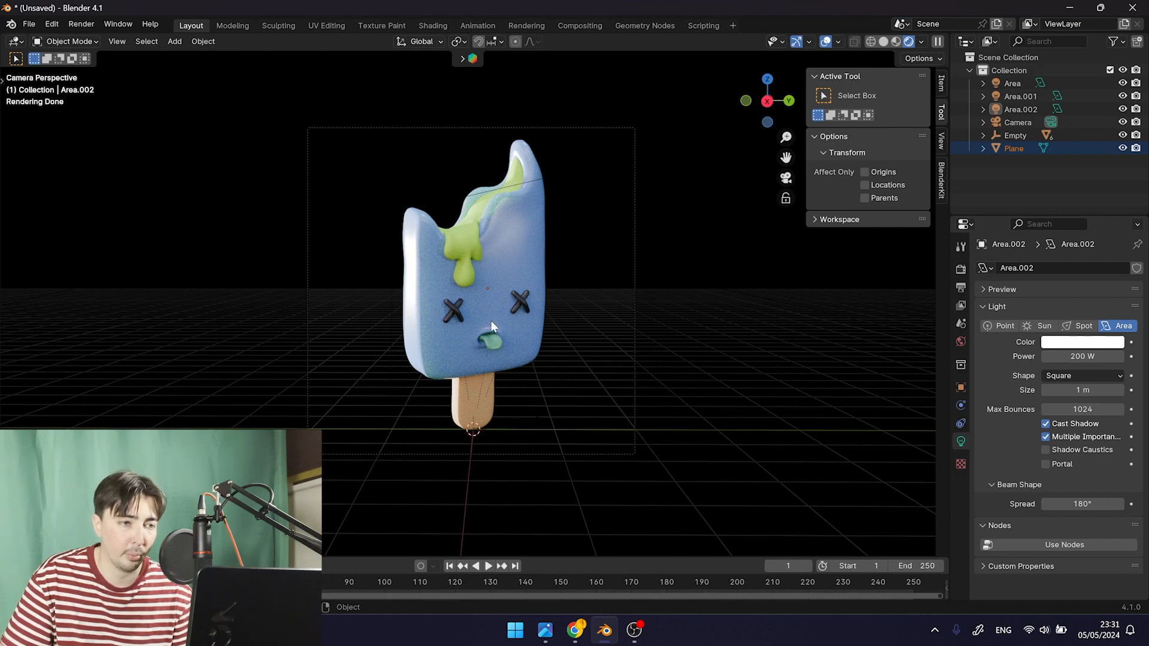
Duplicate the overhead area light, place the copy behind the popsicle and rotate it to face the popsicle's back
{"action": "scroll", "coordinate": [460, 204], "scroll_direction": "down", "scroll_amount": 2}
{"action": "scroll", "coordinate": [461, 252], "scroll_direction": "up", "scroll_amount": 1}
{"action": "middle_click_drag", "start_coordinate": [461, 252], "coordinate": [515, 257]}
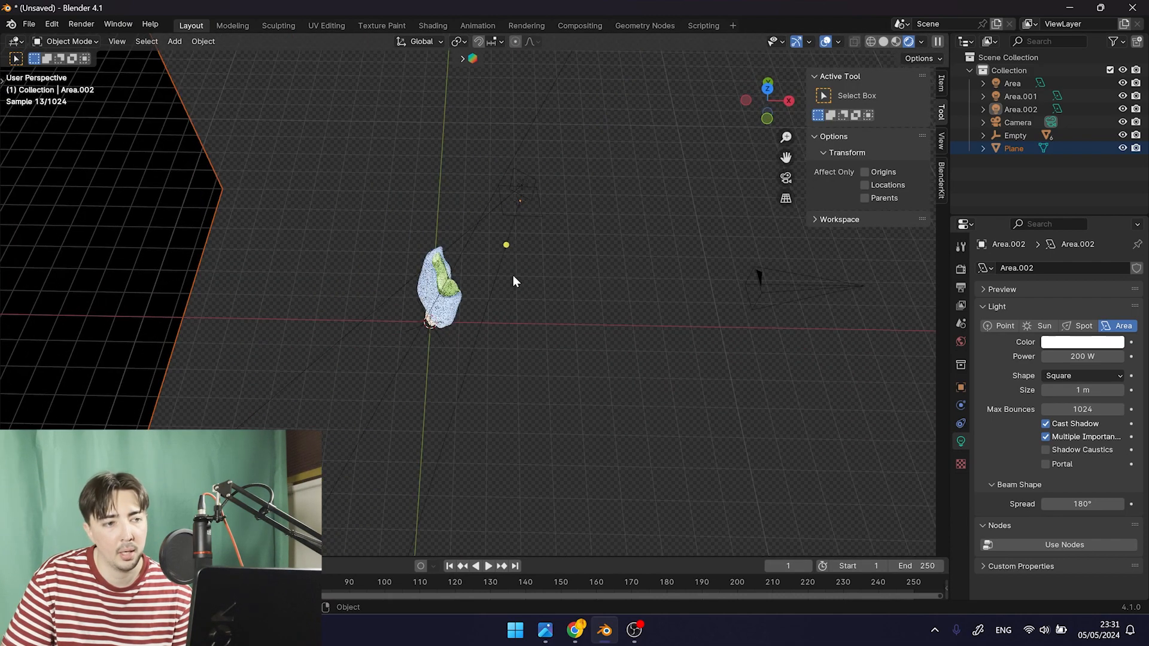
{"action": "left_click", "coordinate": [528, 156]}
{"action": "middle_click_drag", "start_coordinate": [520, 173], "coordinate": [504, 157]}
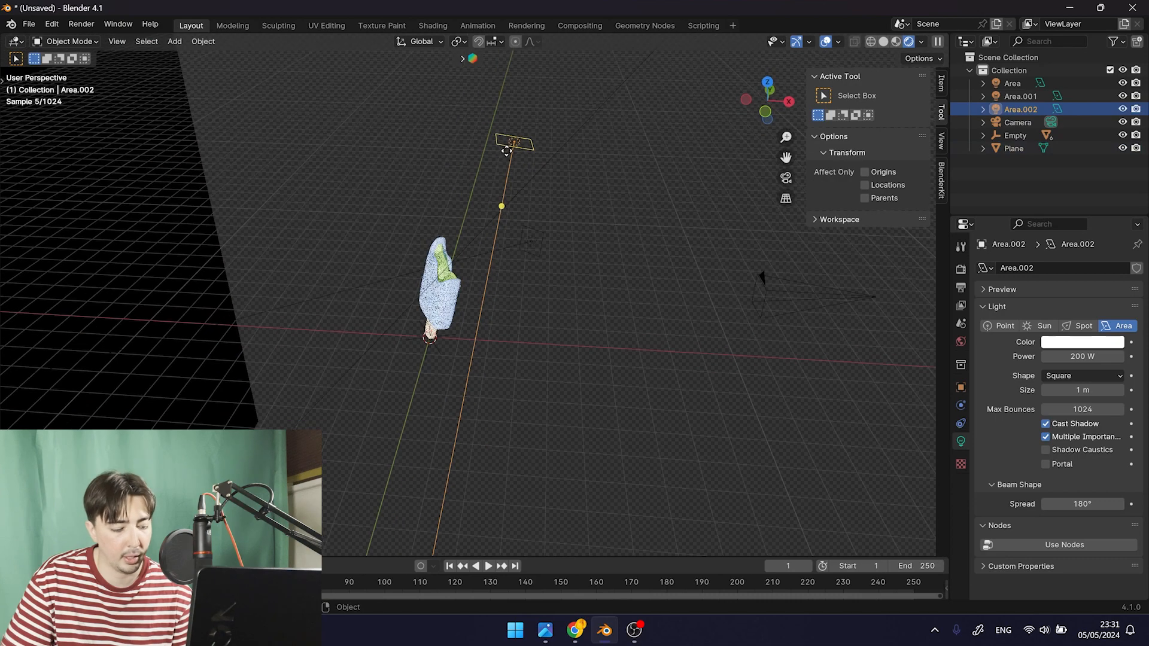
{"action": "key", "text": "shift+d"}
{"action": "left_click", "coordinate": [357, 245]}
{"action": "key", "text": "r"}
{"action": "key", "text": "y"}
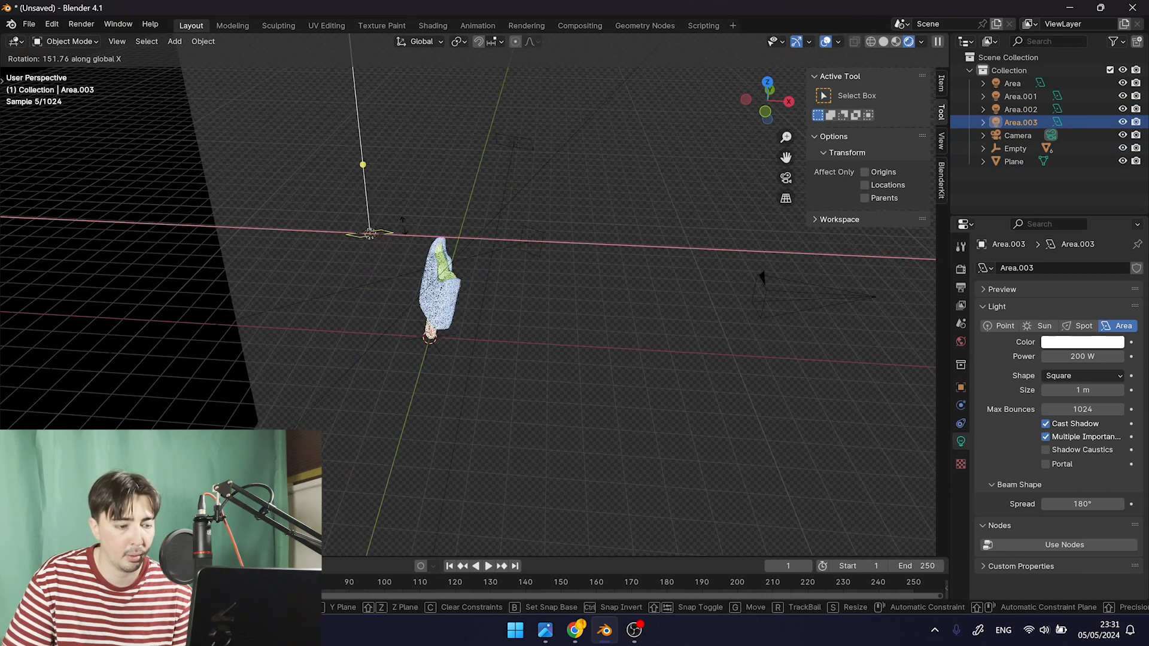
{"action": "left_click", "coordinate": [413, 270]}
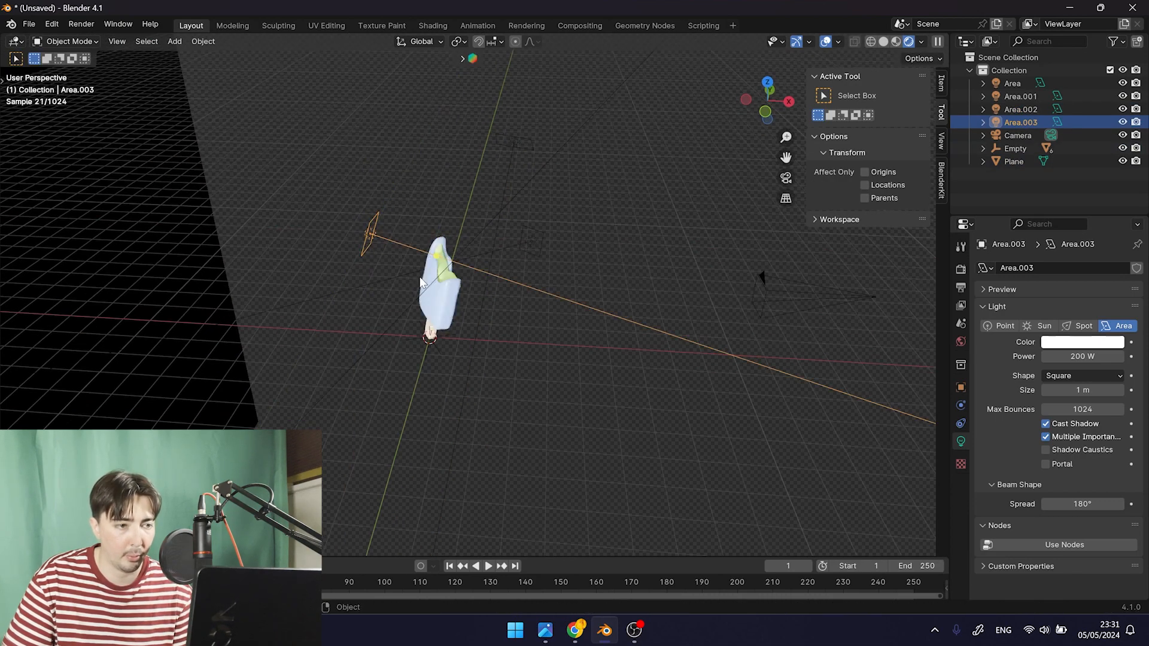
Reposition the rear area light behind the popsicle, lining it up with the upper edge in the camera view
{"action": "middle_click_drag", "start_coordinate": [413, 271], "coordinate": [397, 228]}
{"action": "key", "text": "g"}
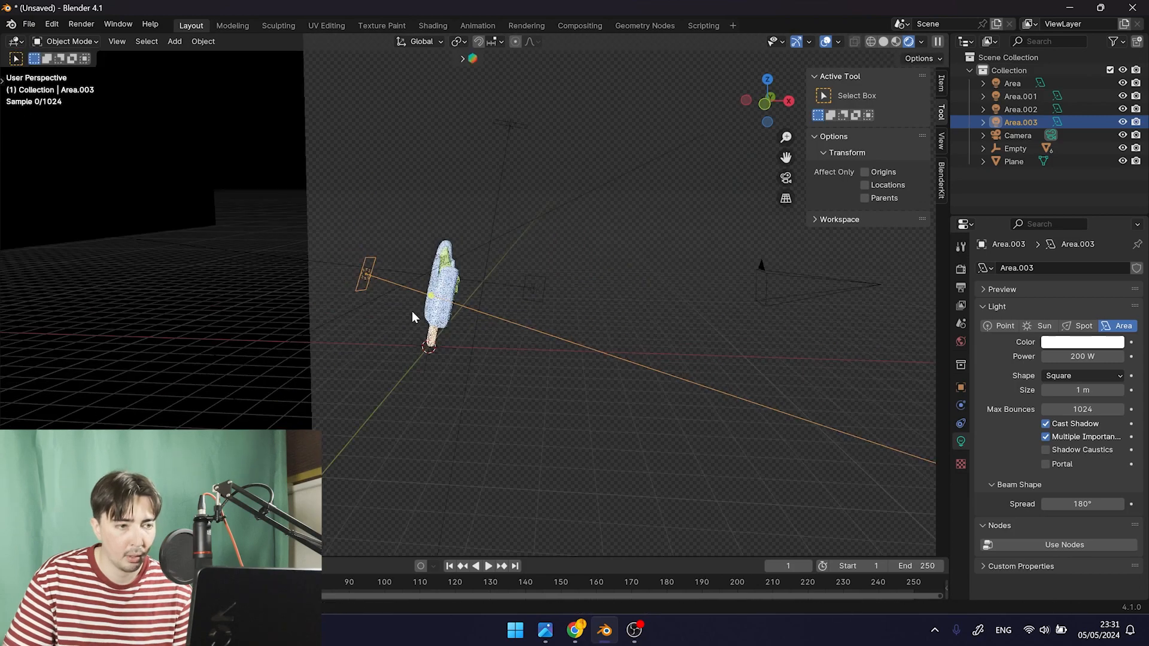
{"action": "left_click", "coordinate": [390, 283]}
{"action": "middle_click_drag", "start_coordinate": [354, 295], "coordinate": [99, 294]}
{"action": "key", "text": "KP_0"}
{"action": "key", "text": "g"}
{"action": "key", "text": "y"}
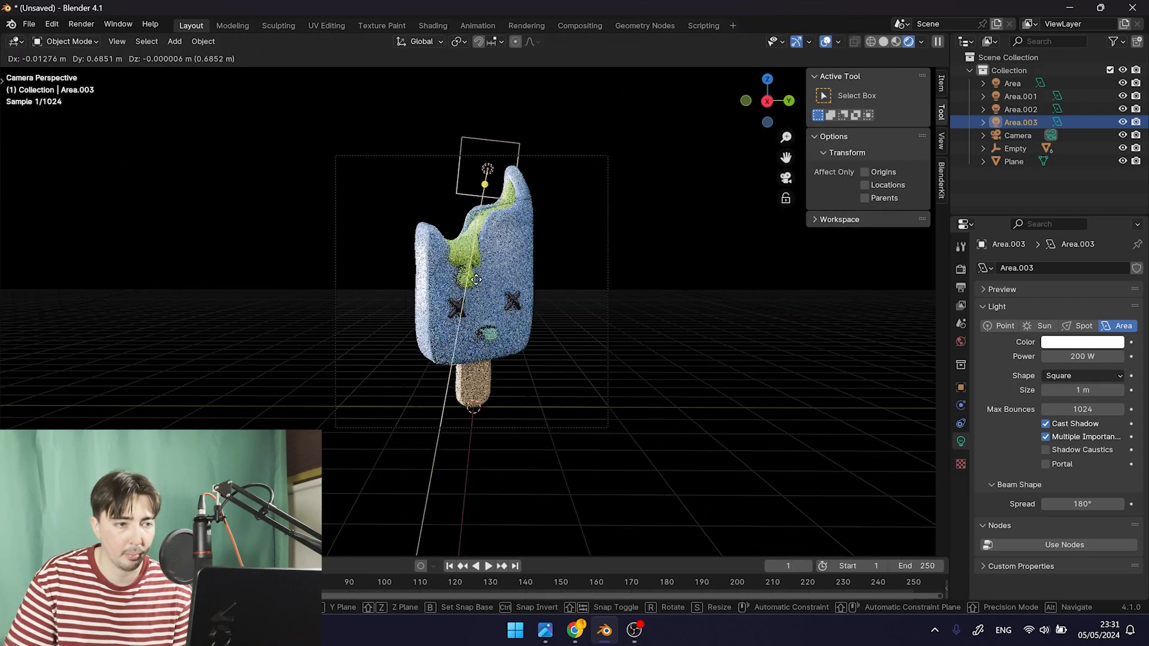
{"action": "left_click", "coordinate": [462, 289]}
Set the rear area light's power to 5000 W and raise it above the popsicle in the camera view
{"action": "left_click", "coordinate": [1088, 358]}
{"action": "type", "text": "50"}
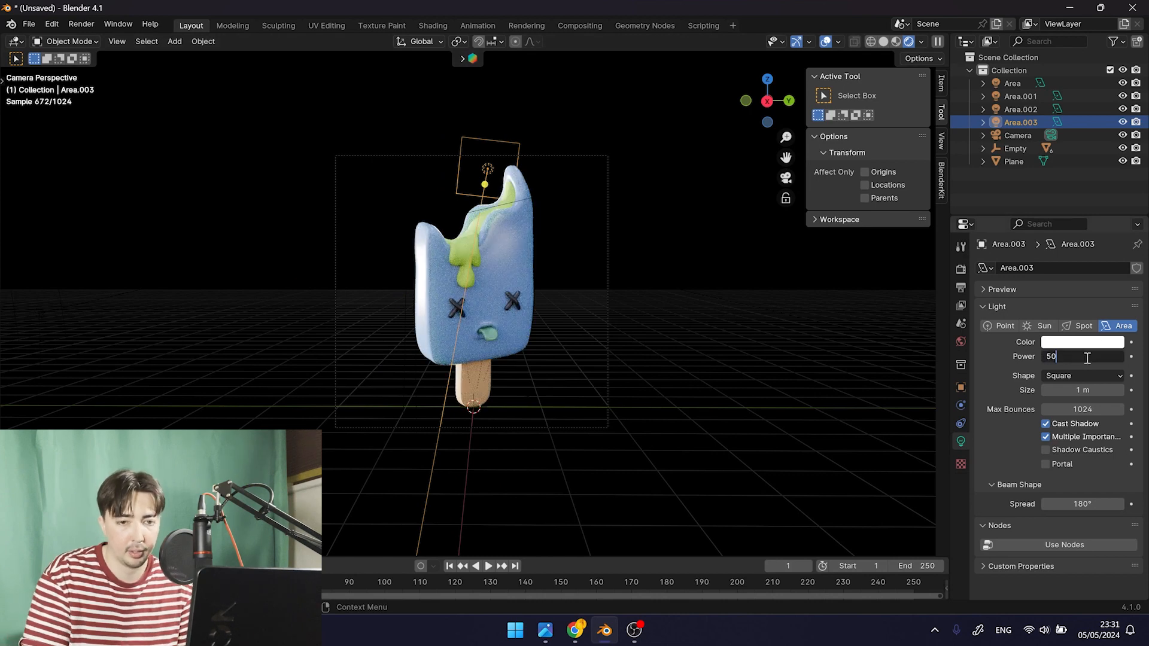
{"action": "type", "text": "00"}
{"action": "key", "text": "Return"}
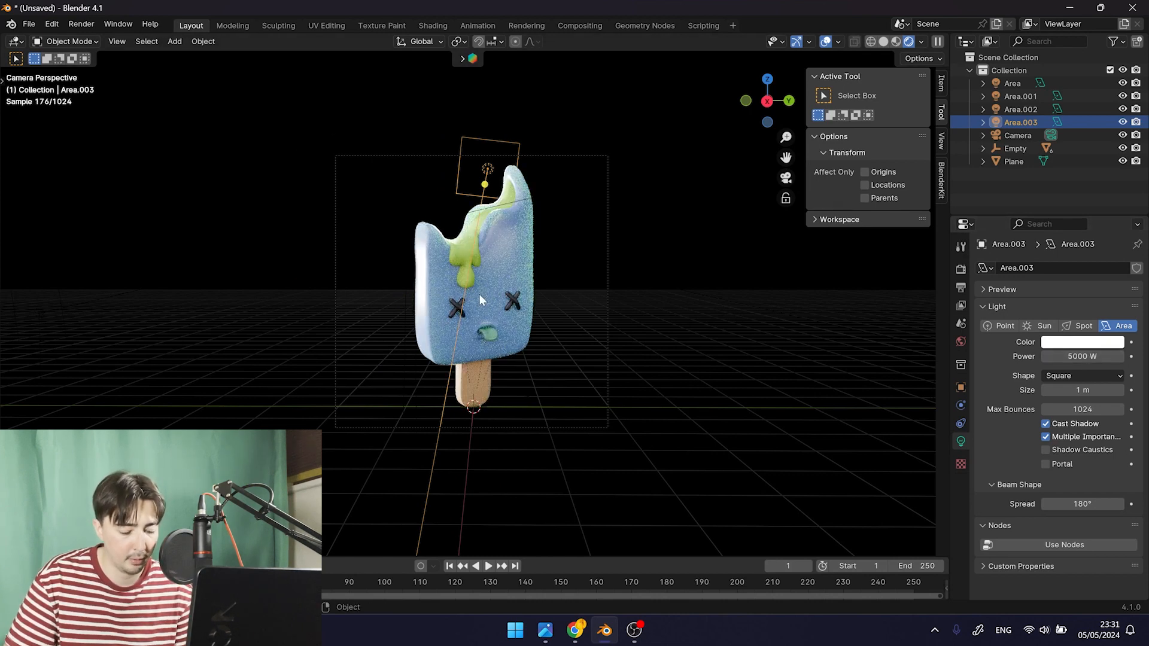
{"action": "key", "text": "g"}
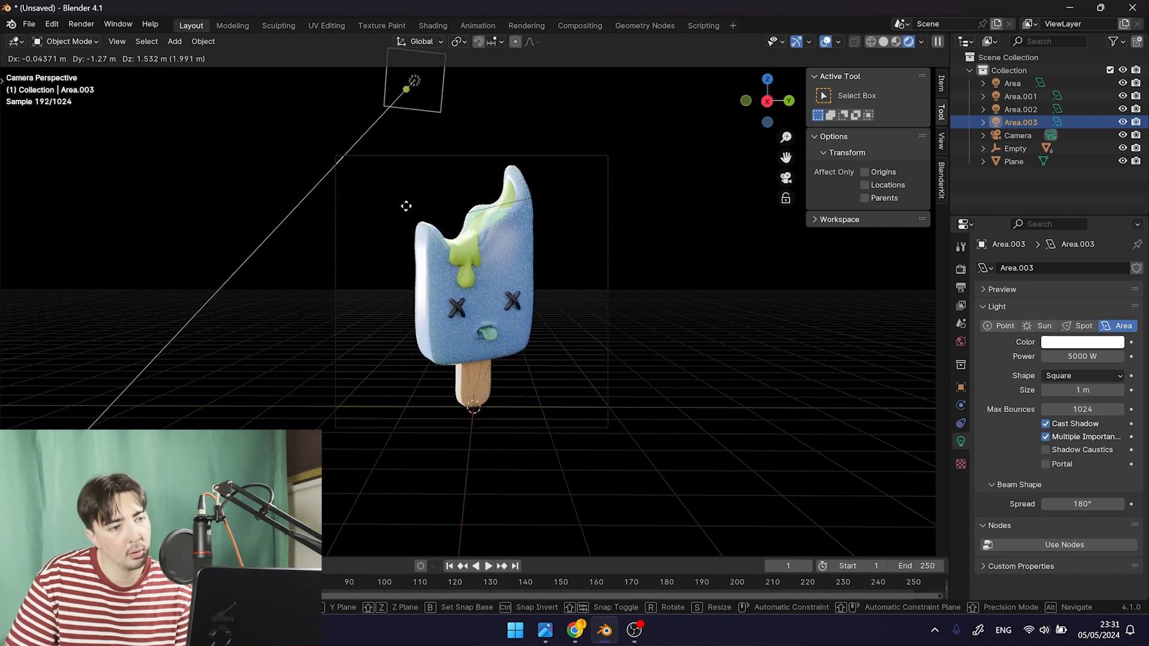
{"action": "left_click", "coordinate": [495, 220]}
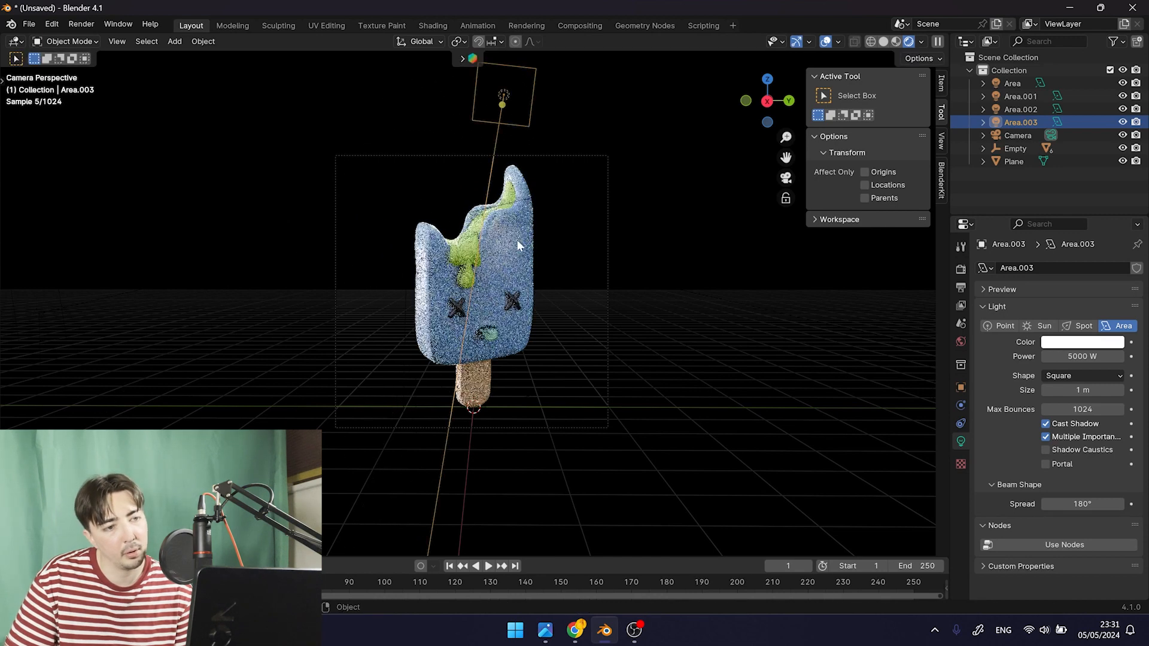
Hide the viewport overlays and lower the green drip material's roughness to about 0.114
{"action": "left_click", "coordinate": [681, 226]}
{"action": "left_click", "coordinate": [825, 42]}
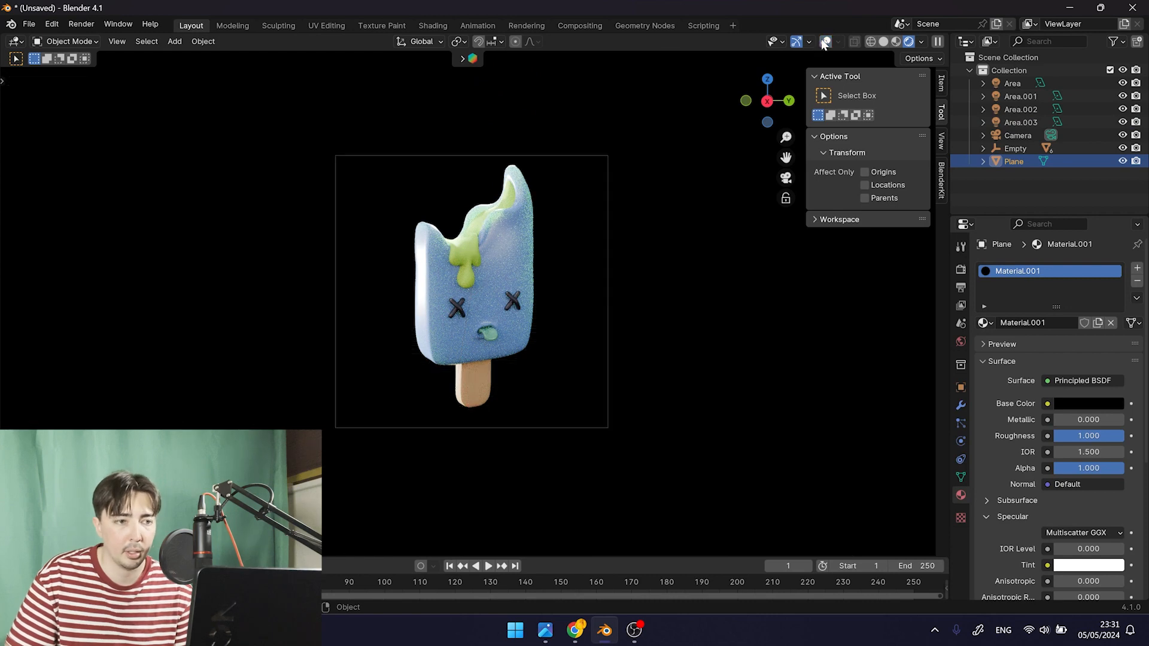
{"action": "scroll", "coordinate": [569, 207], "scroll_direction": "up", "scroll_amount": 2}
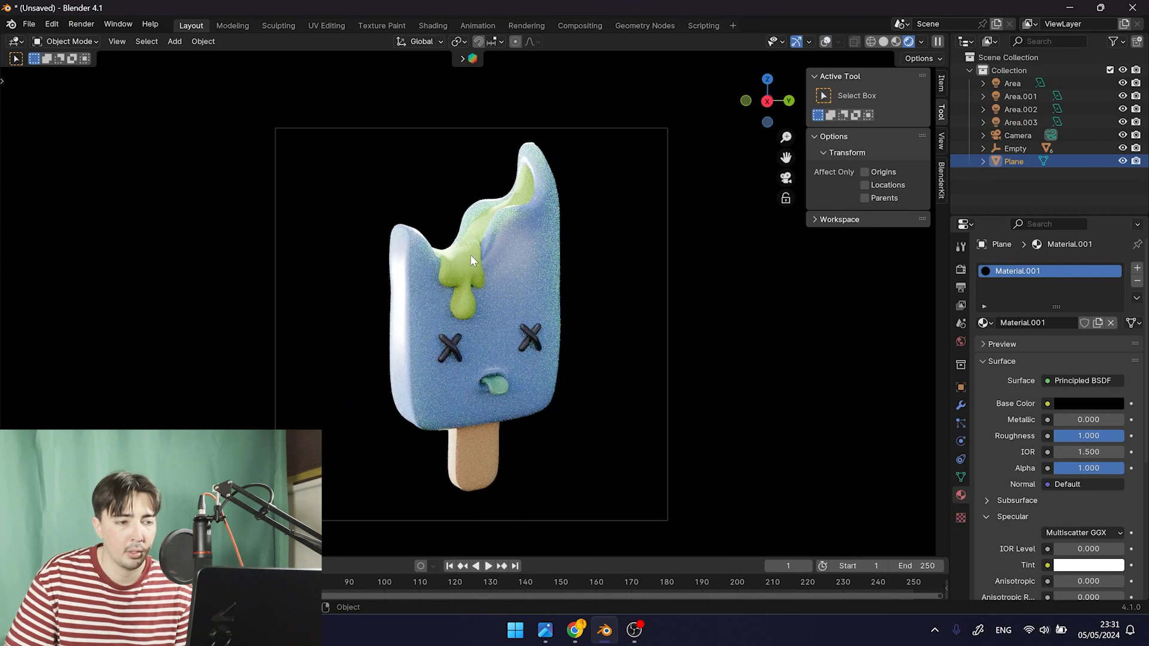
{"action": "left_click", "coordinate": [458, 264]}
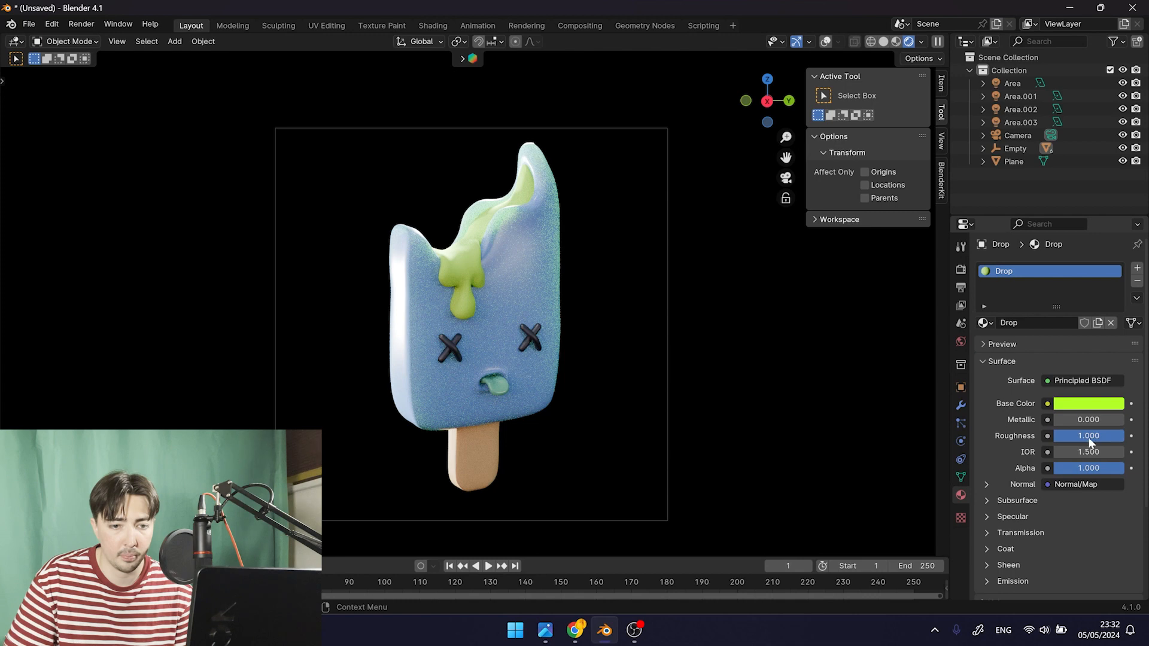
{"action": "left_click_drag", "start_coordinate": [1089, 437], "coordinate": [1028, 437]}
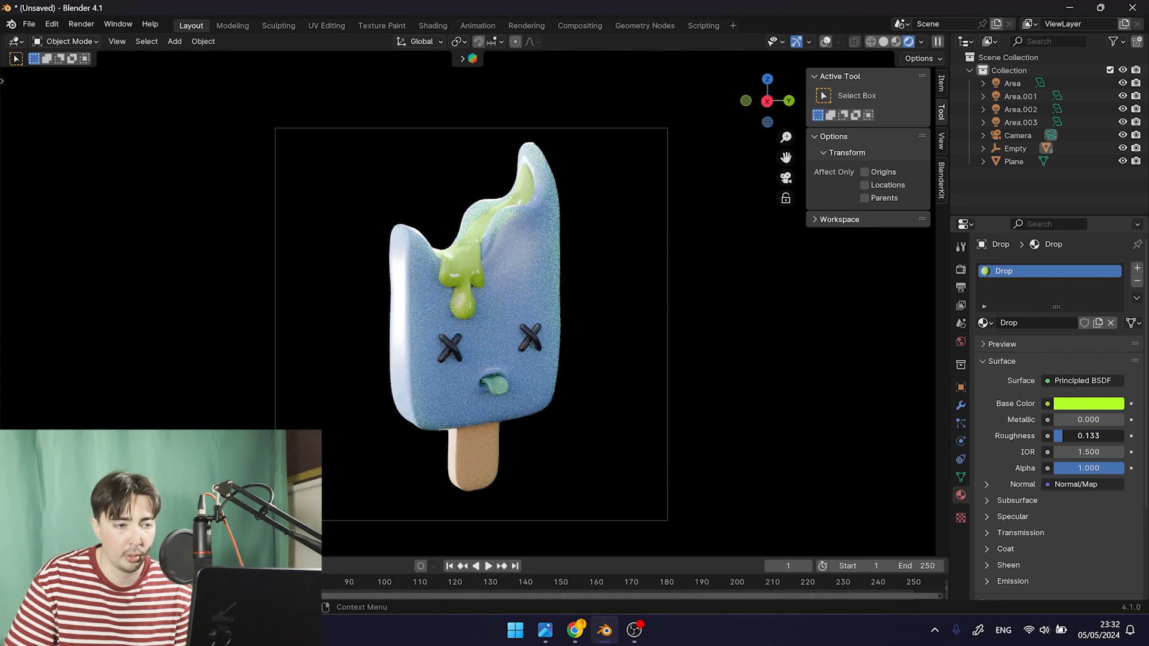
{"action": "left_click", "coordinate": [622, 356]}
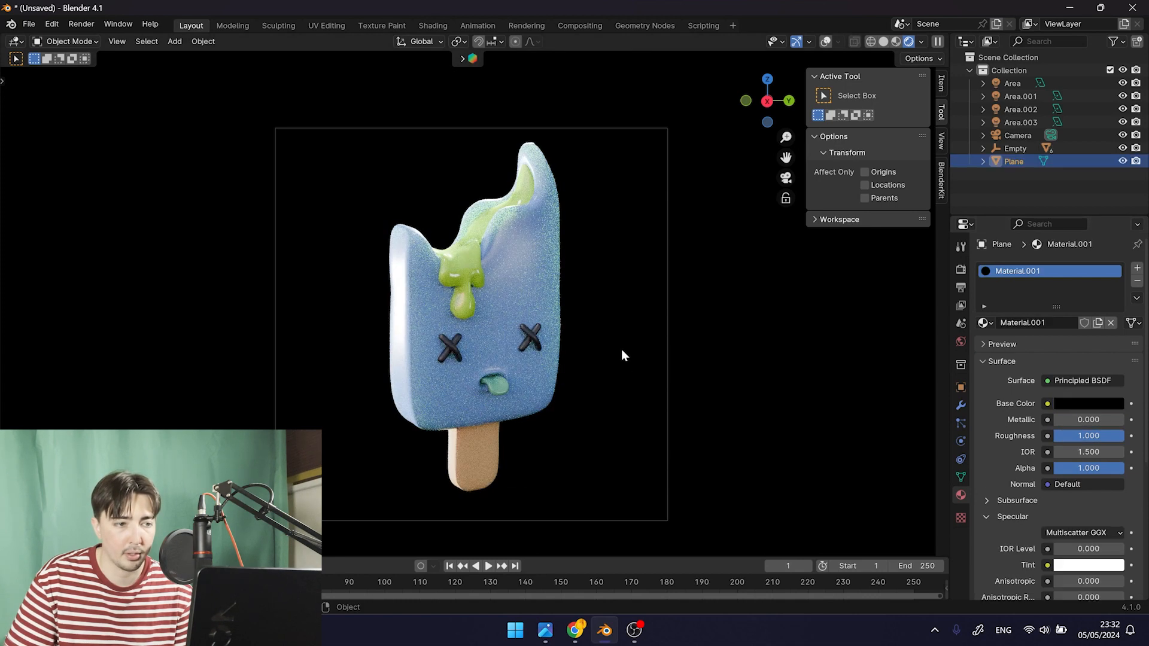
Set the green drip material's transmission weight to about 0.62 after trying full transmission at 1.000
{"action": "left_click", "coordinate": [467, 277]}
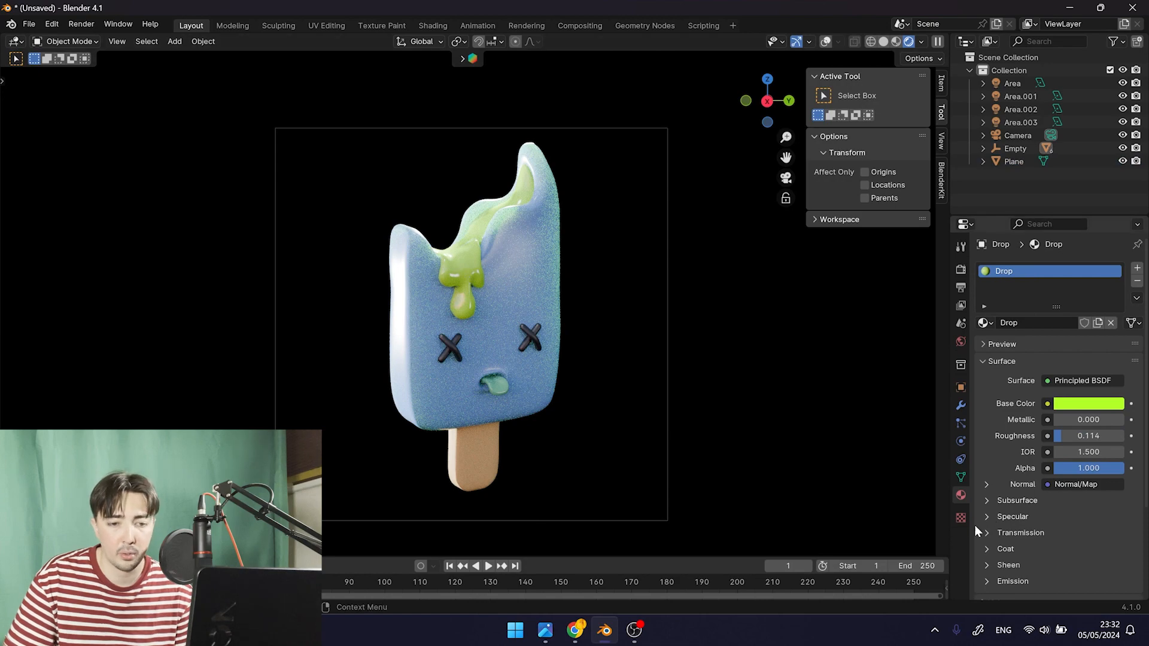
{"action": "left_click", "coordinate": [991, 533]}
{"action": "left_click_drag", "start_coordinate": [1072, 547], "coordinate": [1127, 554]}
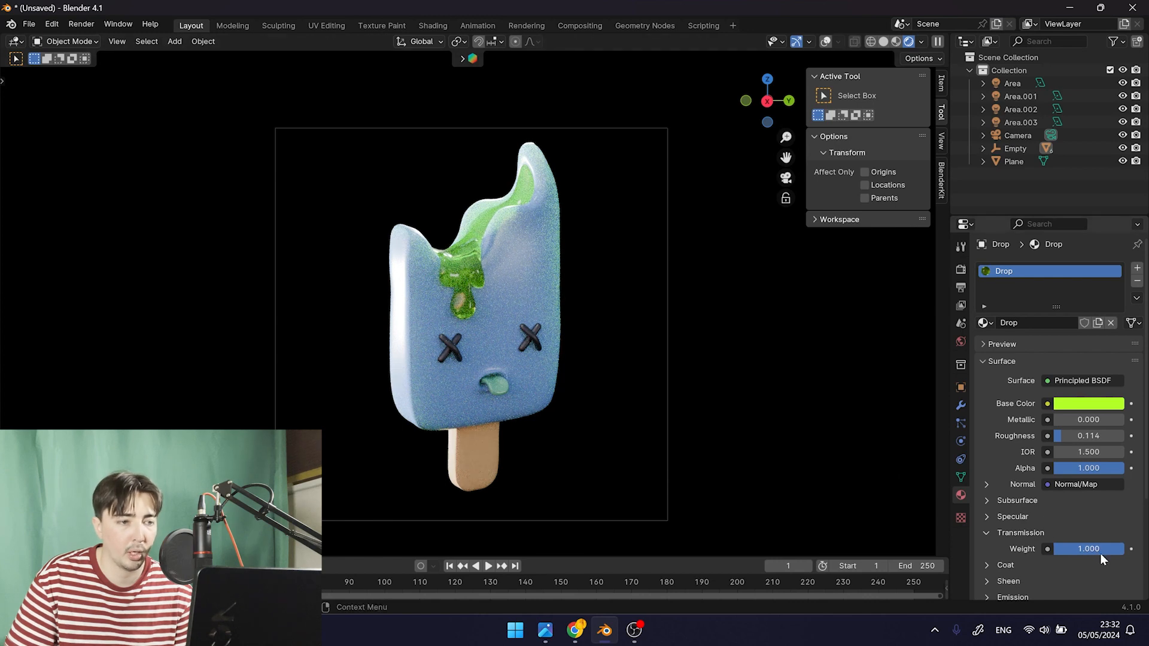
{"action": "left_click_drag", "start_coordinate": [1101, 559], "coordinate": [1083, 560]}
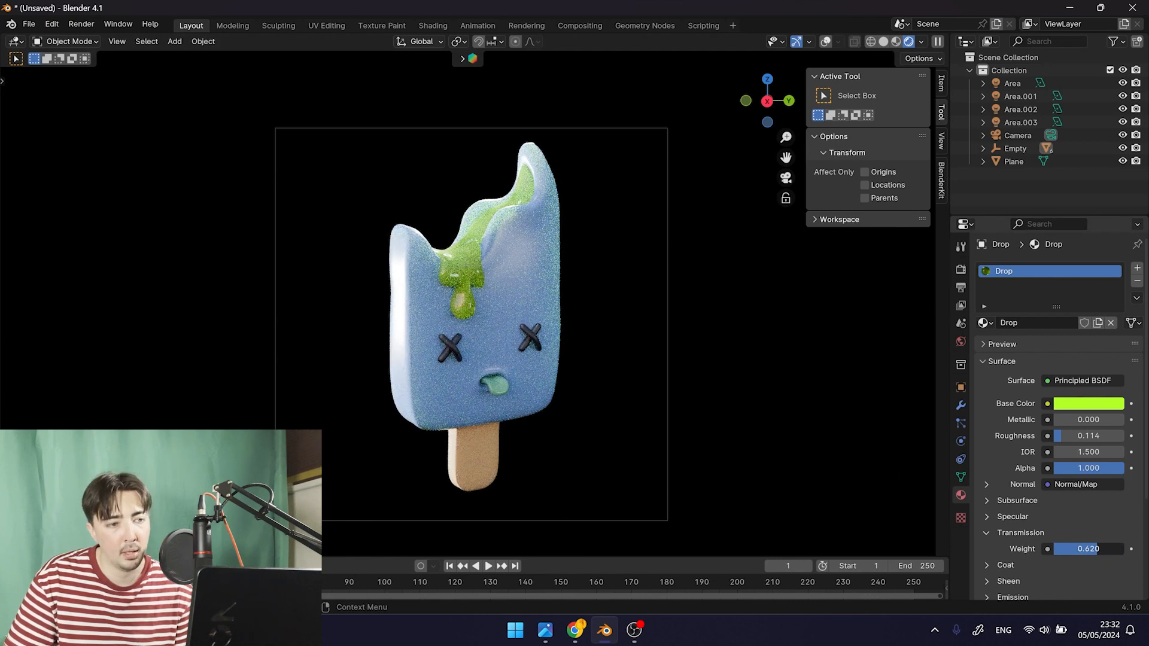
{"action": "left_click", "coordinate": [620, 351]}
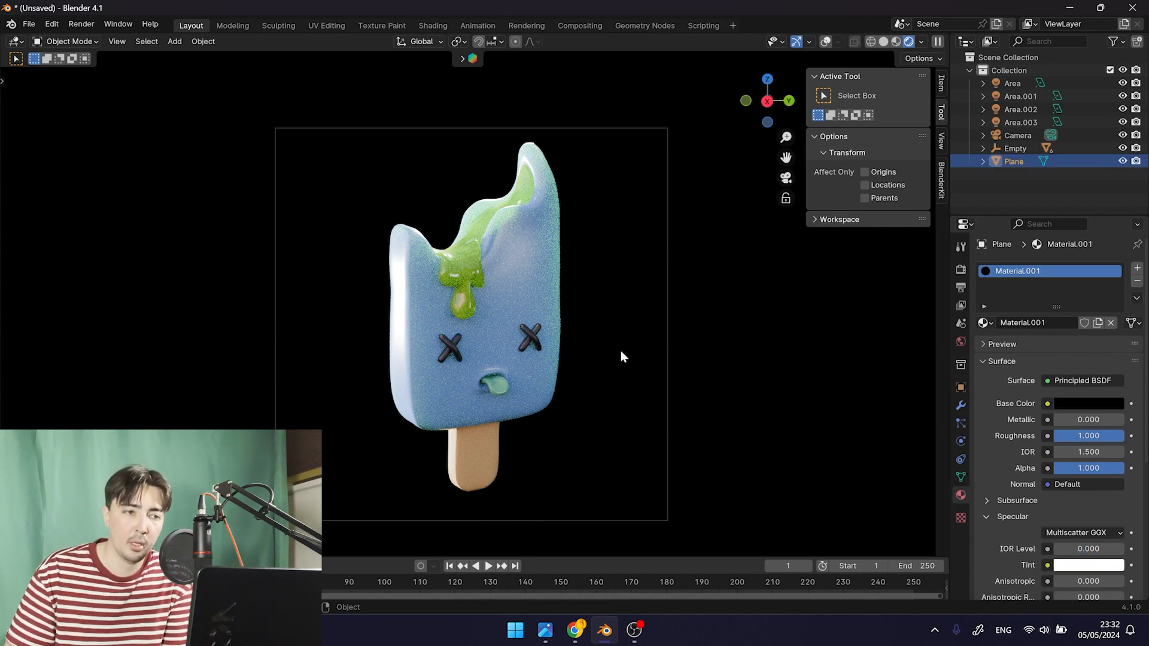
Add sheen to the blue popsicle body material, trying a weight of 1.000 before reducing it to about 0.348
{"action": "left_click", "coordinate": [483, 322]}
{"action": "scroll", "coordinate": [1046, 508], "scroll_direction": "down", "scroll_amount": 8}
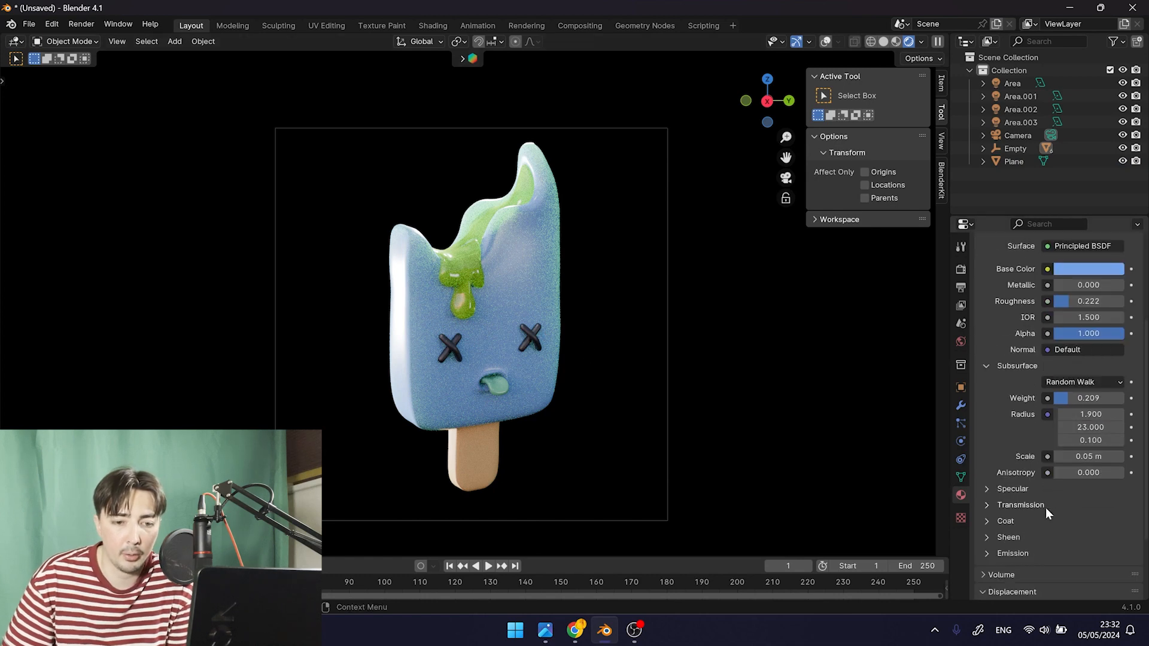
{"action": "left_click", "coordinate": [985, 456]}
{"action": "left_click_drag", "start_coordinate": [1072, 471], "coordinate": [1125, 472]}
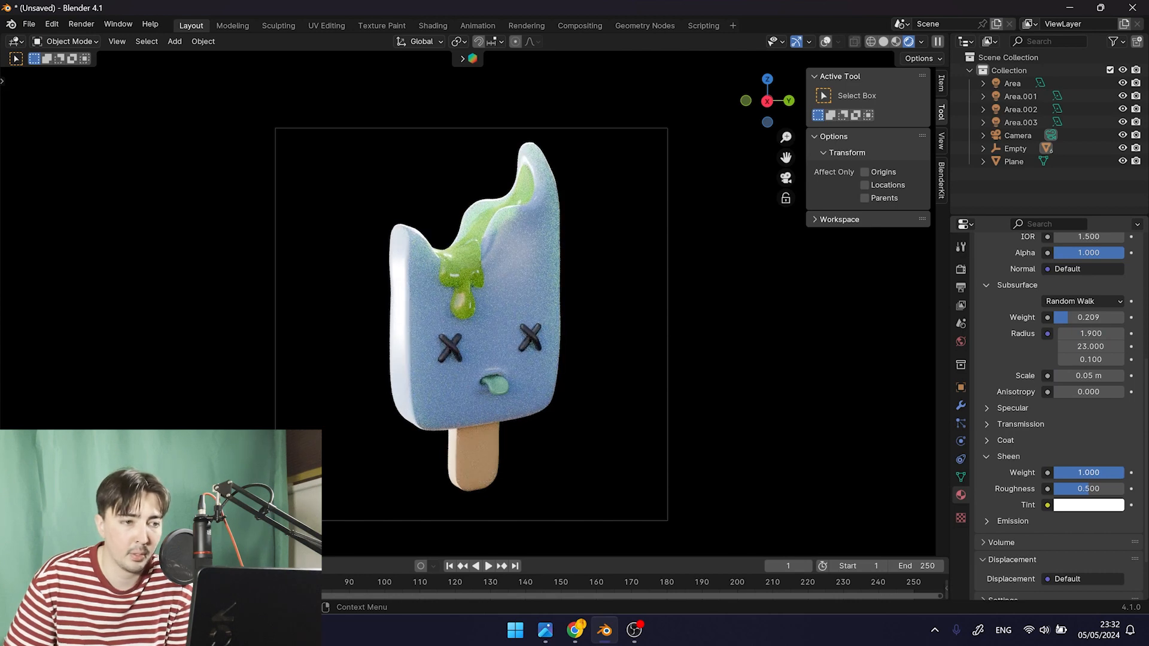
{"action": "left_click_drag", "start_coordinate": [1124, 471], "coordinate": [1087, 472]}
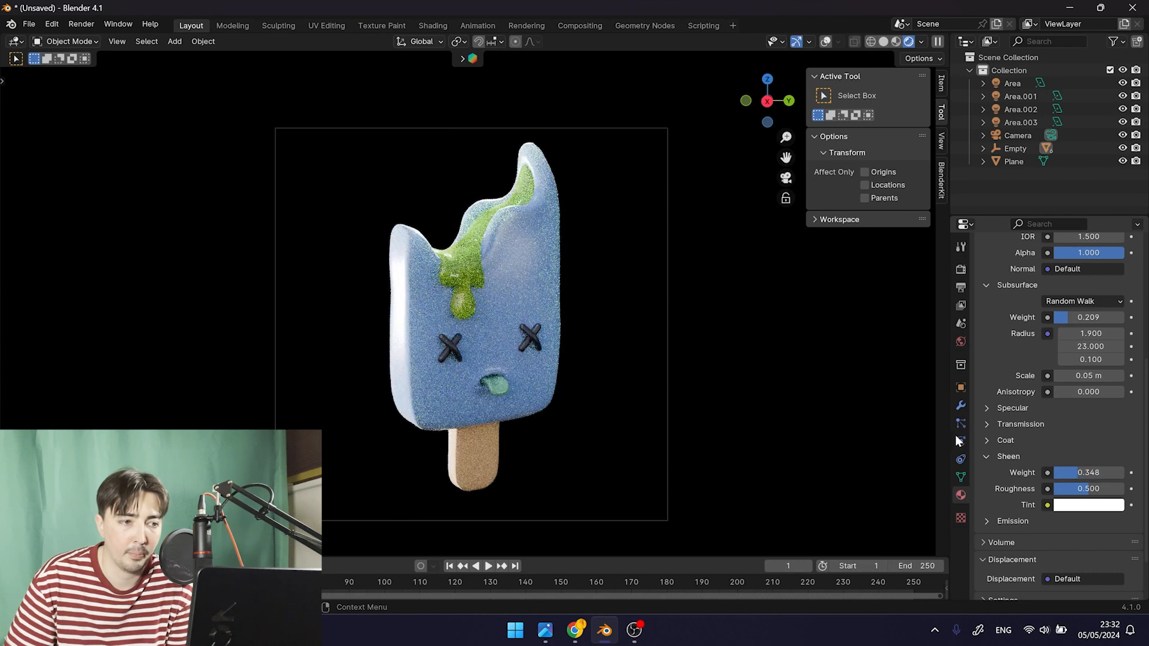
{"action": "left_click", "coordinate": [446, 267]}
{"action": "left_click", "coordinate": [683, 306]}
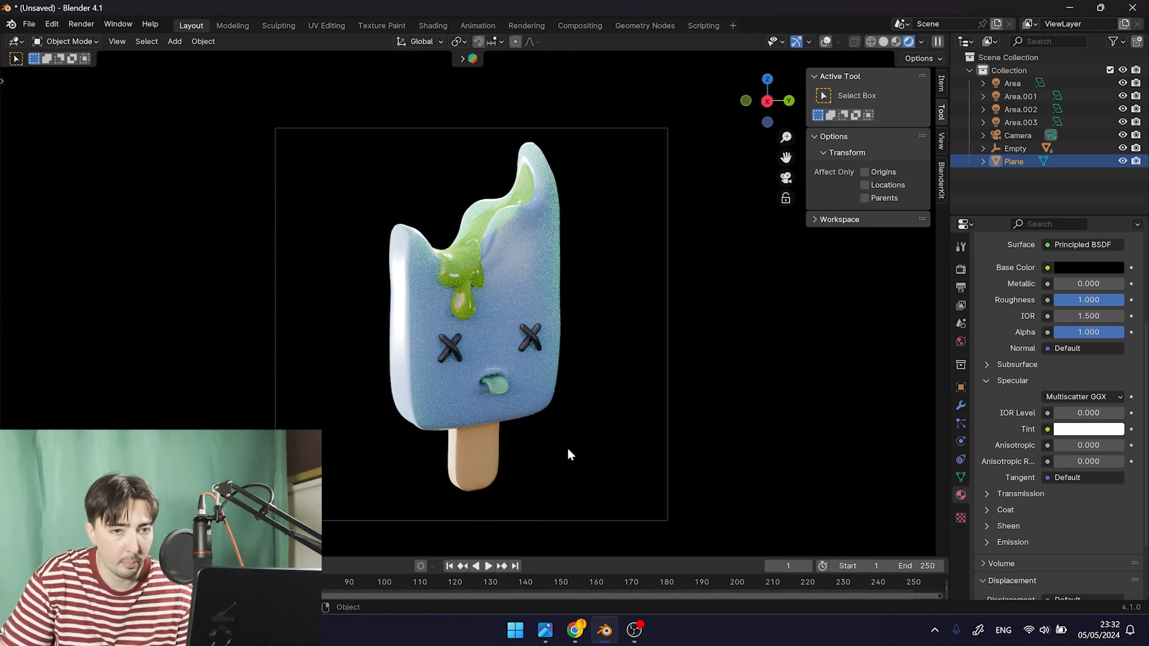
Show the viewport overlays again and rotate the popsicle's parent empty about -8° around the global Z axis
{"action": "left_click", "coordinate": [826, 41]}
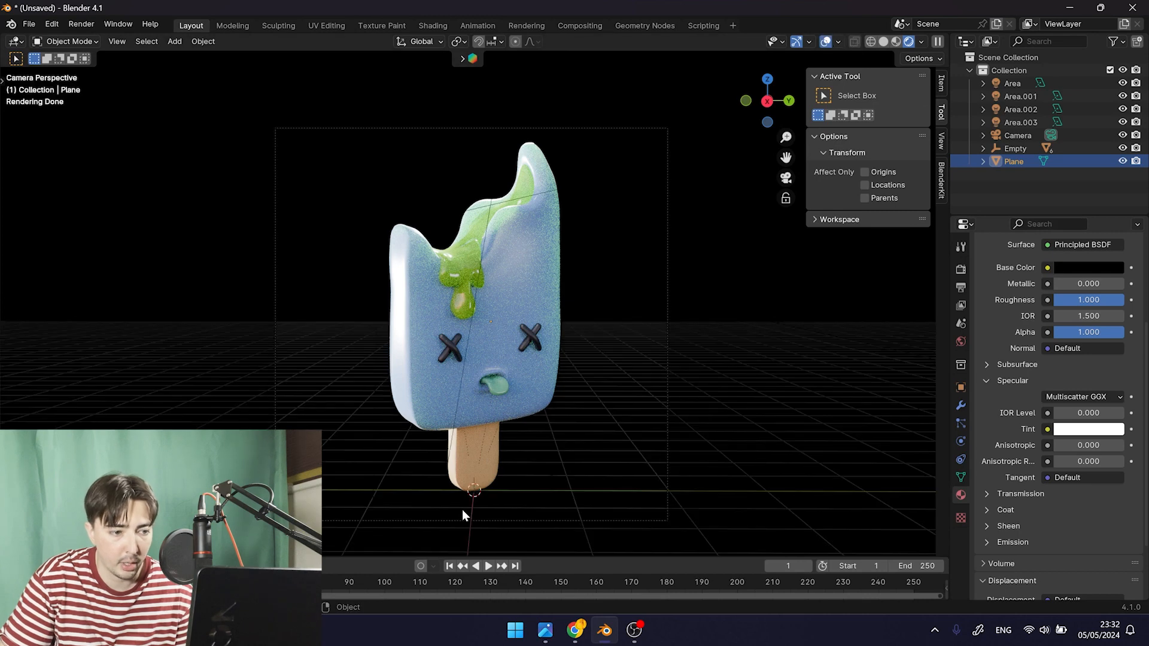
{"action": "left_click", "coordinate": [1016, 149]}
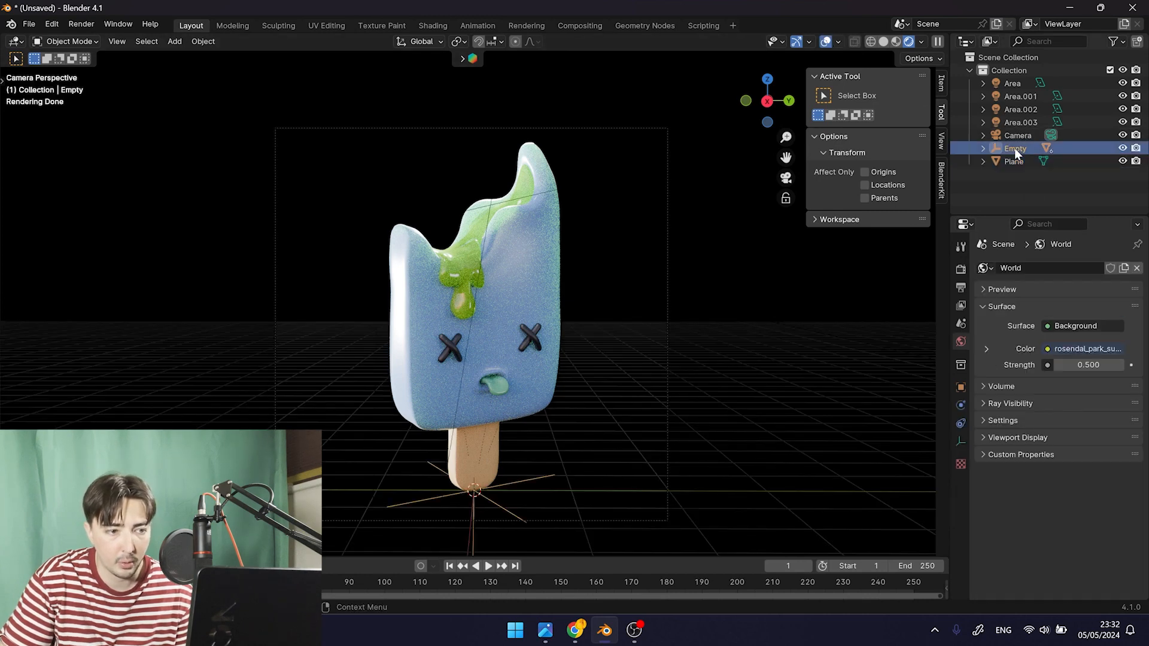
{"action": "key", "text": "r"}
{"action": "key", "text": "z"}
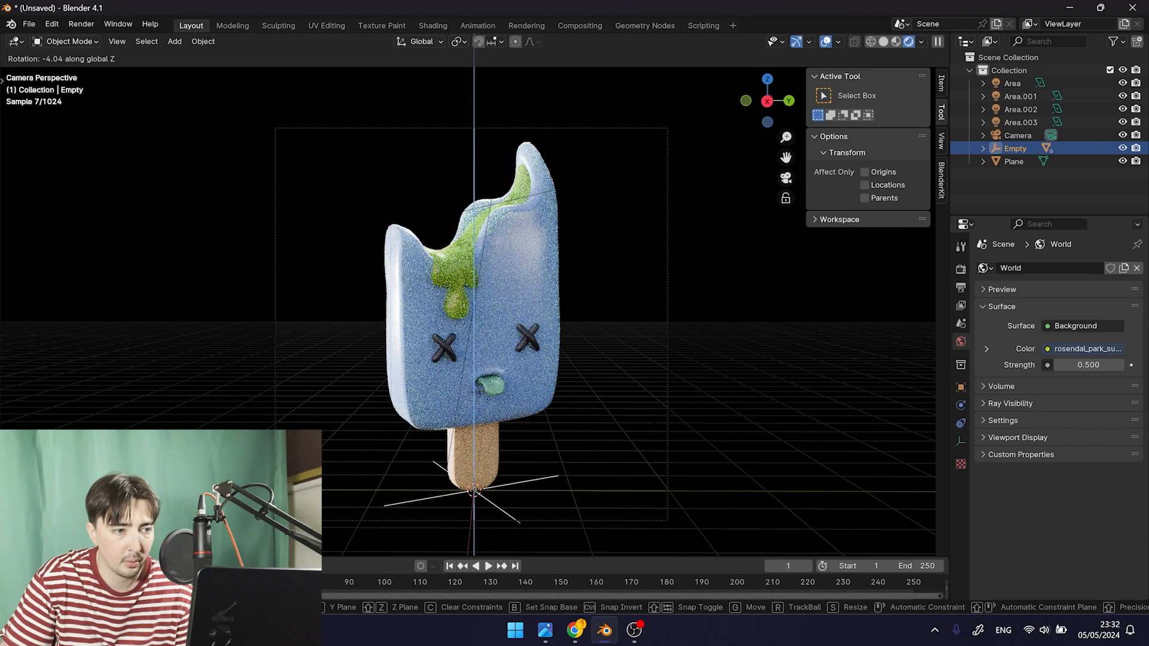
{"action": "left_click", "coordinate": [655, 431]}
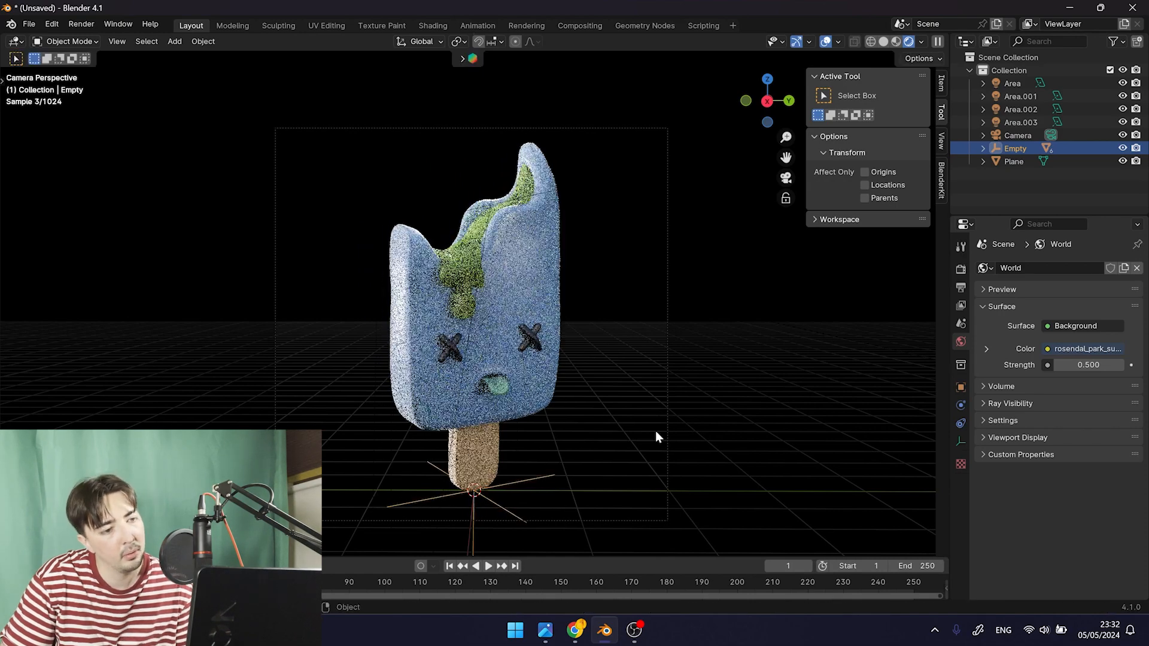
{"action": "key", "text": "r"}
{"action": "key", "text": "z"}
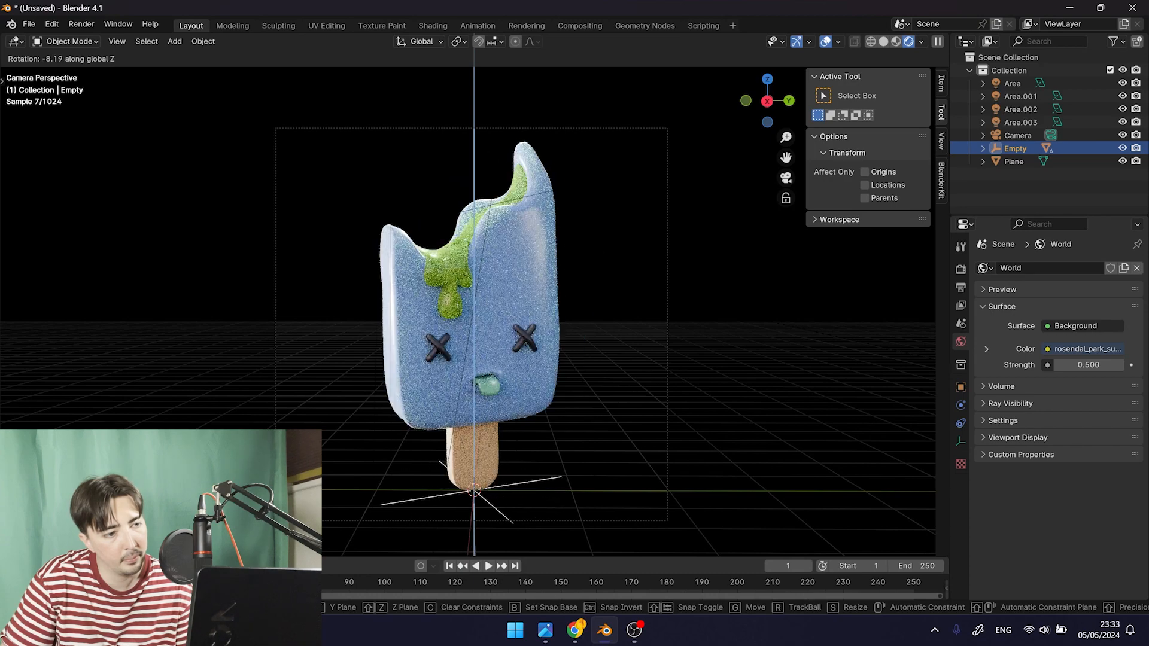
{"action": "left_click", "coordinate": [690, 459]}
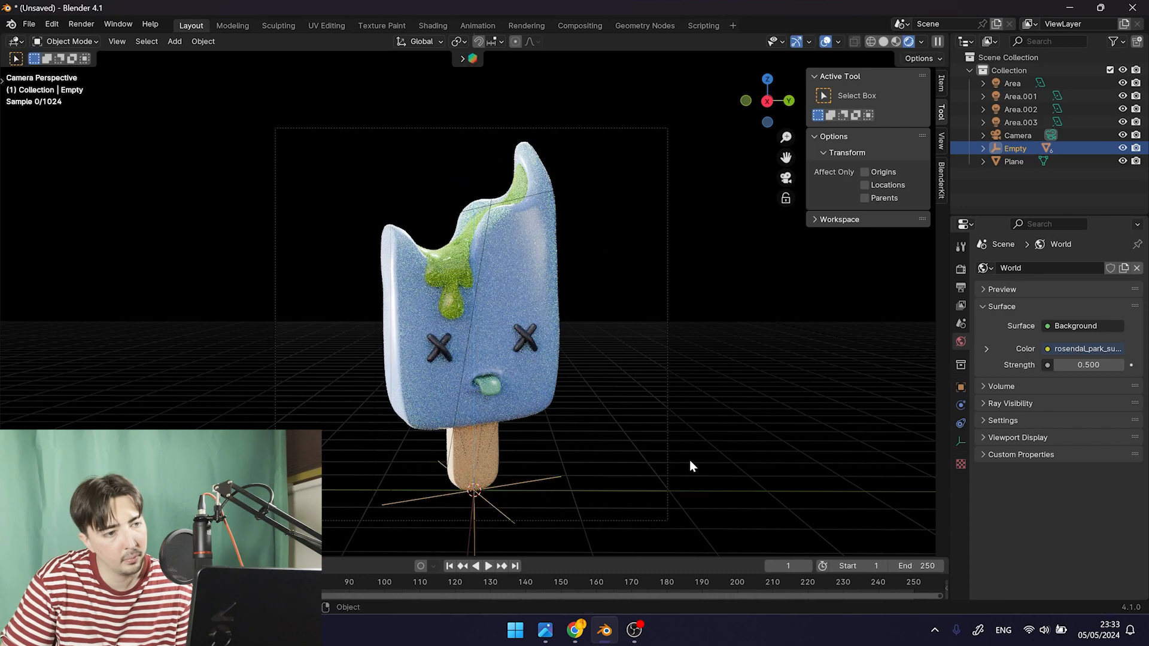
{"action": "left_click", "coordinate": [594, 337]}
{"action": "scroll", "coordinate": [594, 329], "scroll_direction": "down", "scroll_amount": 2}
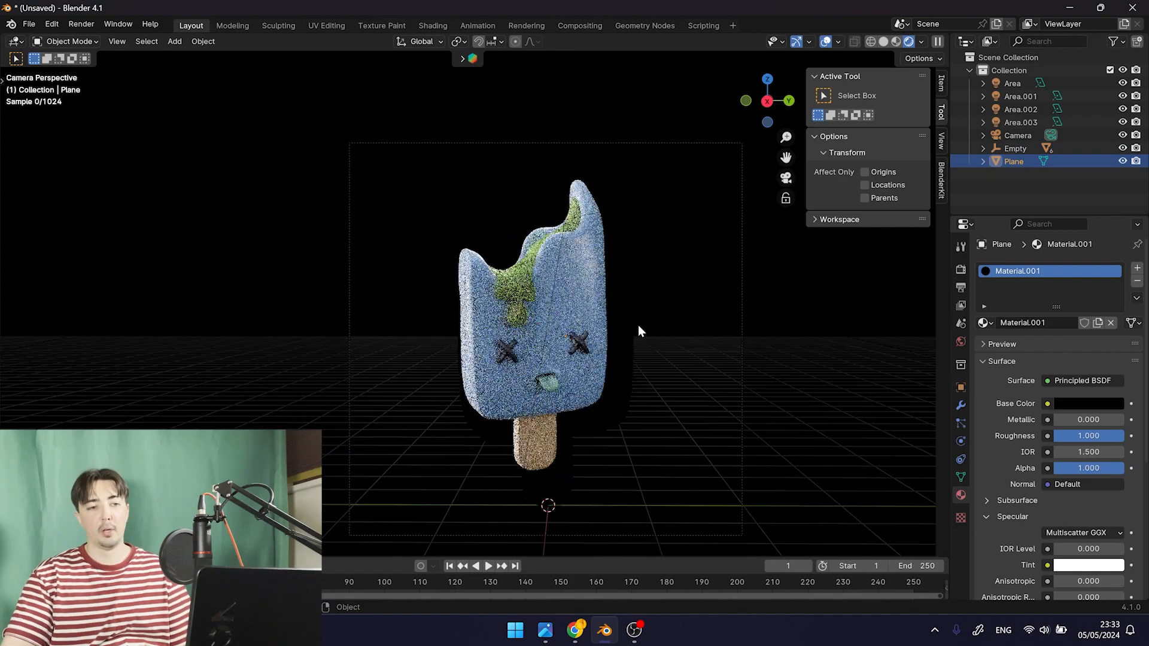
{"action": "scroll", "coordinate": [534, 292], "scroll_direction": "up", "scroll_amount": 2}
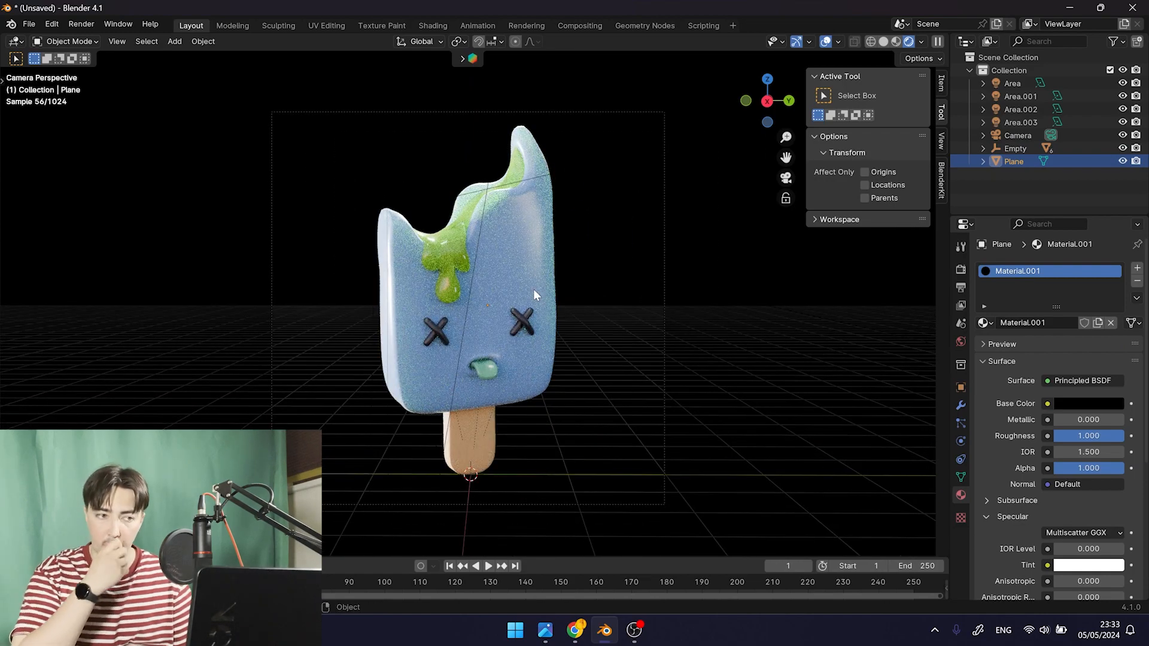
Adjust the roughness of the right X-shaped eye's material and set the left eye material's roughness to about 0.6
{"action": "scroll", "coordinate": [415, 322], "scroll_direction": "up", "scroll_amount": 5}
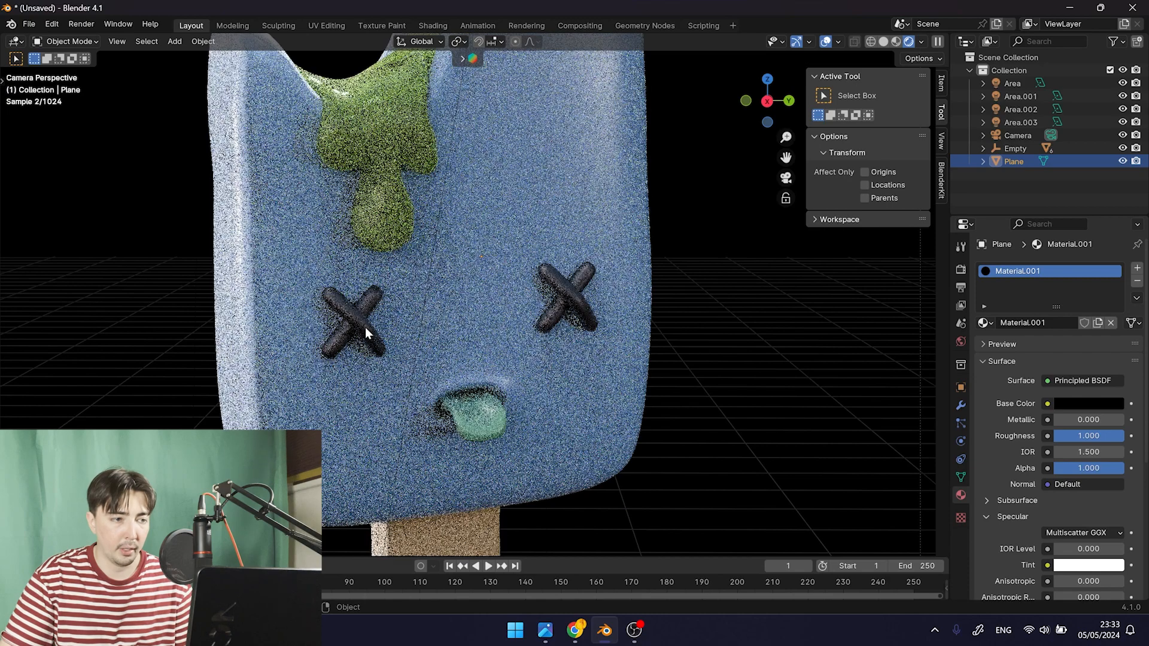
{"action": "left_click", "coordinate": [365, 330]}
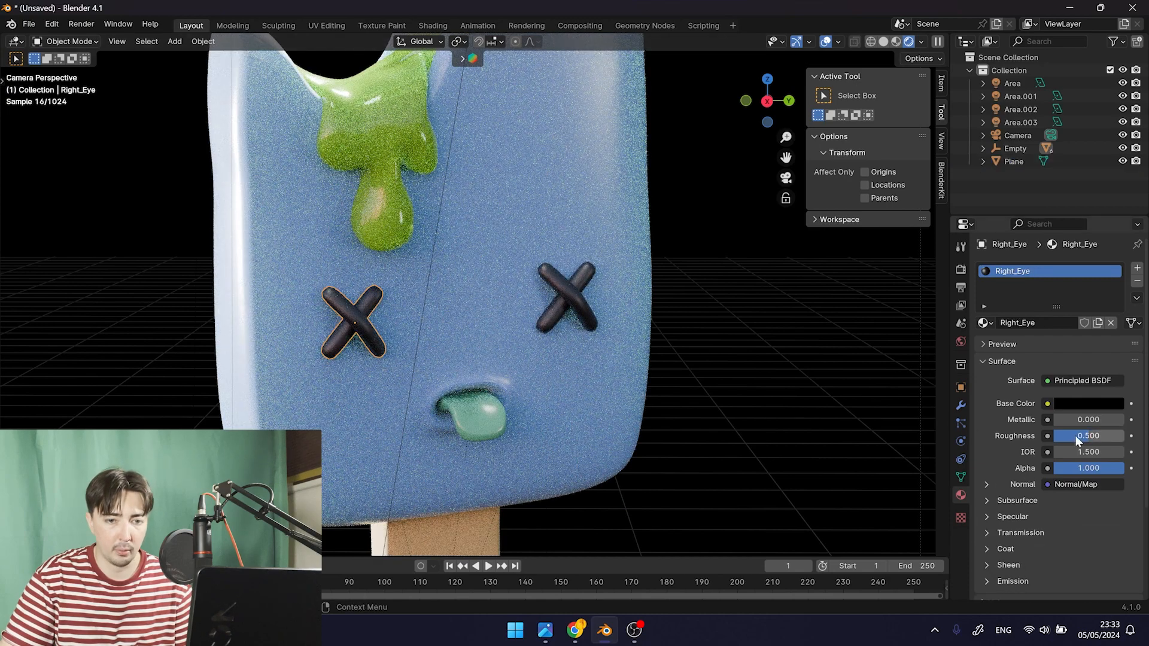
{"action": "left_click_drag", "start_coordinate": [1086, 436], "coordinate": [1099, 436]}
{"action": "left_click", "coordinate": [1099, 436]}
{"action": "type", "text": "0"}
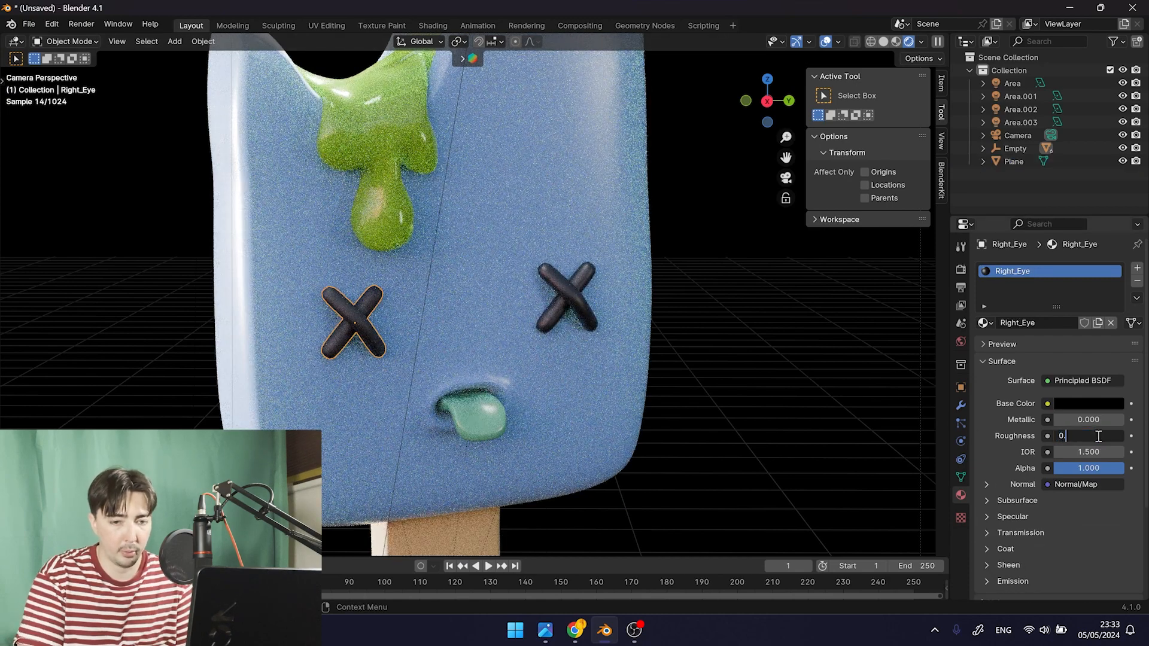
{"action": "type", "text": ".5"}
{"action": "key", "text": "Return"}
{"action": "left_click", "coordinate": [568, 311]}
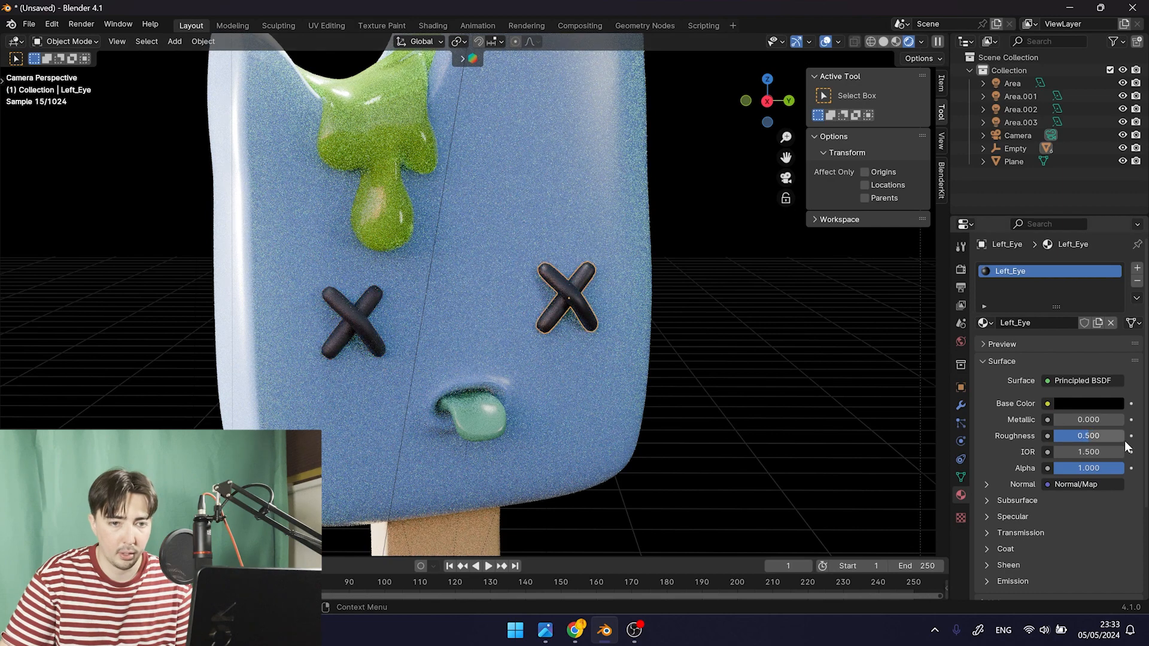
{"action": "key", "text": "Return"}
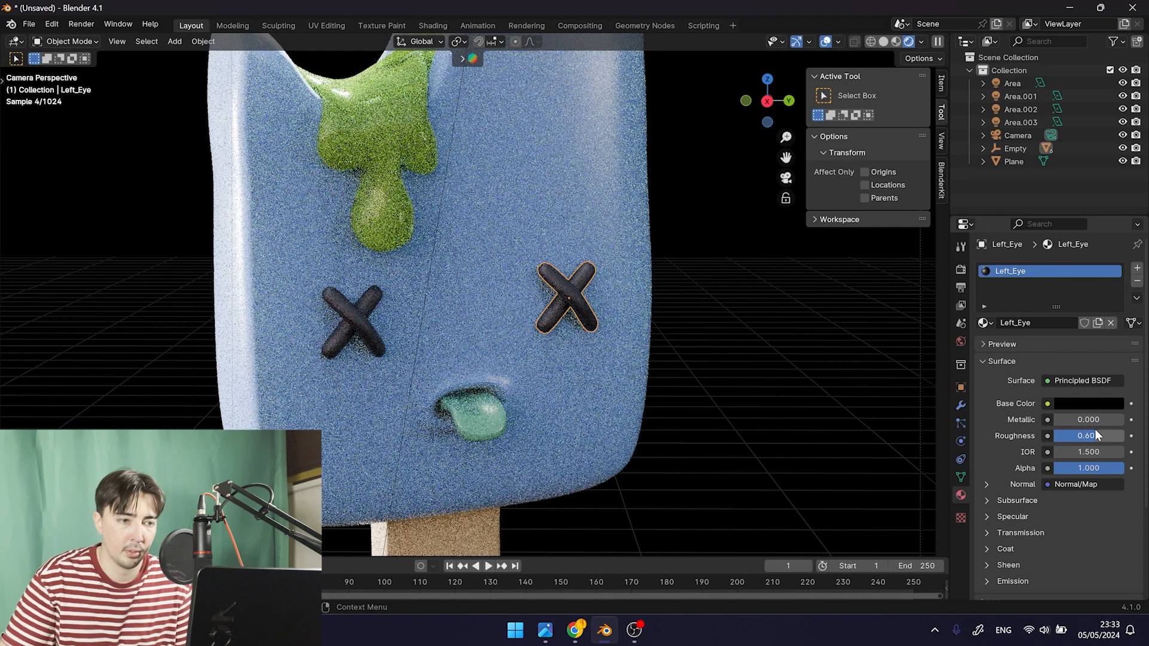
Give the tongue material a subsurface weight of 1.000 and raise its first two radius values to 24.7 and 13.2
{"action": "left_click", "coordinate": [477, 431]}
{"action": "left_click", "coordinate": [476, 431]}
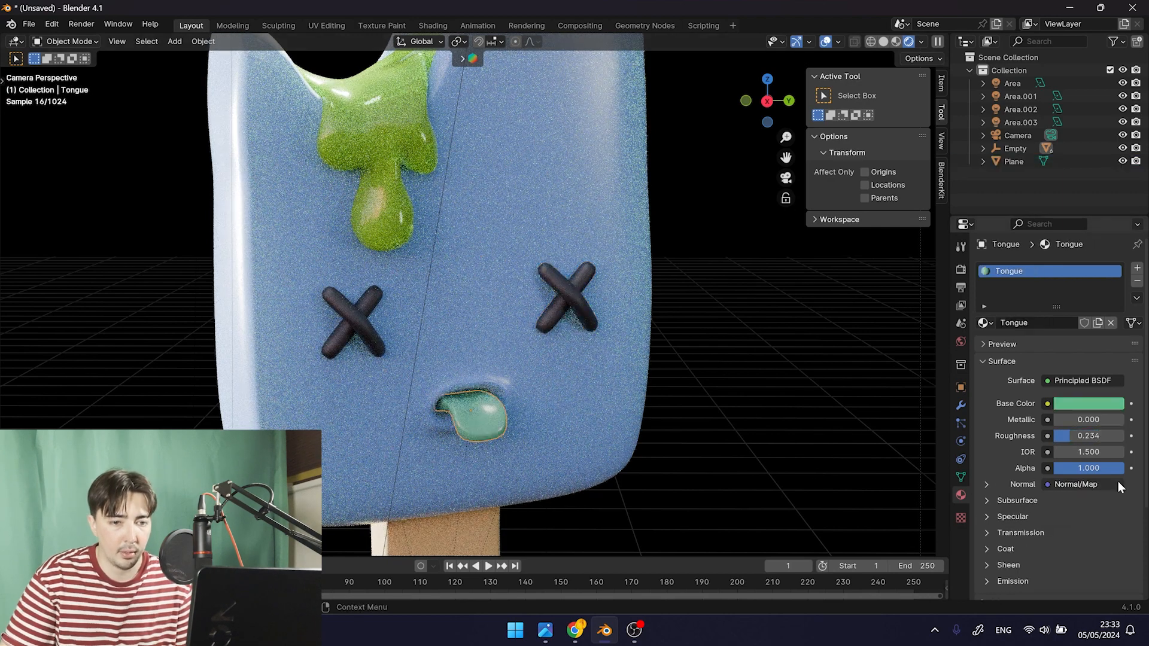
{"action": "left_click", "coordinate": [986, 503]}
{"action": "scroll", "coordinate": [1043, 529], "scroll_direction": "down", "scroll_amount": 3}
{"action": "left_click_drag", "start_coordinate": [1075, 452], "coordinate": [1124, 452]}
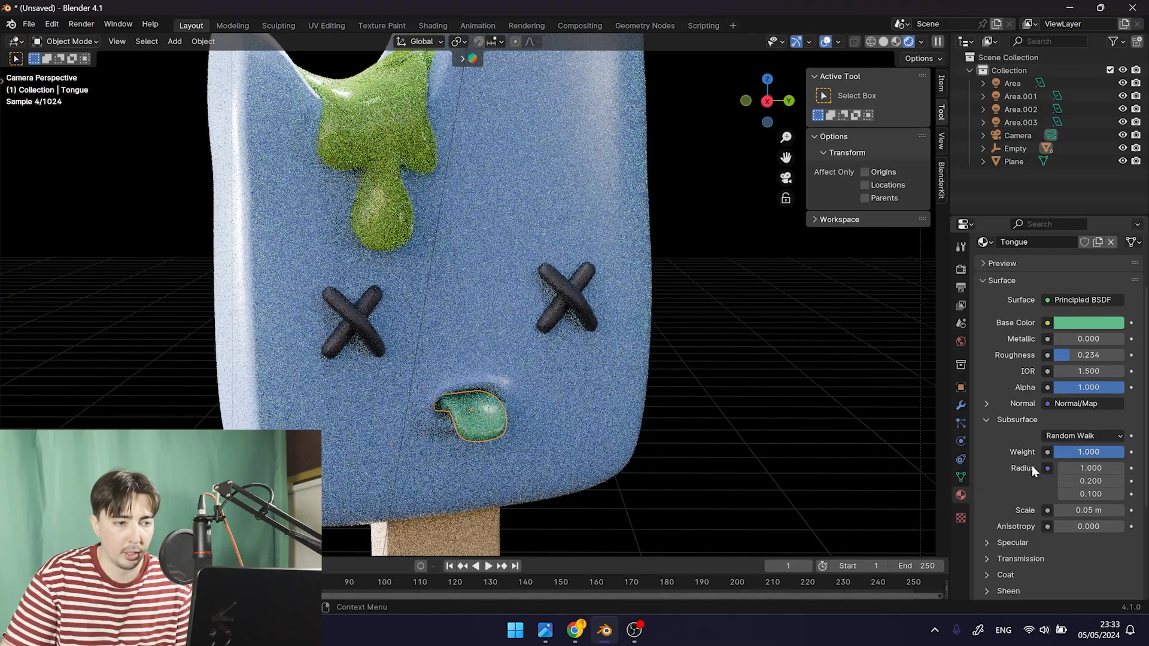
{"action": "scroll", "coordinate": [482, 437], "scroll_direction": "up", "scroll_amount": 6}
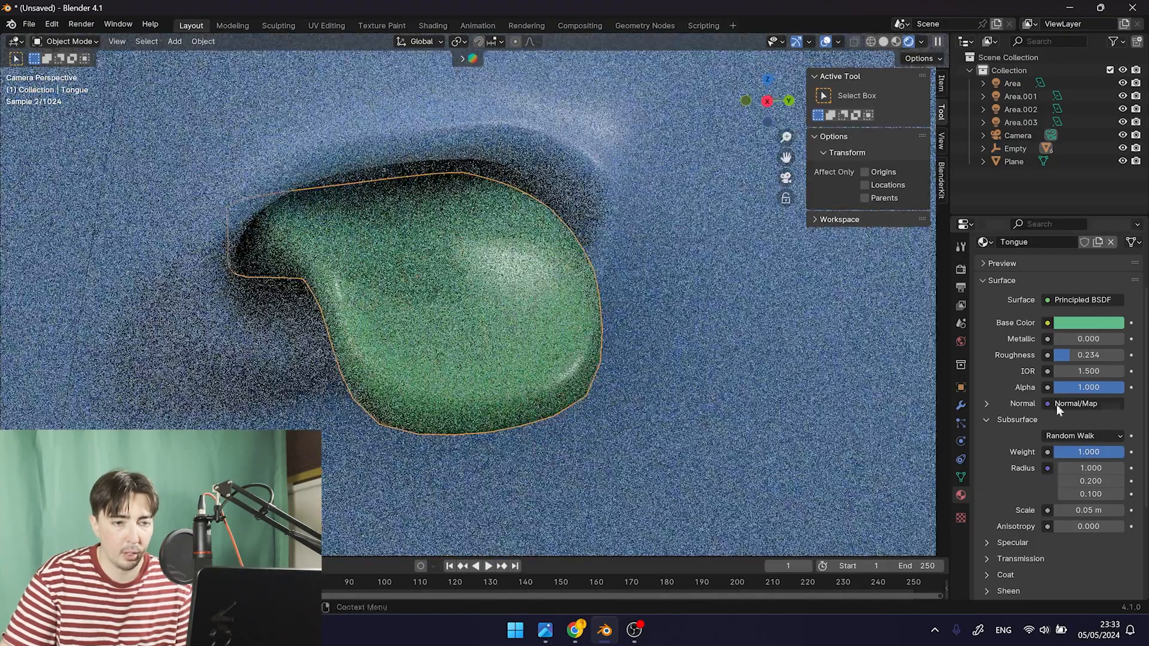
{"action": "mouse_move", "coordinate": [1091, 468]}
{"action": "left_mouse_down"}
{"action": "mouse_move", "coordinate": [1137, 468]}
{"action": "mouse_move", "coordinate": [1114, 481]}
{"action": "mouse_move", "coordinate": [1137, 481]}
{"action": "mouse_move", "coordinate": [1075, 477]}
{"action": "left_mouse_up"}
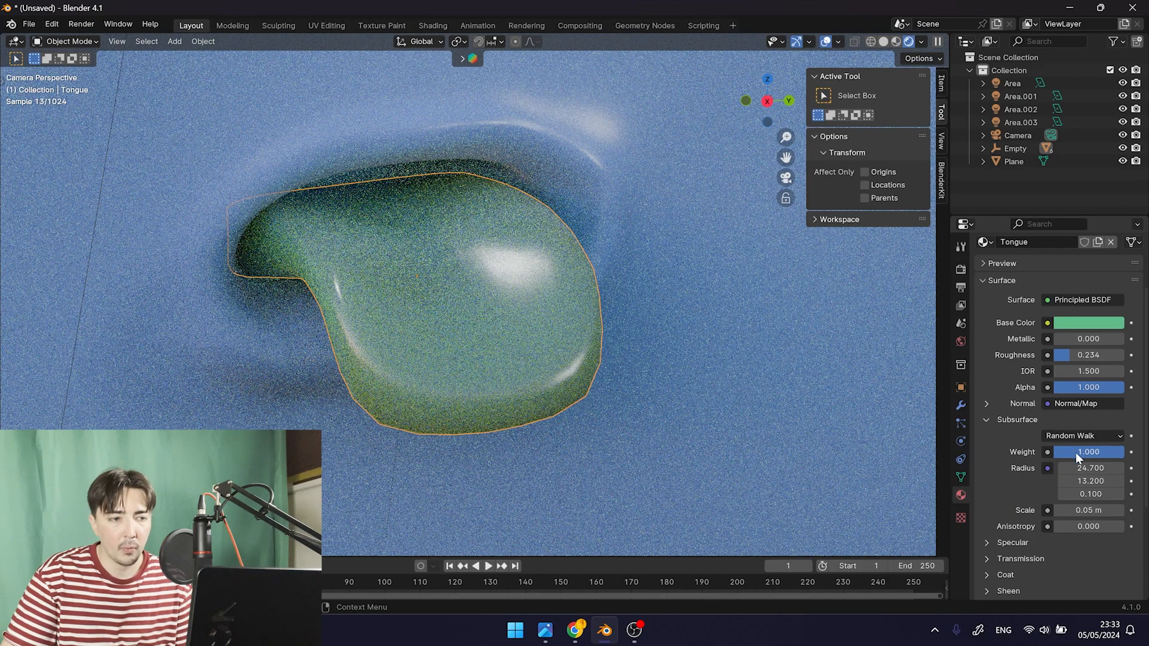
Reduce the tongue material's subsurface weight to about 0.253, after trying 0.405, and lower its first radius value to 13.6
{"action": "scroll", "coordinate": [395, 287], "scroll_direction": "down", "scroll_amount": 8}
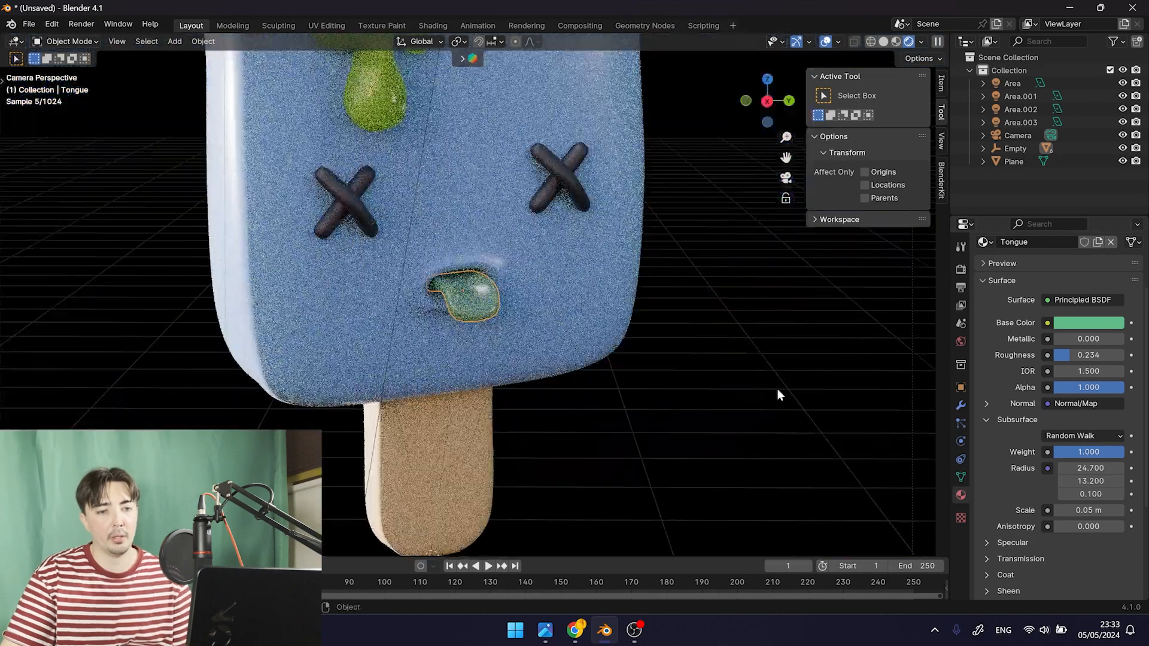
{"action": "left_click_drag", "start_coordinate": [1101, 453], "coordinate": [1058, 452]}
{"action": "left_click", "coordinate": [647, 322]}
{"action": "scroll", "coordinate": [687, 336], "scroll_direction": "up", "scroll_amount": 6}
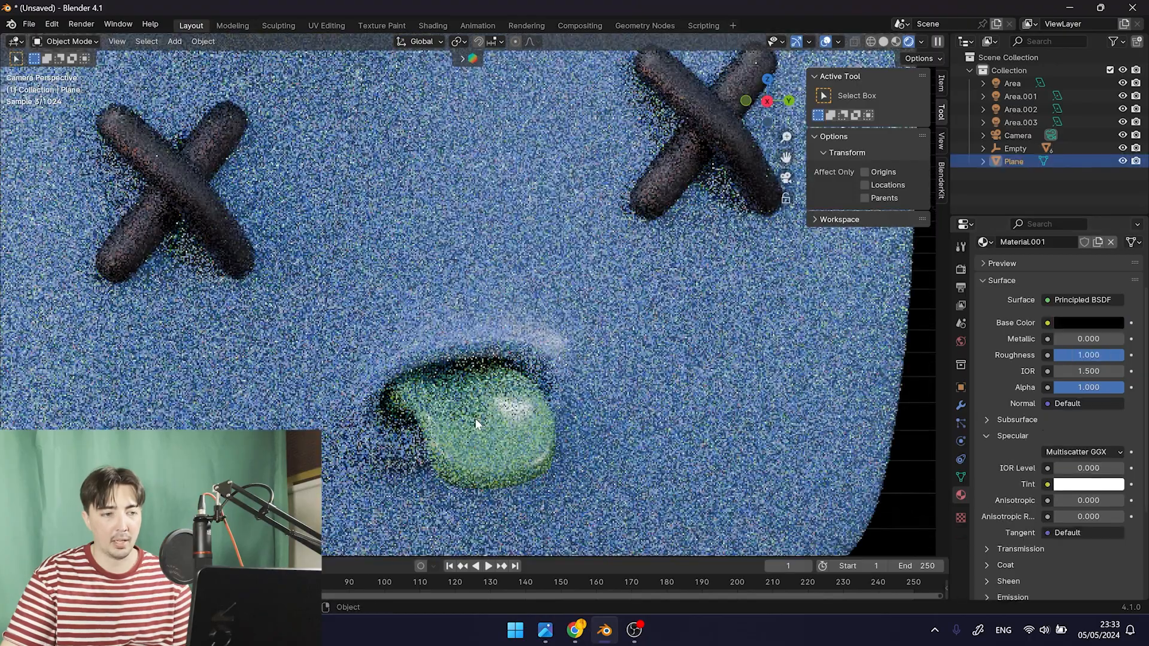
{"action": "left_click", "coordinate": [475, 418]}
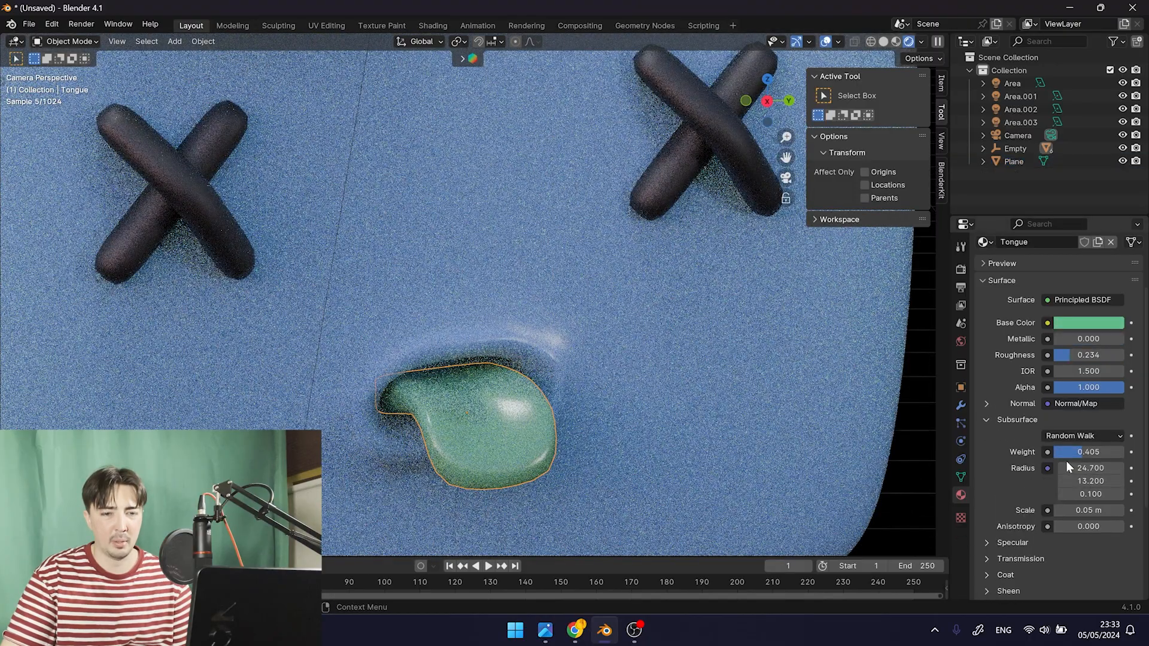
{"action": "left_click_drag", "start_coordinate": [1085, 453], "coordinate": [1046, 469]}
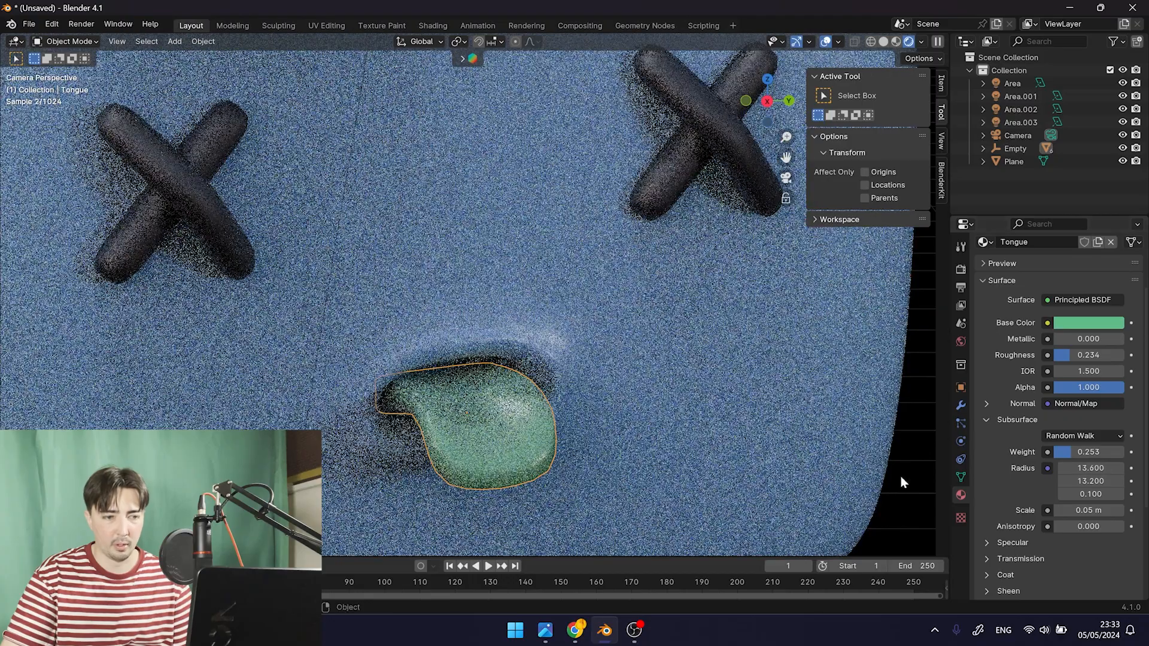
{"action": "left_click", "coordinate": [902, 475]}
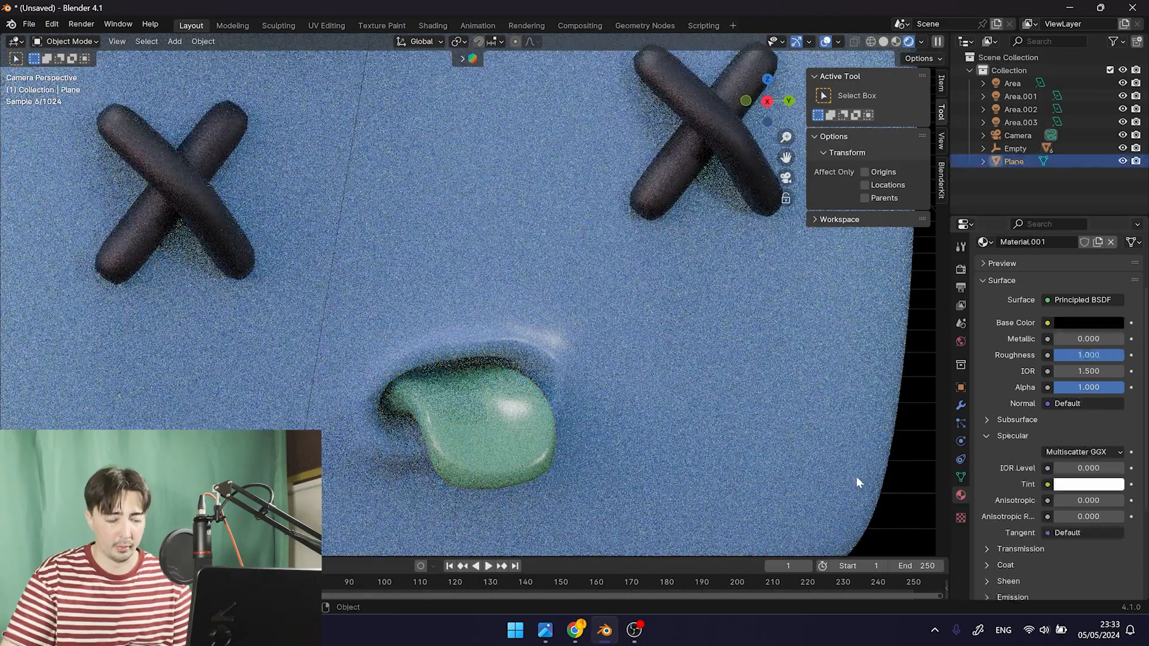
Examine the whole popsicle's rendered materials and lighting within the camera frame
{"action": "scroll", "coordinate": [857, 476], "scroll_direction": "down", "scroll_amount": 3}
{"action": "scroll", "coordinate": [839, 491], "scroll_direction": "down", "scroll_amount": 5}
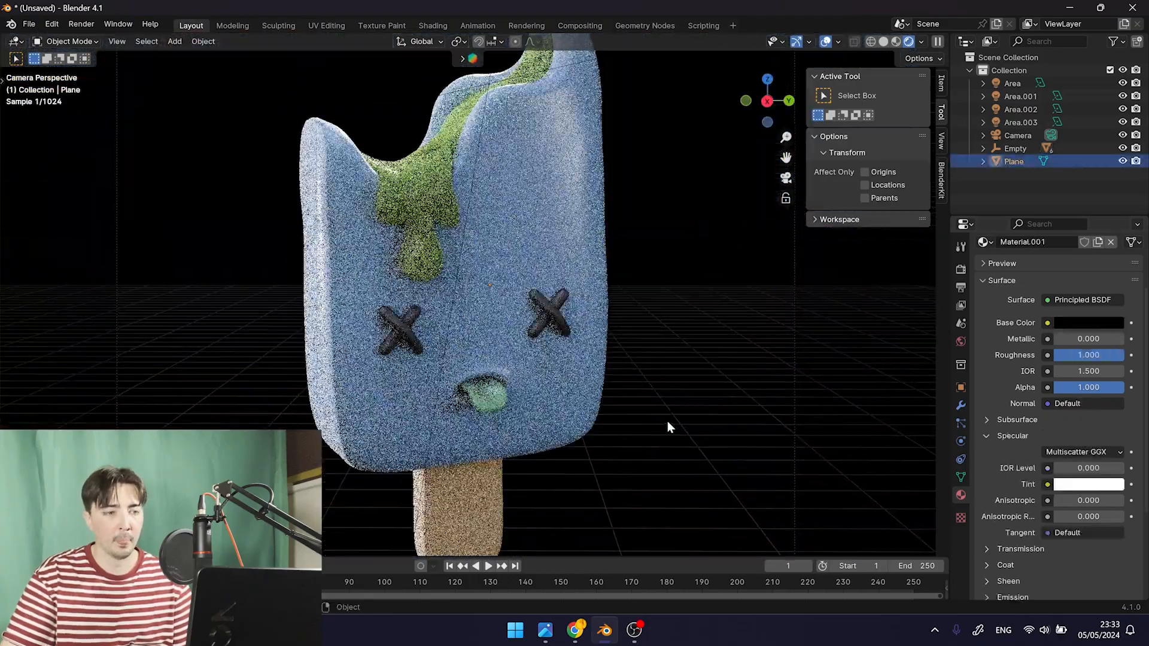
{"action": "scroll", "coordinate": [665, 417], "scroll_direction": "down", "scroll_amount": 4}
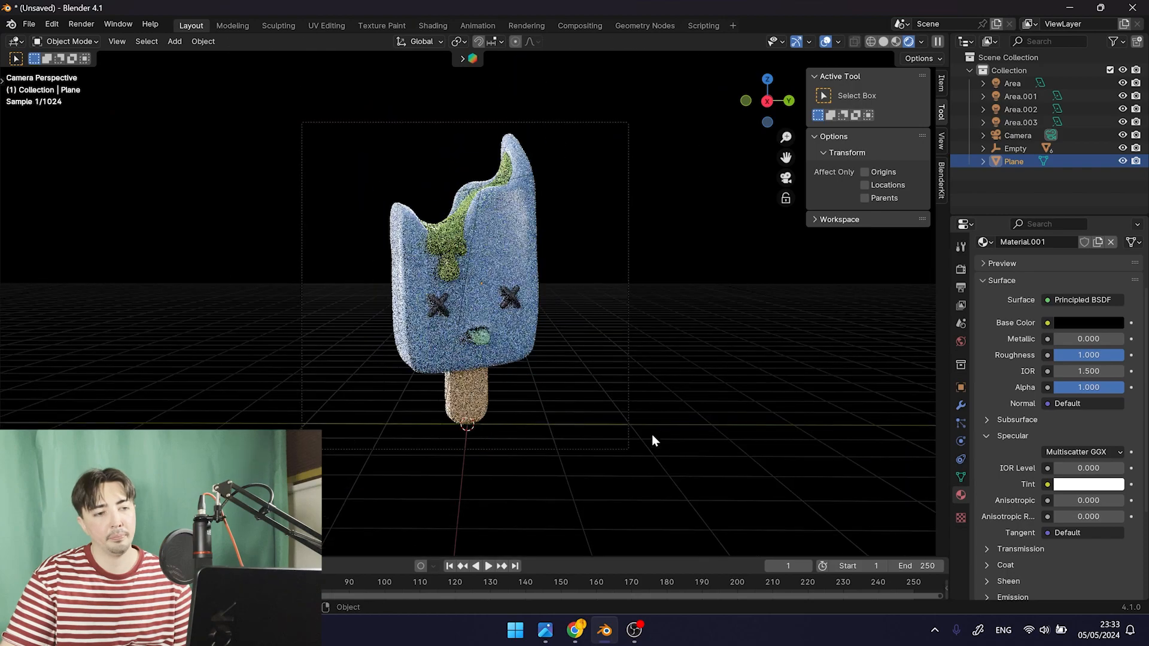
{"action": "middle_click_drag", "start_coordinate": [649, 413], "coordinate": [648, 431], "text": "shift"}
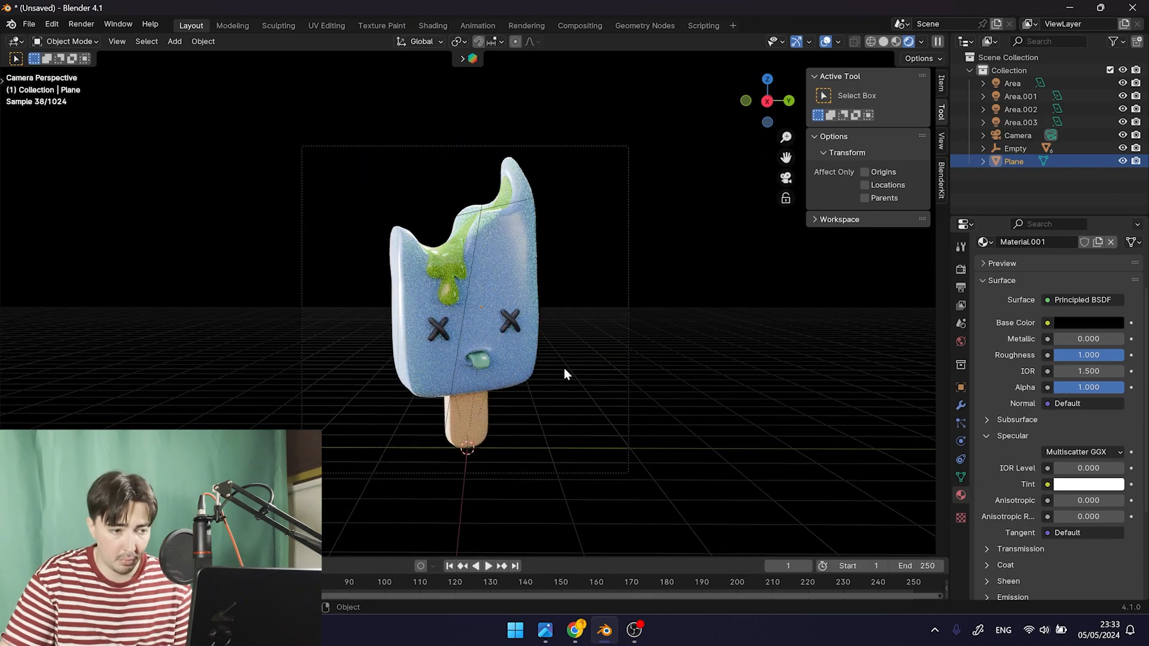
{"action": "scroll", "coordinate": [515, 415], "scroll_direction": "up", "scroll_amount": 1}
{"action": "middle_click_drag", "start_coordinate": [515, 415], "coordinate": [543, 436], "text": "shift"}
{"action": "scroll", "coordinate": [588, 426], "scroll_direction": "down", "scroll_amount": 1}
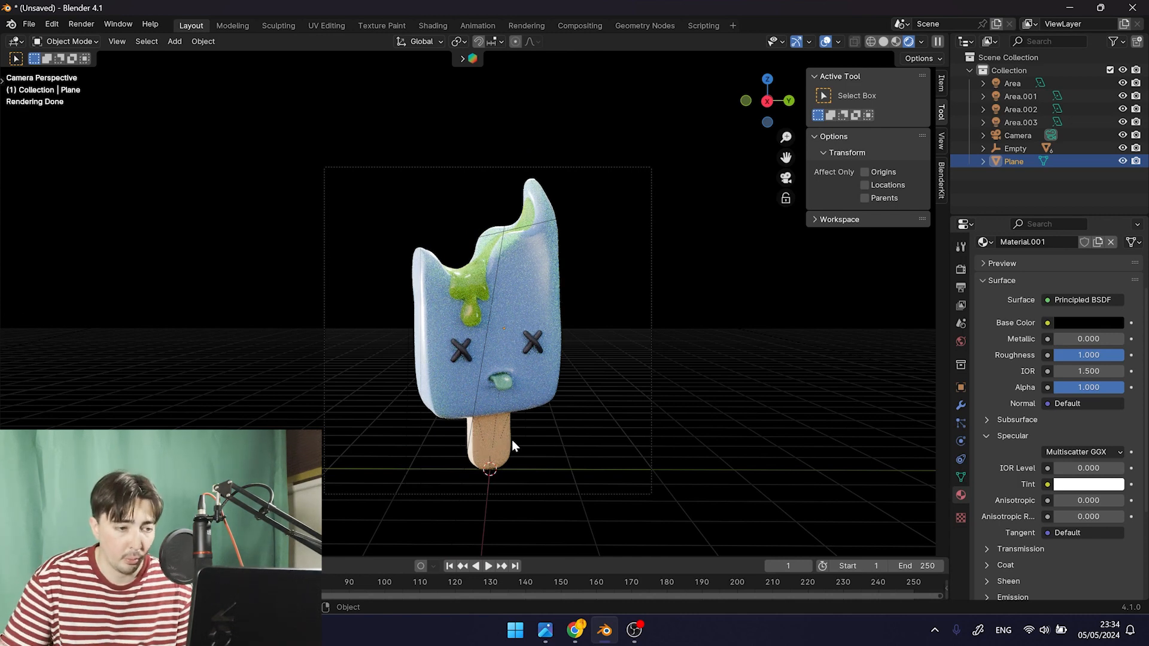
Open the popsicle stick's material nodes in the Shading workspace, with the stick framed in solid shading and the node area enlarged
{"action": "left_click", "coordinate": [486, 438]}
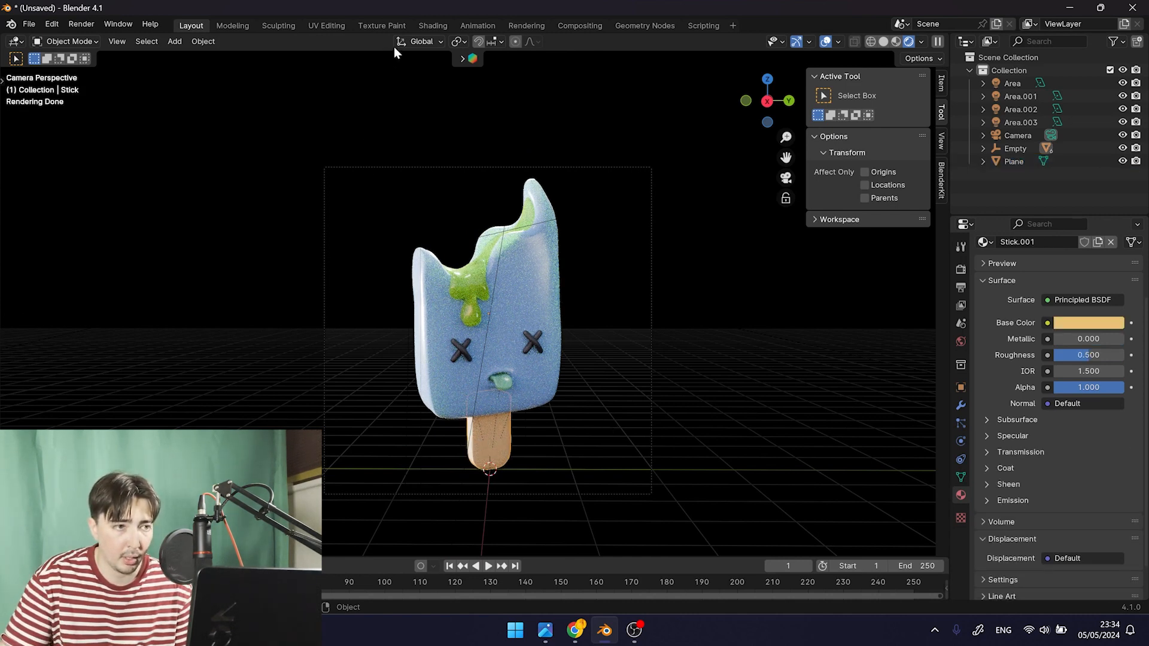
{"action": "left_click", "coordinate": [433, 26]}
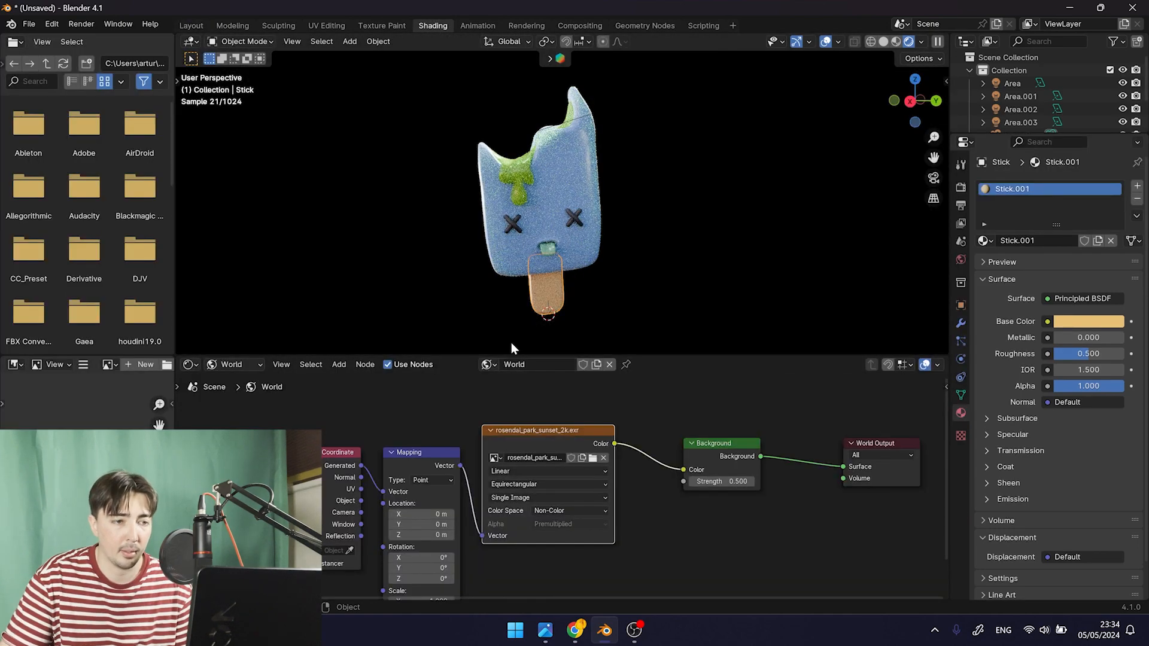
{"action": "key", "text": "KP_Decimal"}
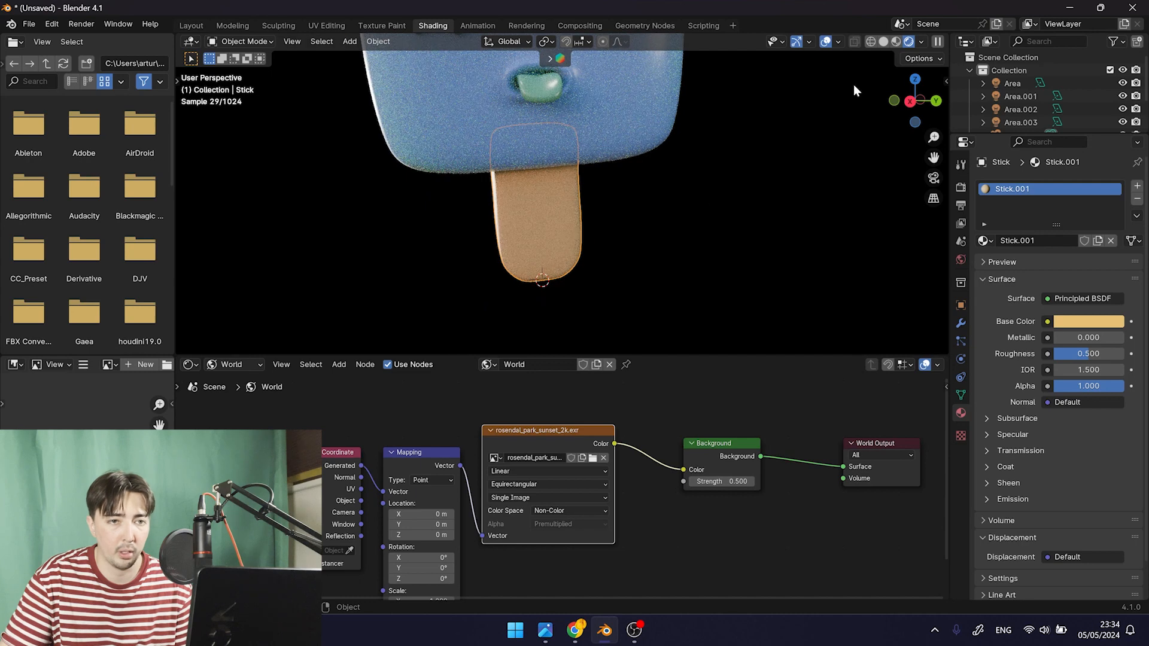
{"action": "left_click", "coordinate": [884, 42]}
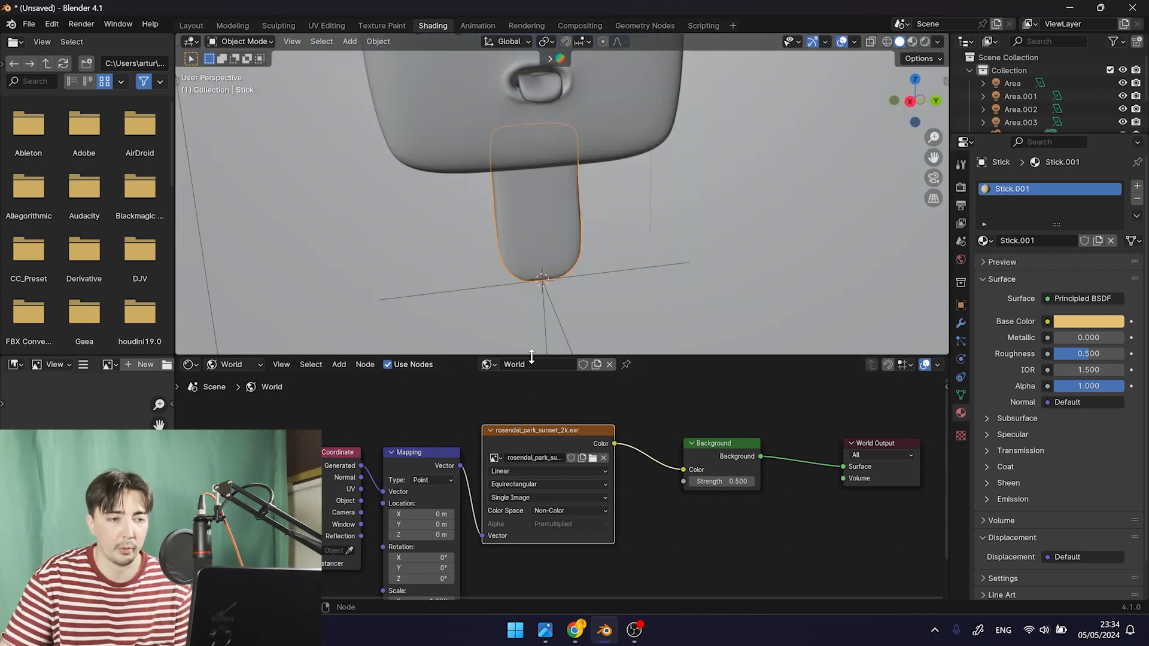
{"action": "left_click_drag", "start_coordinate": [531, 357], "coordinate": [529, 287]}
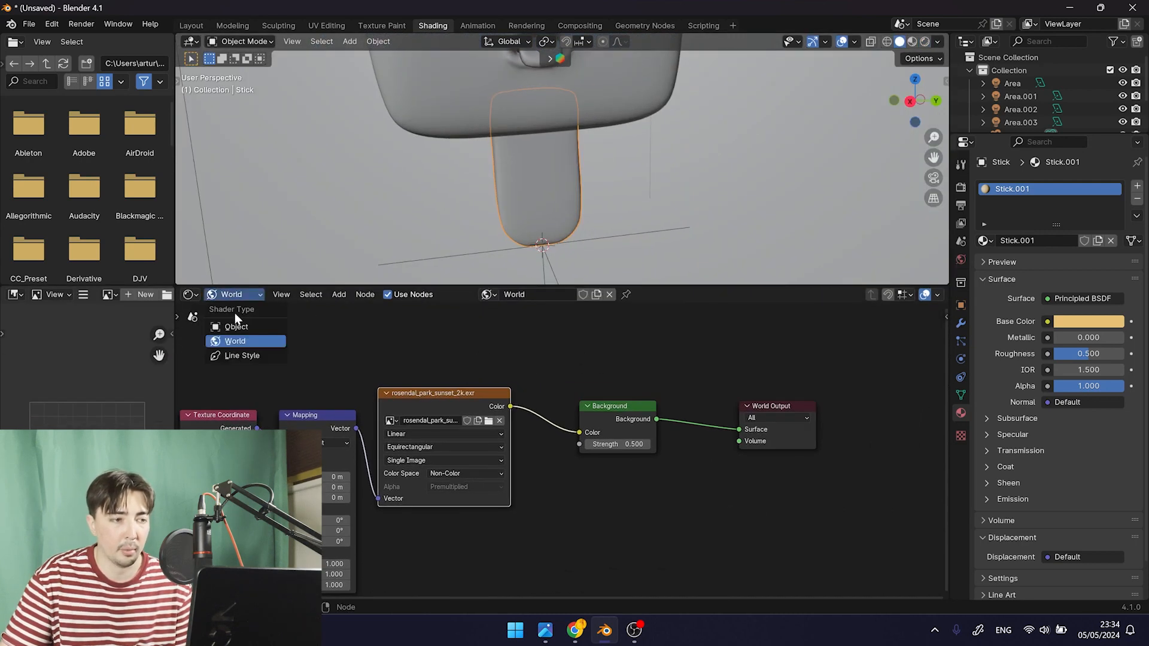
{"action": "left_click", "coordinate": [236, 326]}
{"action": "left_click", "coordinate": [506, 387]}
{"action": "middle_click_drag", "start_coordinate": [507, 386], "coordinate": [509, 392]}
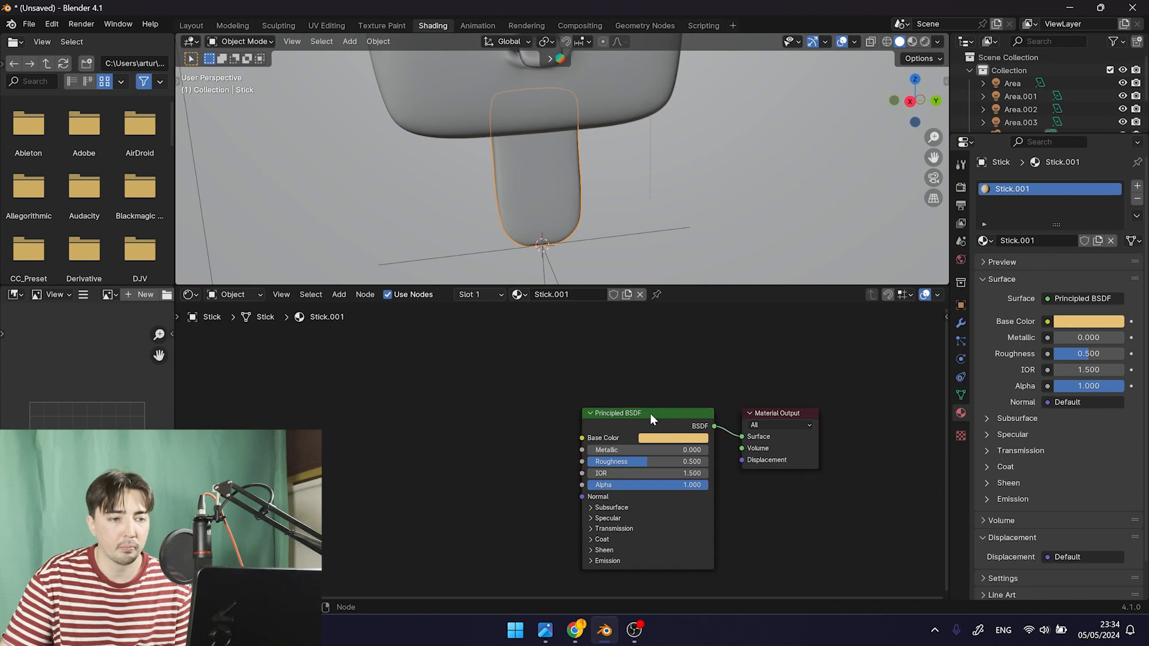
Add a Displacement node to the stick material and connect it to the Material Output's Displacement input
{"action": "left_click_drag", "start_coordinate": [652, 419], "coordinate": [527, 372]}
{"action": "scroll", "coordinate": [683, 429], "scroll_direction": "down", "scroll_amount": 2, "text": "shift"}
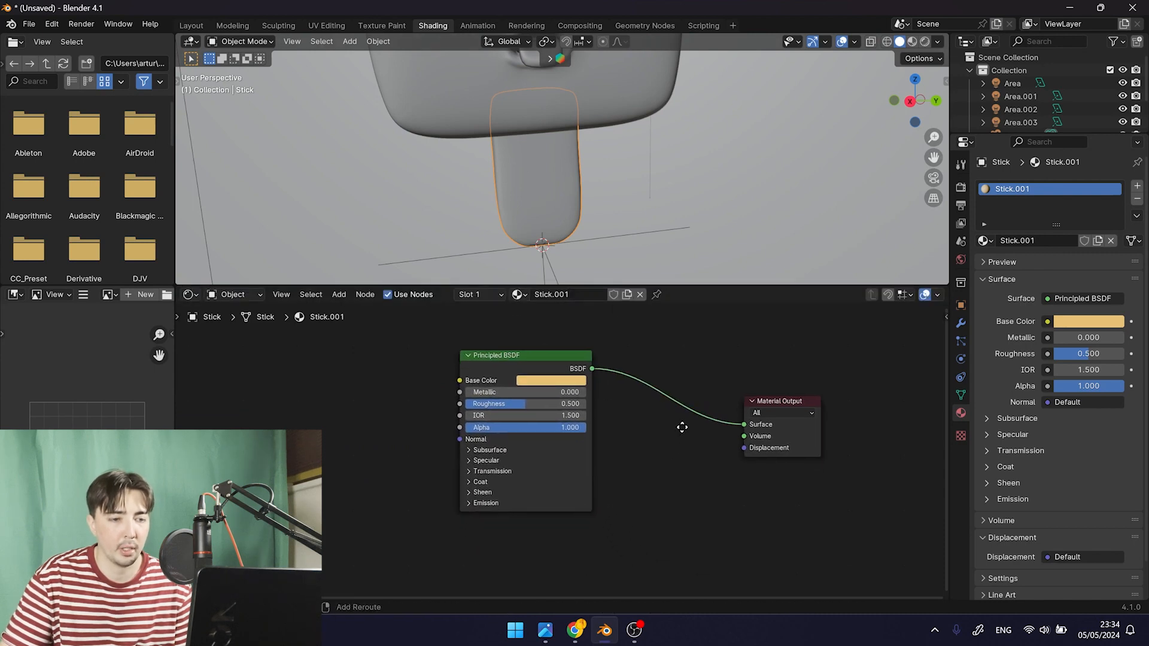
{"action": "key", "text": "shift+a"}
{"action": "type", "text": "dis"}
{"action": "key", "text": "Return"}
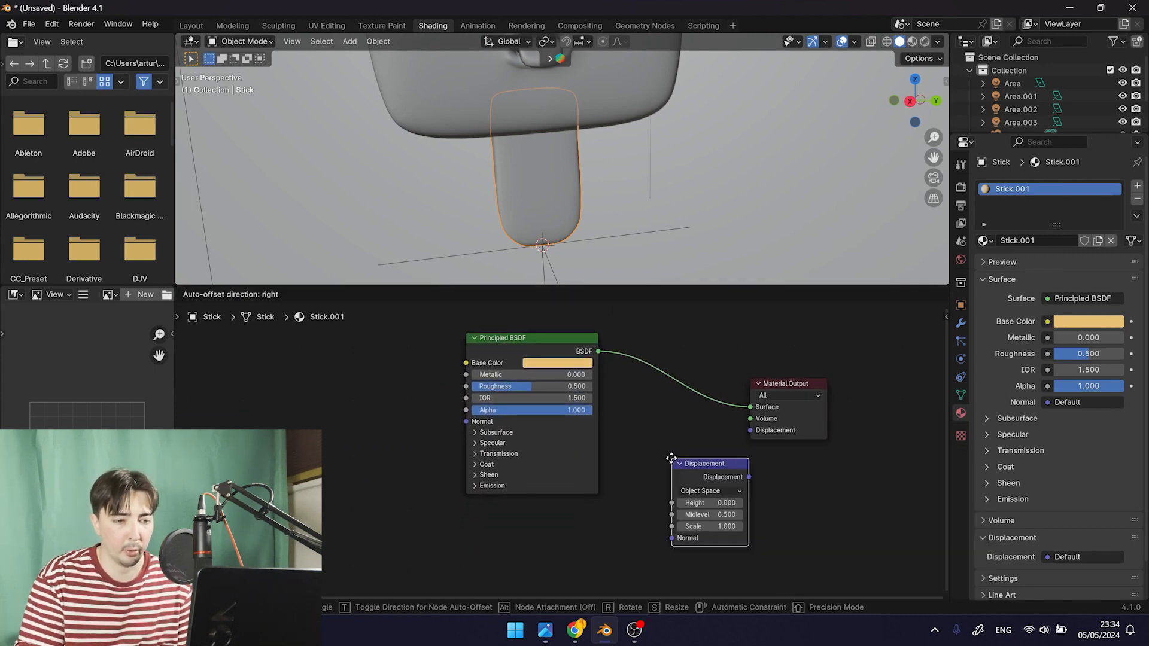
{"action": "left_click", "coordinate": [672, 459]}
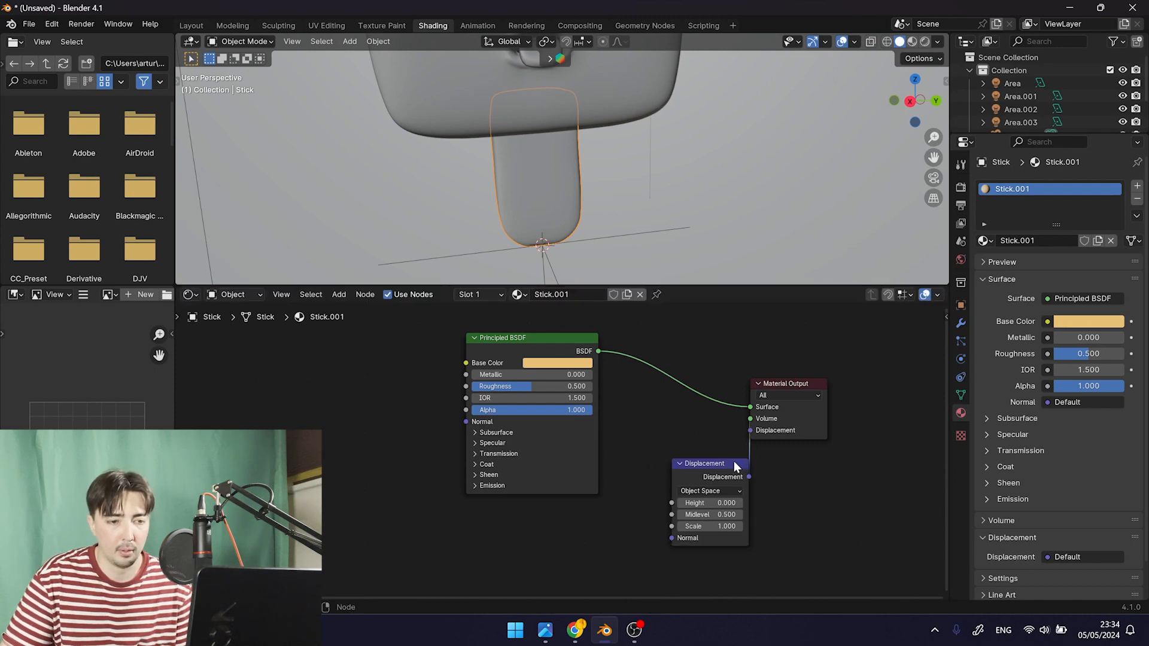
{"action": "left_click_drag", "start_coordinate": [736, 467], "coordinate": [669, 475]}
{"action": "left_click", "coordinate": [750, 420]}
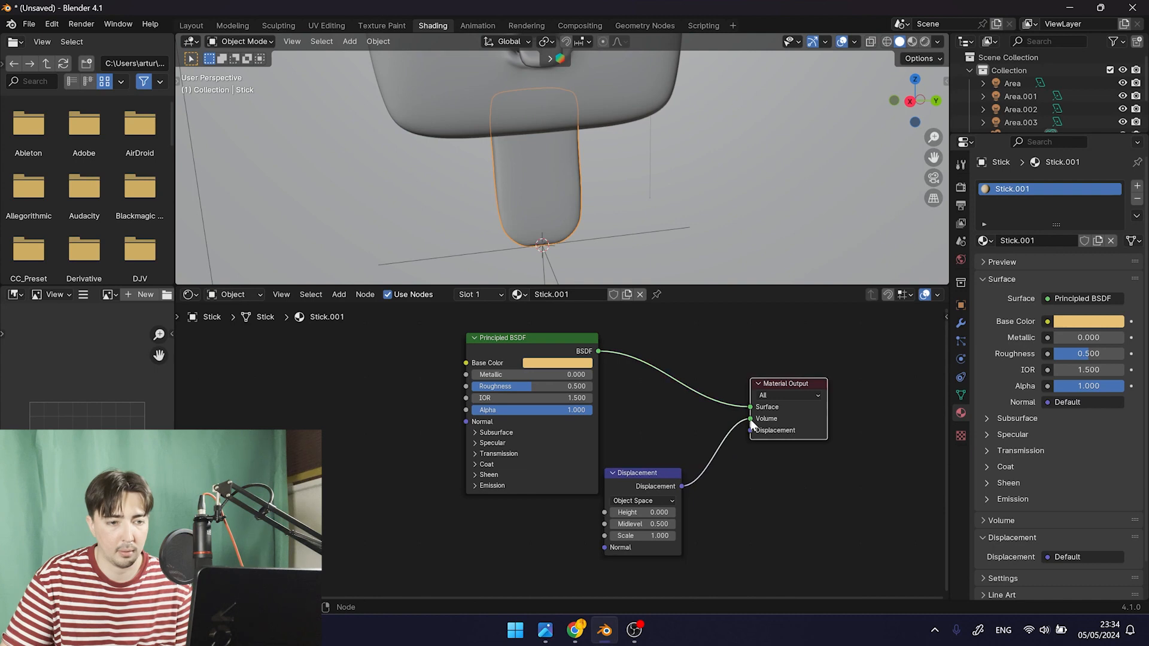
{"action": "left_click_drag", "start_coordinate": [747, 432], "coordinate": [746, 434]}
{"action": "middle_click_drag", "start_coordinate": [724, 517], "coordinate": [755, 509]}
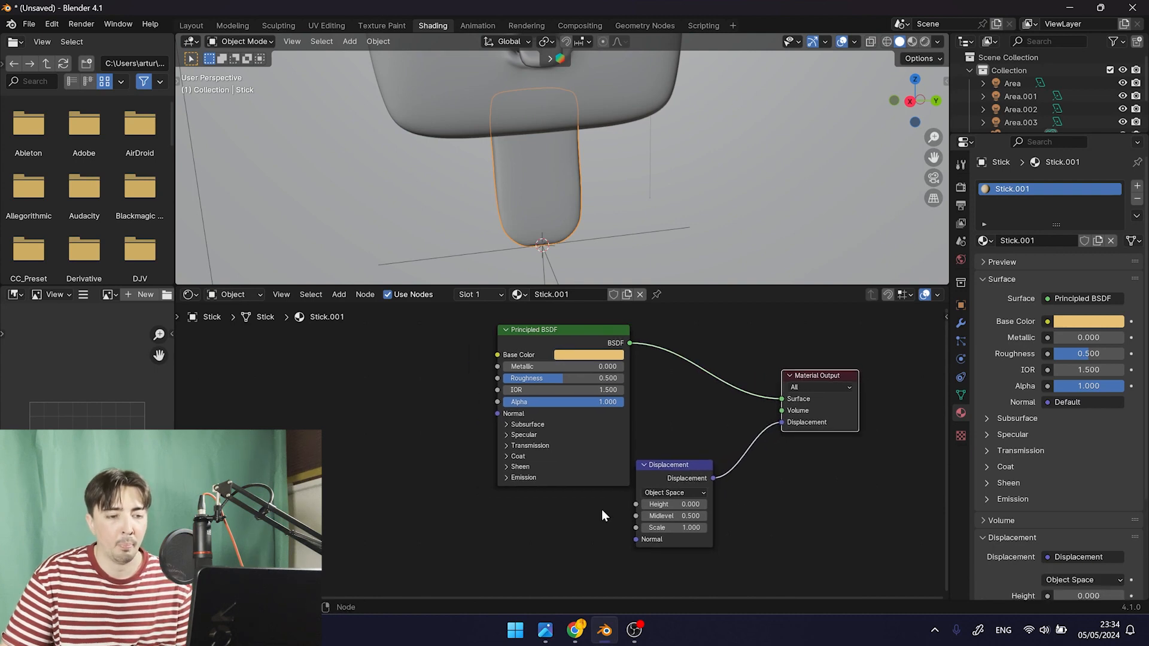
Add a Noise Texture beside the Displacement node and feed it with Texture Coordinate and Mapping nodes
{"action": "scroll", "coordinate": [606, 474], "scroll_direction": "down", "scroll_amount": 3}
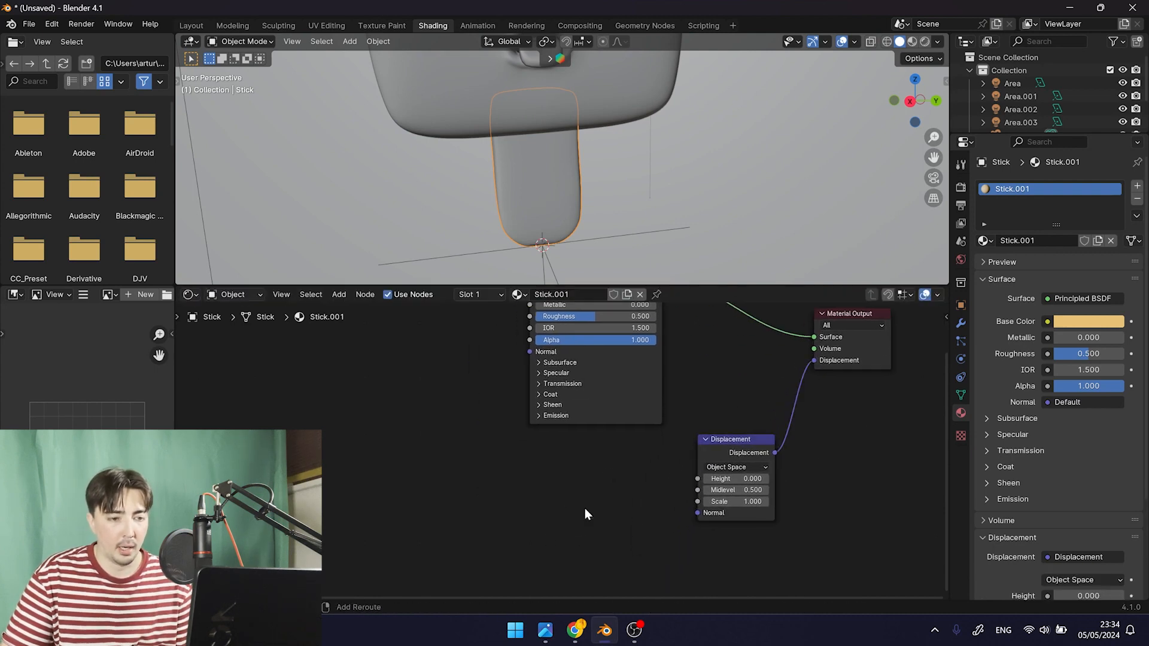
{"action": "key", "text": "shift+a"}
{"action": "mouse_move", "coordinate": [584, 513]}
{"action": "type", "text": "noise"}
{"action": "key", "text": "Return"}
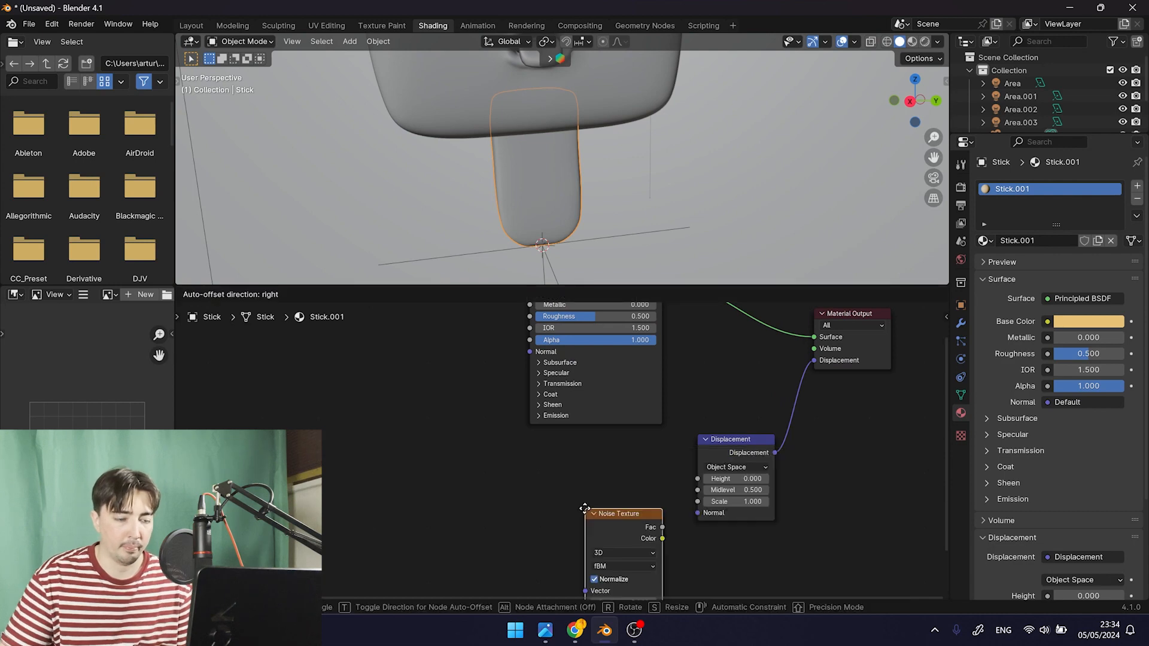
{"action": "left_click", "coordinate": [480, 483]}
{"action": "scroll", "coordinate": [583, 505], "scroll_direction": "down", "scroll_amount": 2}
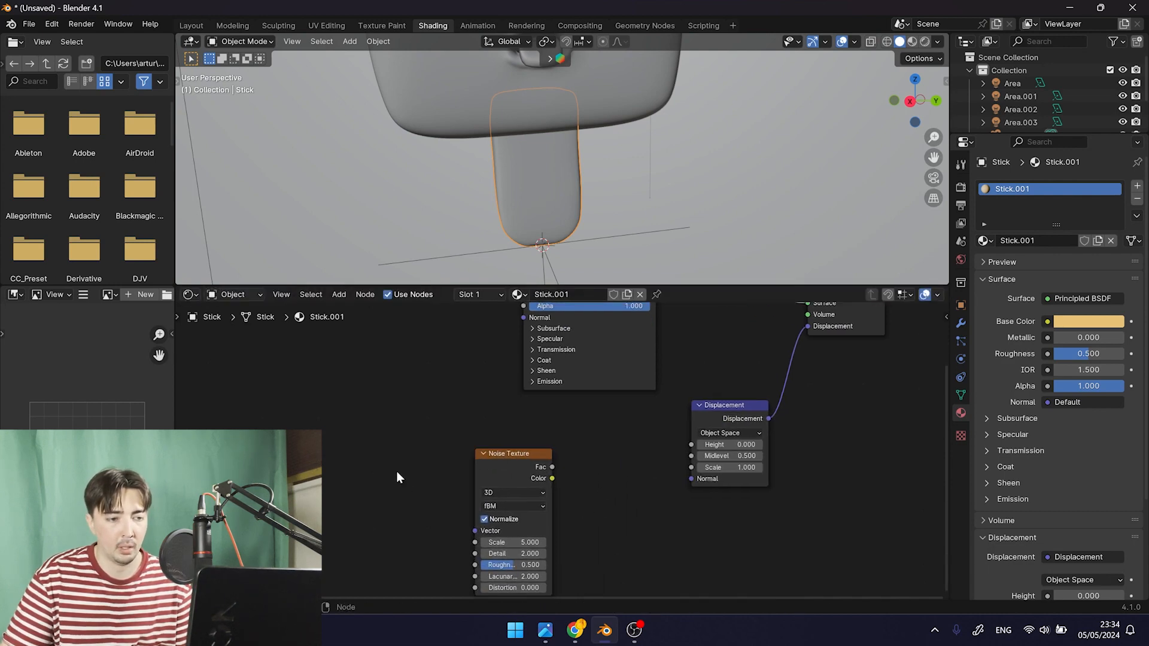
{"action": "middle_click_drag", "start_coordinate": [396, 472], "coordinate": [452, 474]}
{"action": "key", "text": "ctrl+t"}
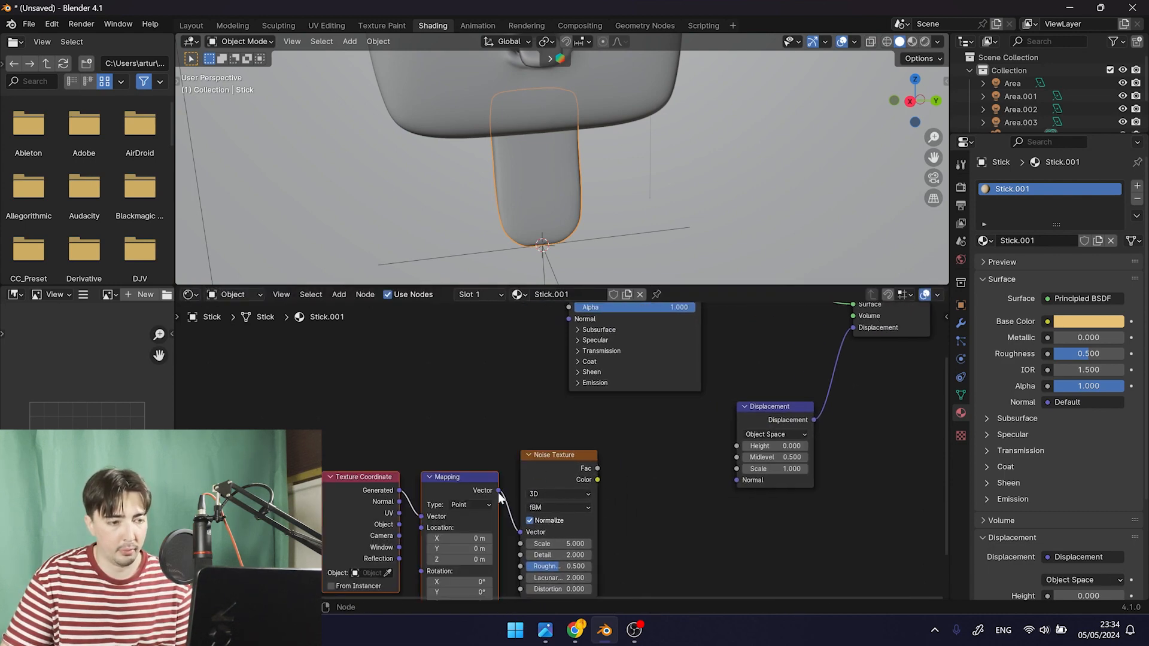
Map the noise through UV coordinates and connect its Color output to the Displacement node's Height
{"action": "scroll", "coordinate": [394, 465], "scroll_direction": "down", "scroll_amount": 1}
{"action": "mouse_move", "coordinate": [404, 492]}
{"action": "left_mouse_down"}
{"action": "mouse_move", "coordinate": [443, 496]}
{"action": "mouse_move", "coordinate": [423, 496]}
{"action": "left_mouse_up"}
{"action": "left_click", "coordinate": [408, 494]}
{"action": "scroll", "coordinate": [675, 462], "scroll_direction": "up", "scroll_amount": 2}
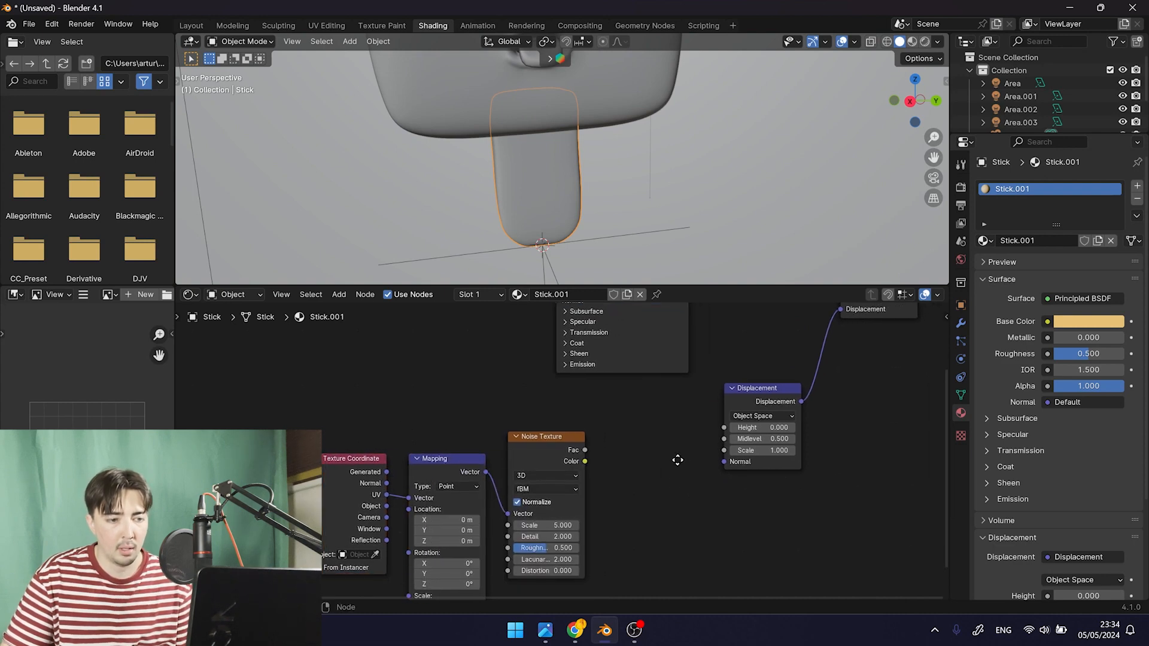
{"action": "left_click_drag", "start_coordinate": [588, 468], "coordinate": [767, 426]}
{"action": "scroll", "coordinate": [682, 488], "scroll_direction": "down", "scroll_amount": 3}
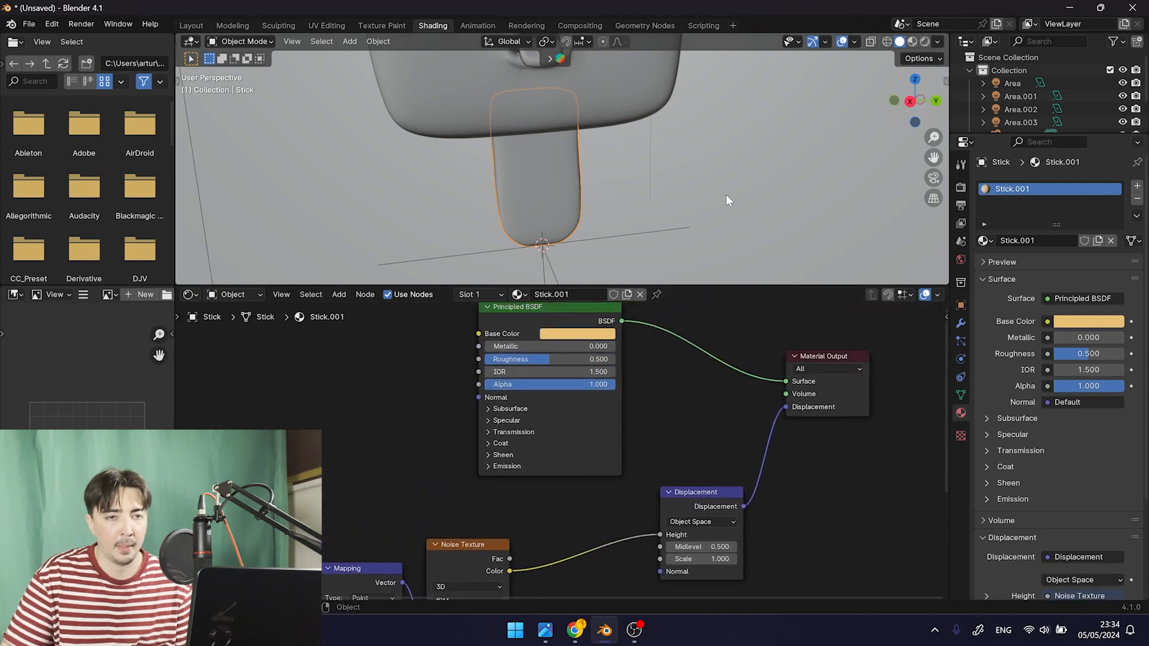
Show the popsicle in rendered shading and preview the noise by connecting the Noise Texture's Color to the Material Output's Surface
{"action": "left_click", "coordinate": [925, 42]}
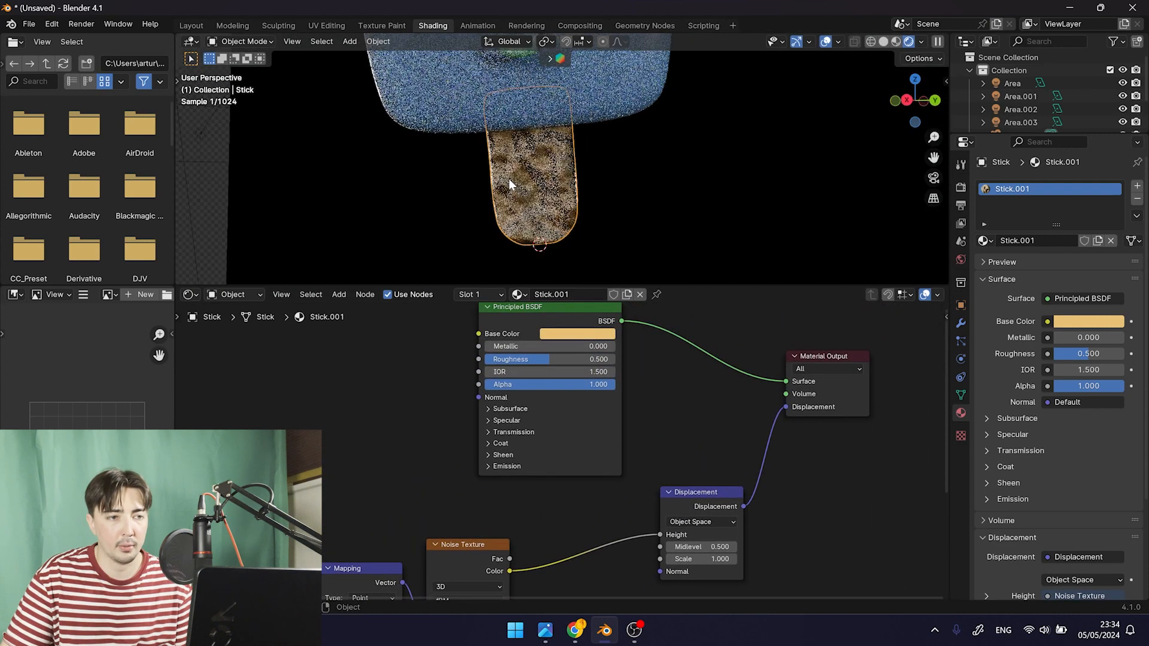
{"action": "middle_click_drag", "start_coordinate": [537, 217], "coordinate": [565, 185]}
{"action": "scroll", "coordinate": [477, 205], "scroll_direction": "down", "scroll_amount": 3}
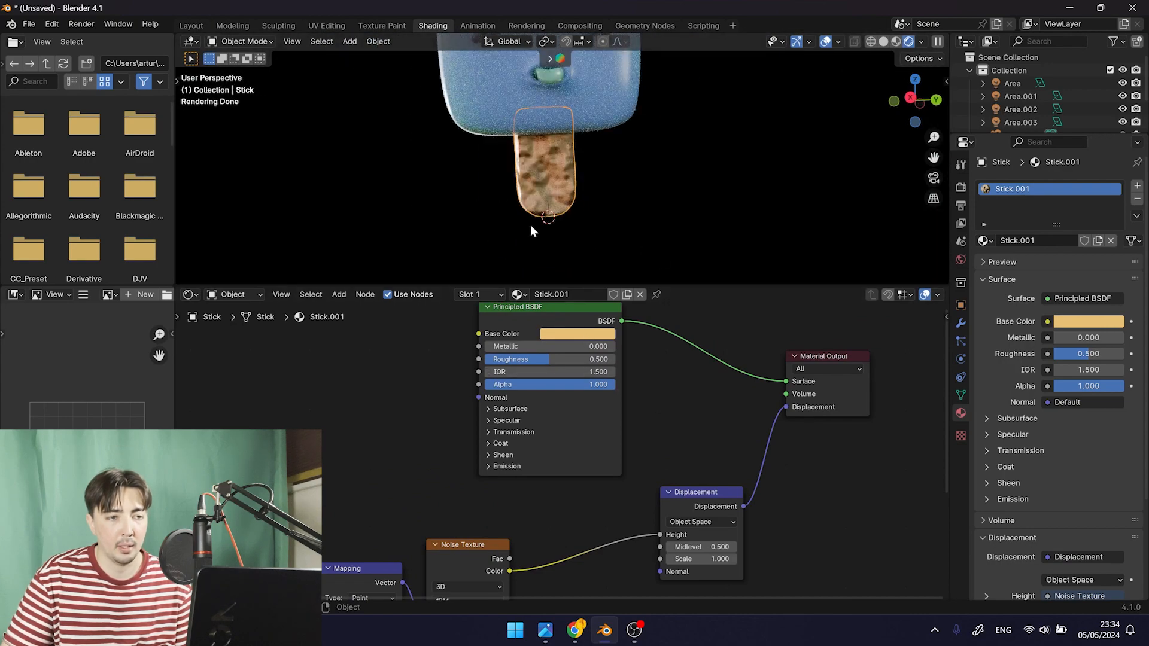
{"action": "middle_click_drag", "start_coordinate": [419, 411], "coordinate": [428, 385]}
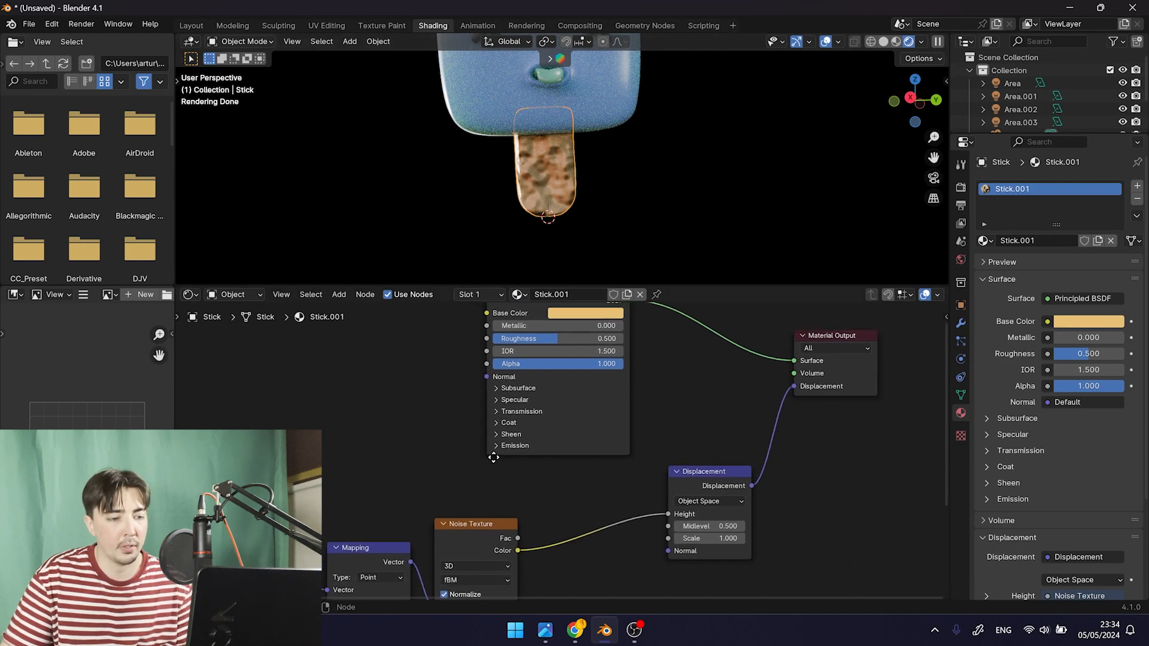
{"action": "left_click_drag", "start_coordinate": [519, 545], "coordinate": [775, 401]}
{"action": "scroll", "coordinate": [588, 223], "scroll_direction": "up", "scroll_amount": 1}
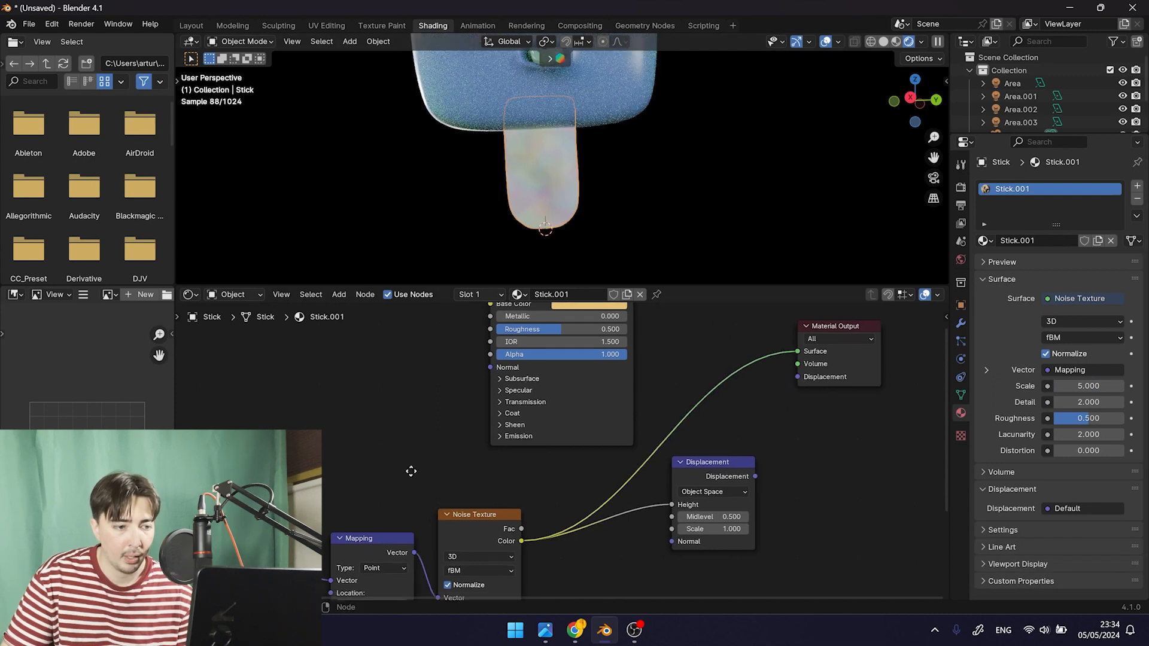
Make room between the texture nodes and the Displacement node by moving the noise node group and the Displacement node apart
{"action": "middle_click_drag", "start_coordinate": [396, 449], "coordinate": [427, 367]}
{"action": "left_click_drag", "start_coordinate": [246, 401], "coordinate": [520, 505]}
{"action": "left_click_drag", "start_coordinate": [529, 443], "coordinate": [427, 438]}
{"action": "middle_click_drag", "start_coordinate": [694, 458], "coordinate": [688, 536]}
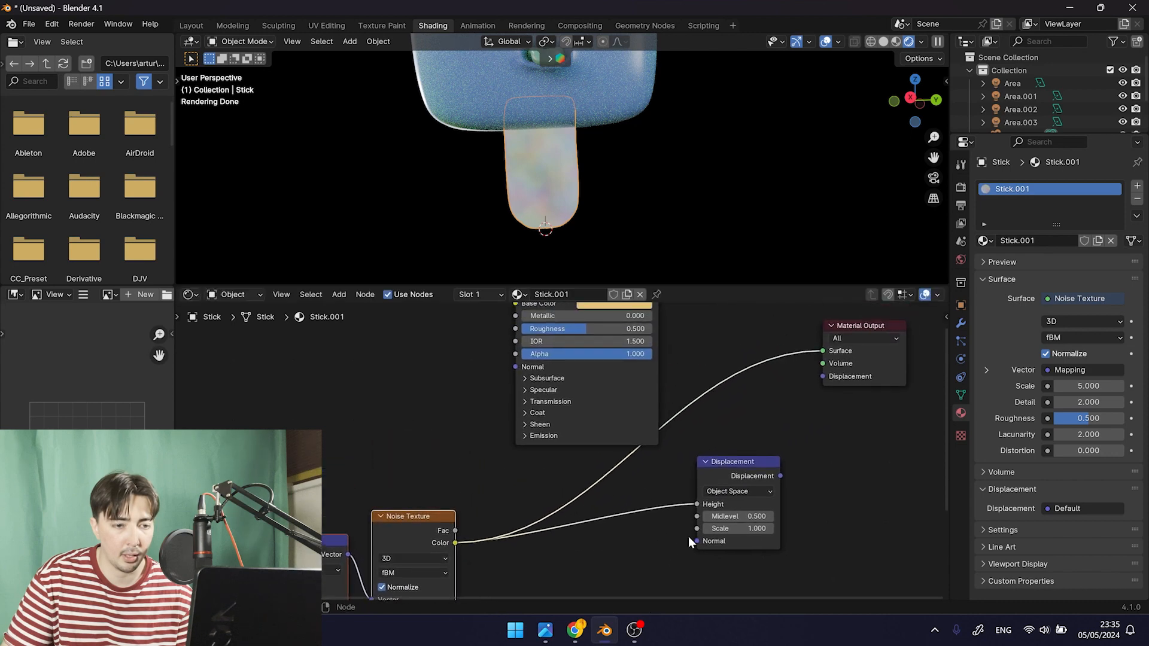
{"action": "left_click_drag", "start_coordinate": [745, 466], "coordinate": [832, 502]}
{"action": "middle_click_drag", "start_coordinate": [715, 497], "coordinate": [752, 476]}
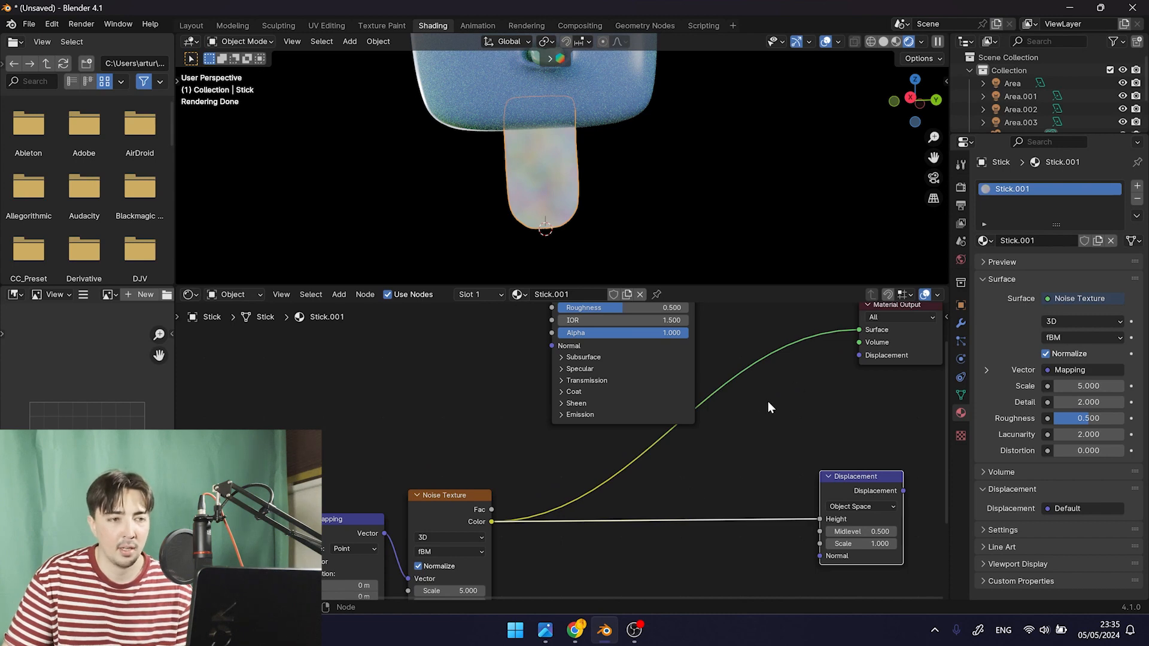
Insert a Color Ramp between the Noise Texture's Color output and the Displacement node's Height, and position it between them
{"action": "middle_click_drag", "start_coordinate": [739, 432], "coordinate": [748, 437]}
{"action": "key", "text": "shift+a"}
{"action": "type", "text": "color ram"}
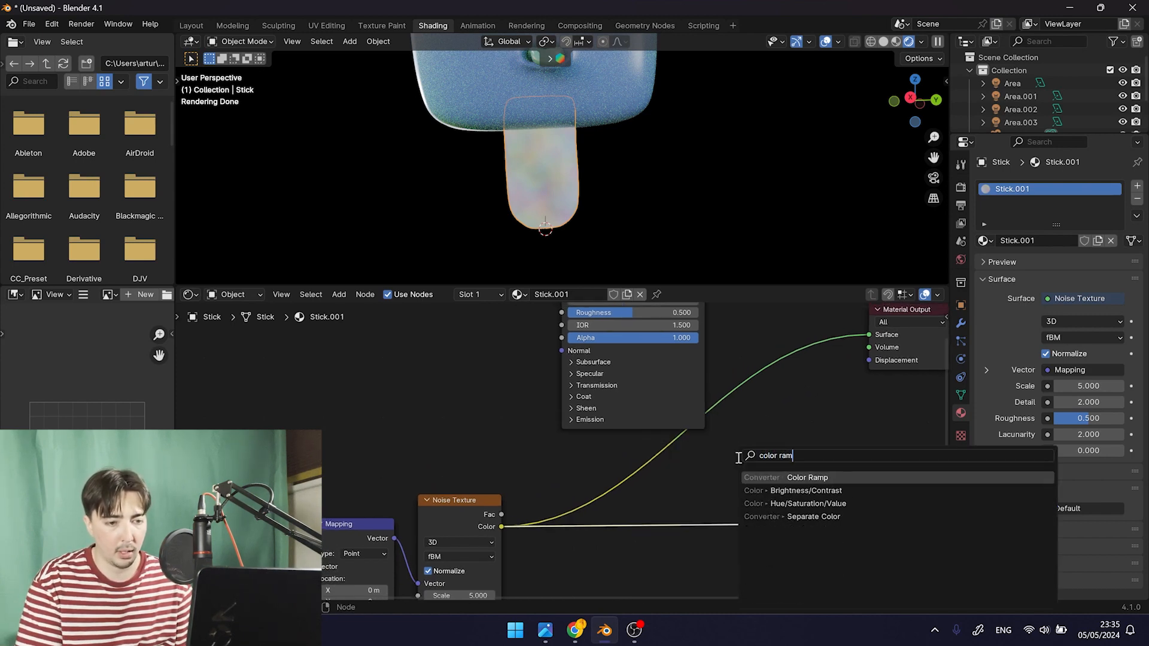
{"action": "key", "text": "Return"}
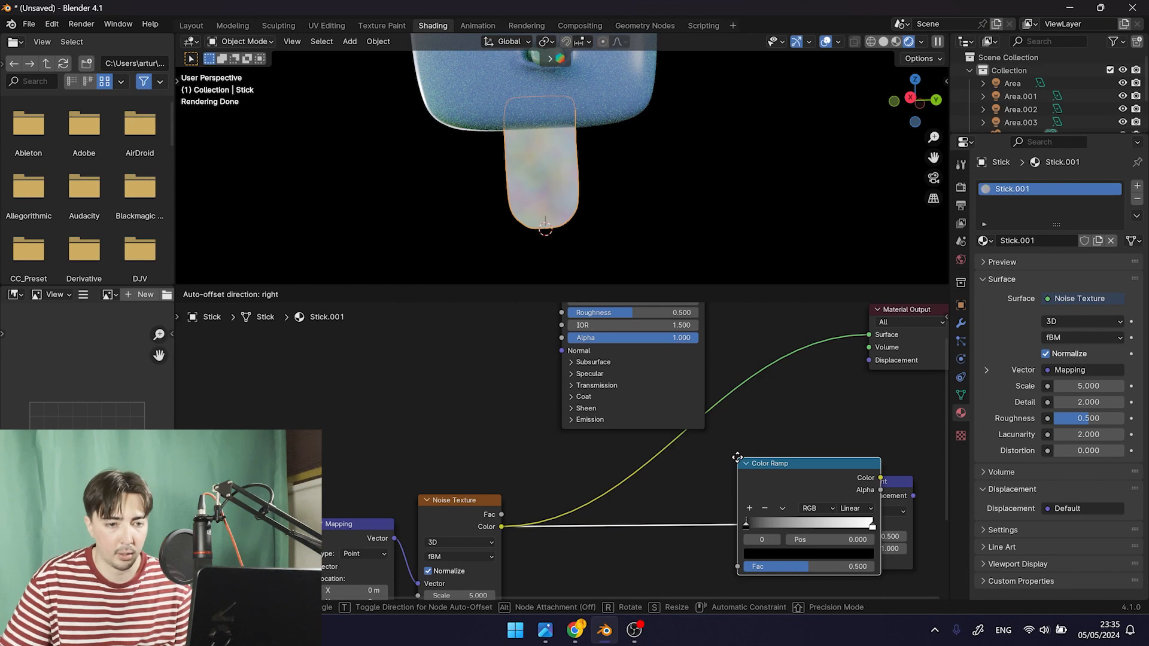
{"action": "left_click", "coordinate": [640, 501]}
{"action": "middle_click_drag", "start_coordinate": [707, 468], "coordinate": [707, 422]}
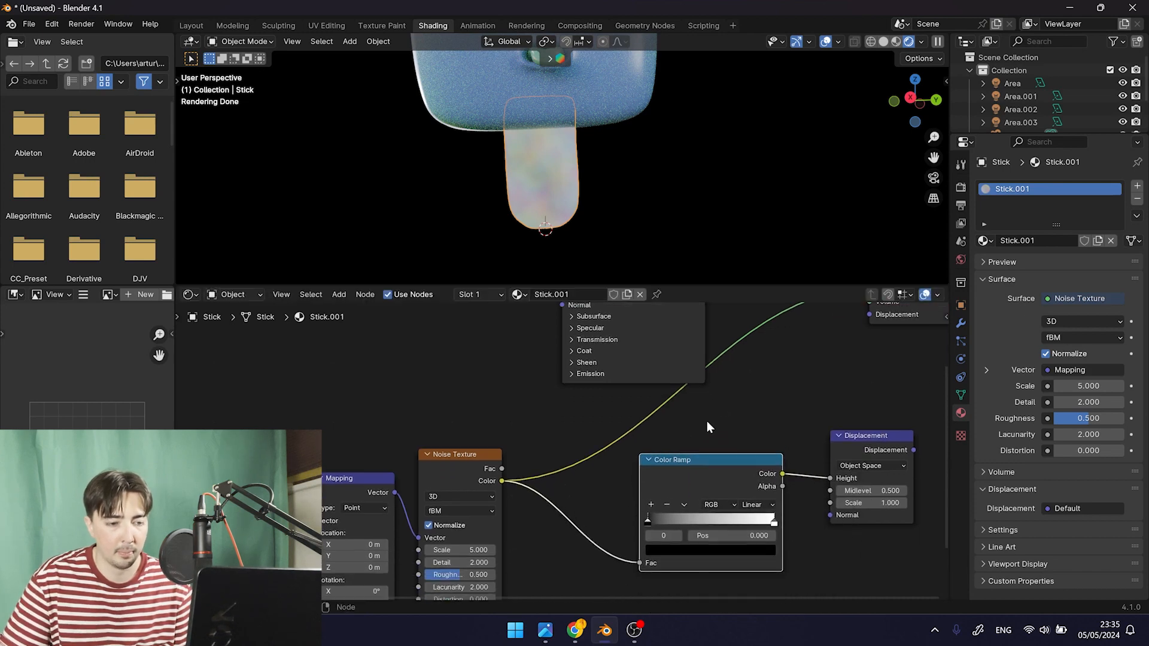
{"action": "middle_click_drag", "start_coordinate": [815, 431], "coordinate": [757, 462]}
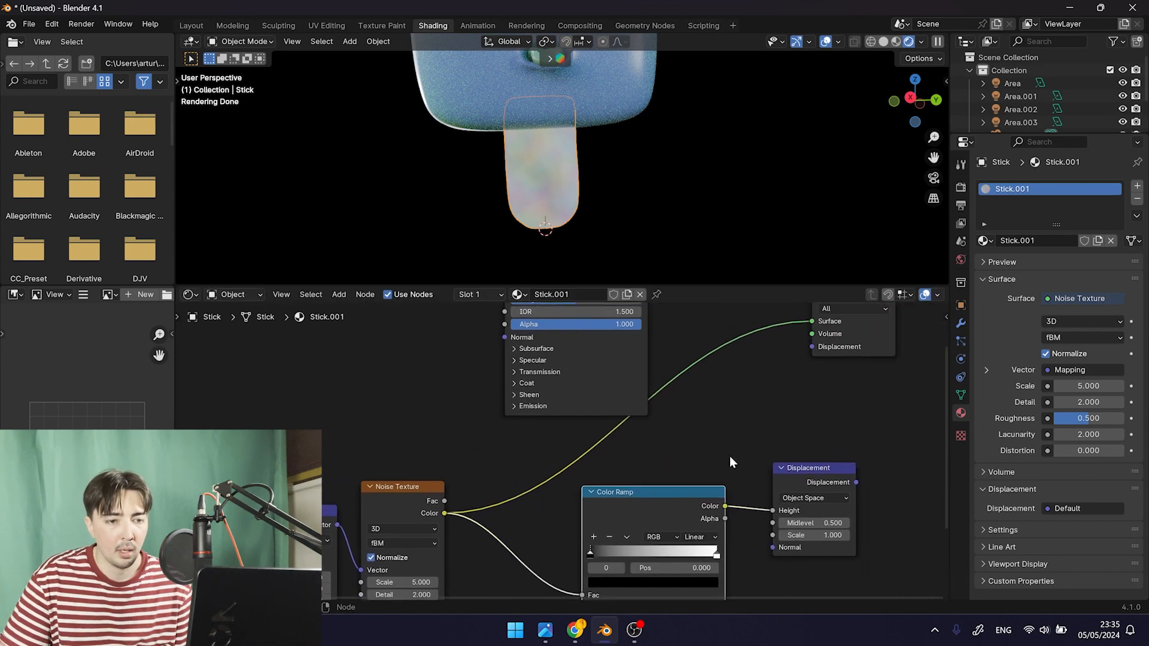
{"action": "left_click_drag", "start_coordinate": [613, 506], "coordinate": [632, 461]}
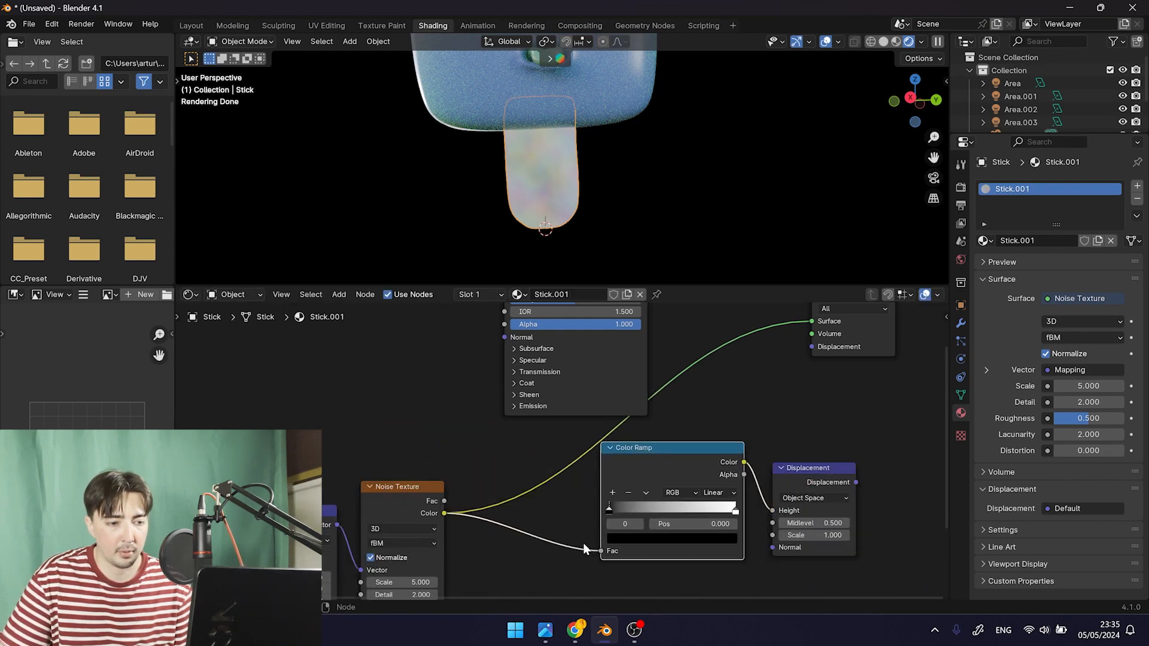
Preview the Color Ramp by detaching it from the Displacement Height and connecting its Color to the Material Output's Surface
{"action": "left_click_drag", "start_coordinate": [598, 551], "coordinate": [514, 551]}
{"action": "left_click_drag", "start_coordinate": [775, 511], "coordinate": [745, 510]}
{"action": "left_click_drag", "start_coordinate": [675, 455], "coordinate": [635, 439]}
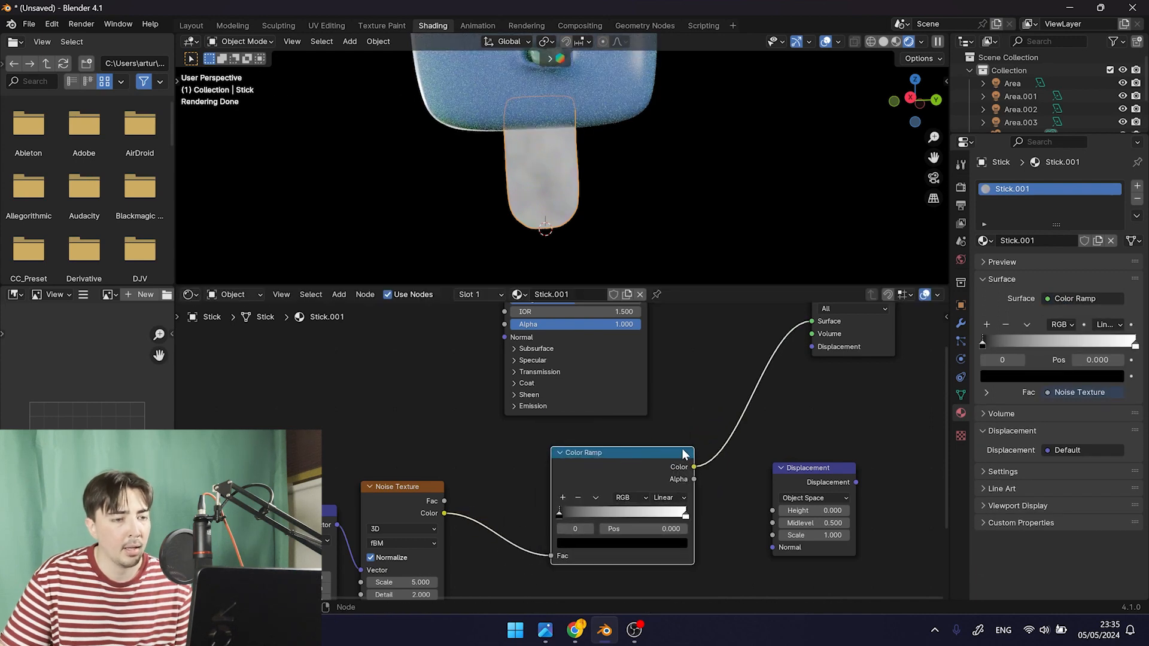
Shift the Color Ramp's black stop to position 0.290 to increase the noise contrast
{"action": "left_click_drag", "start_coordinate": [557, 515], "coordinate": [579, 515]}
{"action": "key", "text": "g"}
{"action": "left_click", "coordinate": [670, 517]}
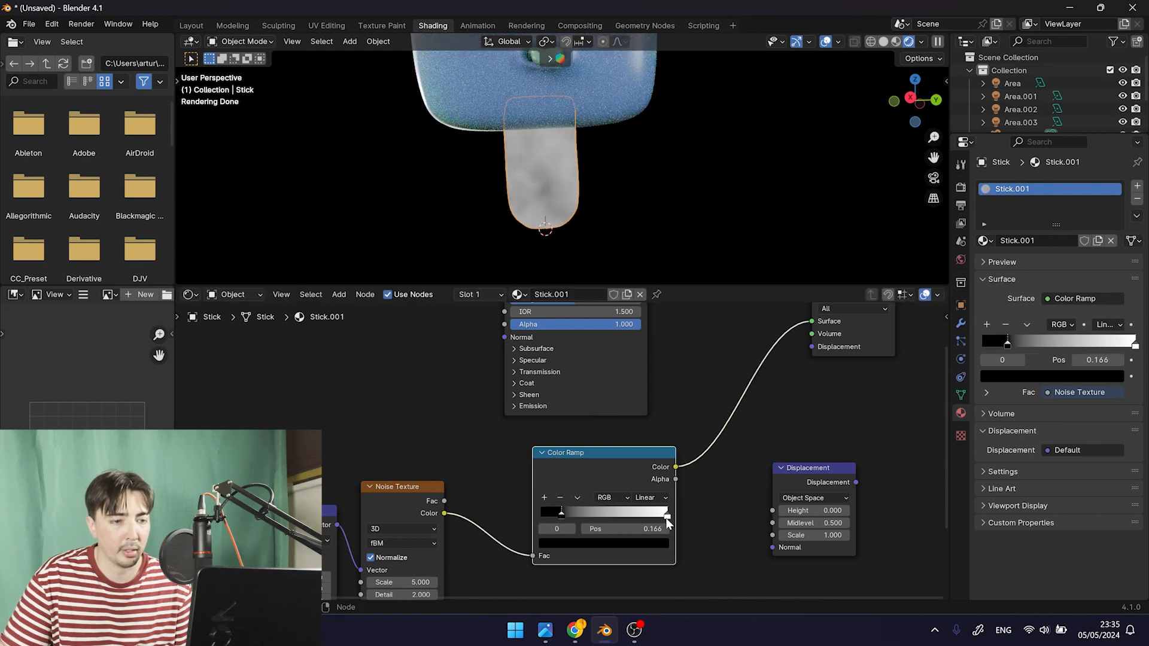
{"action": "left_click", "coordinate": [669, 513]}
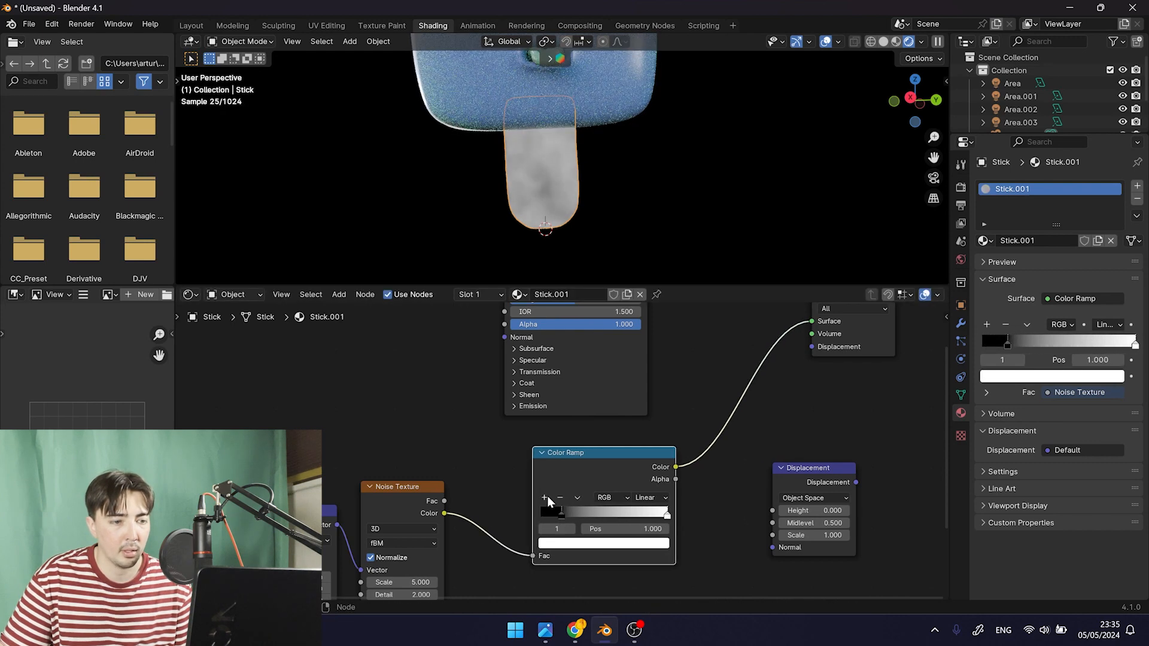
{"action": "mouse_move", "coordinate": [559, 516]}
{"action": "left_mouse_down"}
{"action": "mouse_move", "coordinate": [587, 515]}
{"action": "mouse_move", "coordinate": [576, 511]}
{"action": "left_mouse_up"}
Set the Noise Texture's Scale to 7.4 and Distortion to 1.8, and check the pattern on the whole popsicle
{"action": "middle_click_drag", "start_coordinate": [432, 420], "coordinate": [544, 371]}
{"action": "middle_click_drag", "start_coordinate": [440, 382], "coordinate": [452, 325]}
{"action": "mouse_move", "coordinate": [515, 473]}
{"action": "left_mouse_down"}
{"action": "mouse_move", "coordinate": [546, 473]}
{"action": "mouse_move", "coordinate": [516, 473]}
{"action": "left_mouse_up"}
{"action": "mouse_move", "coordinate": [513, 525]}
{"action": "left_mouse_down"}
{"action": "mouse_move", "coordinate": [541, 524]}
{"action": "mouse_move", "coordinate": [526, 524]}
{"action": "left_mouse_up"}
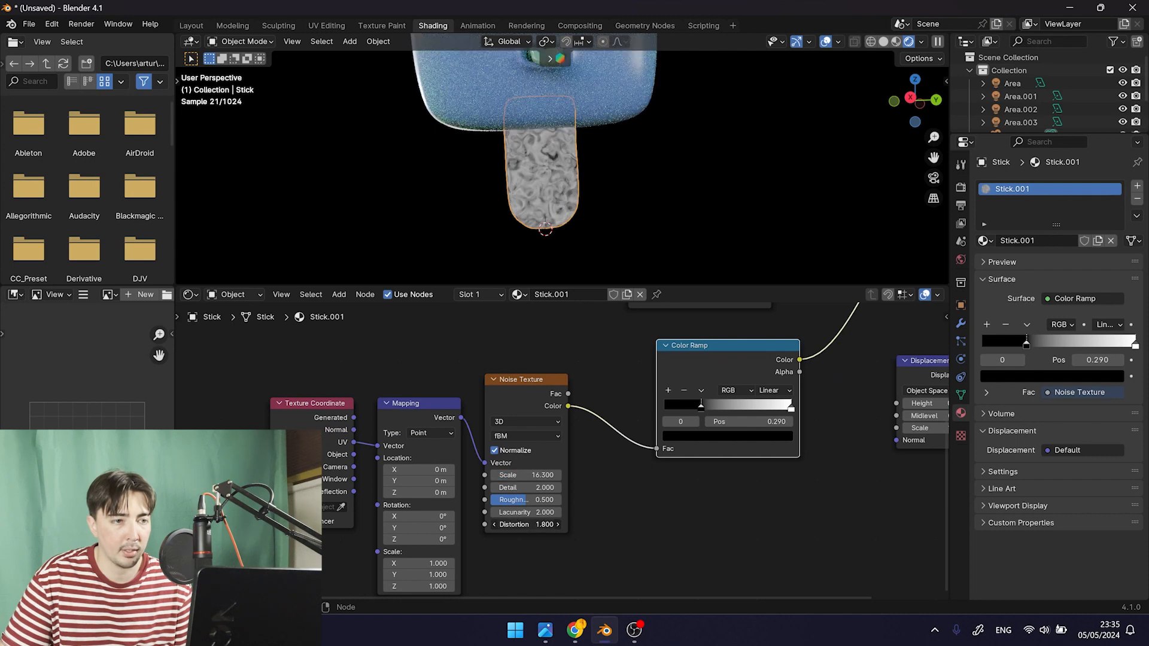
{"action": "left_click_drag", "start_coordinate": [527, 474], "coordinate": [504, 475]}
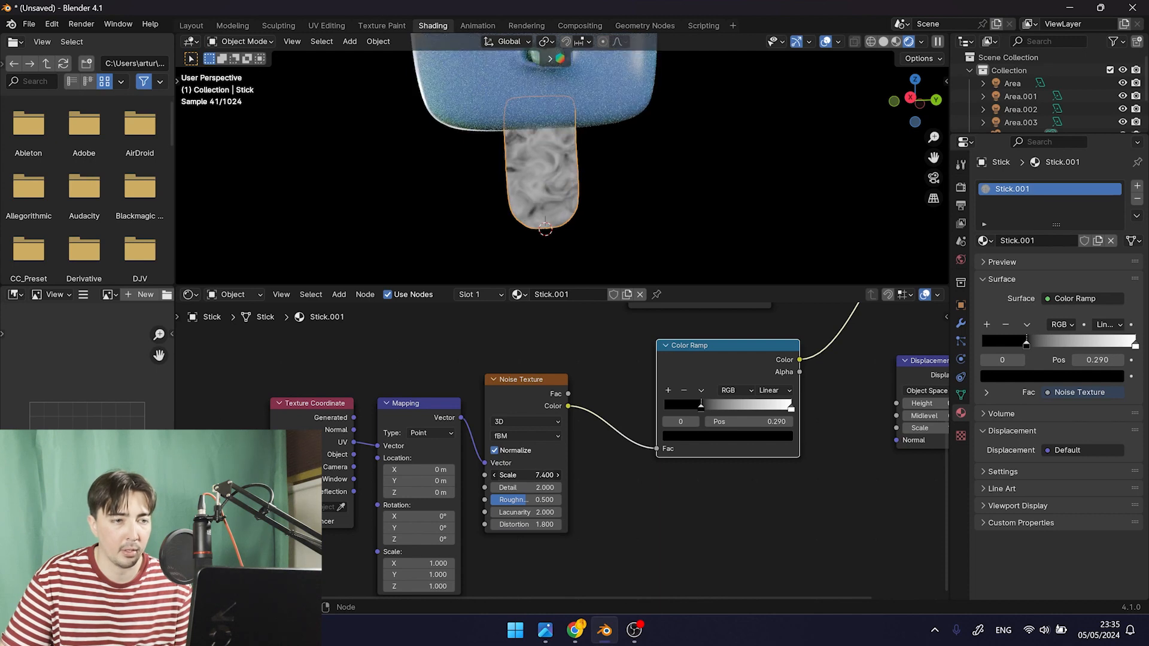
{"action": "scroll", "coordinate": [569, 233], "scroll_direction": "down", "scroll_amount": 5}
{"action": "middle_click_drag", "start_coordinate": [617, 128], "coordinate": [611, 214], "text": "shift"}
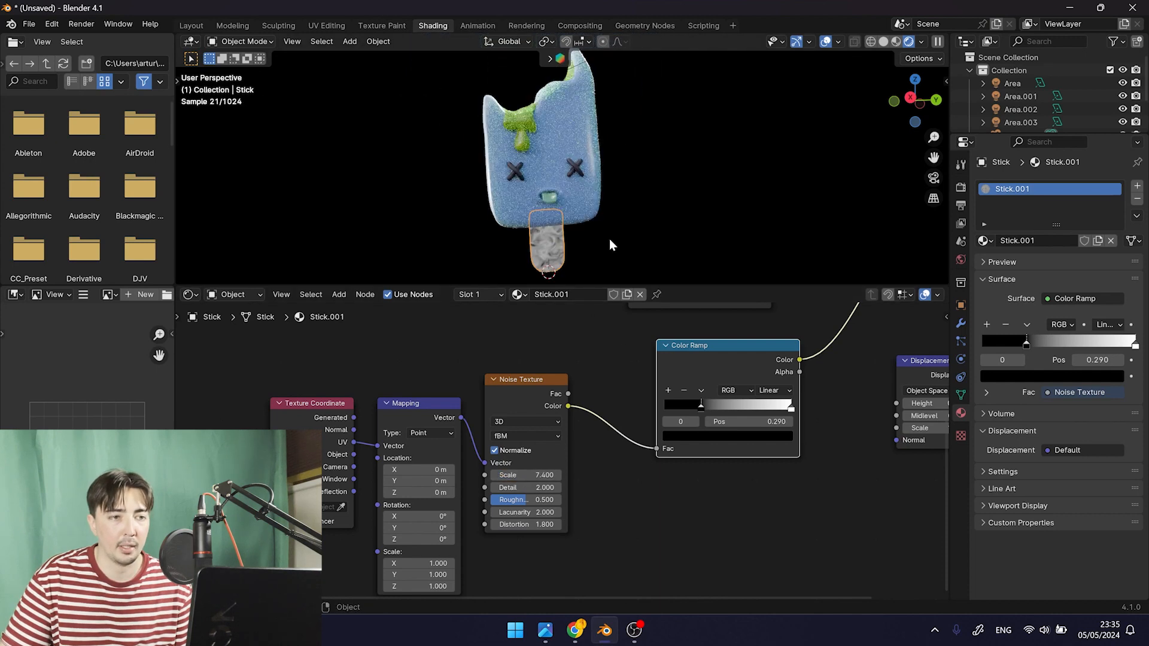
{"action": "middle_click_drag", "start_coordinate": [612, 272], "coordinate": [611, 260], "text": "shift"}
{"action": "scroll", "coordinate": [611, 260], "scroll_direction": "up", "scroll_amount": 1}
{"action": "scroll", "coordinate": [618, 382], "scroll_direction": "up", "scroll_amount": 1}
Connect the Color Ramp's Color to the Displacement node's Height, and the Displacement output to the Material Output's Displacement
{"action": "middle_click_drag", "start_coordinate": [641, 376], "coordinate": [541, 433]}
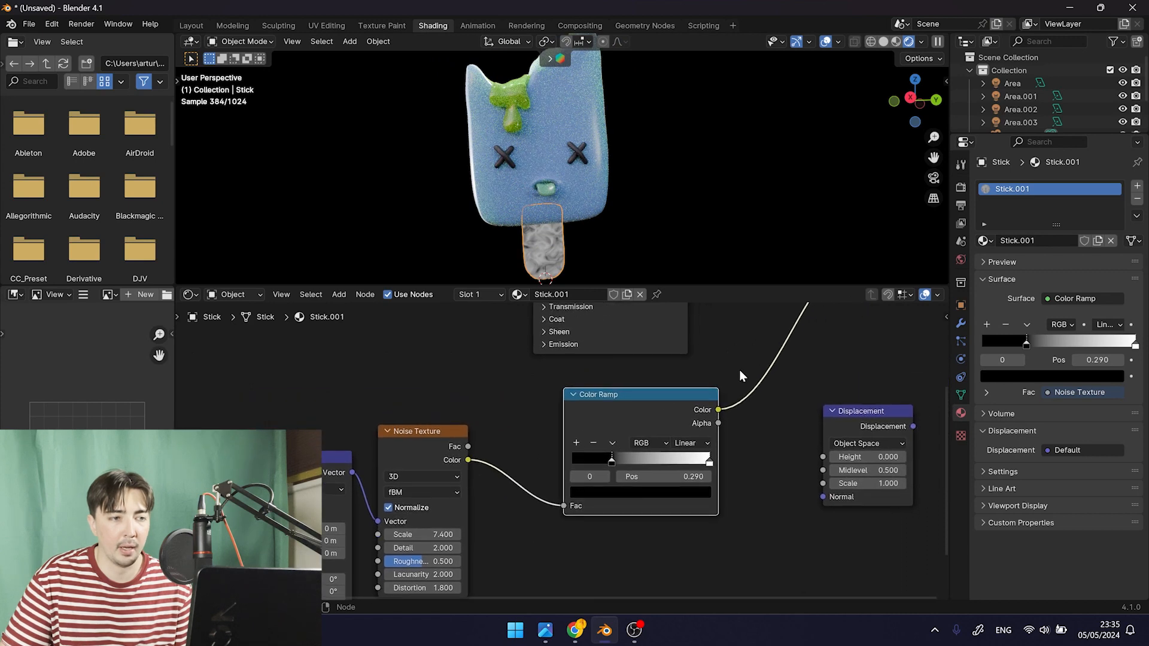
{"action": "middle_click_drag", "start_coordinate": [457, 420], "coordinate": [450, 396]}
{"action": "middle_click_drag", "start_coordinate": [663, 353], "coordinate": [623, 382]}
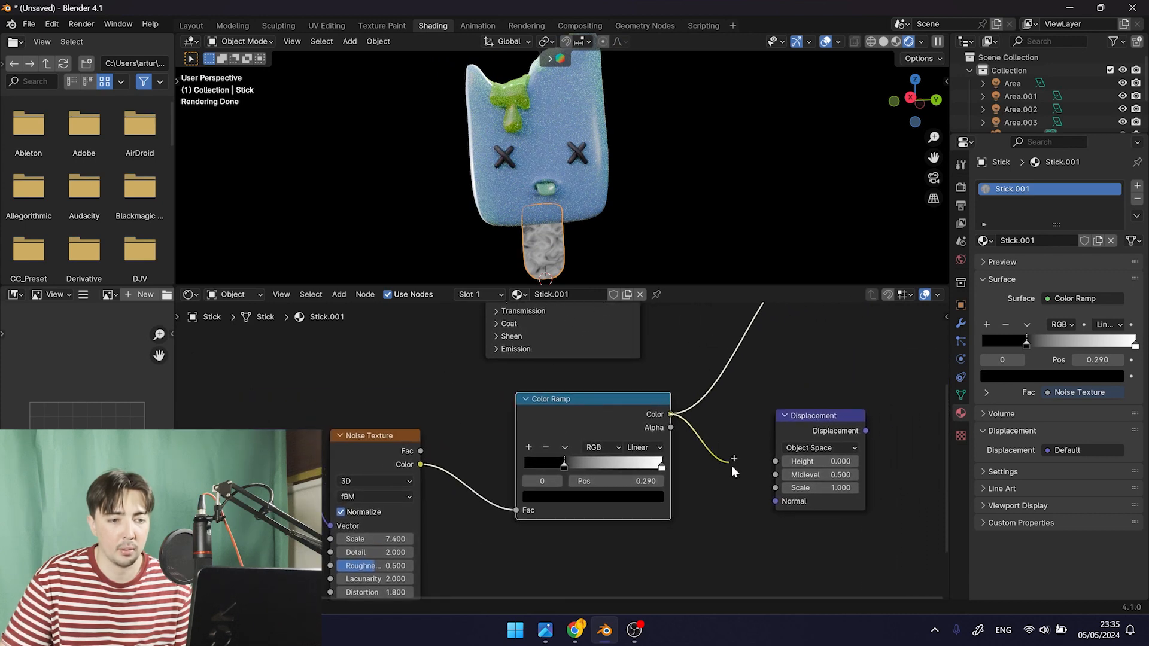
{"action": "left_click_drag", "start_coordinate": [774, 465], "coordinate": [775, 462]}
{"action": "middle_click_drag", "start_coordinate": [858, 410], "coordinate": [760, 495]}
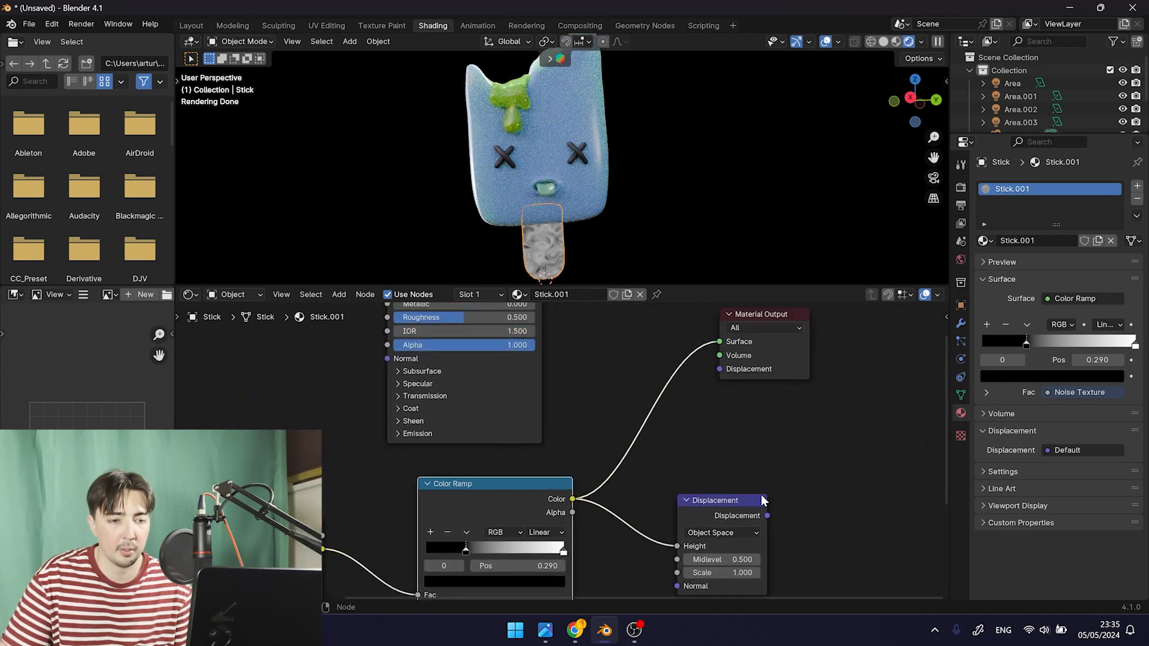
{"action": "left_click_drag", "start_coordinate": [771, 516], "coordinate": [720, 369]}
Connect the Principled BSDF back to the Material Output's Surface and check the displaced stick in the rendered viewport
{"action": "middle_click_drag", "start_coordinate": [718, 357], "coordinate": [712, 492]}
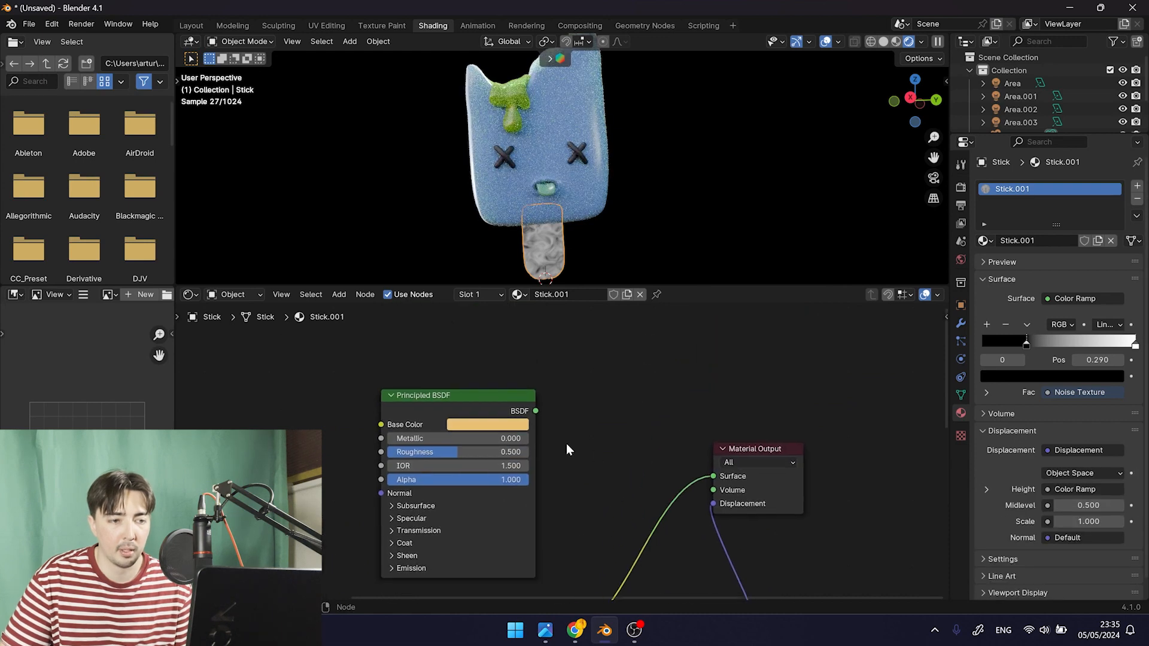
{"action": "left_click_drag", "start_coordinate": [537, 415], "coordinate": [713, 476]}
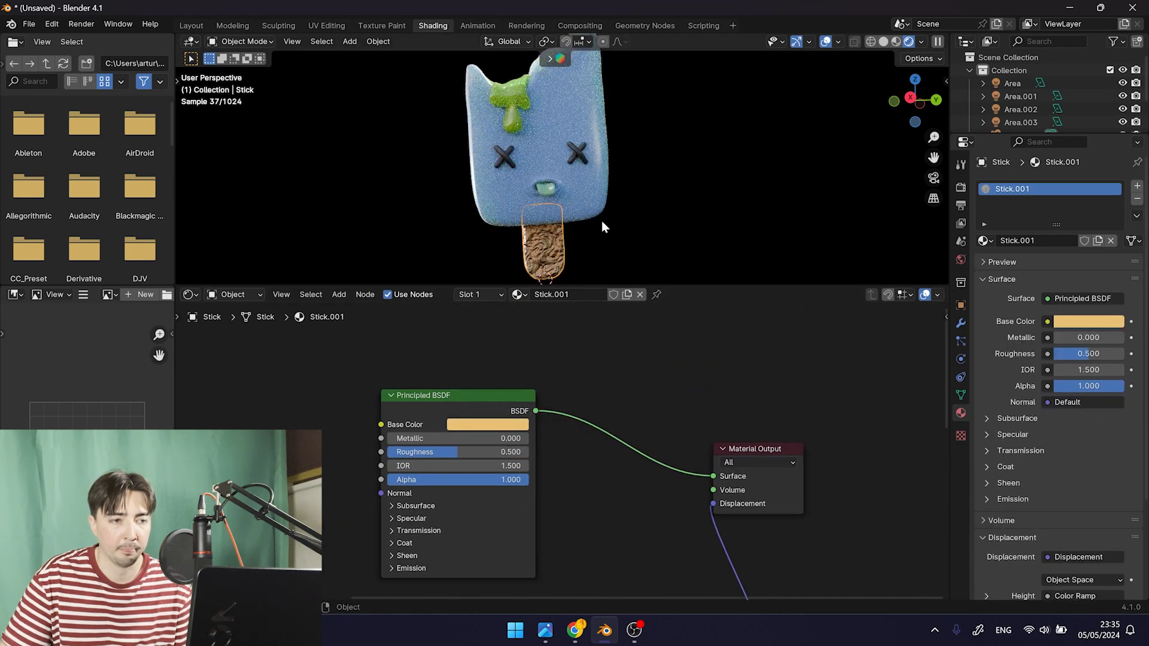
{"action": "middle_click_drag", "start_coordinate": [602, 221], "coordinate": [601, 144], "text": "shift"}
{"action": "scroll", "coordinate": [547, 223], "scroll_direction": "up", "scroll_amount": 3}
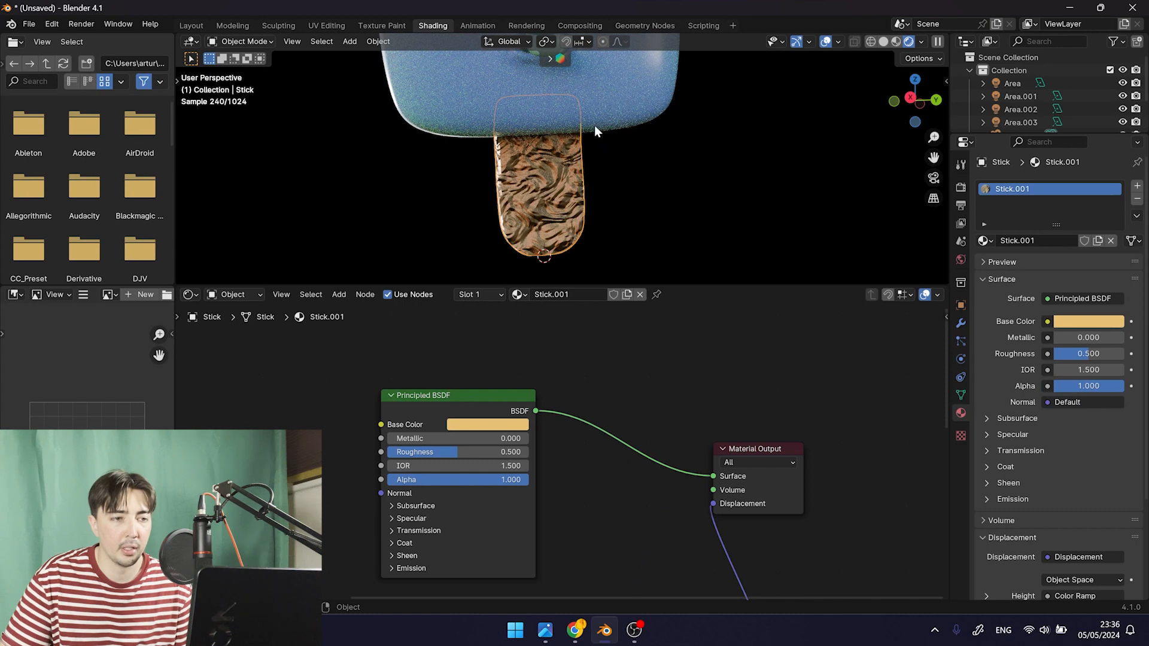
{"action": "scroll", "coordinate": [598, 197], "scroll_direction": "down", "scroll_amount": 5}
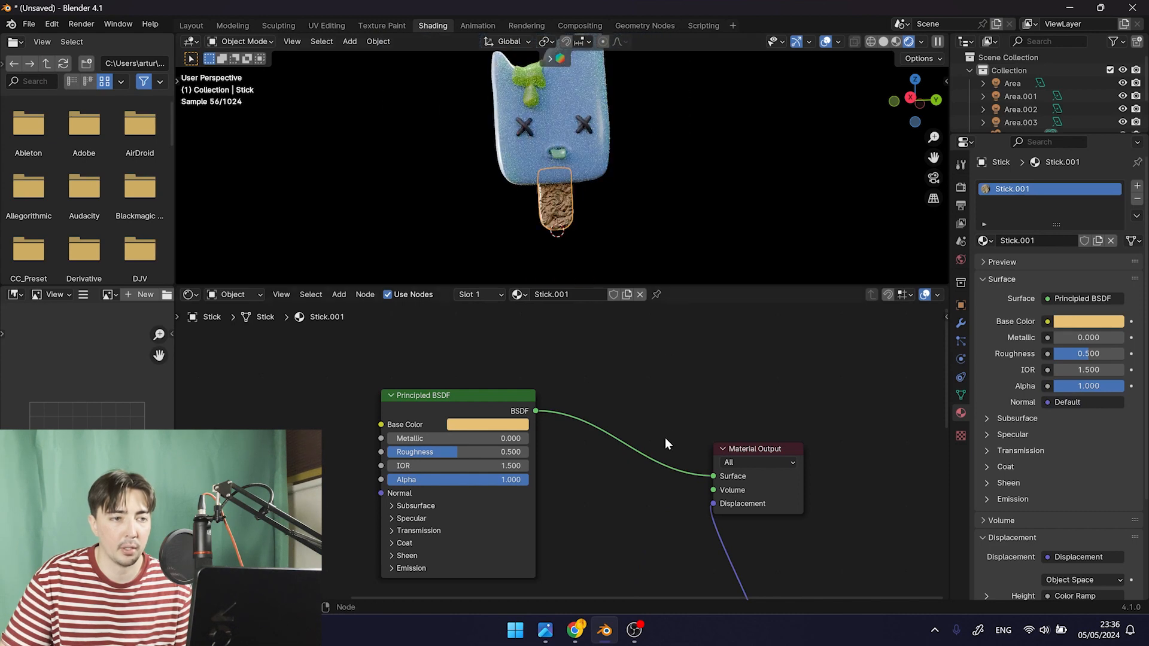
Set the Displacement node's Midlevel to 0 and Scale to 0.01
{"action": "middle_click_drag", "start_coordinate": [663, 465], "coordinate": [656, 320]}
{"action": "scroll", "coordinate": [656, 420], "scroll_direction": "up", "scroll_amount": 2}
{"action": "middle_click_drag", "start_coordinate": [674, 510], "coordinate": [656, 436]}
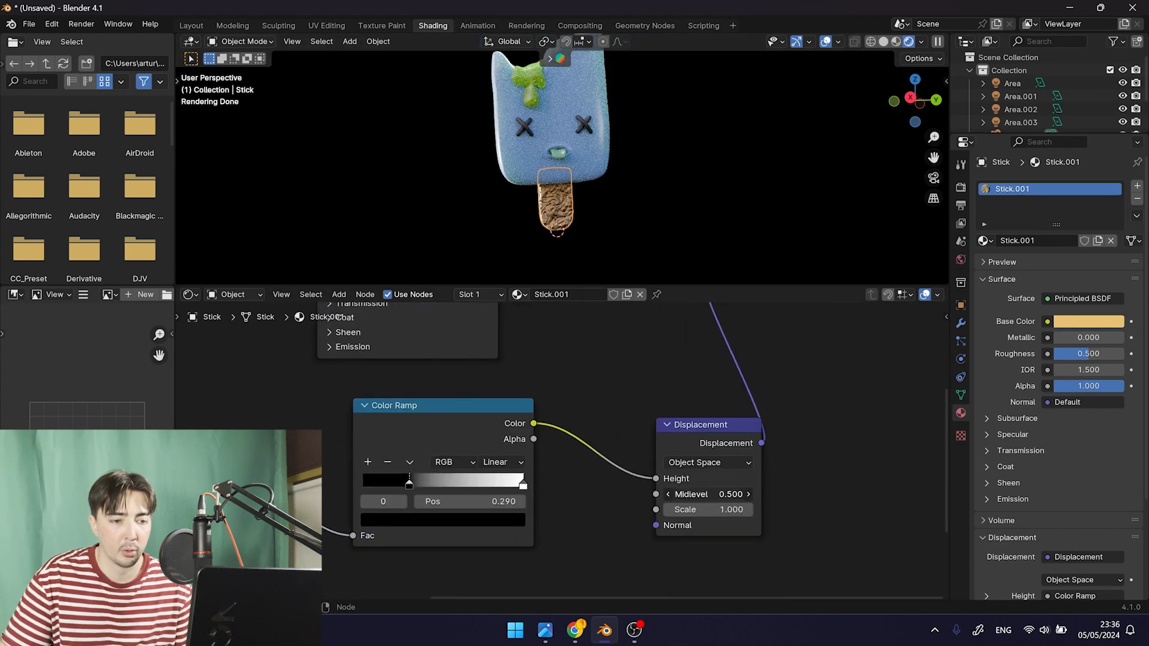
{"action": "left_click", "coordinate": [710, 492]}
{"action": "type", "text": "0"}
{"action": "key", "text": "Return"}
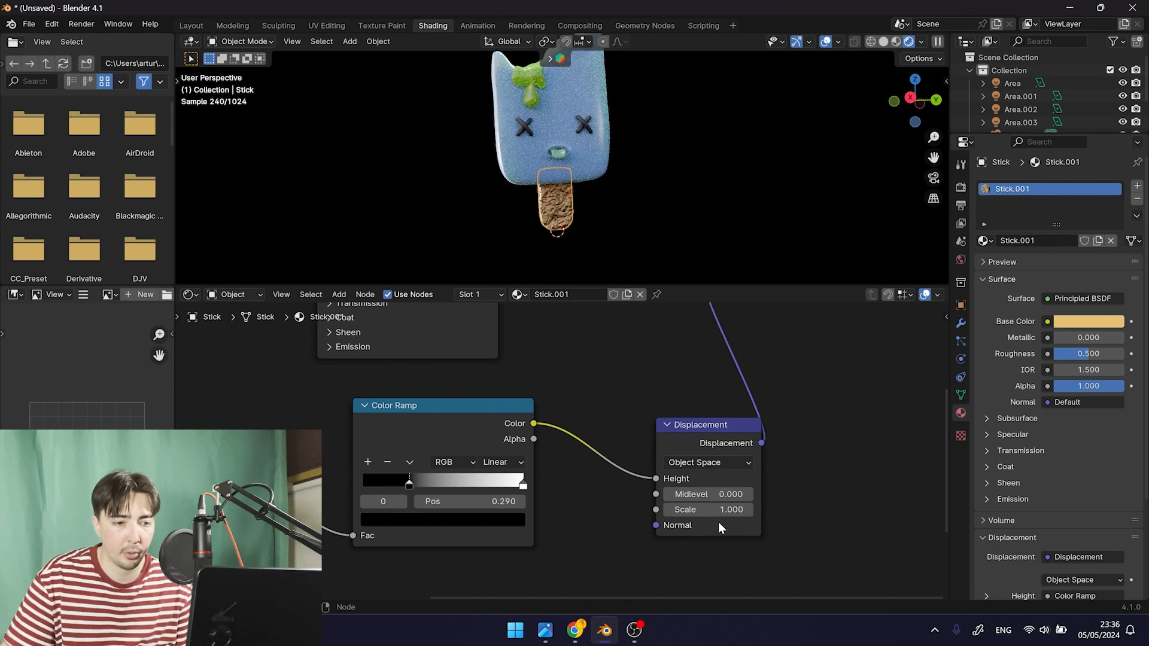
{"action": "left_click", "coordinate": [725, 511]}
{"action": "type", "text": "0.01"}
{"action": "key", "text": "Return"}
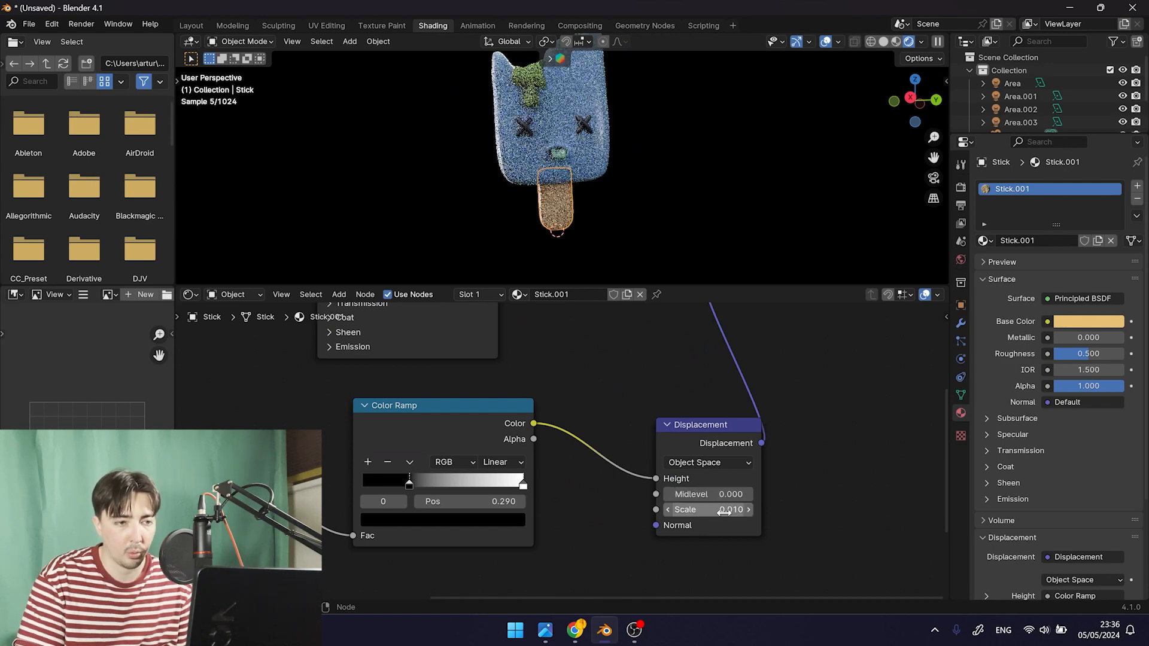
Examine the stick's surface relief up close, and how it looks with the whole popsicle in rendered shading
{"action": "scroll", "coordinate": [549, 188], "scroll_direction": "up", "scroll_amount": 4}
{"action": "middle_click_drag", "start_coordinate": [550, 188], "coordinate": [540, 54], "text": "shift"}
{"action": "scroll", "coordinate": [538, 342], "scroll_direction": "up", "scroll_amount": 1}
{"action": "scroll", "coordinate": [538, 344], "scroll_direction": "up", "scroll_amount": 1}
{"action": "scroll", "coordinate": [579, 129], "scroll_direction": "up", "scroll_amount": 3}
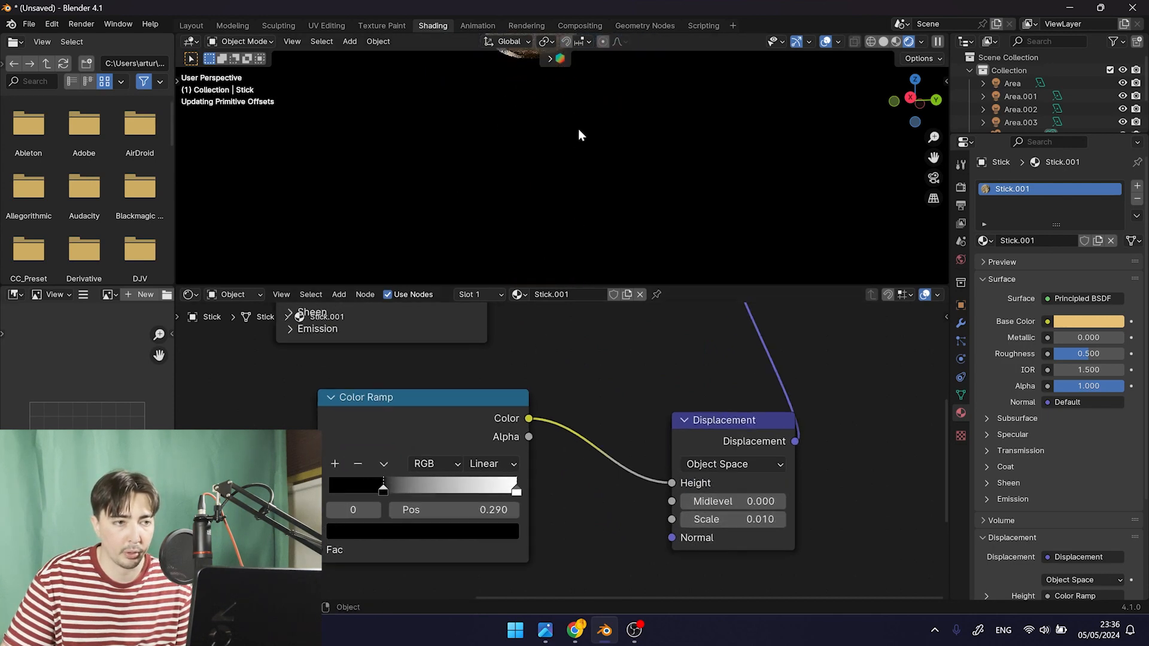
{"action": "middle_click_drag", "start_coordinate": [578, 128], "coordinate": [638, 281], "text": "shift"}
{"action": "left_click", "coordinate": [599, 265]}
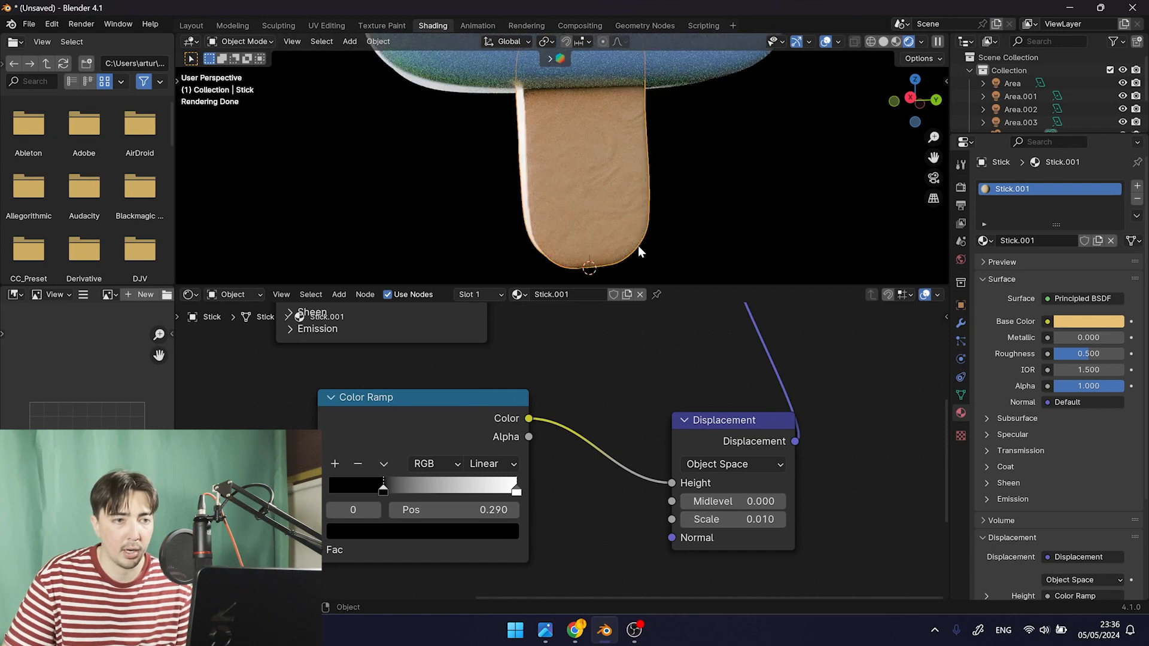
{"action": "scroll", "coordinate": [711, 207], "scroll_direction": "down", "scroll_amount": 4}
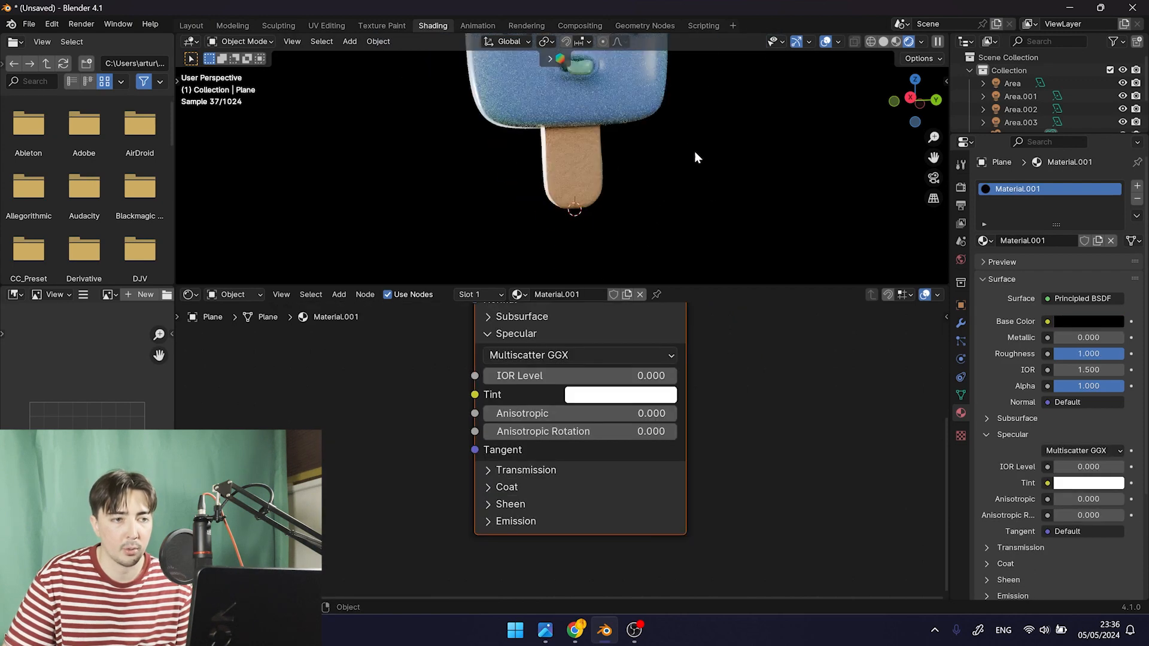
{"action": "middle_click_drag", "start_coordinate": [677, 138], "coordinate": [679, 234], "text": "shift"}
{"action": "scroll", "coordinate": [682, 230], "scroll_direction": "down", "scroll_amount": 4}
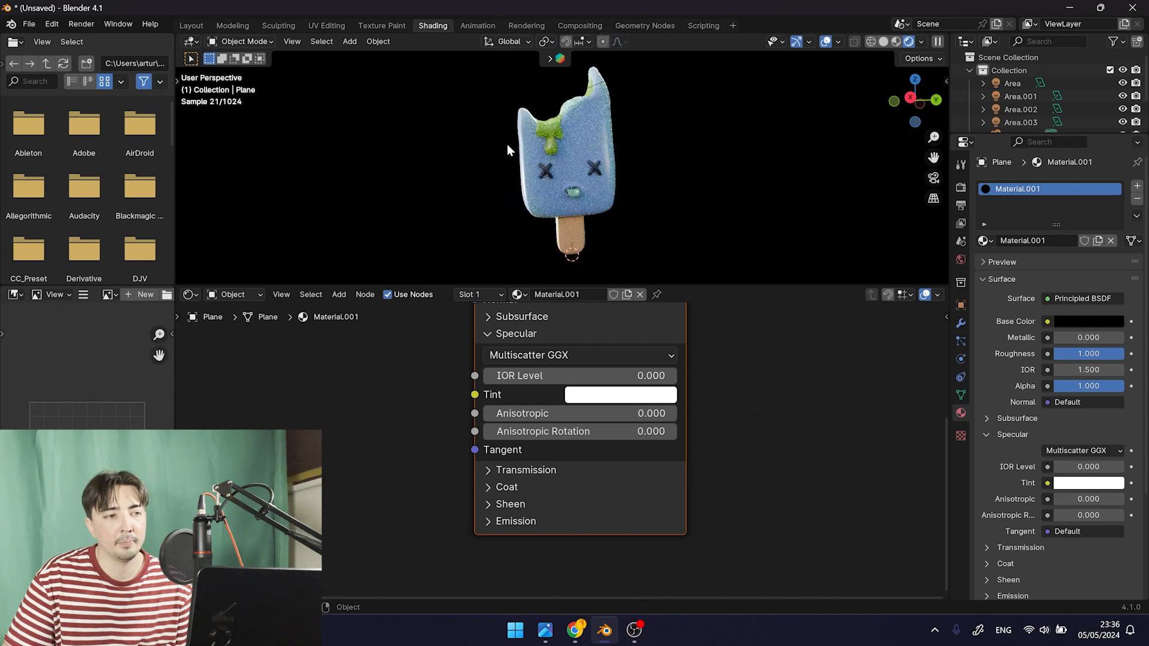
Inspect the popsicle through the camera in the Layout workspace with overlays hidden, and return to the Shading workspace
{"action": "left_click", "coordinate": [205, 27]}
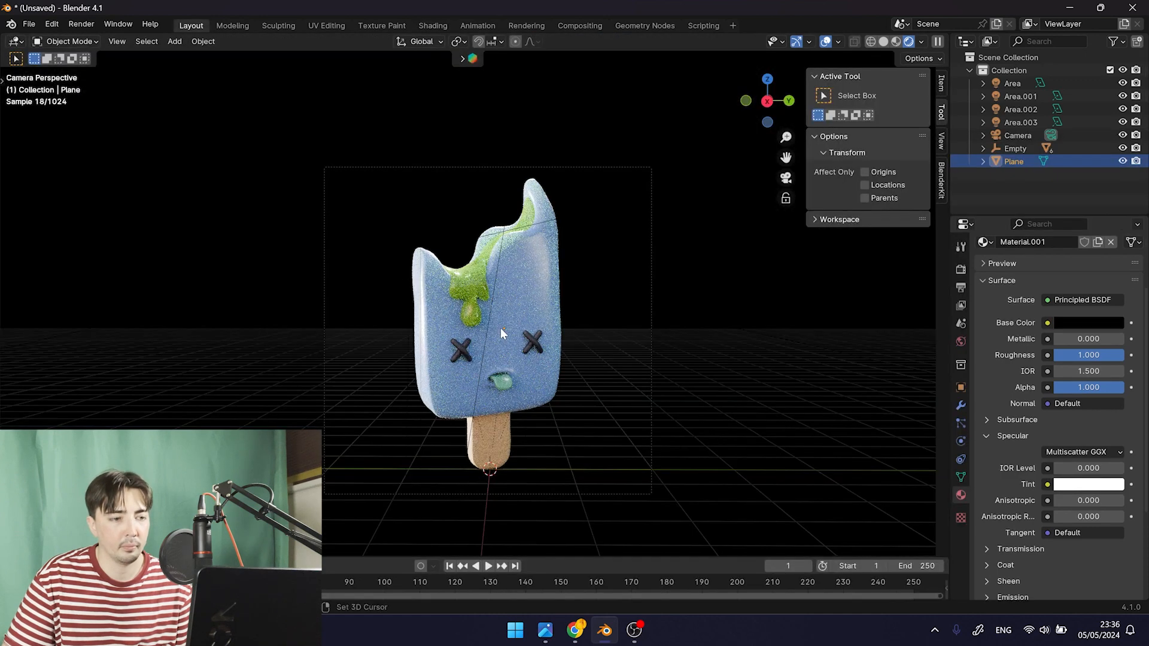
{"action": "left_click", "coordinate": [826, 43]}
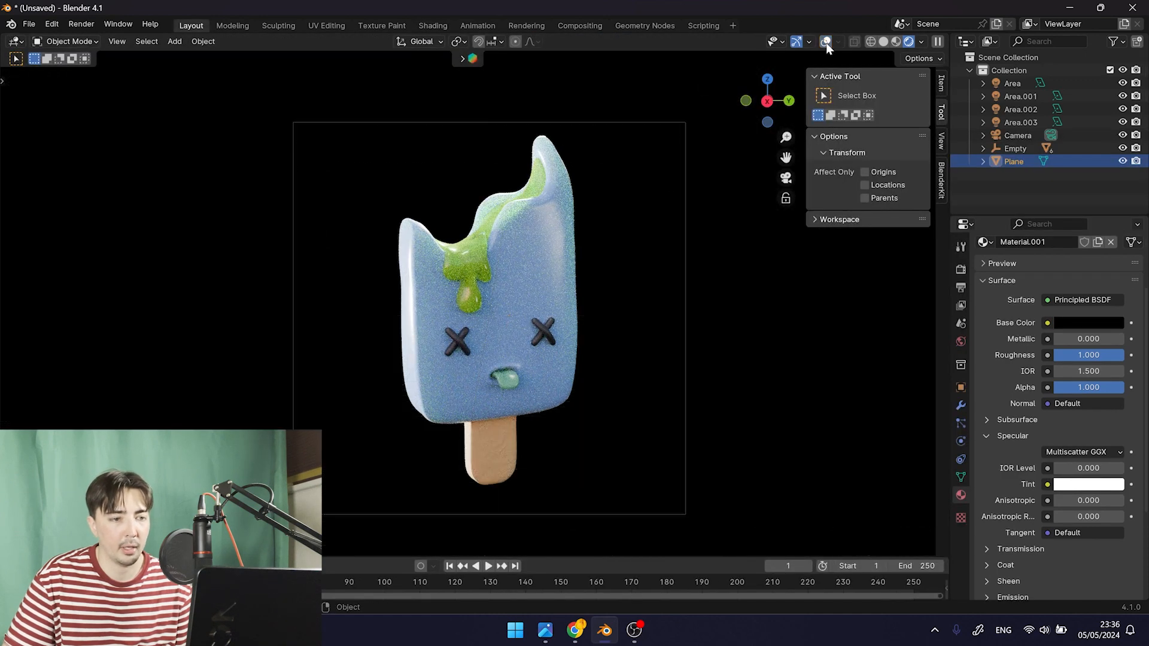
{"action": "scroll", "coordinate": [662, 272], "scroll_direction": "up", "scroll_amount": 1}
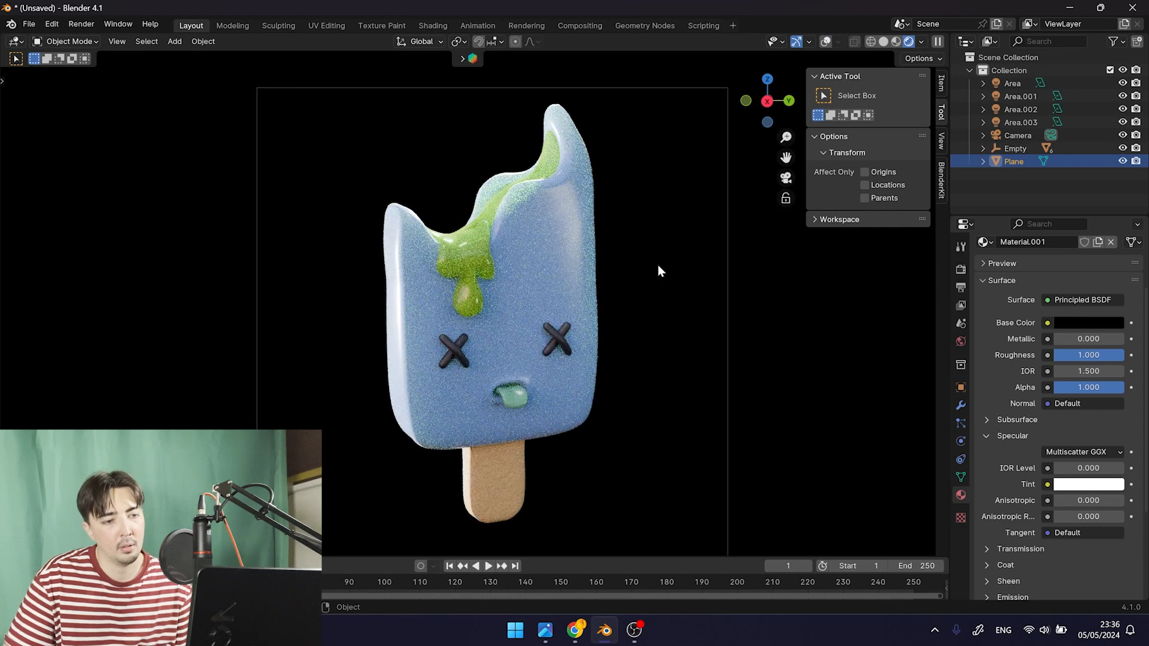
{"action": "left_click", "coordinate": [432, 25]}
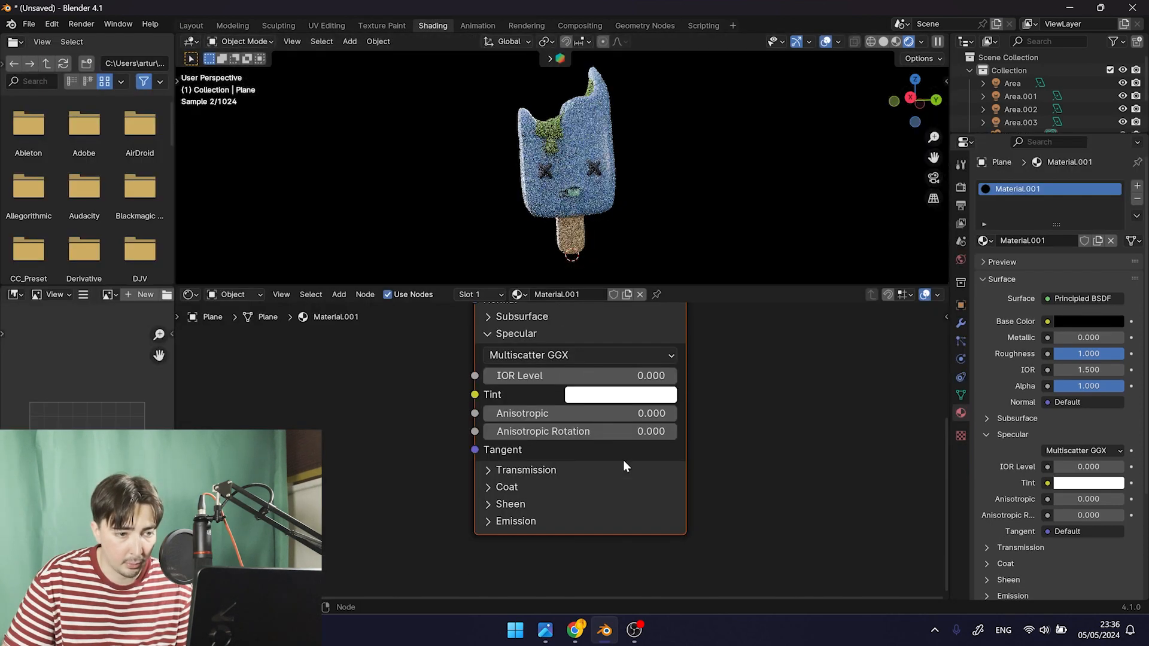
Set the Scale of the stick material's Displacement node to 0.04
{"action": "key", "text": "Home"}
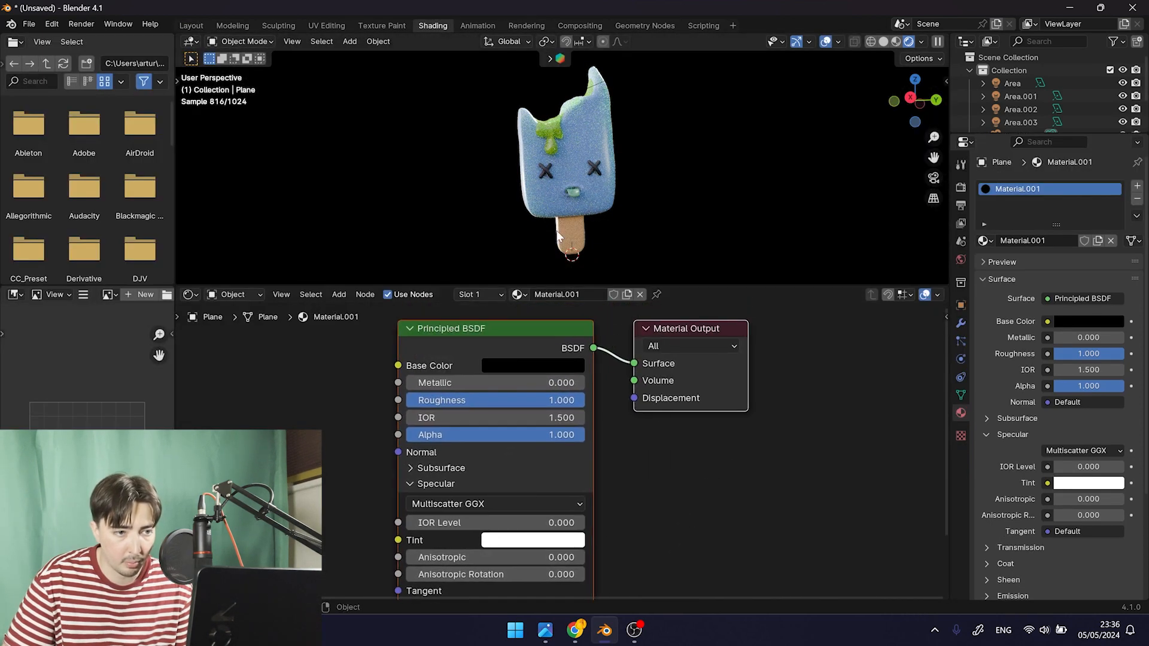
{"action": "left_click", "coordinate": [558, 234]}
{"action": "middle_click_drag", "start_coordinate": [720, 488], "coordinate": [707, 394]}
{"action": "left_click", "coordinate": [657, 556]}
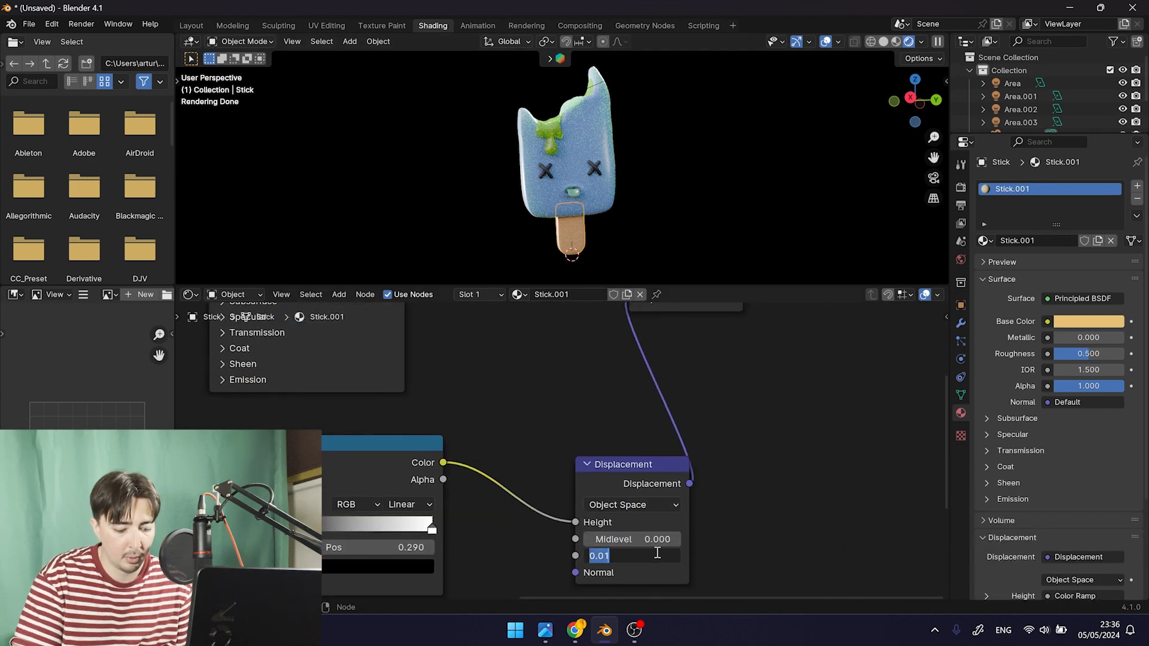
{"action": "type", "text": "0.0"}
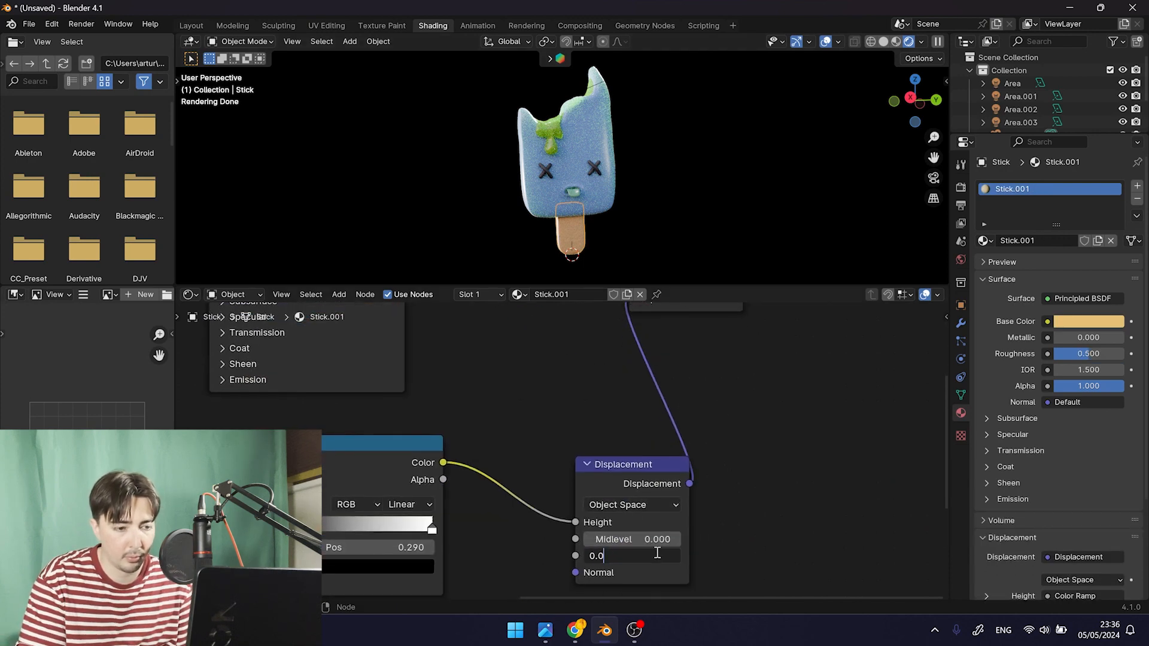
{"action": "type", "text": "4"}
{"action": "key", "text": "Return"}
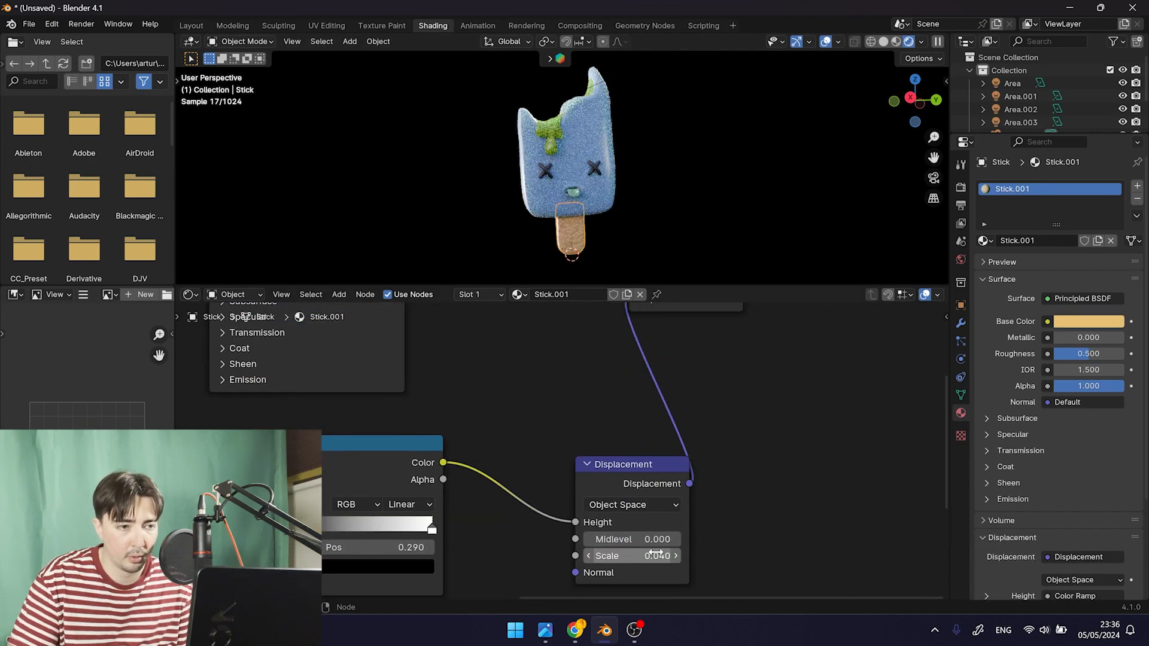
Check the stick's stronger relief through the camera in the Layout workspace, and return to the Shading workspace
{"action": "left_click", "coordinate": [195, 27]}
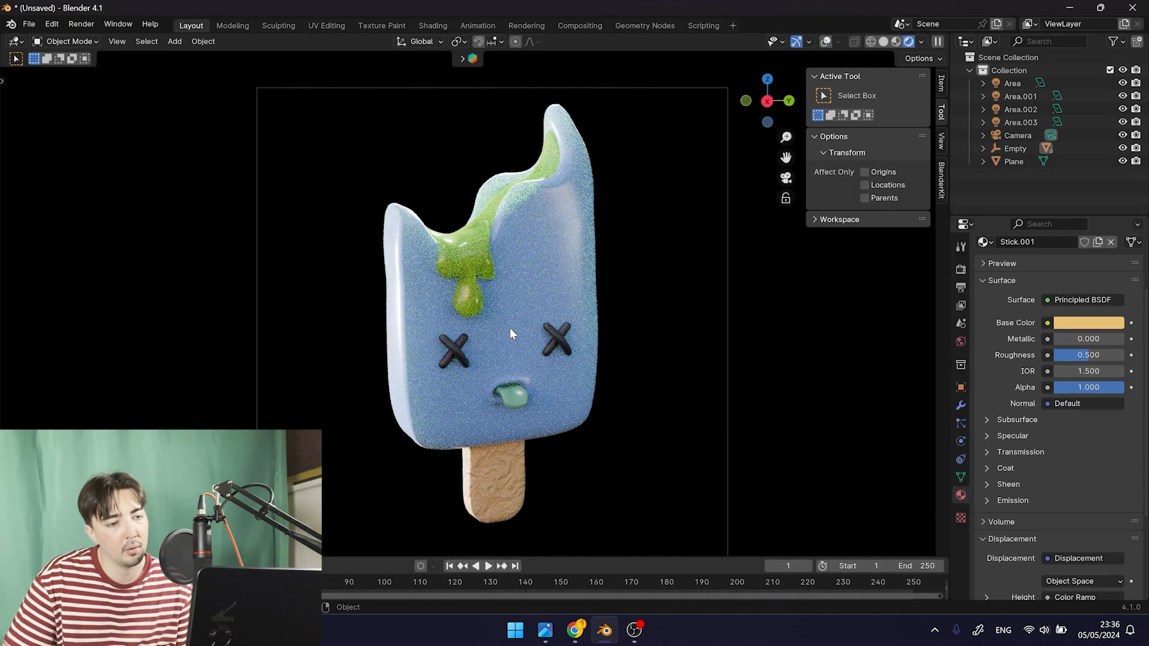
{"action": "scroll", "coordinate": [510, 328], "scroll_direction": "down", "scroll_amount": 2}
{"action": "scroll", "coordinate": [545, 317], "scroll_direction": "up", "scroll_amount": 1}
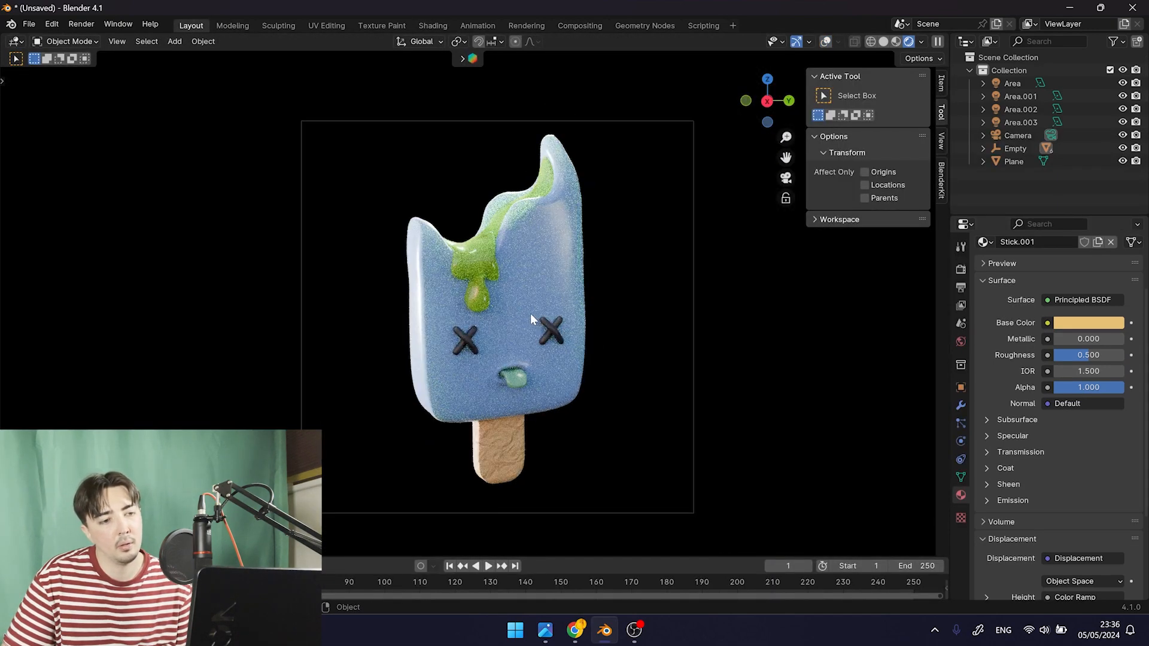
{"action": "left_click", "coordinate": [432, 25]}
Move the black stop of the stick's Color Ramp to position 0.060 and view the stick up close
{"action": "scroll", "coordinate": [548, 443], "scroll_direction": "up", "scroll_amount": 2}
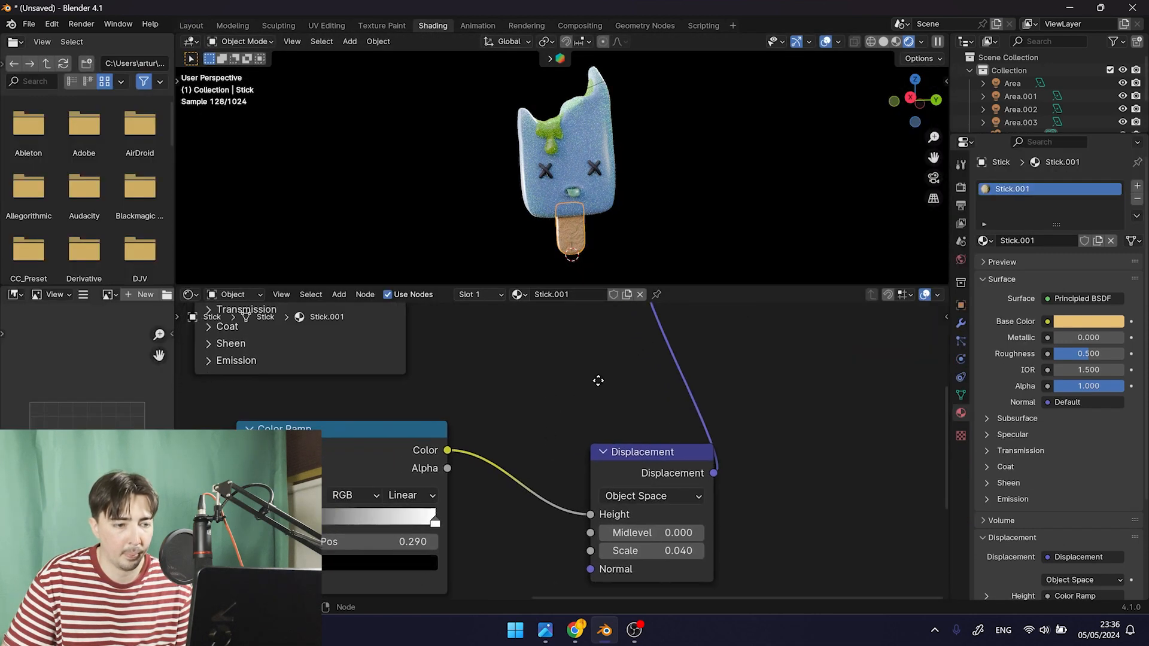
{"action": "middle_click_drag", "start_coordinate": [599, 380], "coordinate": [652, 344]}
{"action": "left_click_drag", "start_coordinate": [350, 492], "coordinate": [284, 485]}
{"action": "scroll", "coordinate": [619, 185], "scroll_direction": "up", "scroll_amount": 8}
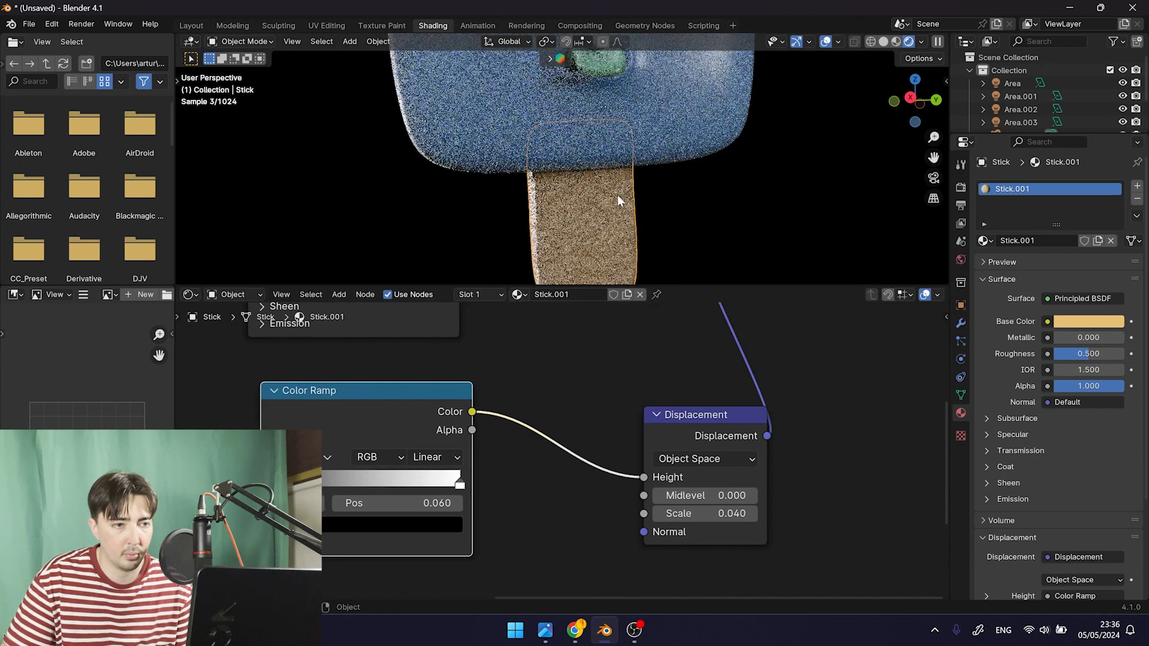
Set the Scale of the stick's Noise Texture to 3.5
{"action": "middle_click_drag", "start_coordinate": [523, 400], "coordinate": [772, 407]}
{"action": "middle_click_drag", "start_coordinate": [433, 424], "coordinate": [494, 365]}
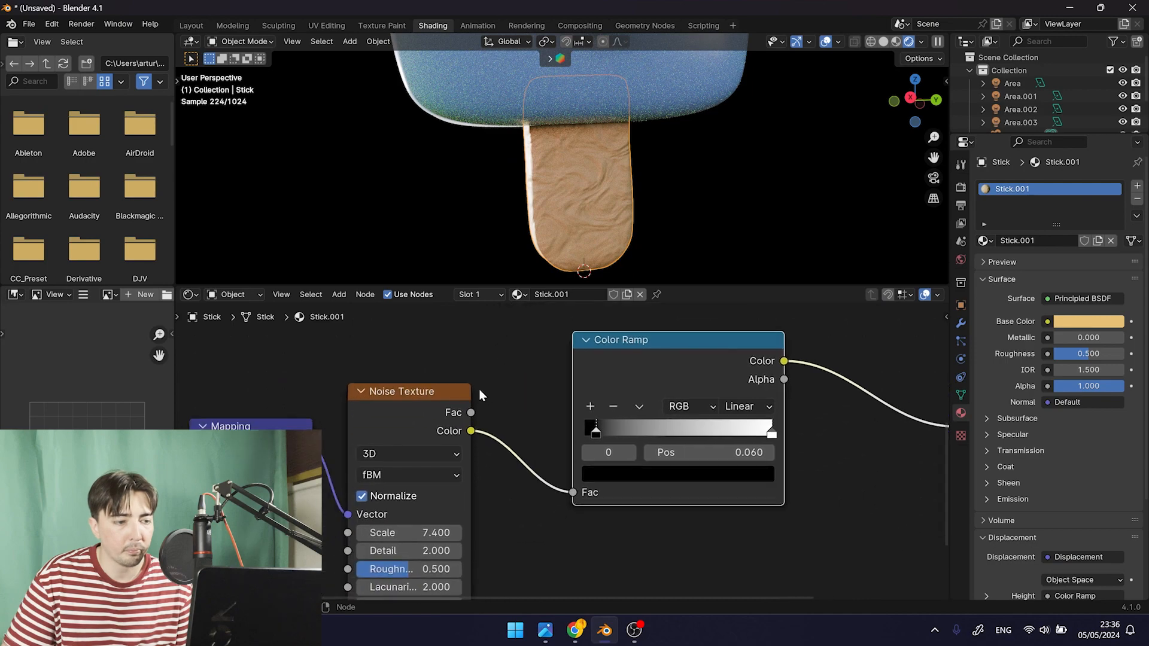
{"action": "middle_click_drag", "start_coordinate": [489, 458], "coordinate": [499, 410]}
{"action": "mouse_move", "coordinate": [419, 484]}
{"action": "left_mouse_down"}
{"action": "mouse_move", "coordinate": [360, 484]}
{"action": "mouse_move", "coordinate": [401, 484]}
{"action": "left_mouse_up"}
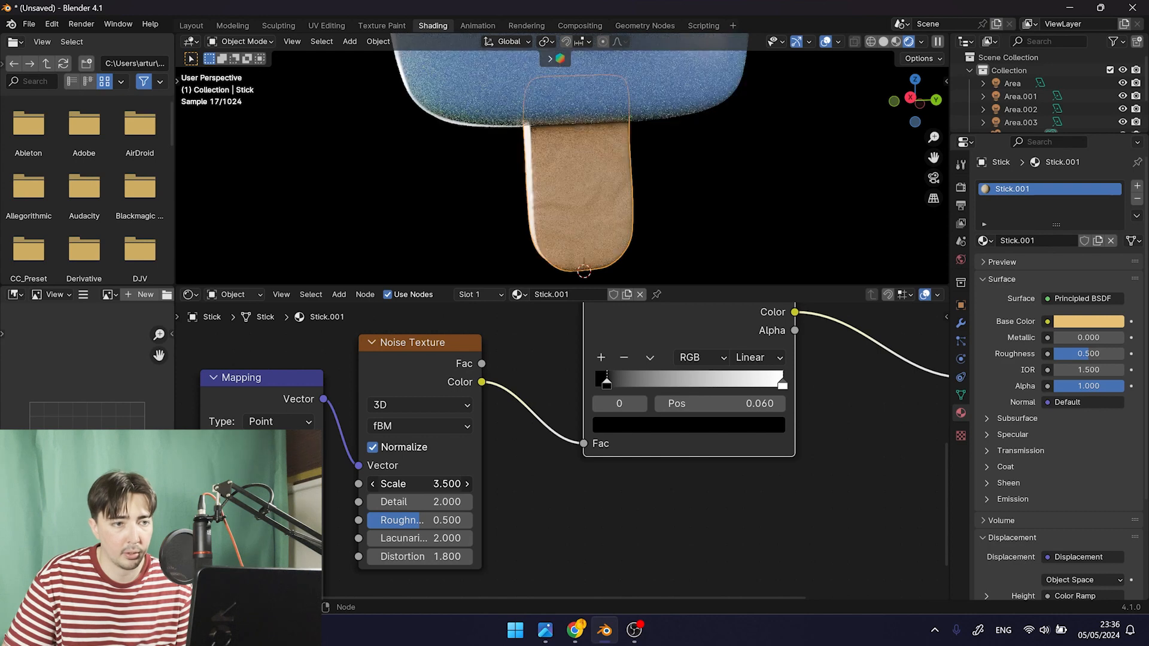
Inspect the stick and tongue through the camera in the Layout workspace, and return to the Shading workspace
{"action": "left_click", "coordinate": [188, 22]}
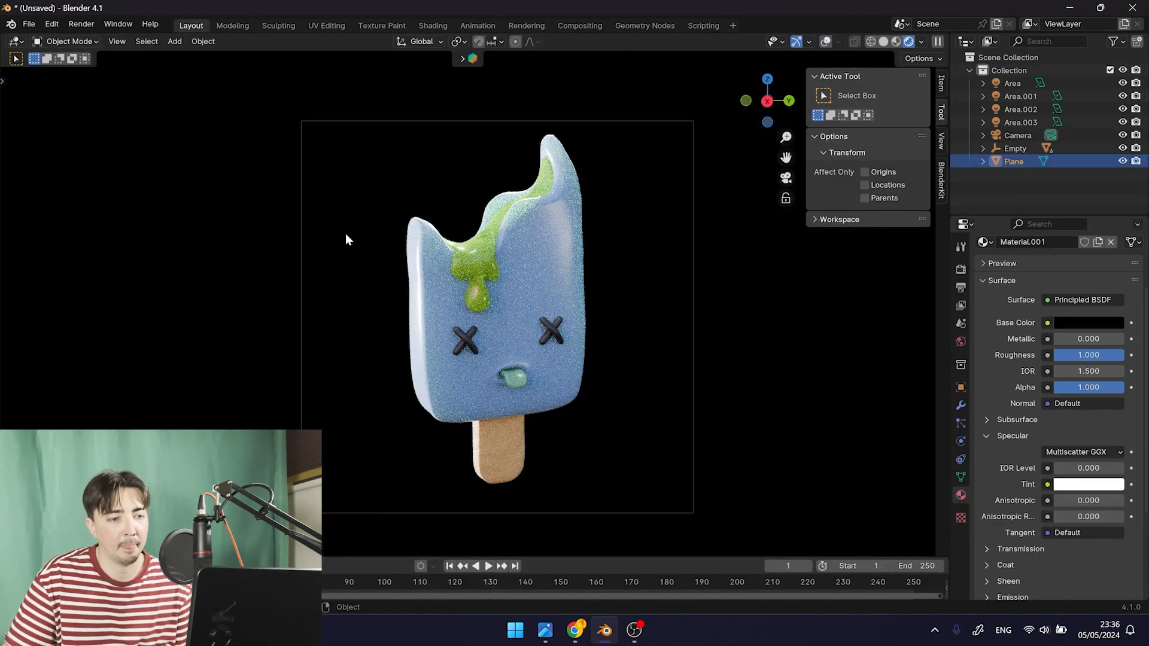
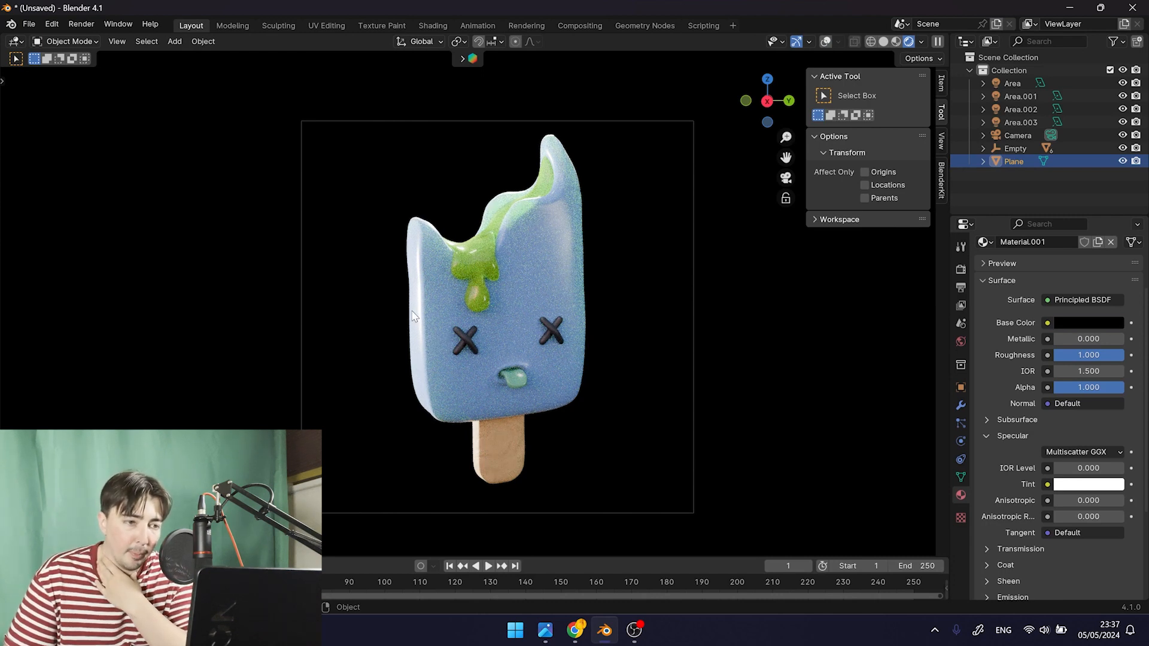
{"action": "left_click", "coordinate": [490, 458]}
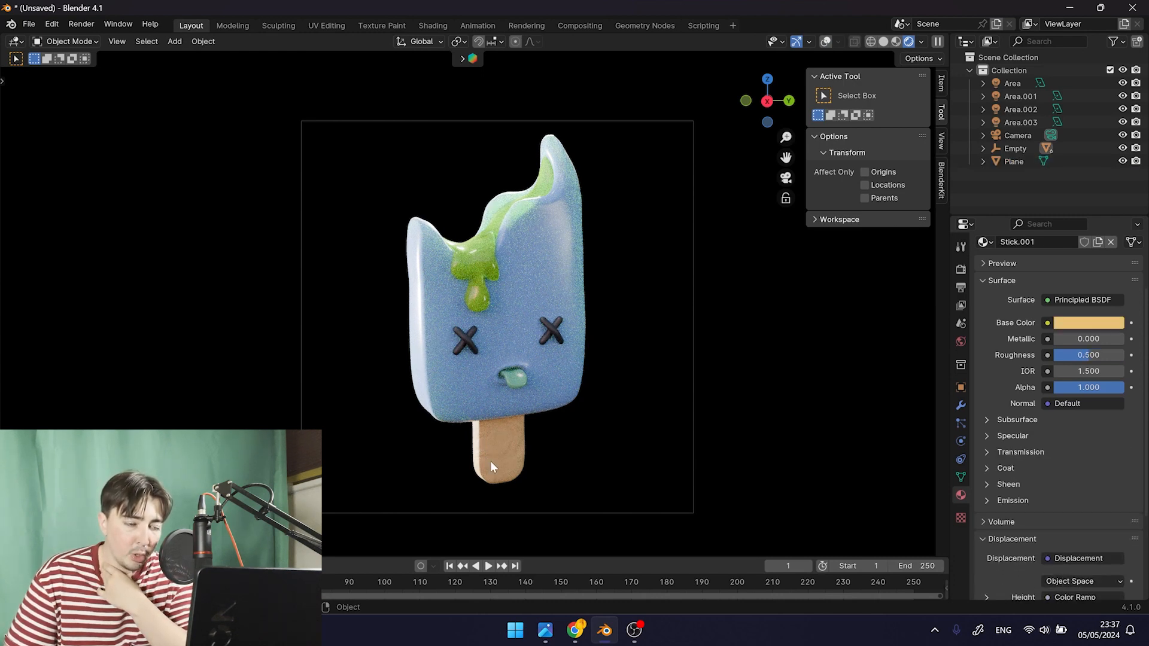
{"action": "left_click", "coordinate": [516, 379]}
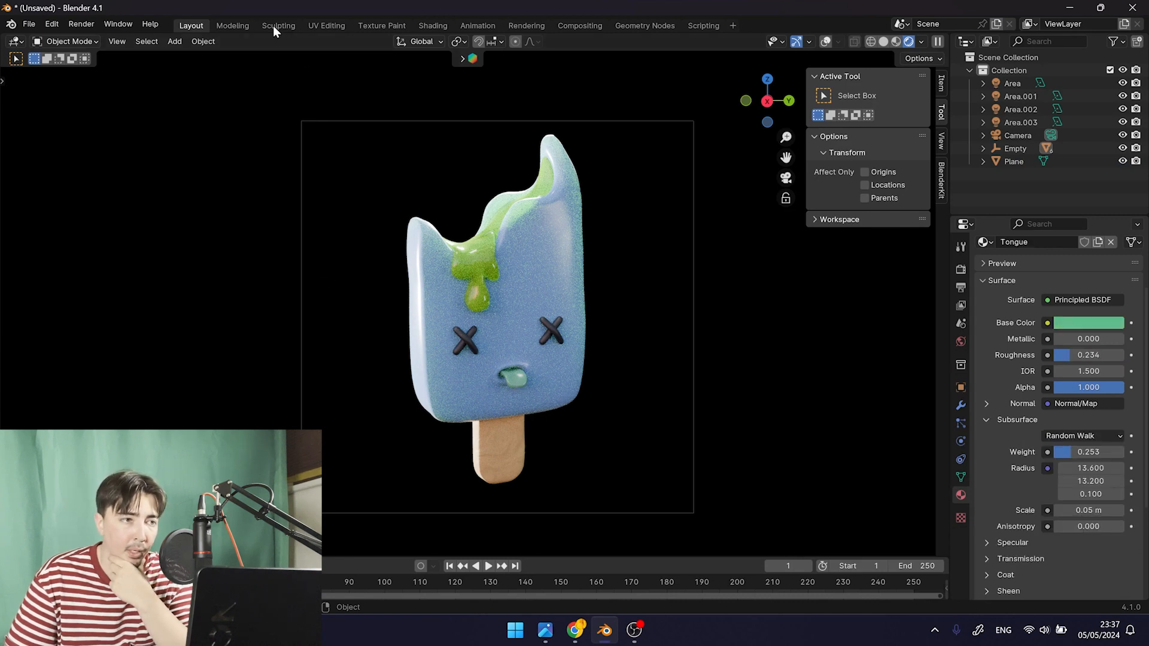
{"action": "left_click", "coordinate": [432, 25]}
{"action": "middle_click_drag", "start_coordinate": [364, 393], "coordinate": [413, 372]}
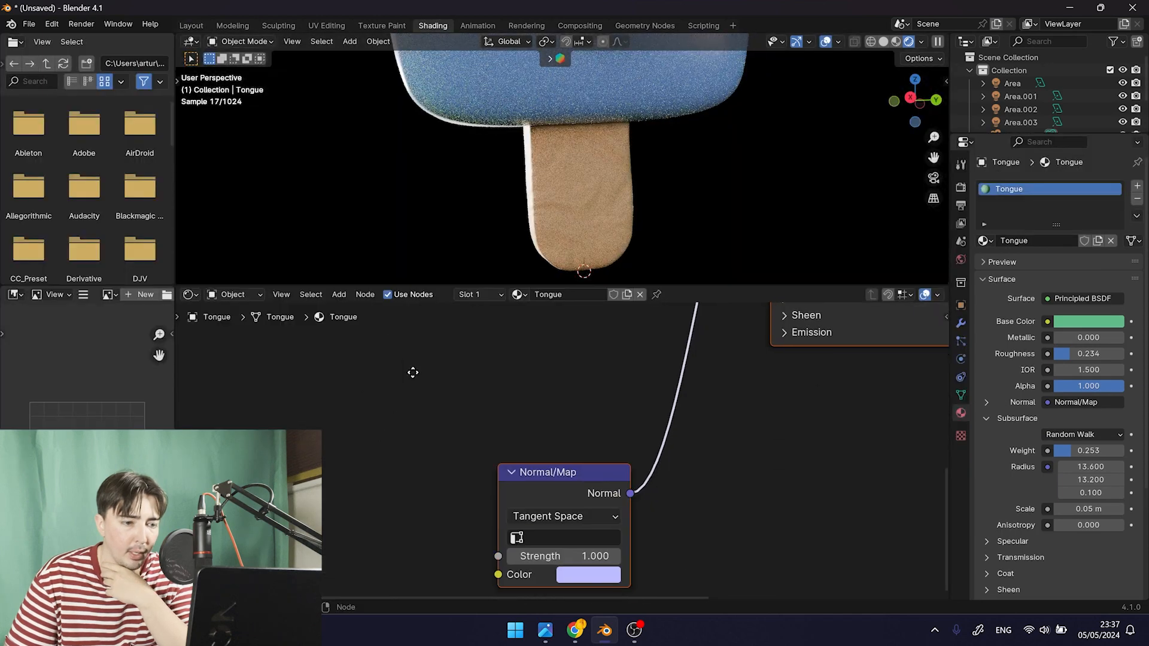
{"action": "scroll", "coordinate": [455, 382], "scroll_direction": "down", "scroll_amount": 4}
{"action": "left_click", "coordinate": [563, 178]}
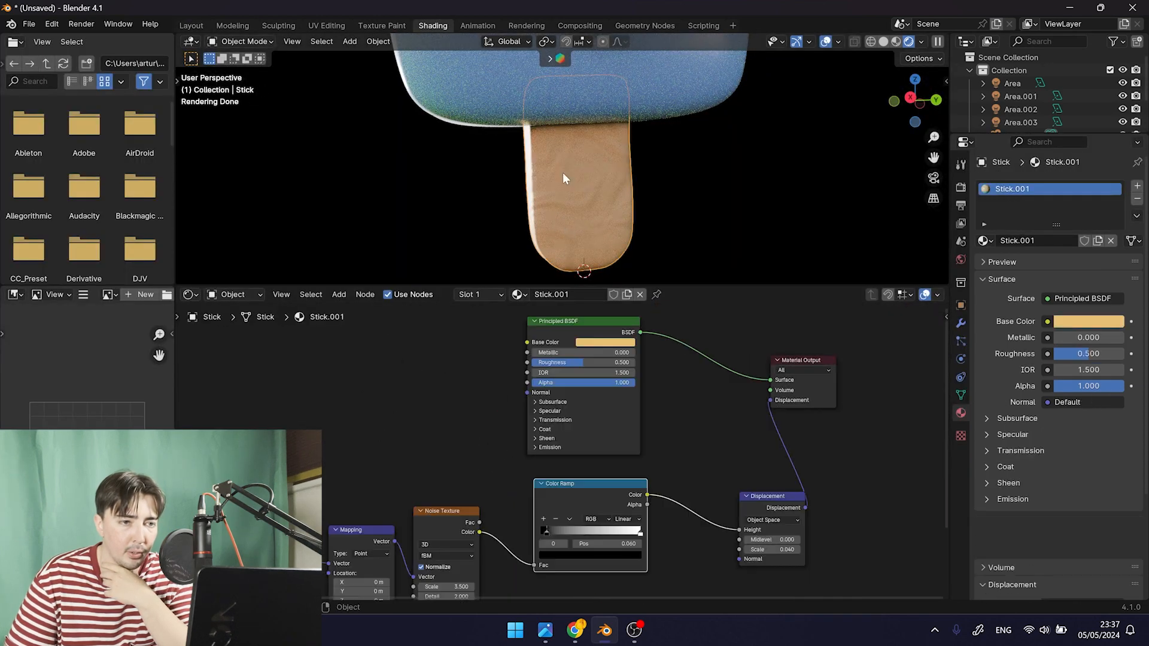
{"action": "scroll", "coordinate": [439, 432], "scroll_direction": "up", "scroll_amount": 3}
{"action": "left_click", "coordinate": [485, 426]}
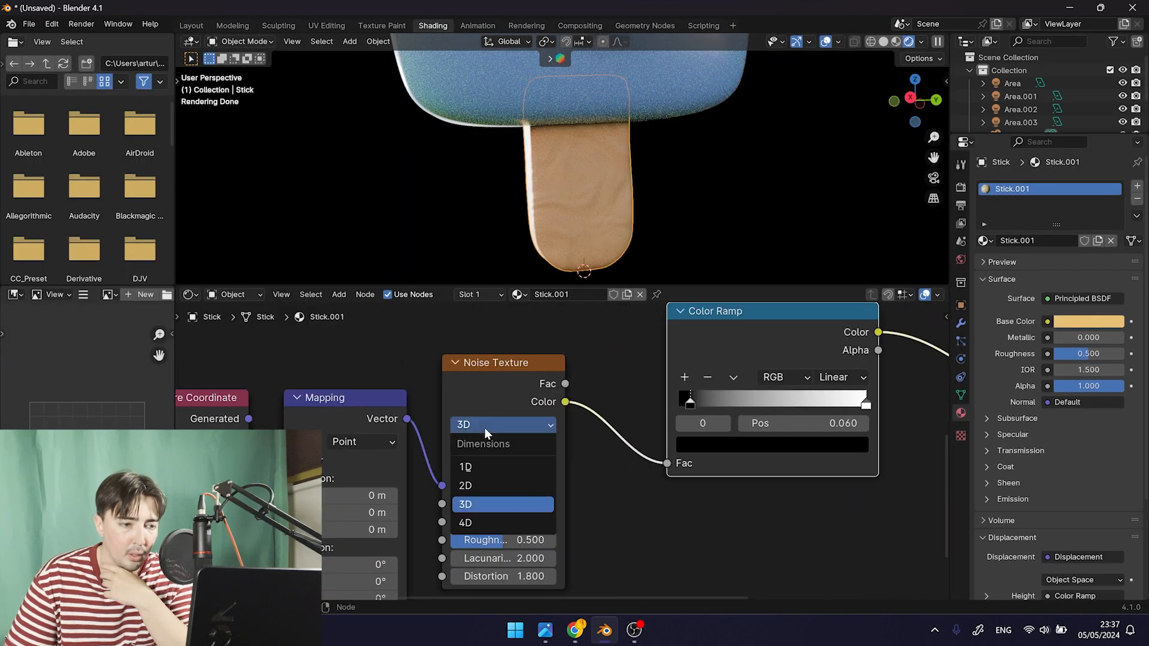
{"action": "left_click", "coordinate": [483, 427]}
{"action": "left_click", "coordinate": [490, 446]}
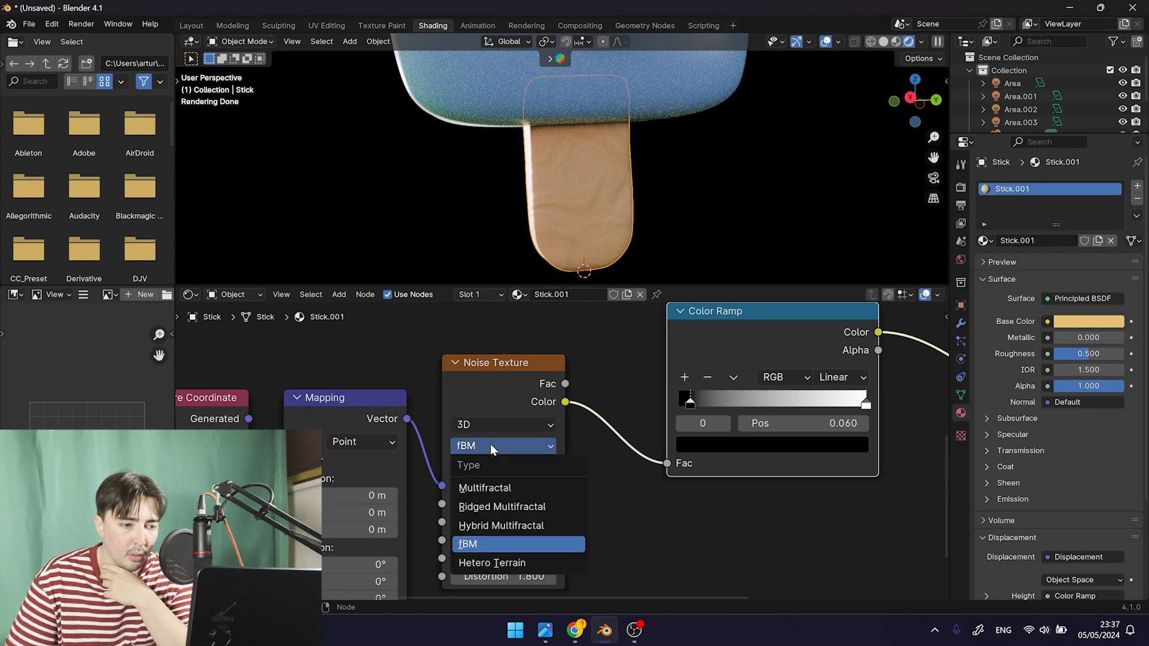
{"action": "left_click", "coordinate": [633, 499]}
{"action": "key", "text": "shift+a"}
{"action": "type", "text": "noise"}
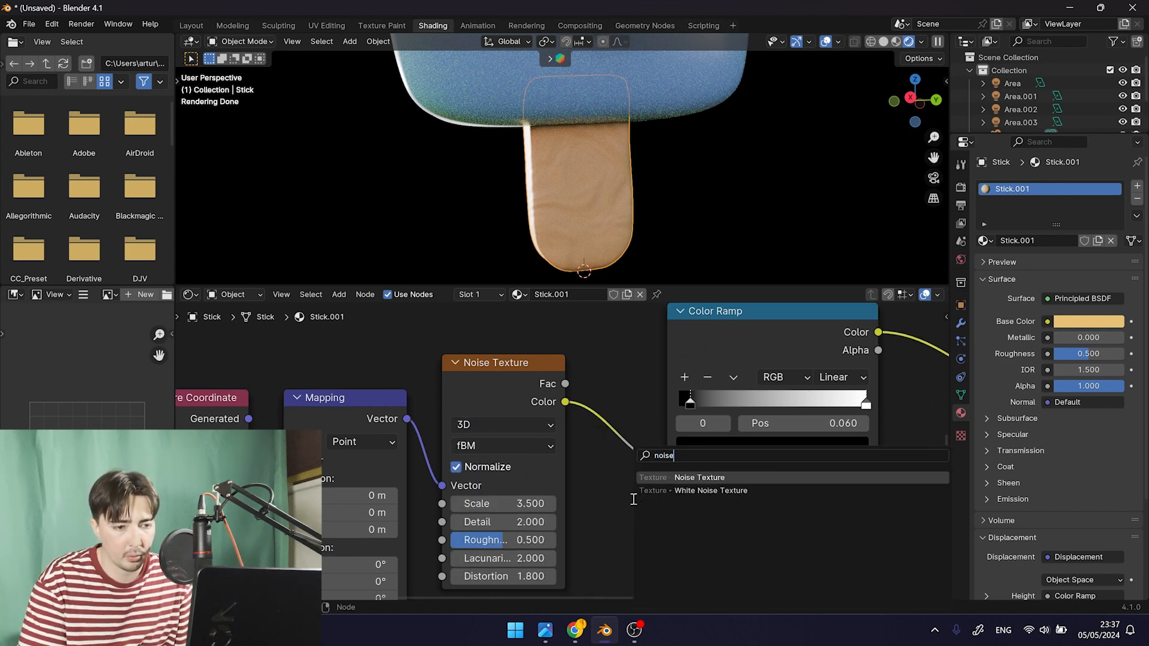
{"action": "key", "text": "Escape"}
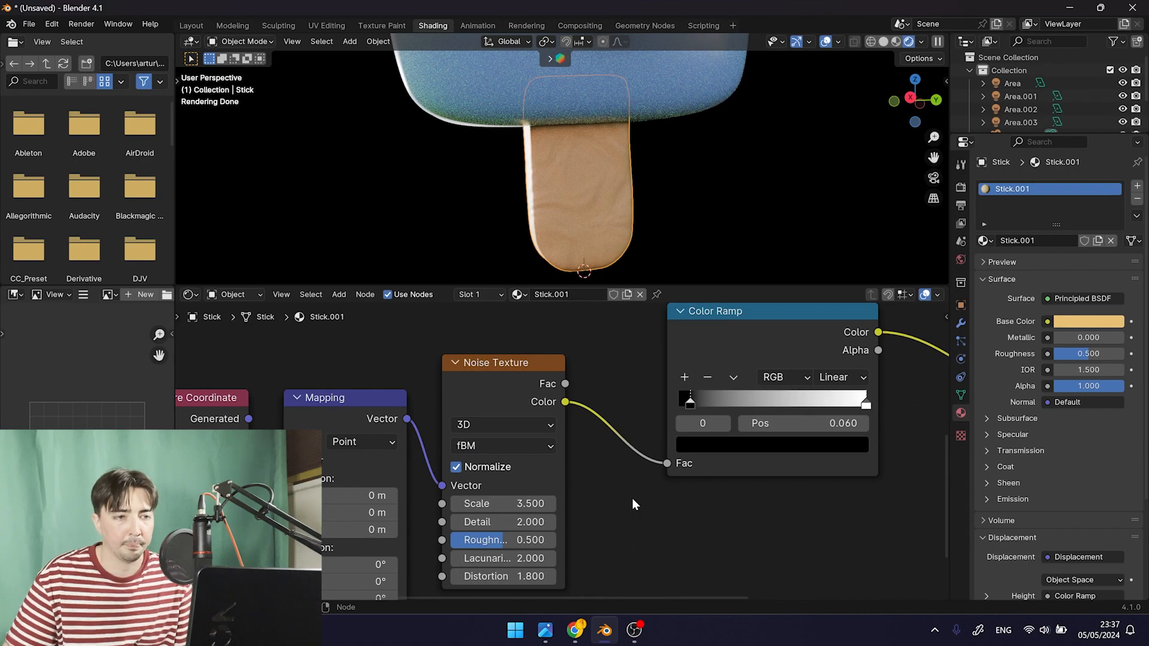
Select the tongue and lower its material's Roughness to 0.222, checking the highlights up close
{"action": "scroll", "coordinate": [646, 185], "scroll_direction": "down", "scroll_amount": 4}
{"action": "middle_click_drag", "start_coordinate": [601, 135], "coordinate": [597, 219], "text": "shift"}
{"action": "scroll", "coordinate": [613, 185], "scroll_direction": "up", "scroll_amount": 1}
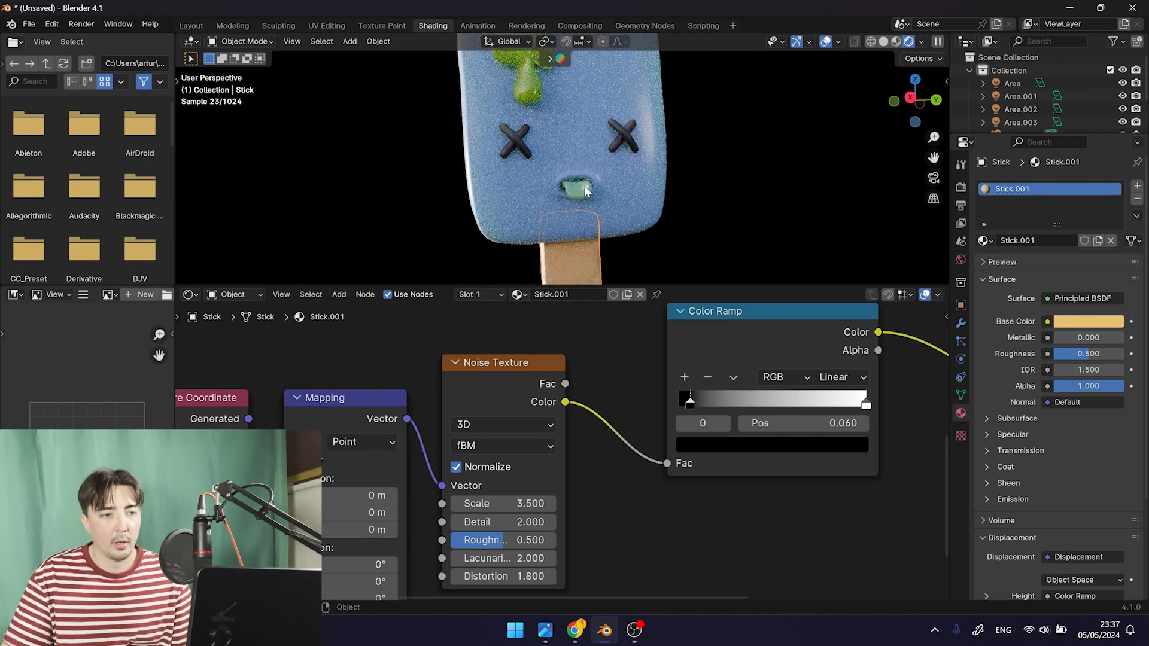
{"action": "left_click", "coordinate": [585, 185]}
{"action": "scroll", "coordinate": [583, 189], "scroll_direction": "up", "scroll_amount": 8}
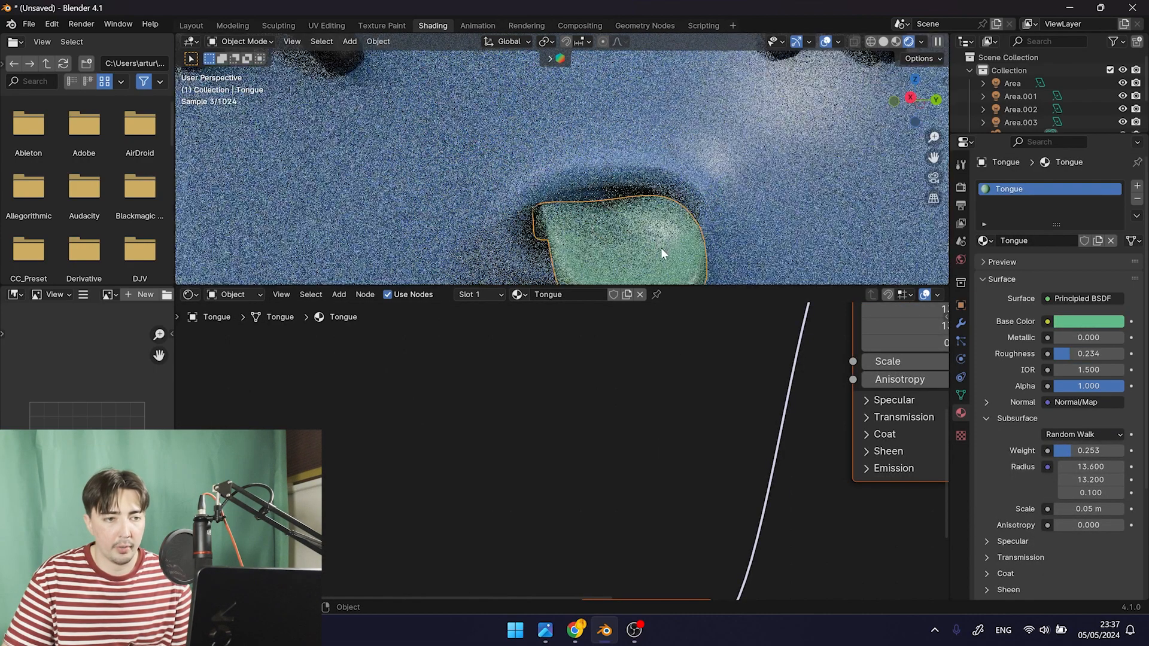
{"action": "scroll", "coordinate": [638, 227], "scroll_direction": "down", "scroll_amount": 2}
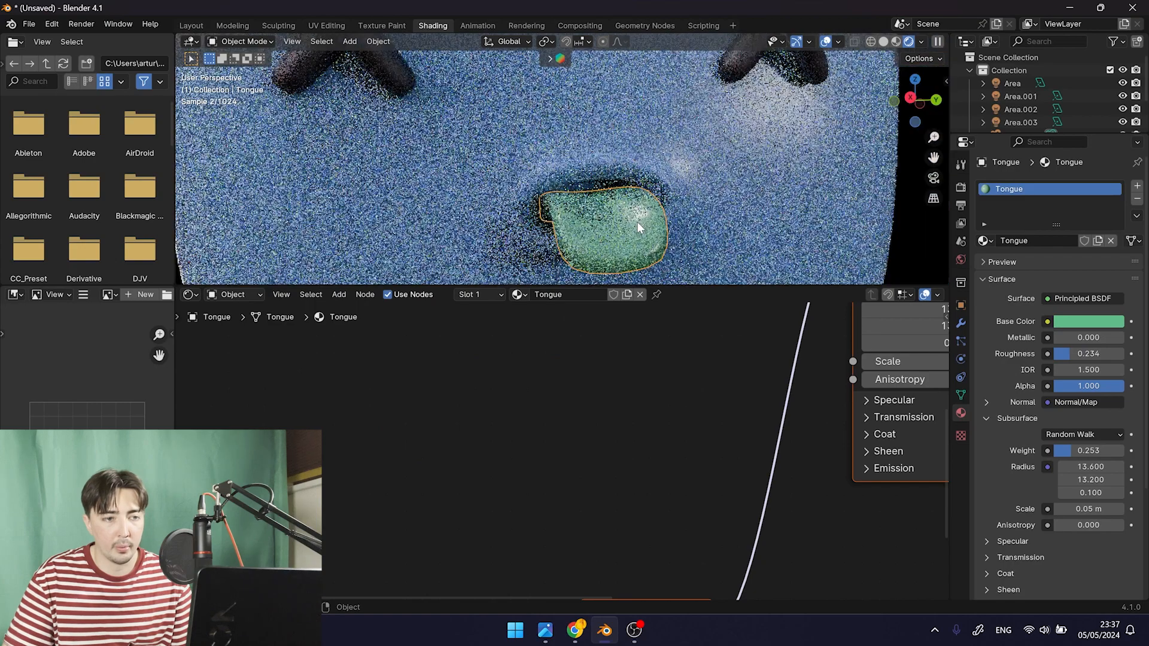
{"action": "scroll", "coordinate": [637, 221], "scroll_direction": "down", "scroll_amount": 2}
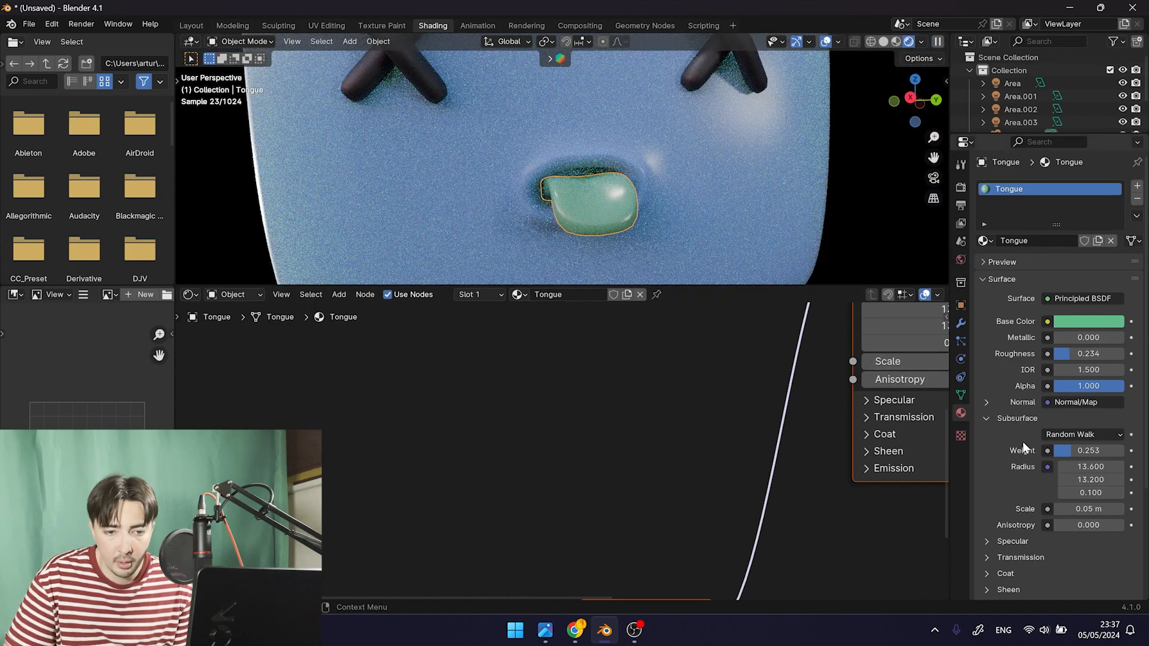
{"action": "left_click_drag", "start_coordinate": [1074, 357], "coordinate": [1068, 354]}
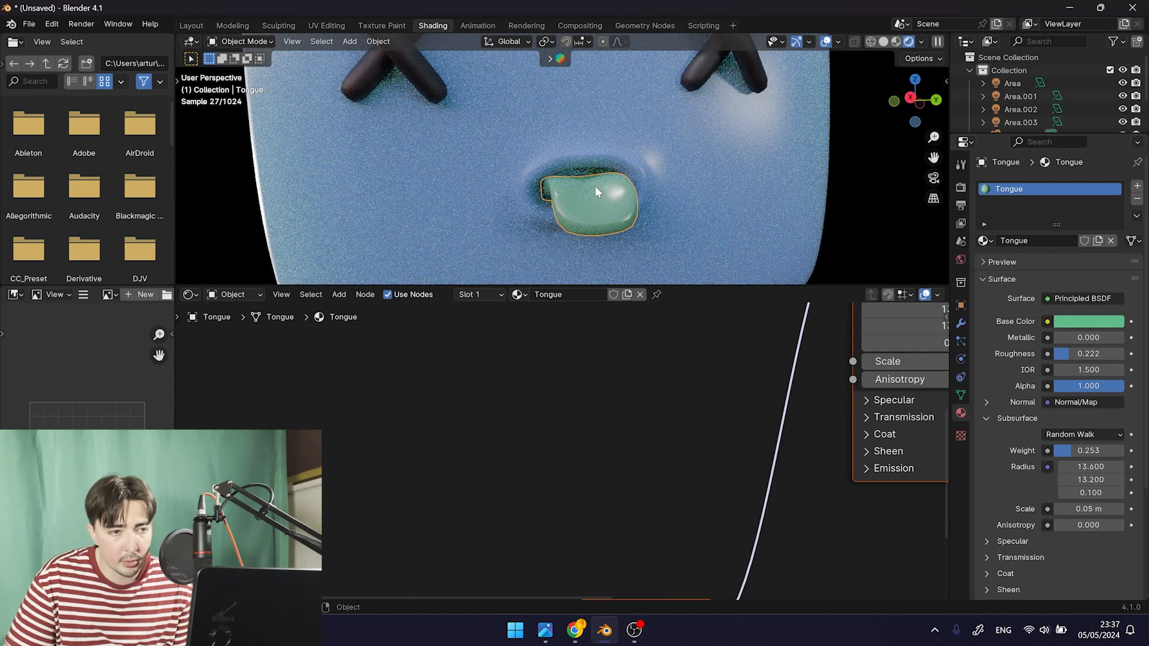
{"action": "scroll", "coordinate": [590, 204], "scroll_direction": "up", "scroll_amount": 4}
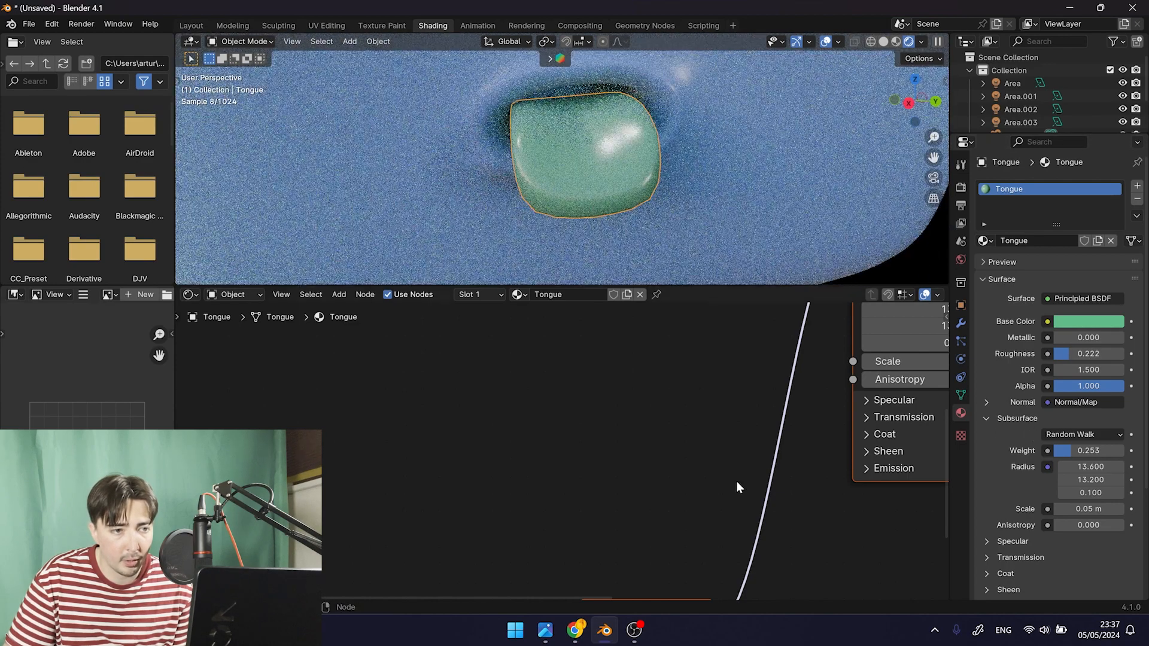
Add a Noise Texture node to the tongue material, well before the Principled BSDF, and set its dimensions to 2D
{"action": "scroll", "coordinate": [737, 488], "scroll_direction": "down", "scroll_amount": 2}
{"action": "middle_click_drag", "start_coordinate": [634, 477], "coordinate": [642, 534]}
{"action": "scroll", "coordinate": [534, 453], "scroll_direction": "down", "scroll_amount": 1}
{"action": "key", "text": "shift+a"}
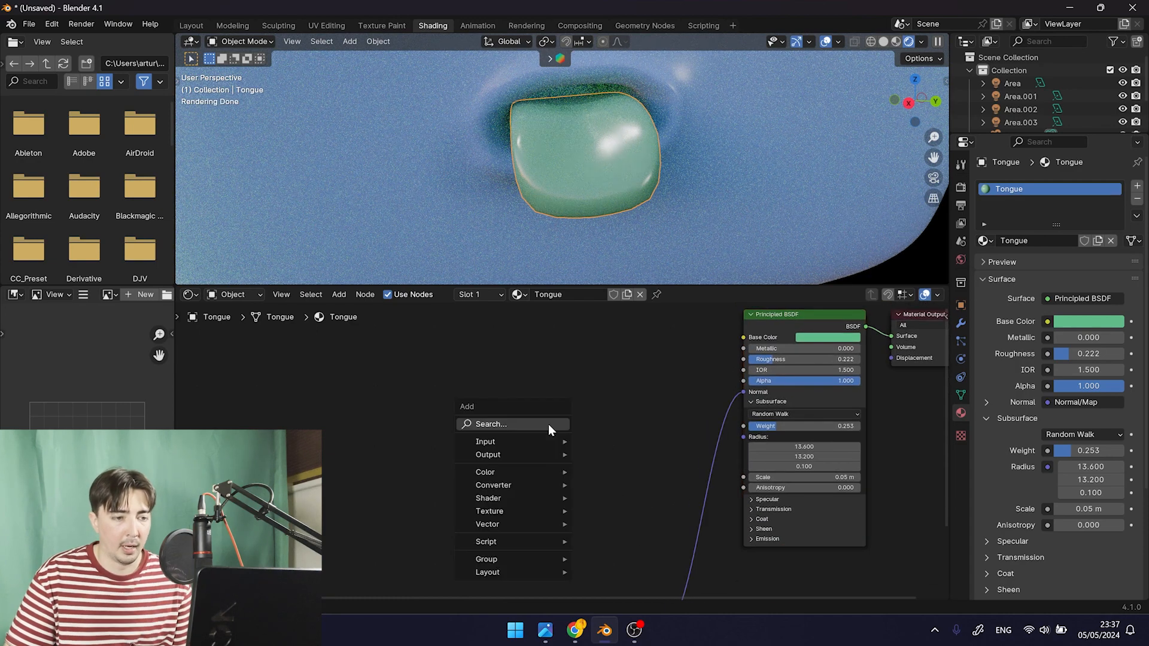
{"action": "type", "text": "noise"}
{"action": "key", "text": "Return"}
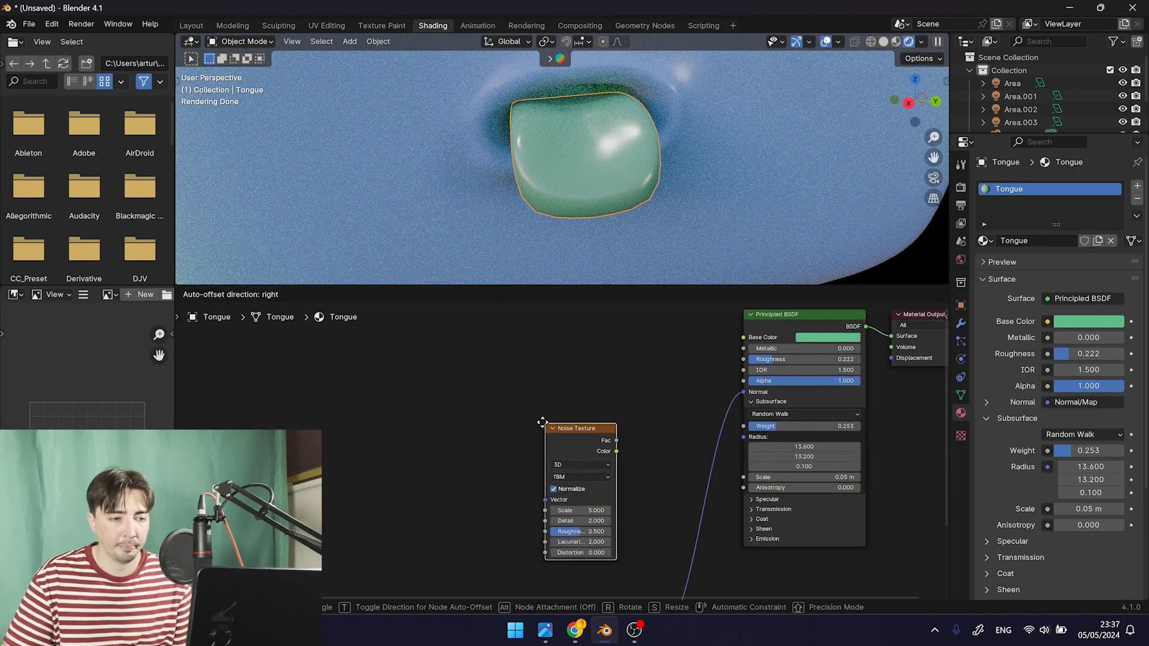
{"action": "left_click", "coordinate": [361, 377]}
{"action": "left_click", "coordinate": [392, 414]}
{"action": "left_click", "coordinate": [389, 450]}
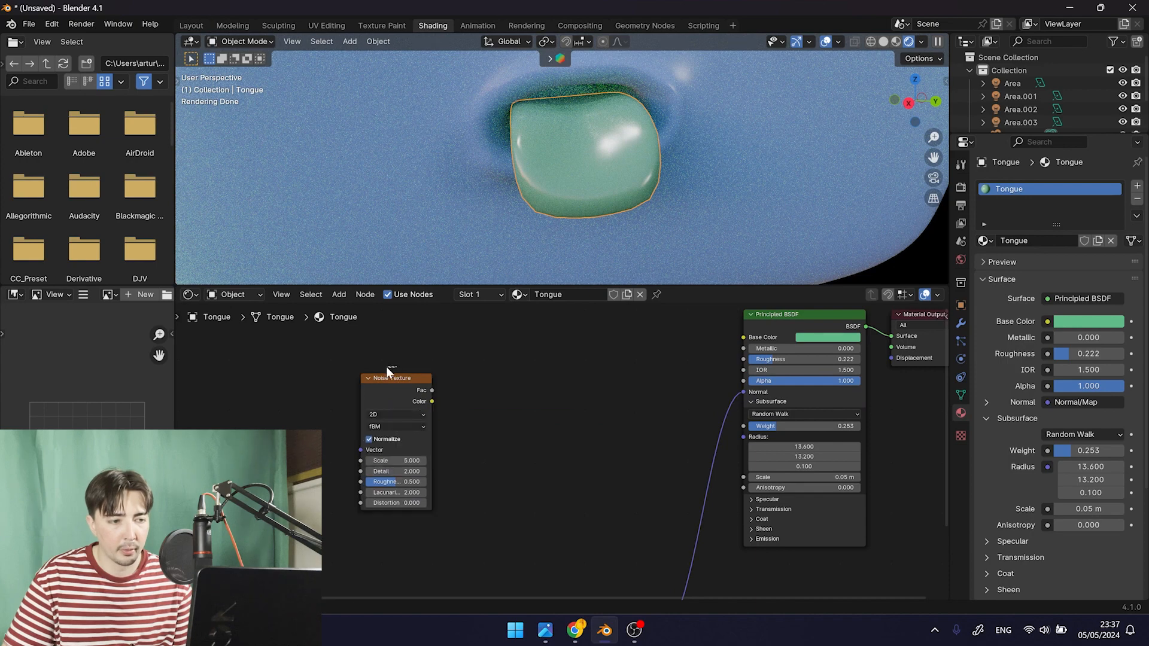
{"action": "left_click_drag", "start_coordinate": [383, 378], "coordinate": [369, 376]}
{"action": "key", "text": "shift+a"}
{"action": "type", "text": "co"}
{"action": "key", "text": "Return"}
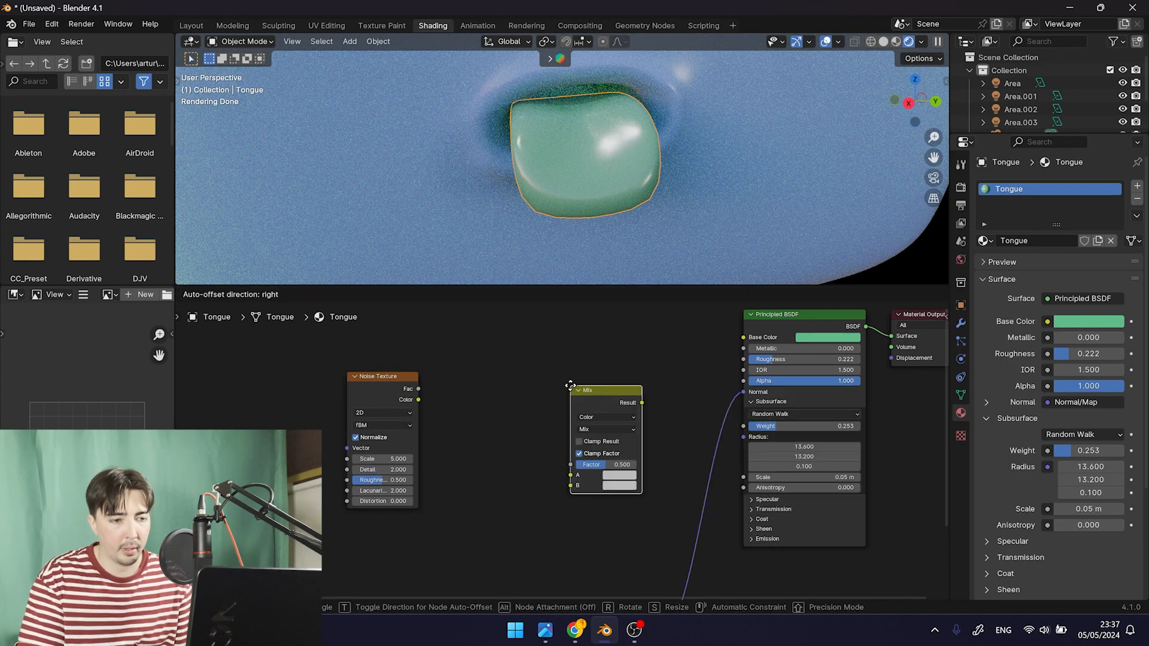
{"action": "key", "text": "Escape"}
Add a Color Ramp beside the tongue's Noise Texture, connect the noise Color to its Fac, and arrange both nodes
{"action": "key", "text": "shift+a"}
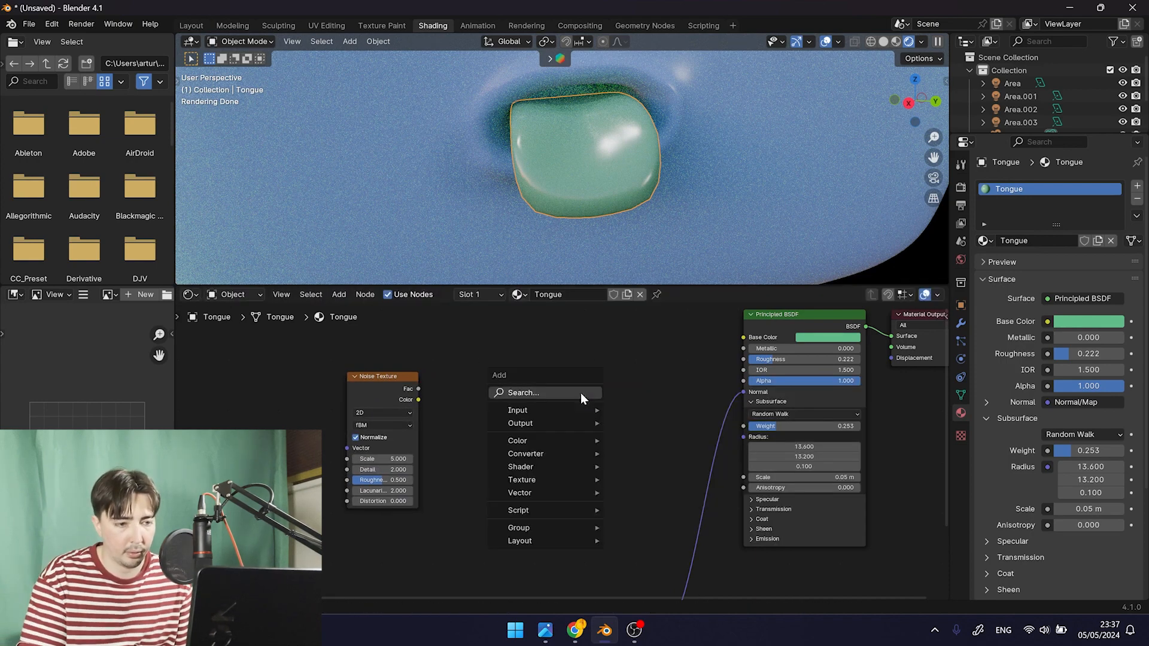
{"action": "type", "text": "color r"}
{"action": "key", "text": "Return"}
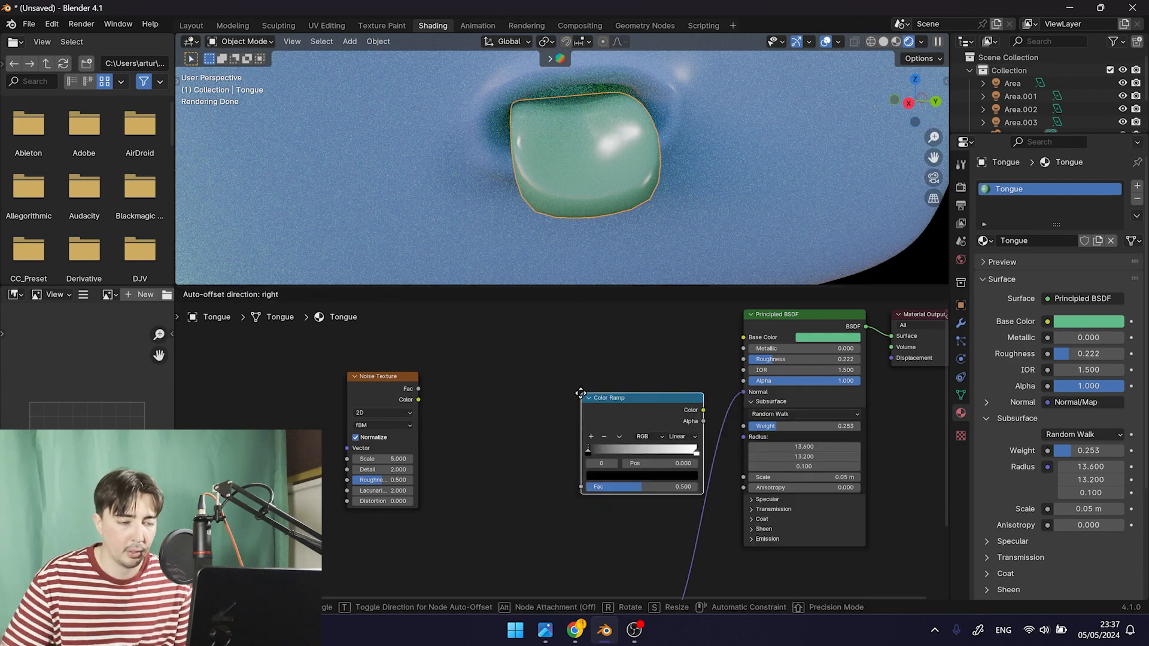
{"action": "left_click", "coordinate": [495, 370]}
{"action": "left_click_drag", "start_coordinate": [419, 401], "coordinate": [494, 455]}
{"action": "left_click_drag", "start_coordinate": [536, 369], "coordinate": [491, 380]}
{"action": "left_click_drag", "start_coordinate": [379, 348], "coordinate": [387, 387]}
{"action": "left_click", "coordinate": [518, 379]}
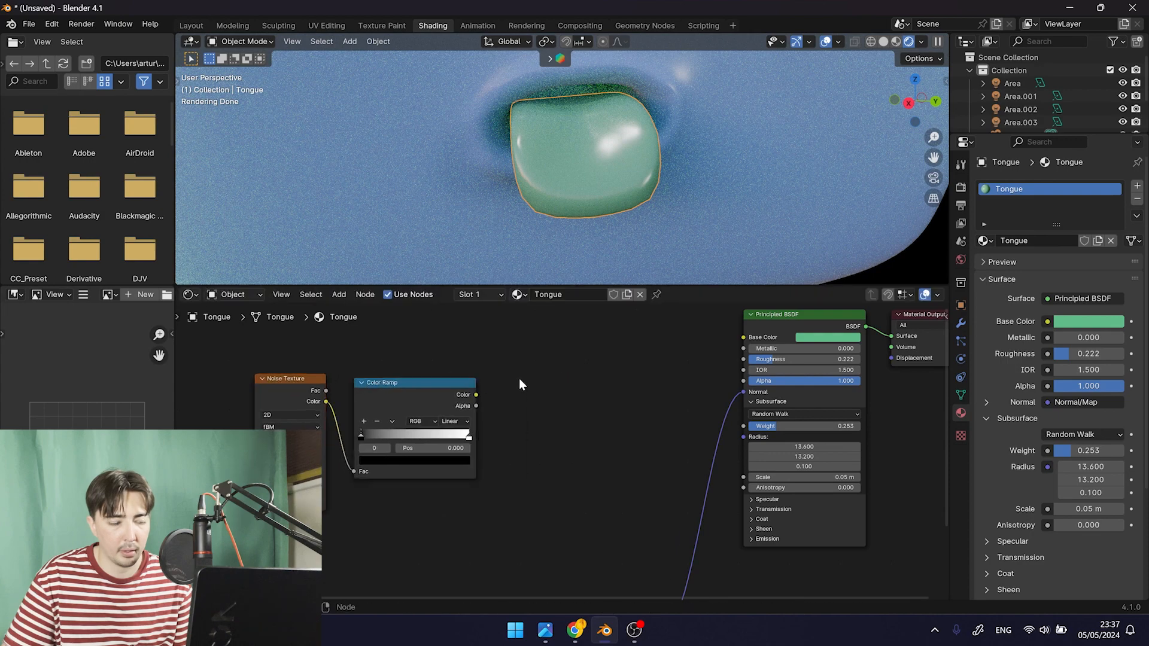
{"action": "middle_click_drag", "start_coordinate": [377, 471], "coordinate": [354, 497]}
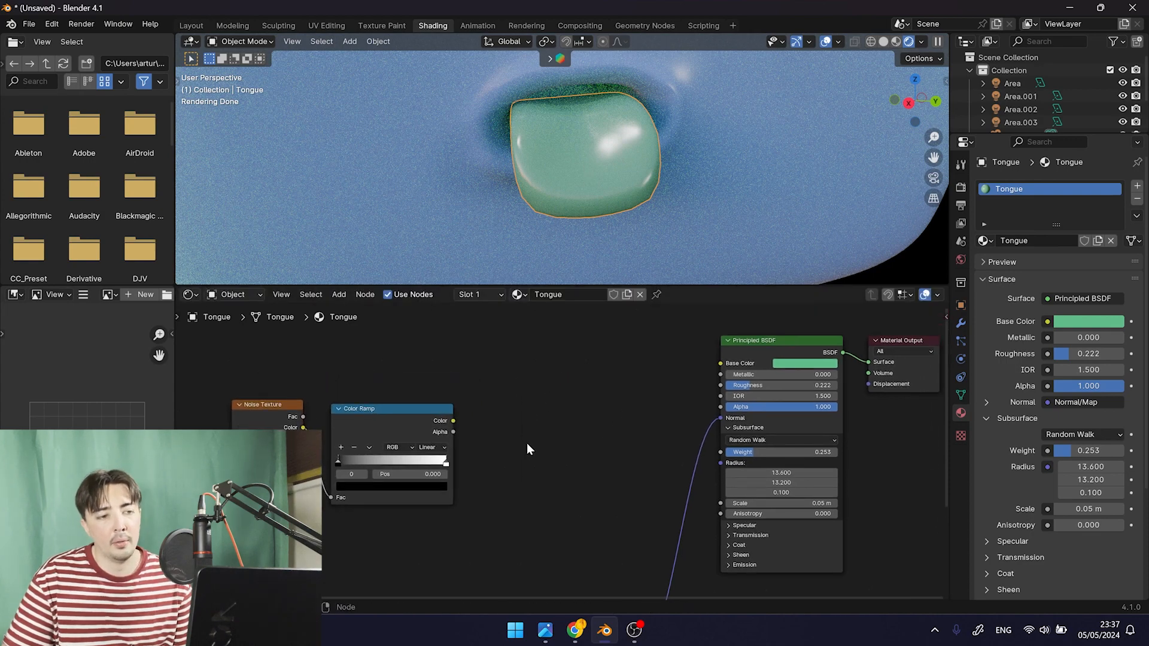
{"action": "middle_click_drag", "start_coordinate": [527, 449], "coordinate": [573, 443]}
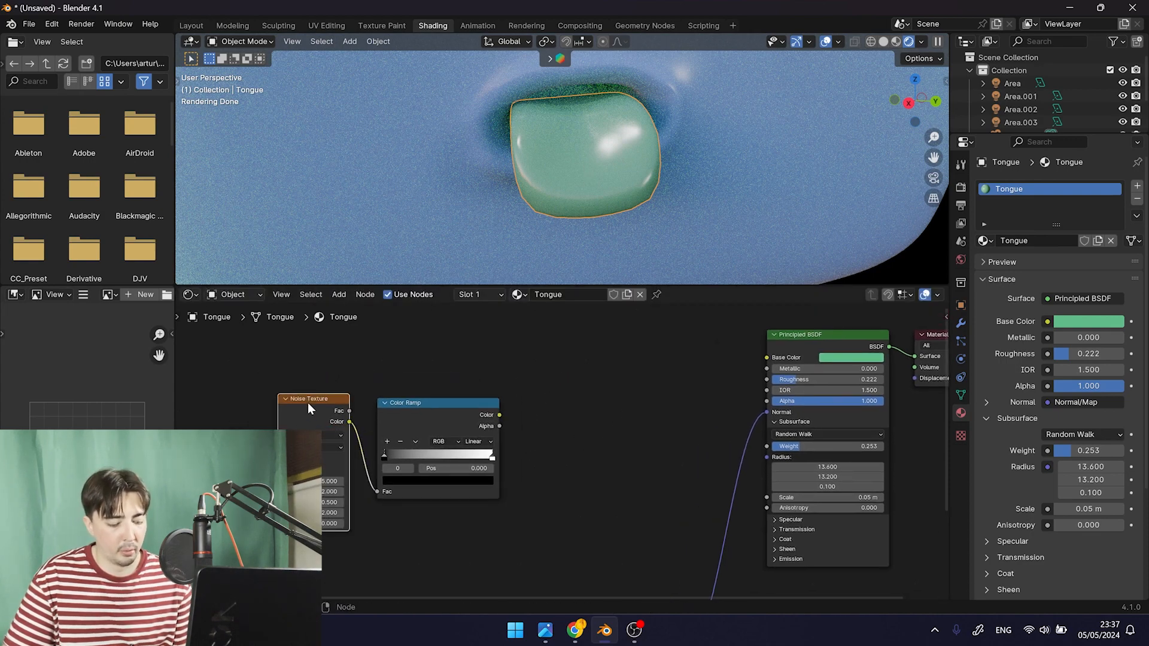
Add Texture Coordinate and Mapping nodes ahead of the tongue's Noise Texture, feeding its Vector input
{"action": "key", "text": "ctrl+t"}
{"action": "middle_click_drag", "start_coordinate": [346, 444], "coordinate": [488, 434]}
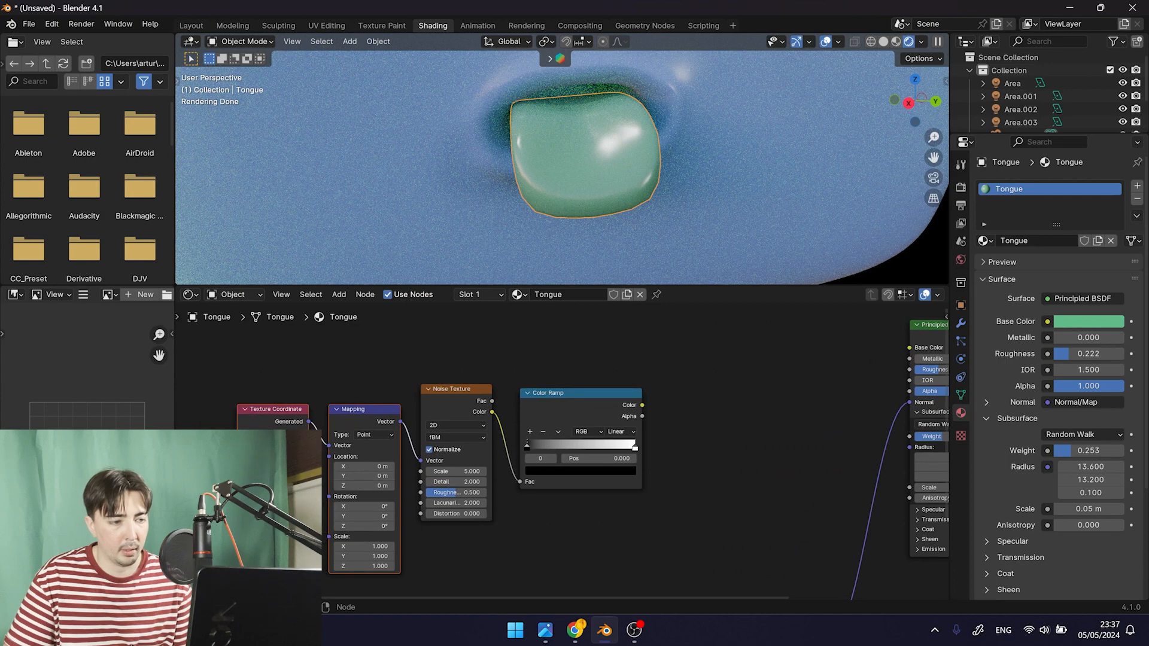
{"action": "middle_click_drag", "start_coordinate": [700, 399], "coordinate": [540, 408]}
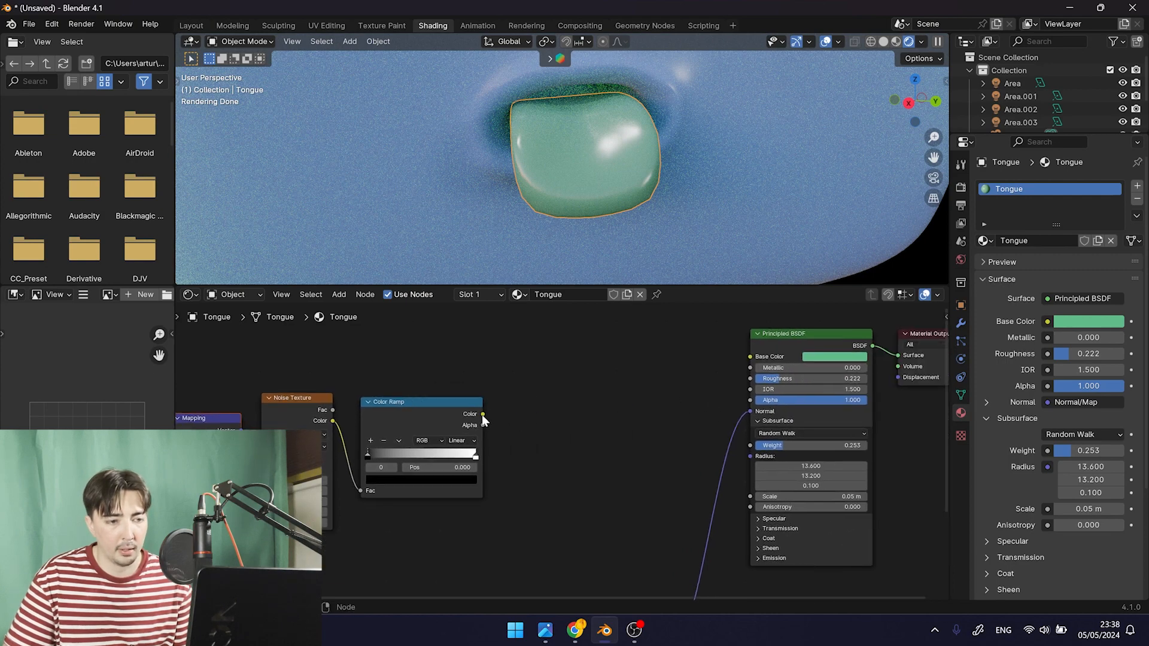
Connect the Color Ramp's Color to the Principled BSDF's Roughness, and also route it straight into the Material Output's Surface as a preview
{"action": "left_click_drag", "start_coordinate": [482, 415], "coordinate": [750, 379]}
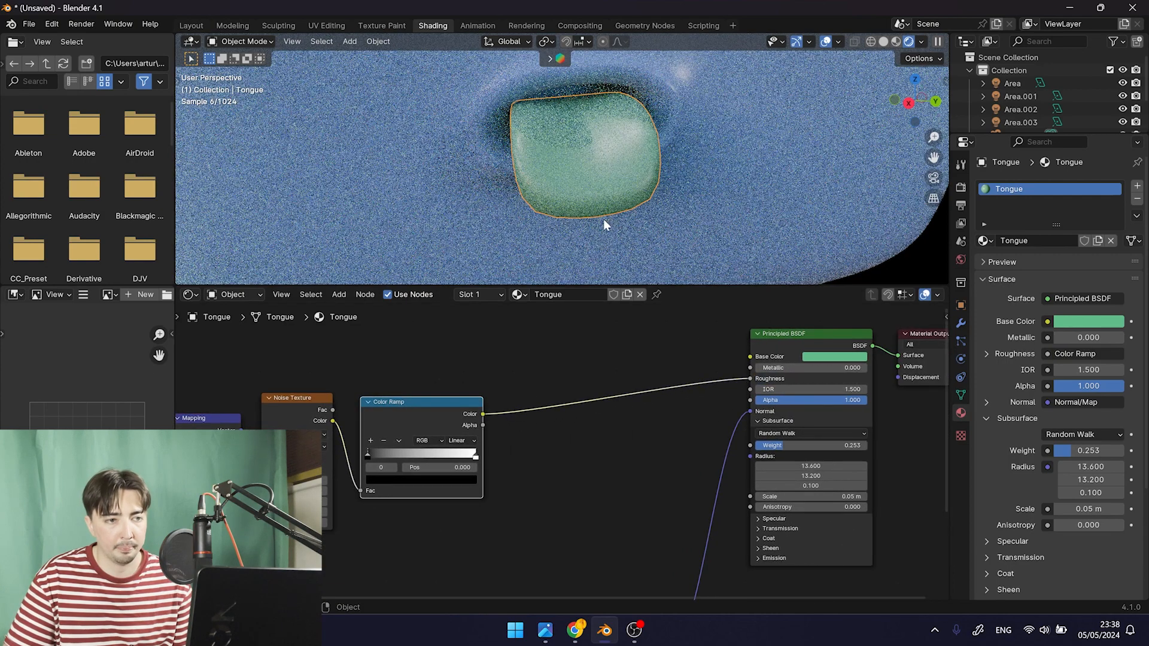
{"action": "middle_click_drag", "start_coordinate": [643, 474], "coordinate": [610, 488]}
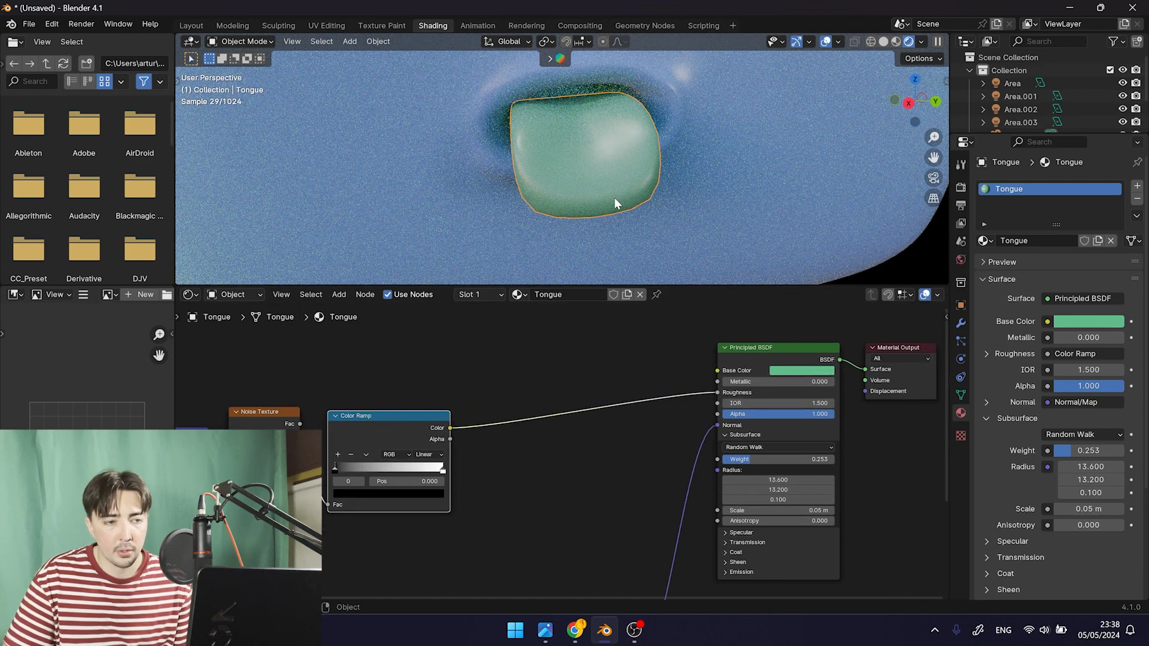
{"action": "middle_click_drag", "start_coordinate": [692, 431], "coordinate": [586, 450]}
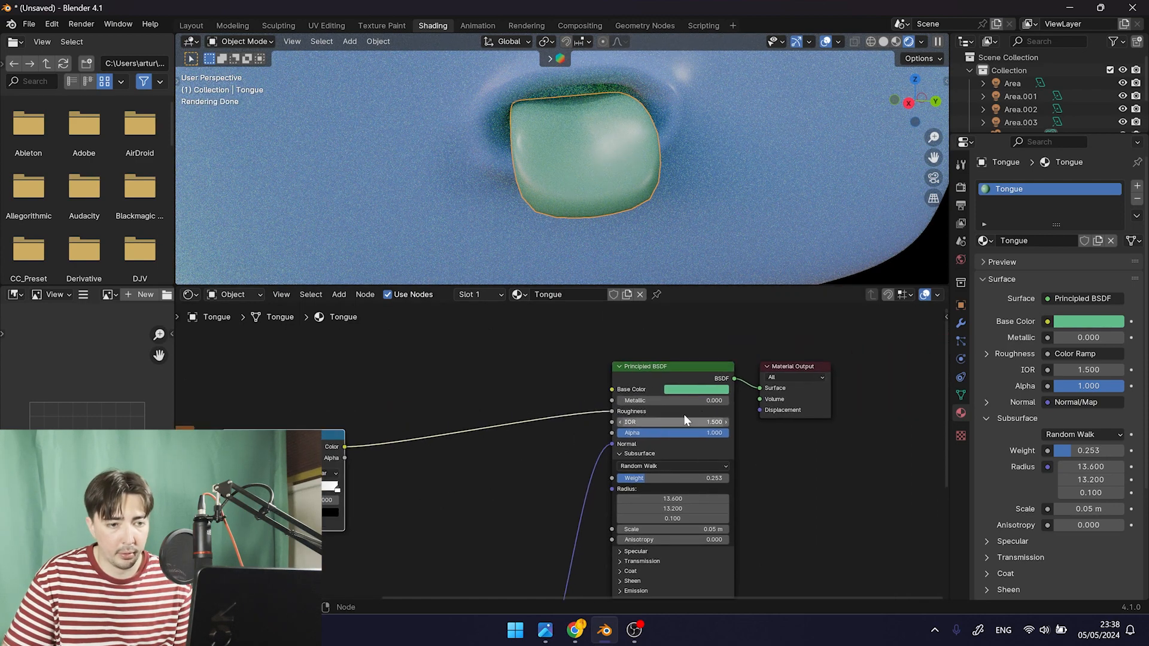
{"action": "left_click_drag", "start_coordinate": [345, 447], "coordinate": [760, 388]}
Unwrap the tongue's entire mesh in Edit Mode and return to Object Mode in the rendered view
{"action": "middle_click_drag", "start_coordinate": [526, 189], "coordinate": [593, 170]}
{"action": "key", "text": "Tab"}
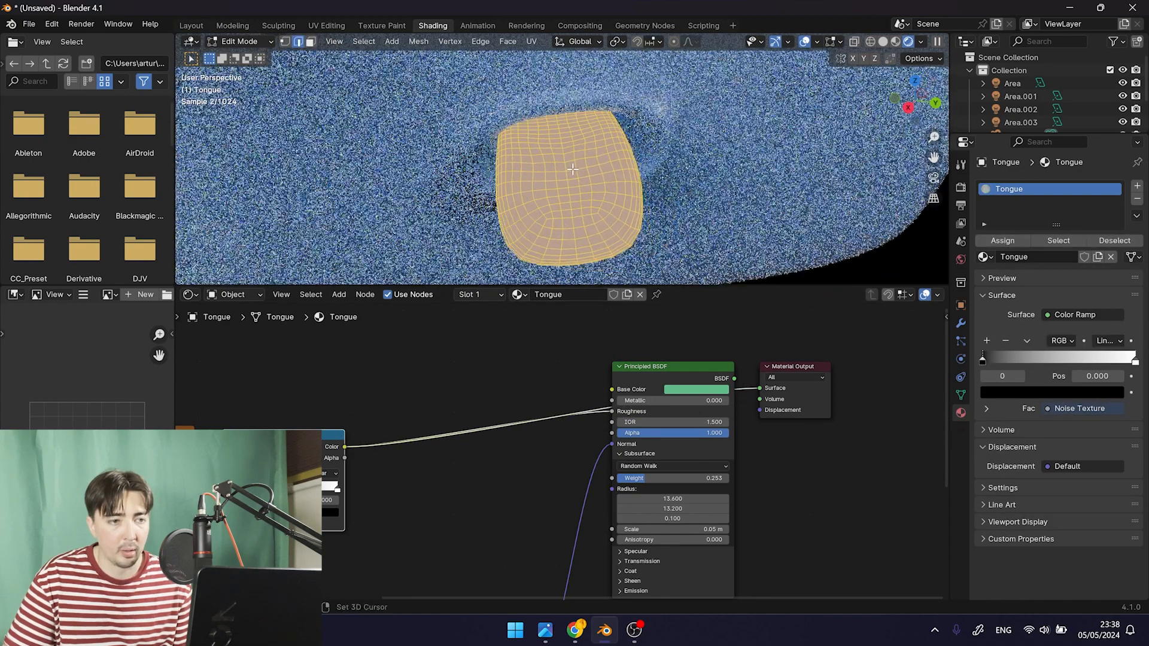
{"action": "key", "text": "z"}
{"action": "key", "text": "u"}
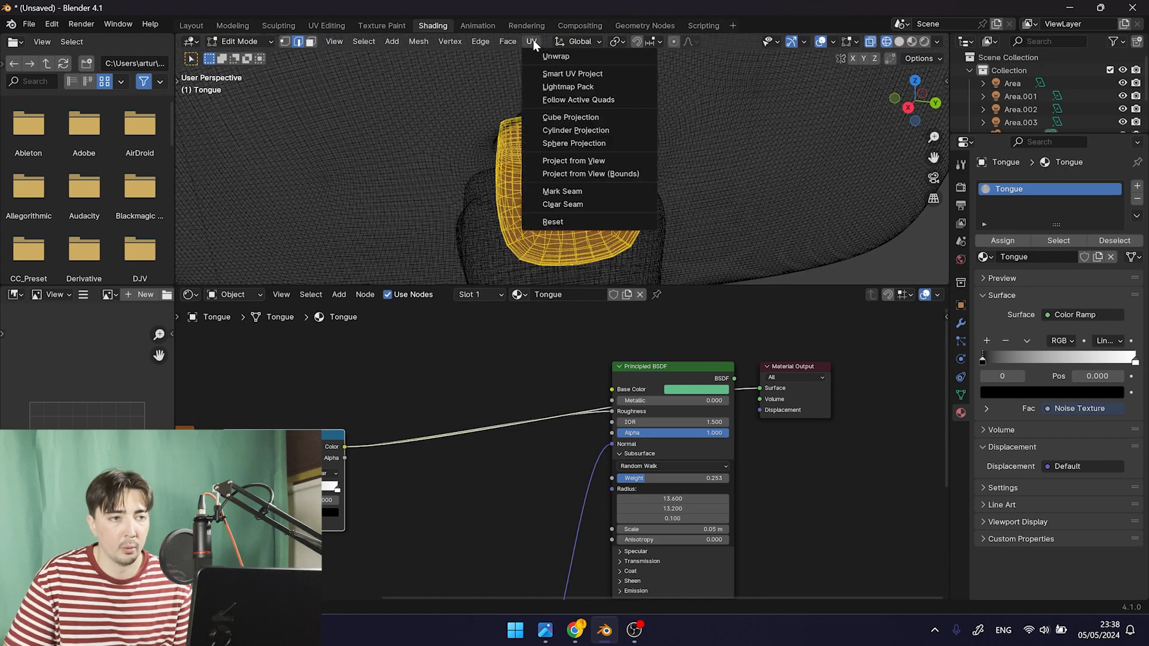
{"action": "left_click", "coordinate": [550, 57]}
{"action": "key", "text": "shift+z"}
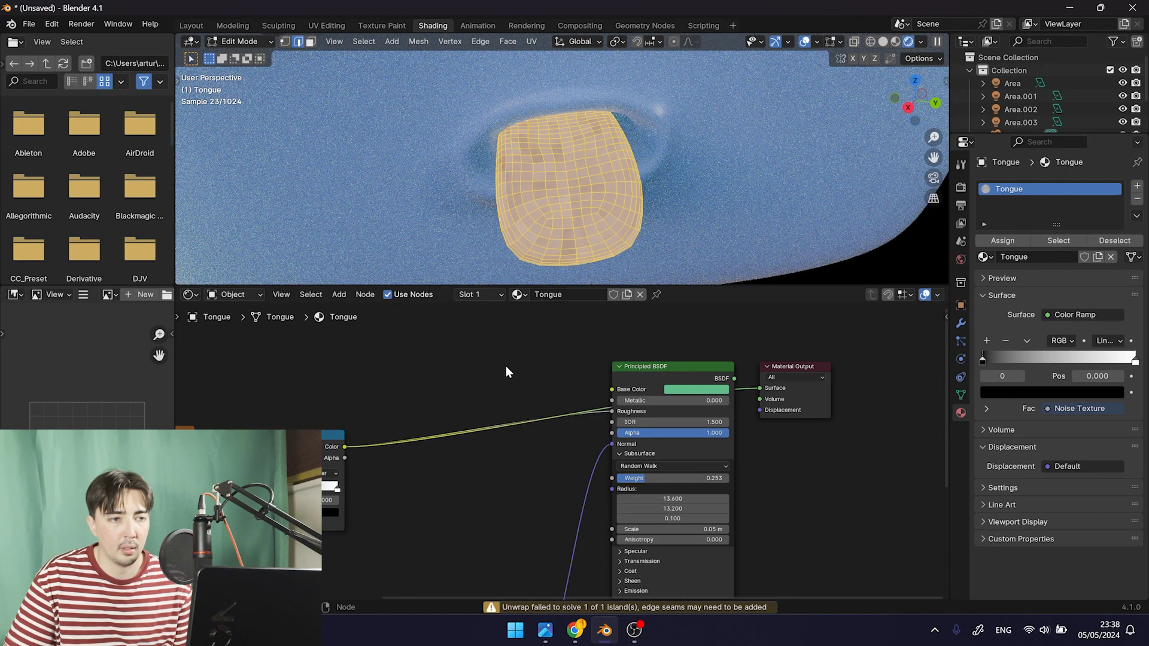
{"action": "key", "text": "Tab"}
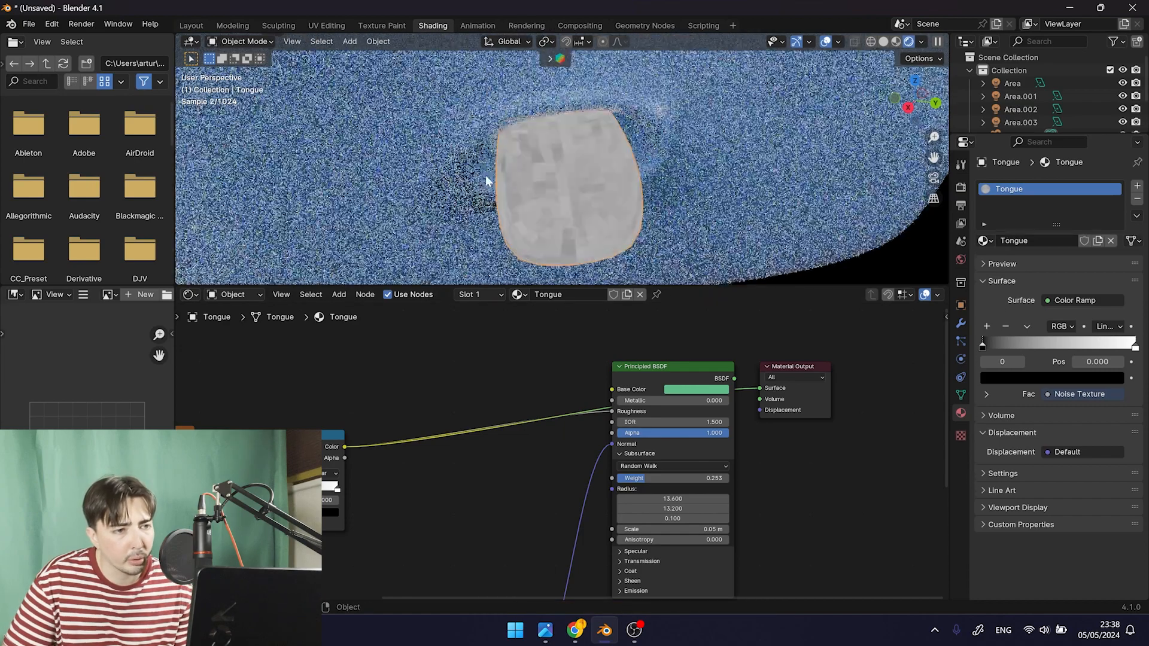
Shade the tongue smooth and apply Smart UV Project to its whole mesh with a 66° angle limit
{"action": "right_click", "coordinate": [486, 174]}
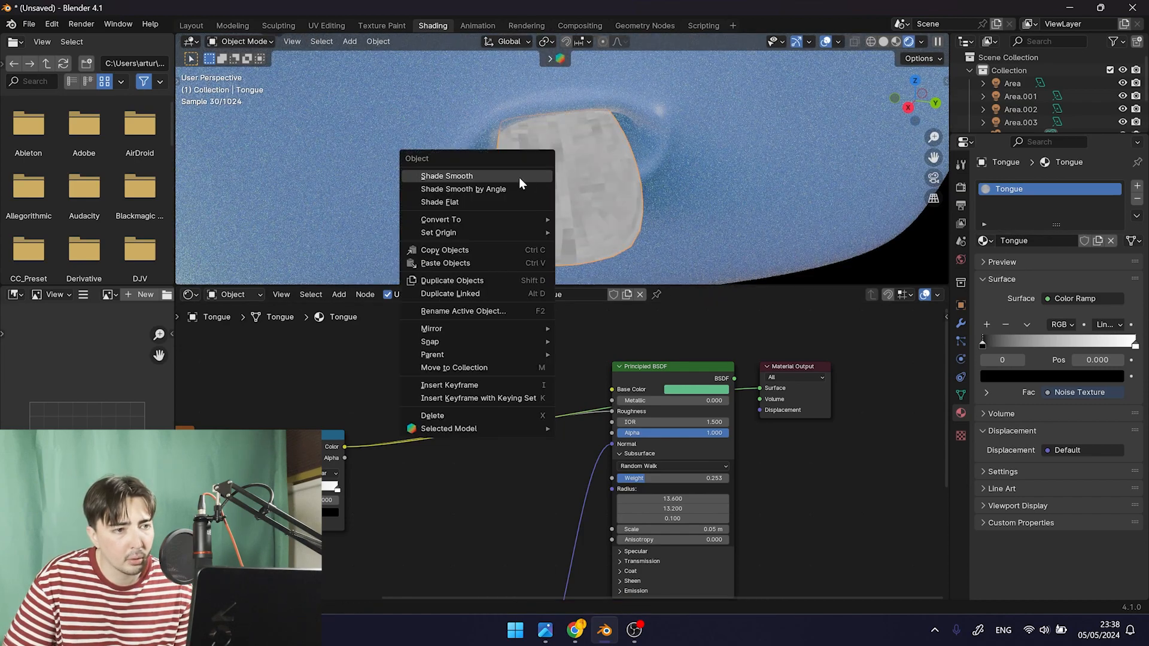
{"action": "left_click", "coordinate": [519, 177]}
{"action": "key", "text": "Tab"}
{"action": "key", "text": "shift+z"}
{"action": "left_click_drag", "start_coordinate": [451, 73], "coordinate": [534, 139]}
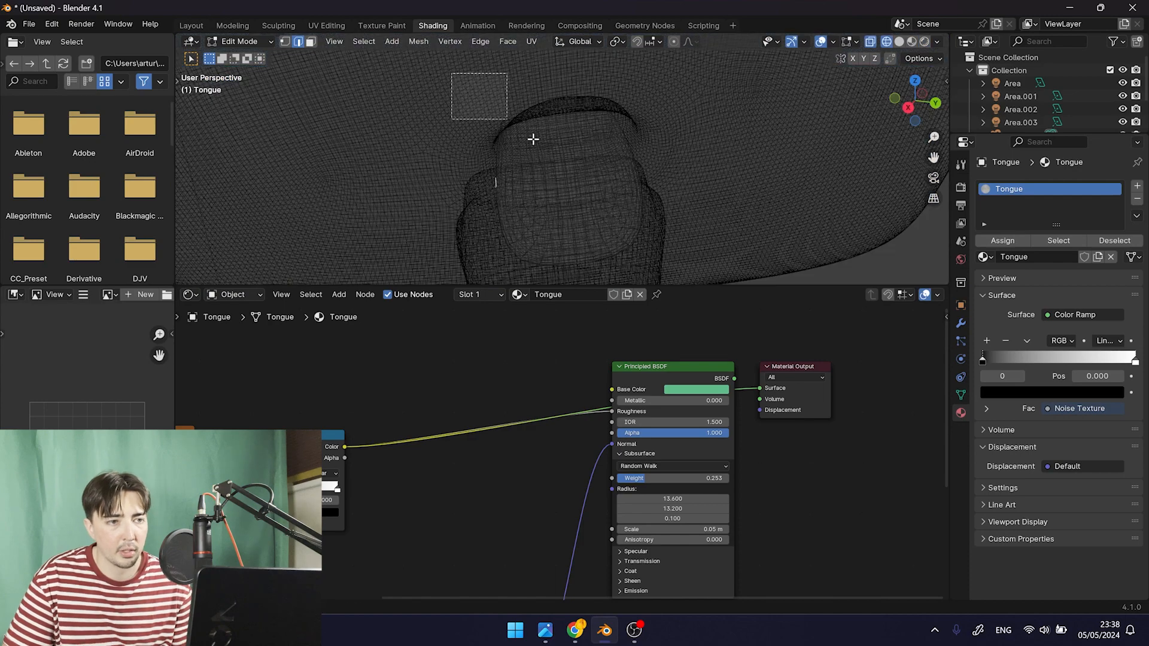
{"action": "key", "text": "l"}
{"action": "left_click", "coordinate": [533, 42]}
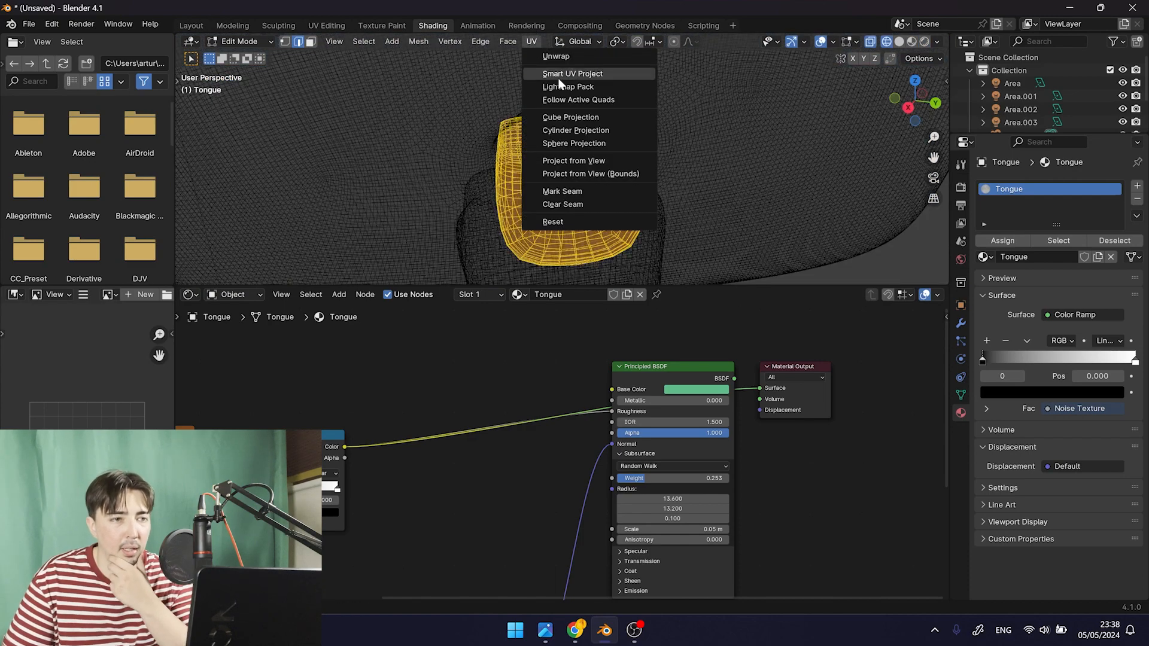
{"action": "left_click", "coordinate": [572, 74]}
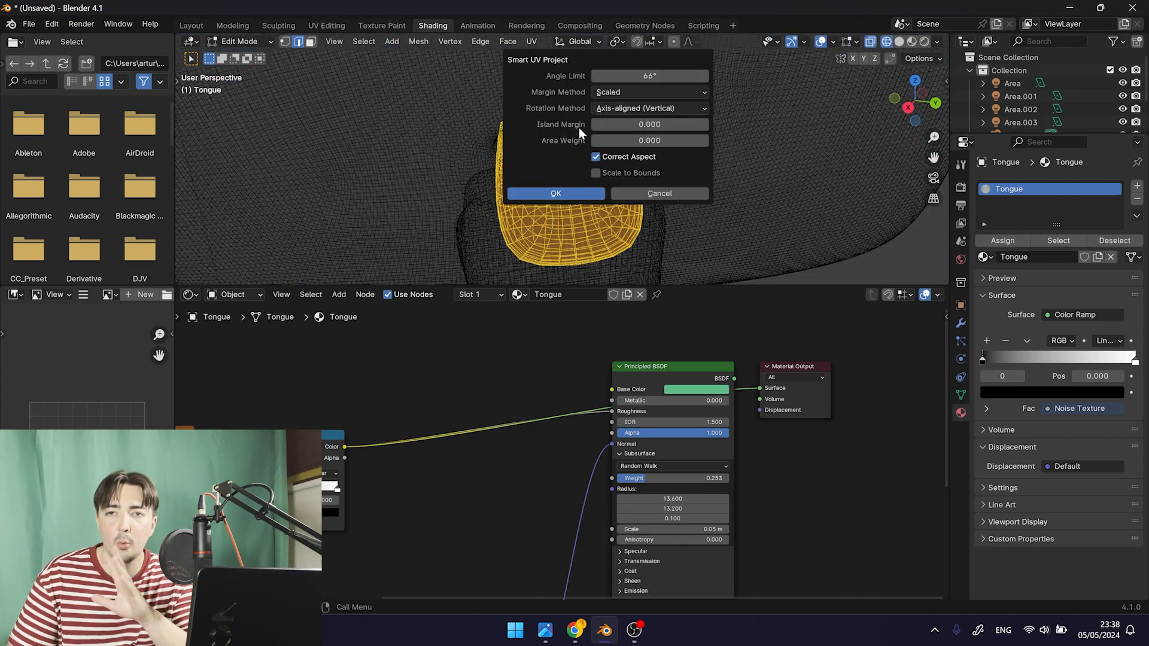
{"action": "left_click", "coordinate": [555, 190]}
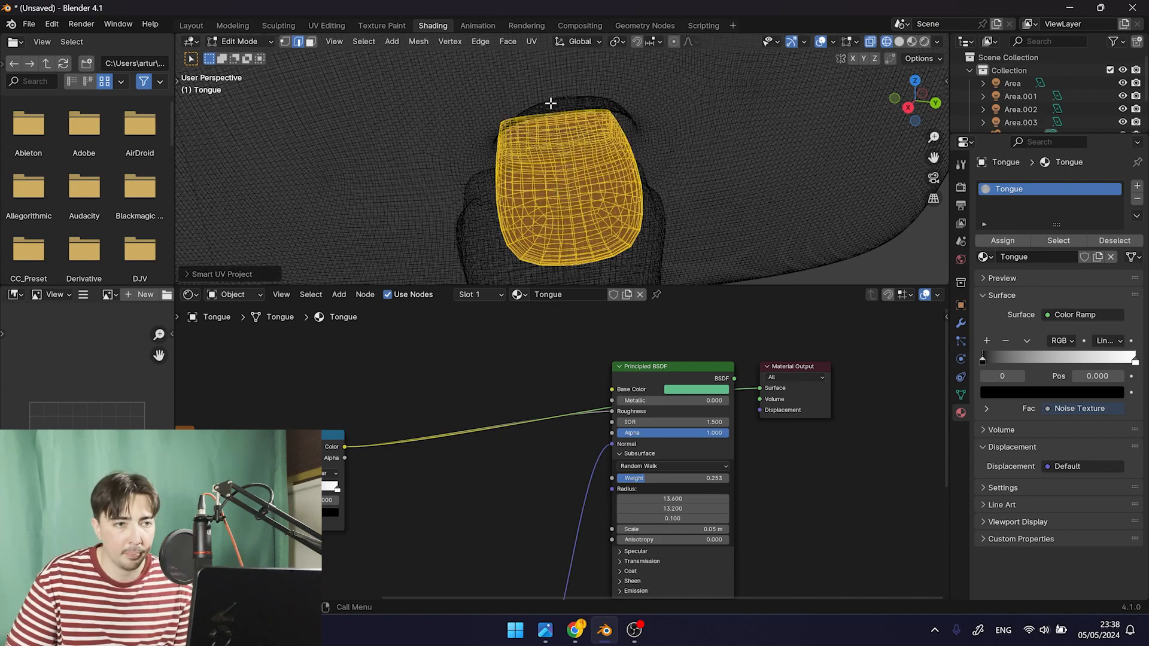
Inspect the tongue's UV islands in the UV Editing workspace and look closely at its mesh
{"action": "left_click", "coordinate": [321, 27]}
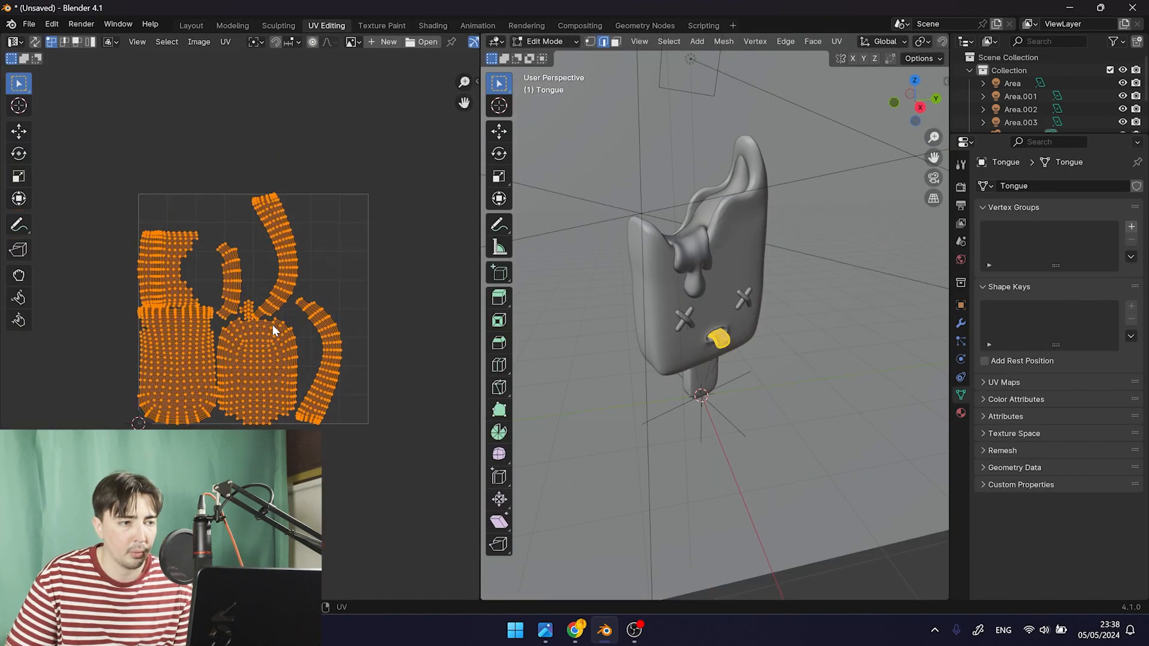
{"action": "scroll", "coordinate": [759, 372], "scroll_direction": "up", "scroll_amount": 4}
{"action": "middle_click_drag", "start_coordinate": [726, 358], "coordinate": [752, 383]}
{"action": "scroll", "coordinate": [710, 396], "scroll_direction": "up", "scroll_amount": 5}
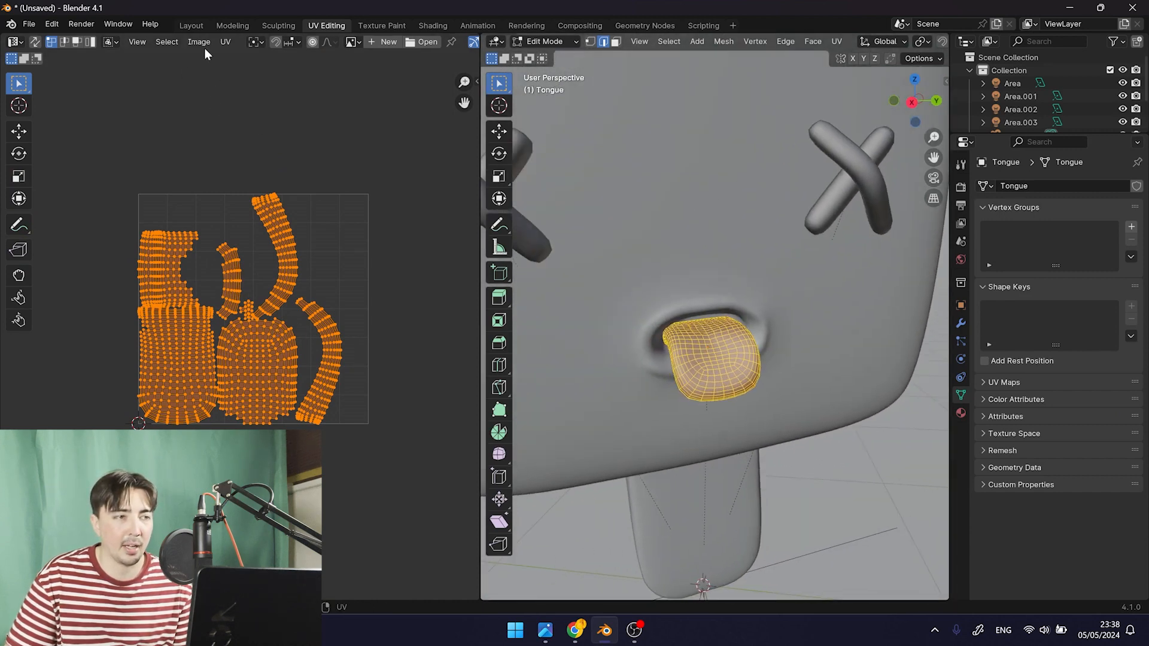
Check the popsicle in the Layout workspace, and return to Shading with the rendered camera view active
{"action": "left_click", "coordinate": [185, 26]}
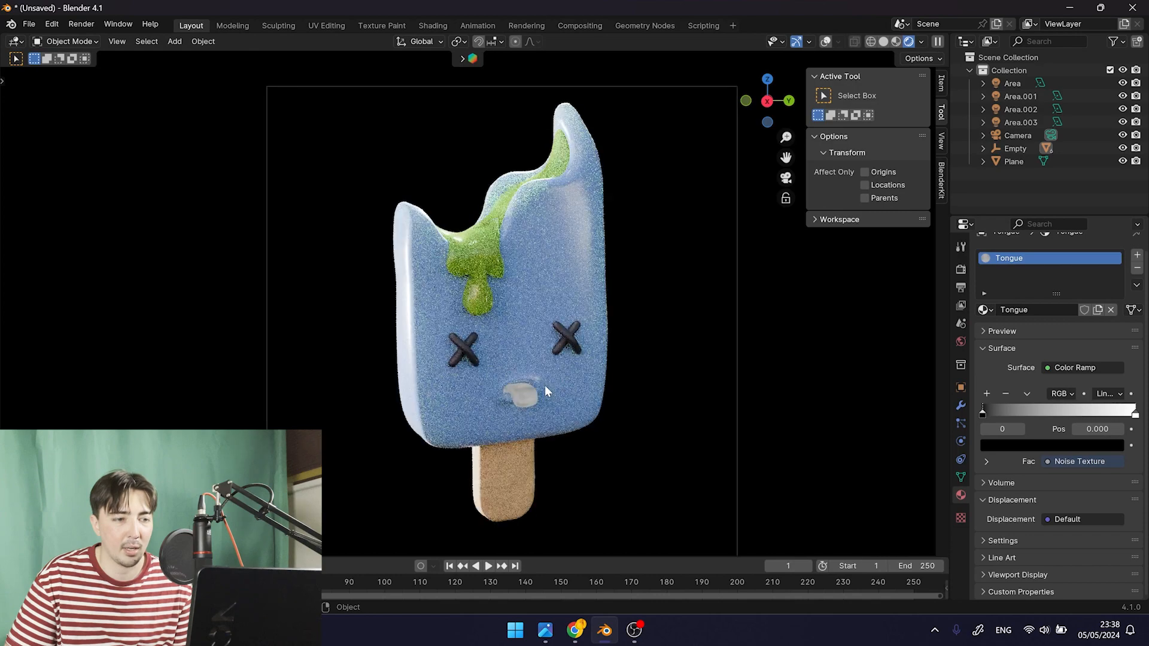
{"action": "left_click", "coordinate": [422, 27]}
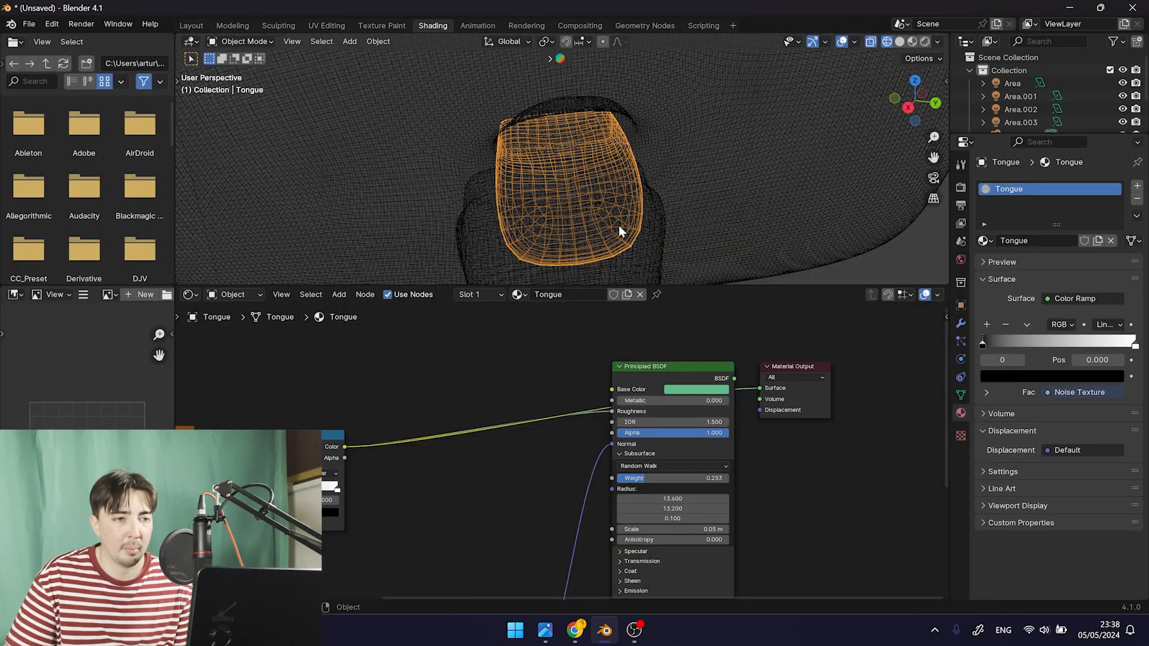
{"action": "key", "text": "KP_0"}
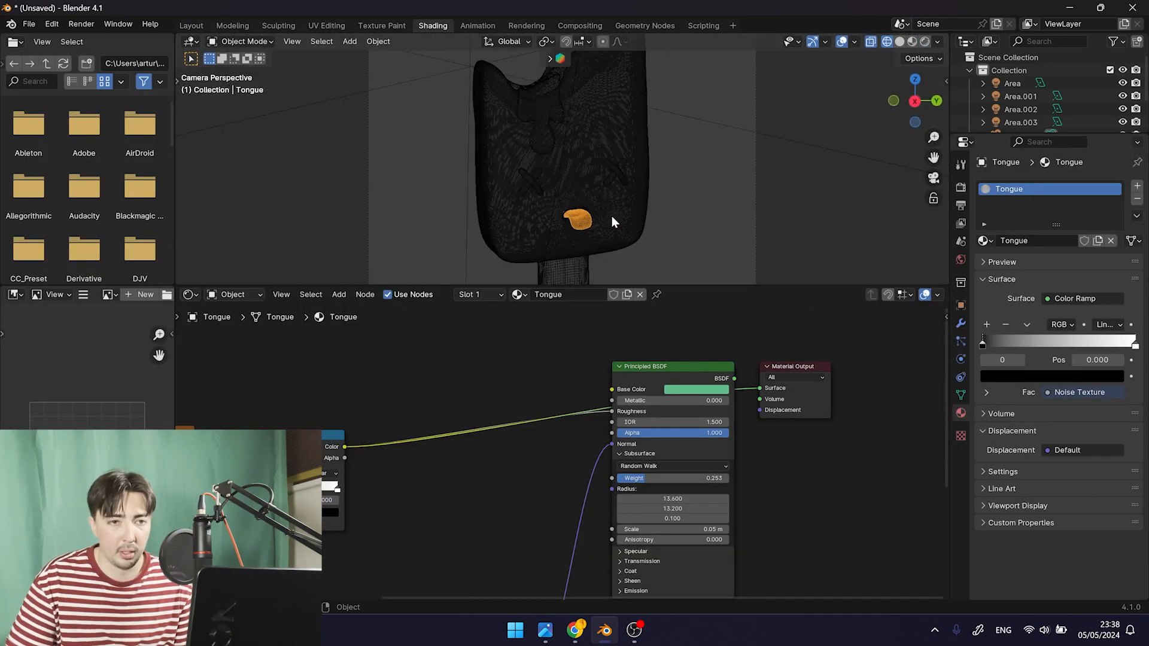
{"action": "left_click", "coordinate": [925, 42]}
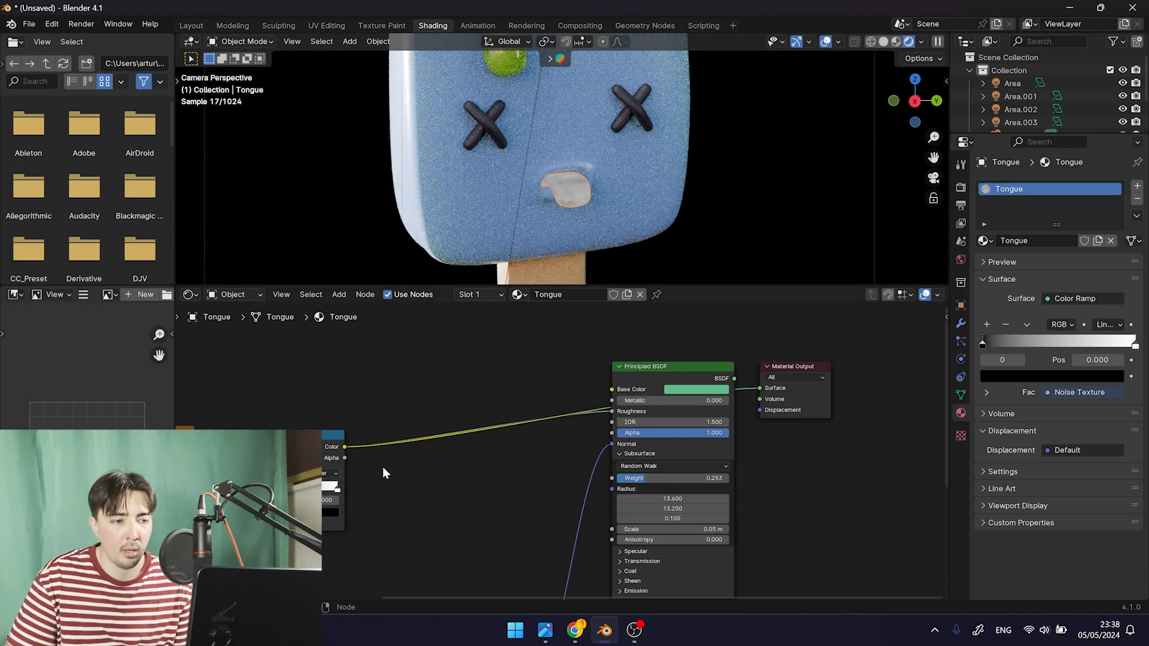
Set the tongue's Noise Texture Scale to 22.3 and move the Color Ramp's black stop to position 0.341
{"action": "middle_click_drag", "start_coordinate": [385, 468], "coordinate": [586, 398]}
{"action": "left_click_drag", "start_coordinate": [349, 443], "coordinate": [527, 456]}
{"action": "middle_click_drag", "start_coordinate": [609, 437], "coordinate": [589, 446]}
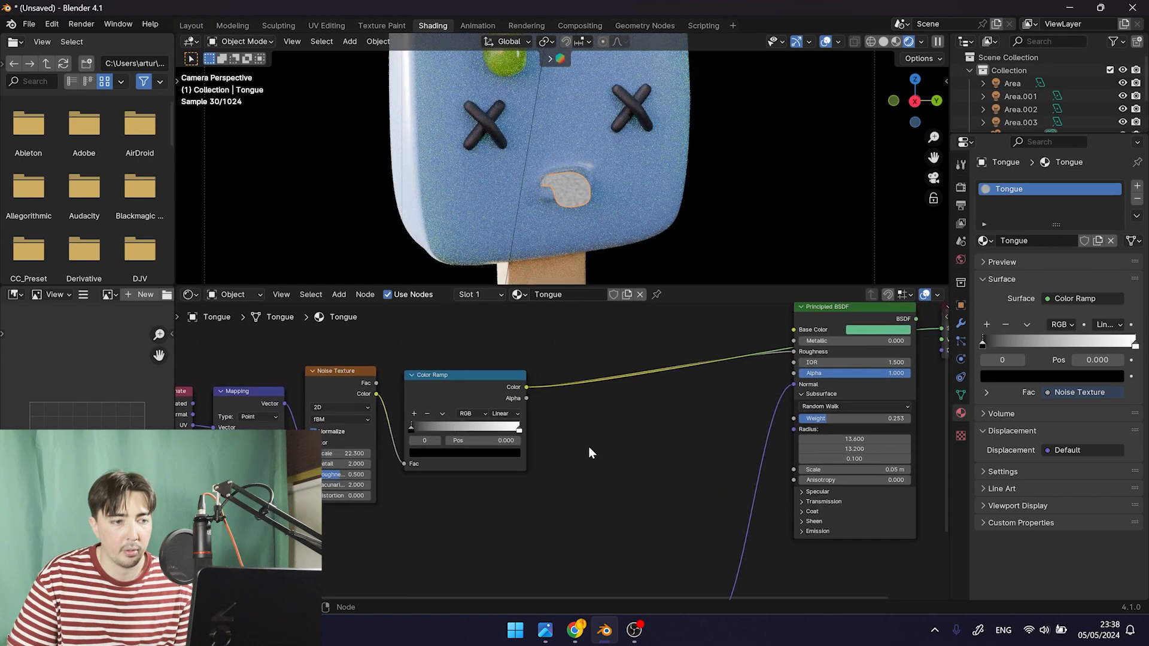
{"action": "left_click_drag", "start_coordinate": [412, 430], "coordinate": [450, 423]}
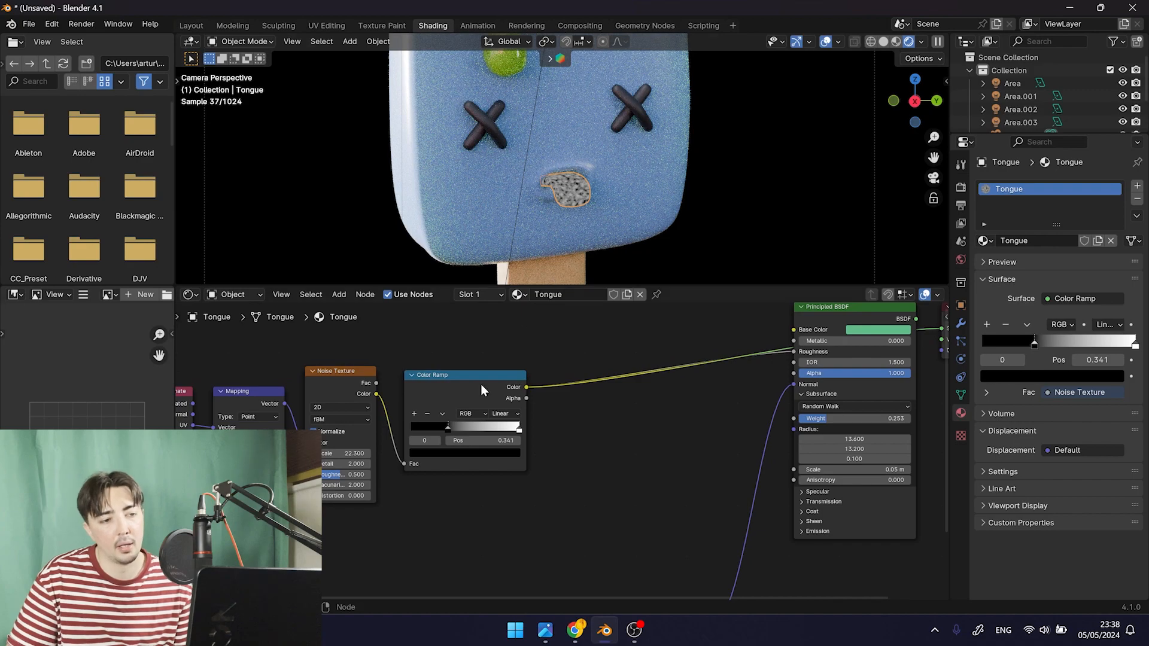
Examine the noise pattern on the tongue up close, and reconnect the Principled BSDF to the Material Output's Surface
{"action": "scroll", "coordinate": [566, 185], "scroll_direction": "up", "scroll_amount": 6}
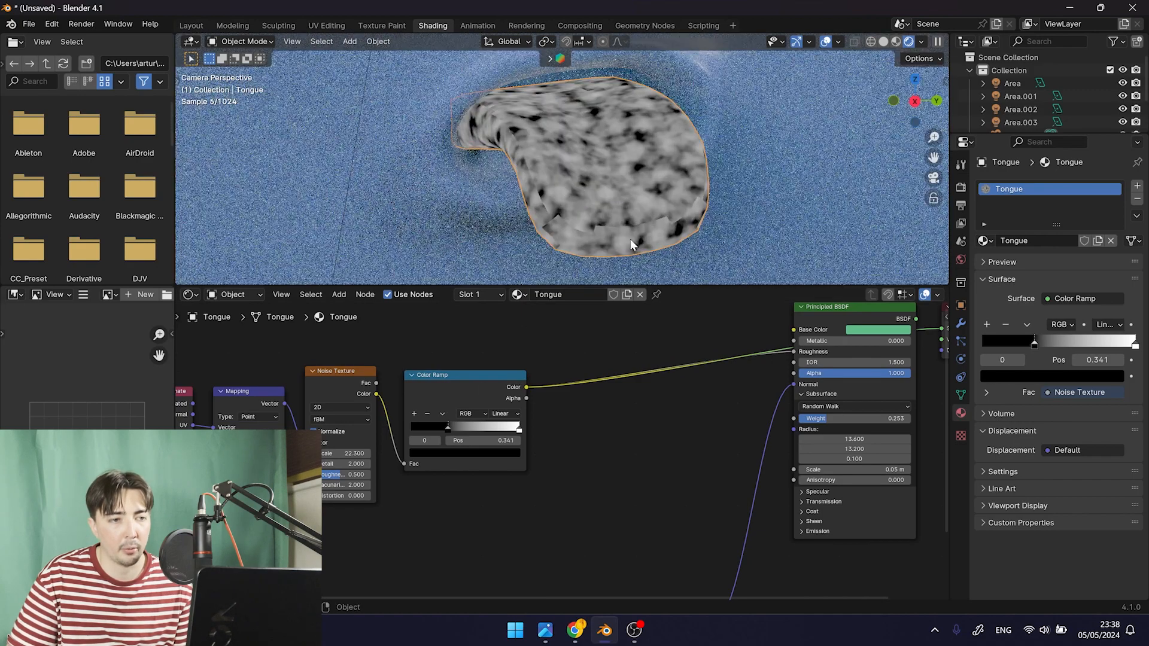
{"action": "scroll", "coordinate": [660, 410], "scroll_direction": "down", "scroll_amount": 2}
{"action": "scroll", "coordinate": [660, 410], "scroll_direction": "up", "scroll_amount": 2}
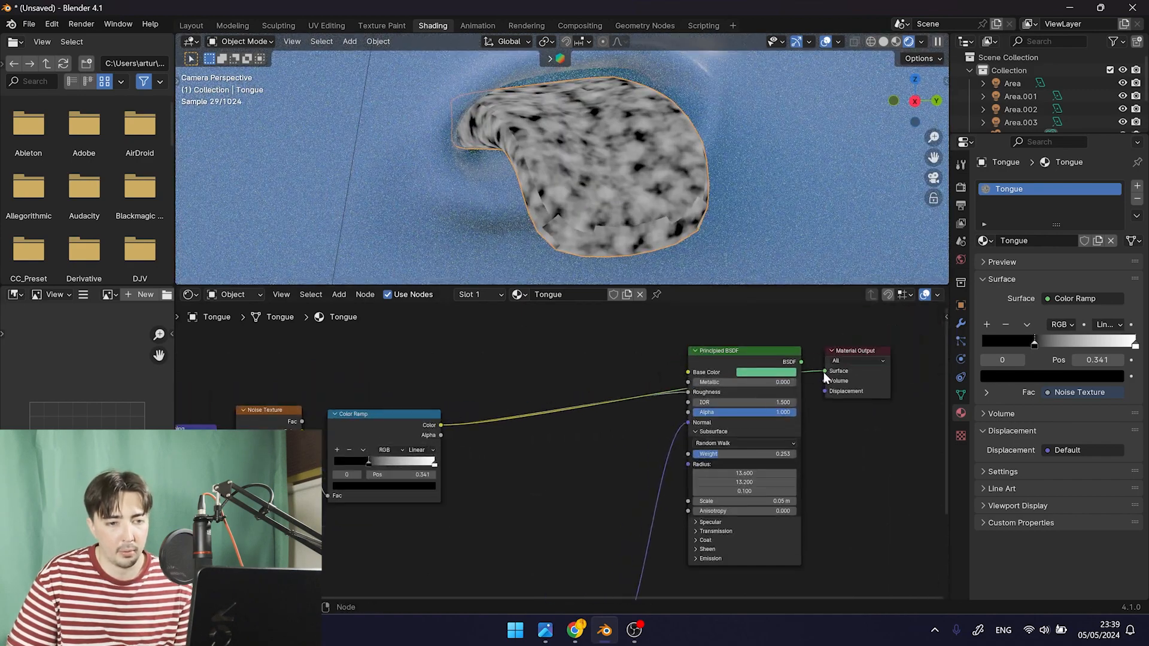
{"action": "left_click_drag", "start_coordinate": [741, 378], "coordinate": [598, 401]}
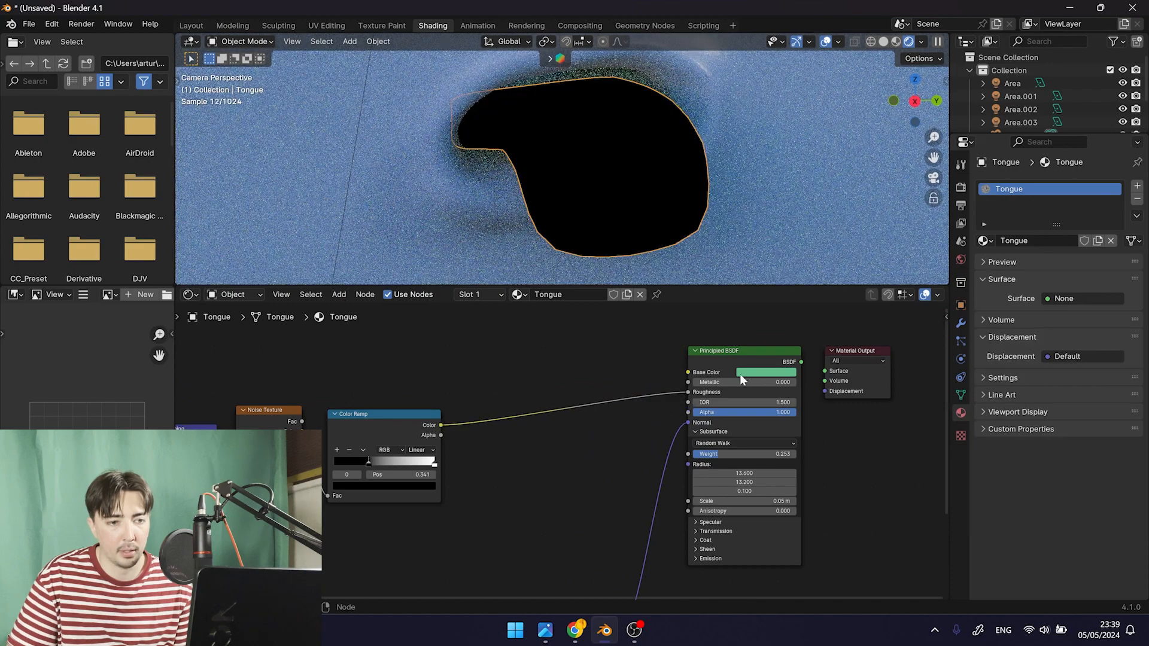
{"action": "left_click_drag", "start_coordinate": [825, 365], "coordinate": [826, 371]}
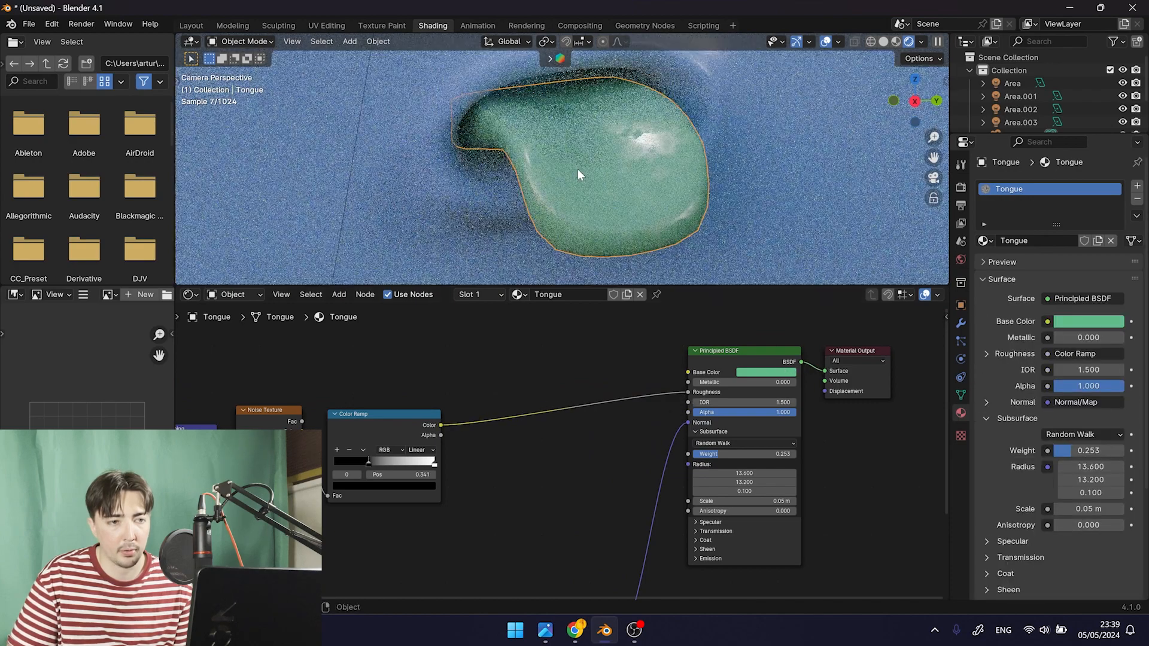
Move the tongue's Color Ramp black stop to position 0.166 and set the Noise Texture Scale to 56.6
{"action": "scroll", "coordinate": [630, 178], "scroll_direction": "up", "scroll_amount": 4}
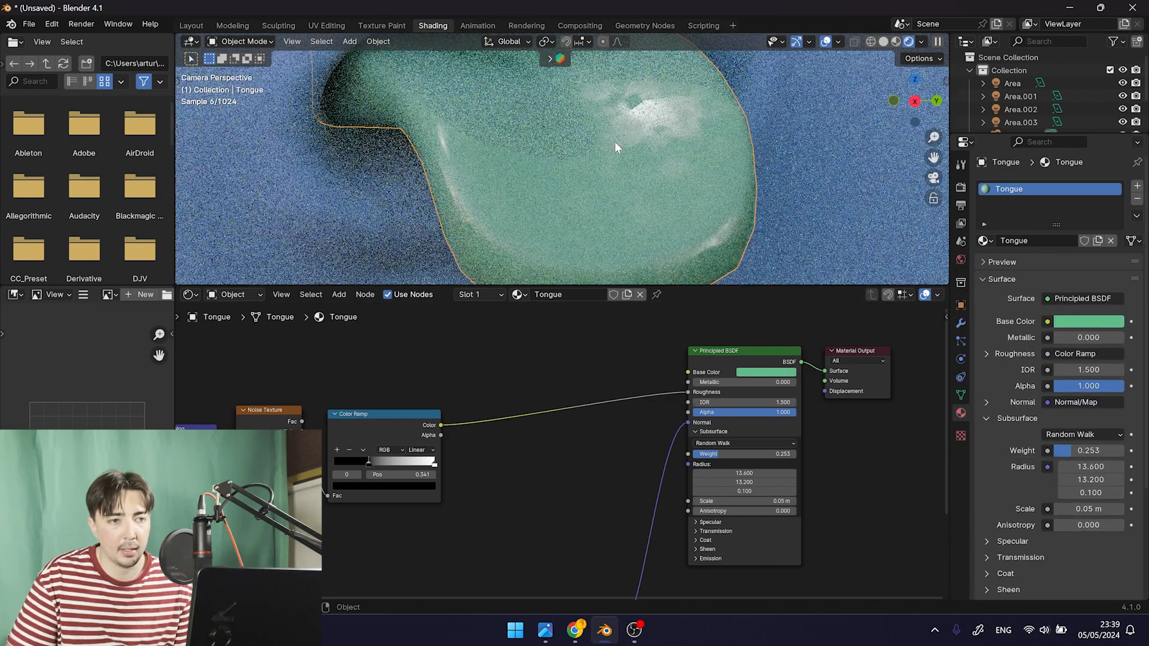
{"action": "left_click_drag", "start_coordinate": [372, 465], "coordinate": [346, 464]}
{"action": "middle_click_drag", "start_coordinate": [342, 491], "coordinate": [412, 483]}
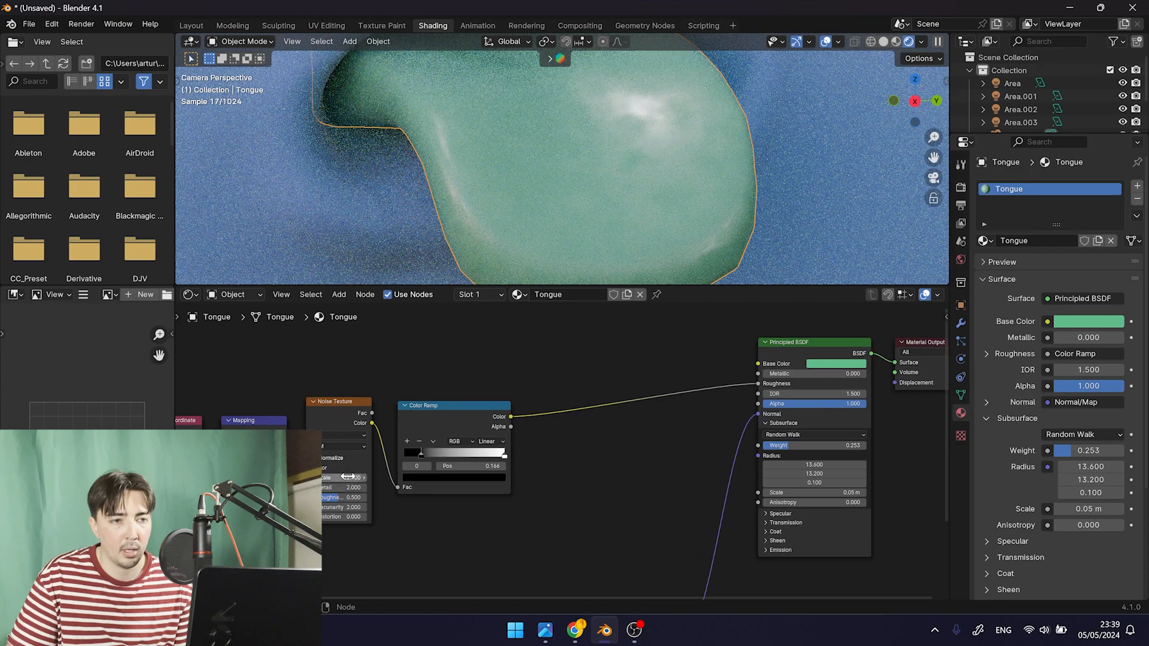
{"action": "left_click_drag", "start_coordinate": [346, 478], "coordinate": [392, 478]}
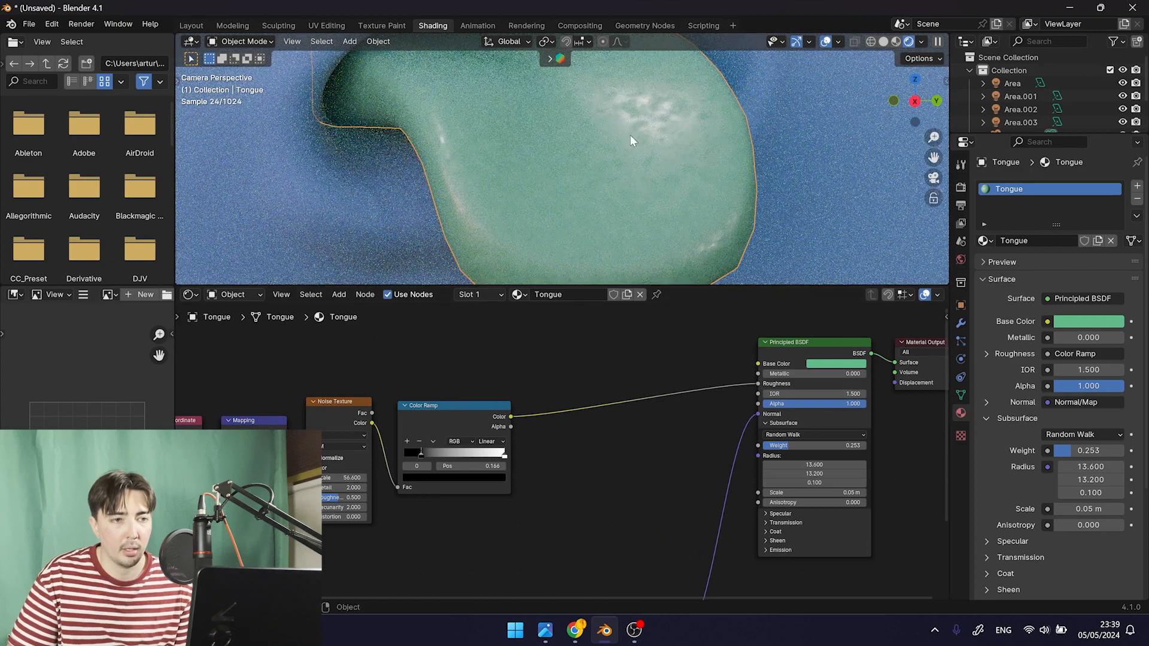
Check the whole popsicle through the camera and enlarge the 3D viewport by shrinking the node editor
{"action": "scroll", "coordinate": [683, 155], "scroll_direction": "down", "scroll_amount": 4}
{"action": "left_click", "coordinate": [684, 156]}
{"action": "scroll", "coordinate": [685, 156], "scroll_direction": "down", "scroll_amount": 4}
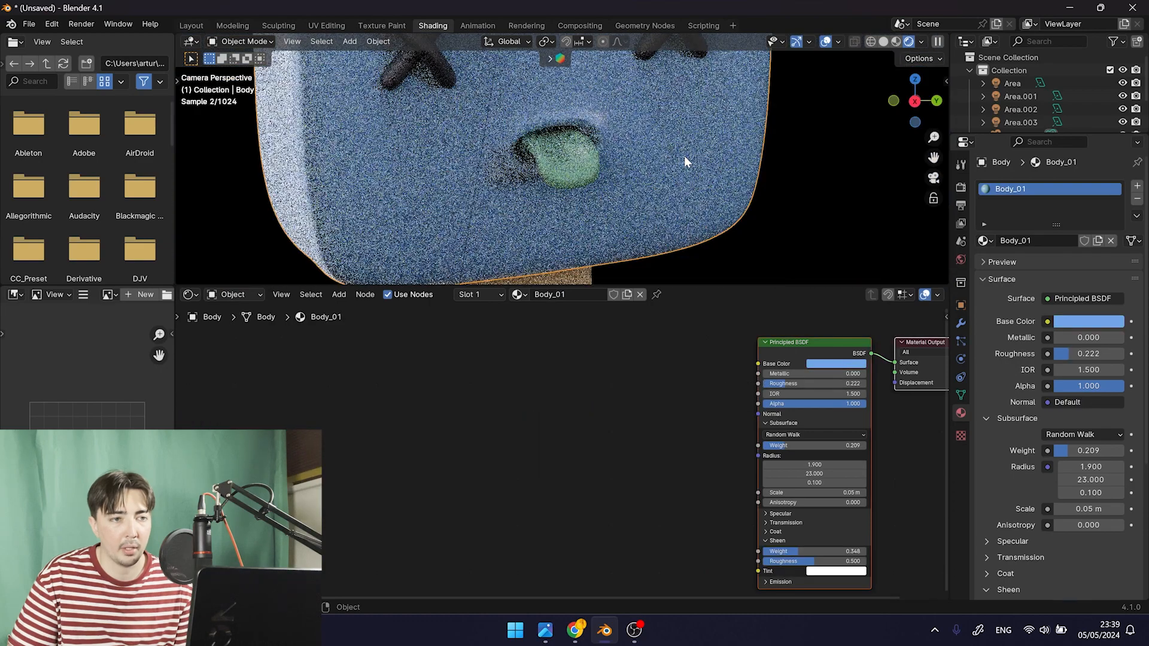
{"action": "scroll", "coordinate": [684, 156], "scroll_direction": "down", "scroll_amount": 5}
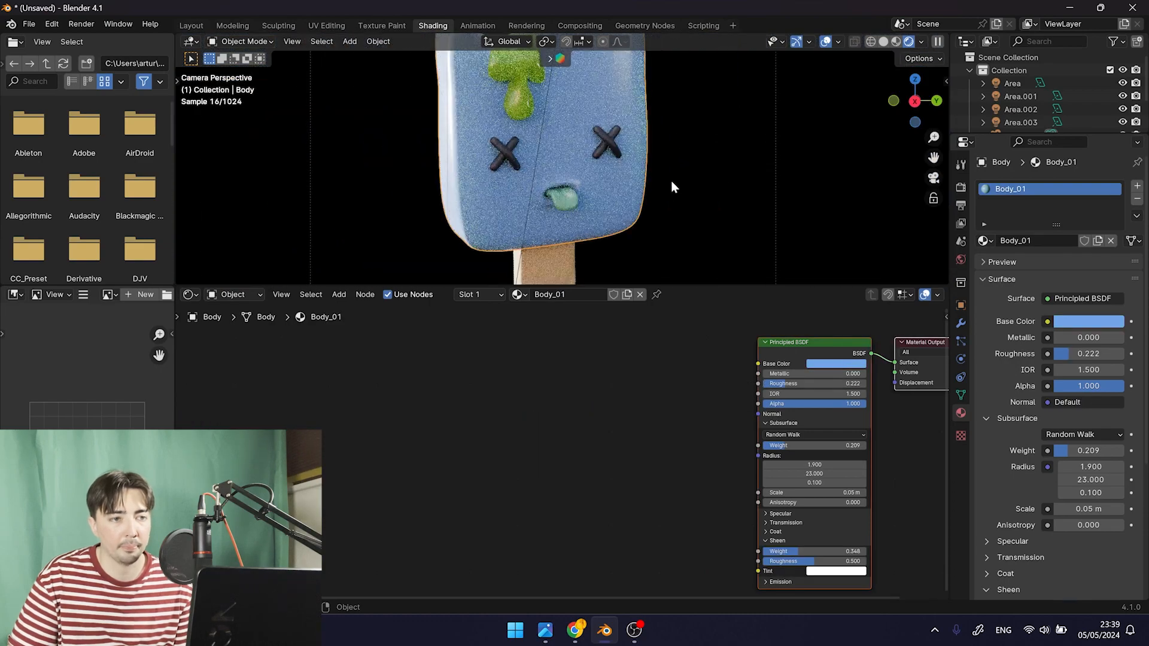
{"action": "scroll", "coordinate": [670, 181], "scroll_direction": "down", "scroll_amount": 4}
{"action": "left_click", "coordinate": [741, 161]}
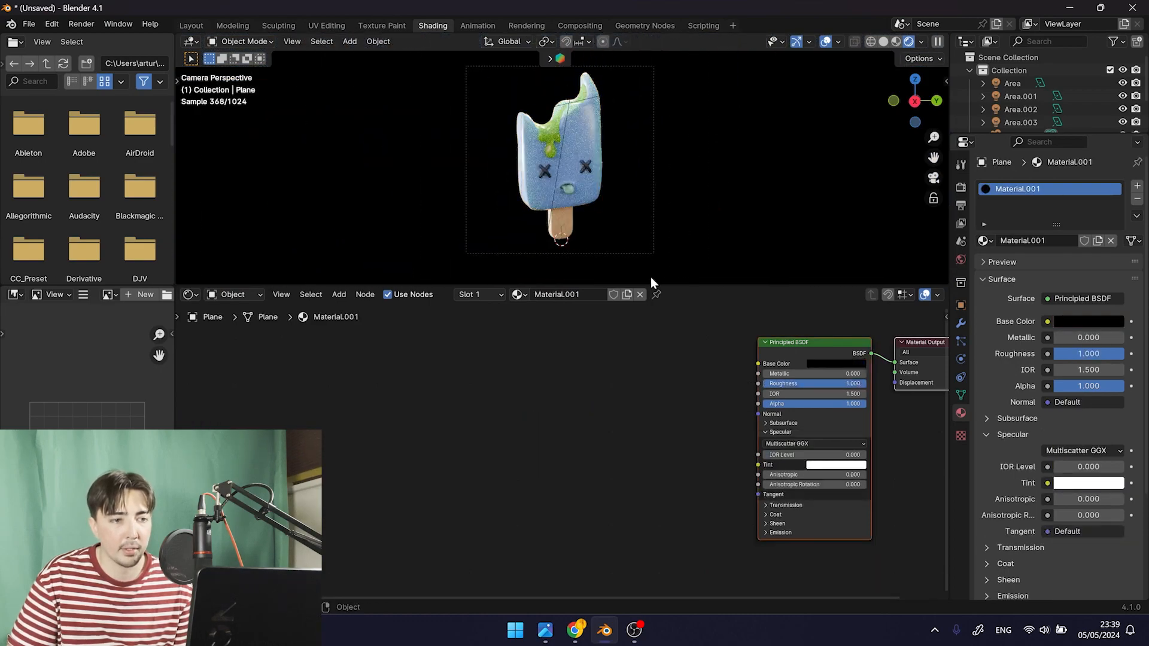
{"action": "left_click_drag", "start_coordinate": [687, 287], "coordinate": [691, 387]}
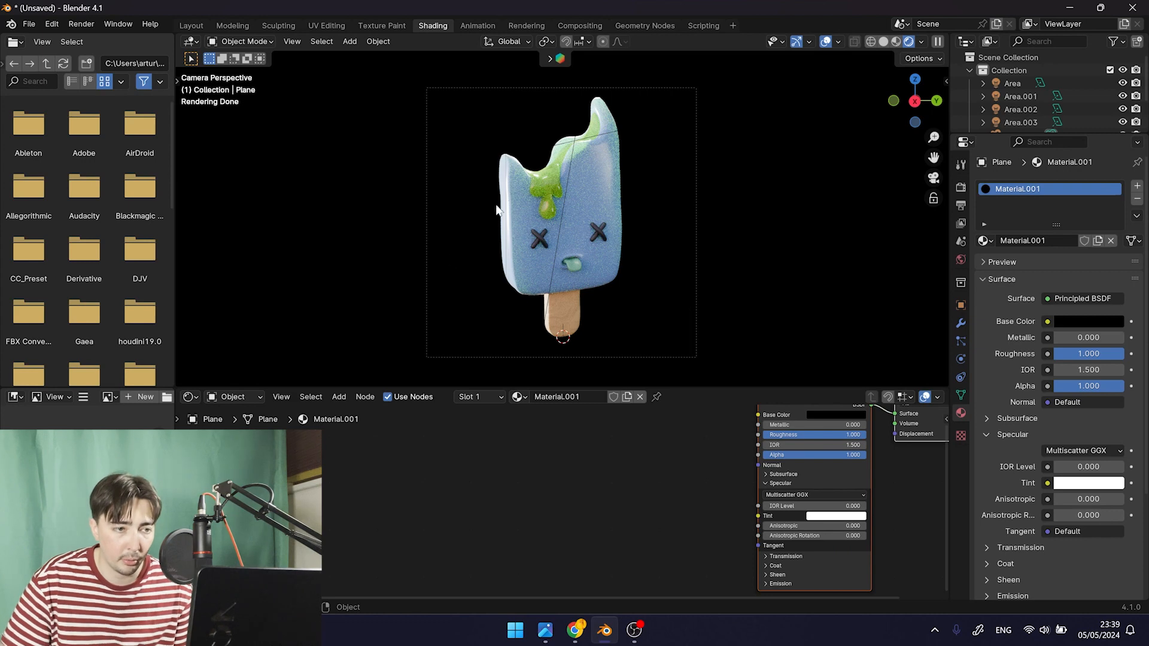
Select the tongue again and bring its material's node chain into view
{"action": "left_click", "coordinate": [518, 227]}
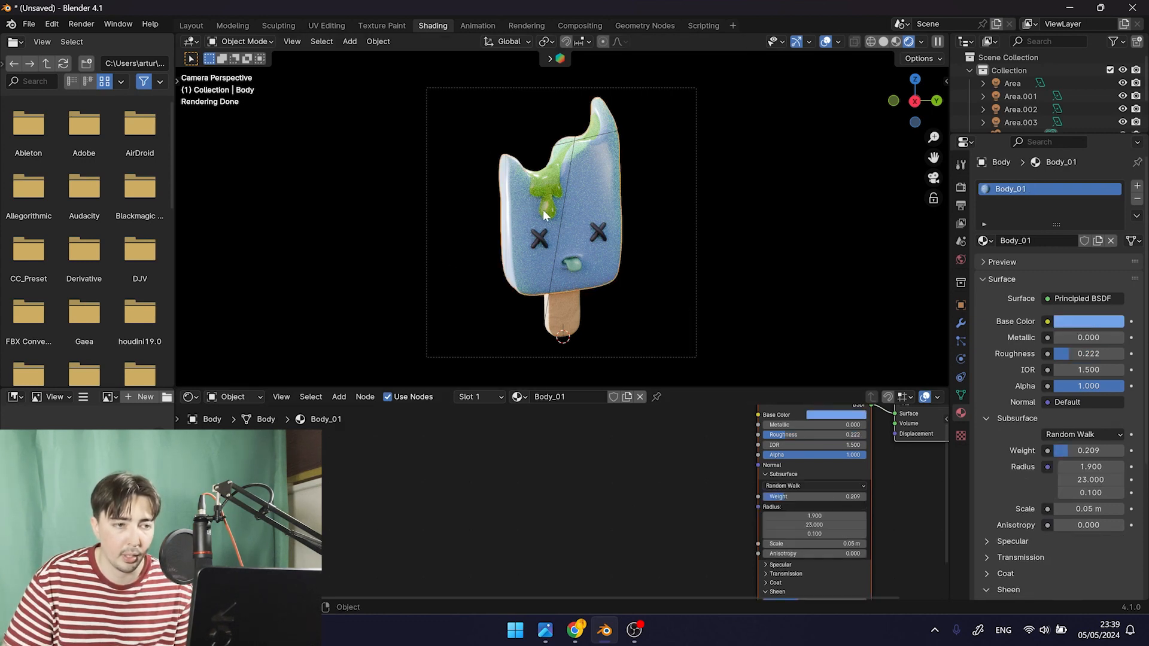
{"action": "left_click", "coordinate": [574, 268]}
{"action": "key", "text": "Home"}
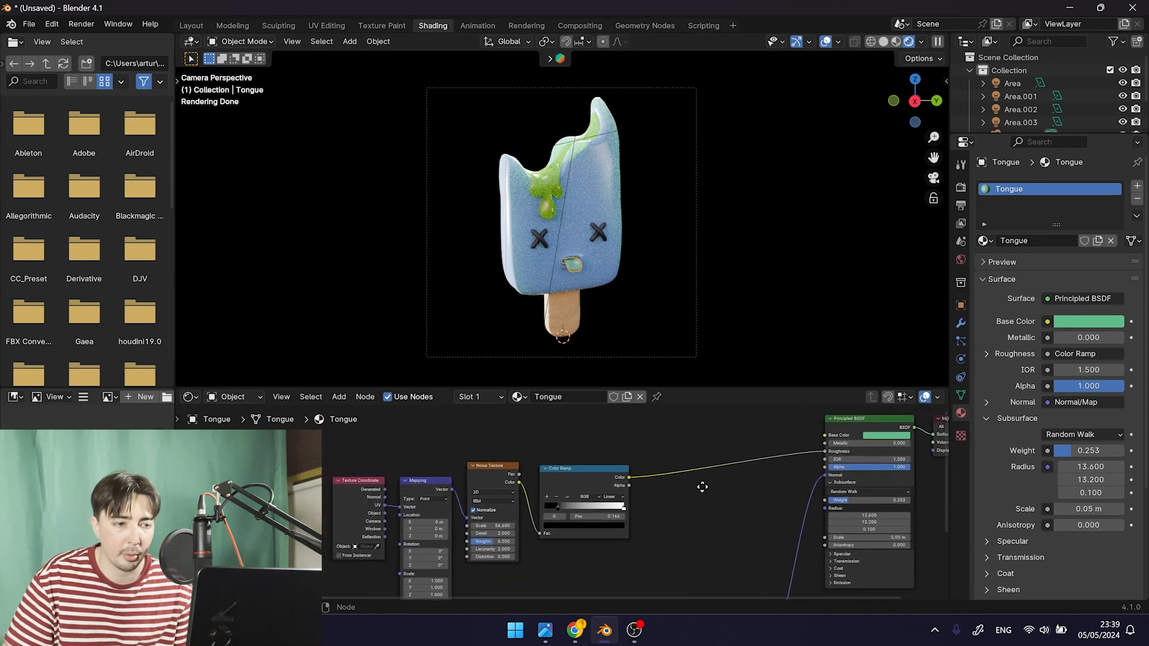
Try to copy the tongue's Texture Coordinate, Mapping, Noise Texture and Color Ramp nodes into the body's material
{"action": "left_click_drag", "start_coordinate": [335, 456], "coordinate": [631, 537]}
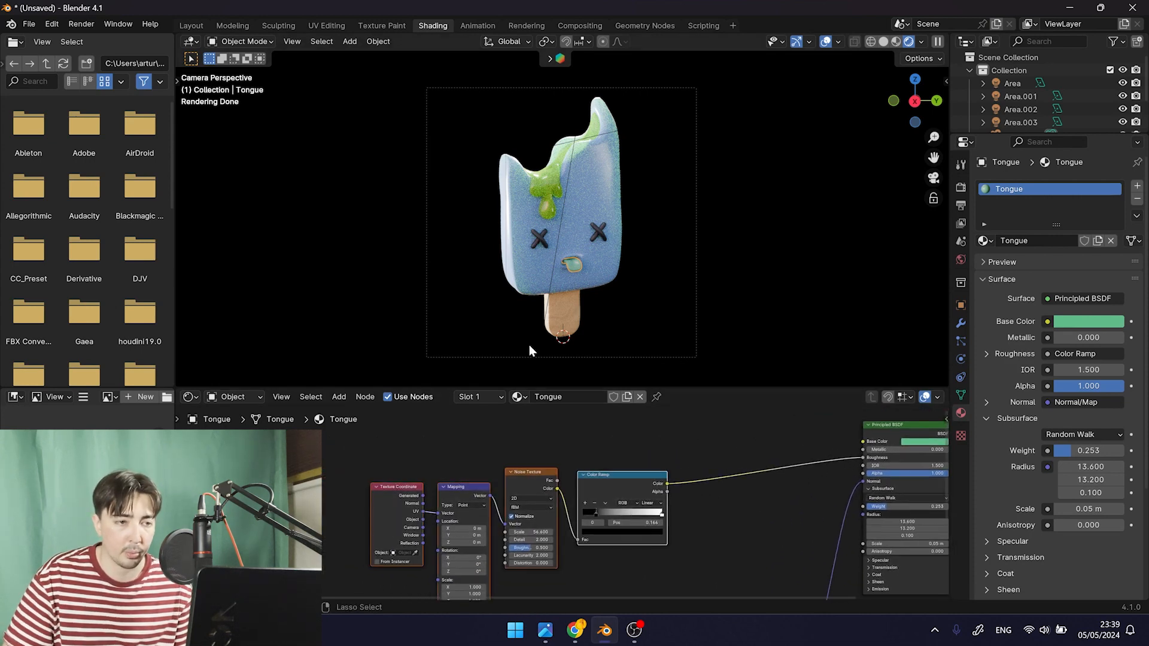
{"action": "key", "text": "ctrl+c"}
{"action": "left_click", "coordinate": [522, 213]}
{"action": "key", "text": "ctrl+v"}
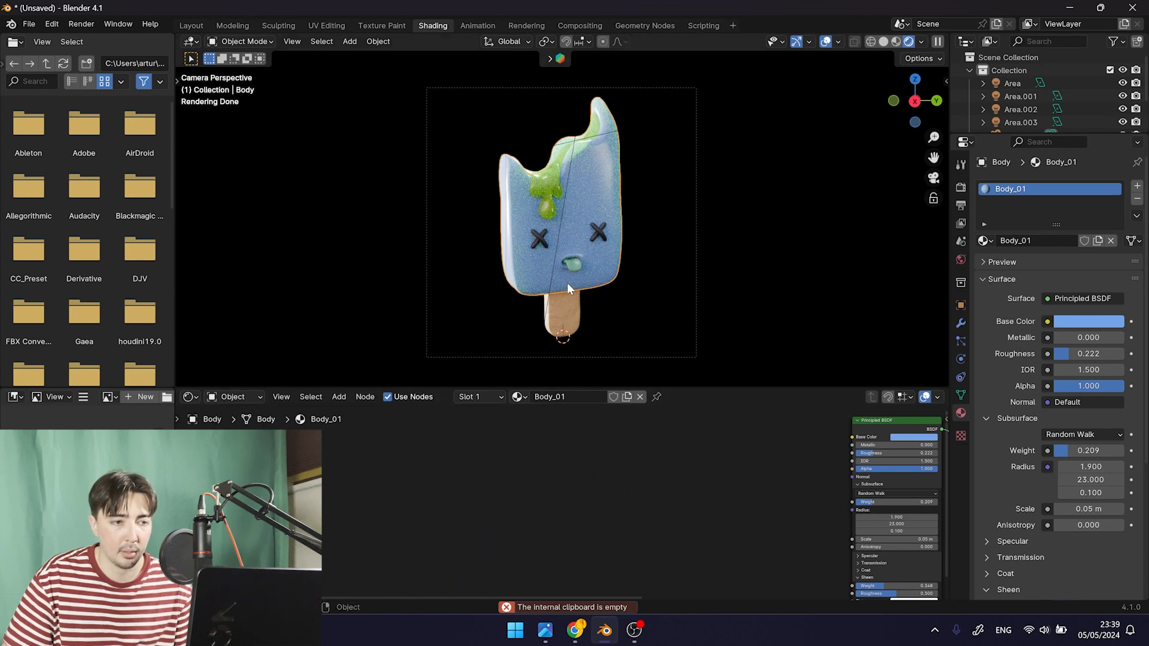
{"action": "scroll", "coordinate": [545, 213], "scroll_direction": "up", "scroll_amount": 1}
{"action": "scroll", "coordinate": [545, 213], "scroll_direction": "up", "scroll_amount": 1}
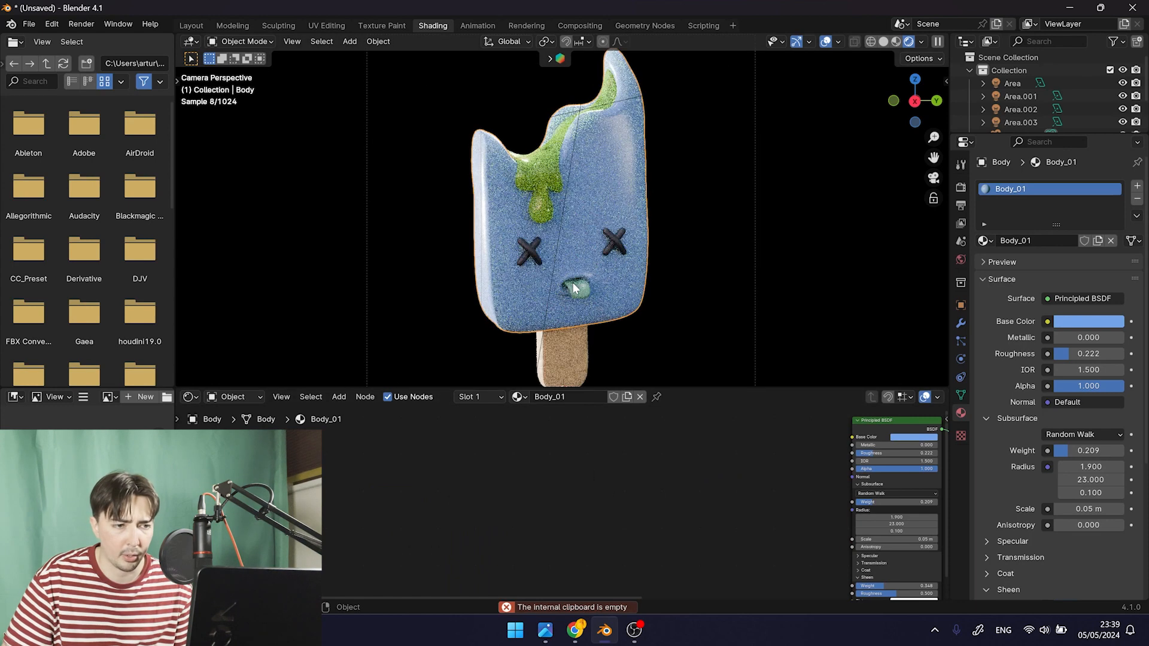
{"action": "left_click", "coordinate": [572, 357]}
{"action": "left_click", "coordinate": [509, 248]}
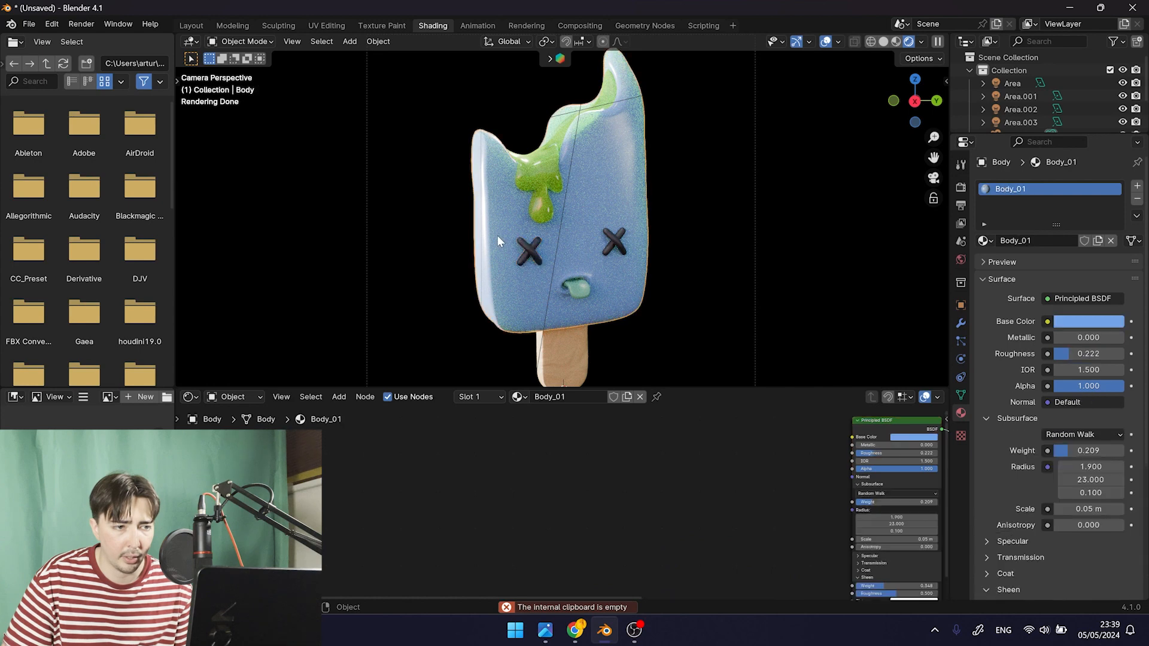
{"action": "key", "text": "ctrl+v"}
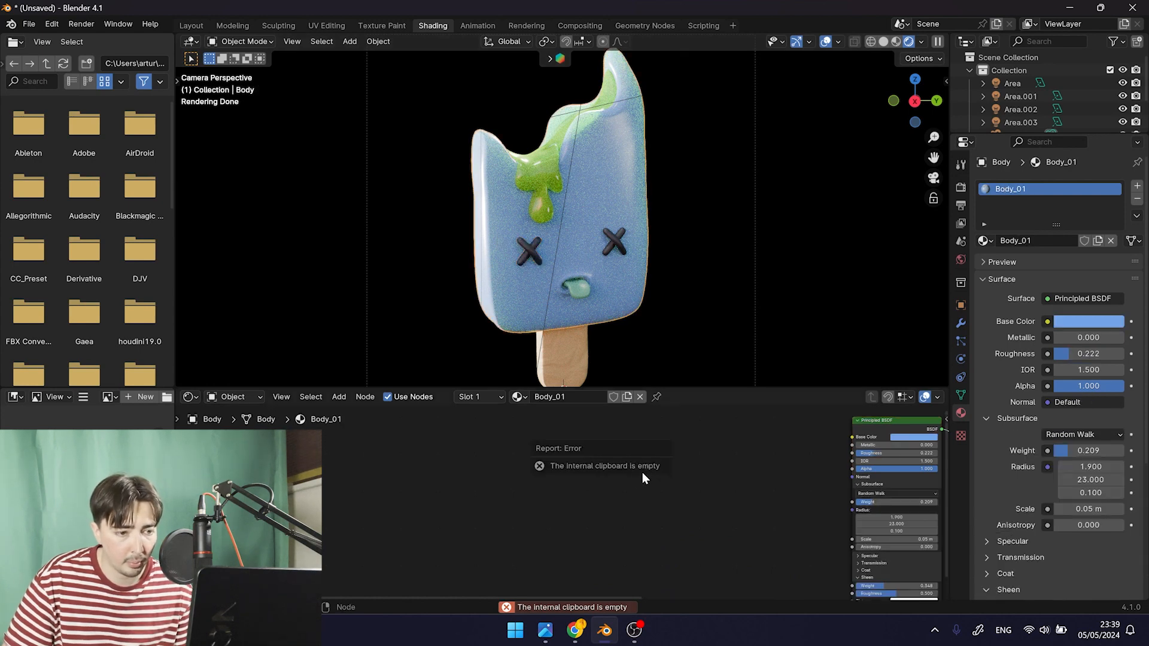
{"action": "left_click", "coordinate": [577, 296]}
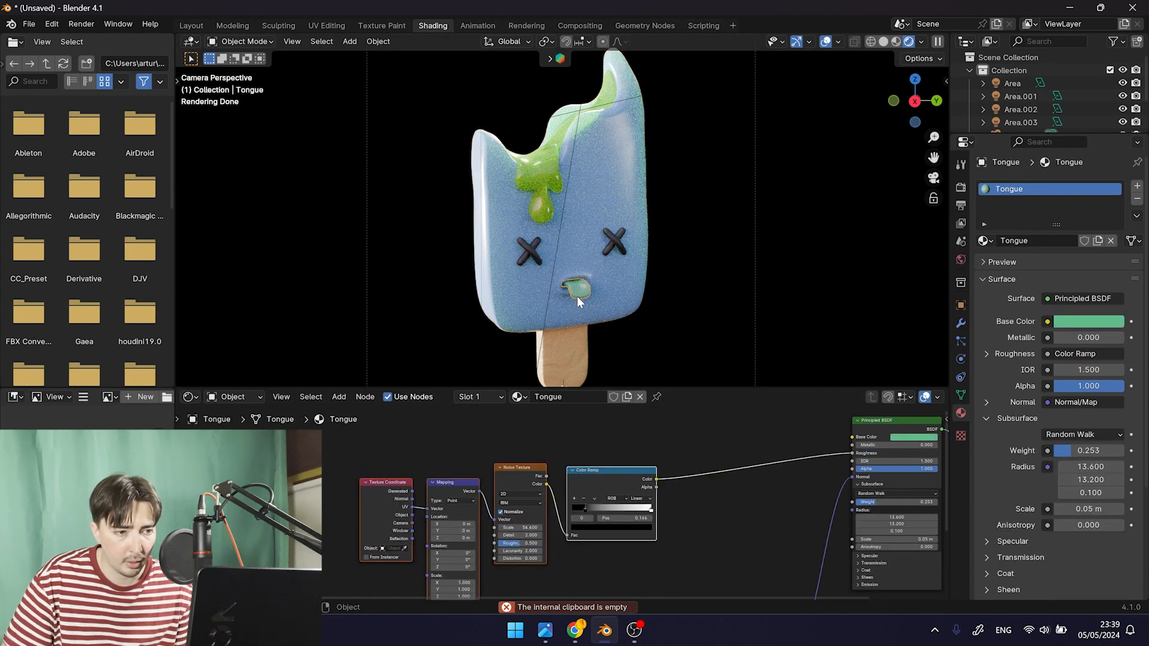
{"action": "key", "text": "ctrl+c"}
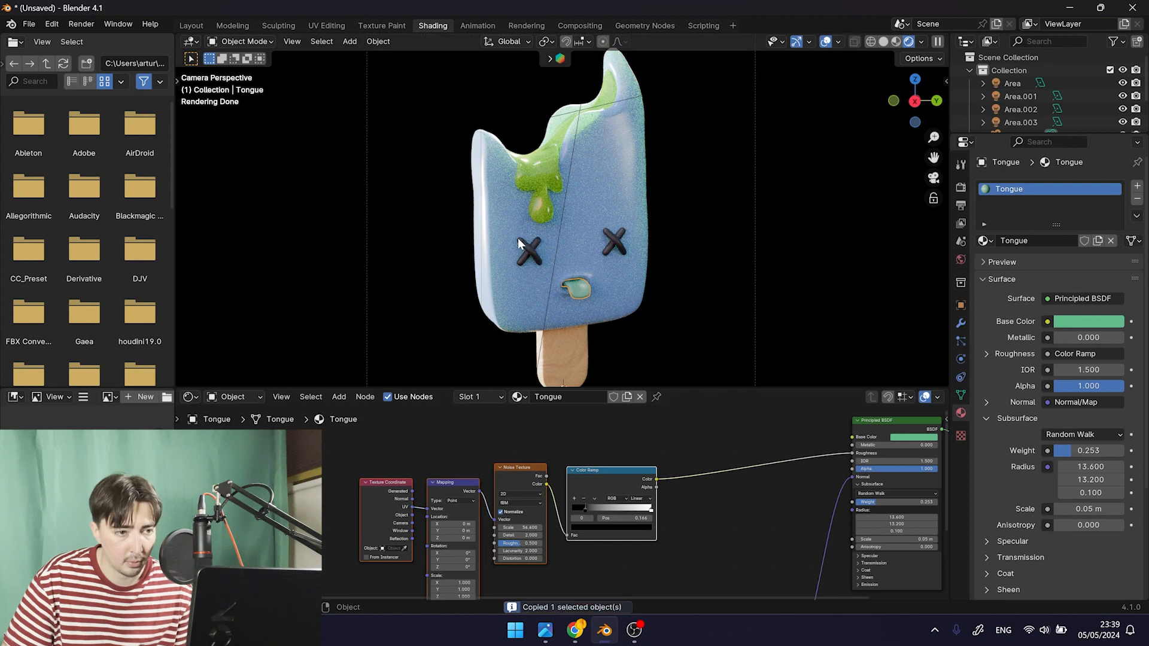
Select the popsicle body and add a Noise Texture and a Color Ramp node to its Body_01 material
{"action": "left_click", "coordinate": [518, 238]}
{"action": "key", "text": "ctrl+v"}
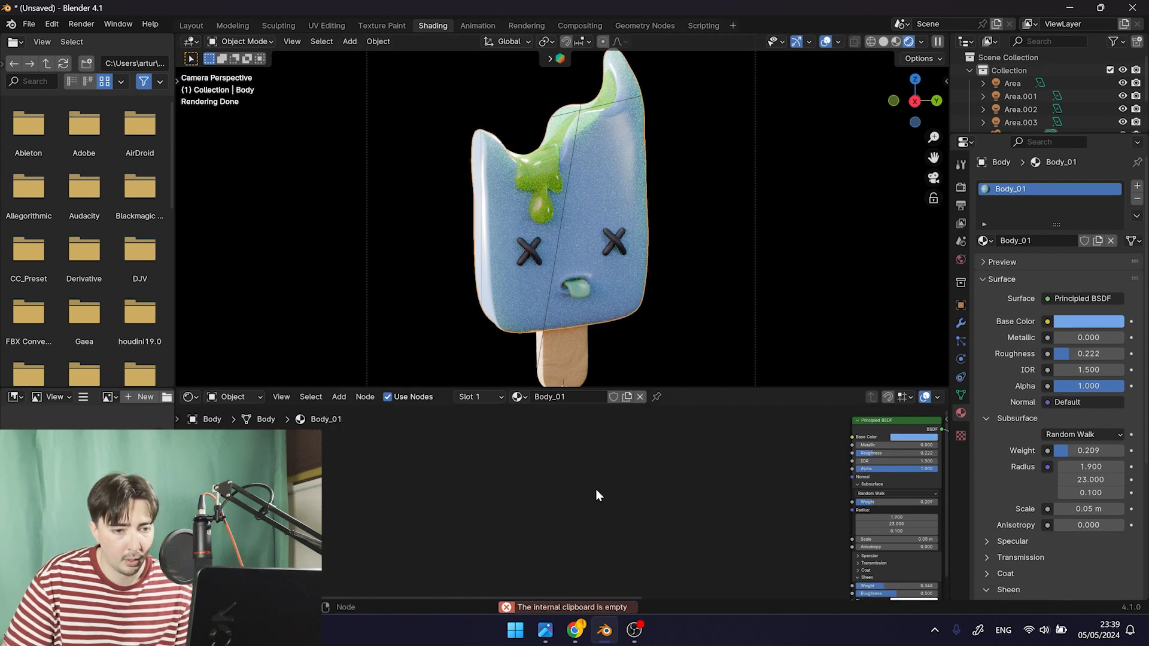
{"action": "middle_click_drag", "start_coordinate": [595, 491], "coordinate": [566, 506]}
{"action": "key", "text": "shift+a"}
{"action": "type", "text": "noise"}
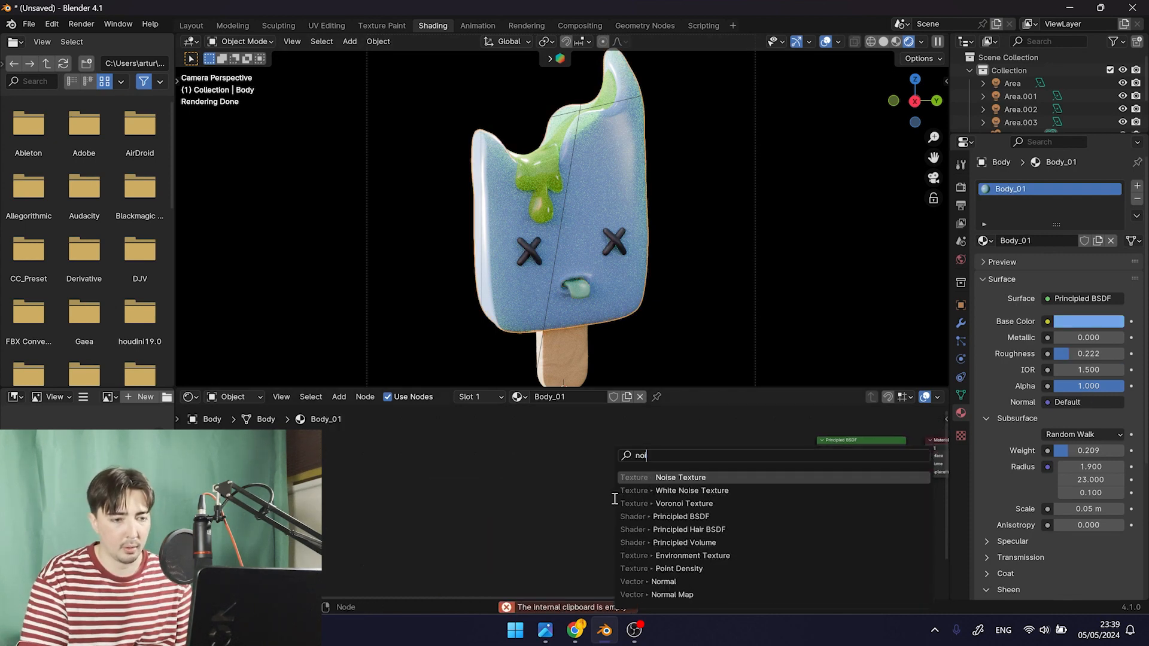
{"action": "key", "text": "Return"}
{"action": "left_click", "coordinate": [579, 483]}
{"action": "key", "text": "shift+a"}
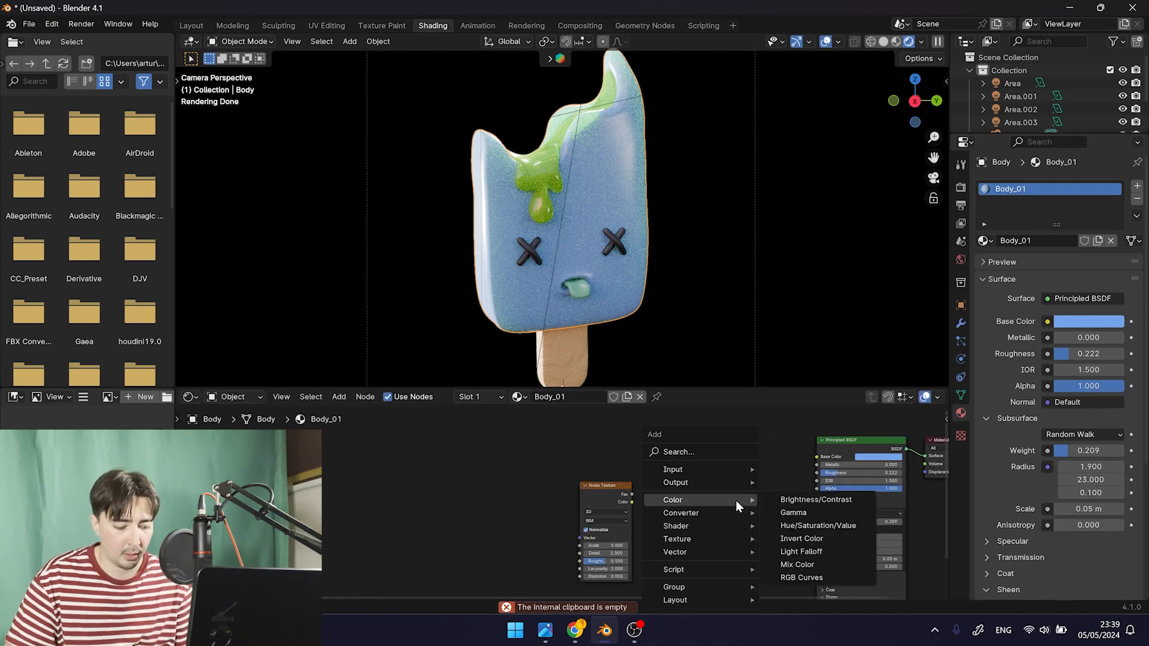
{"action": "type", "text": "color"}
{"action": "key", "text": "Down"}
{"action": "key", "text": "Return"}
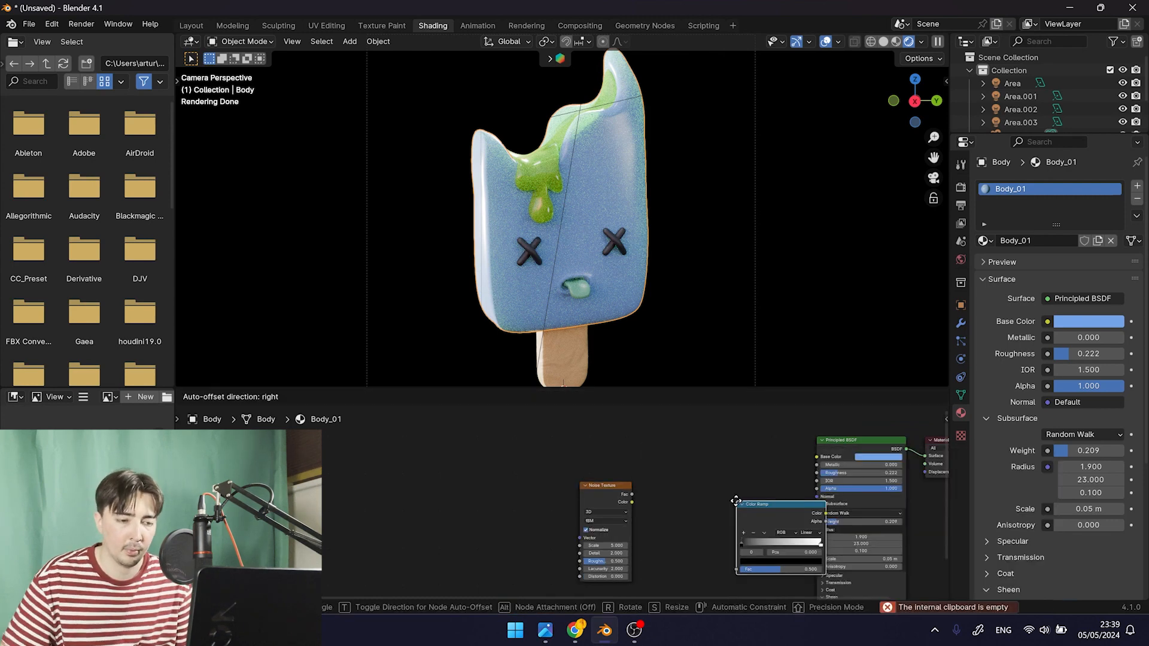
{"action": "left_click", "coordinate": [673, 490]}
Add Texture Coordinate and Mapping nodes to the body's Noise Texture, feeding the Mapping Vector from the UV output
{"action": "left_click", "coordinate": [622, 486]}
{"action": "key", "text": "ctrl+t"}
{"action": "middle_click_drag", "start_coordinate": [540, 468], "coordinate": [538, 443]}
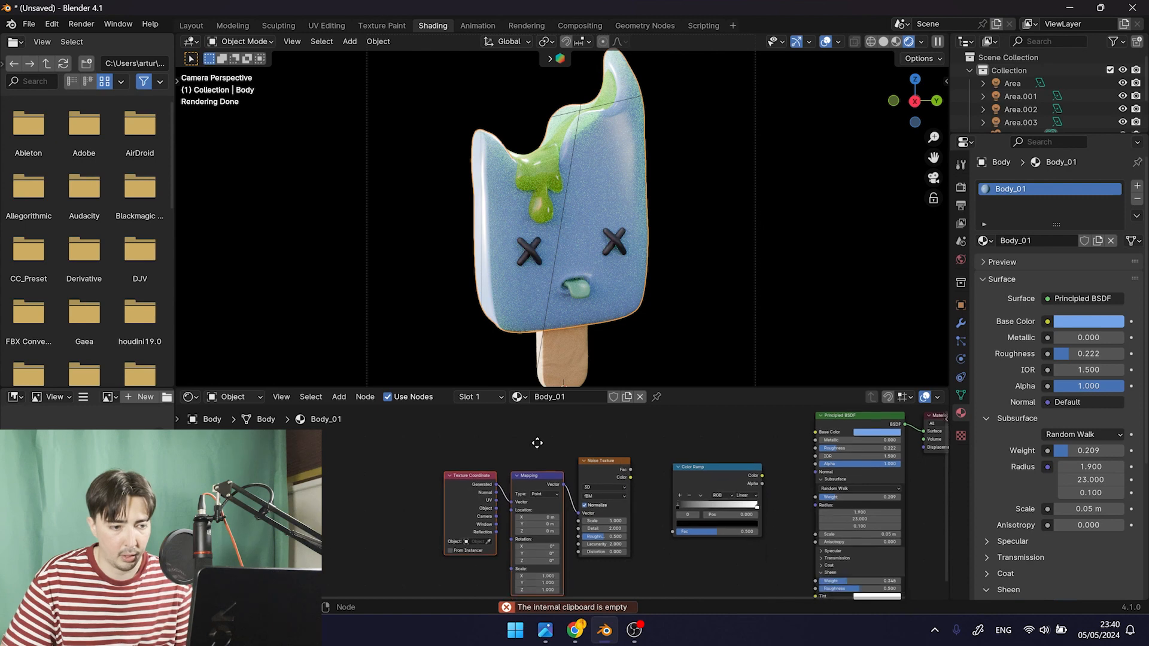
{"action": "scroll", "coordinate": [538, 443], "scroll_direction": "up", "scroll_amount": 3}
{"action": "left_click_drag", "start_coordinate": [478, 500], "coordinate": [497, 503]}
{"action": "middle_click_drag", "start_coordinate": [563, 429], "coordinate": [535, 434]}
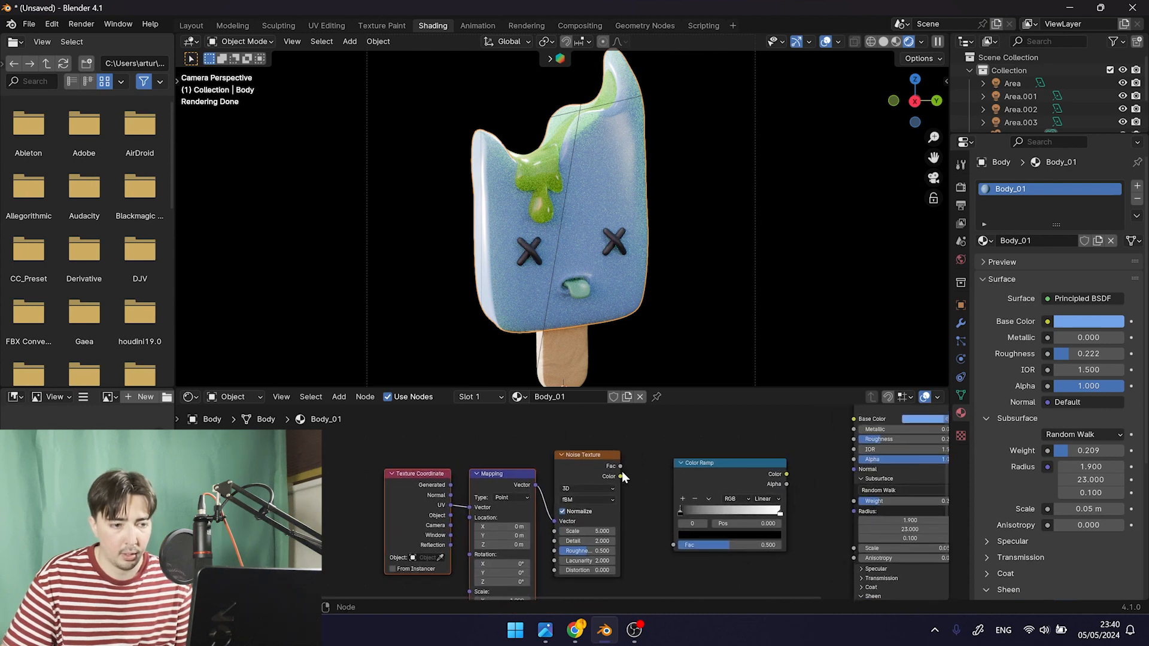
Link the Noise Texture Color to the Color Ramp Fac, and the ramp's Color to the Principled BSDF Roughness
{"action": "left_click_drag", "start_coordinate": [621, 477], "coordinate": [674, 546]}
{"action": "left_click_drag", "start_coordinate": [468, 430], "coordinate": [695, 524]}
{"action": "left_click_drag", "start_coordinate": [694, 467], "coordinate": [704, 470]}
{"action": "left_click_drag", "start_coordinate": [412, 437], "coordinate": [755, 534]}
{"action": "left_click_drag", "start_coordinate": [722, 467], "coordinate": [612, 468]}
{"action": "middle_click_drag", "start_coordinate": [794, 469], "coordinate": [766, 493]}
{"action": "scroll", "coordinate": [724, 500], "scroll_direction": "up", "scroll_amount": 2}
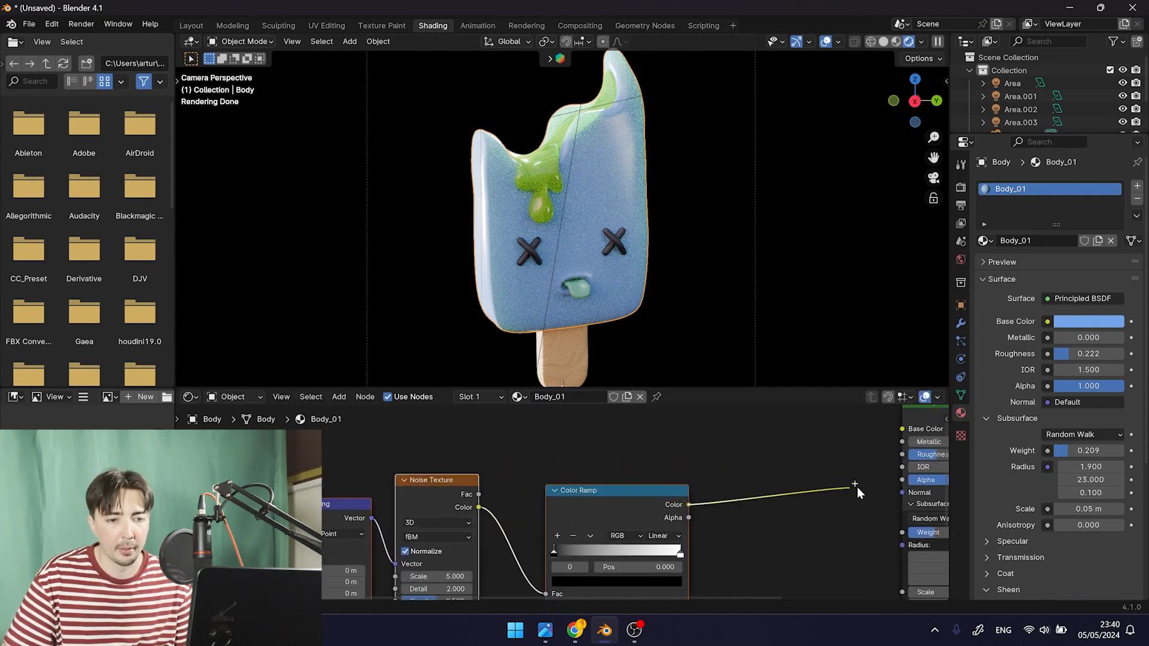
{"action": "left_click_drag", "start_coordinate": [857, 487], "coordinate": [903, 455]}
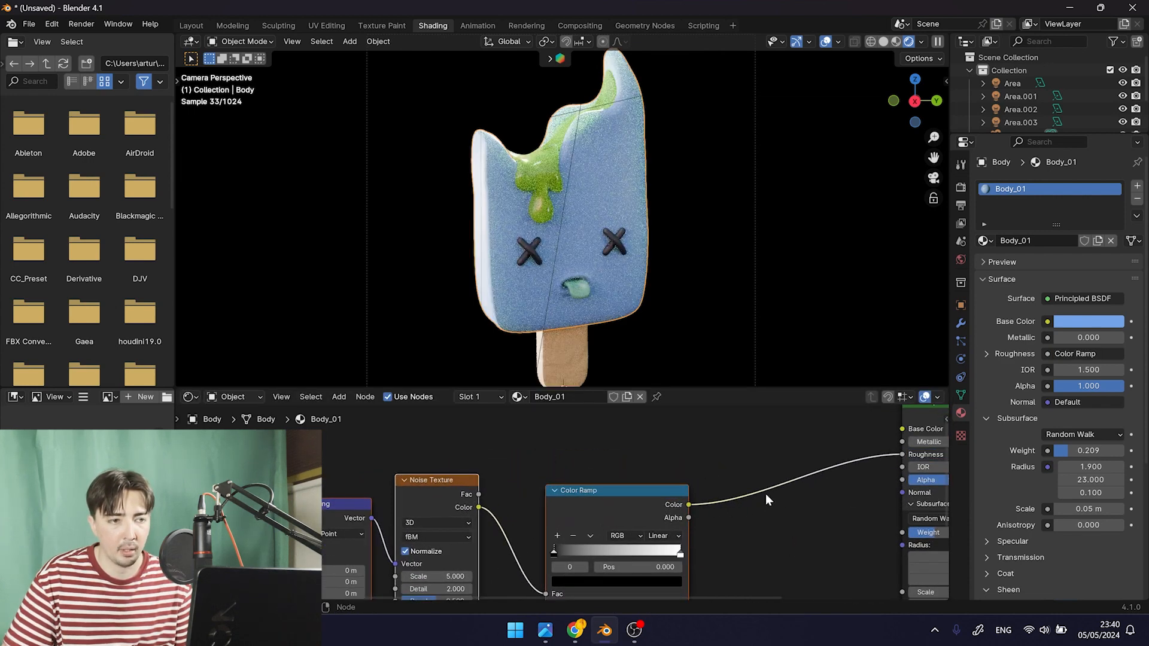
Move the body's Color Ramp black stop to about 0.29 and set the Noise Texture Scale to 389
{"action": "scroll", "coordinate": [762, 493], "scroll_direction": "down", "scroll_amount": 1}
{"action": "middle_click_drag", "start_coordinate": [735, 481], "coordinate": [709, 422]}
{"action": "left_click_drag", "start_coordinate": [549, 490], "coordinate": [577, 487]}
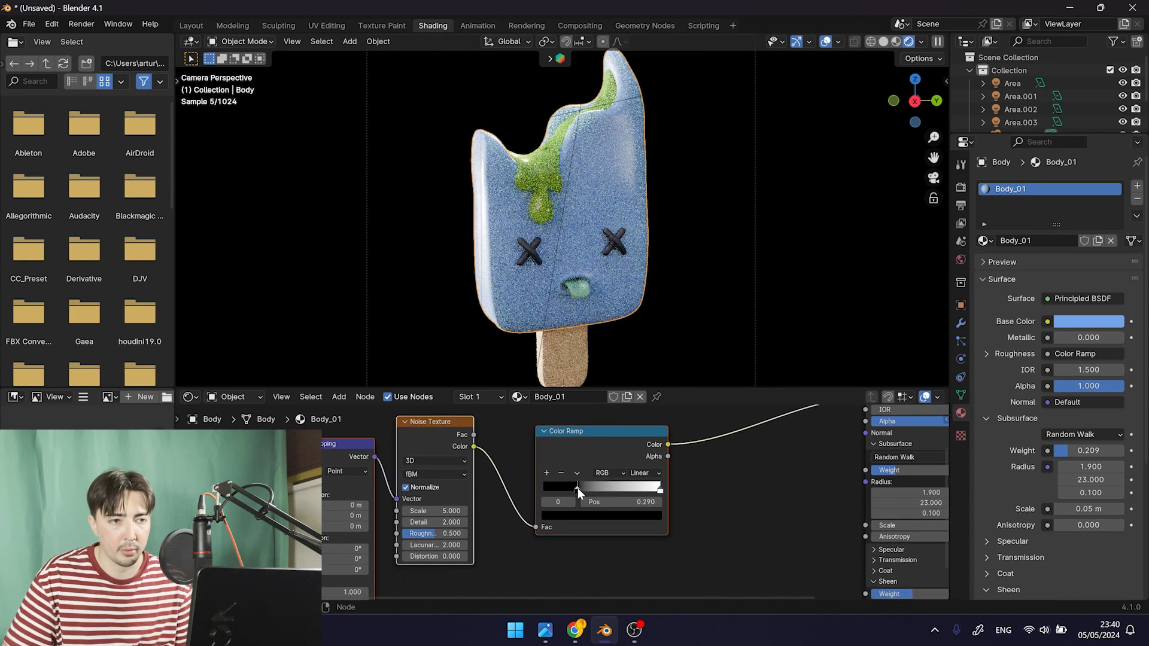
{"action": "left_click_drag", "start_coordinate": [660, 489], "coordinate": [664, 491]}
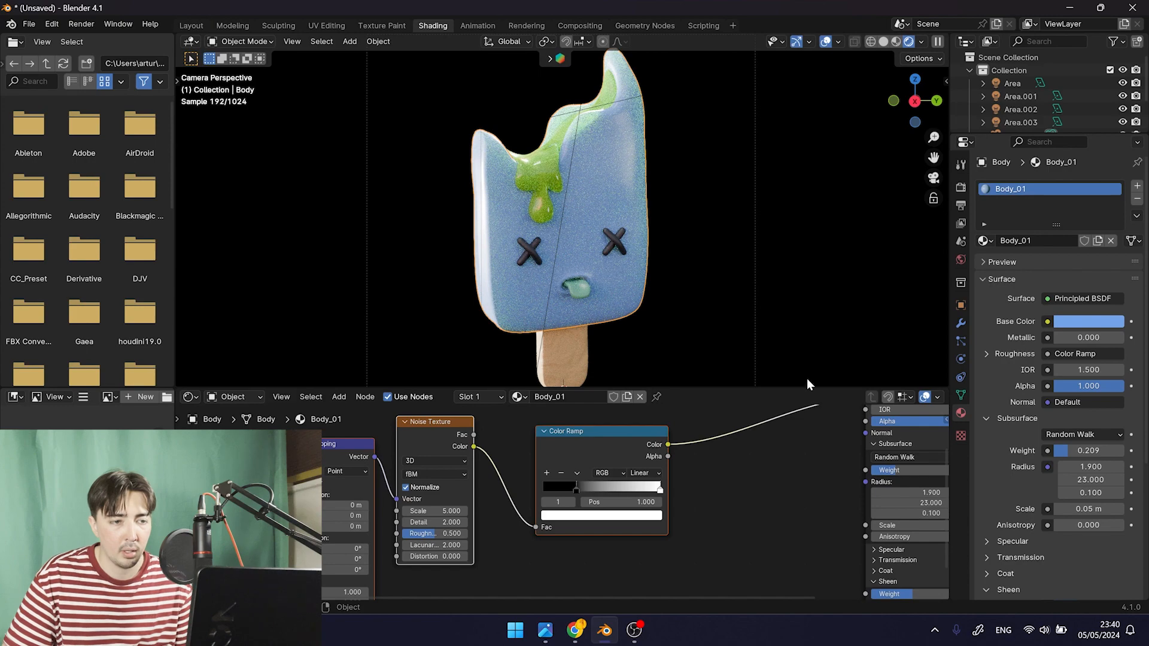
{"action": "middle_click_drag", "start_coordinate": [777, 466], "coordinate": [735, 482]}
{"action": "left_click_drag", "start_coordinate": [388, 522], "coordinate": [488, 522]}
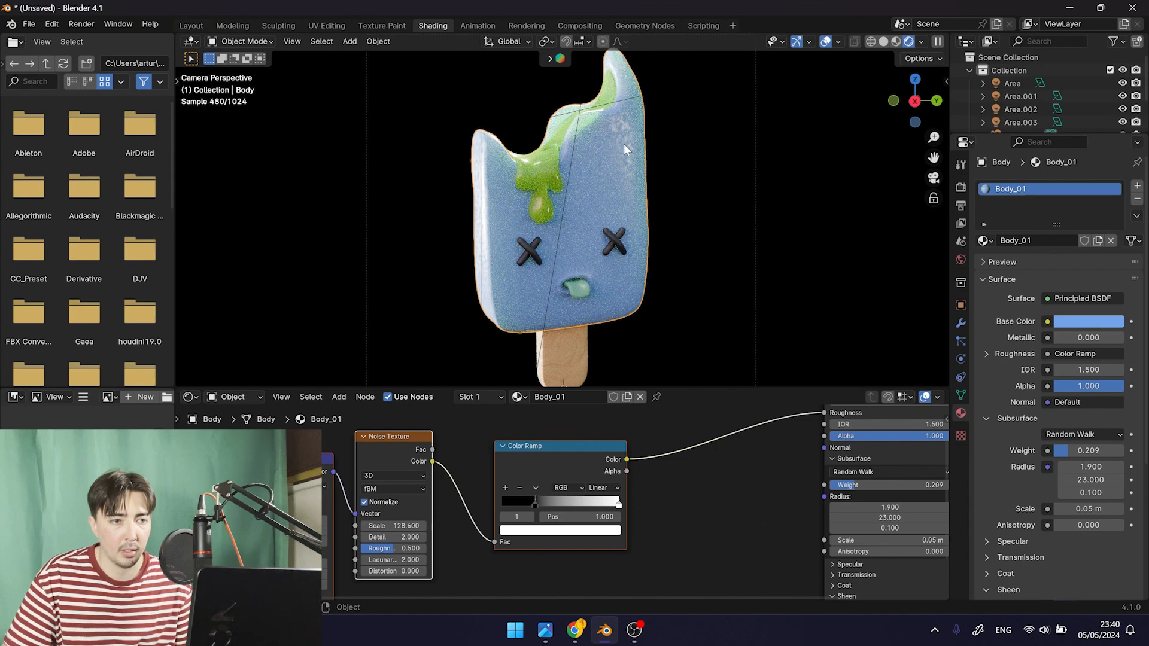
{"action": "left_click_drag", "start_coordinate": [389, 525], "coordinate": [497, 526]}
{"action": "mouse_move", "coordinate": [407, 529]}
{"action": "left_mouse_down"}
{"action": "mouse_move", "coordinate": [428, 529]}
{"action": "mouse_move", "coordinate": [412, 526]}
{"action": "left_mouse_up"}
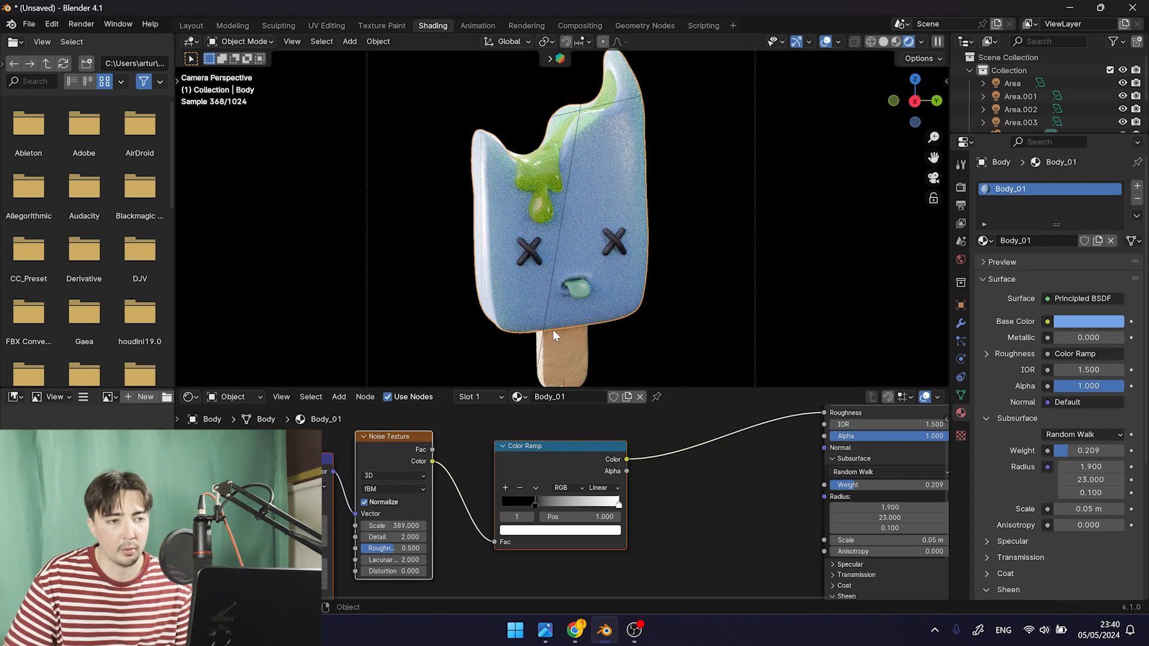
Hide the viewport overlays and frame the whole popsicle in the camera view
{"action": "left_click", "coordinate": [687, 262]}
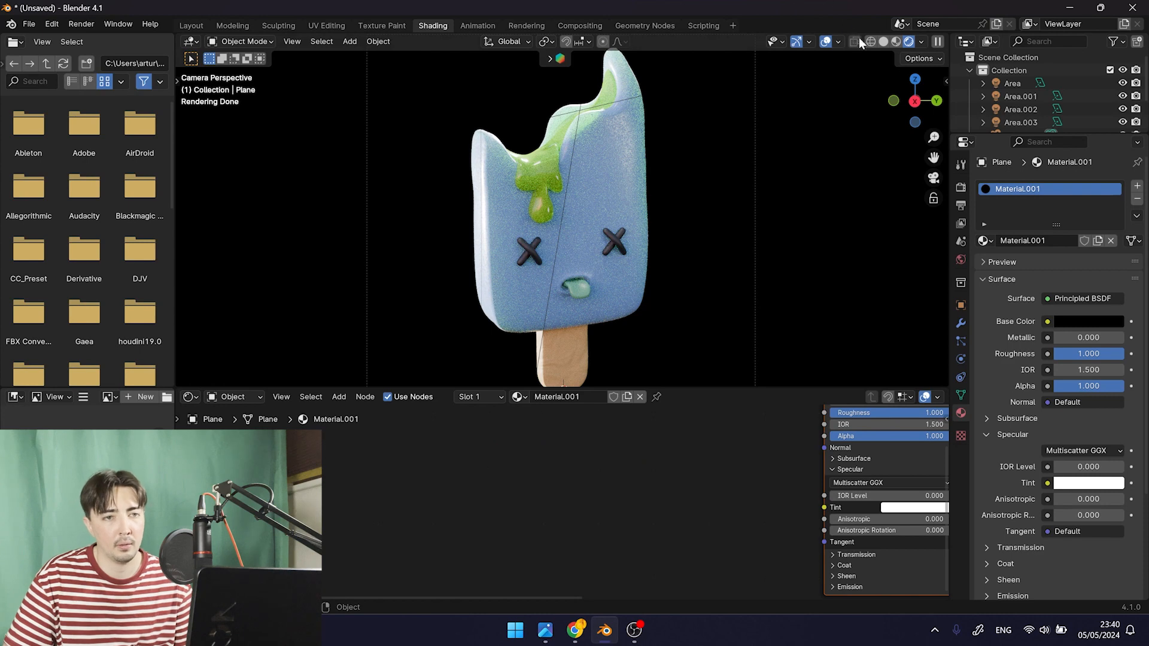
{"action": "left_click", "coordinate": [825, 42]}
{"action": "scroll", "coordinate": [723, 136], "scroll_direction": "down", "scroll_amount": 4}
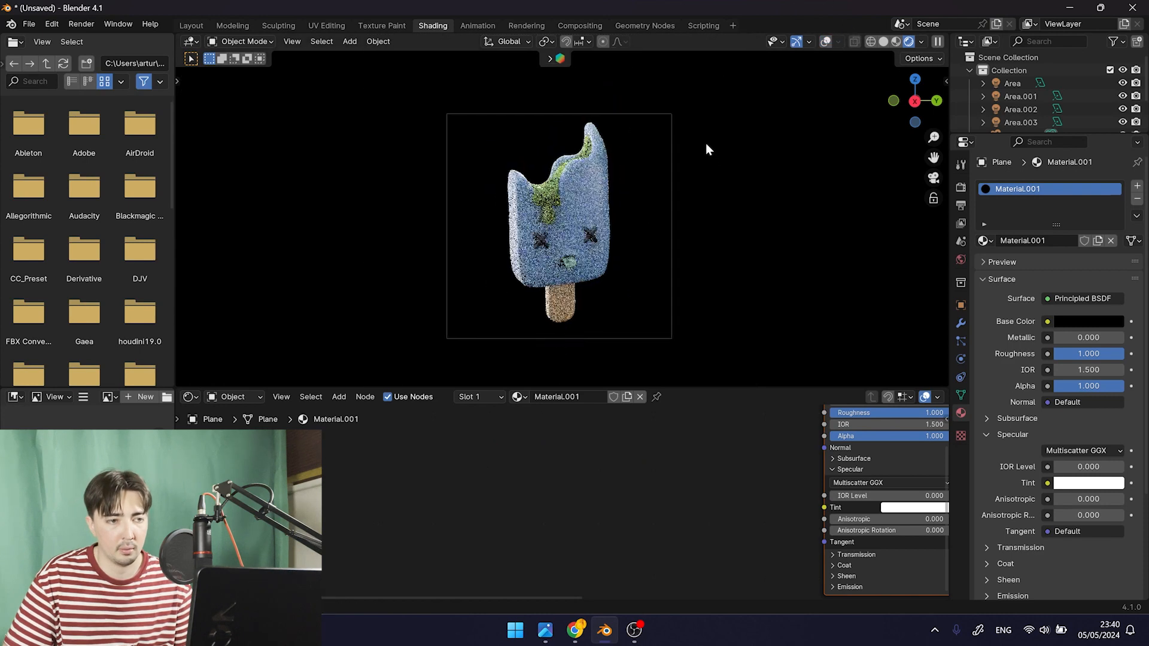
{"action": "scroll", "coordinate": [706, 149], "scroll_direction": "up", "scroll_amount": 2}
Preview the body's Color Ramp directly on the Material Output's Surface and set the Noise Texture dimensions to 2D
{"action": "left_click", "coordinate": [576, 199]}
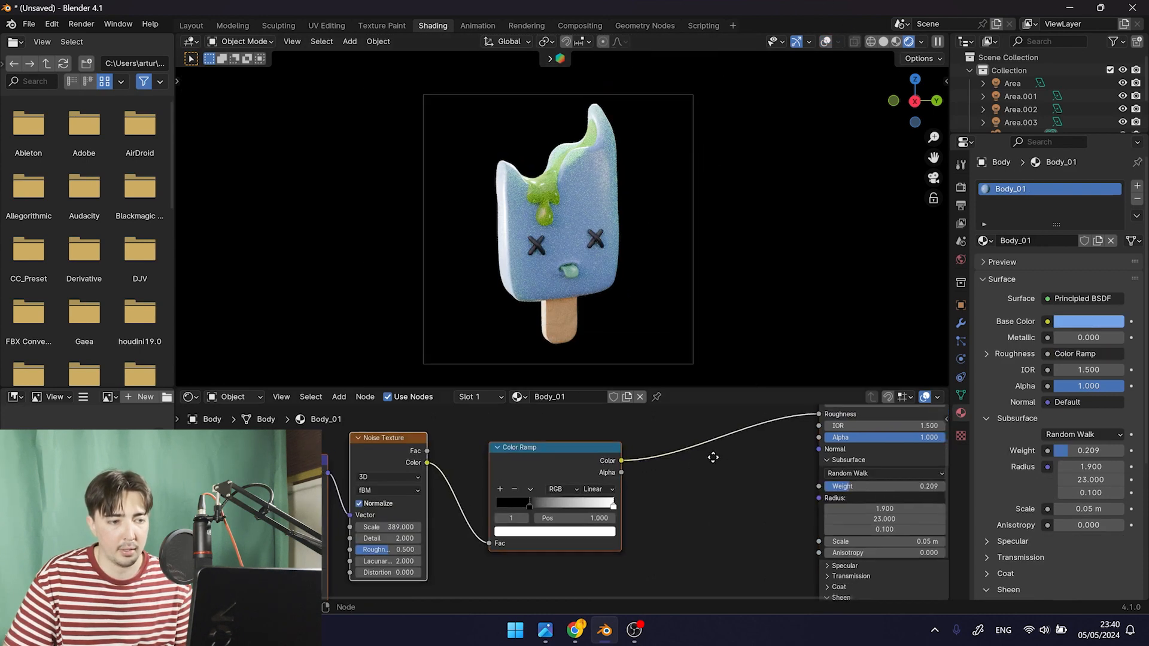
{"action": "middle_click_drag", "start_coordinate": [713, 458], "coordinate": [544, 493]}
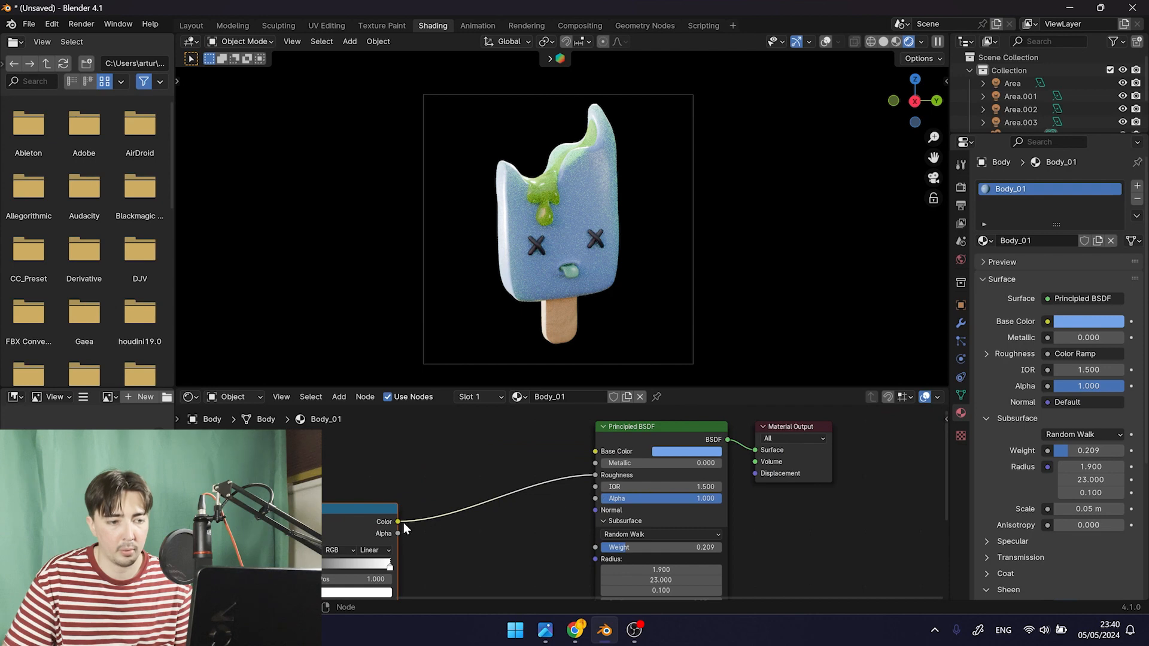
{"action": "left_click_drag", "start_coordinate": [404, 523], "coordinate": [750, 452]}
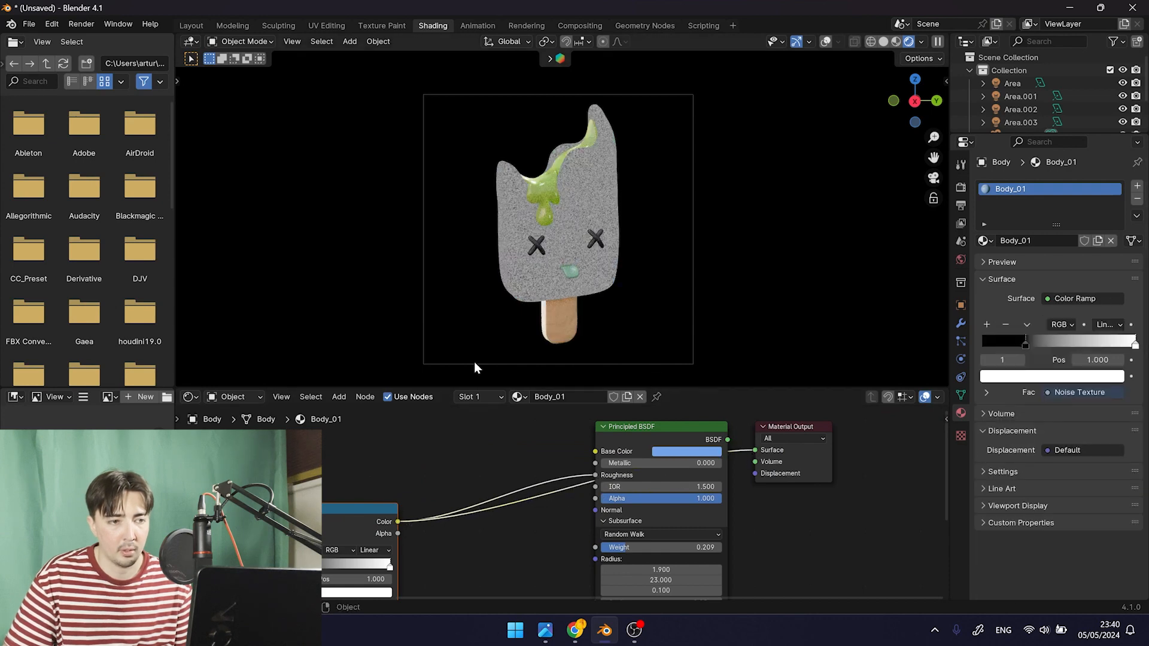
{"action": "scroll", "coordinate": [539, 300], "scroll_direction": "up", "scroll_amount": 5}
{"action": "middle_click_drag", "start_coordinate": [346, 522], "coordinate": [565, 483]}
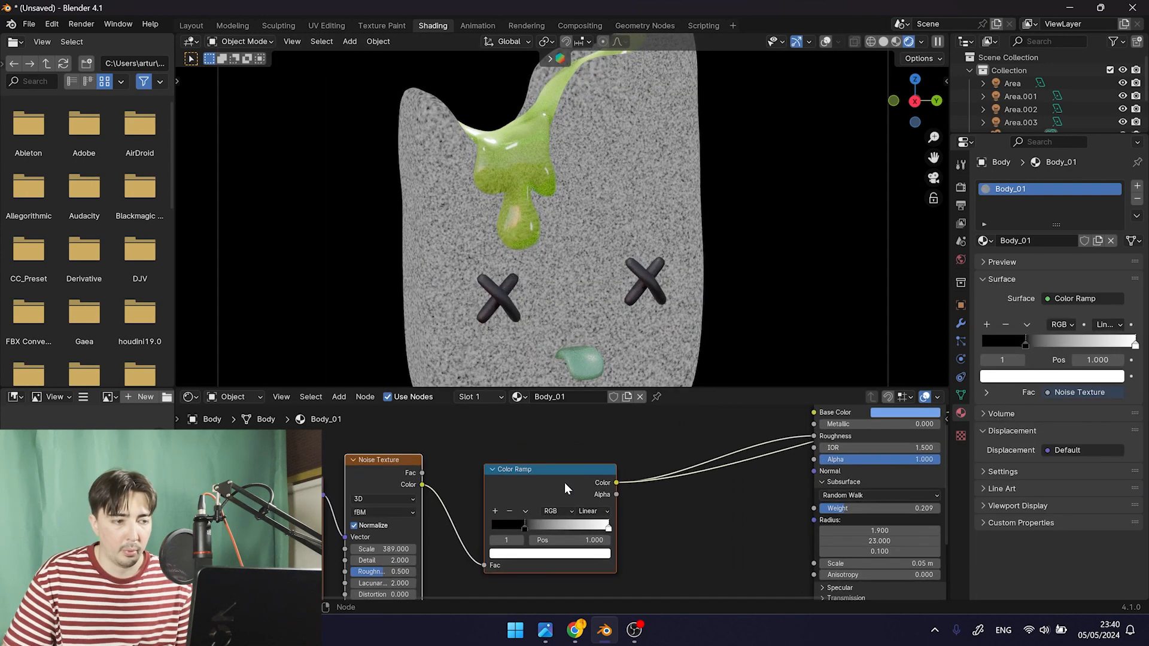
{"action": "left_click", "coordinate": [368, 499]}
{"action": "left_click", "coordinate": [366, 522]}
{"action": "left_click", "coordinate": [380, 499]}
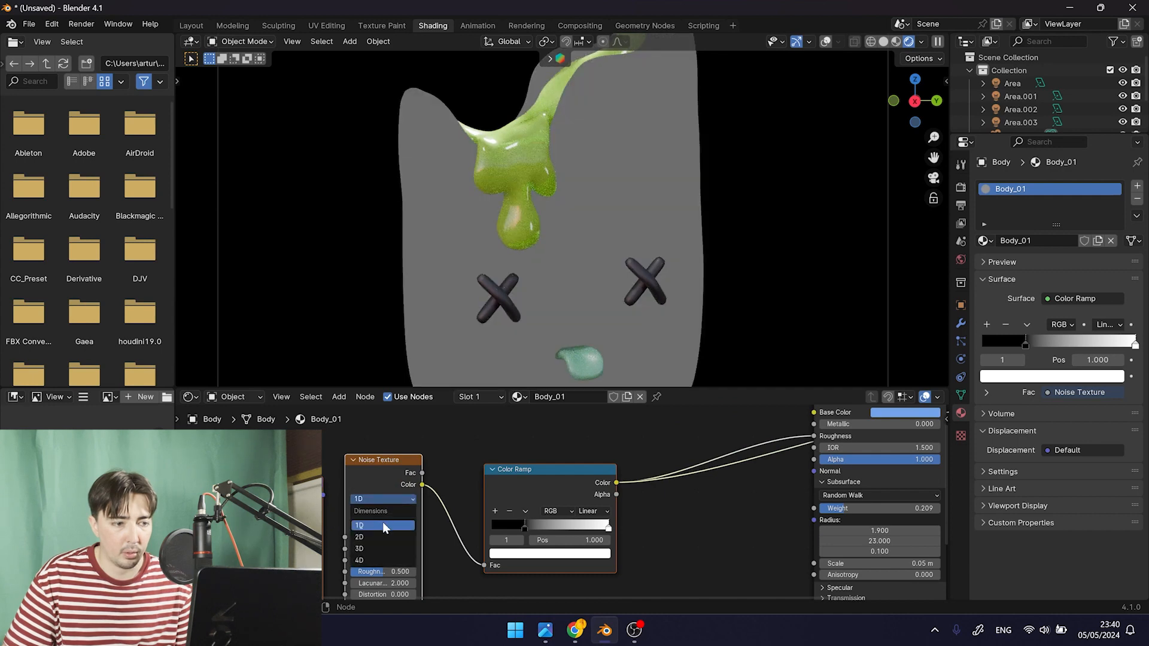
{"action": "left_click", "coordinate": [383, 538]}
Reconnect the body's Principled BSDF to the Material Output's Surface and check the whole popsicle in the camera view
{"action": "middle_click_drag", "start_coordinate": [694, 473], "coordinate": [609, 508]}
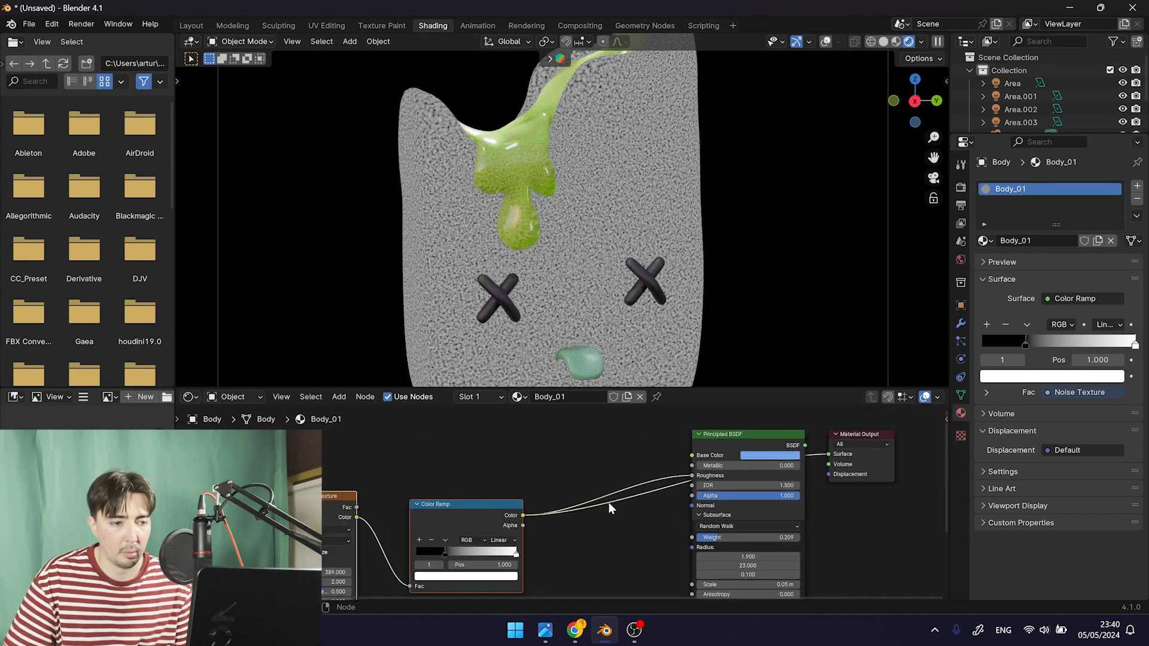
{"action": "left_click_drag", "start_coordinate": [829, 454], "coordinate": [680, 505]}
{"action": "left_click_drag", "start_coordinate": [806, 447], "coordinate": [830, 455]}
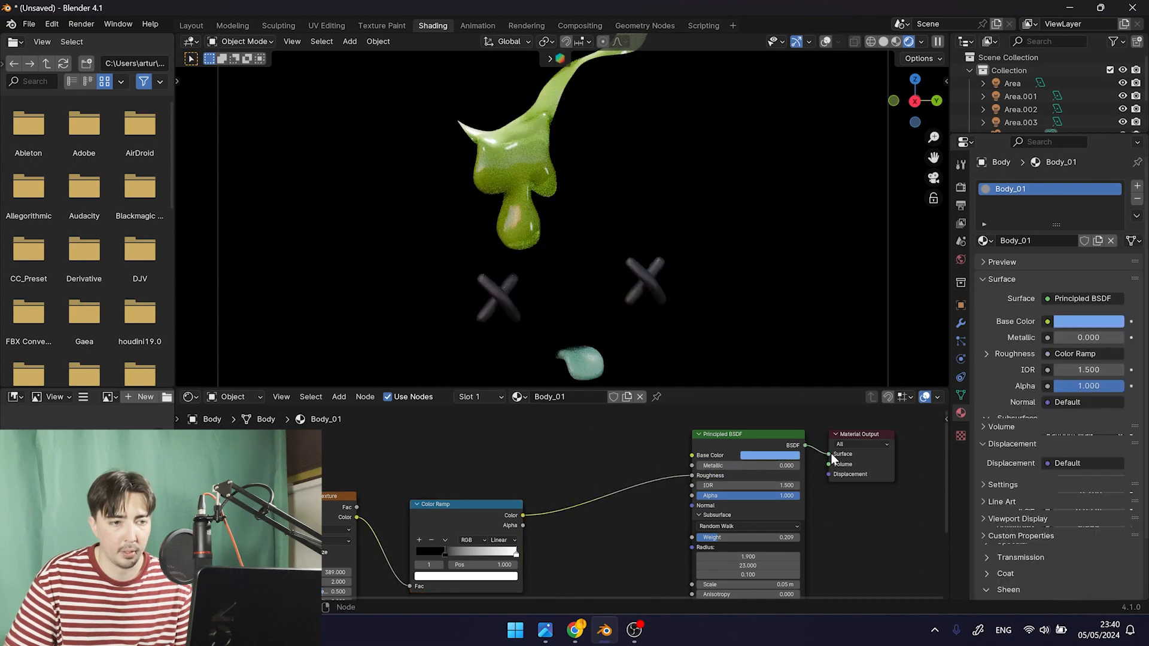
{"action": "left_click", "coordinate": [788, 214]}
{"action": "scroll", "coordinate": [788, 214], "scroll_direction": "down", "scroll_amount": 2}
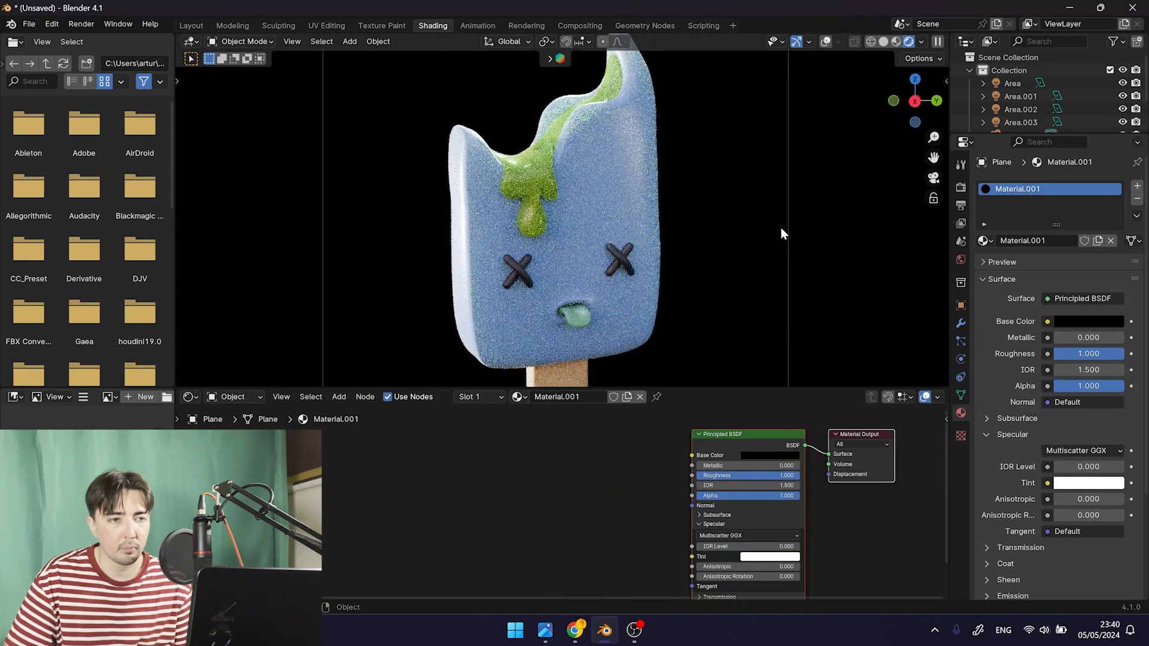
{"action": "scroll", "coordinate": [778, 220], "scroll_direction": "down", "scroll_amount": 3}
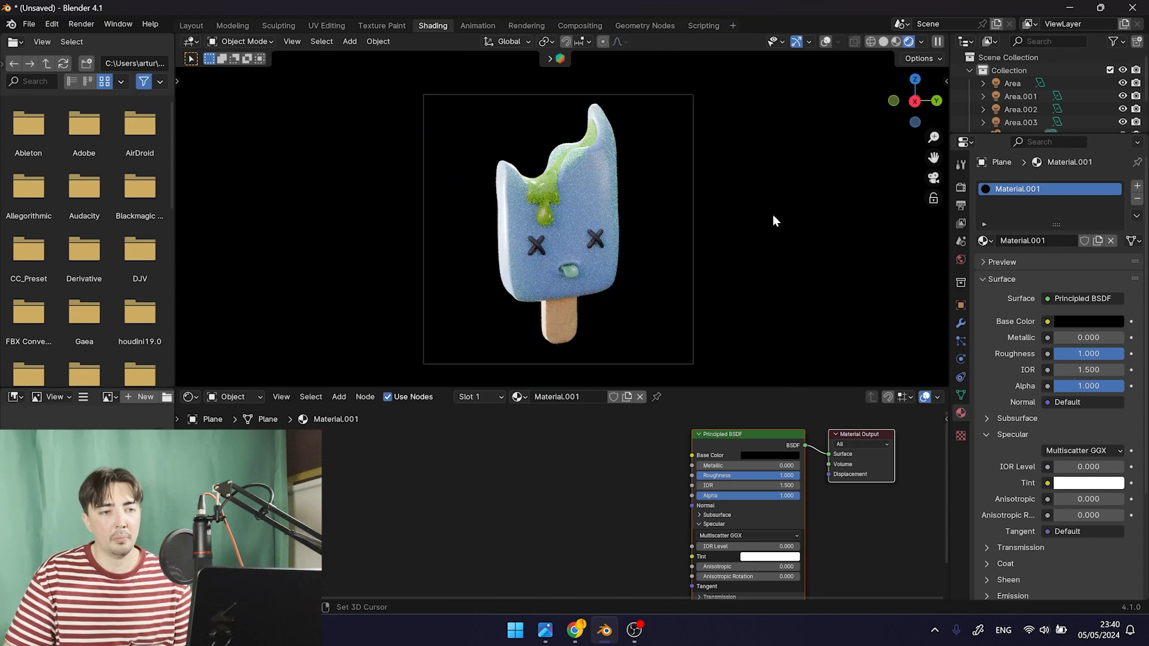
{"action": "scroll", "coordinate": [774, 214], "scroll_direction": "up", "scroll_amount": 1}
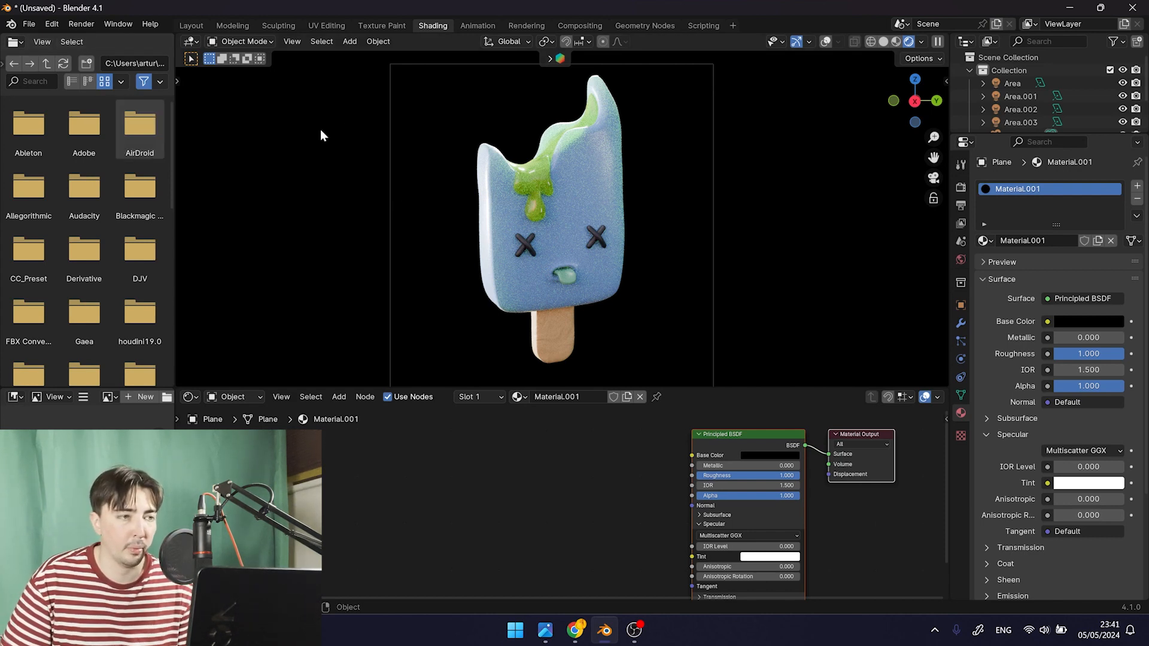
Switch to the Layout workspace and bring up the Cycles sampling settings for the viewport and render
{"action": "left_click", "coordinate": [191, 26]}
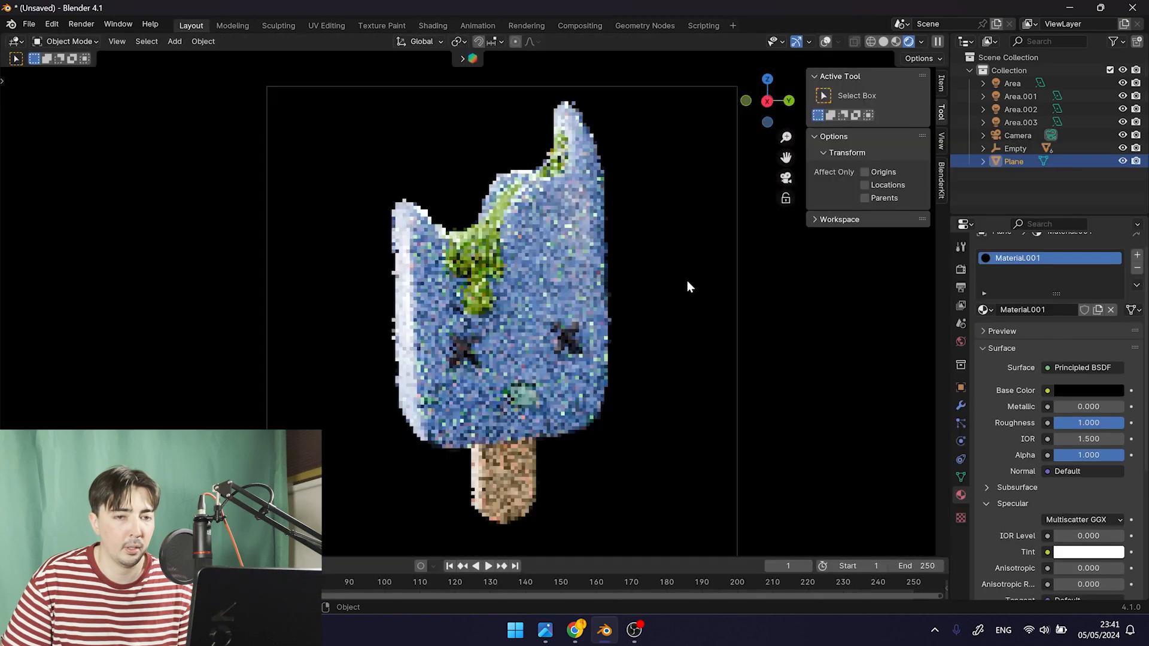
{"action": "scroll", "coordinate": [740, 298], "scroll_direction": "down", "scroll_amount": 2}
{"action": "left_click", "coordinate": [922, 42]}
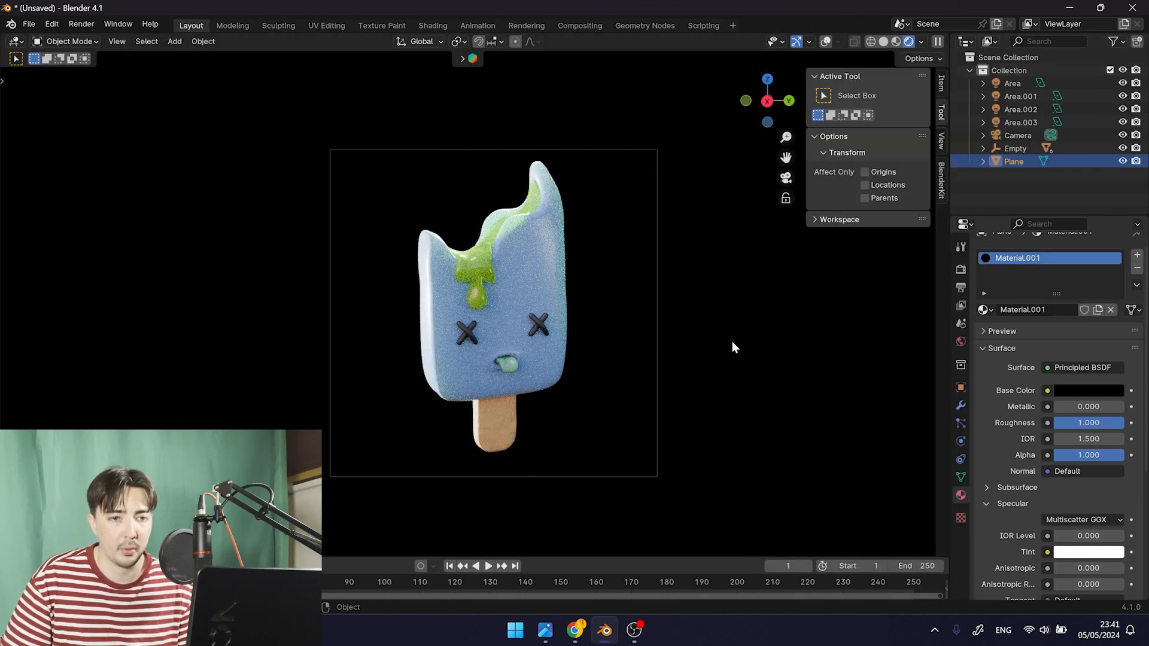
{"action": "left_click", "coordinate": [960, 269]}
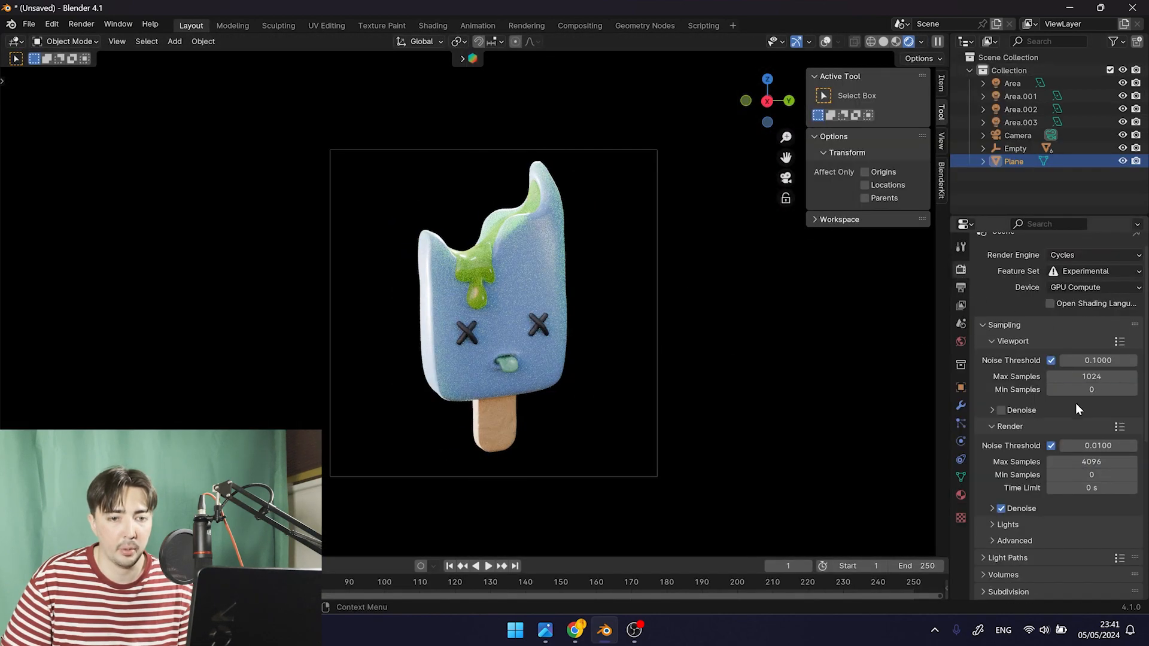
{"action": "scroll", "coordinate": [1076, 404], "scroll_direction": "down", "scroll_amount": 3}
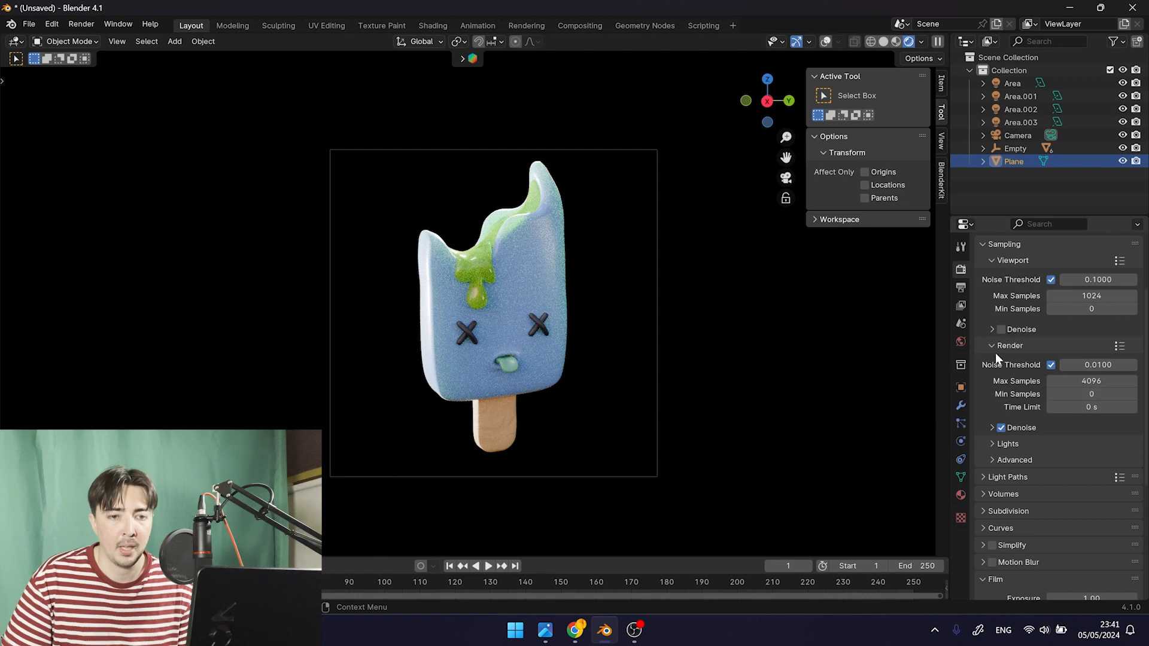
Set the render's maximum samples to 600 and enable GPU use for its OpenImageDenoise denoiser
{"action": "left_click", "coordinate": [1097, 382]}
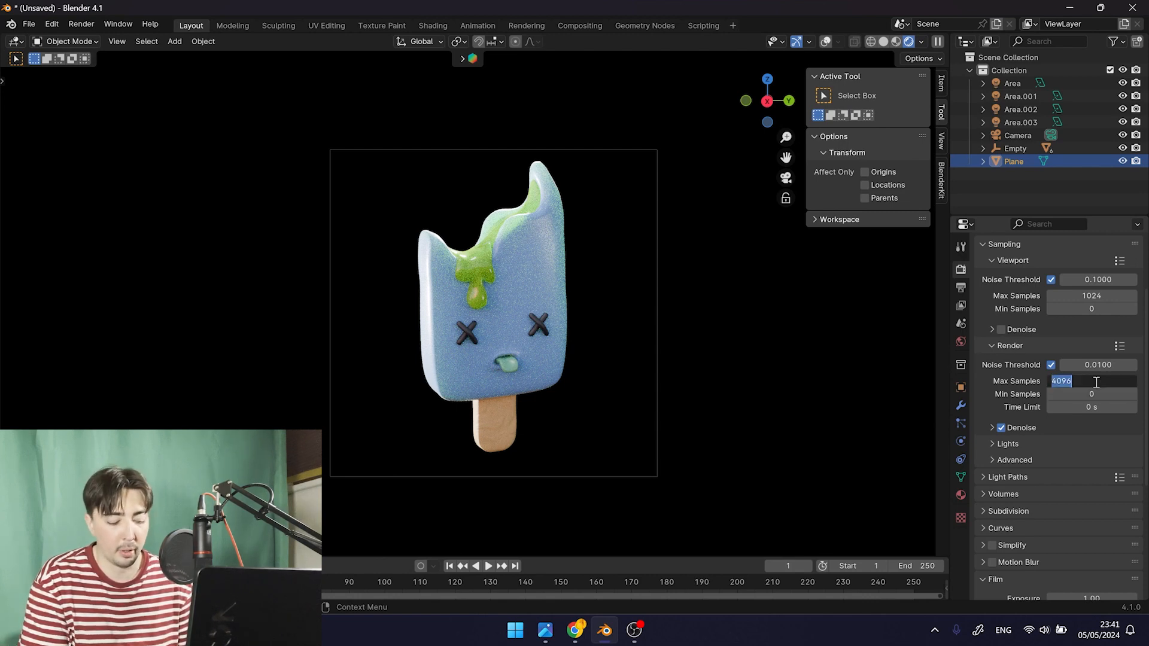
{"action": "type", "text": "600"}
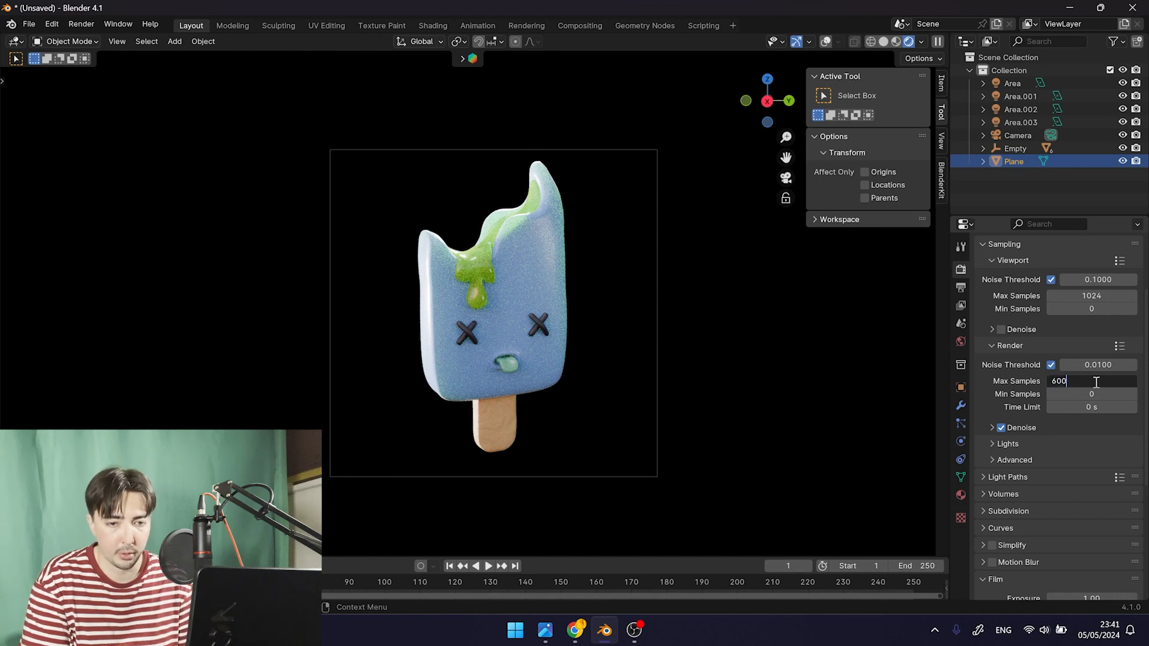
{"action": "key", "text": "Return"}
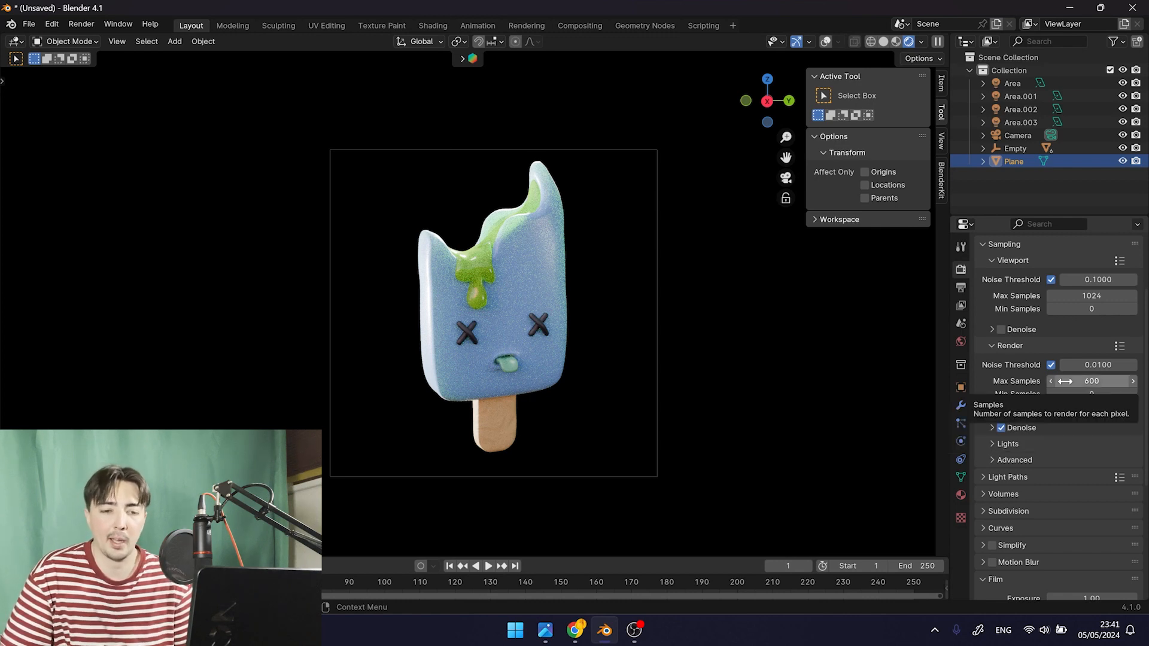
{"action": "left_click", "coordinate": [991, 427]}
{"action": "left_click", "coordinate": [1096, 447]}
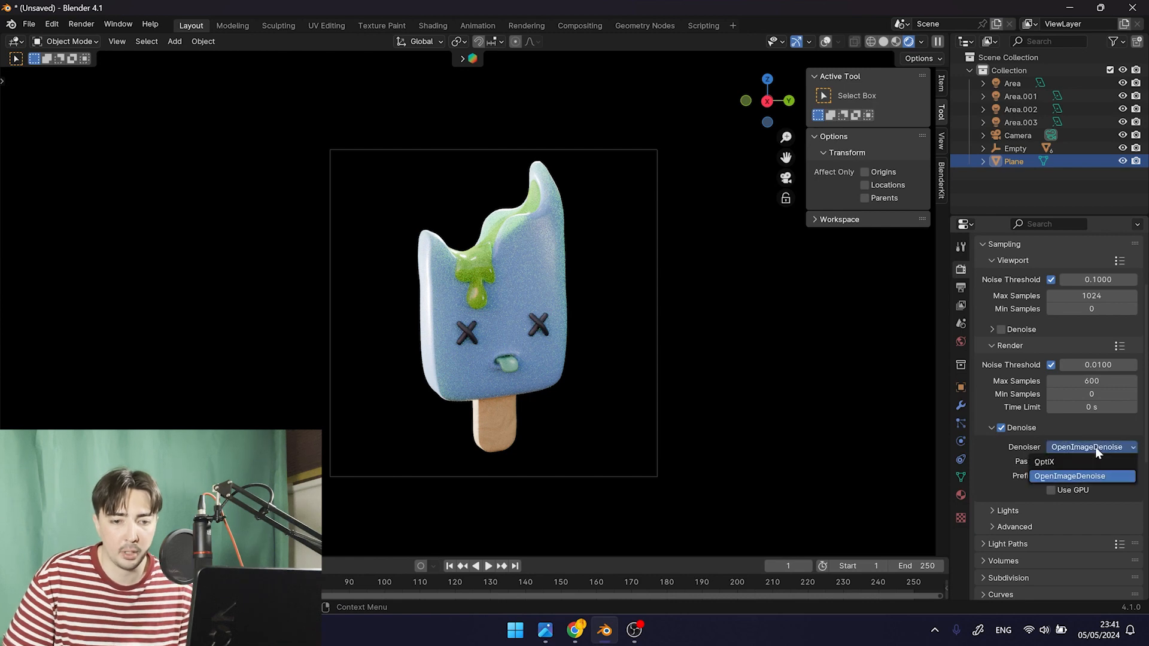
{"action": "left_click", "coordinate": [1096, 447]}
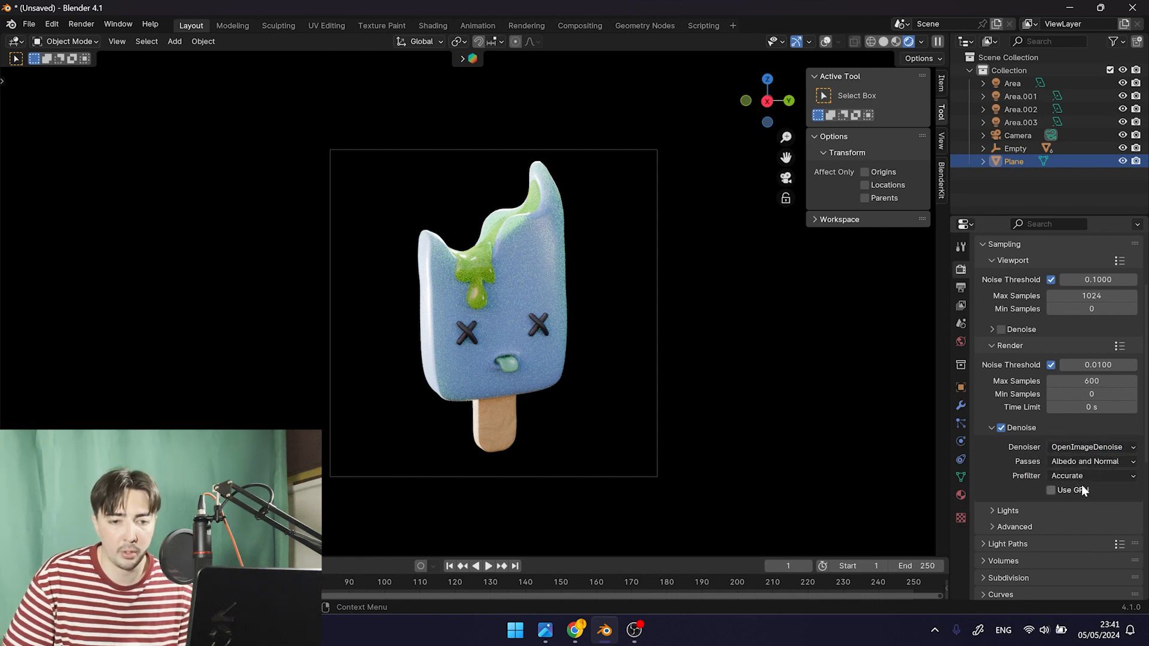
{"action": "scroll", "coordinate": [1029, 543], "scroll_direction": "down", "scroll_amount": 4}
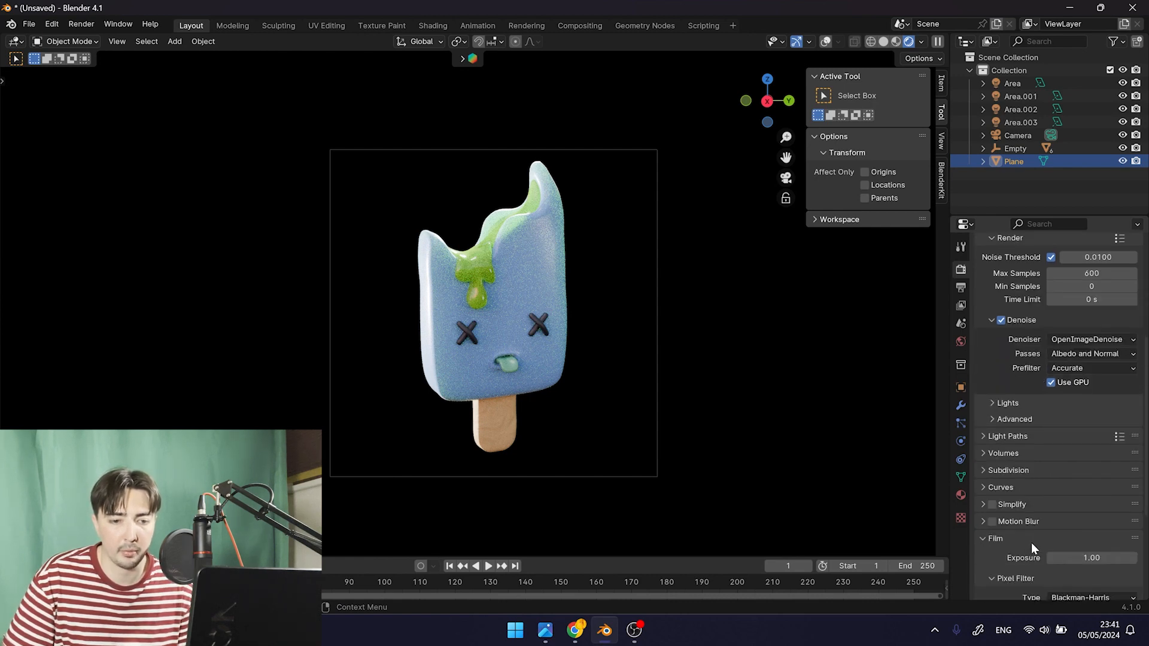
Set the output folder to the Desktop and the PNG color depth to 16, checking the output color management settings
{"action": "left_click", "coordinate": [960, 288]}
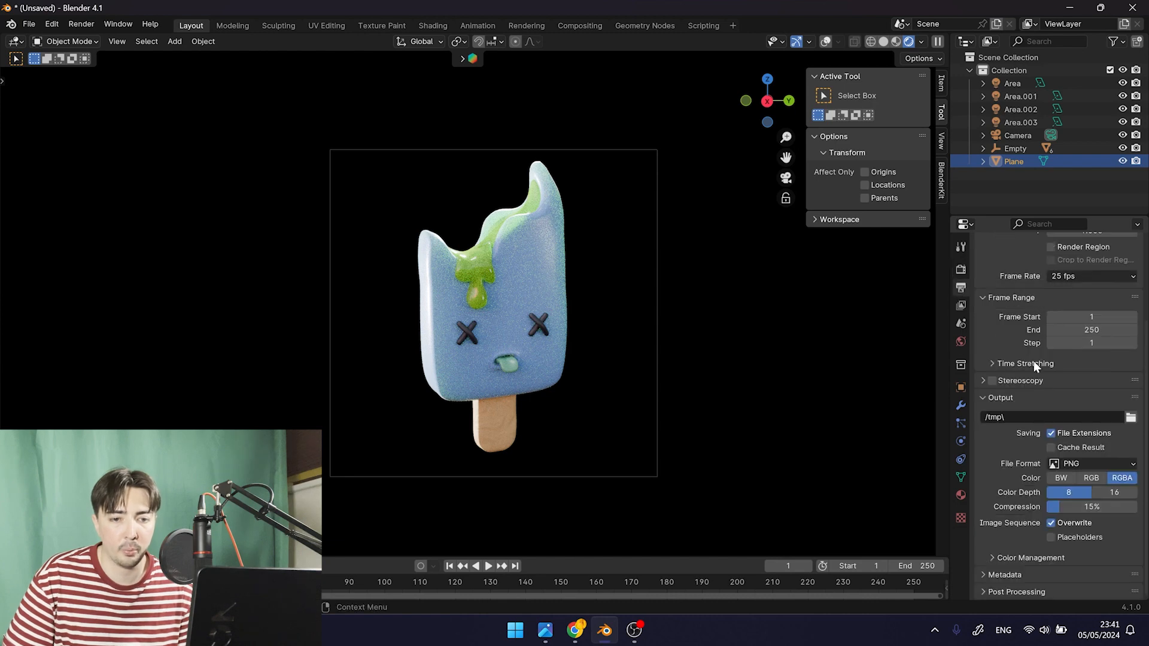
{"action": "left_click", "coordinate": [1131, 417]}
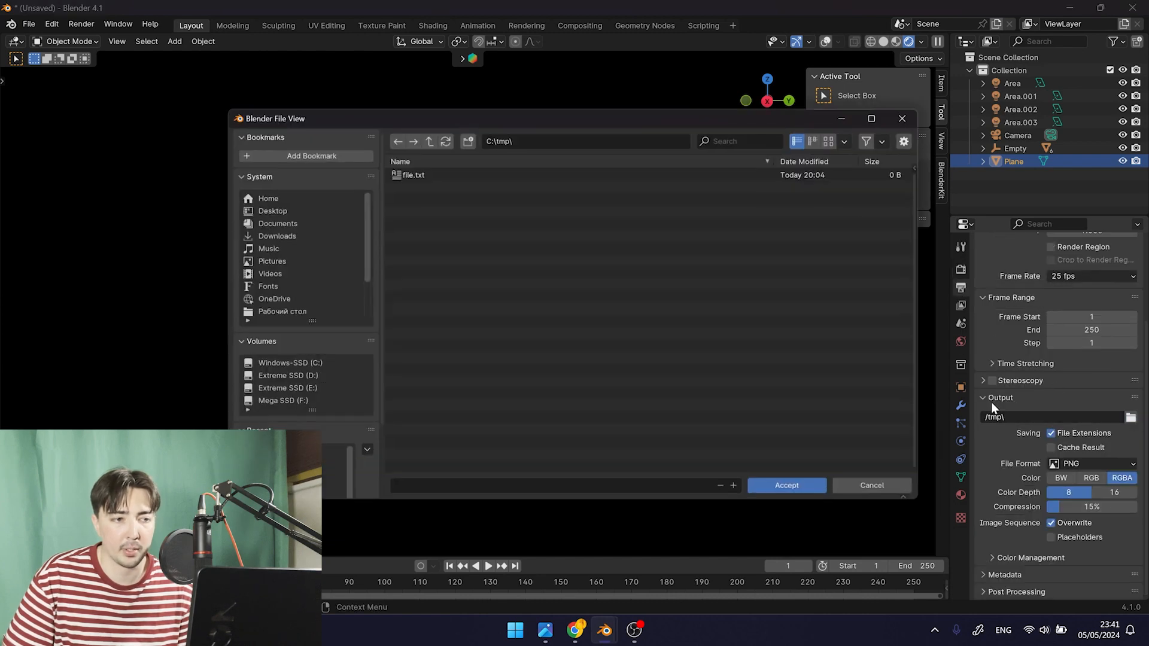
{"action": "left_click", "coordinate": [257, 209]}
{"action": "left_click", "coordinate": [777, 492]}
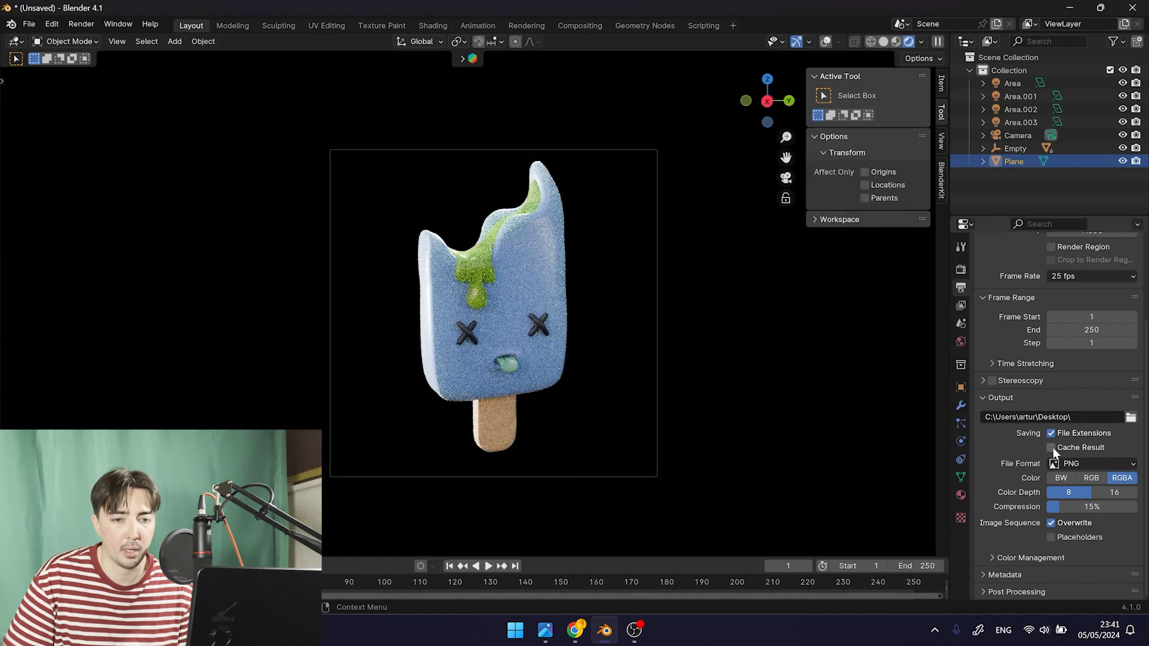
{"action": "left_click", "coordinate": [1075, 465]}
{"action": "left_click", "coordinate": [1075, 466]}
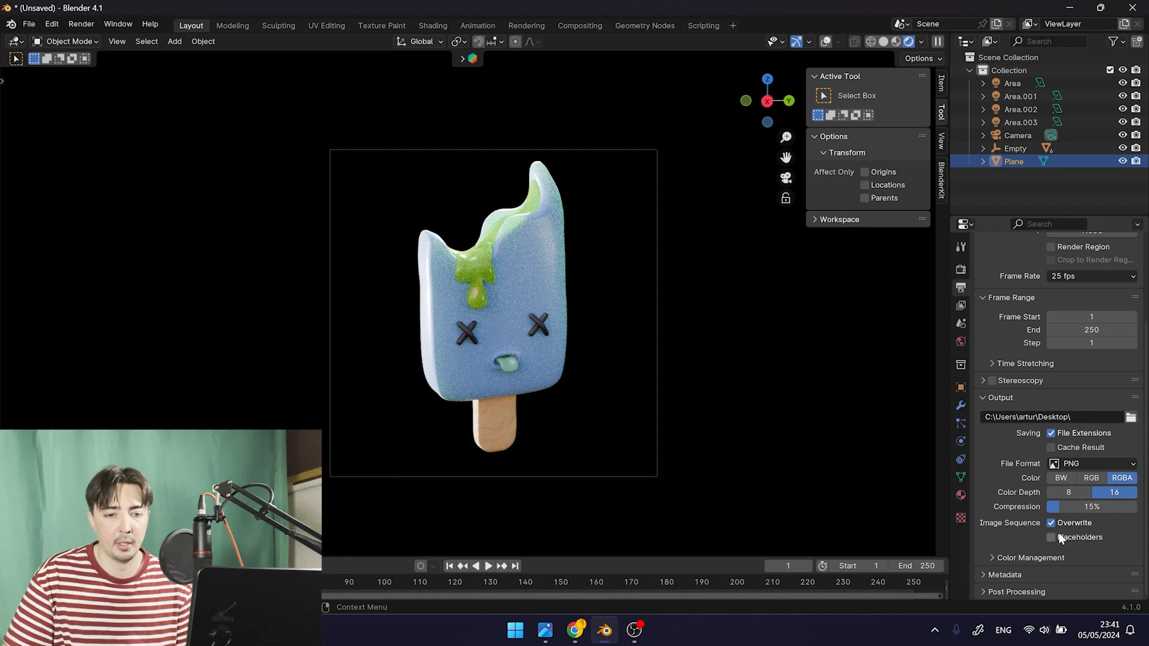
{"action": "left_click", "coordinate": [1011, 558]}
{"action": "scroll", "coordinate": [1013, 559], "scroll_direction": "down", "scroll_amount": 5}
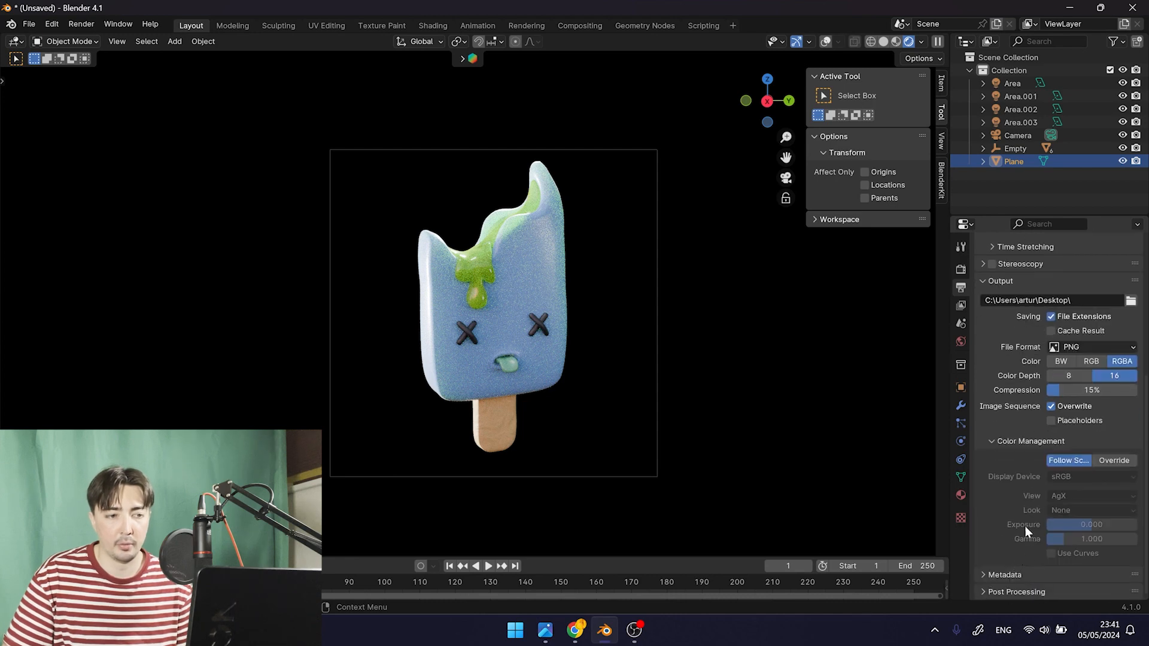
{"action": "scroll", "coordinate": [1023, 560], "scroll_direction": "up", "scroll_amount": 10}
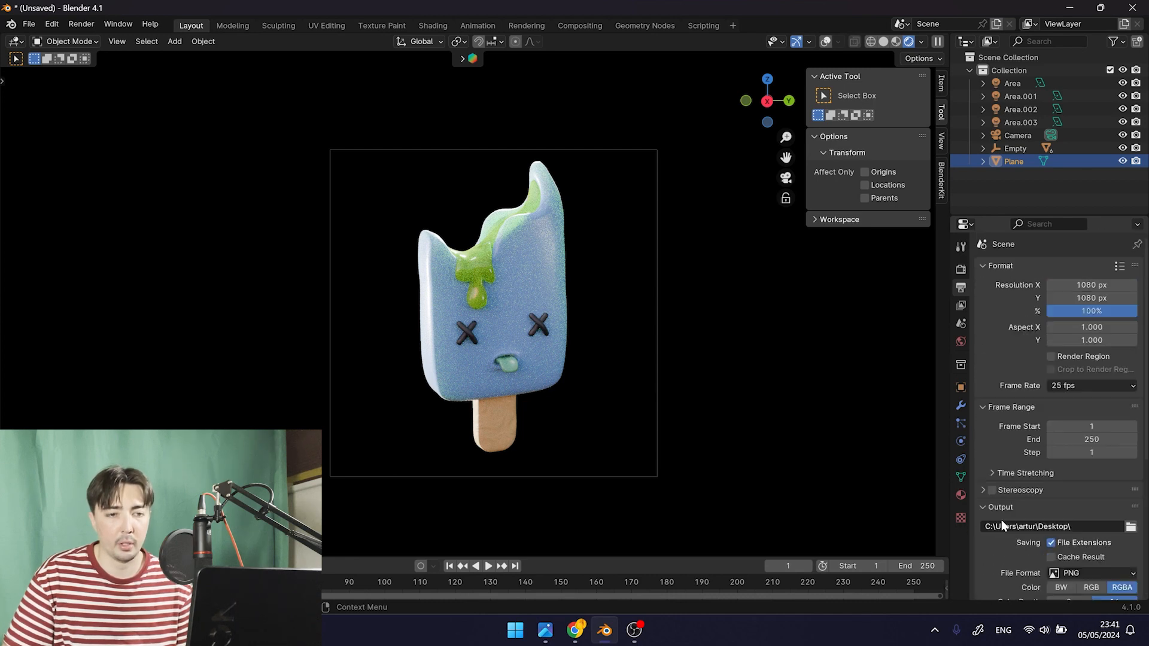
Render the popsicle as a still image and enlarge the render window to full screen
{"action": "left_click", "coordinate": [82, 24]}
{"action": "left_click", "coordinate": [97, 38]}
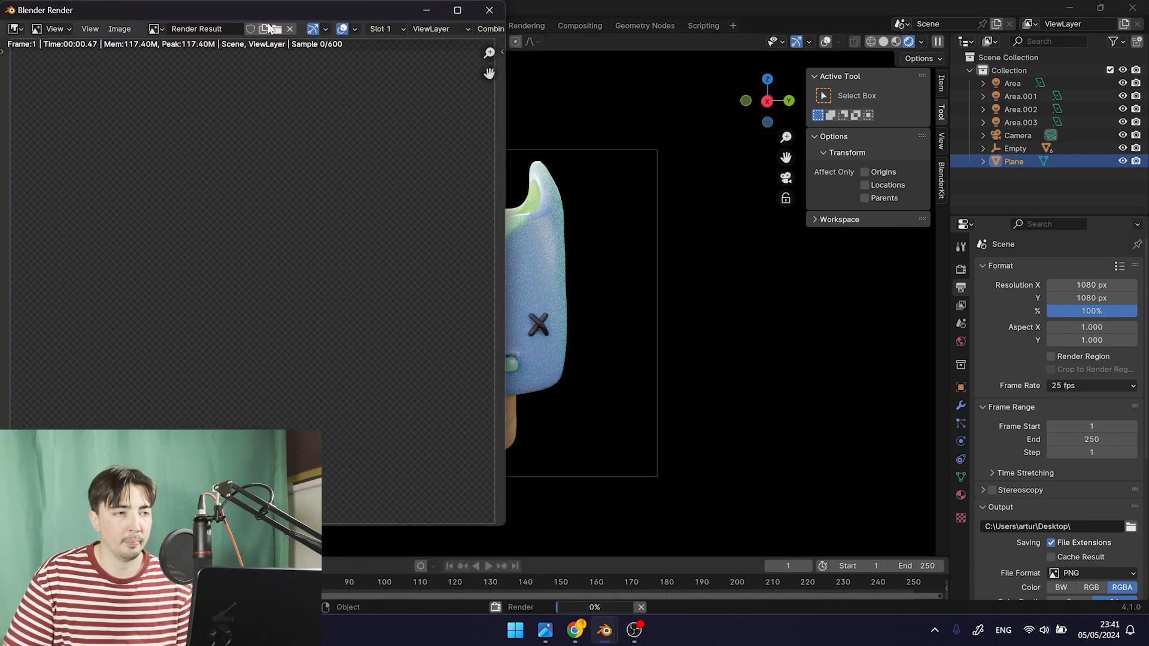
{"action": "left_click_drag", "start_coordinate": [270, 9], "coordinate": [497, 49]}
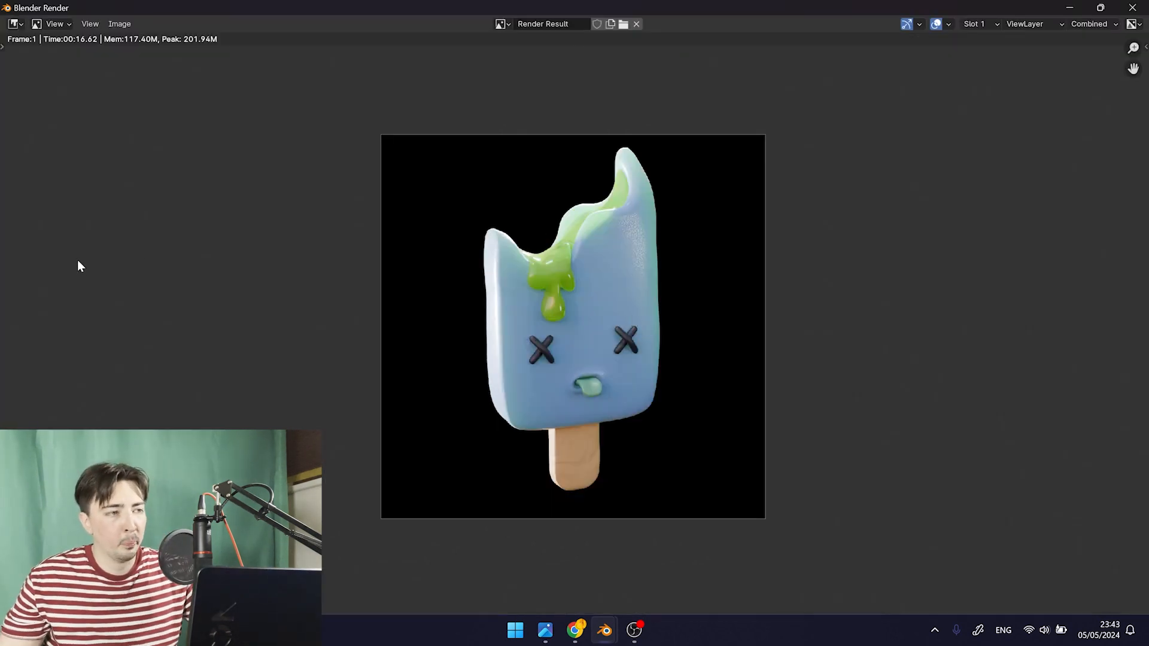
Save the rendered image to the Desktop as Icecream_render_final.png
{"action": "left_click", "coordinate": [120, 25]}
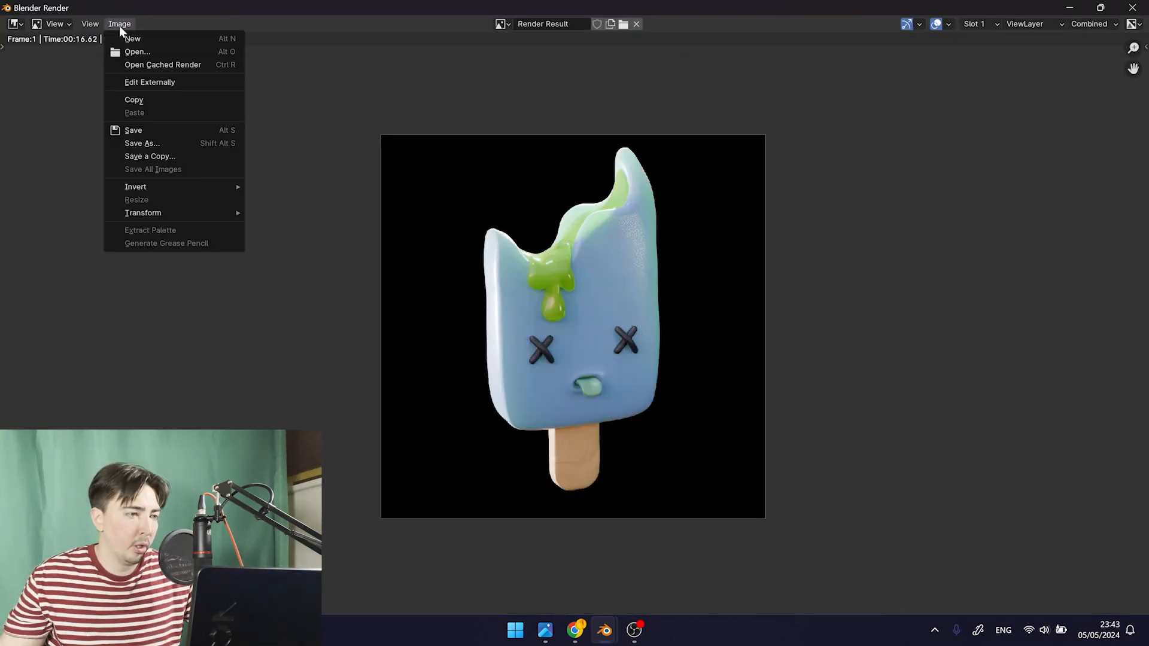
{"action": "left_click", "coordinate": [138, 130]}
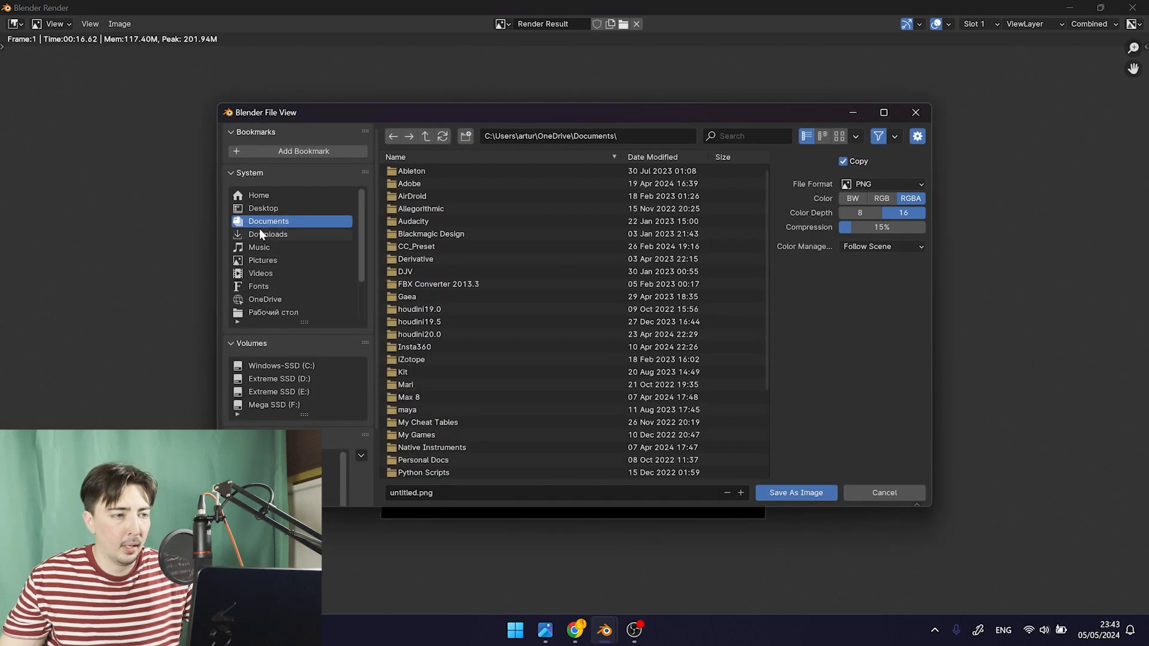
{"action": "left_click", "coordinate": [264, 209]}
{"action": "left_click", "coordinate": [402, 492]}
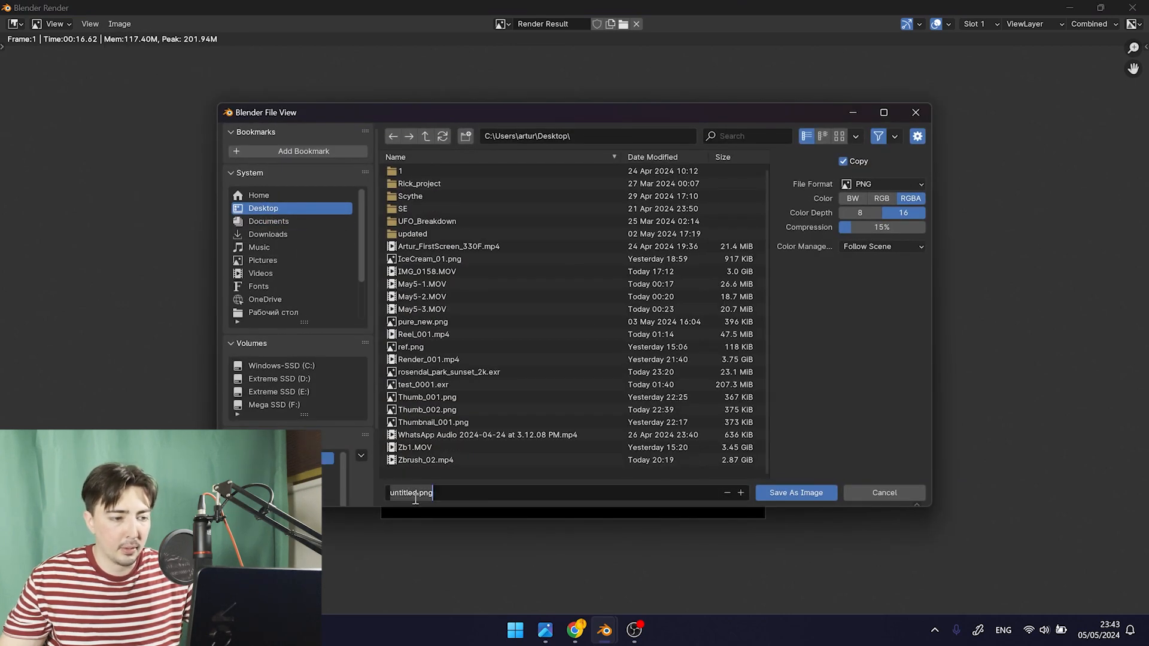
{"action": "left_click_drag", "start_coordinate": [417, 498], "coordinate": [378, 501]}
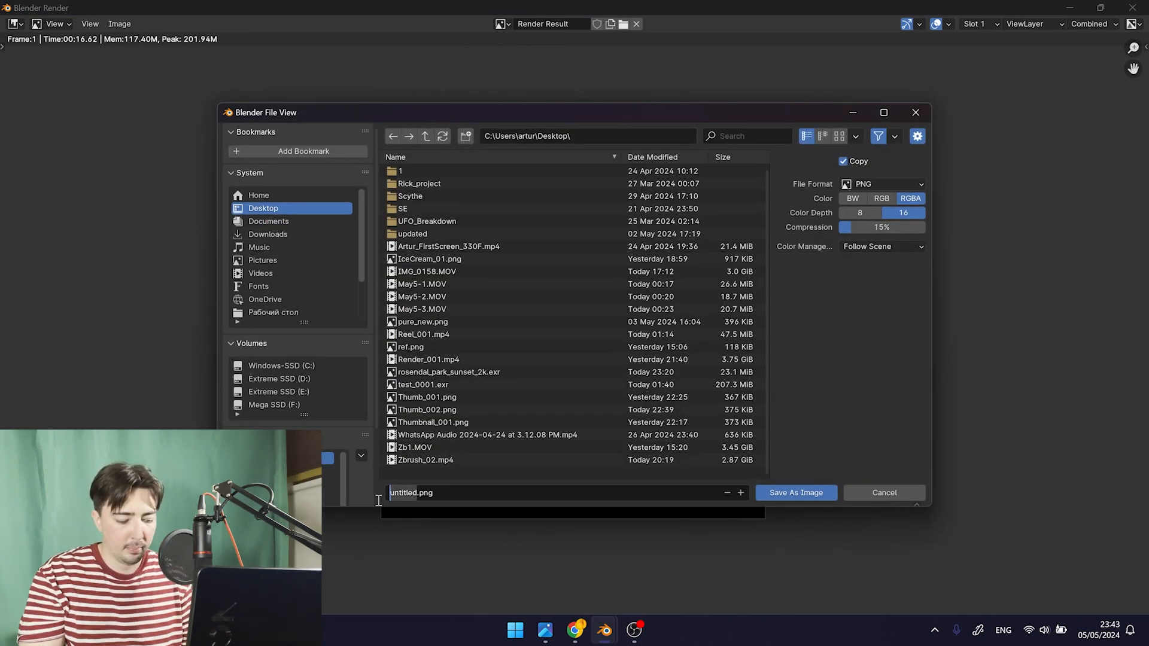
{"action": "key", "text": "BackSpace"}
{"action": "type", "text": "Icecre"}
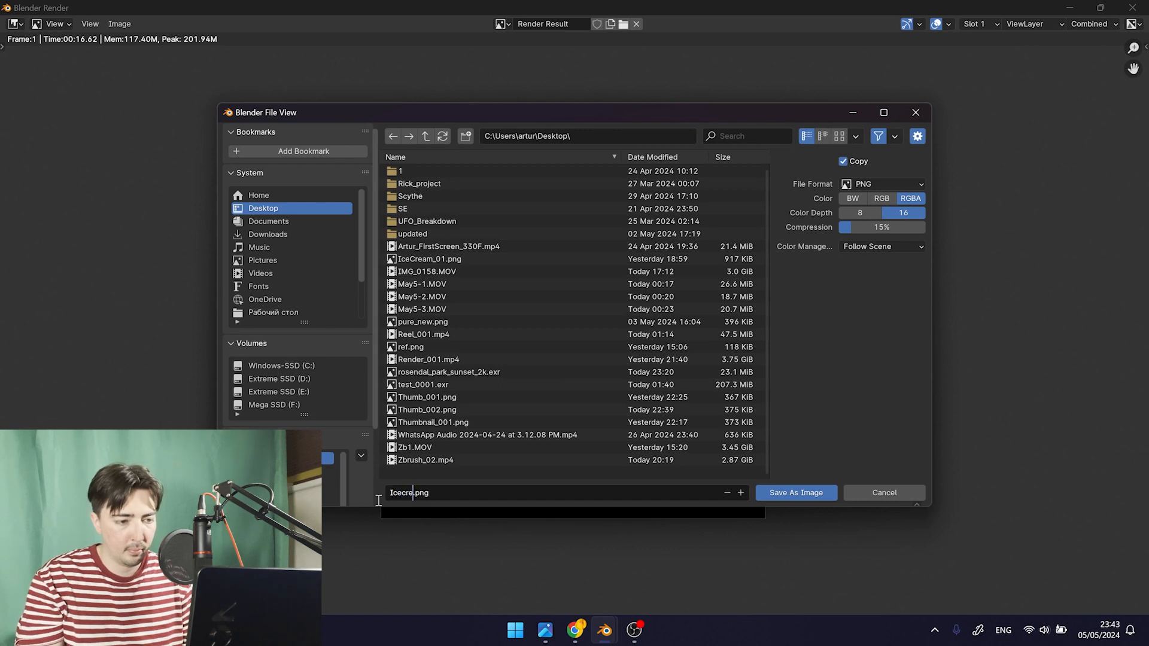
{"action": "type", "text": "am"}
{"action": "type", "text": "_render_1"}
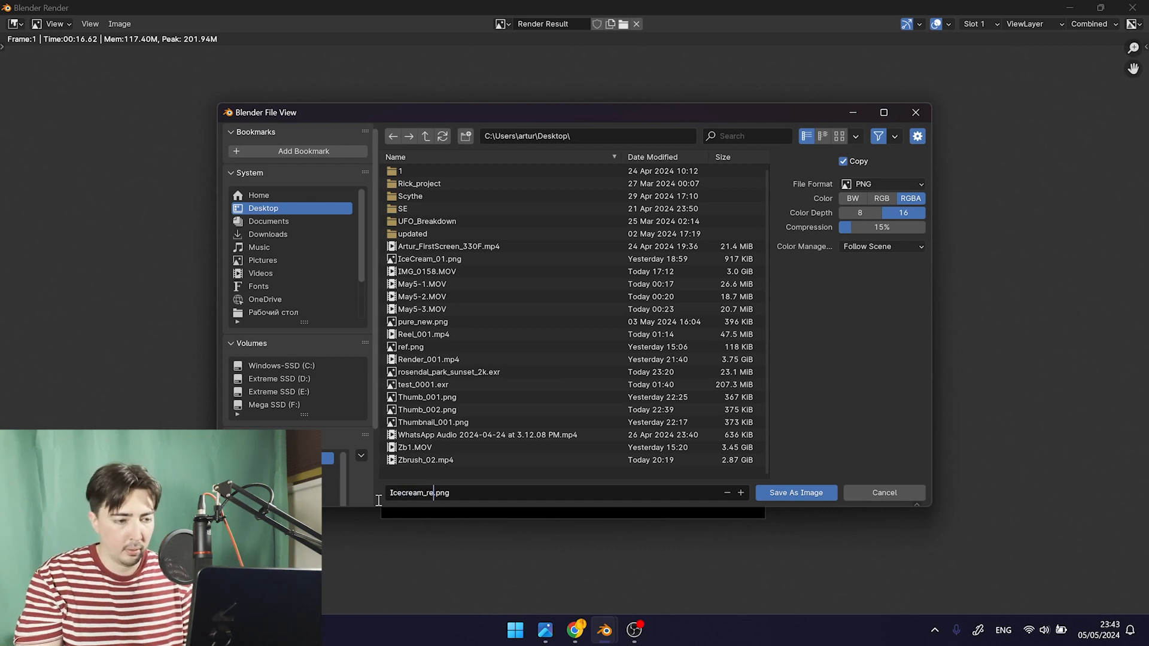
{"action": "type", "text": "ina"}
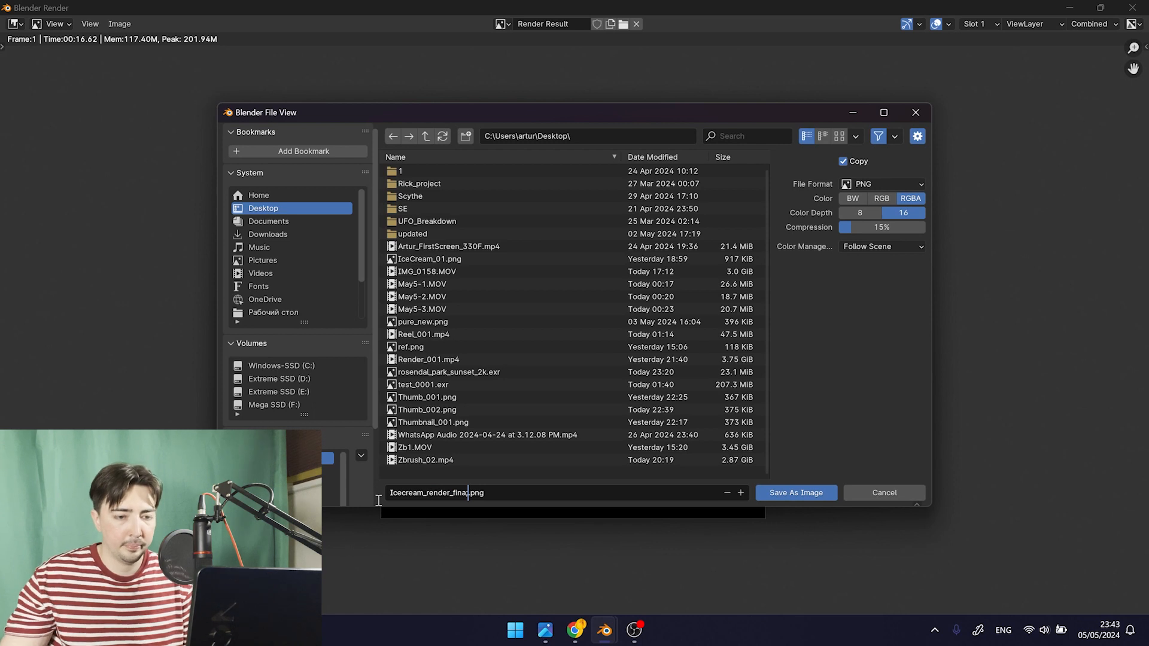
{"action": "type", "text": "l"}
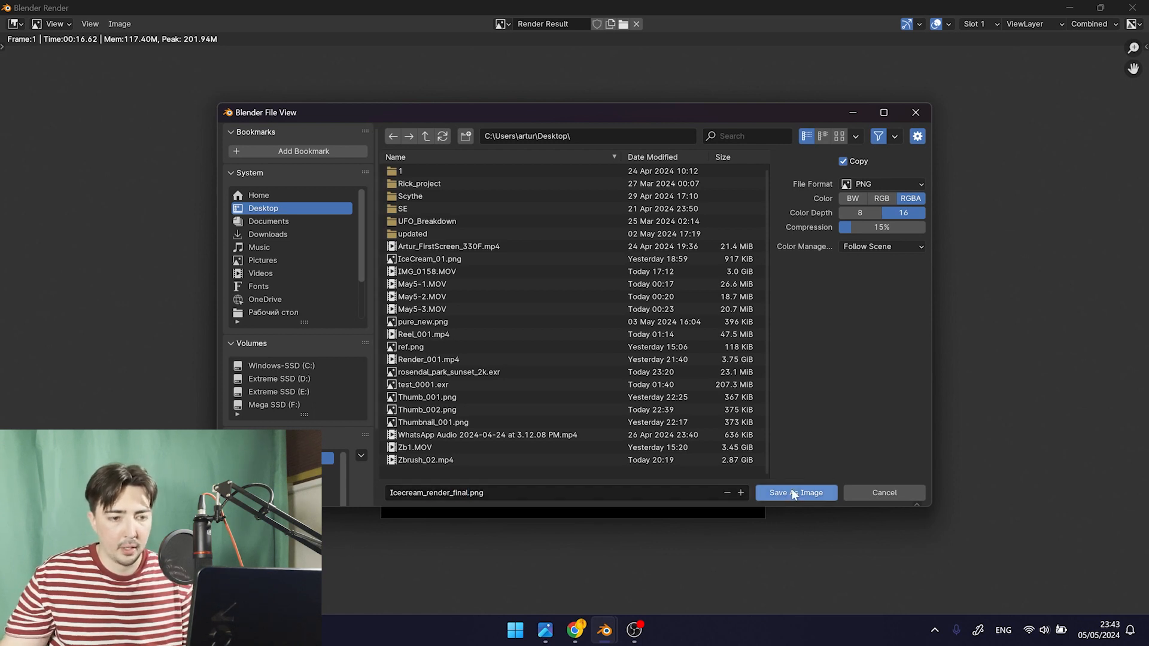
{"action": "left_click", "coordinate": [794, 493]}
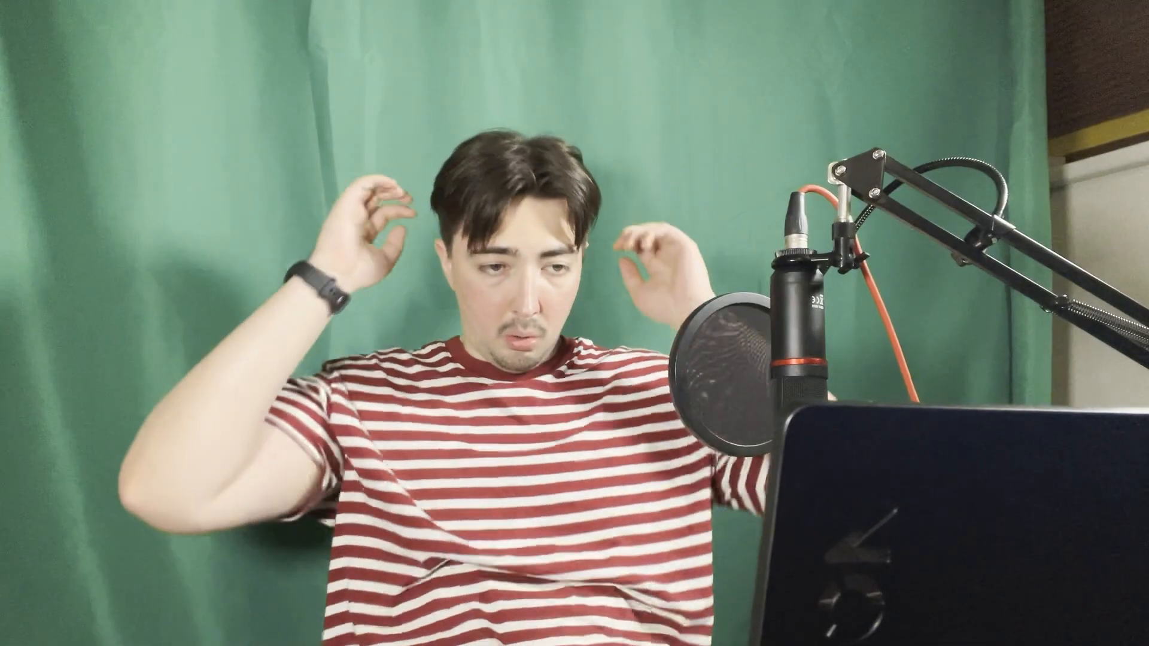